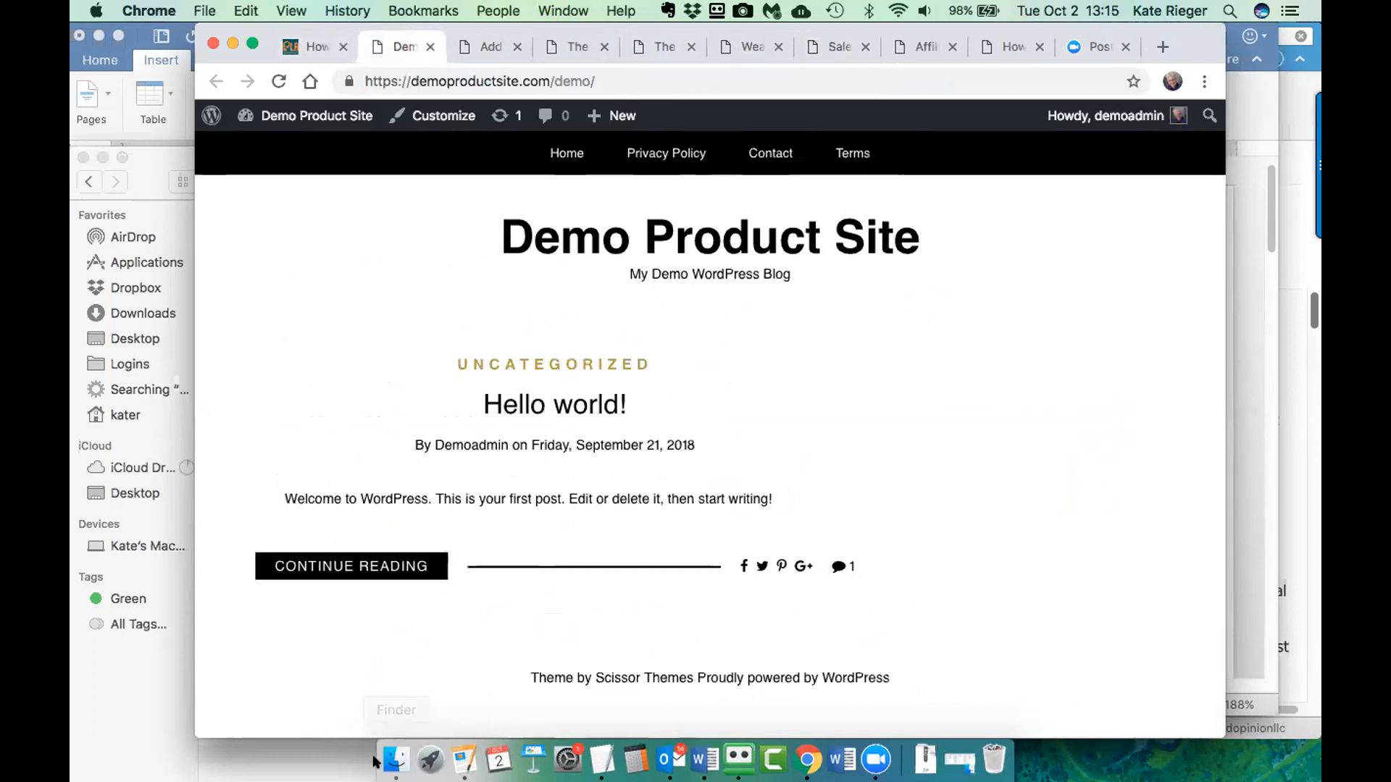
- Open the mds sales letter's index.html in the browser and copy its text from the main headline through the closing title
left_click(396, 759)
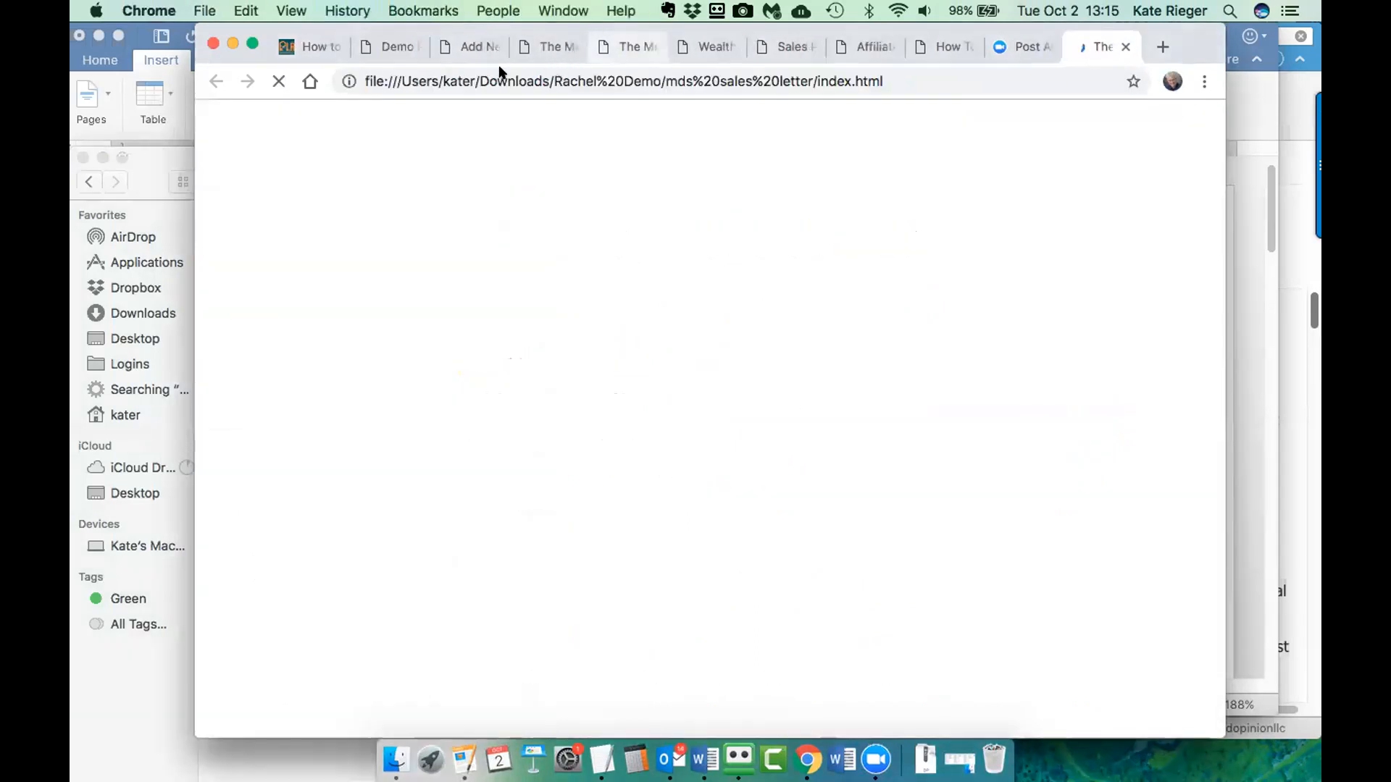
left_click_drag(256, 55, 191, 98)
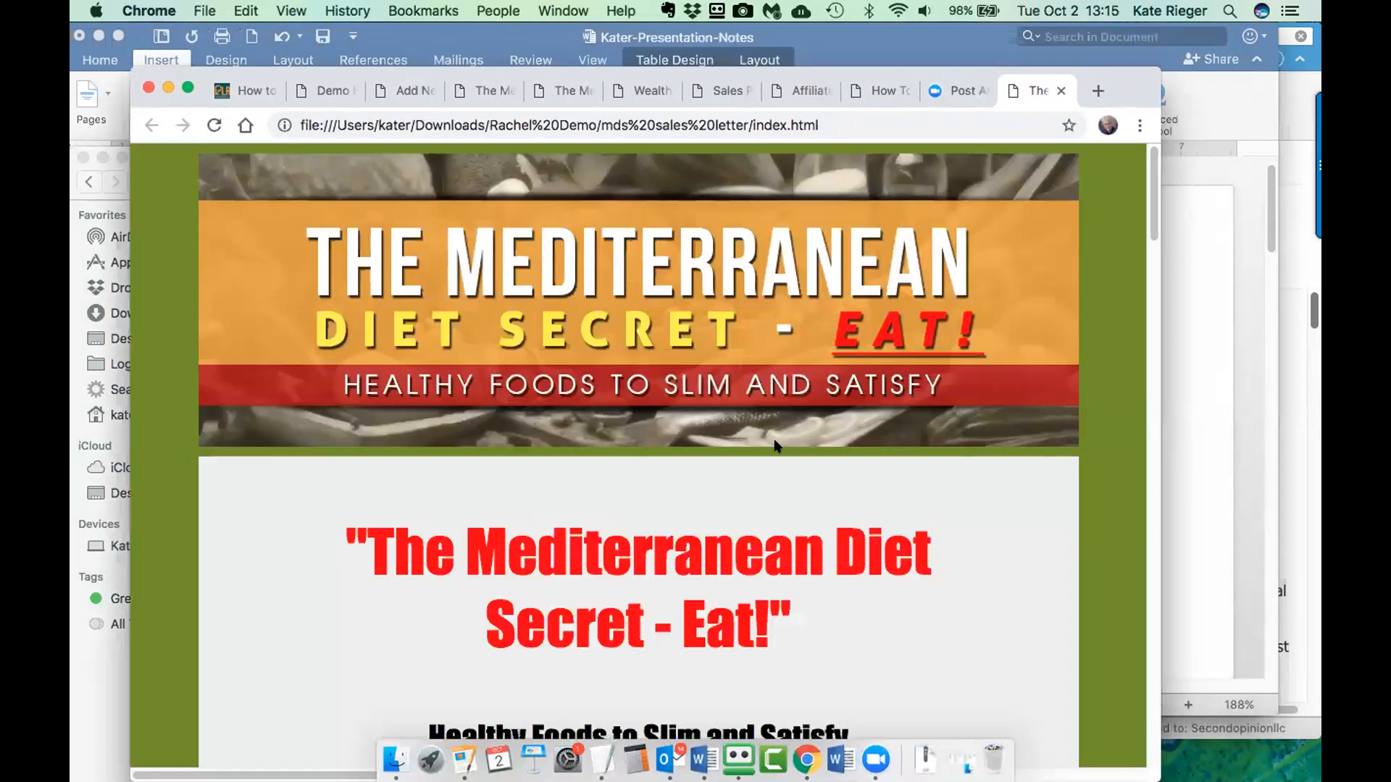
scroll(775, 445, "down", 5)
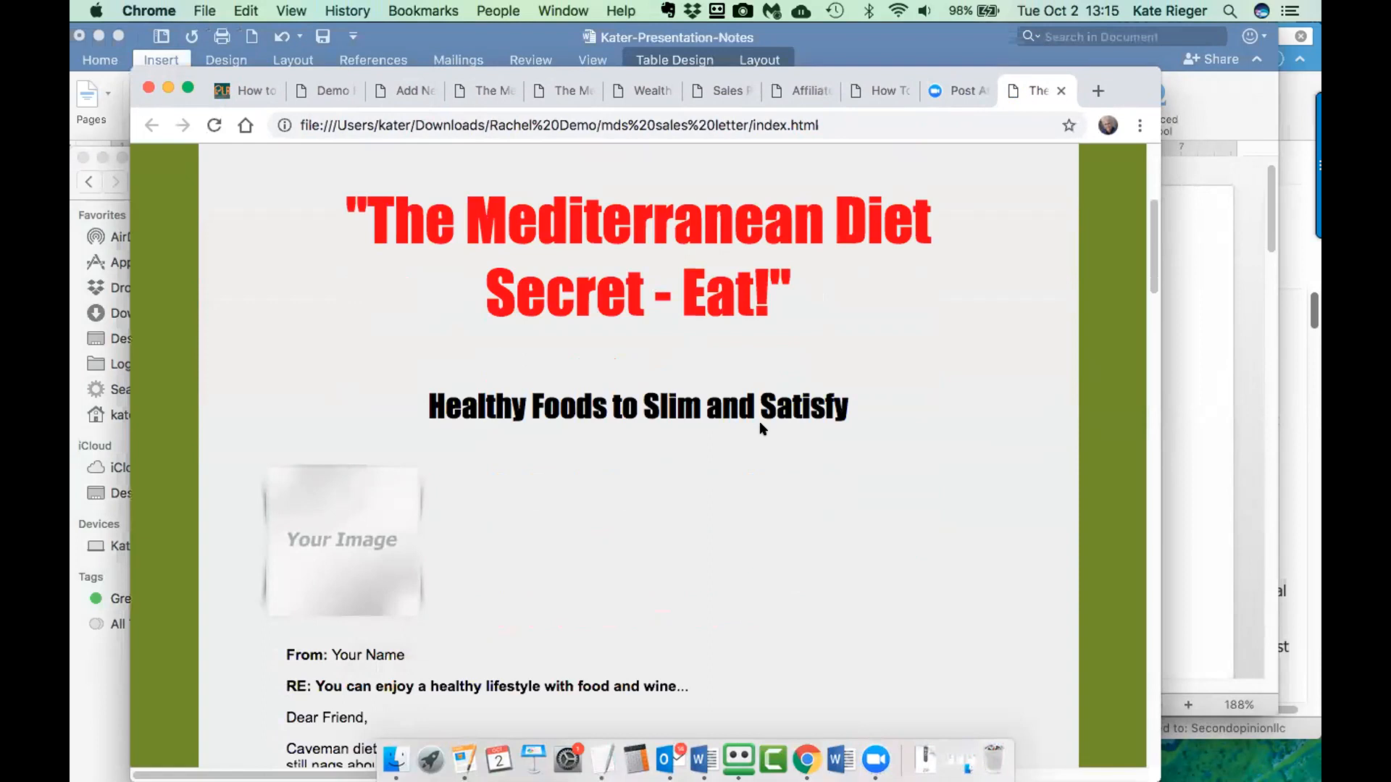
left_click_drag(342, 198, 731, 490)
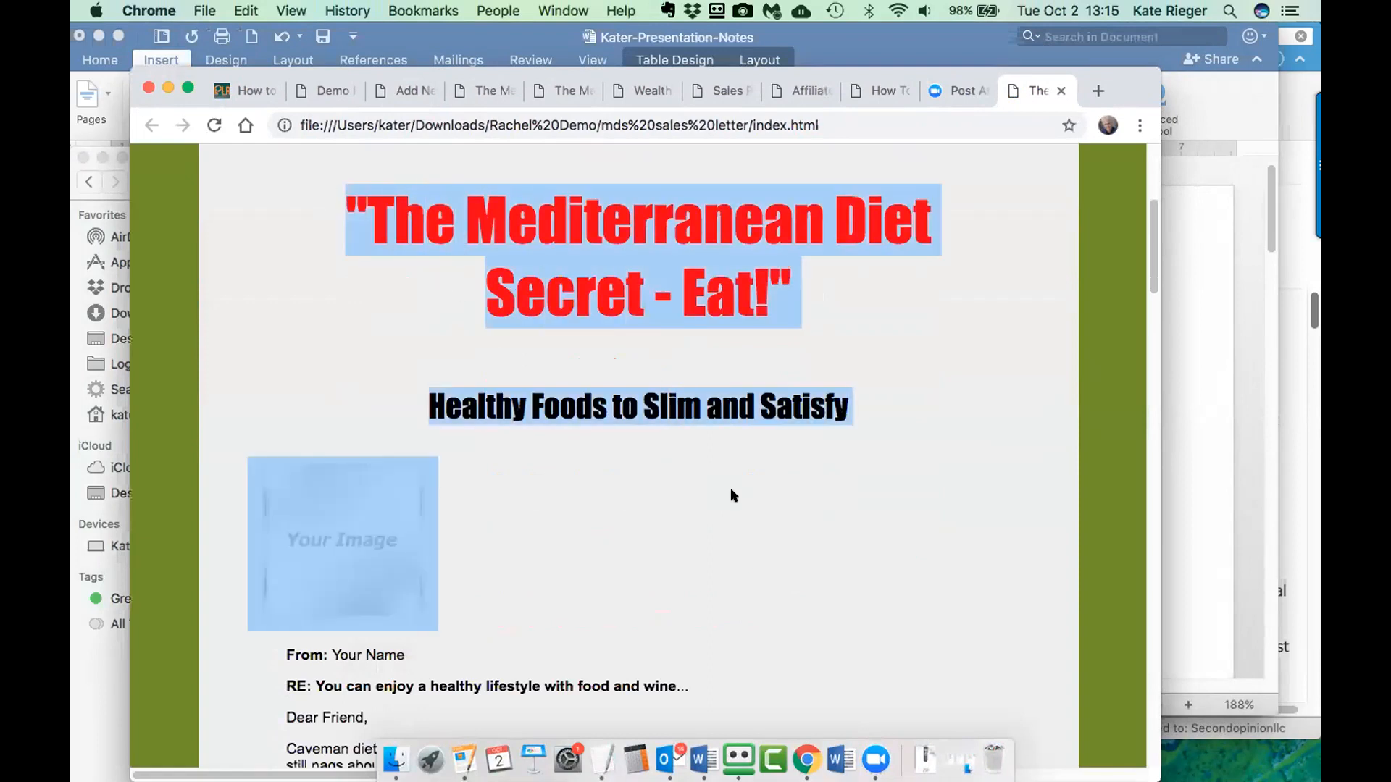
scroll(761, 471, "down", 15)
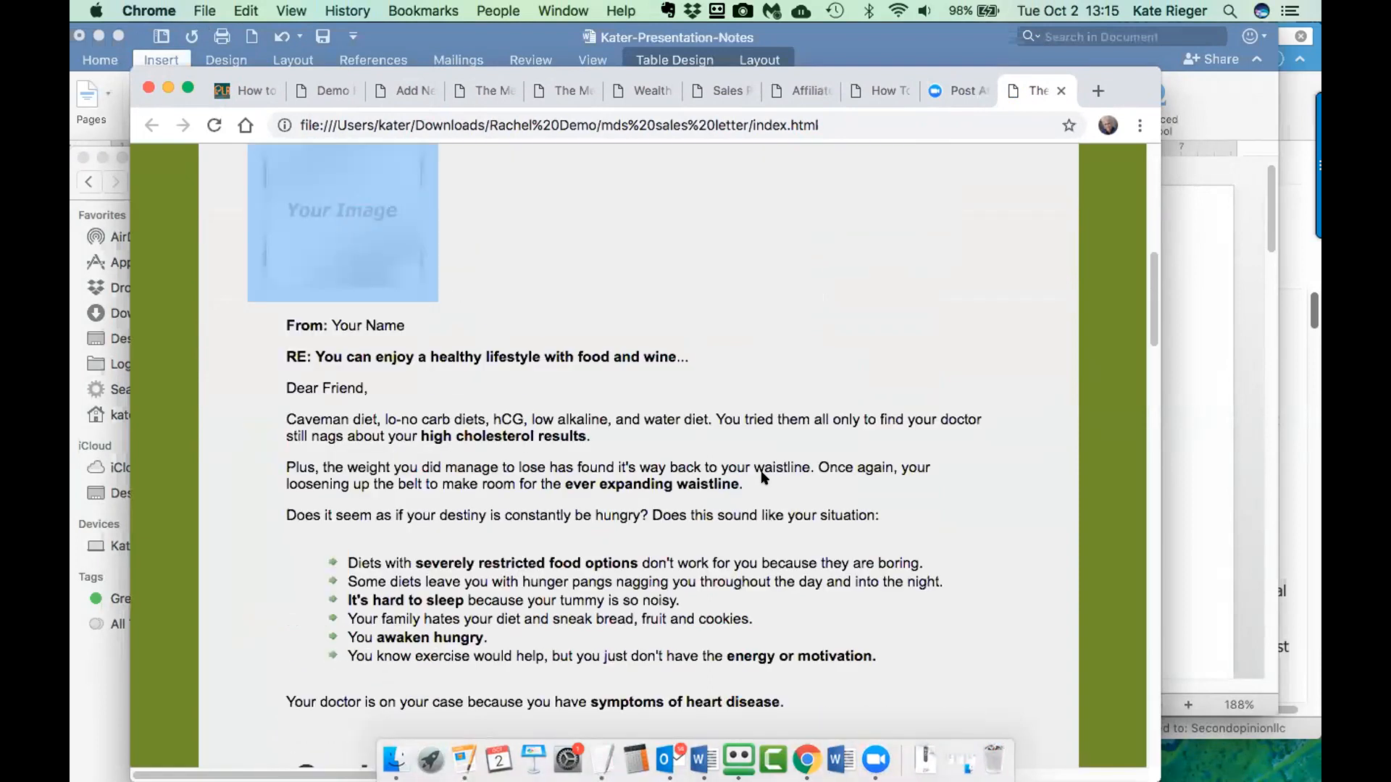
scroll(764, 468, "down", 20)
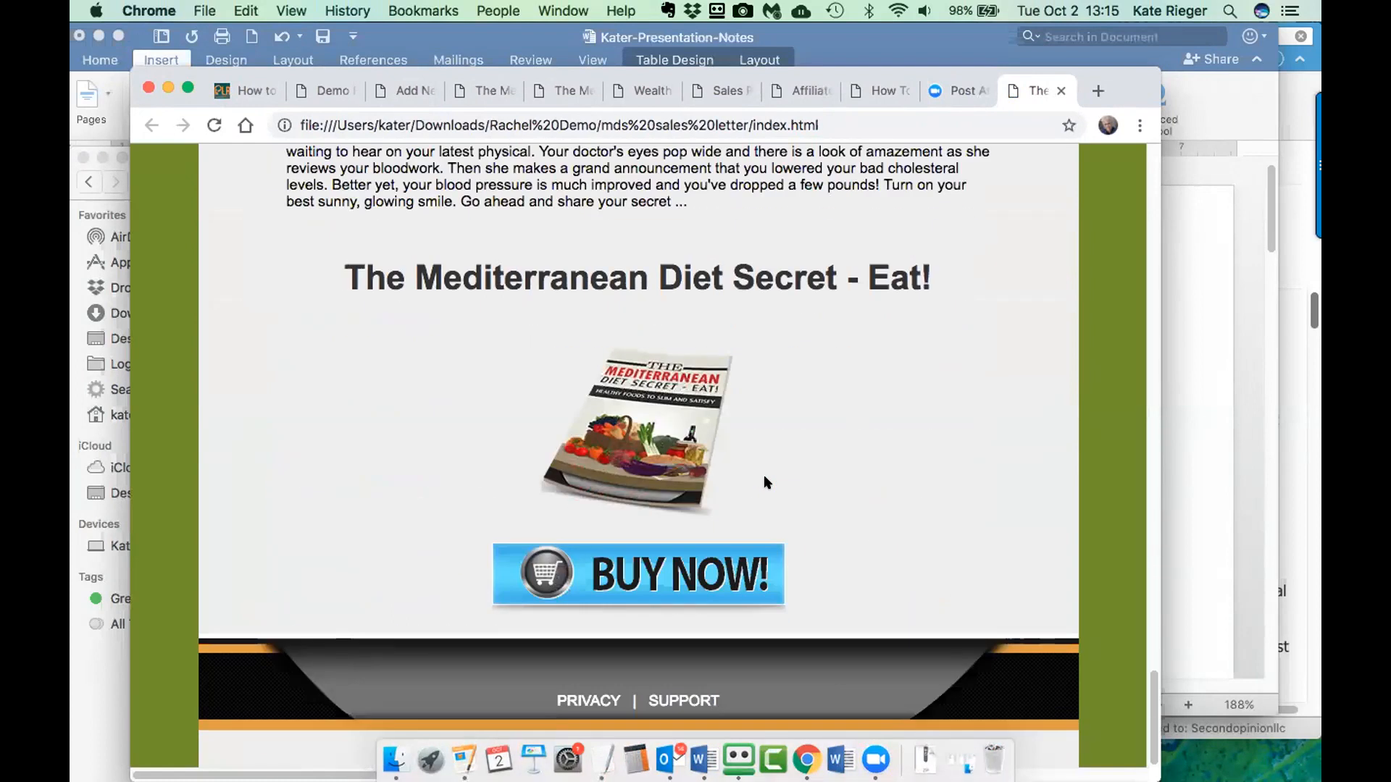
left_click(784, 569, "shift")
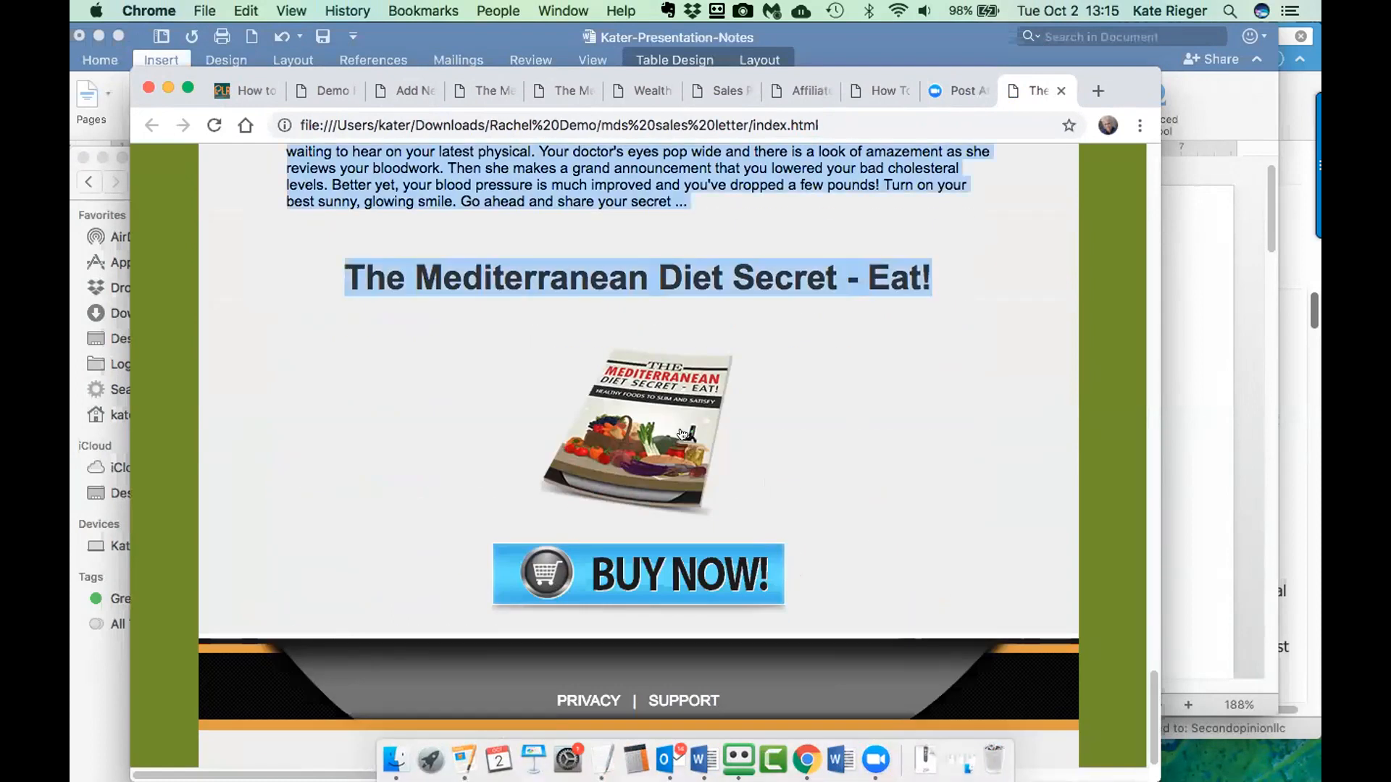
key("super+c")
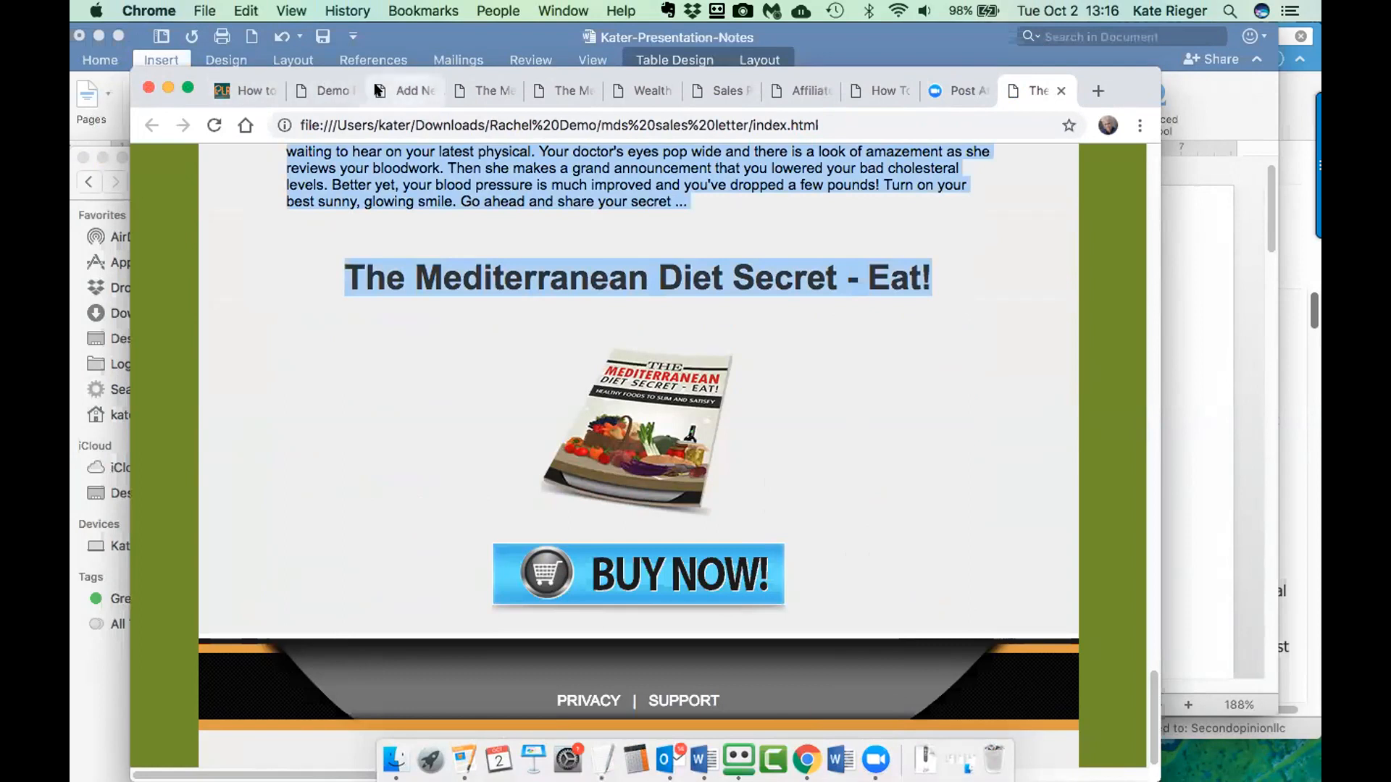
- Go to the Demo Product Site's WordPress dashboard and start a new page
left_click(403, 91)
left_click(321, 91)
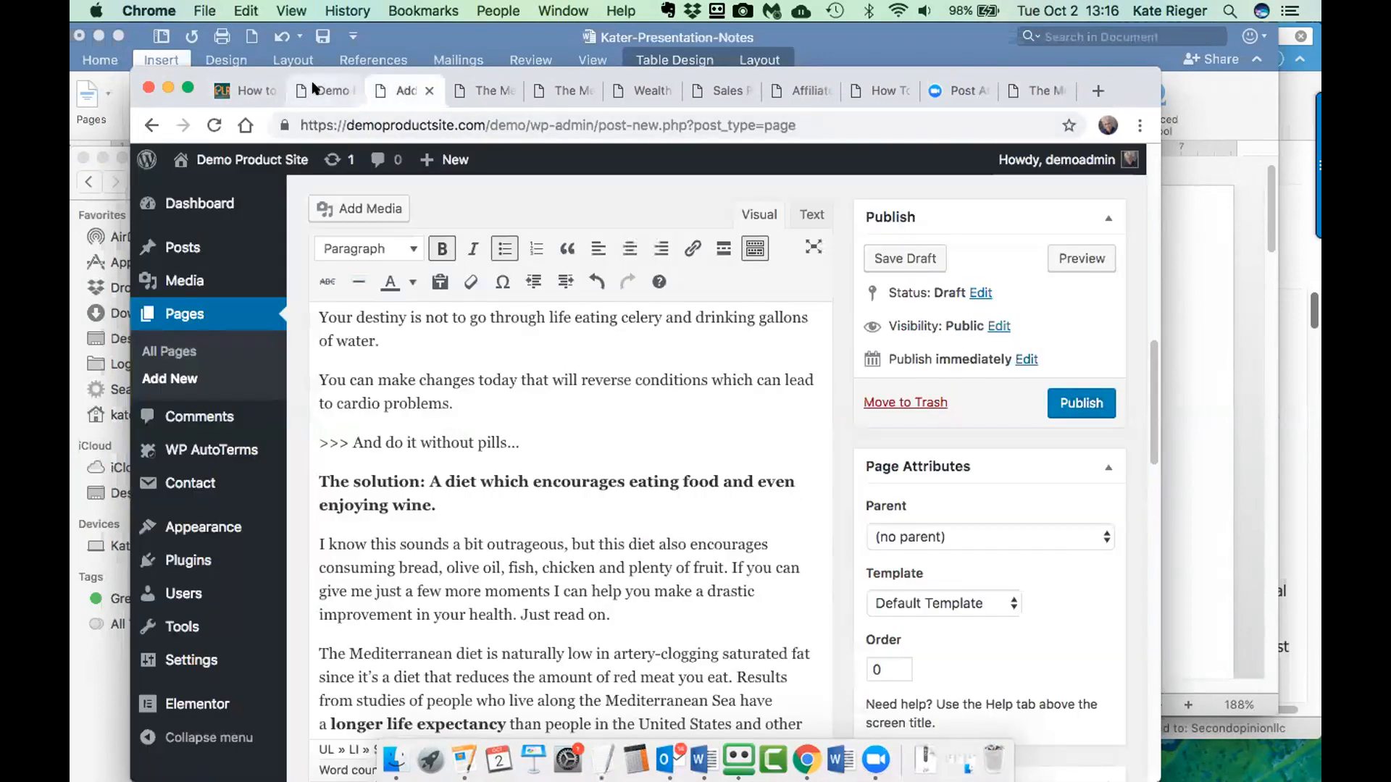
mouse_move(269, 165)
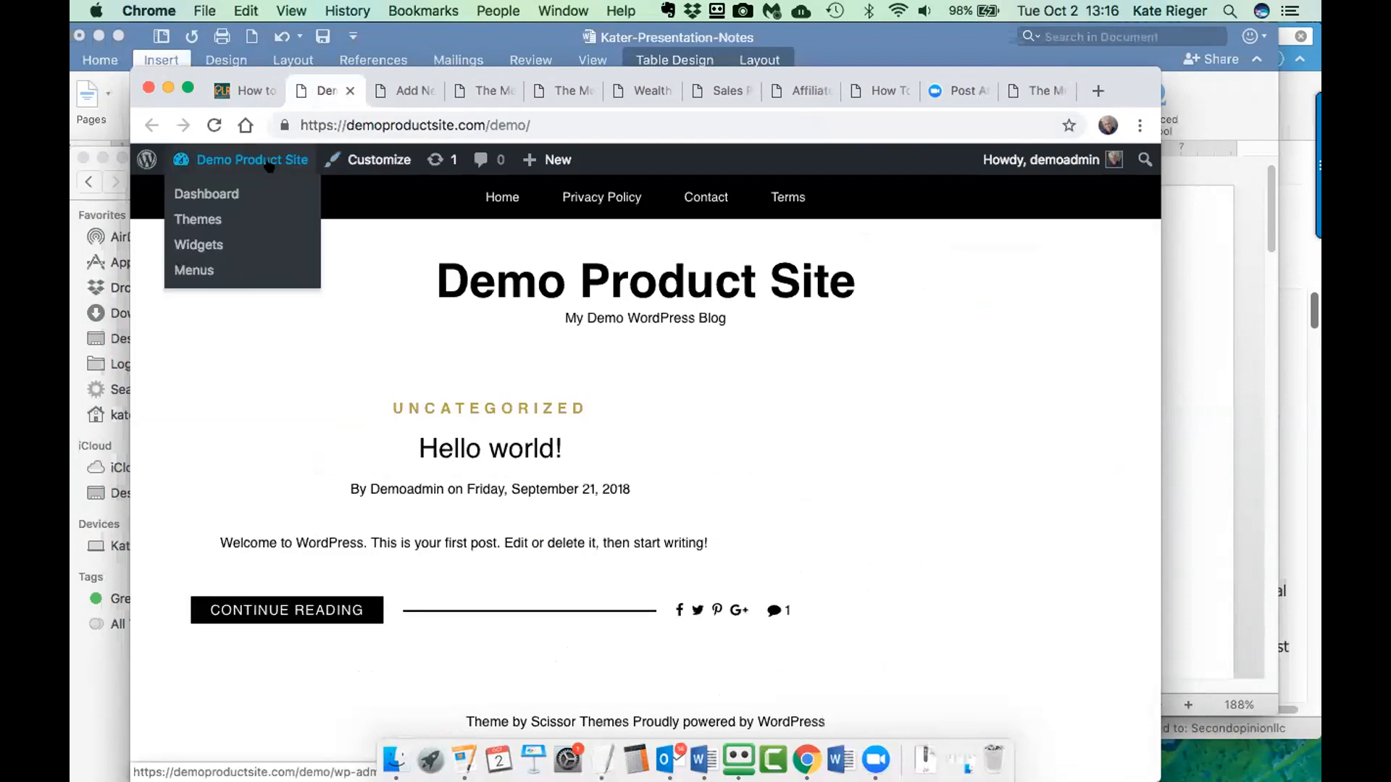
left_click(227, 190)
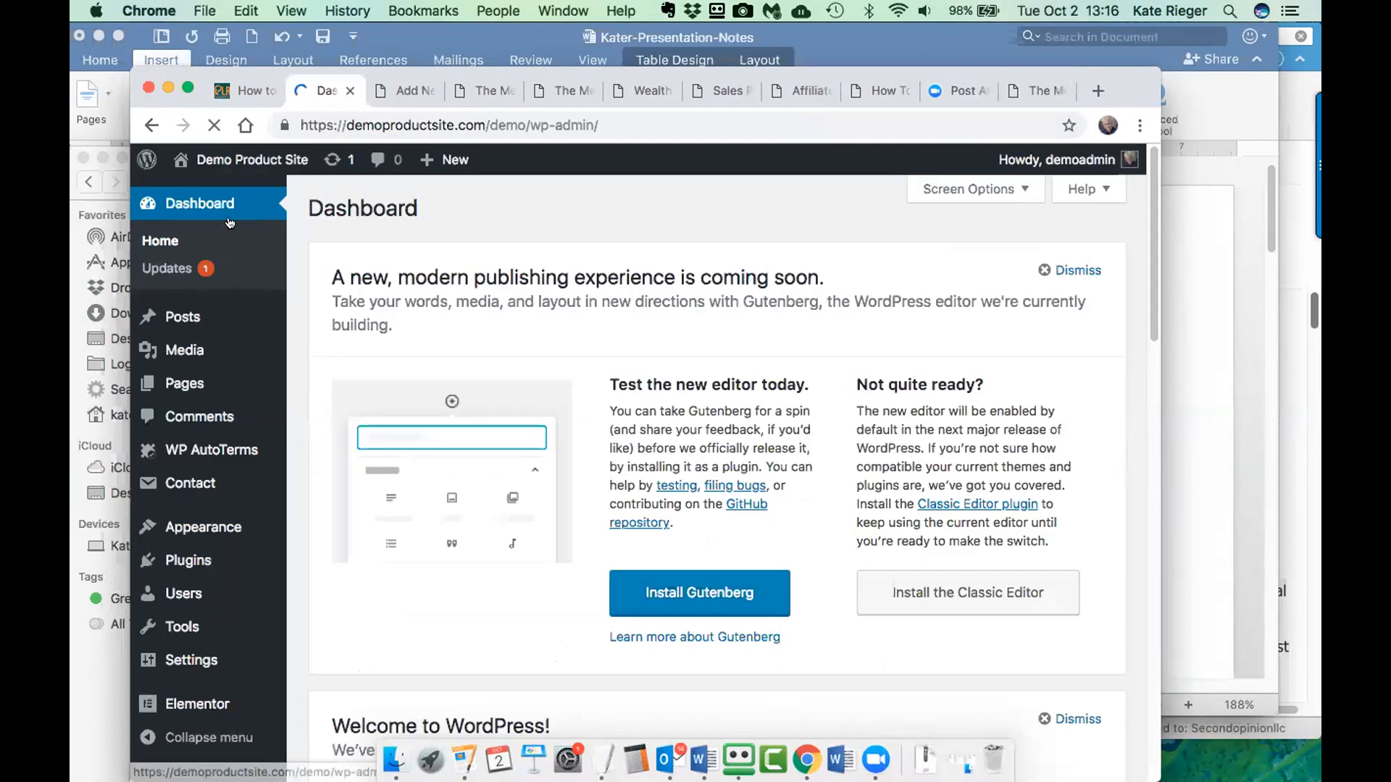
mouse_move(174, 387)
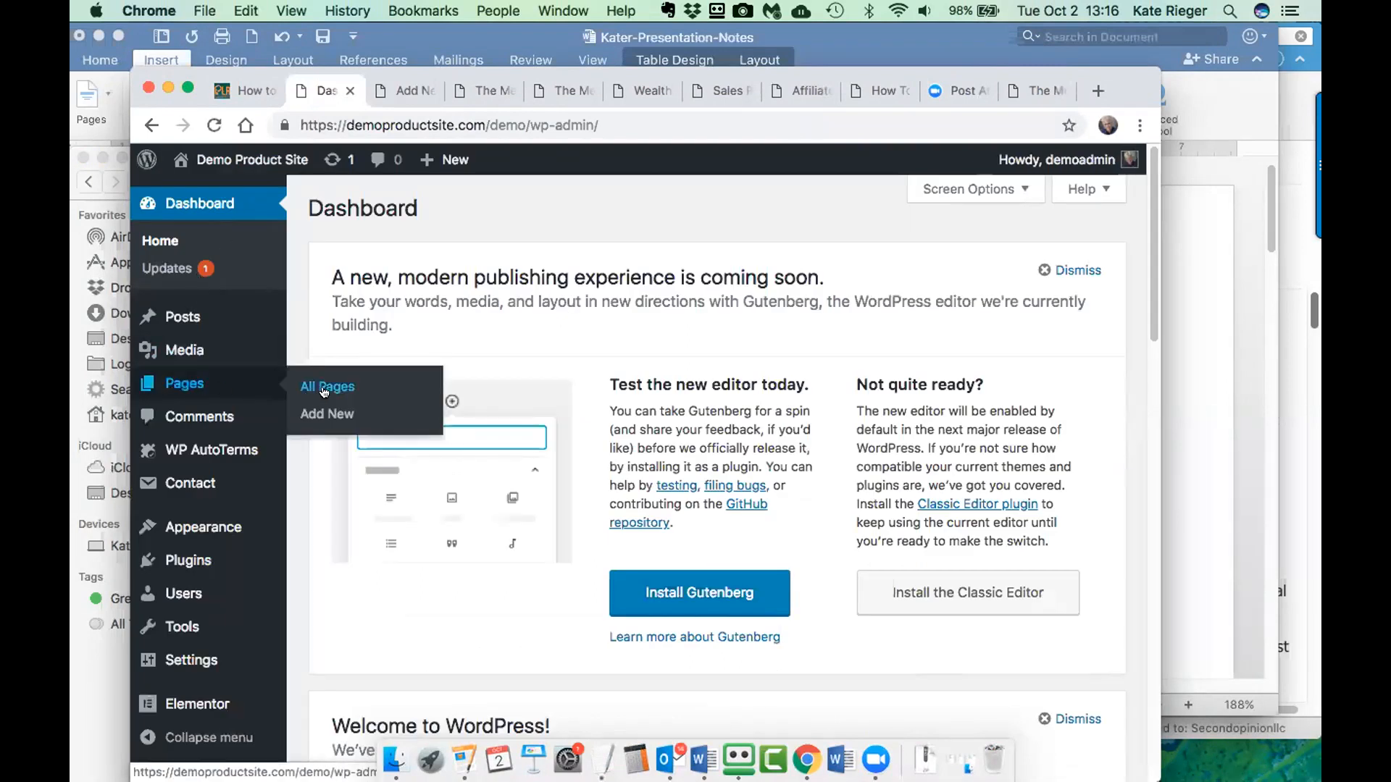
left_click(332, 414)
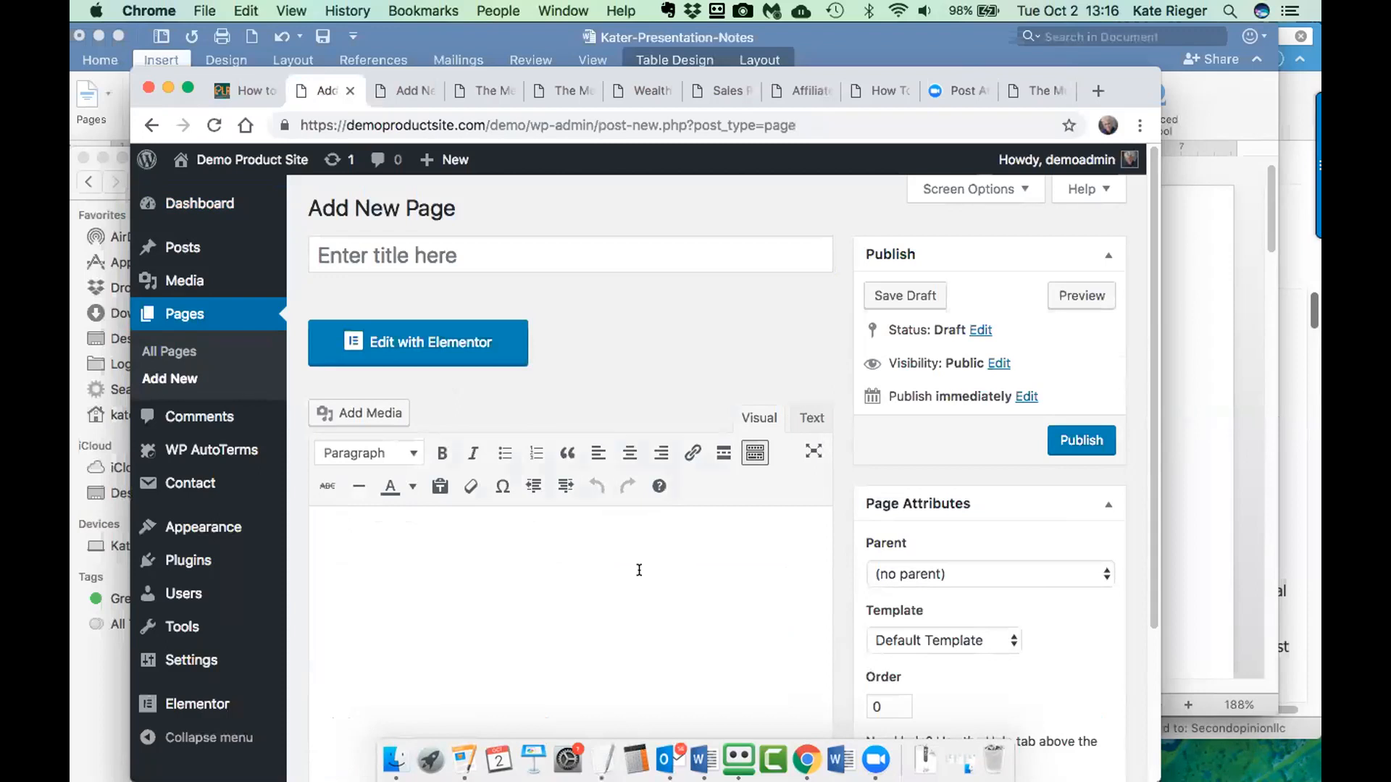
- Paste the copied sales letter into the page body and inspect its HTML code, highlighting the image_PH and pletter div lines
key("super+v")
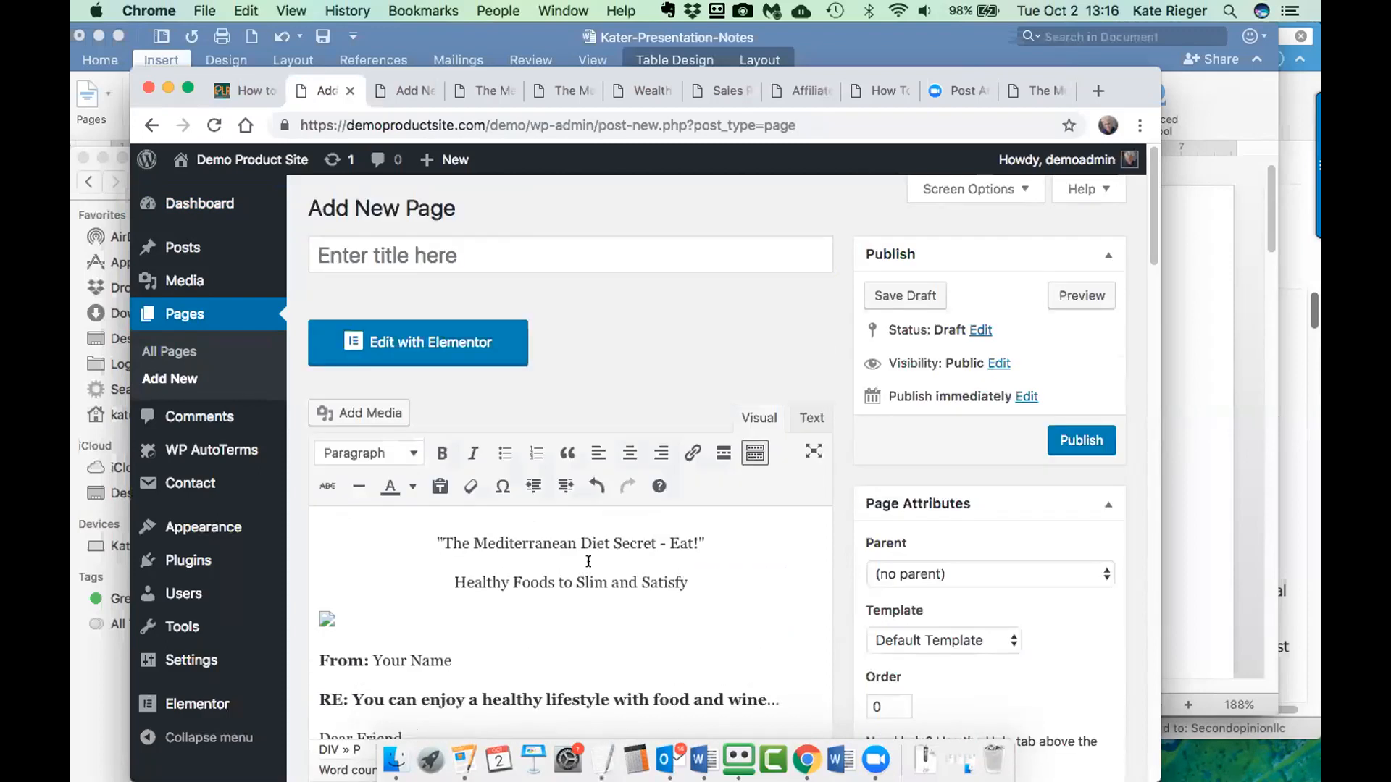
scroll(588, 561, "down", 12)
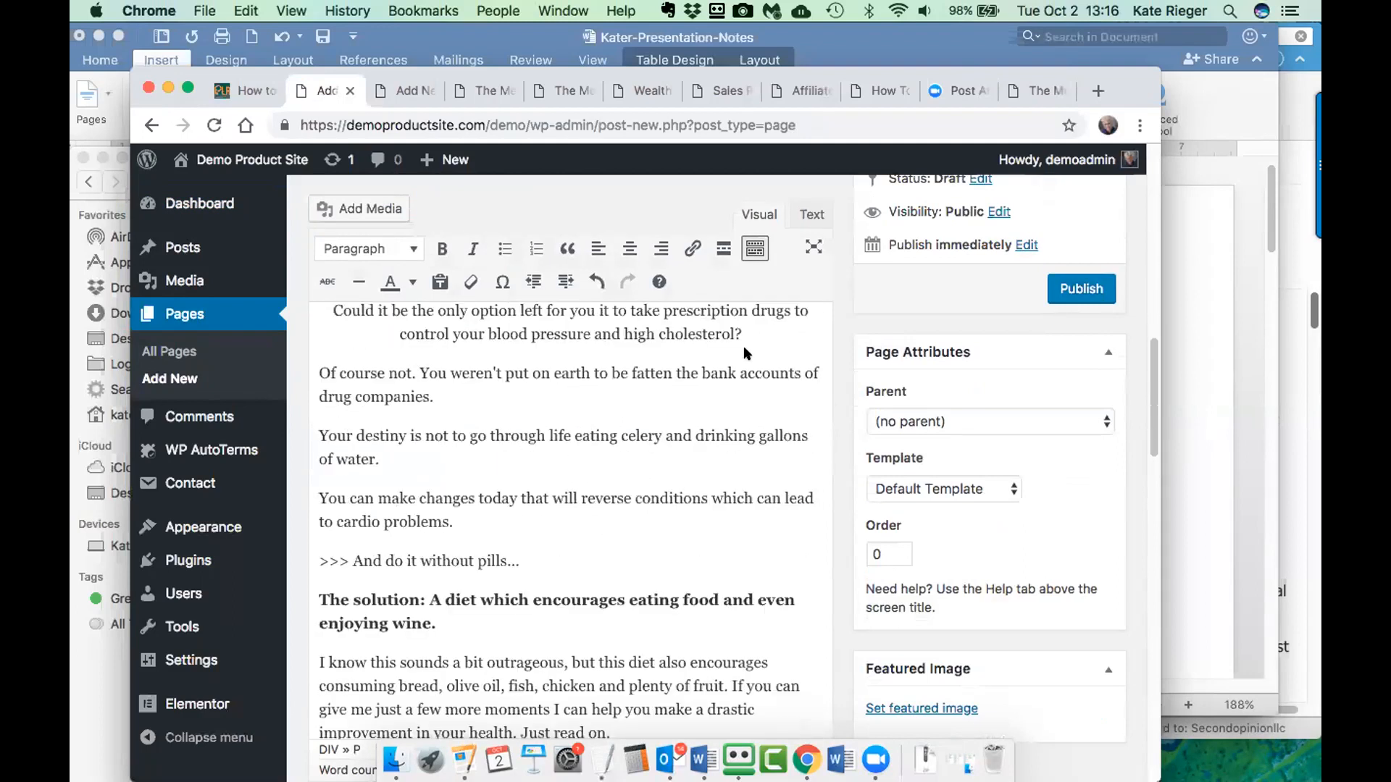
left_click(811, 215)
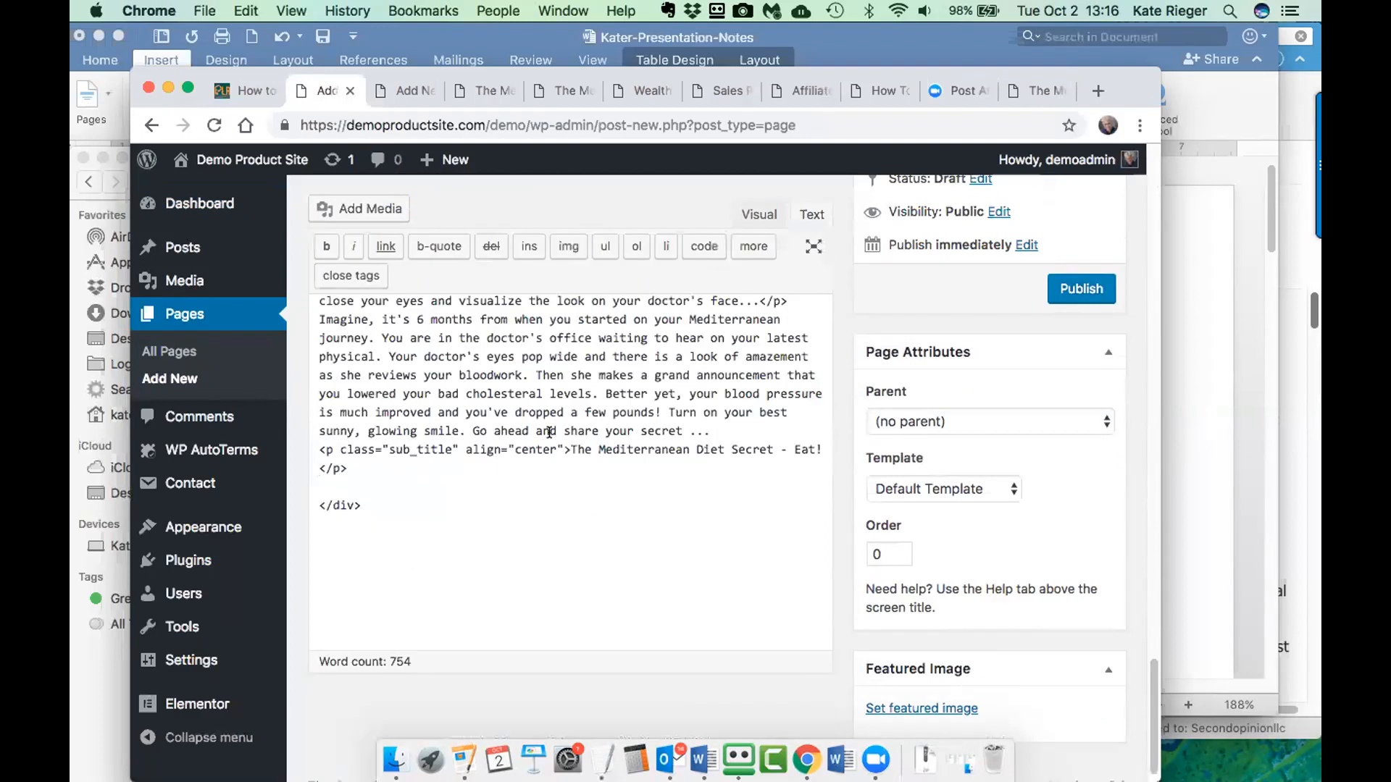
scroll(449, 360, "up", 5)
scroll(450, 367, "up", 10)
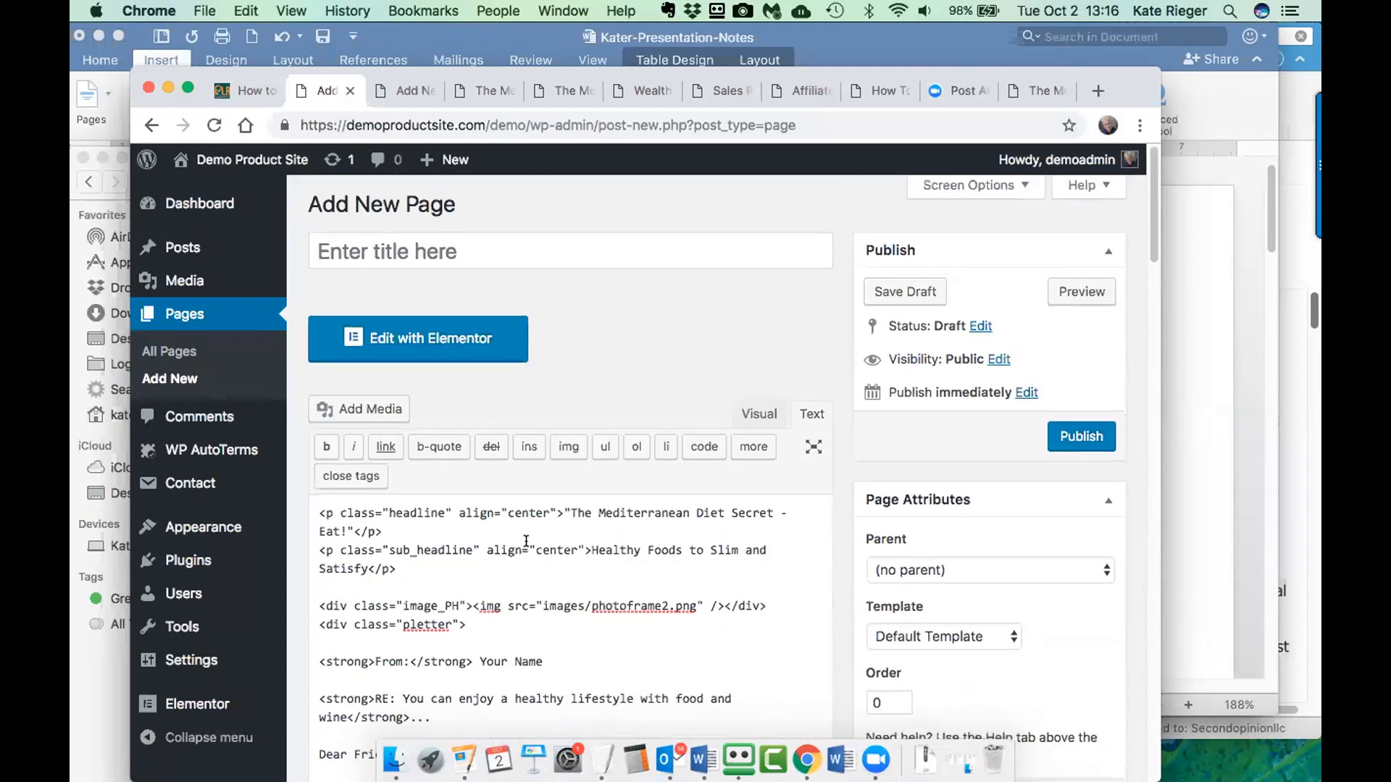
scroll(526, 541, "down", 3)
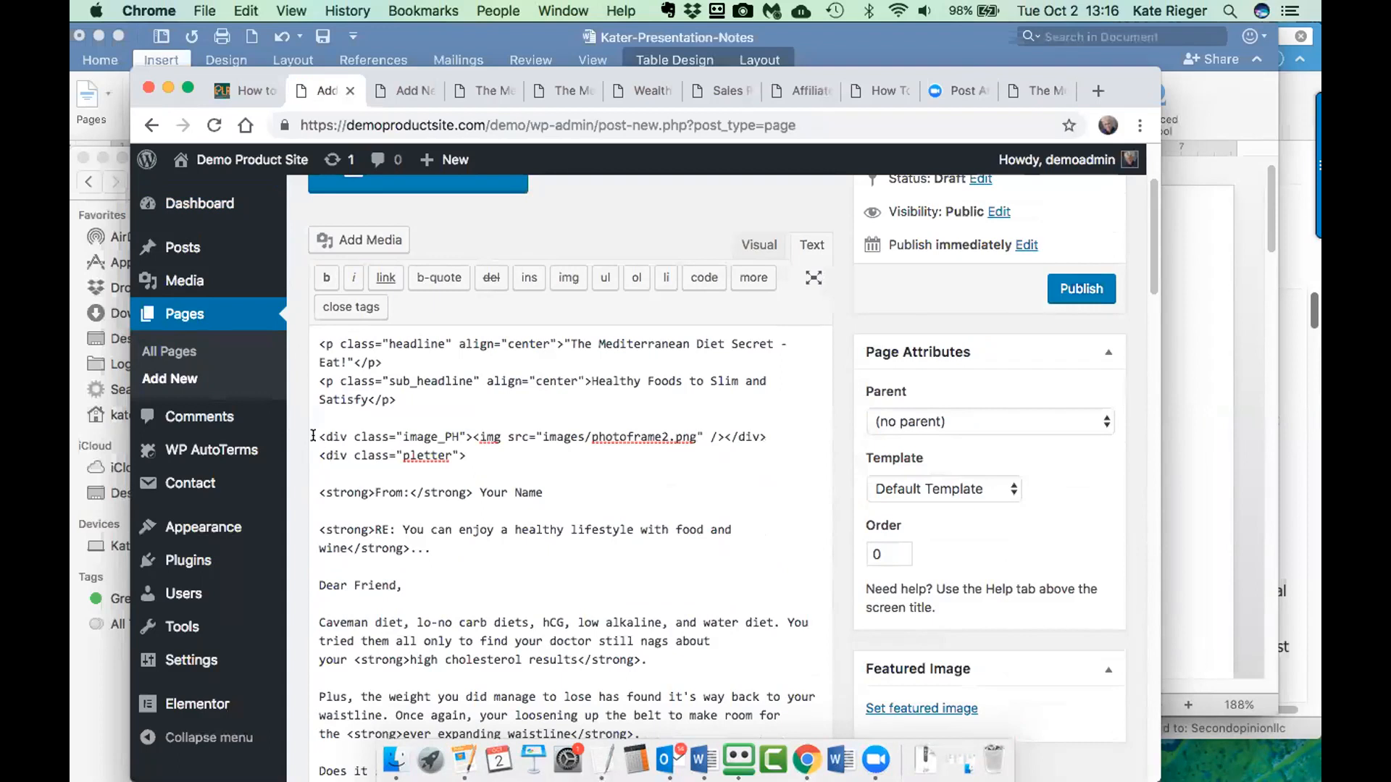
left_click_drag(315, 435, 485, 463)
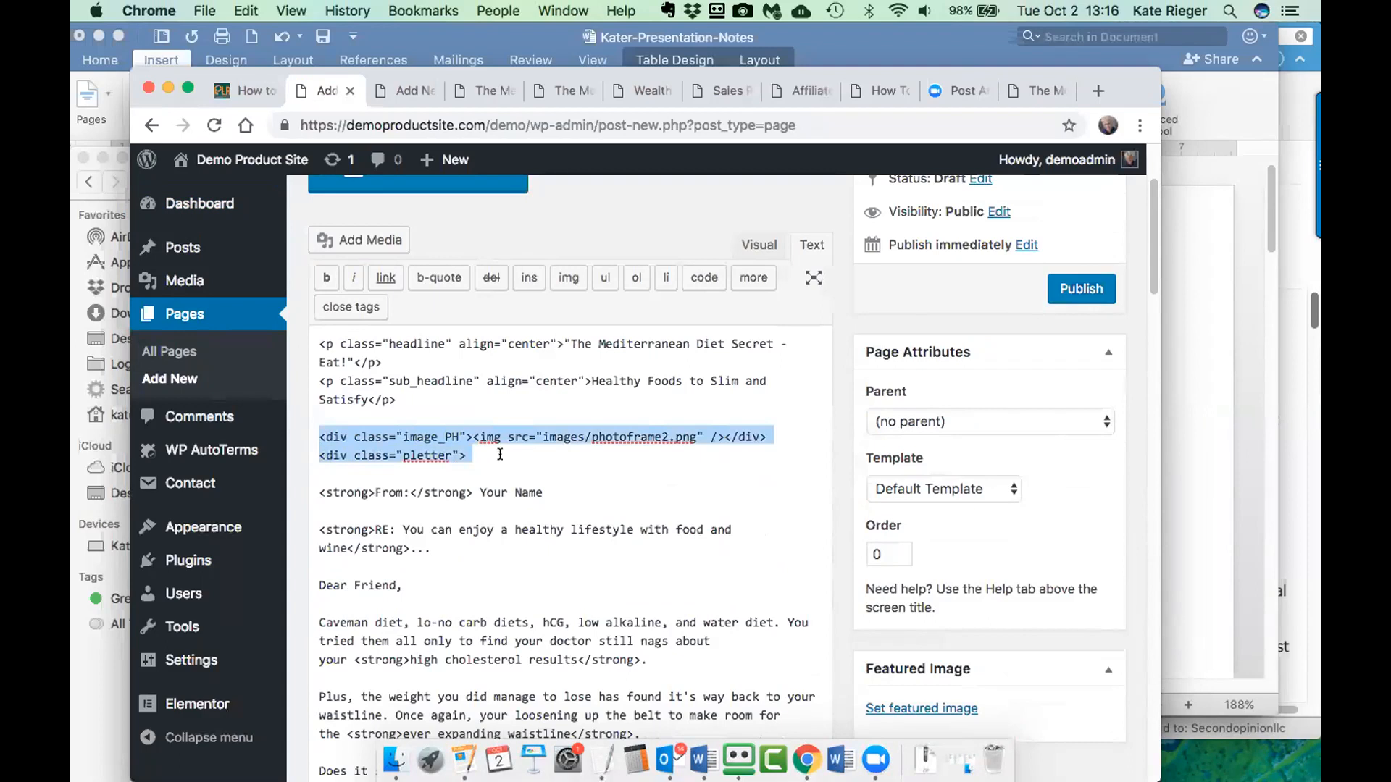
- Return to the visual editor and delete all of the pasted page content
left_click(754, 239)
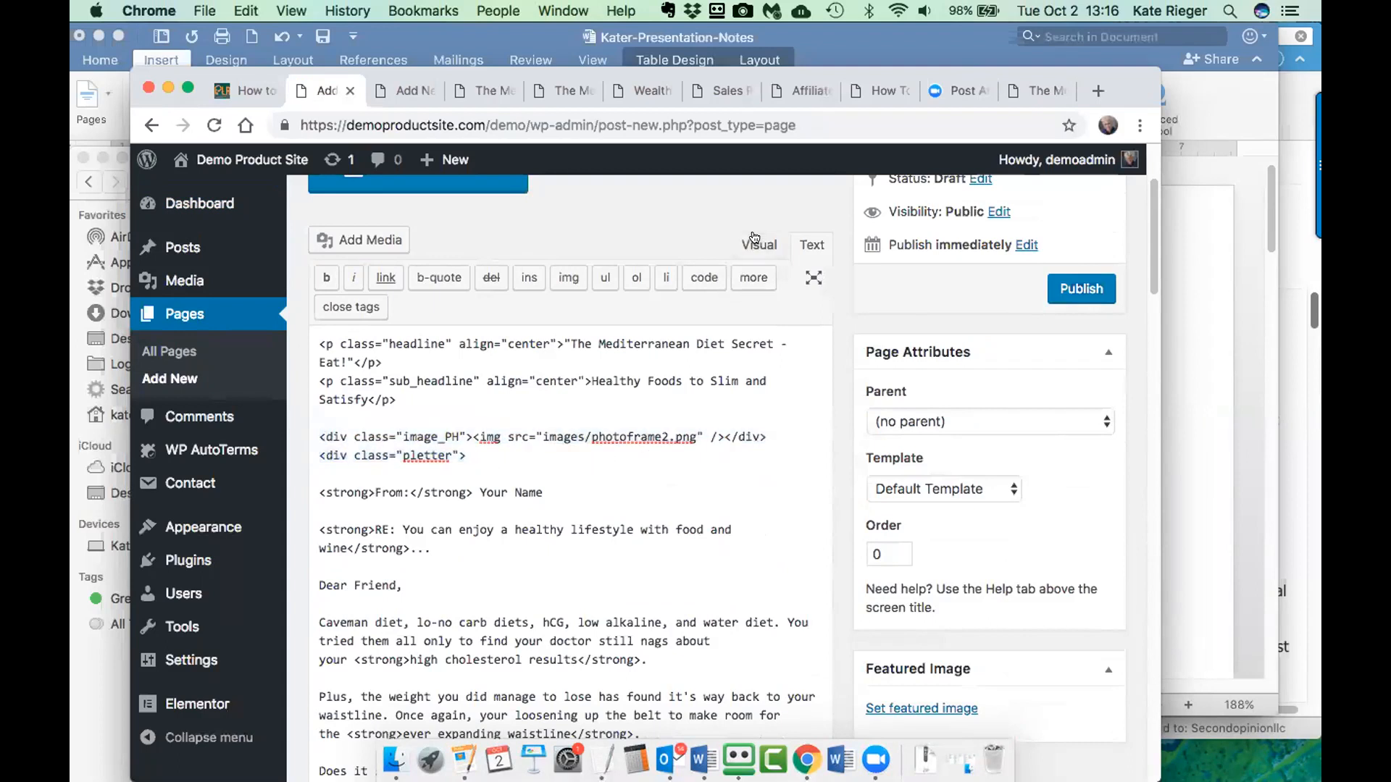
key("super+a")
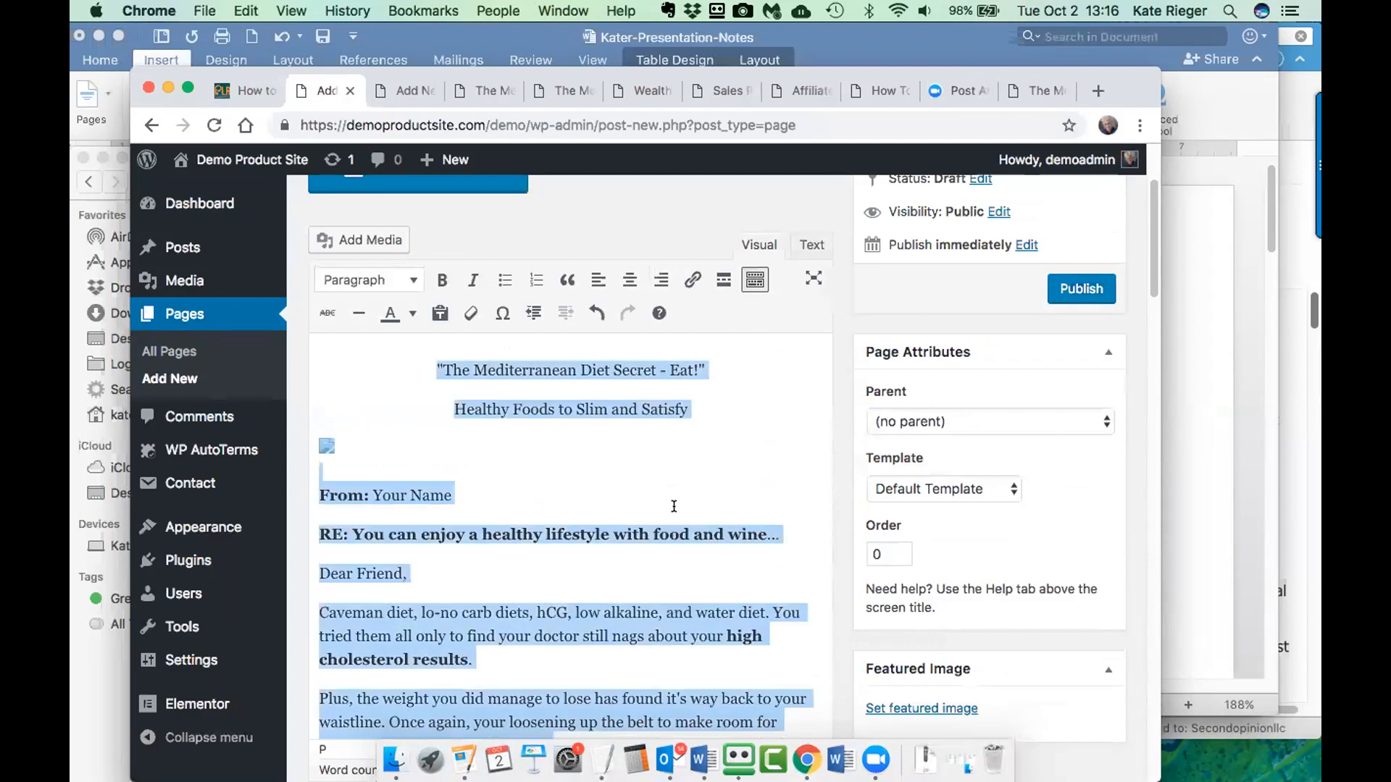
key("BackSpace")
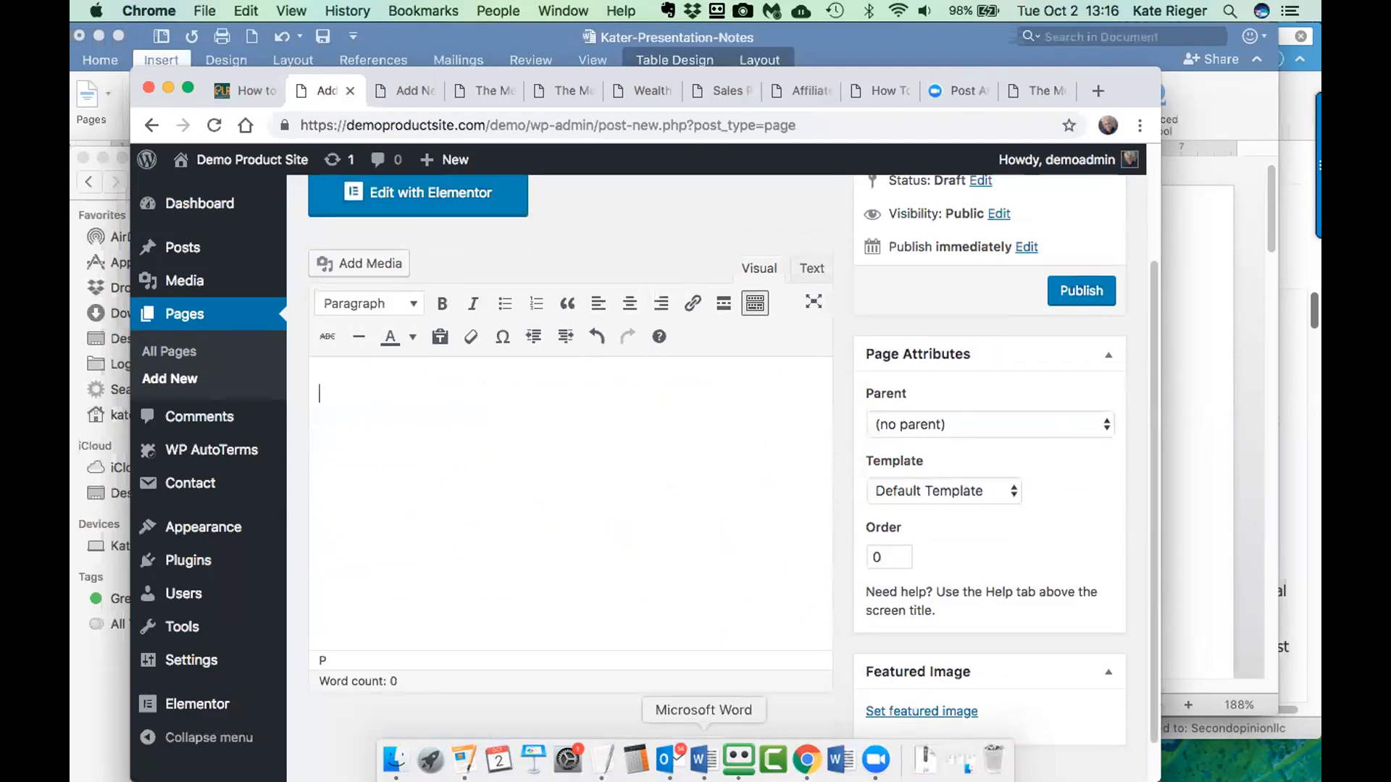
- Switch to Word and bring the Document7 window to the front
left_click(700, 761)
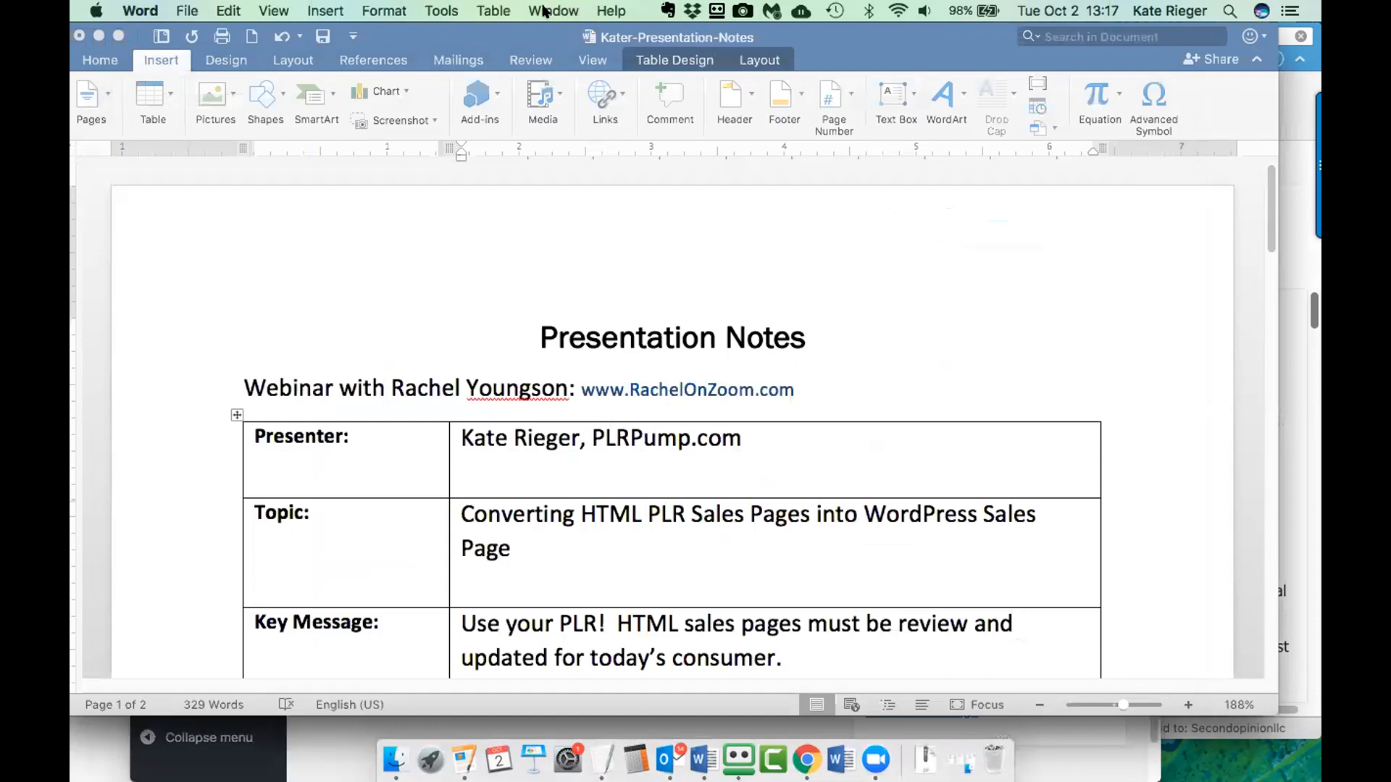
key("super+Tab")
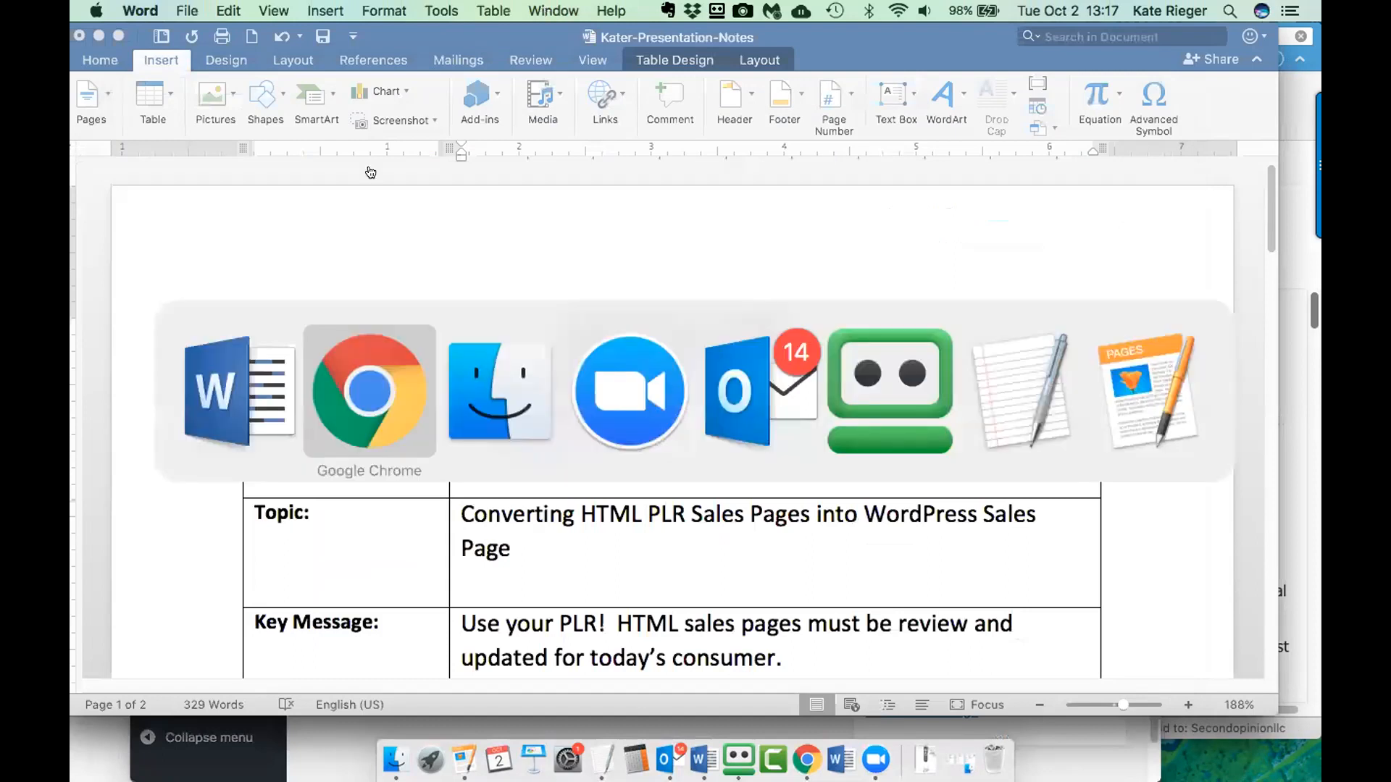
left_click(236, 389)
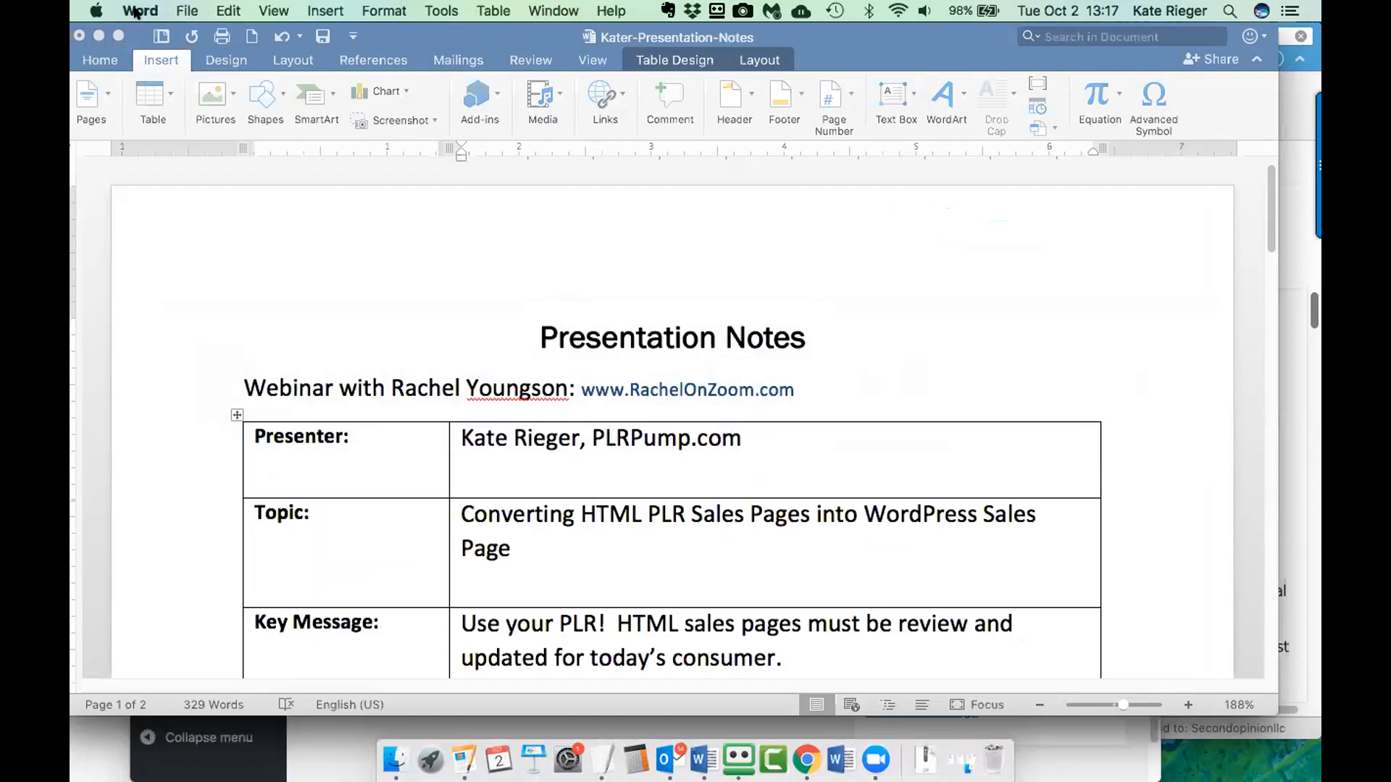
key("super+Tab")
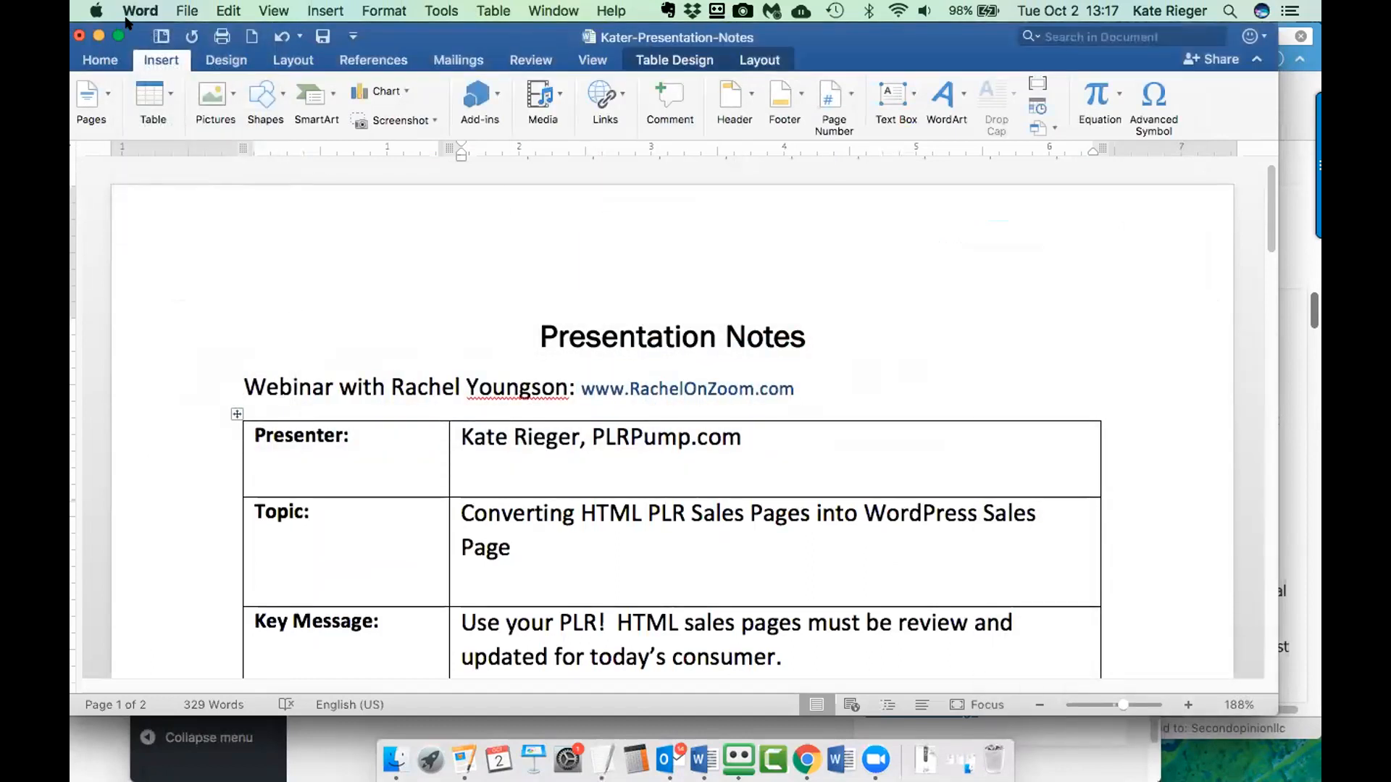
left_click(540, 9)
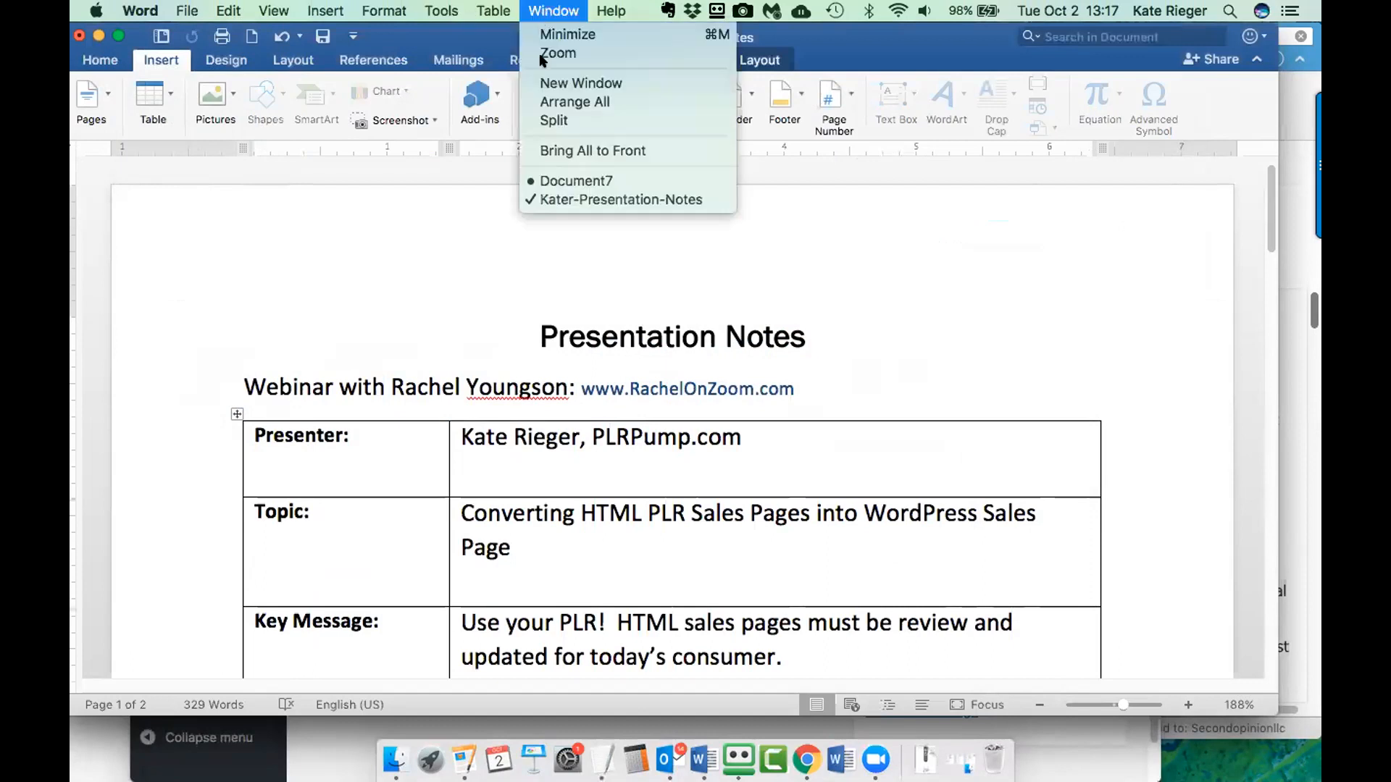
left_click(559, 181)
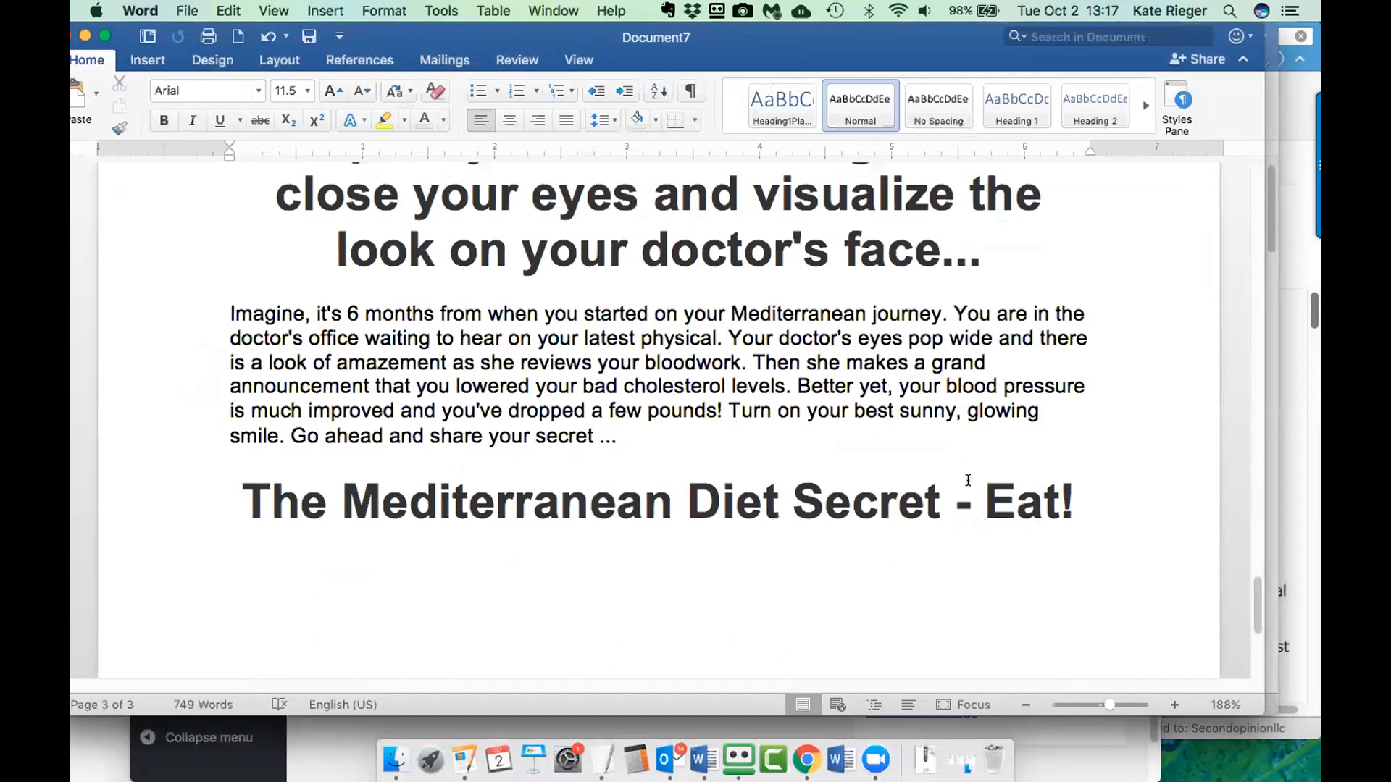
- Look back through the sales letter text in Document7 and copy the entire document
scroll(979, 481, "up", 7)
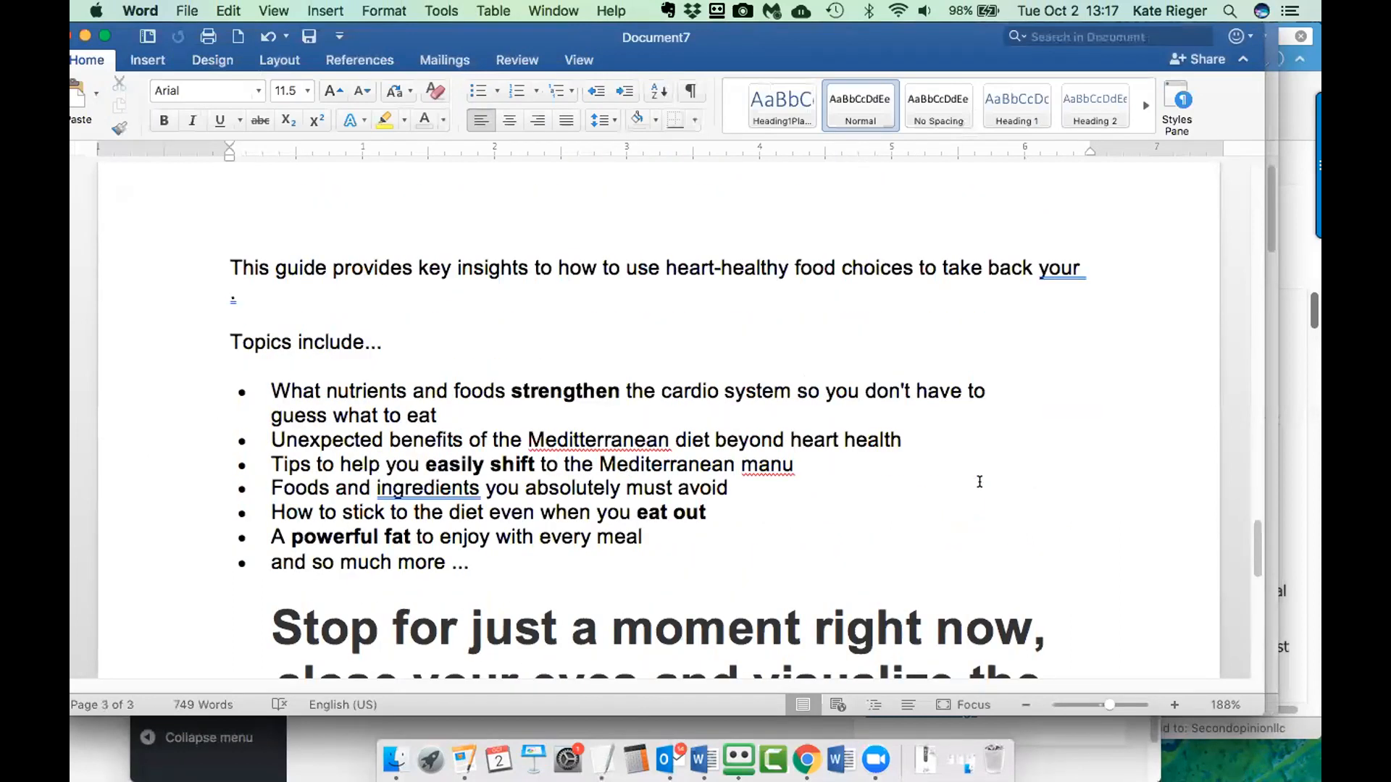
scroll(605, 481, "up", 12)
scroll(619, 522, "up", 13)
scroll(638, 400, "up", 3)
left_click(641, 378)
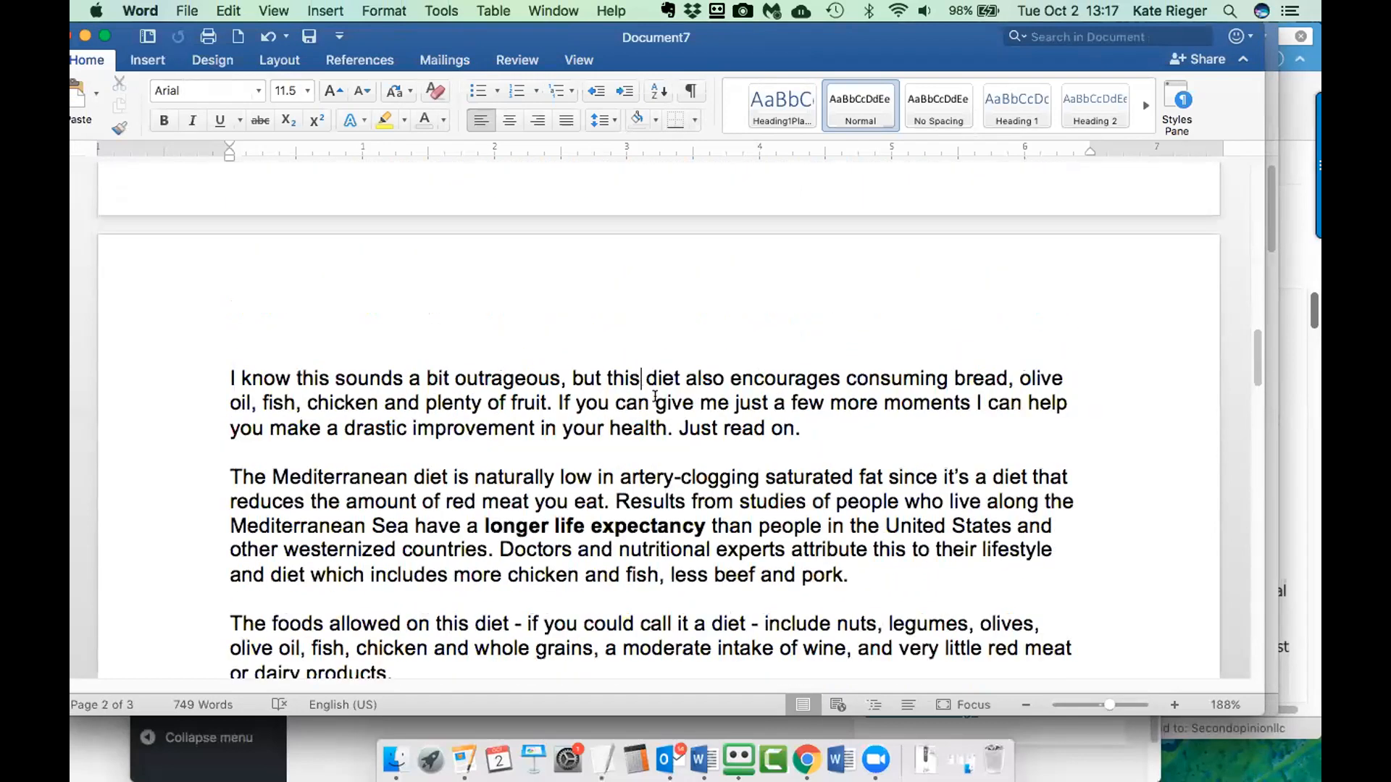
key("super+a")
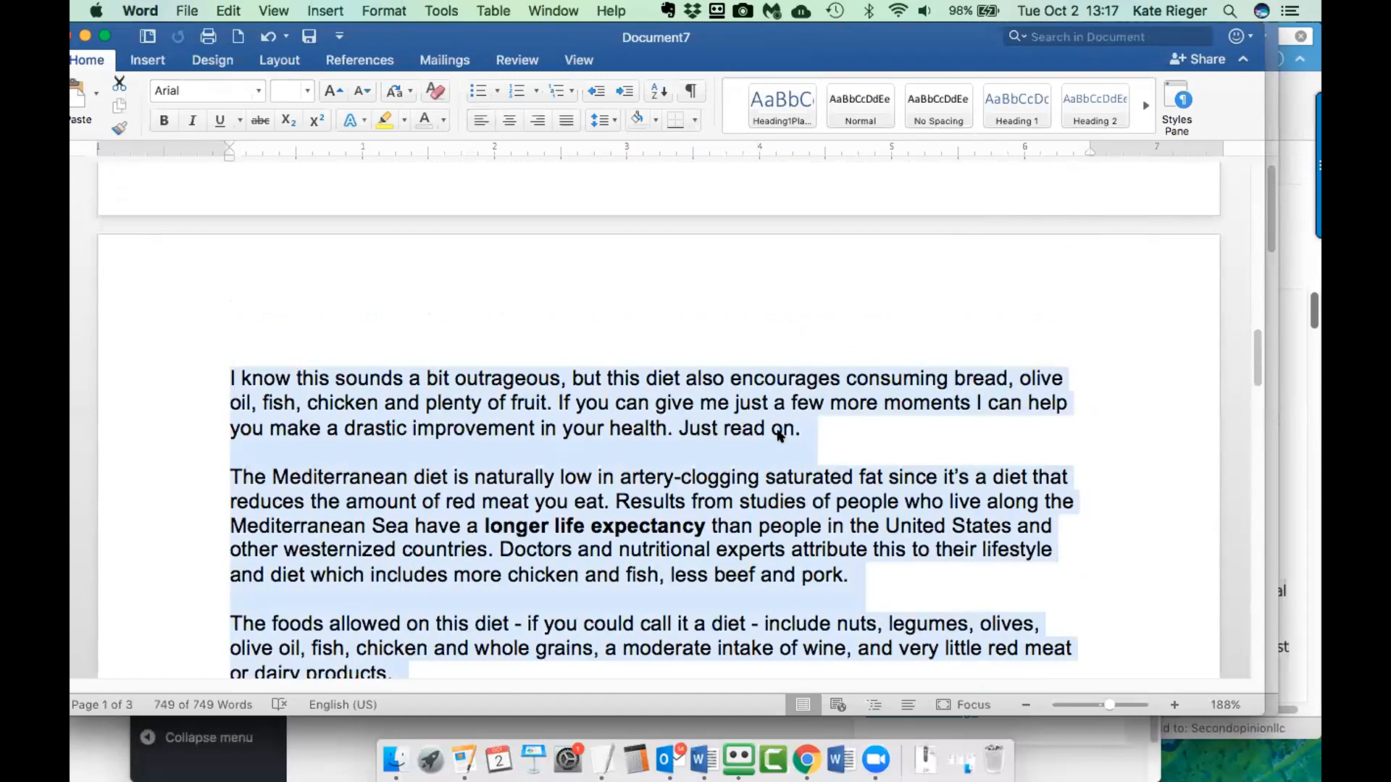
key("super+c")
- Switch back to Chrome, paste the Word text into the empty page body and look through the pasted content
key("super+Tab")
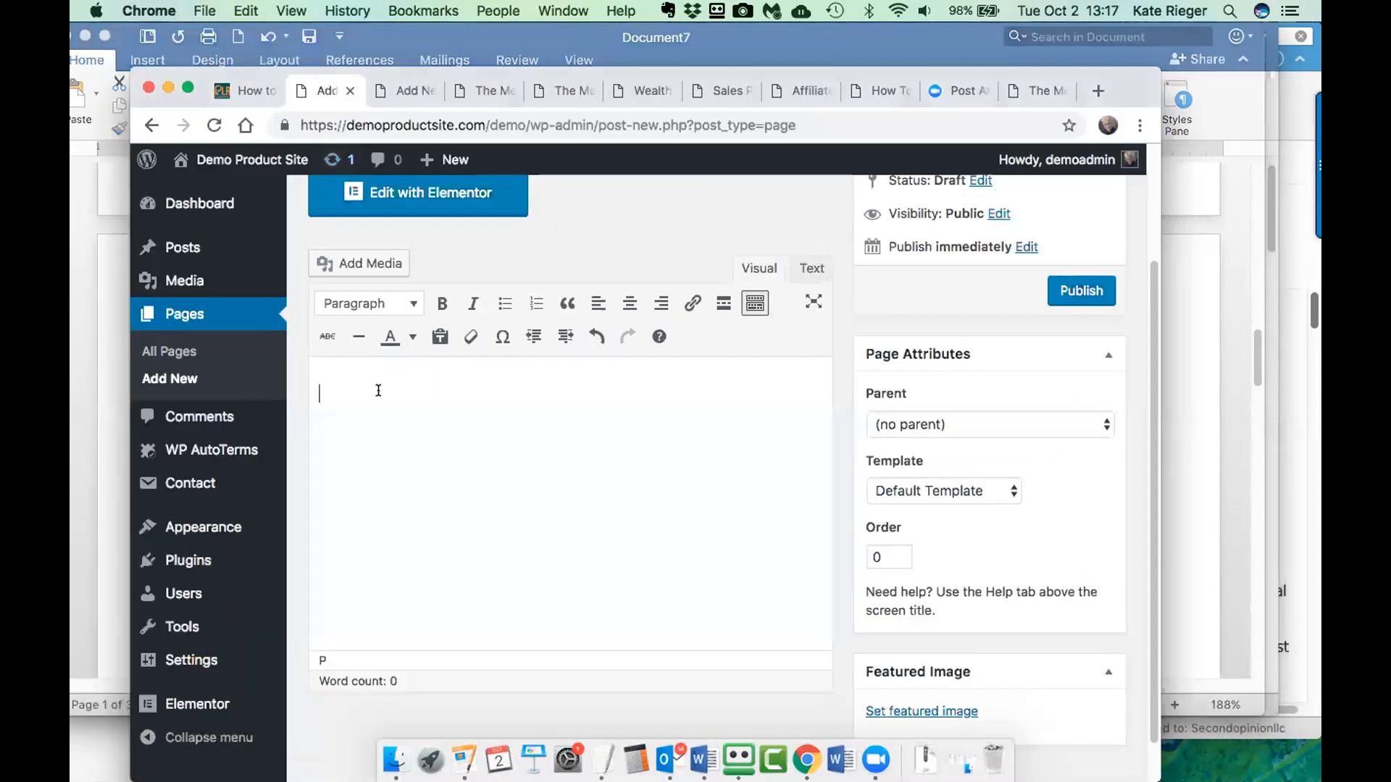
key("super+v")
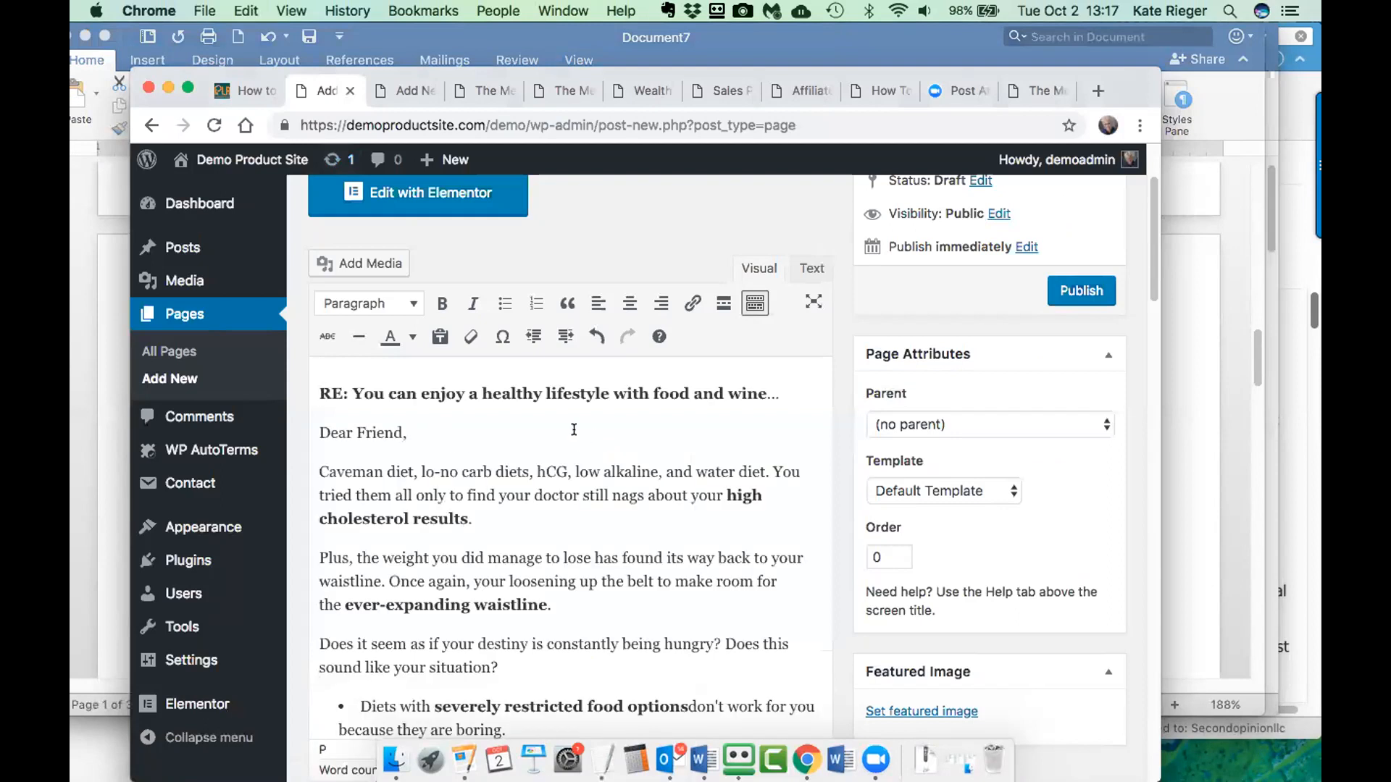
scroll(573, 435, "up", 3)
scroll(601, 456, "down", 5)
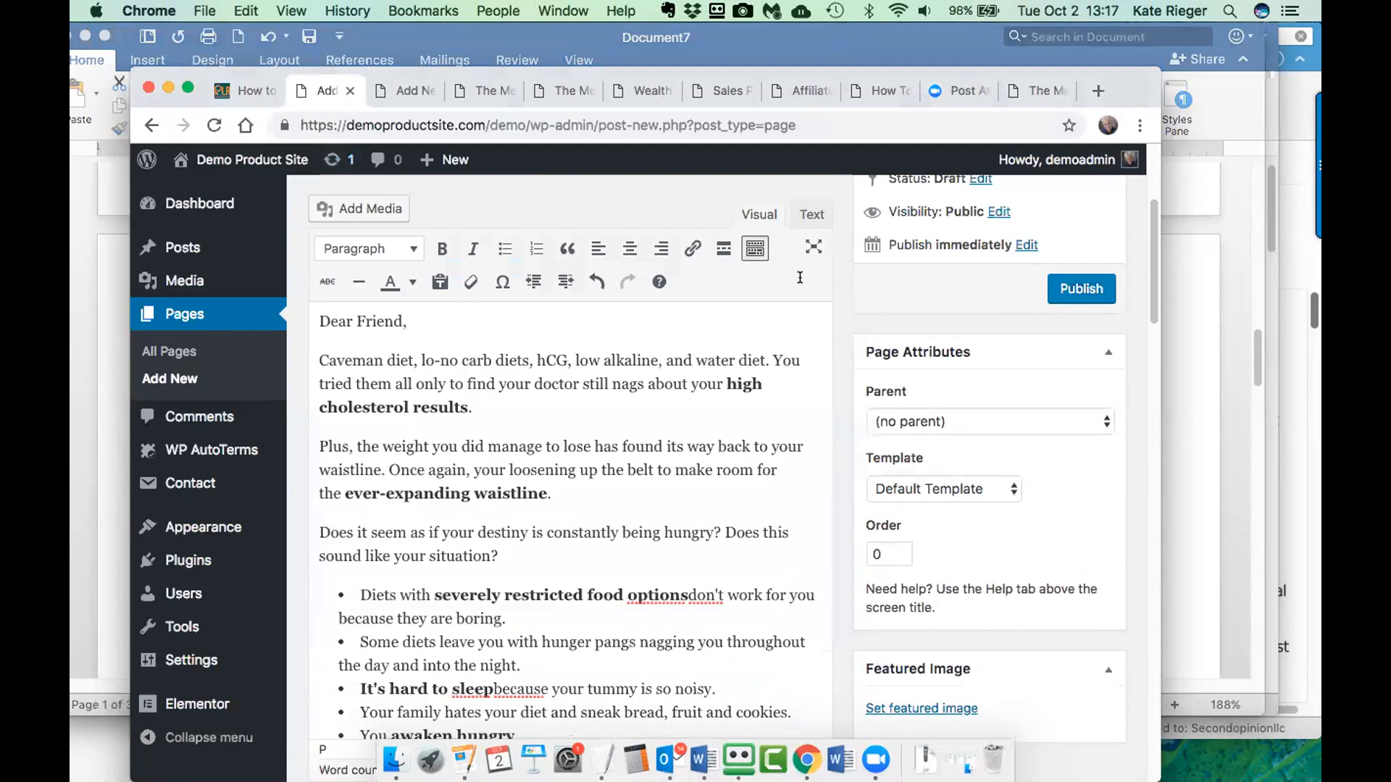
scroll(572, 507, "down", 15)
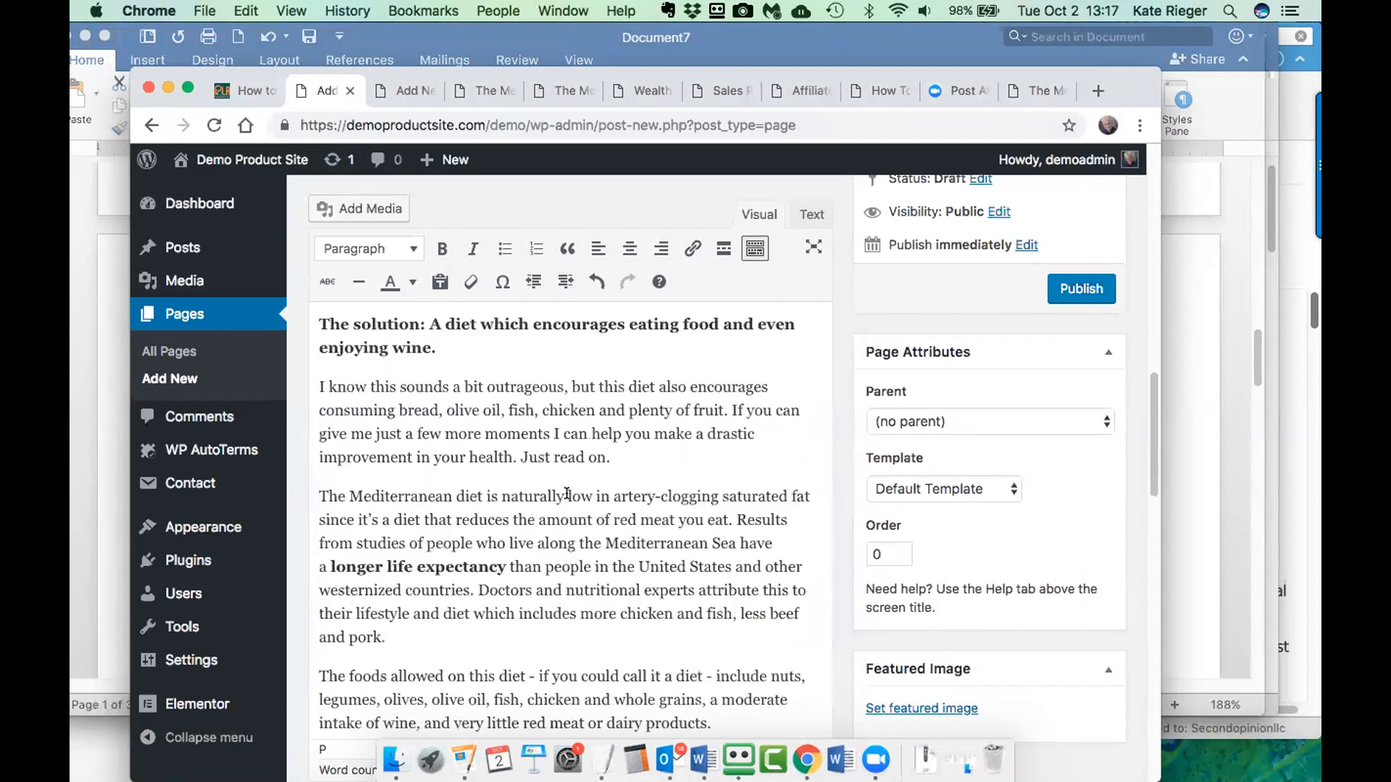
- Examine the HTML code of the pasted sales letter, then return to the visual editor at the start of the page
left_click(810, 215)
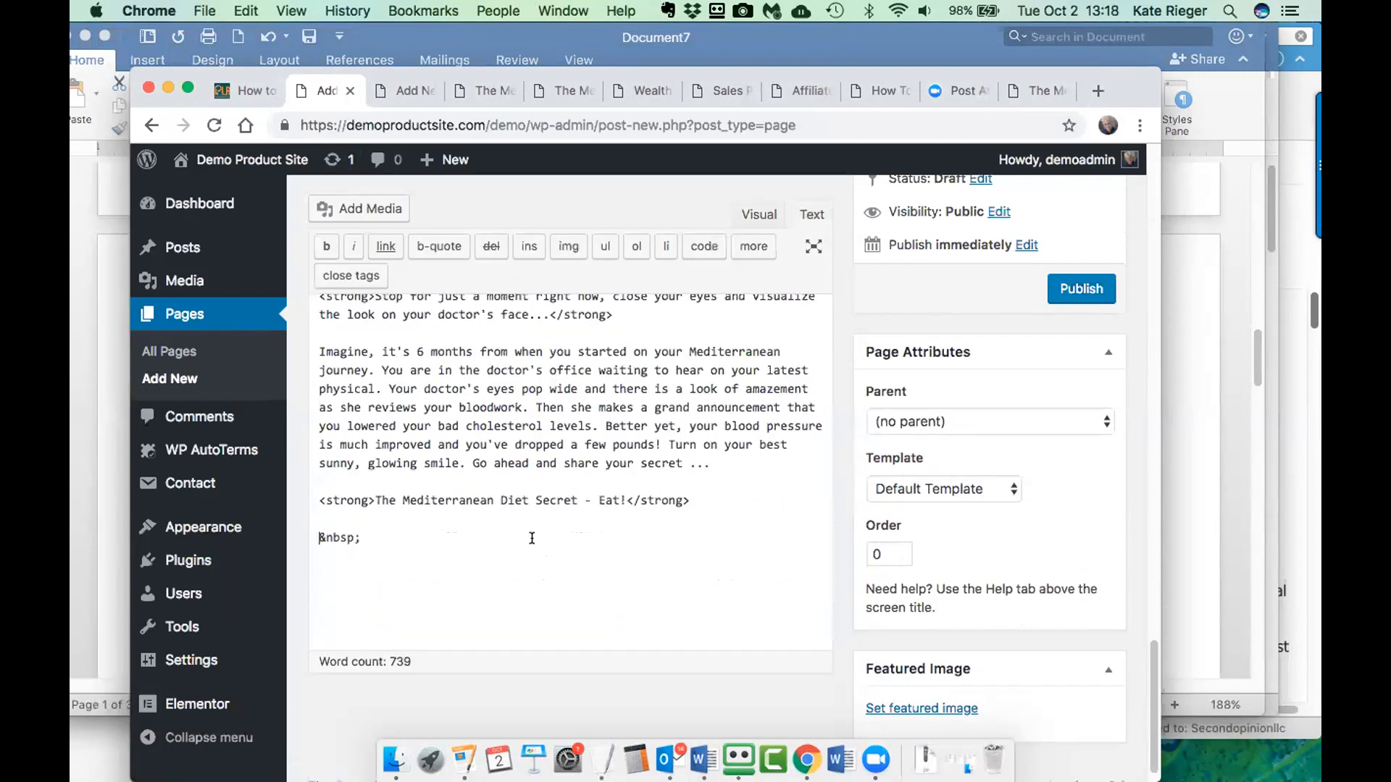
scroll(514, 413, "up", 10)
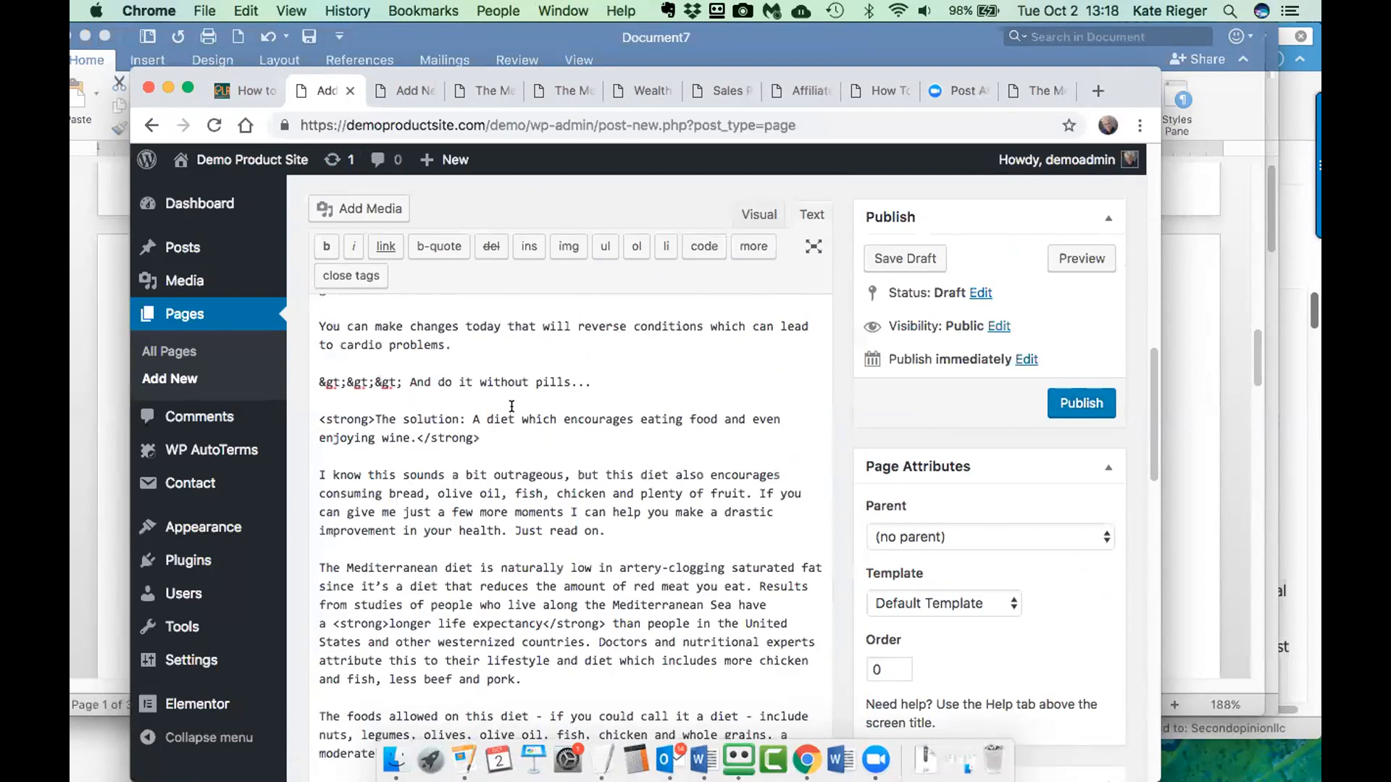
scroll(511, 407, "up", 10)
scroll(513, 474, "down", 3)
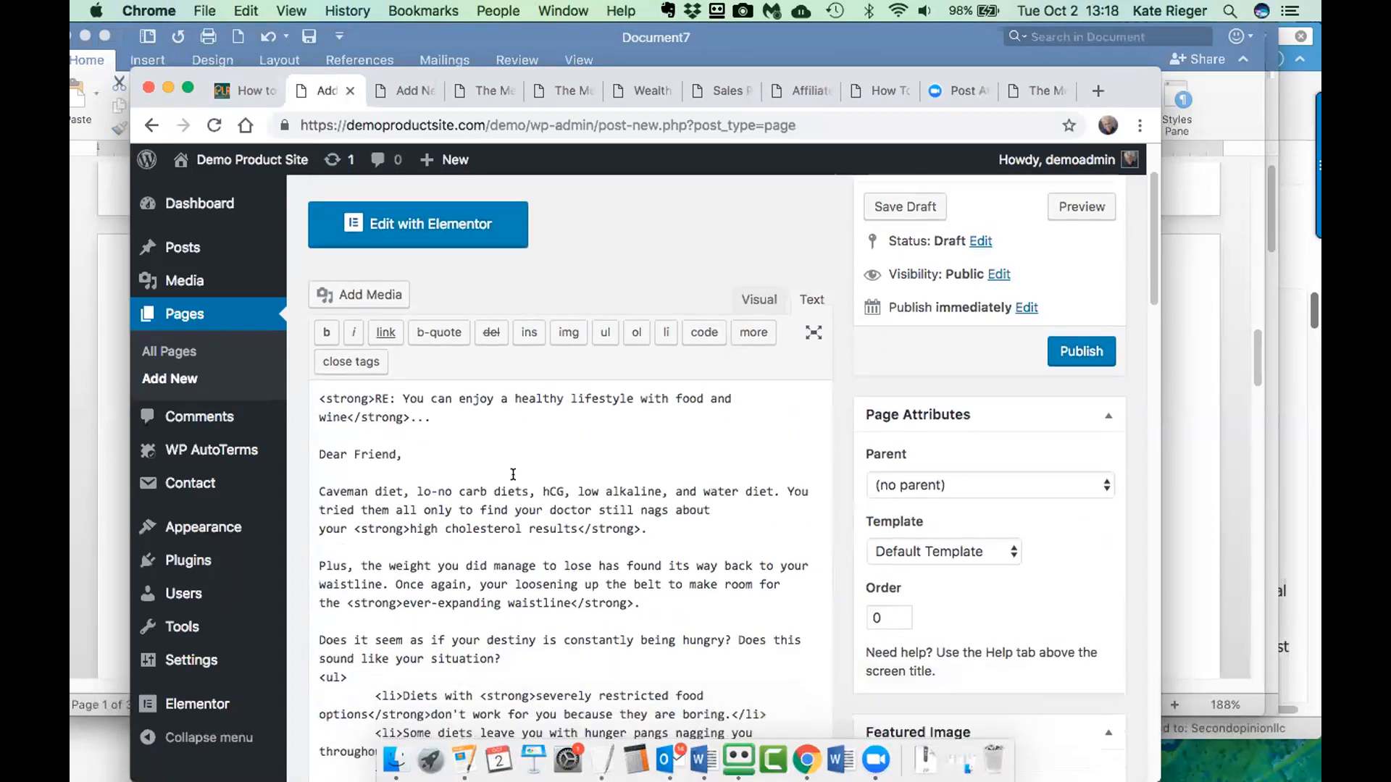
scroll(513, 474, "down", 5)
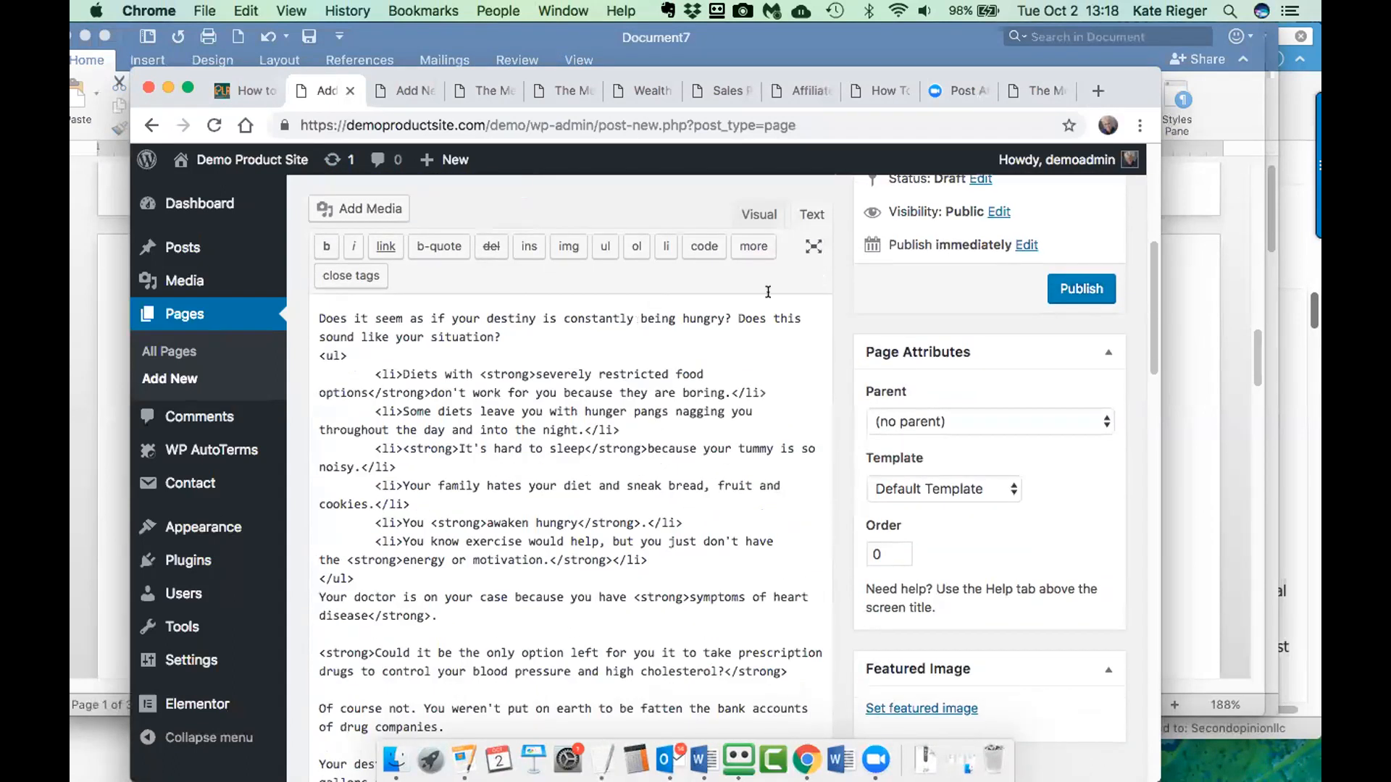
left_click(746, 214)
scroll(611, 431, "up", 15)
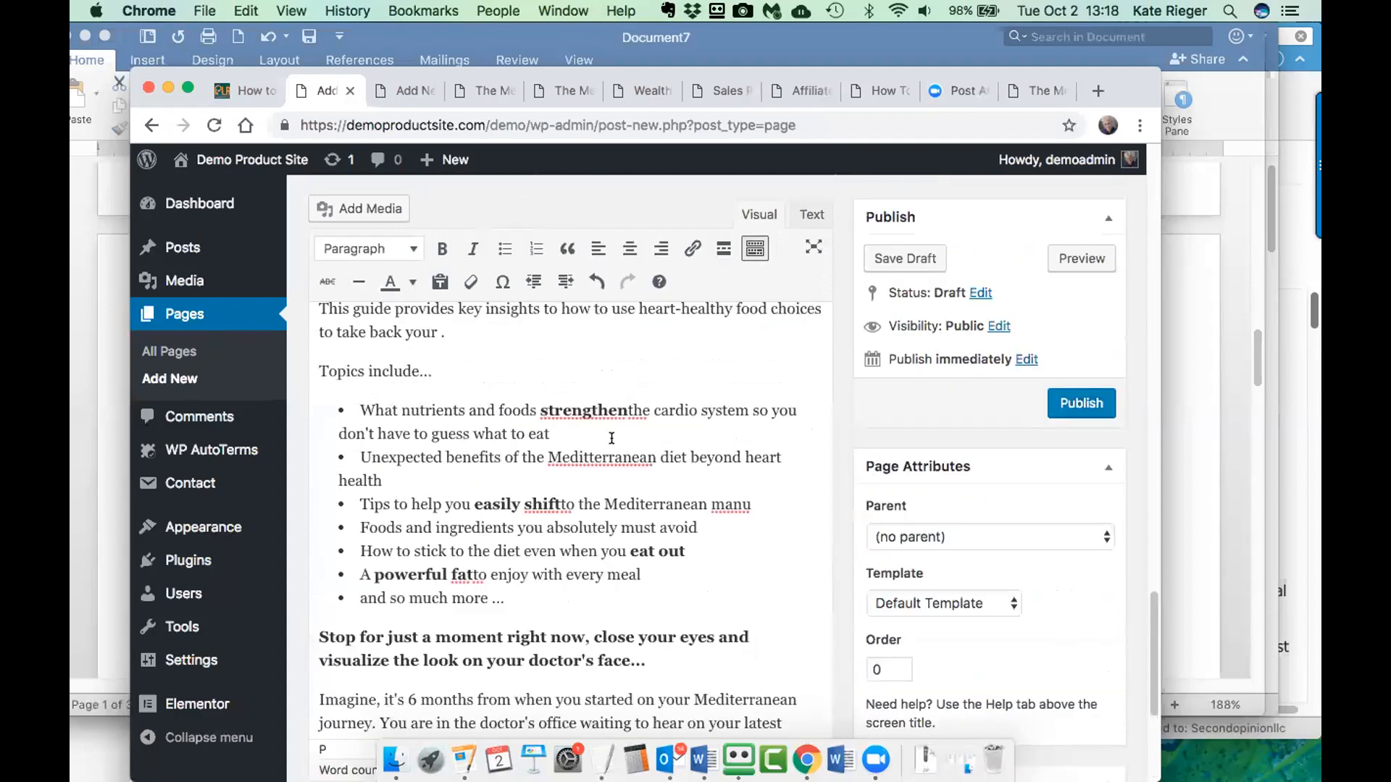
scroll(612, 453, "up", 4)
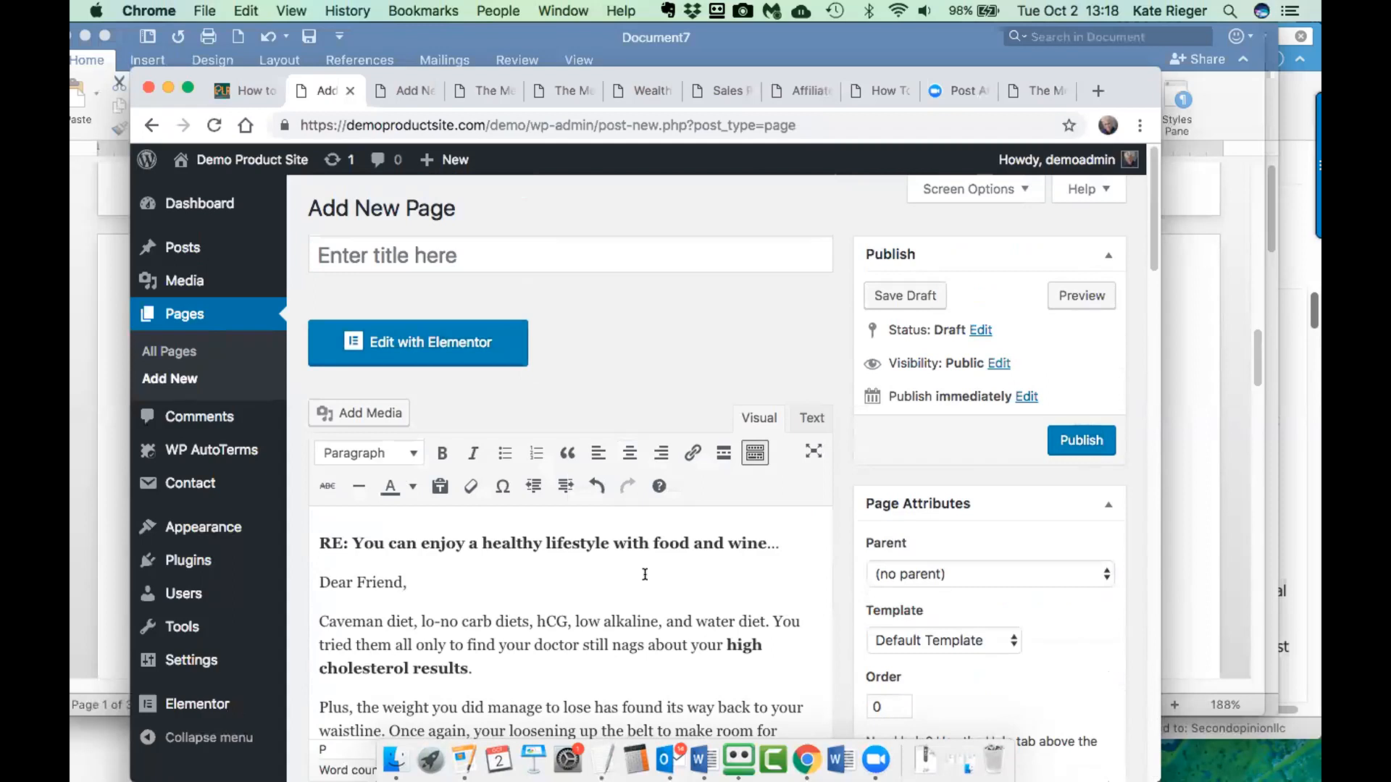
- Title the new page "Test Page"
left_click(401, 256)
type("Test Pate")
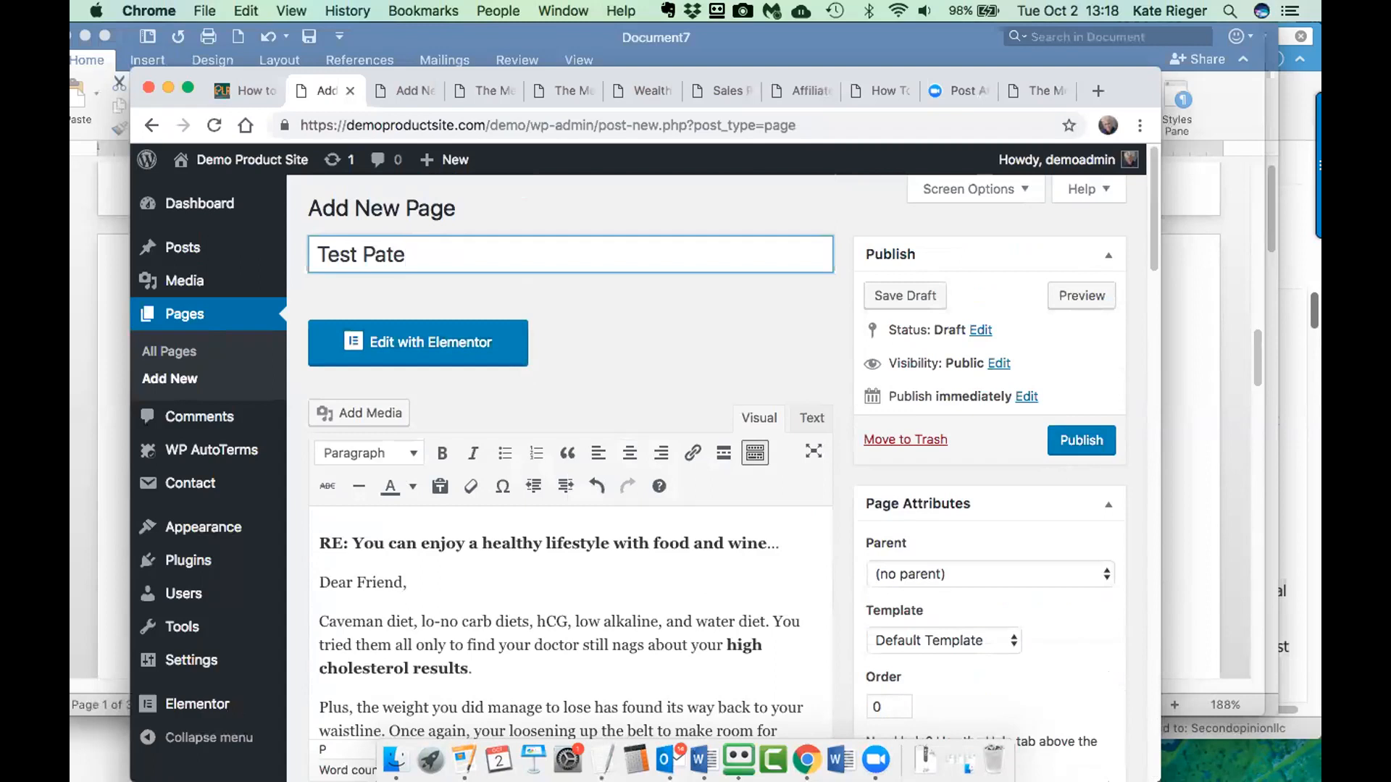
key("BackSpace")
key("BackSpace")
type("ge")
- Set the page template to No Sidebar and publish the page
left_click(1017, 641)
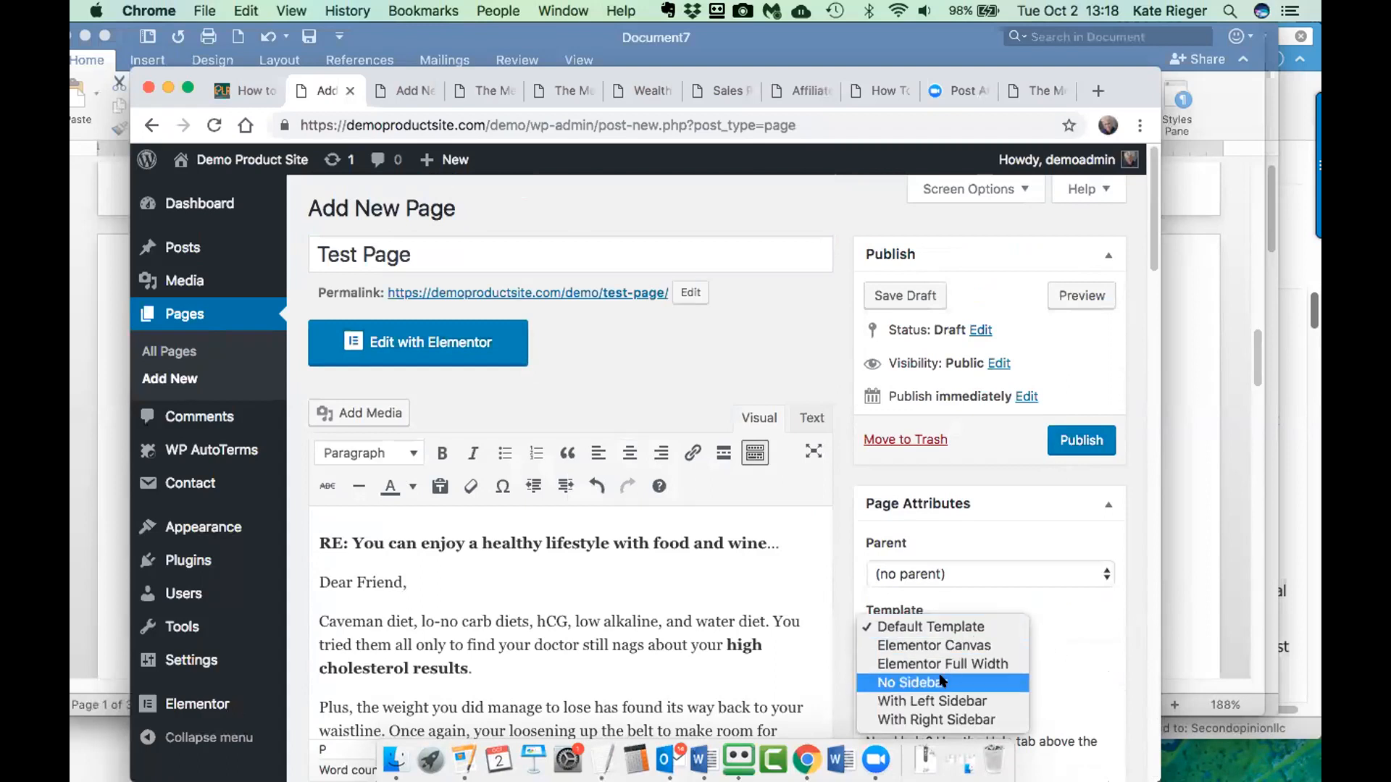
left_click(941, 681)
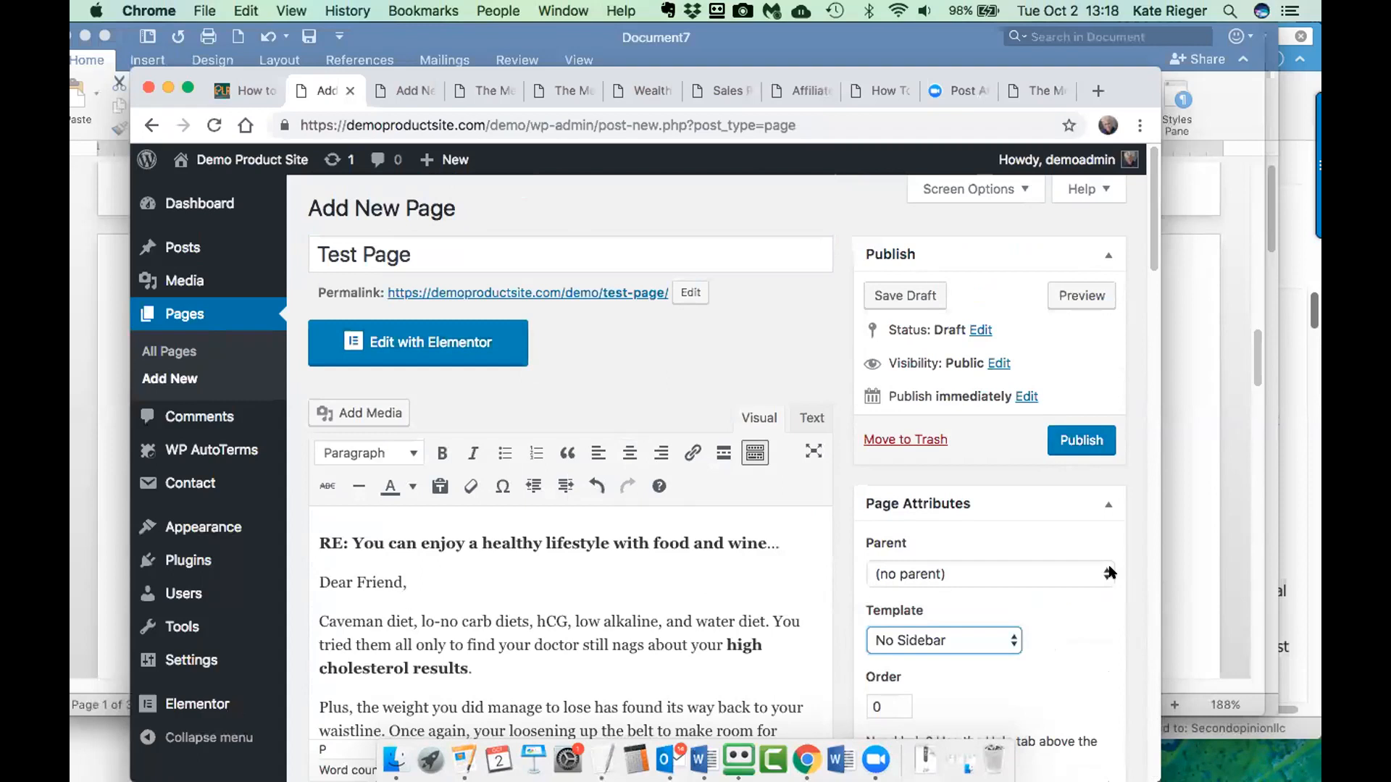
left_click(1068, 439)
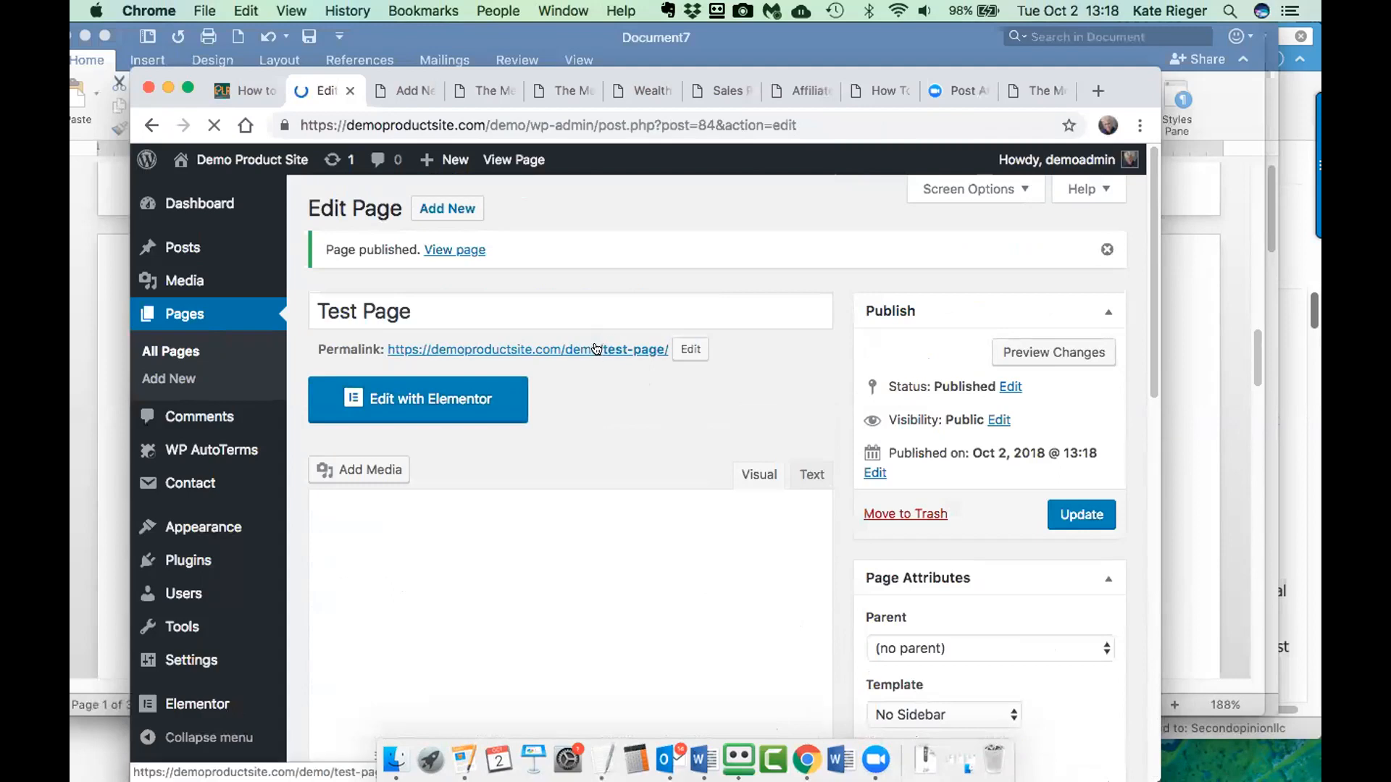
- View the published Test Page and look through its title, paragraphs, bold text and bullet lists
left_click(518, 159)
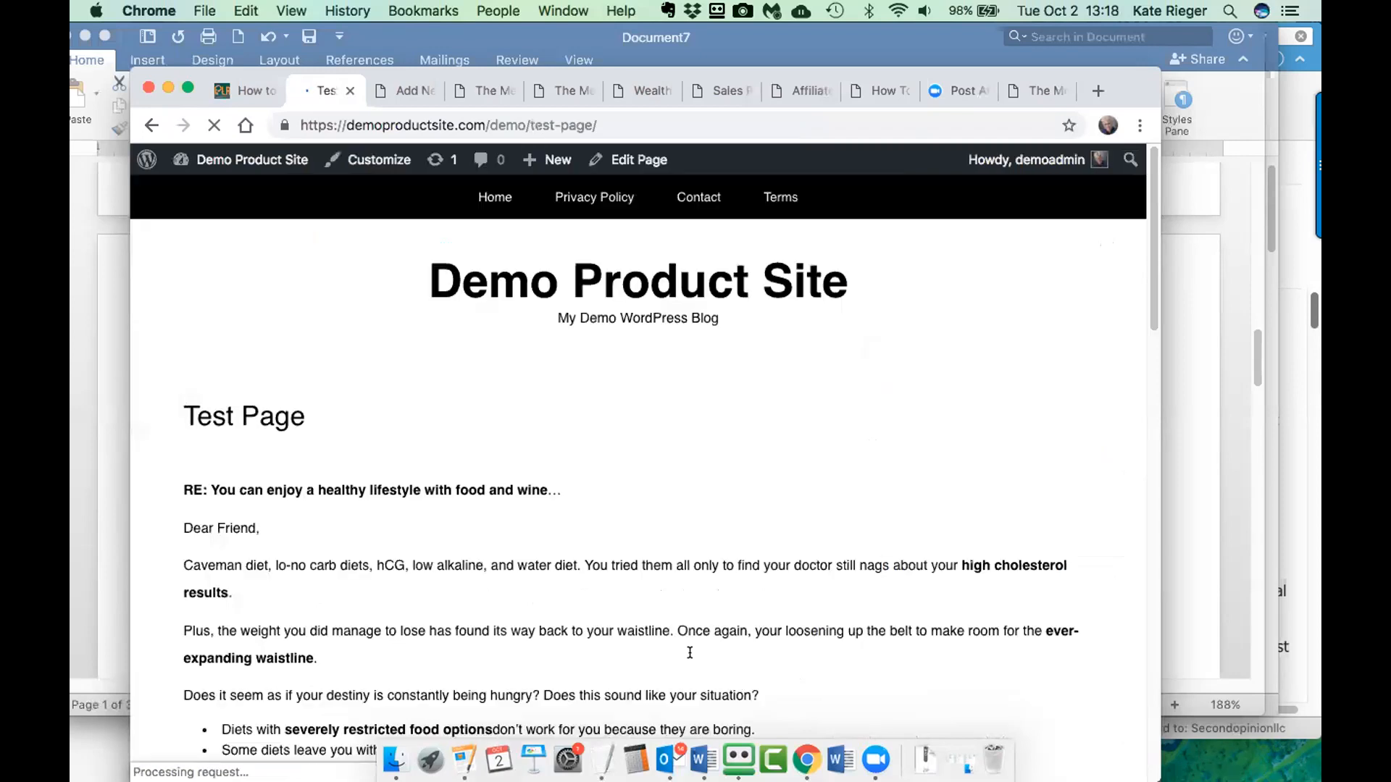
scroll(689, 559, "down", 20)
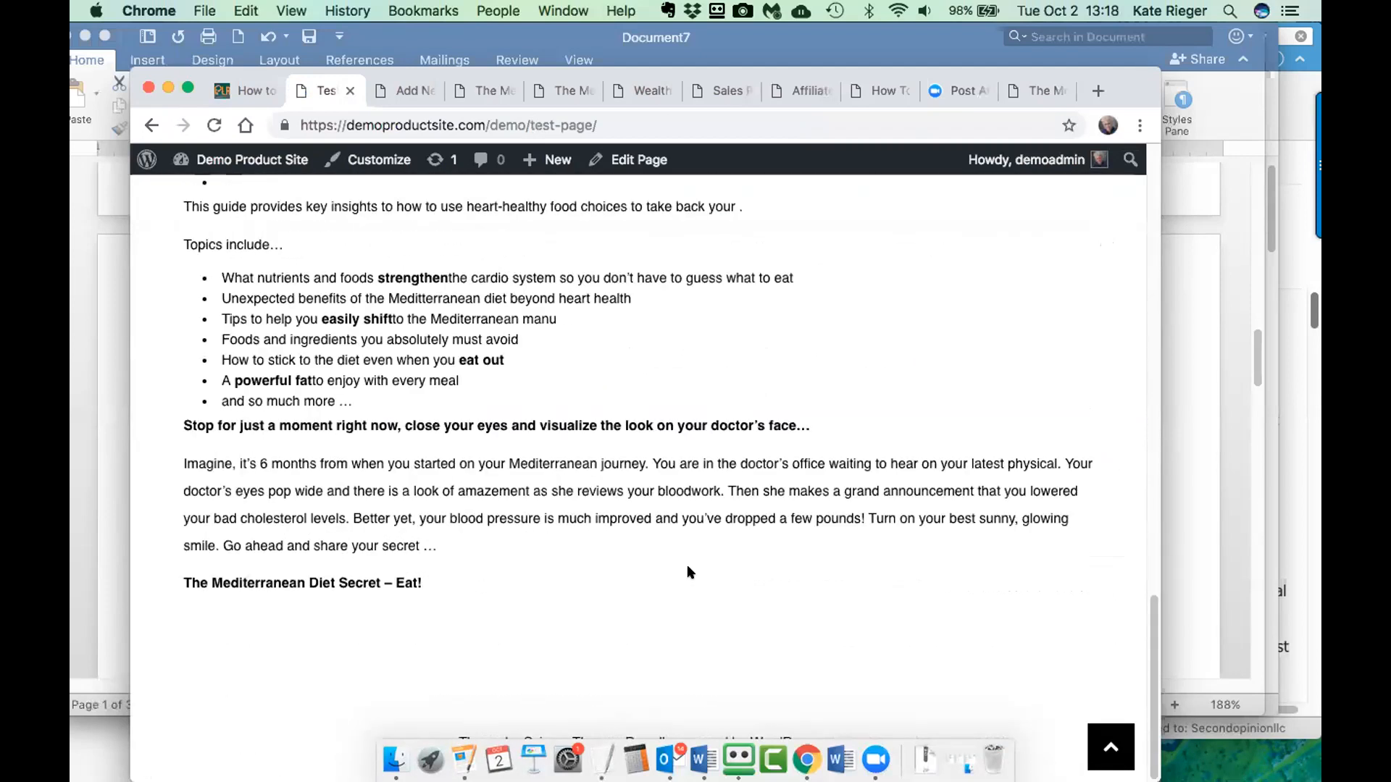
scroll(689, 569, "up", 20)
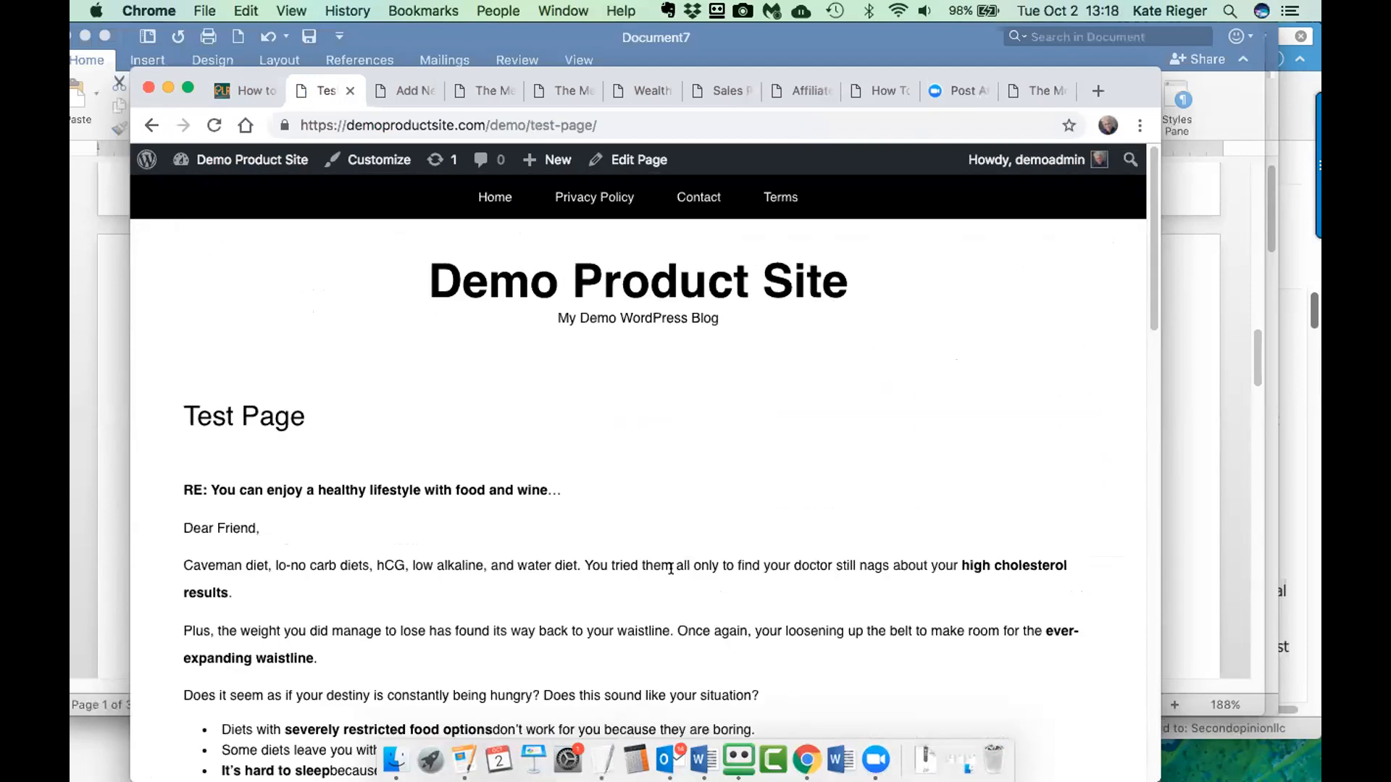
triple_click(201, 406)
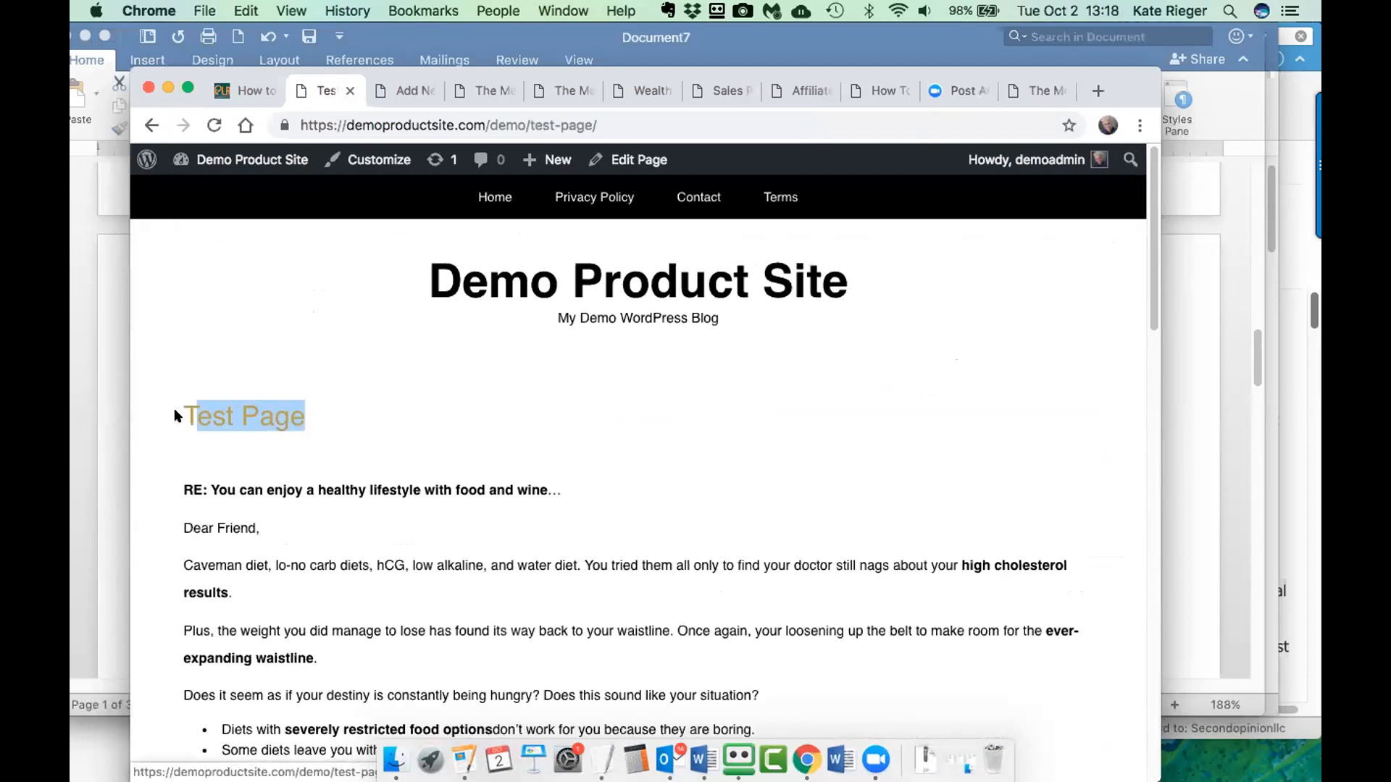
scroll(639, 479, "down", 3)
scroll(639, 479, "down", 7)
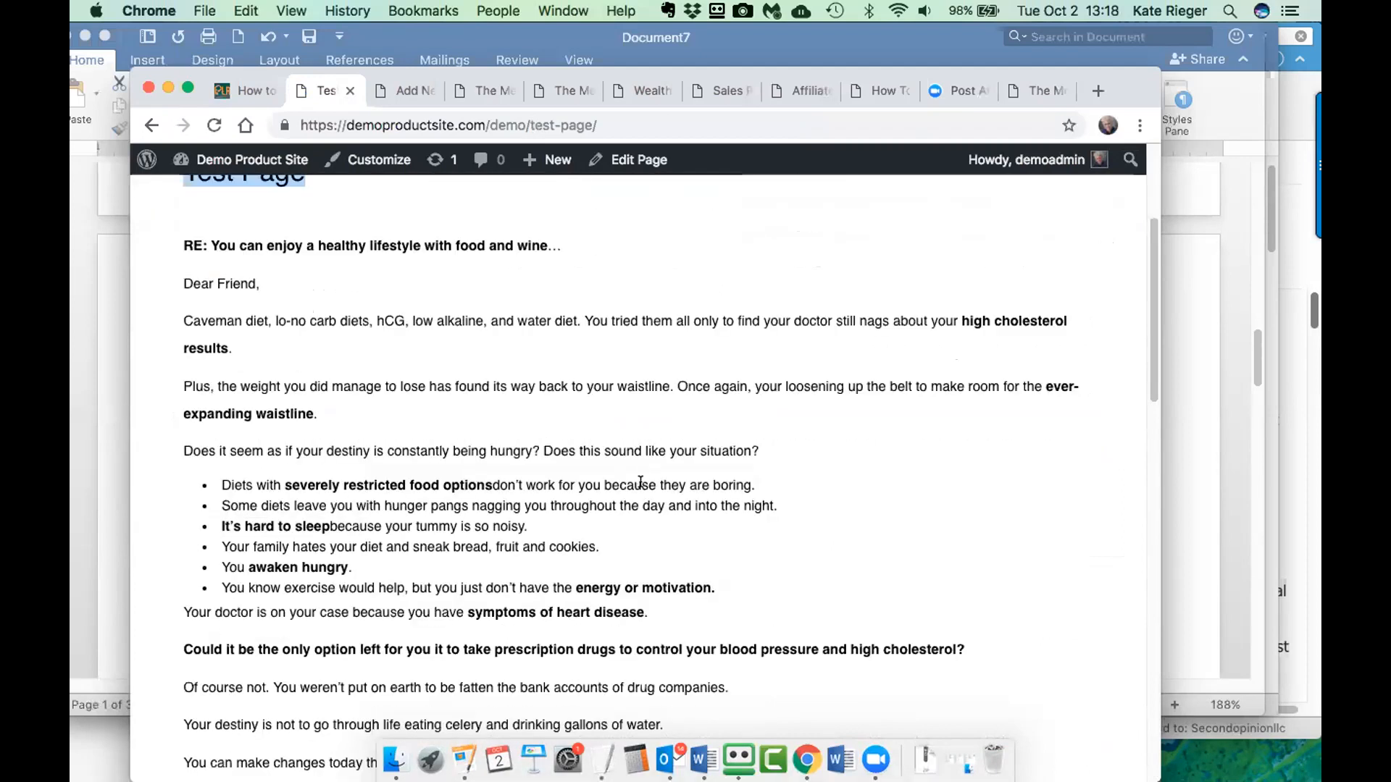
scroll(643, 493, "down", 6)
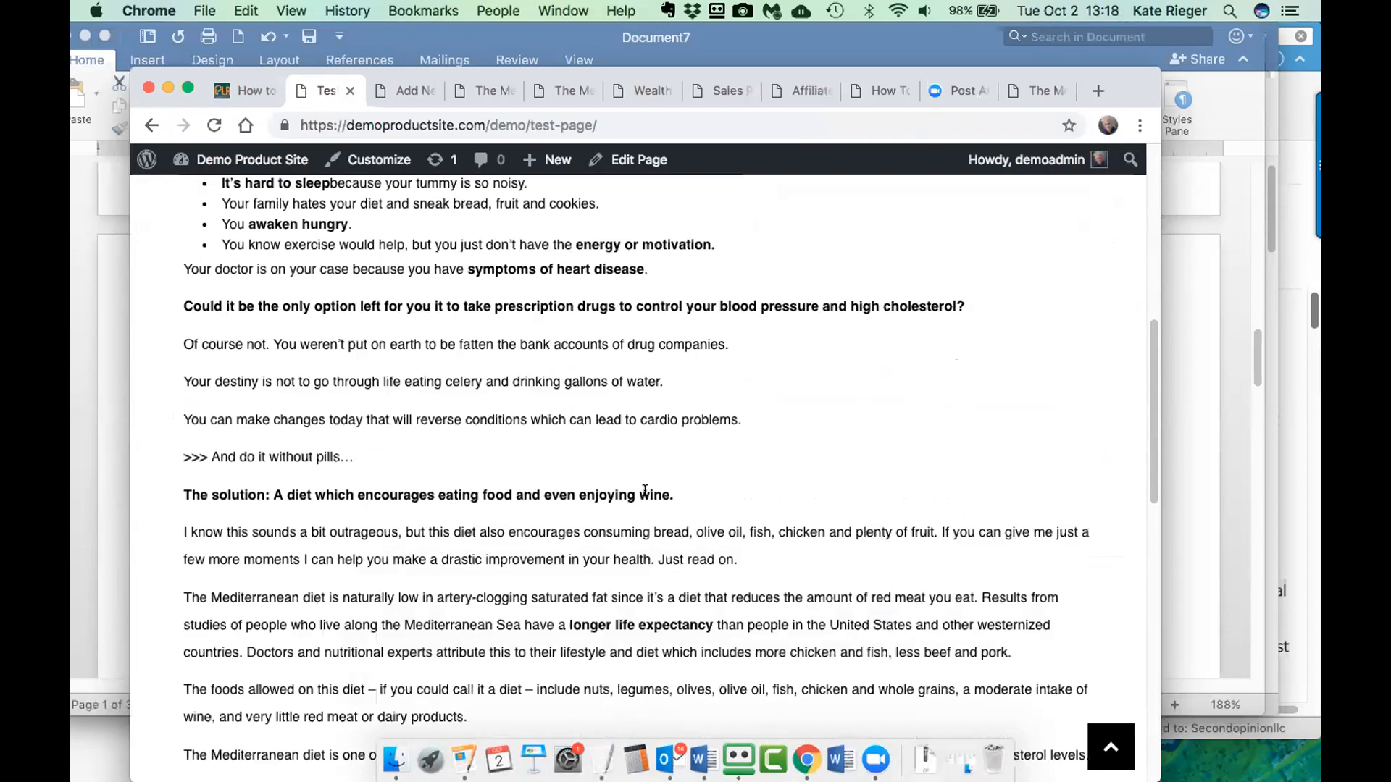
scroll(644, 491, "down", 20)
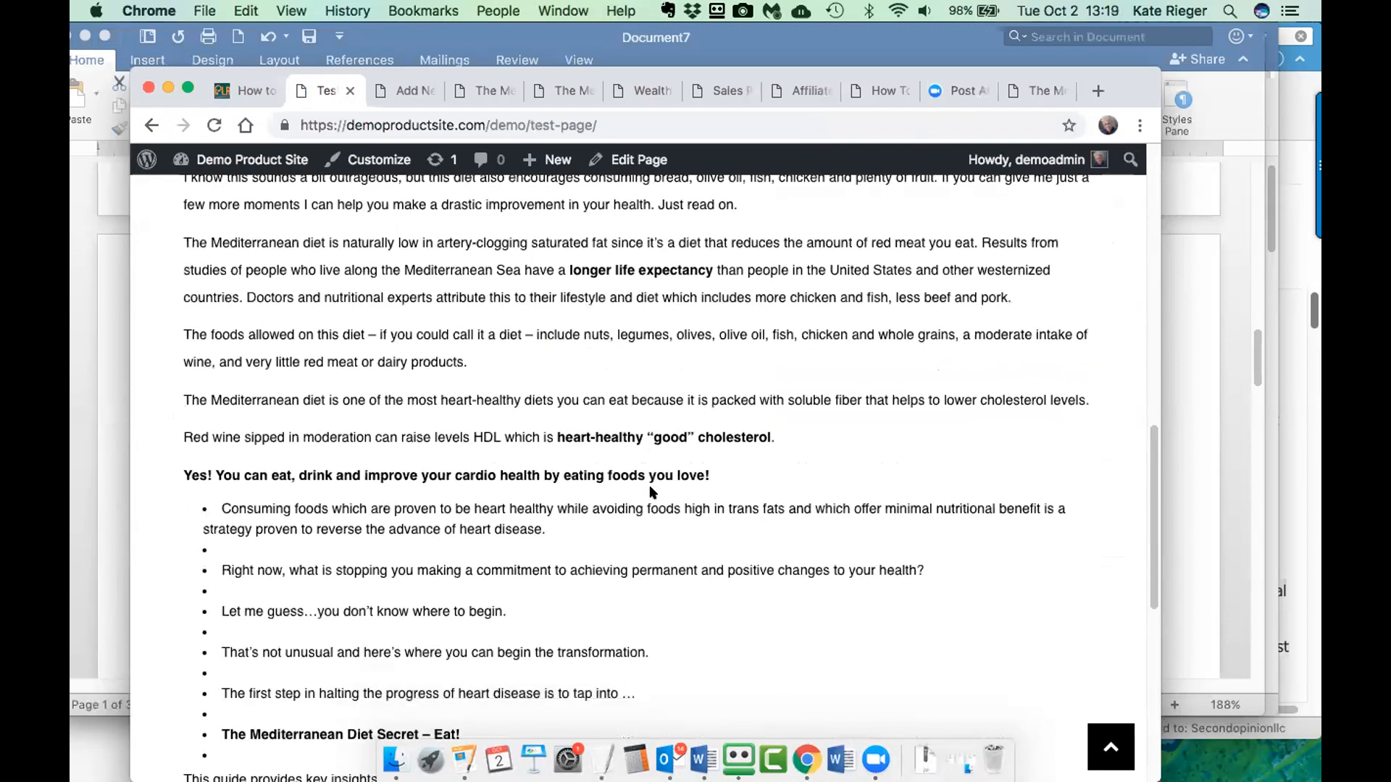
scroll(653, 434, "up", 16)
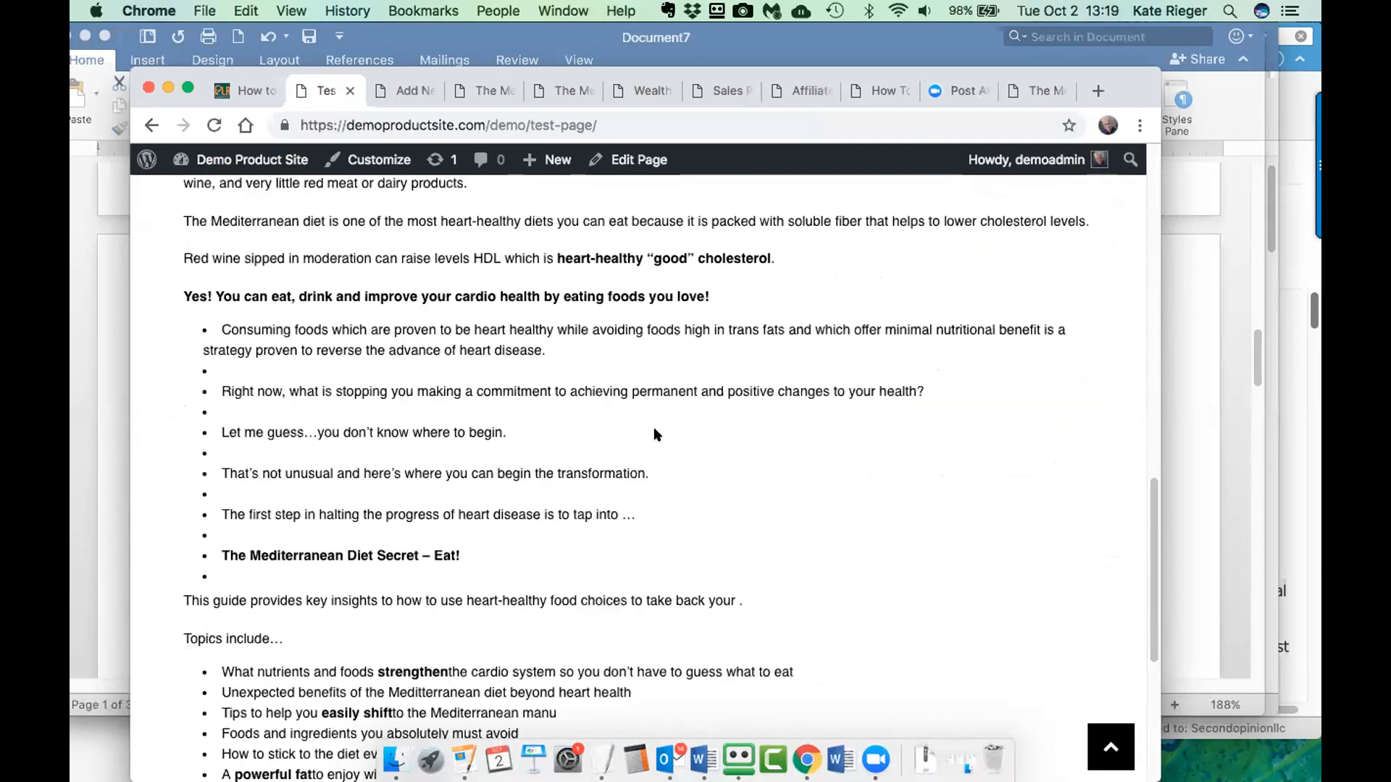
- Reopen Test Page for editing and place the cursor on the empty line after the closing "The Mediterranean Diet Secret - Eat!"
left_click(620, 161)
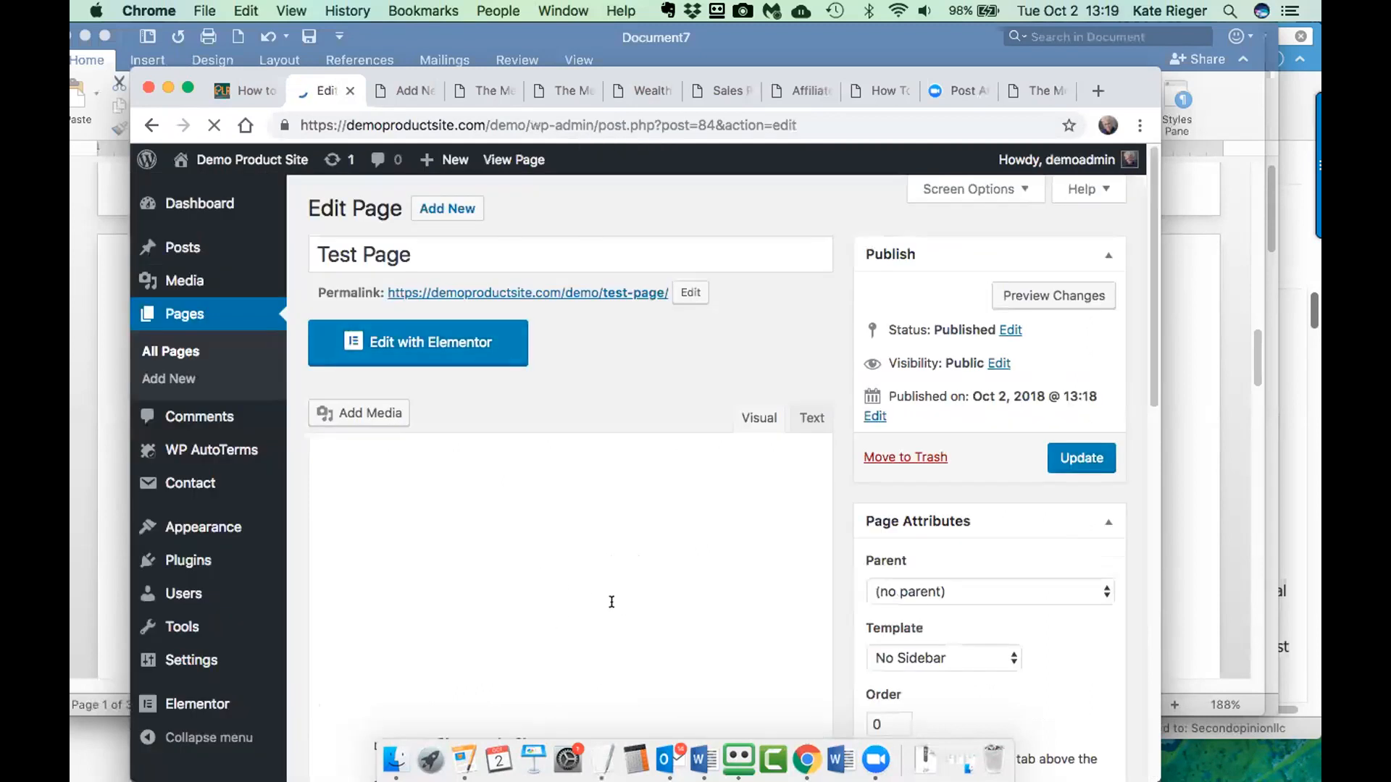
scroll(611, 602, "down", 2)
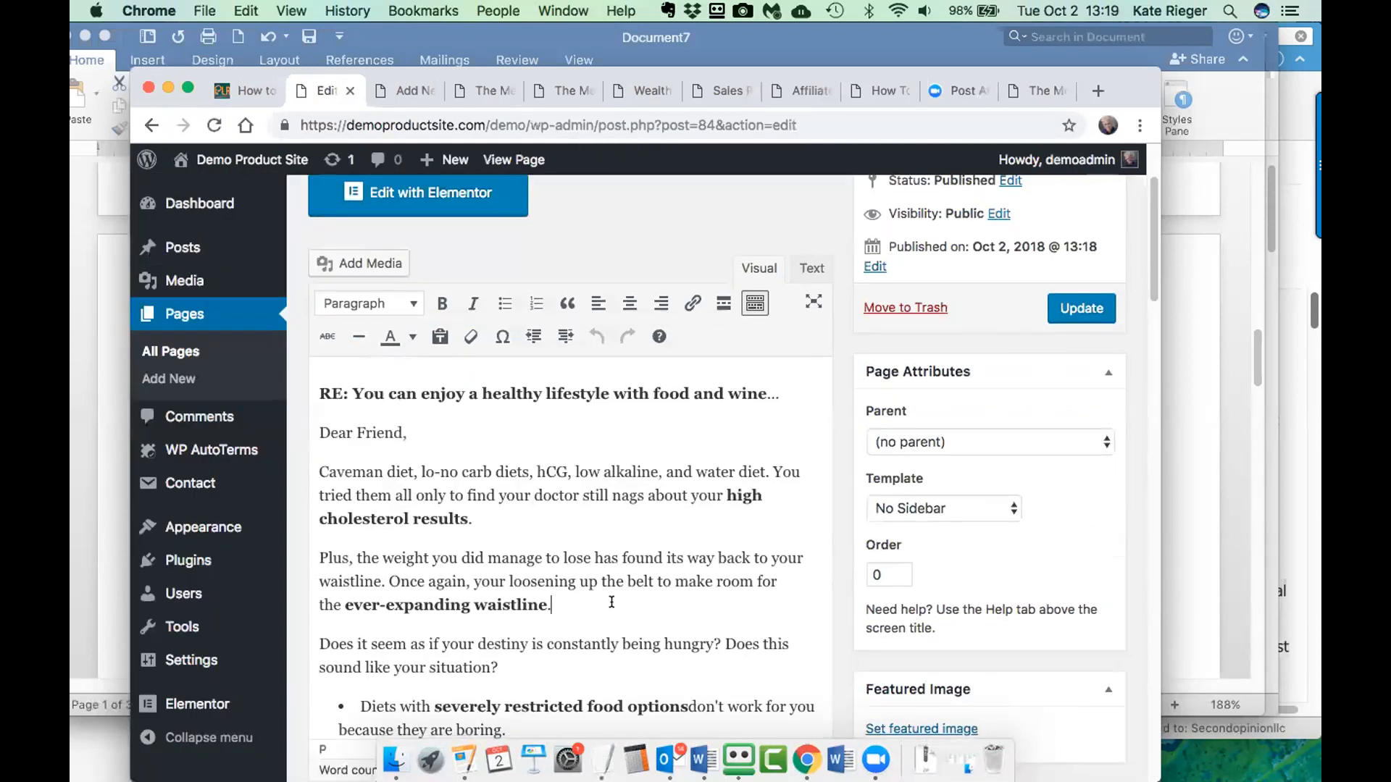
scroll(611, 602, "down", 15)
scroll(611, 602, "down", 15)
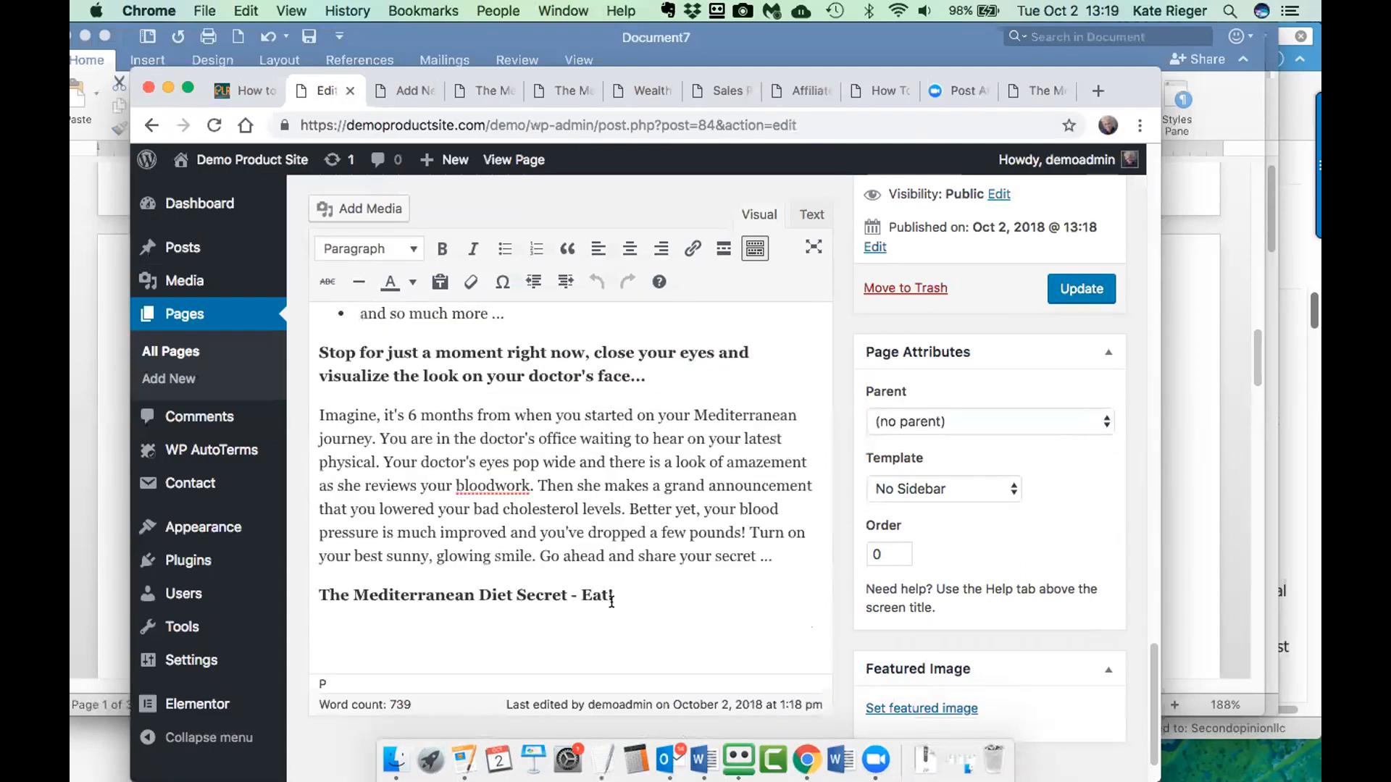
scroll(611, 602, "down", 2)
left_click(641, 539)
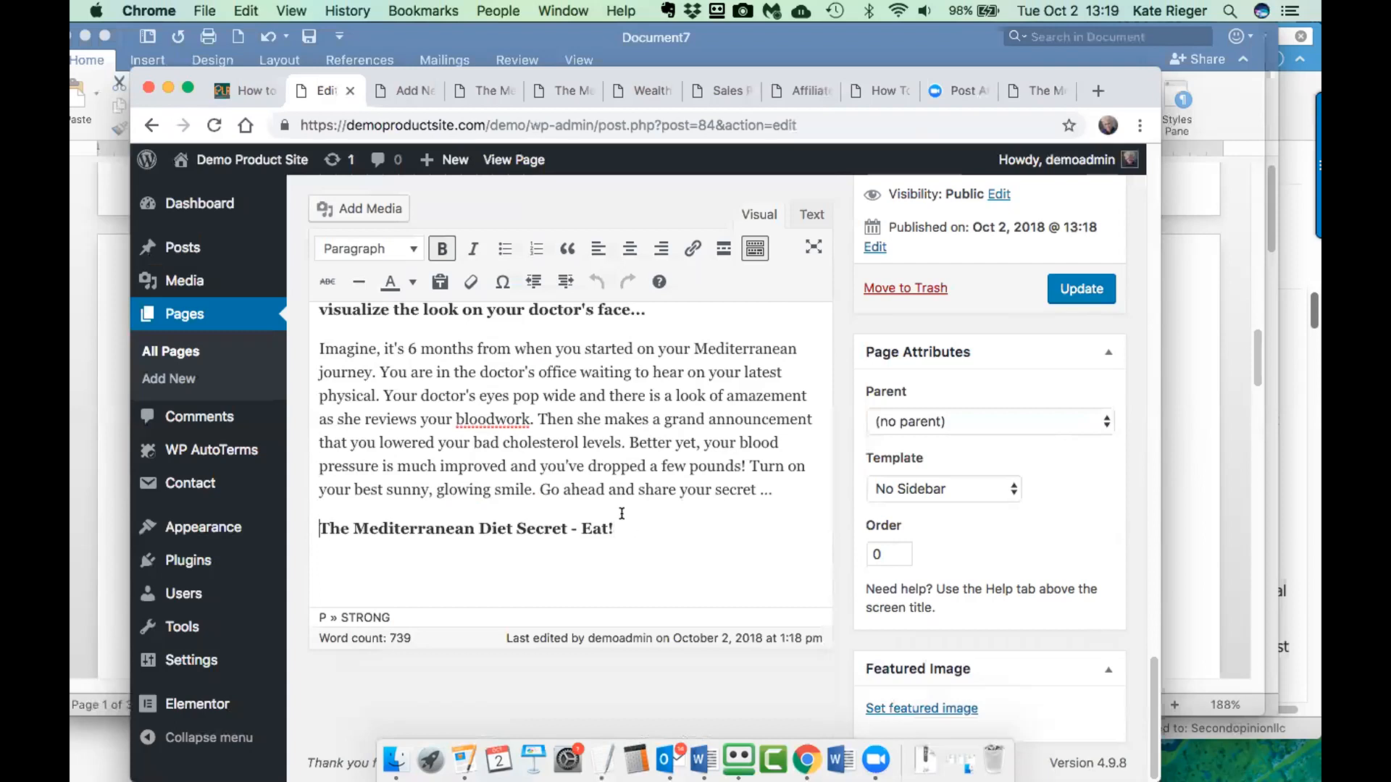
key("Return")
key("BackSpace")
left_click(347, 560)
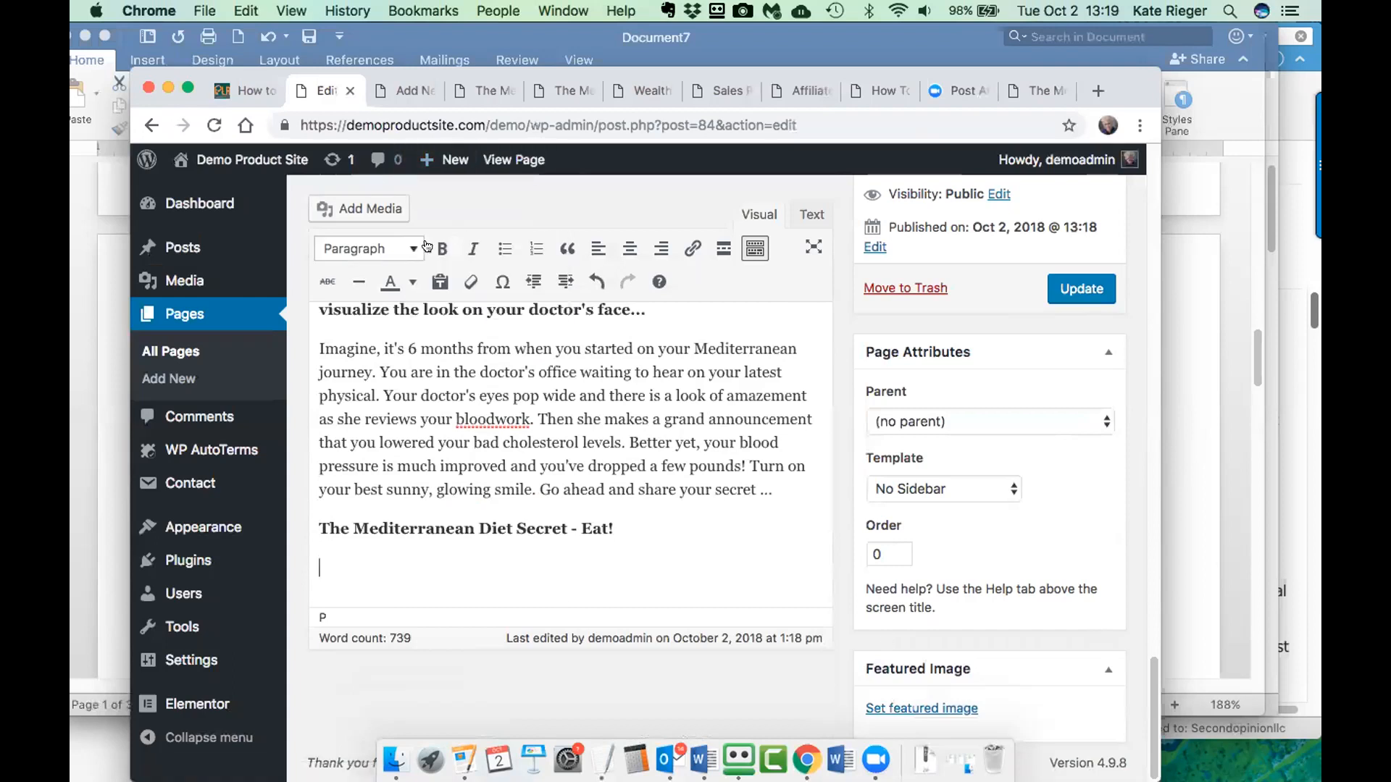
- Upload buy_button.png to the media library from the images folder of "mds sales letter" in Downloads
mouse_move(180, 291)
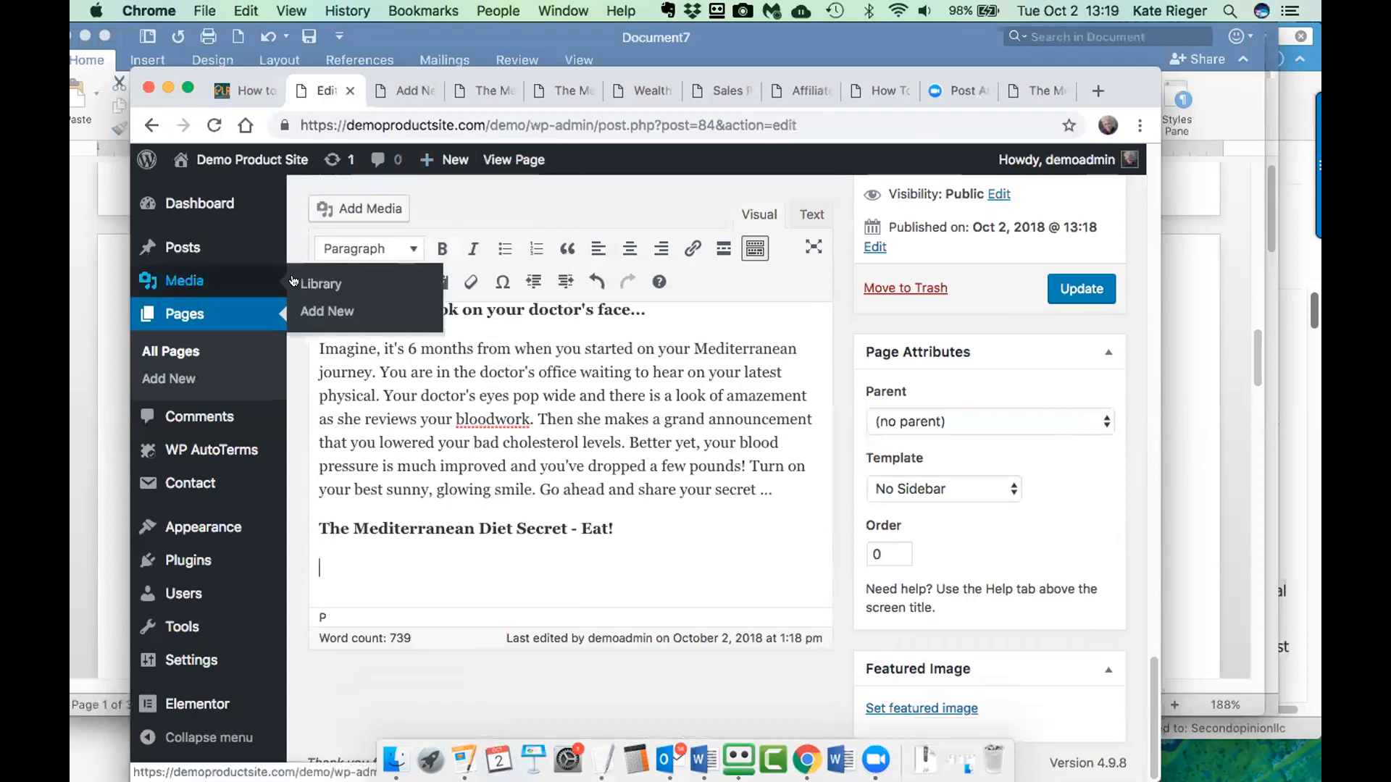
left_click(321, 313)
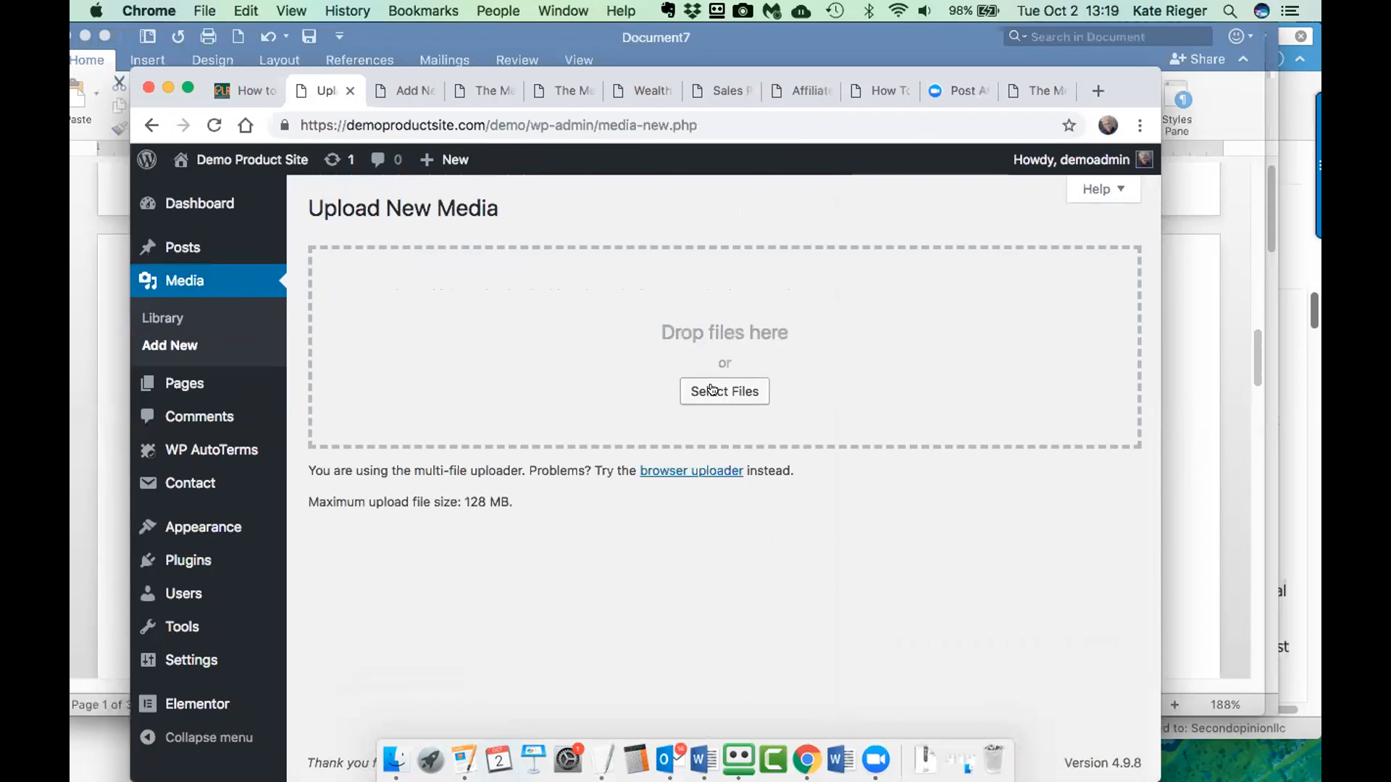
left_click(712, 390)
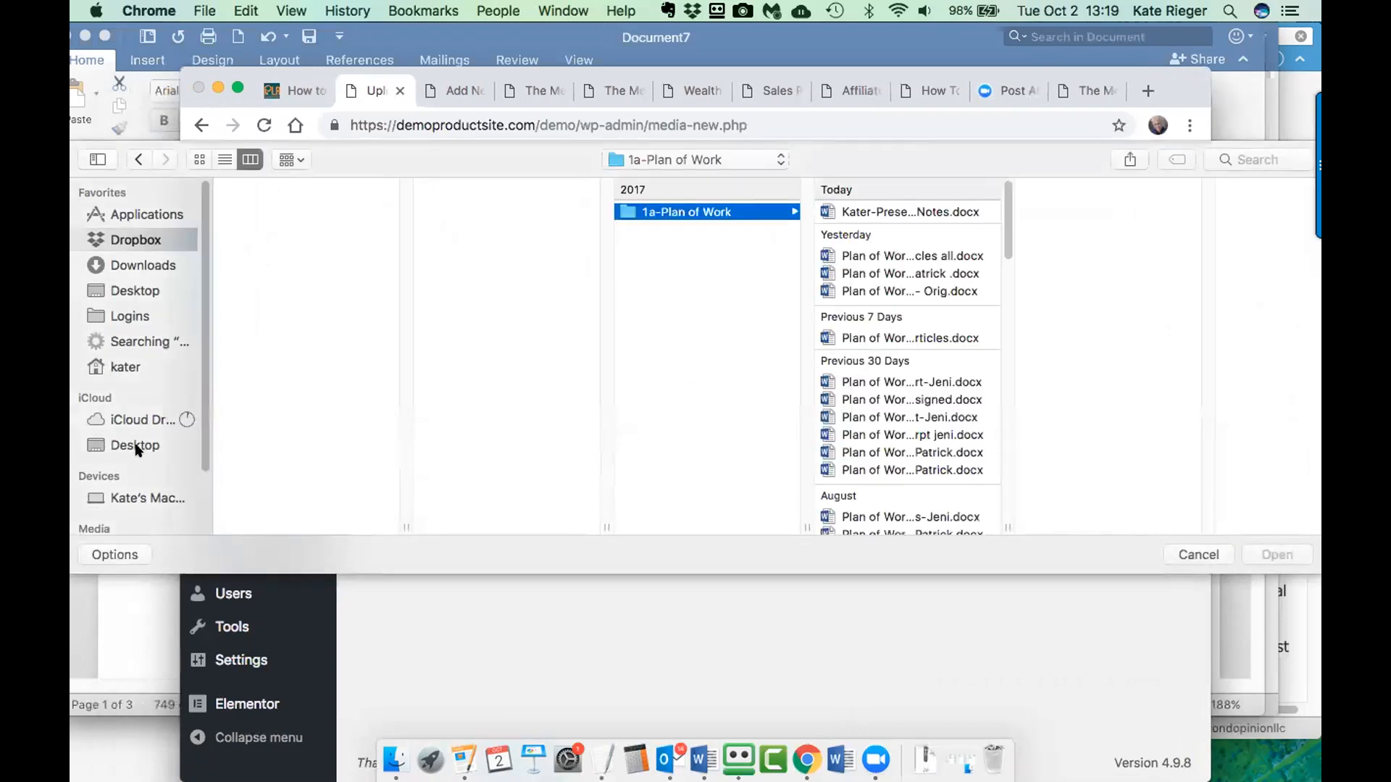
left_click(143, 266)
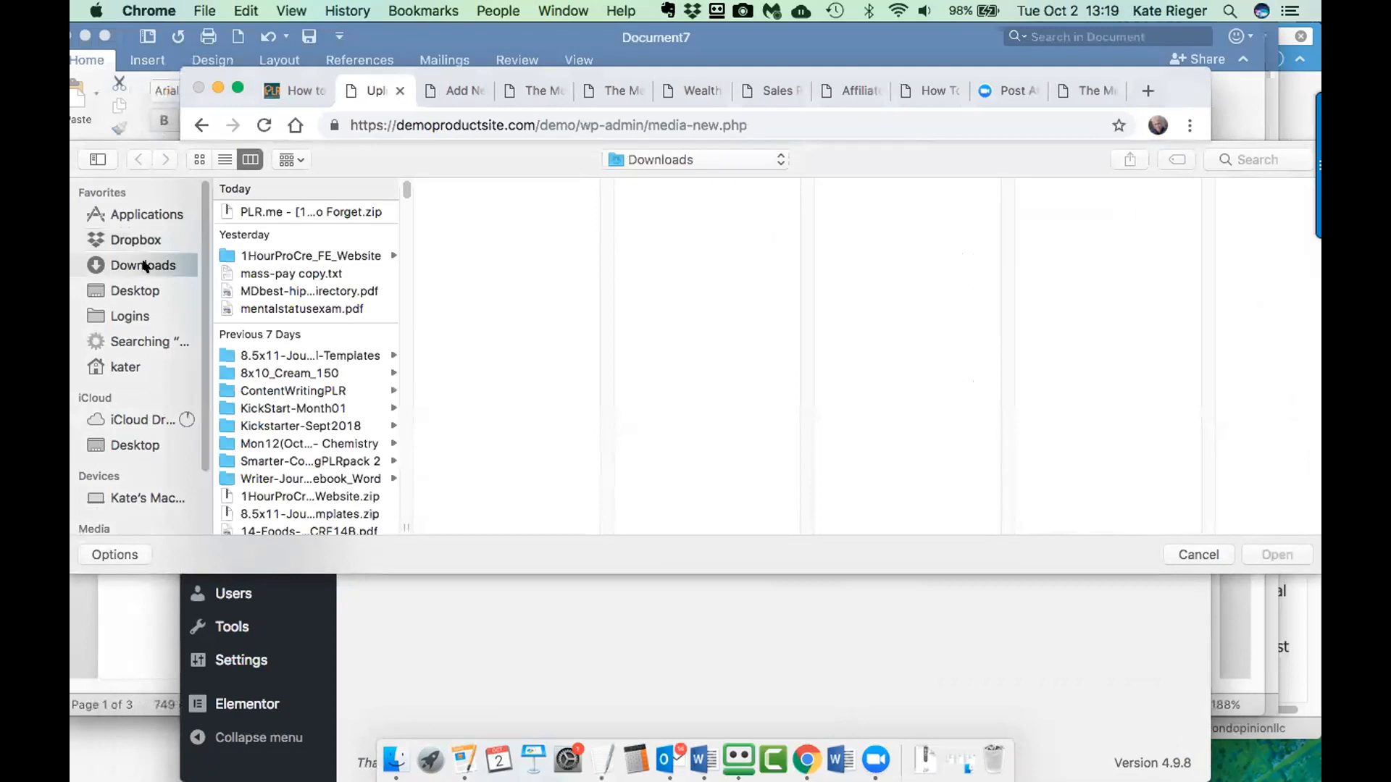
scroll(287, 391, "down", 10)
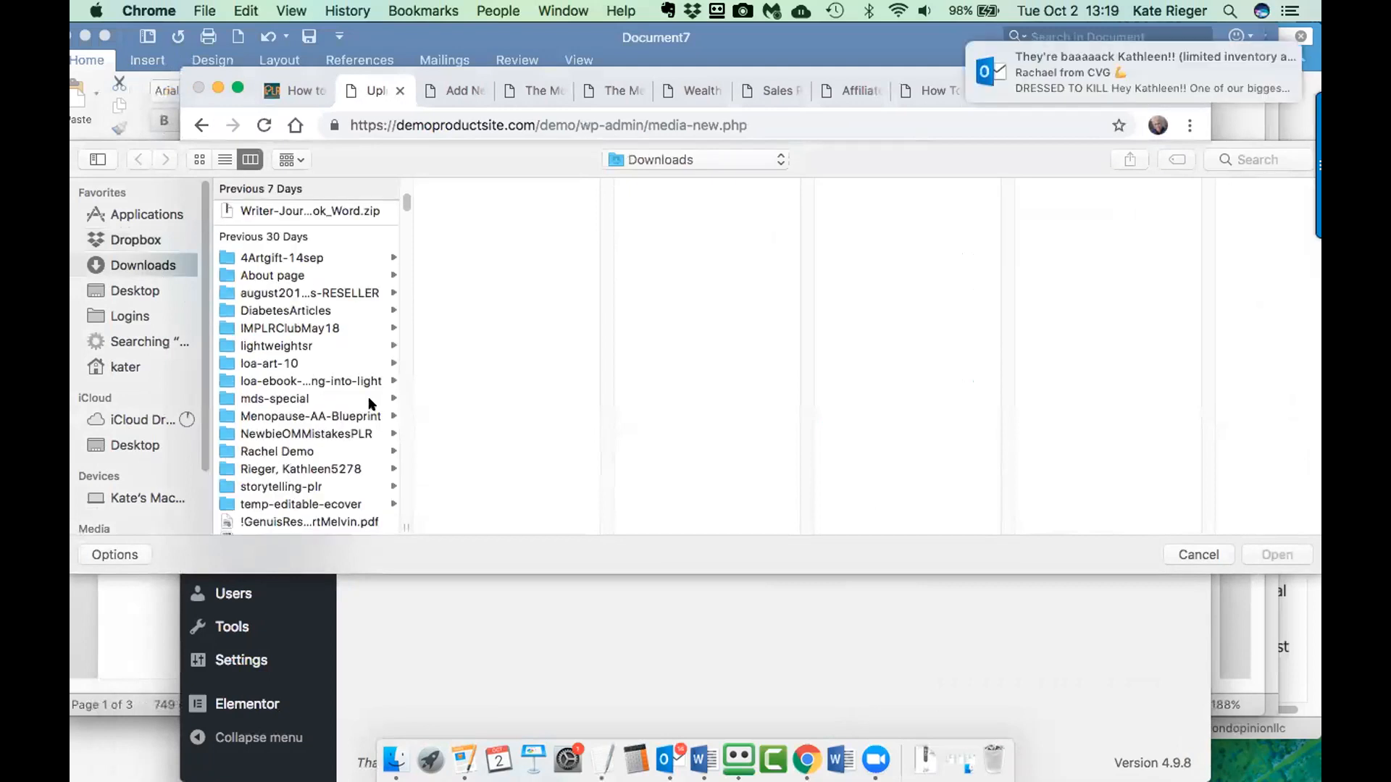
left_click(362, 452)
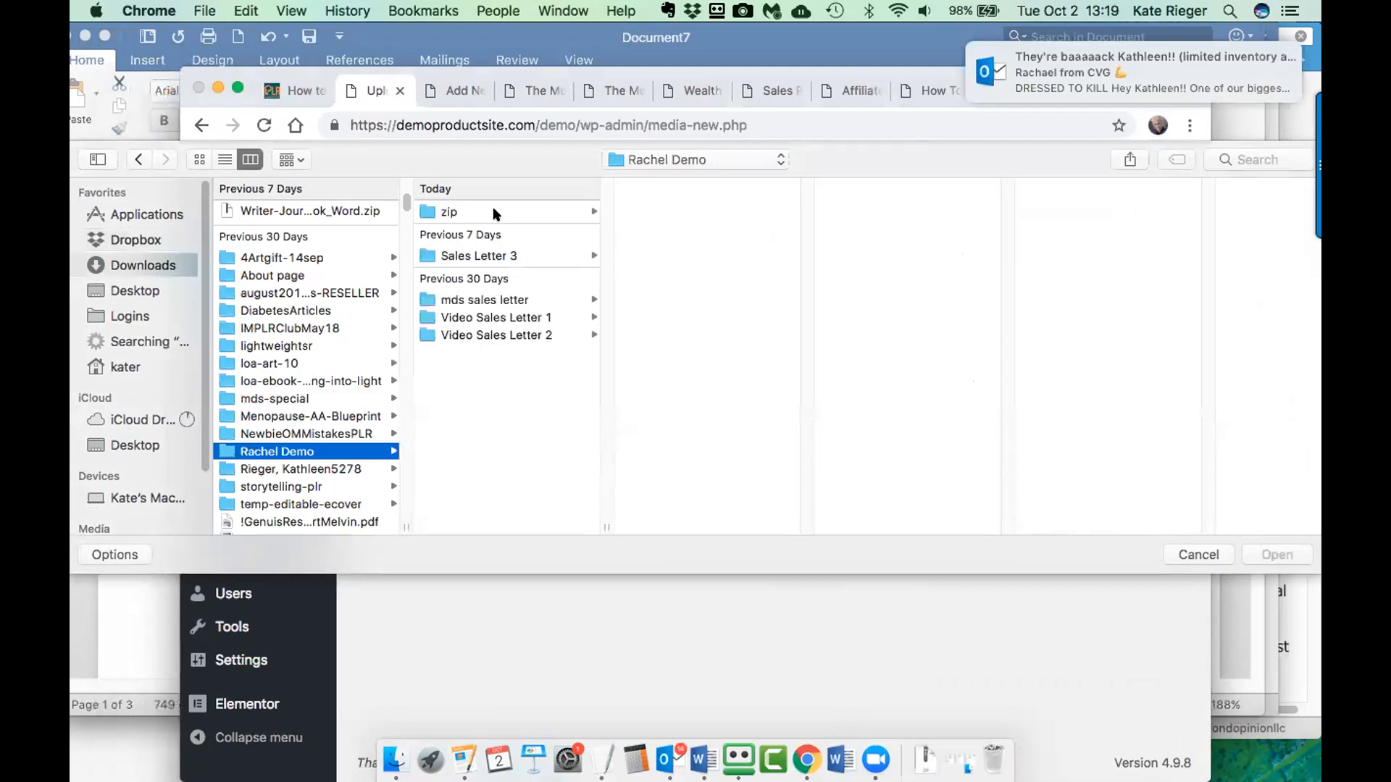
left_click(434, 293)
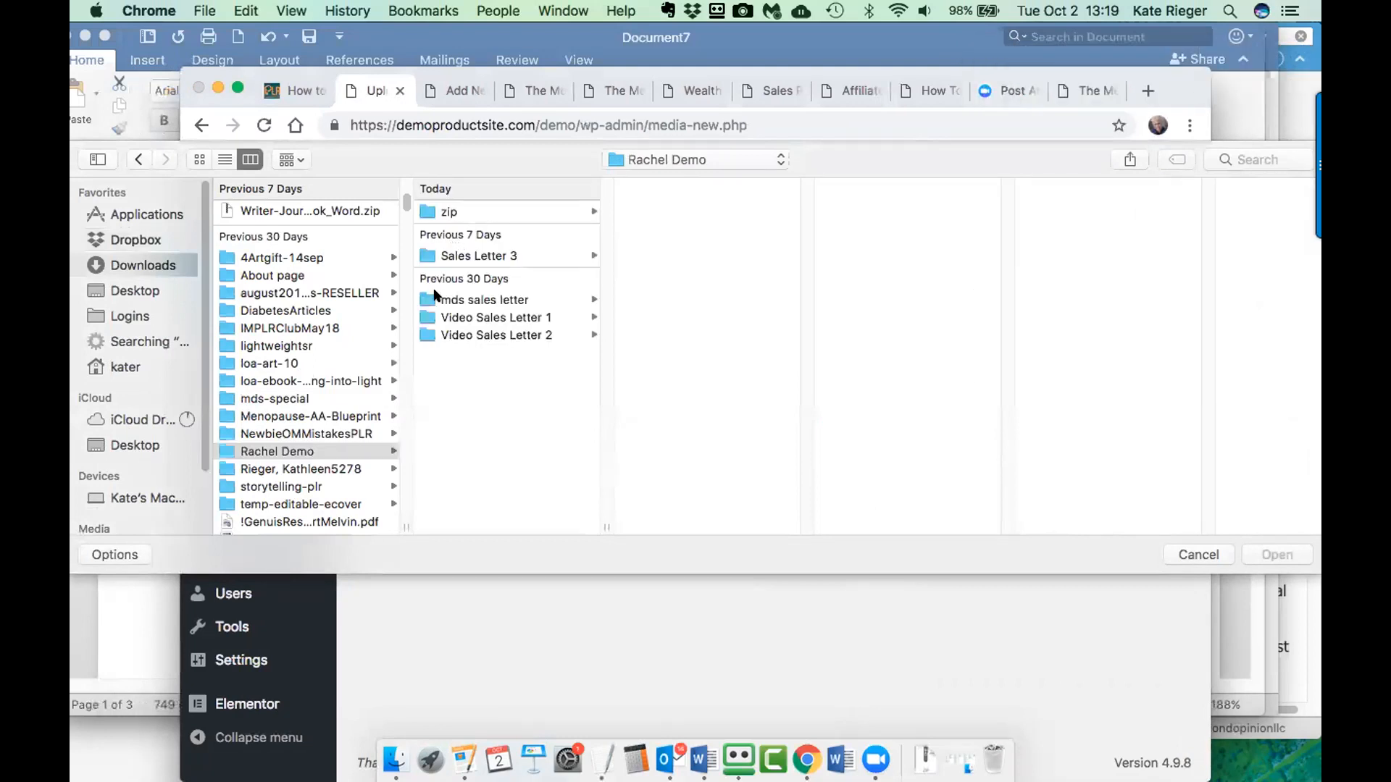
left_click(434, 293)
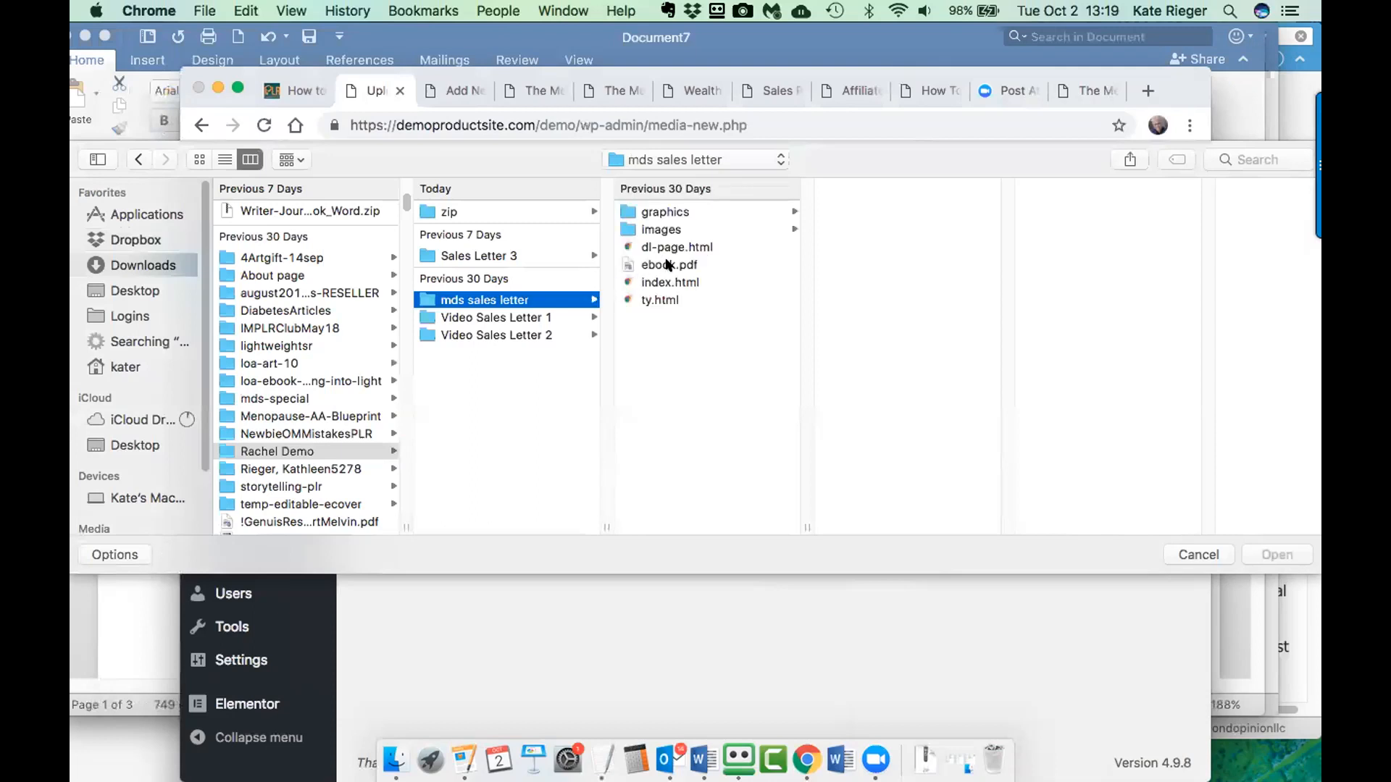
left_click(660, 229)
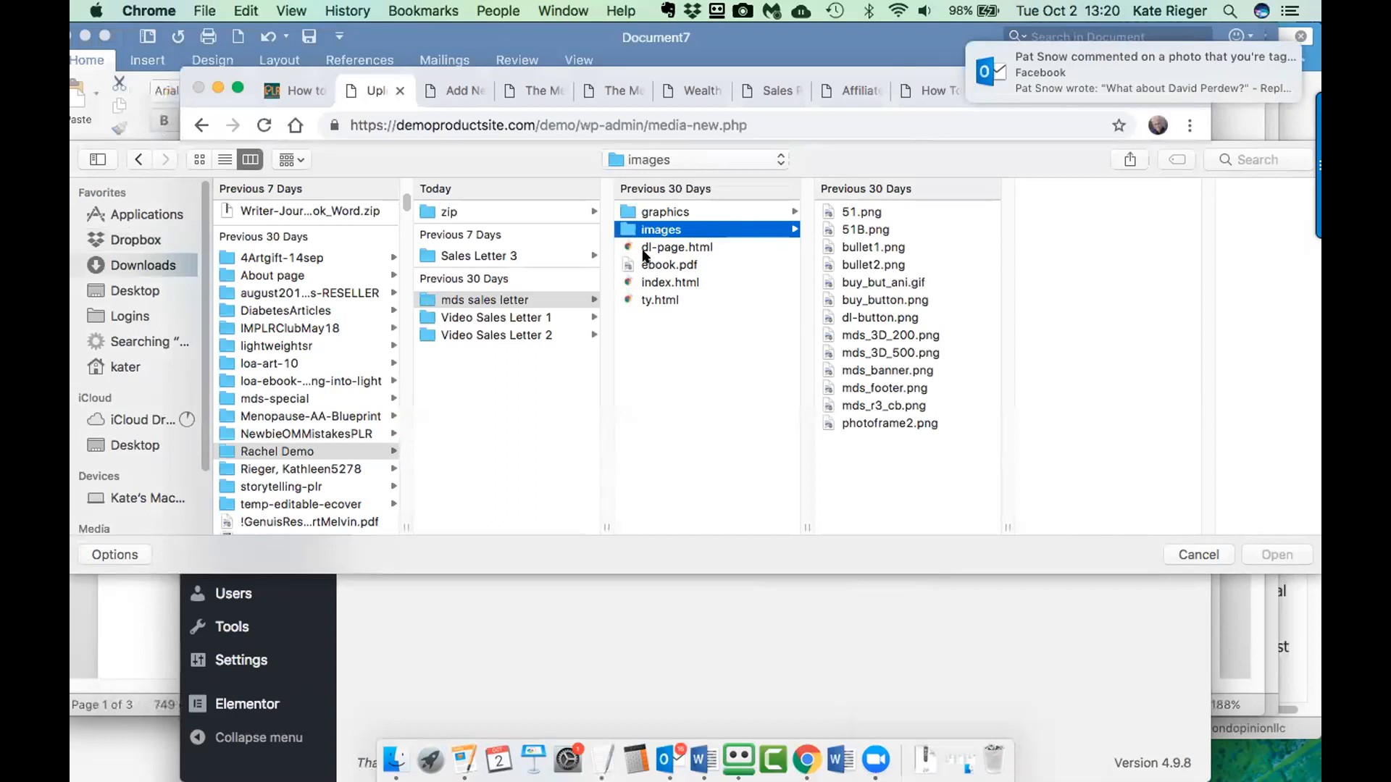
left_click(875, 299)
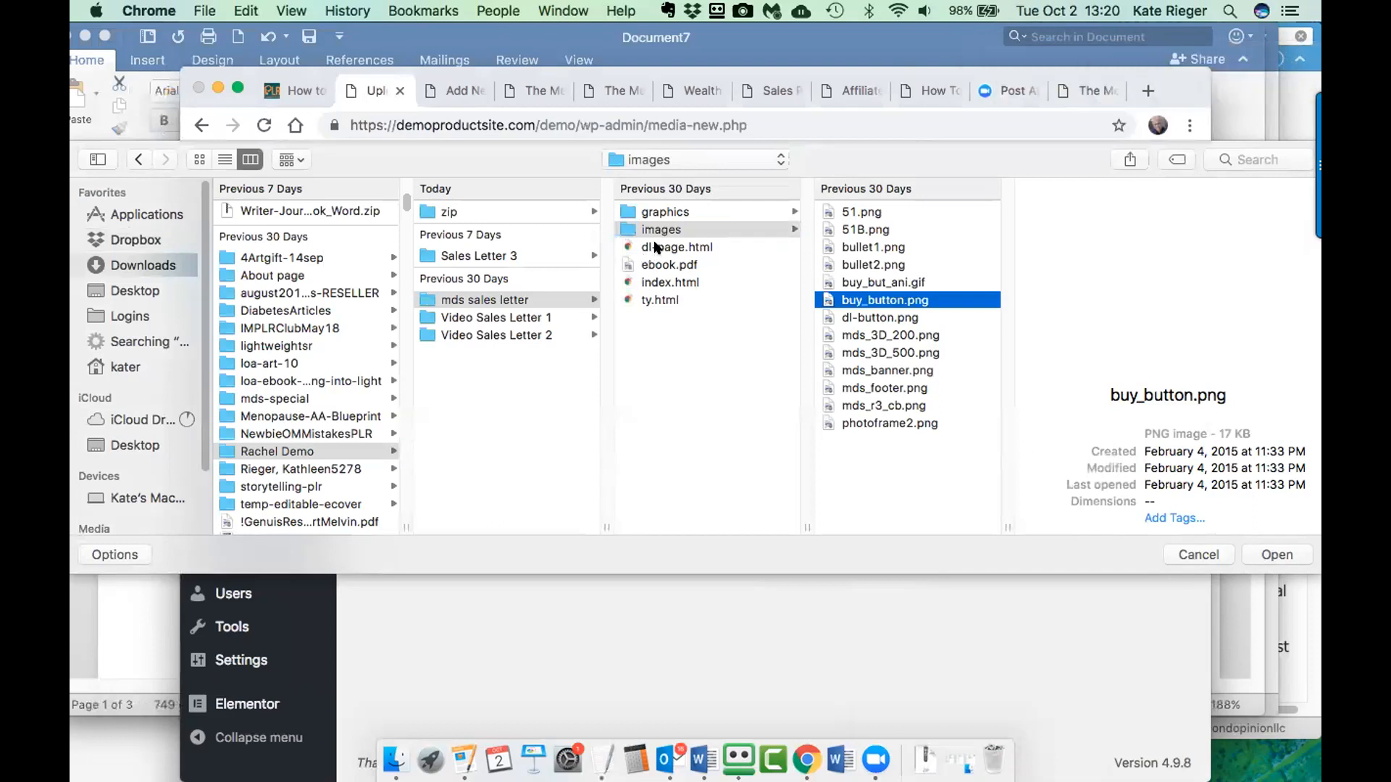
key("Return")
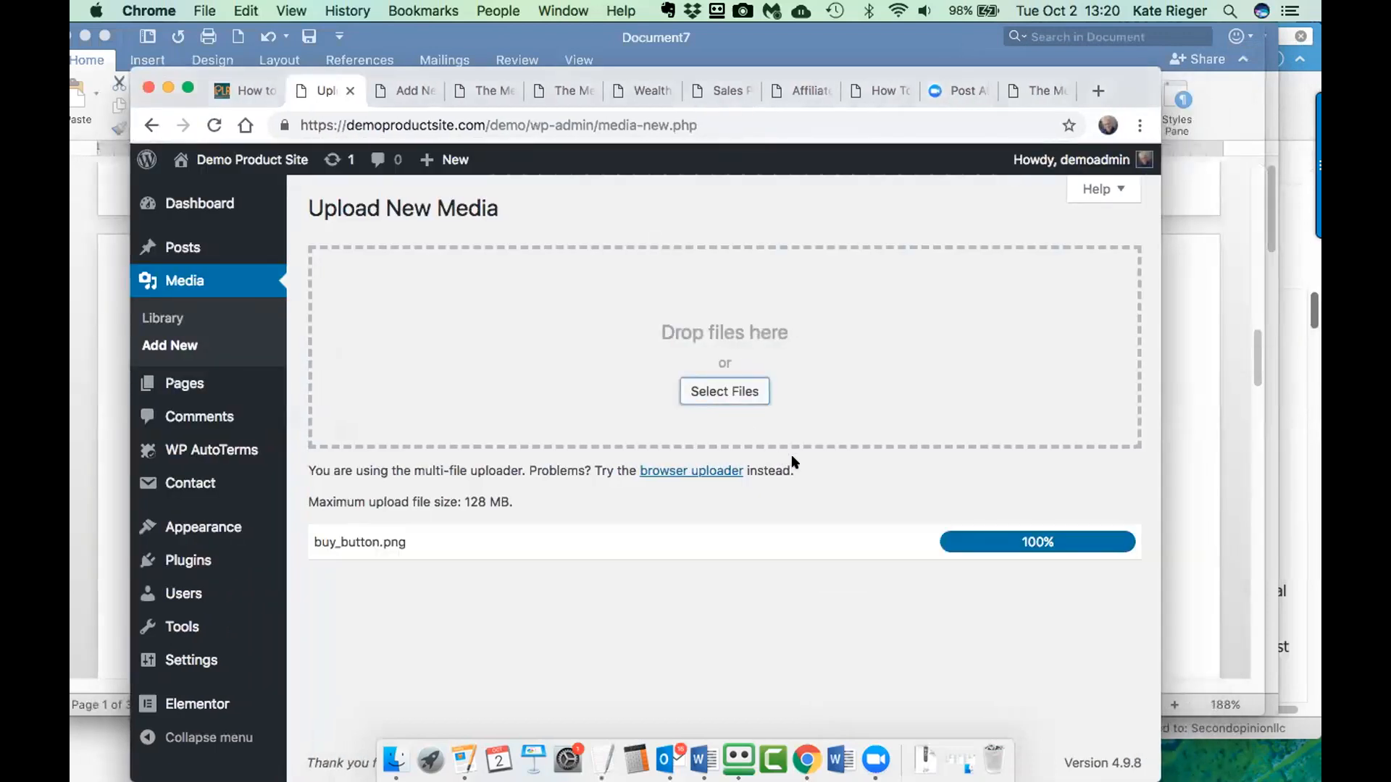
- Upload mds_3D_500.png to the media library from the sales letter's images folder
left_click(725, 392)
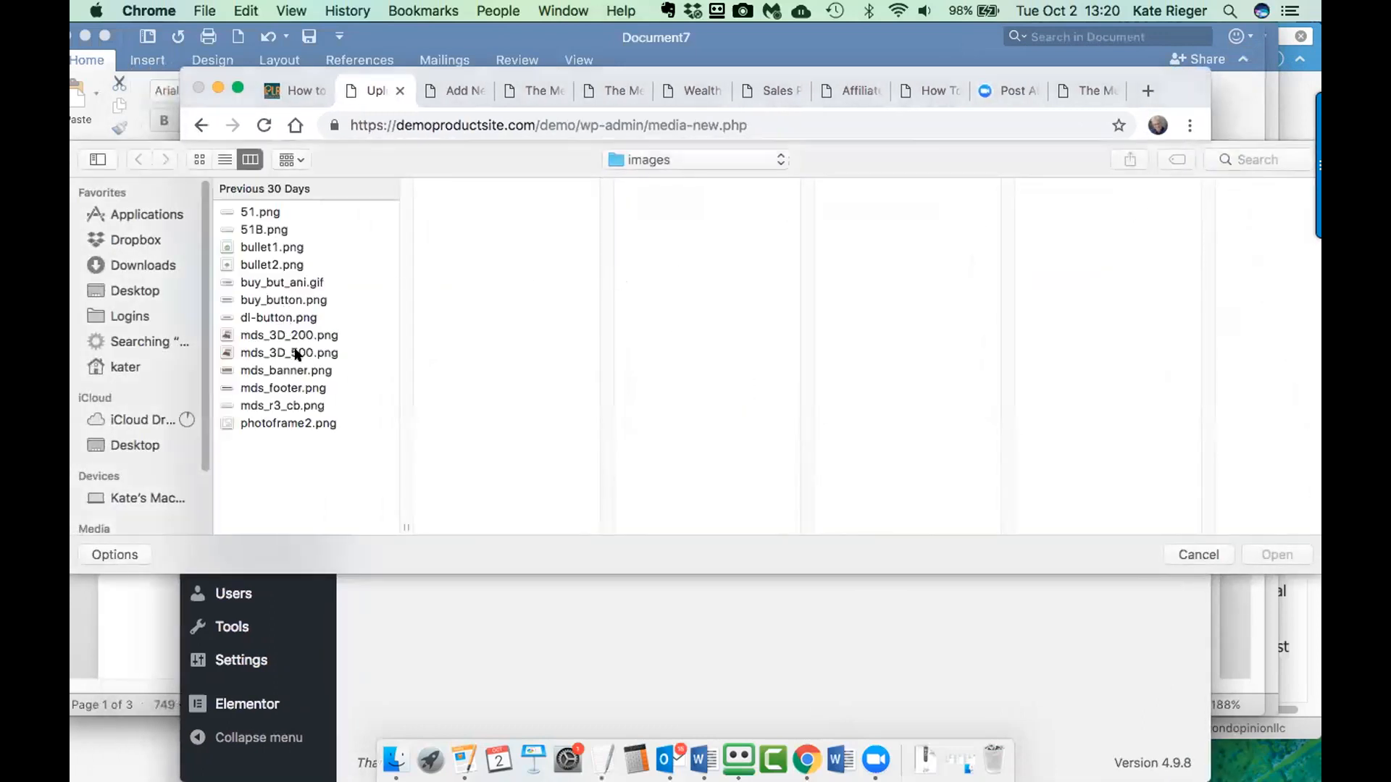
left_click(330, 355)
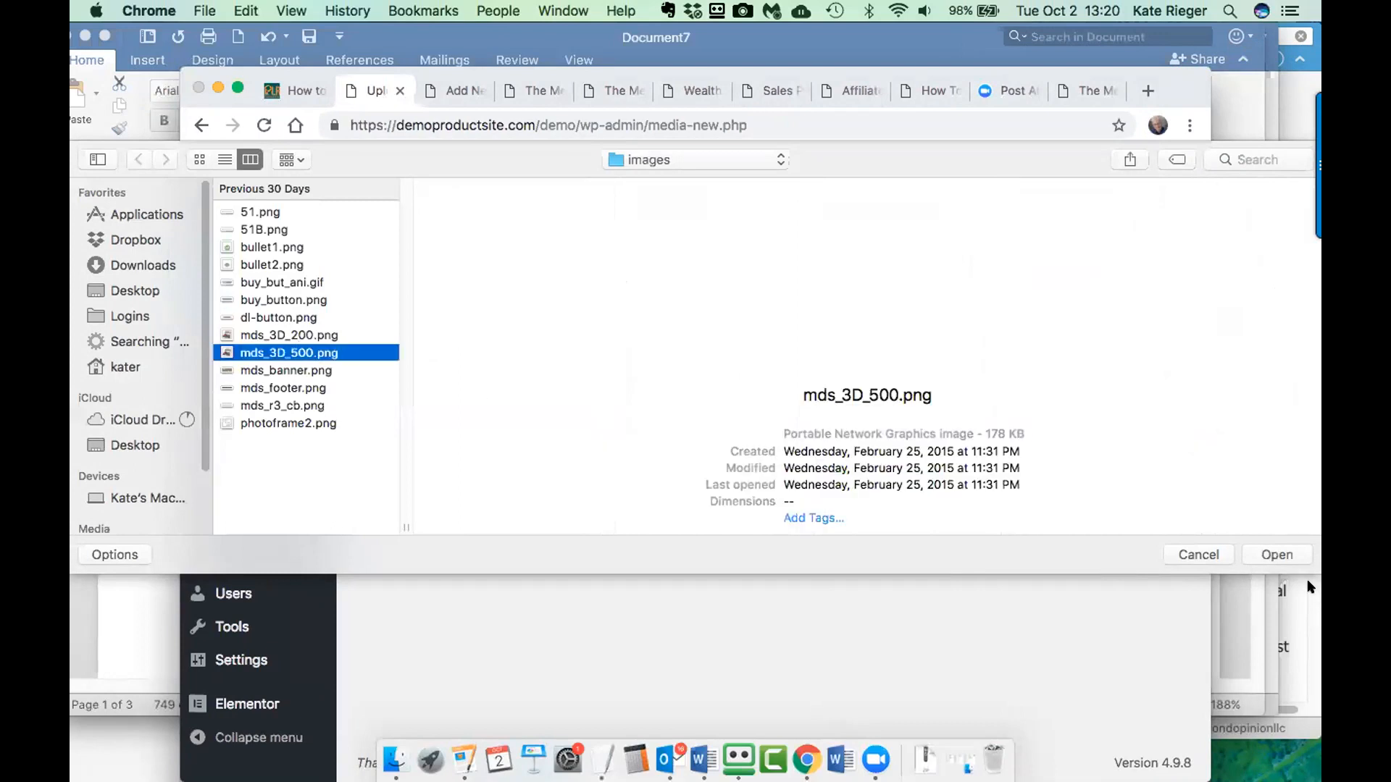
key("Return")
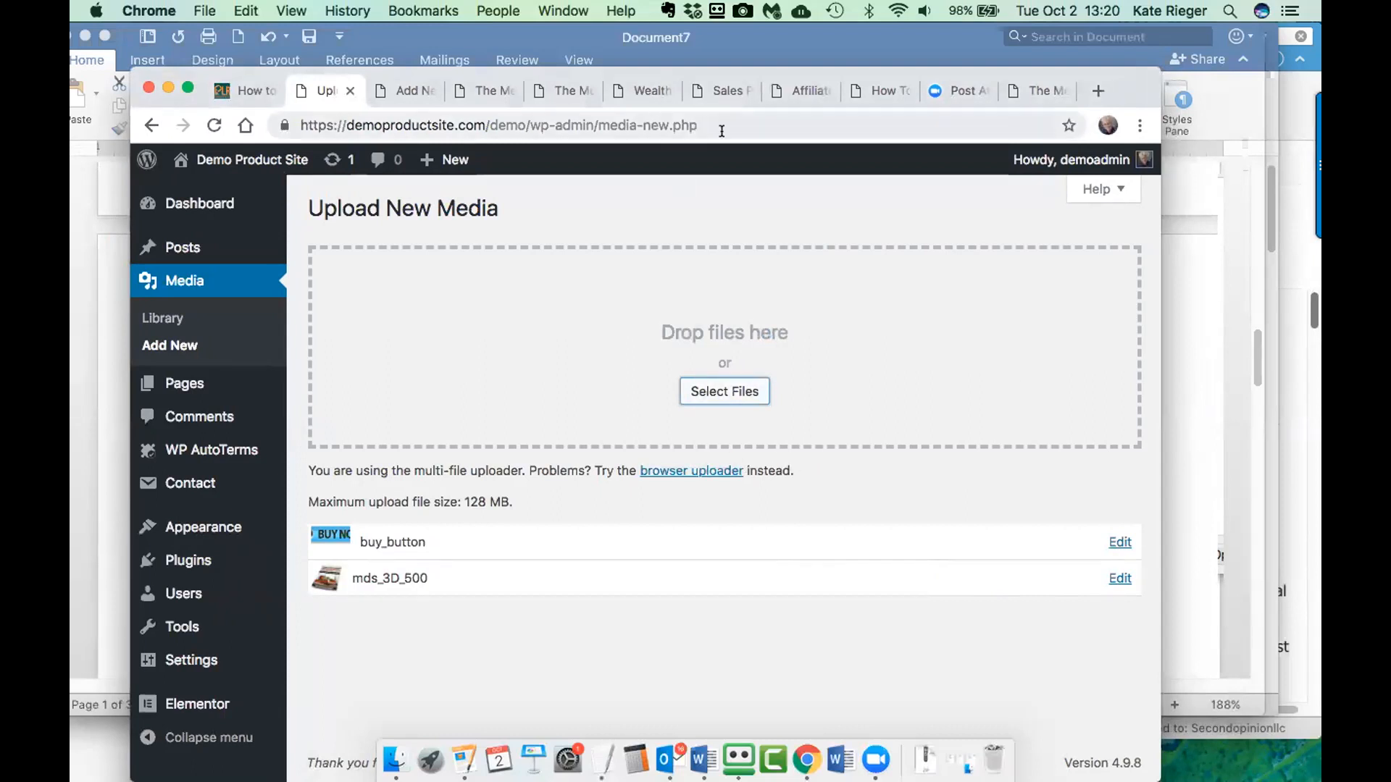
left_click_drag(234, 71, 235, 7)
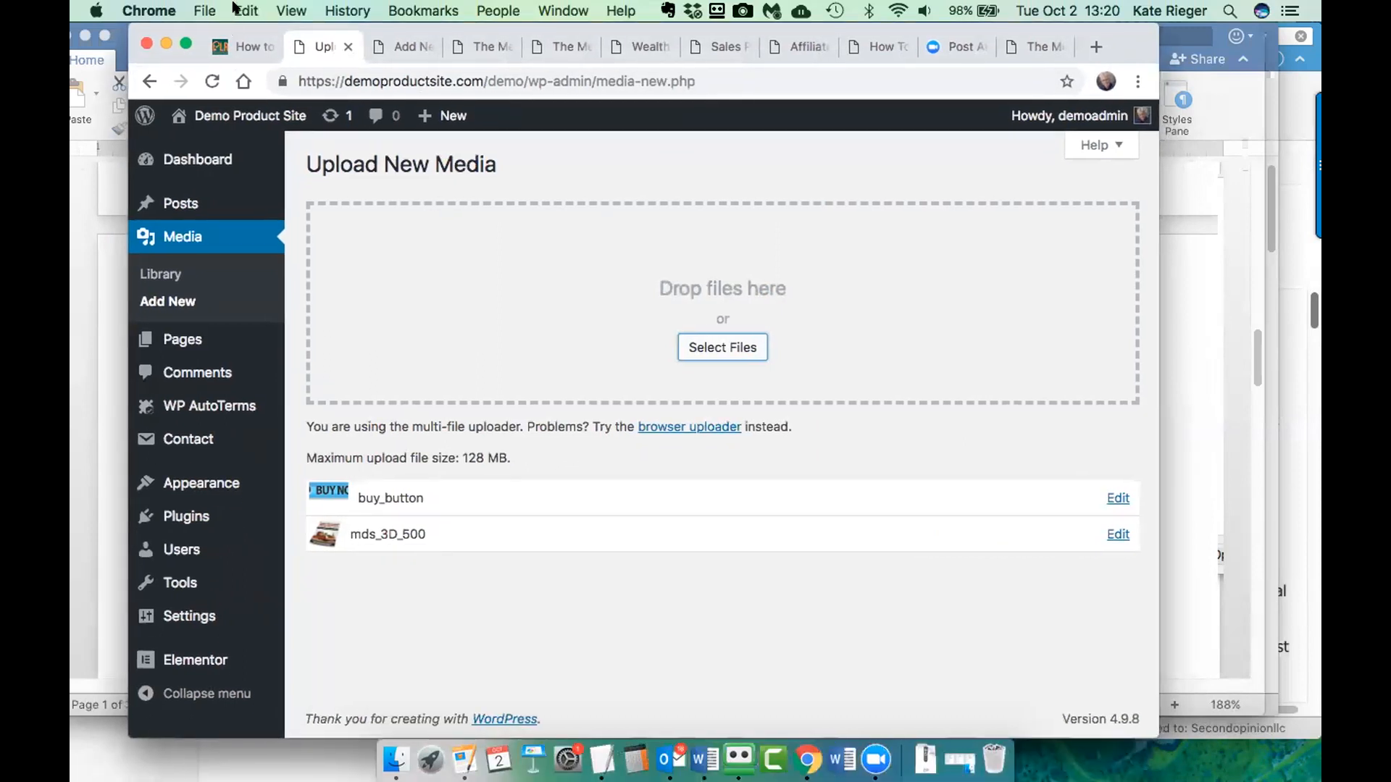
left_click(390, 534)
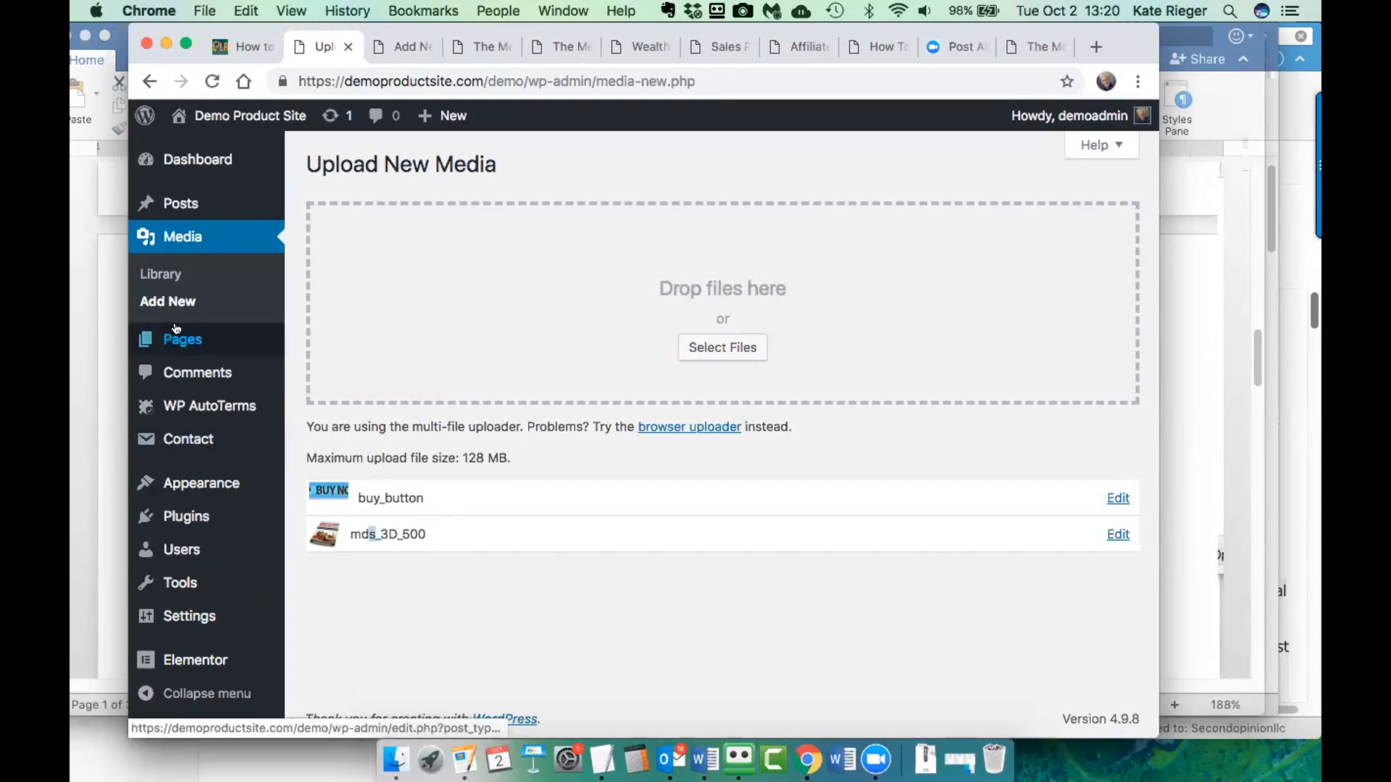
- Return to the page draft and insert the Buy Now button image below the closing line "The Mediterranean Diet Secret - Eat!"
mouse_move(194, 341)
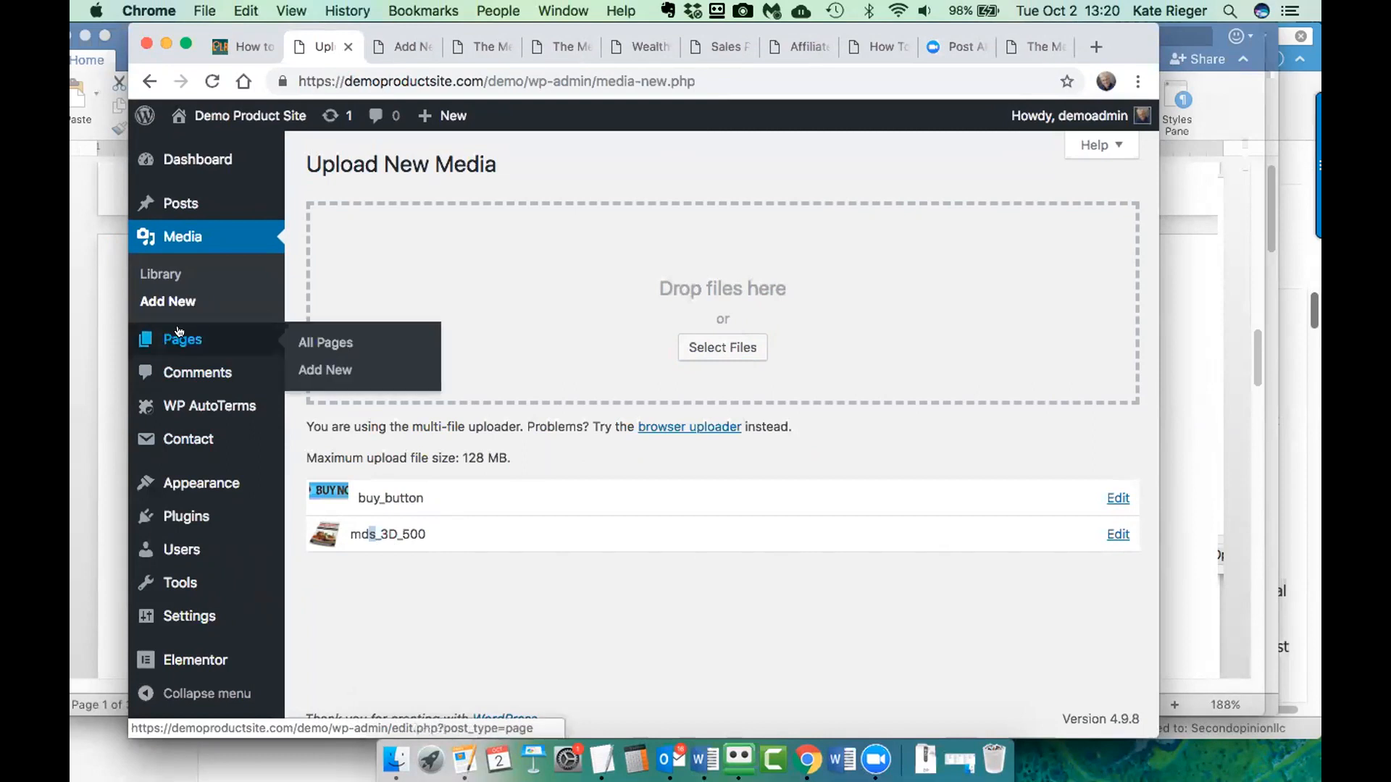
left_click(395, 46)
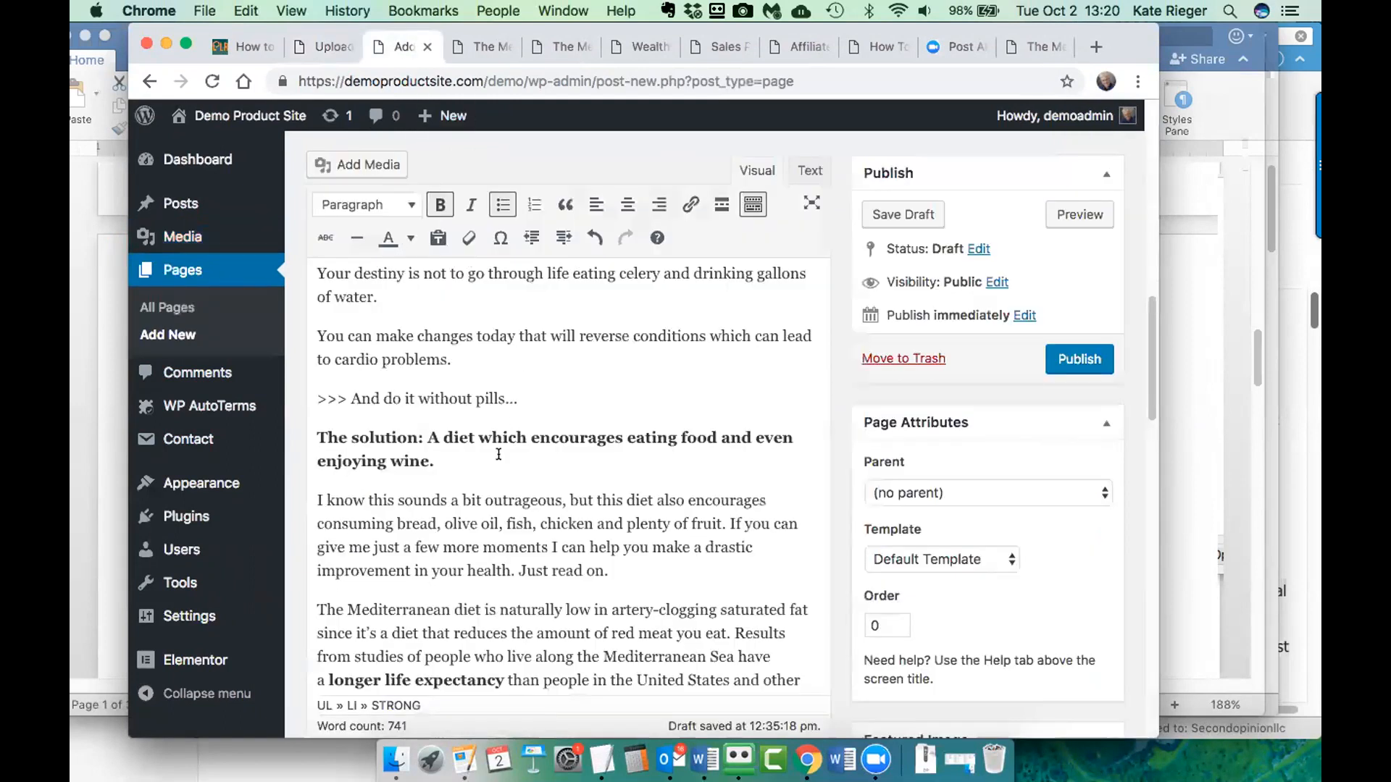
scroll(499, 455, "down", 10)
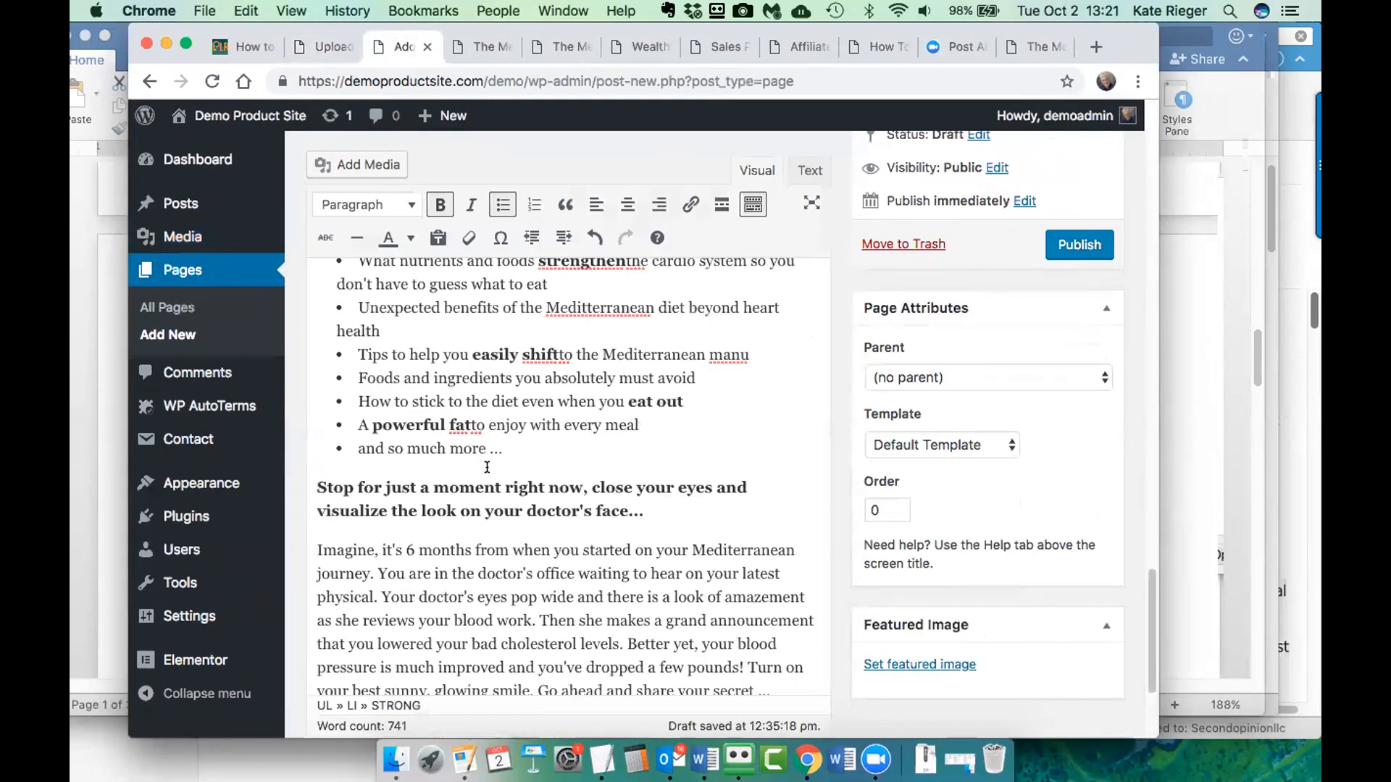
scroll(492, 486, "down", 5)
left_click(628, 507)
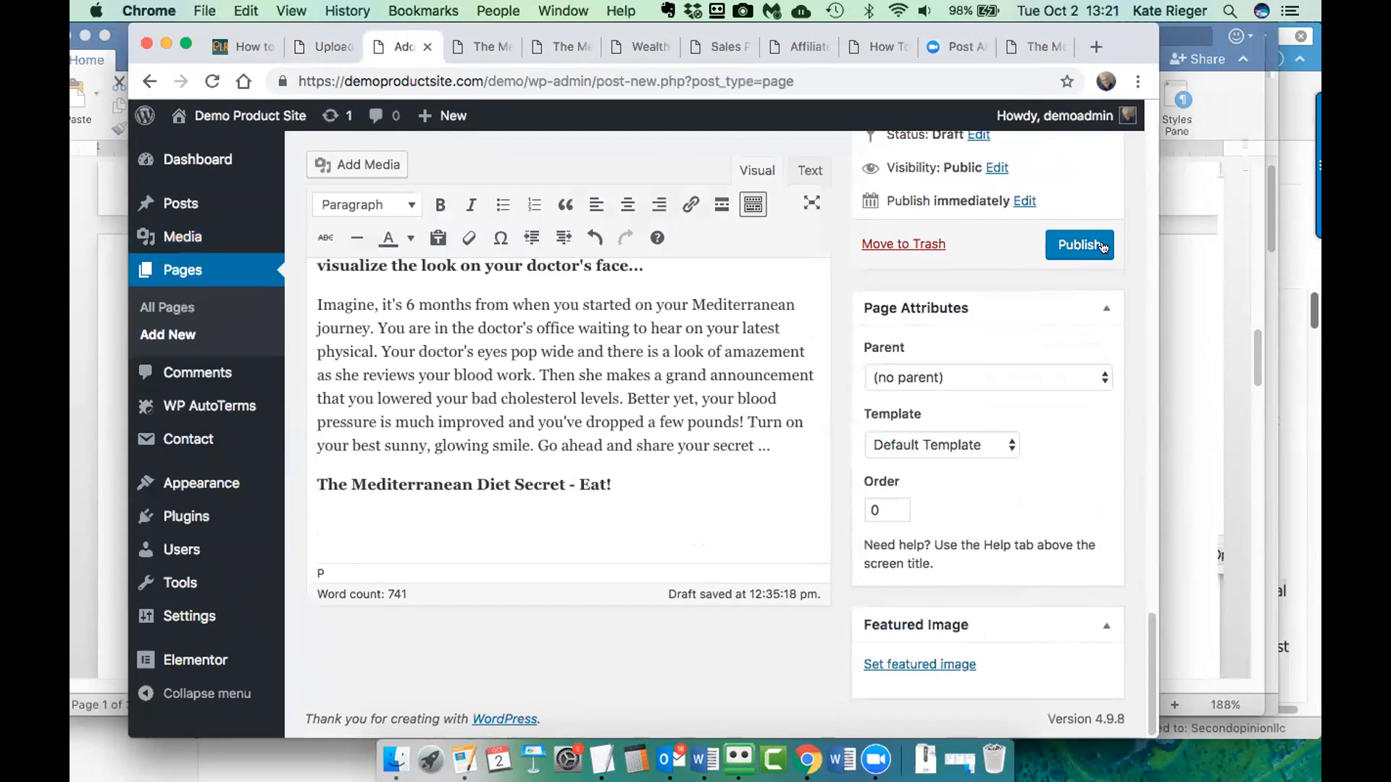
scroll(1051, 290, "up", 3)
left_click(359, 164)
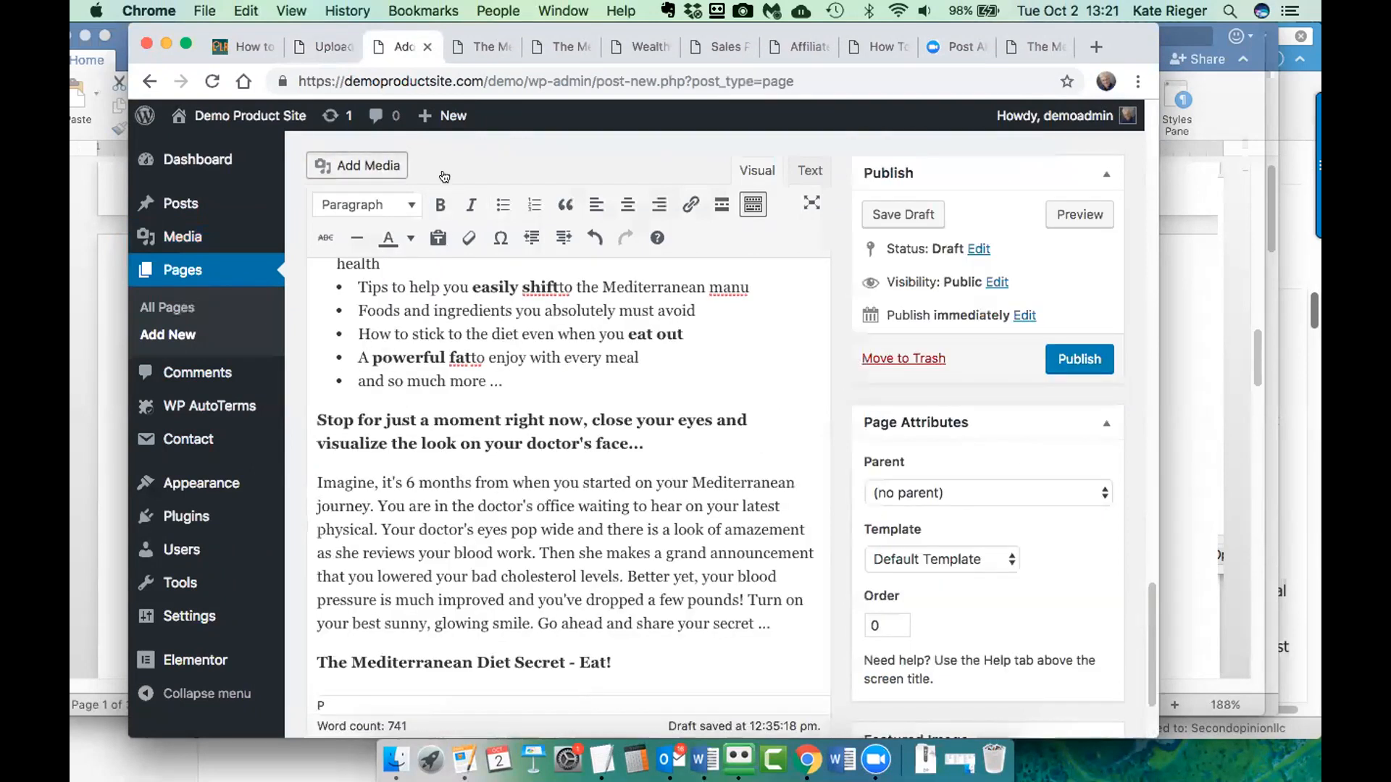
left_click(552, 340)
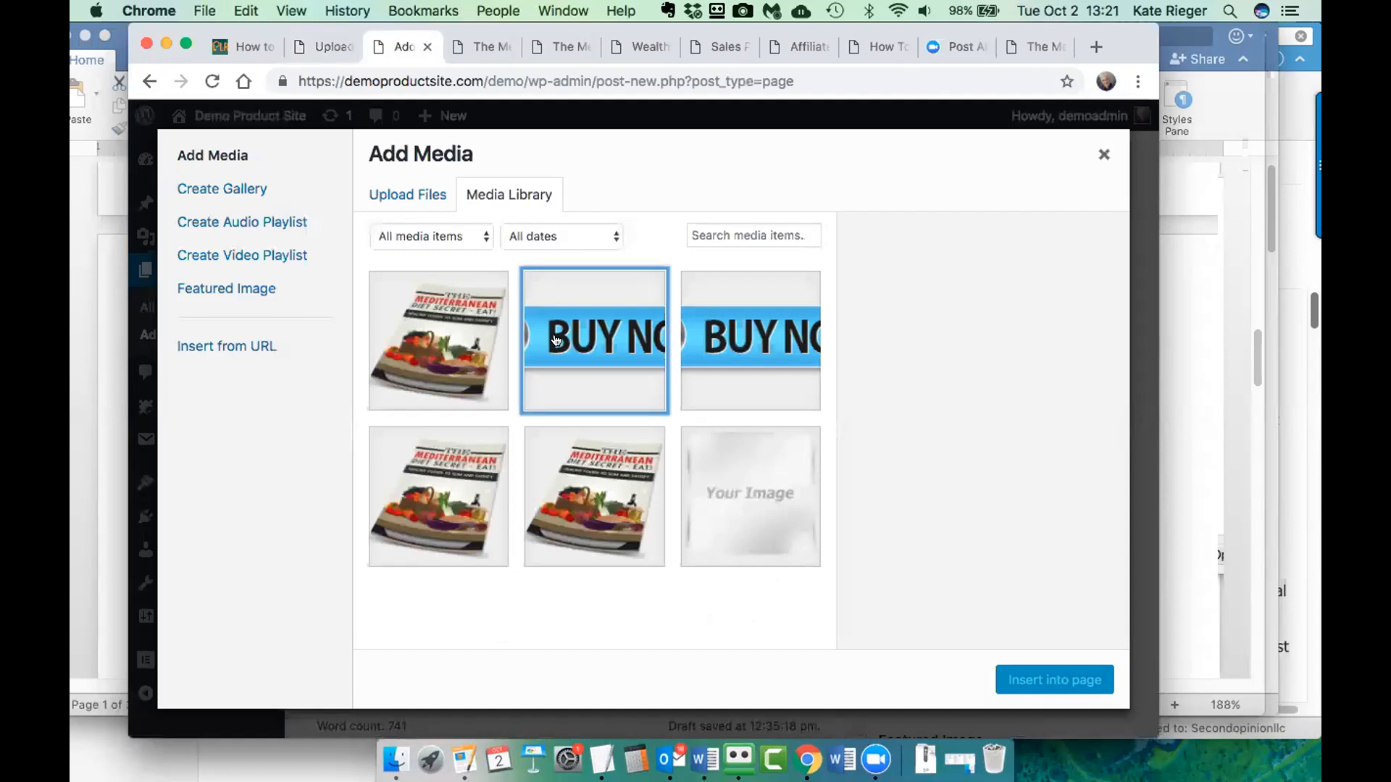
left_click(1073, 685)
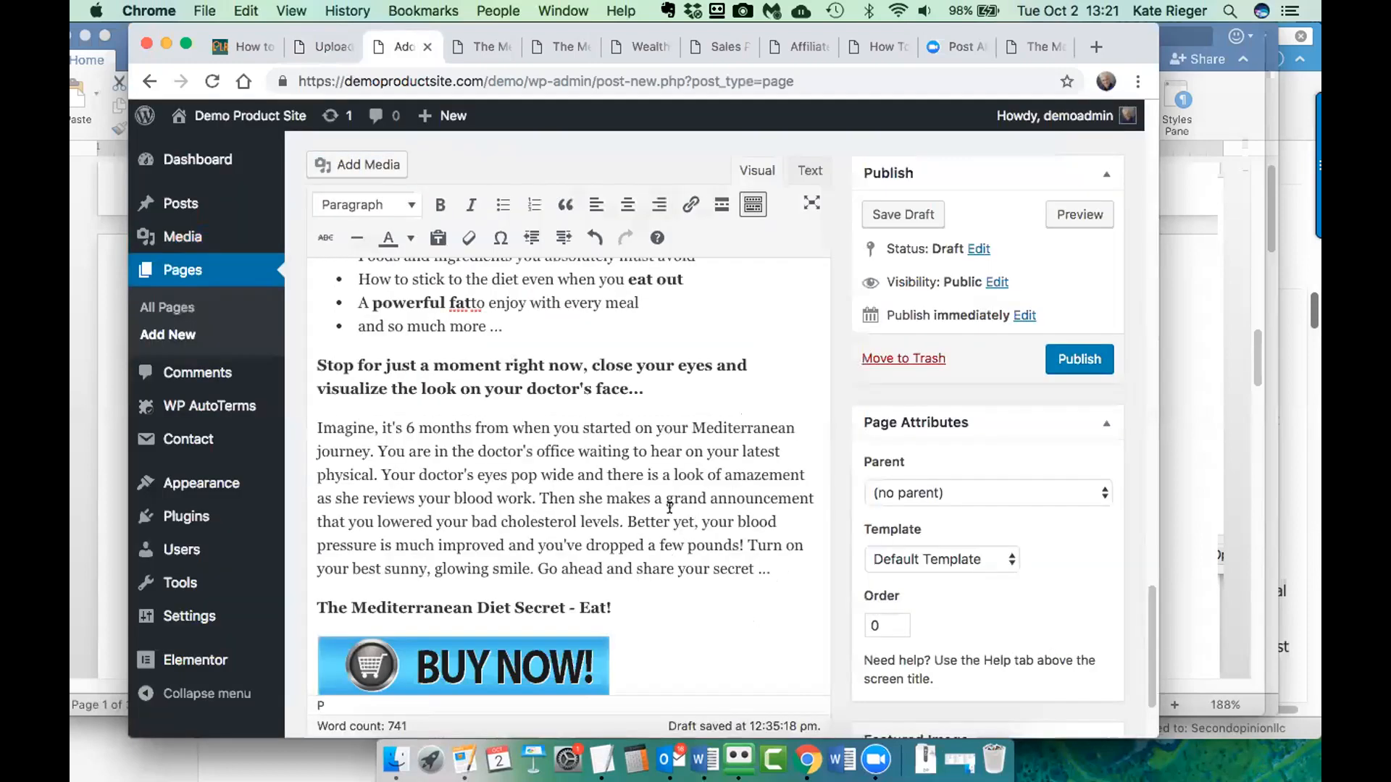
- Insert the mds_3D_200.png book cover from the media library above the Buy Now button
left_click(340, 164)
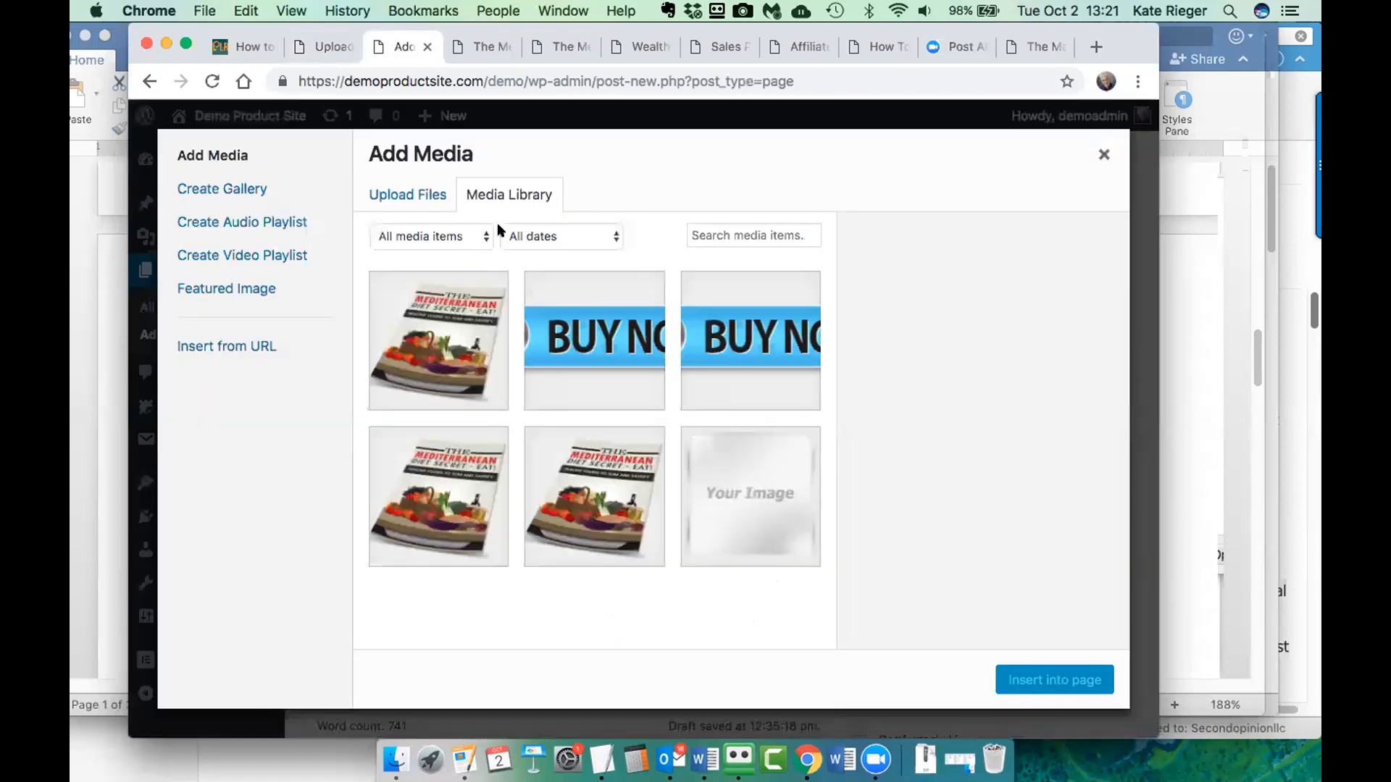
left_click(467, 339)
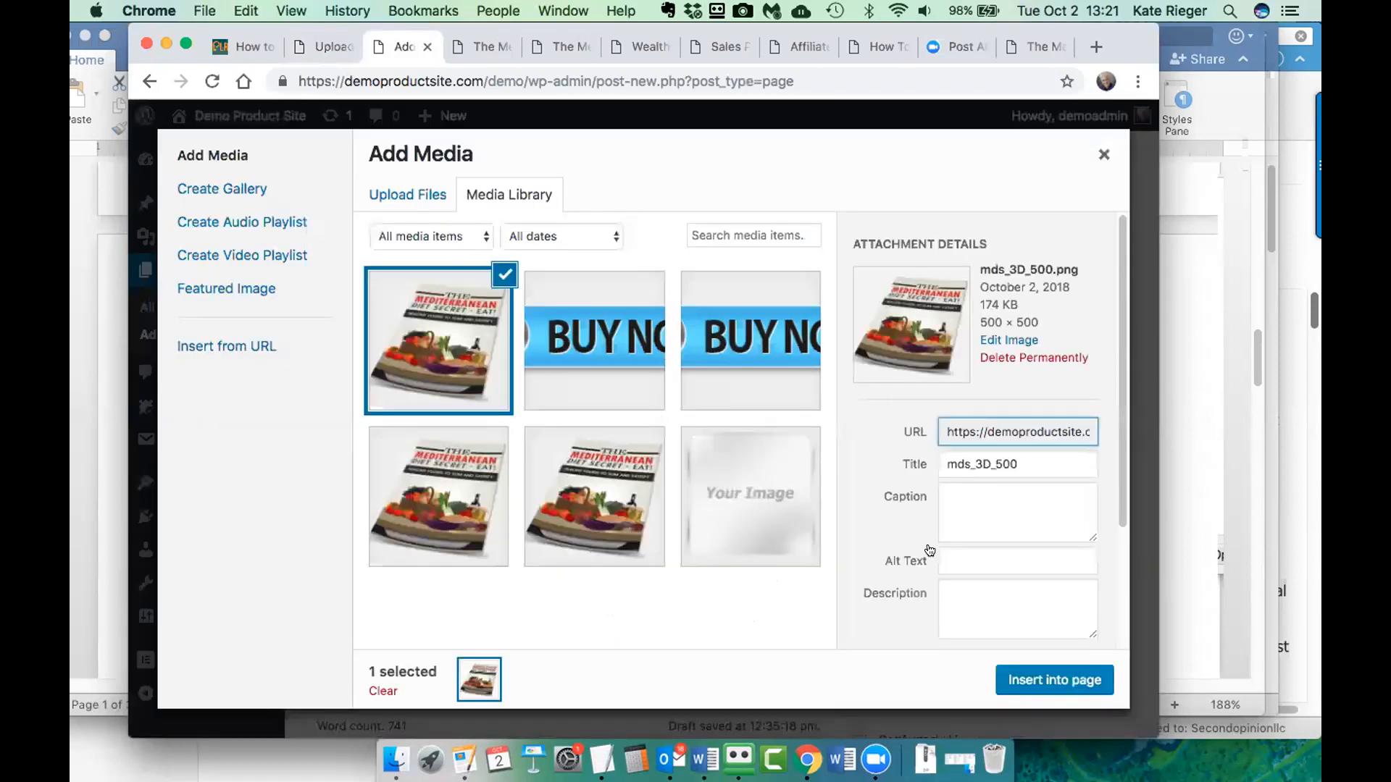
left_click(492, 456)
left_click(612, 497)
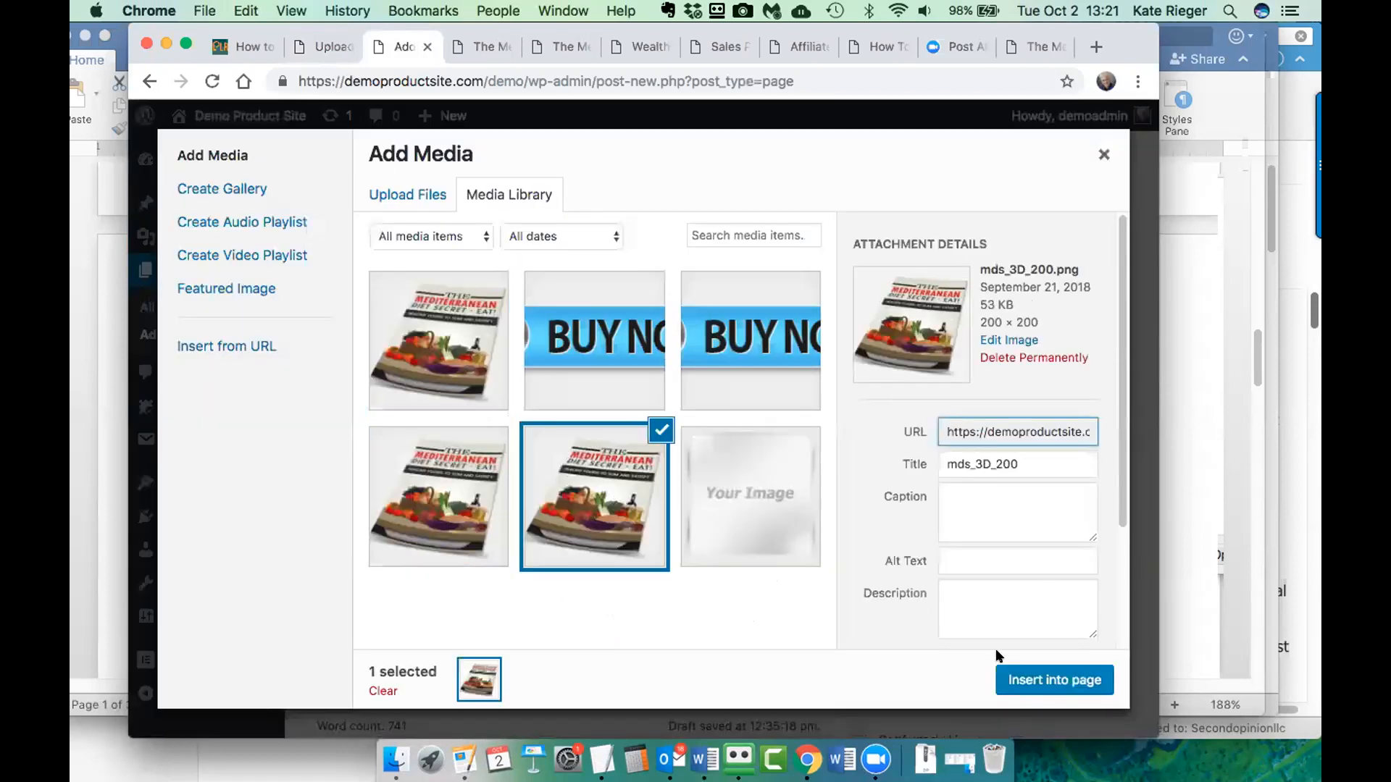
left_click(1045, 678)
- Center the book cover image on the page
scroll(592, 589, "down", 3)
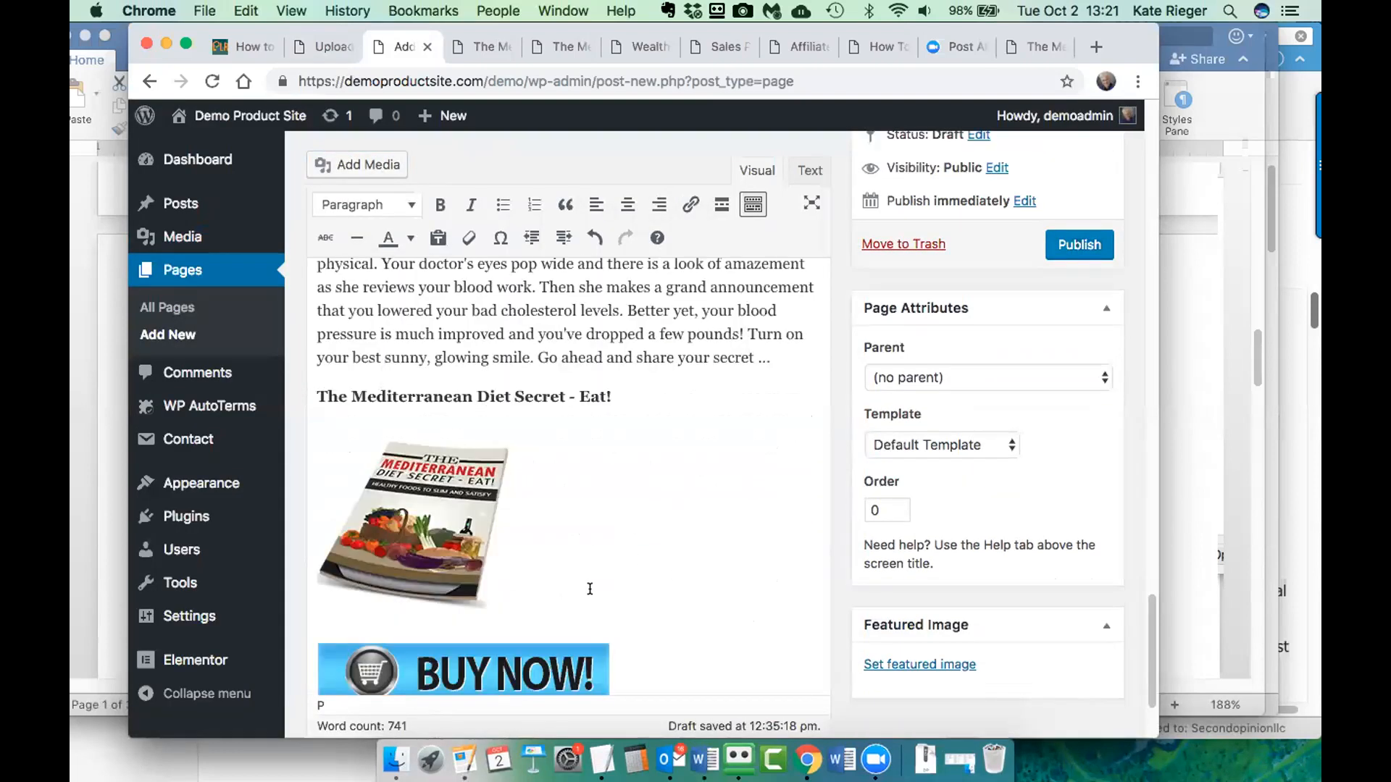
scroll(590, 588, "down", 3)
left_click(478, 466)
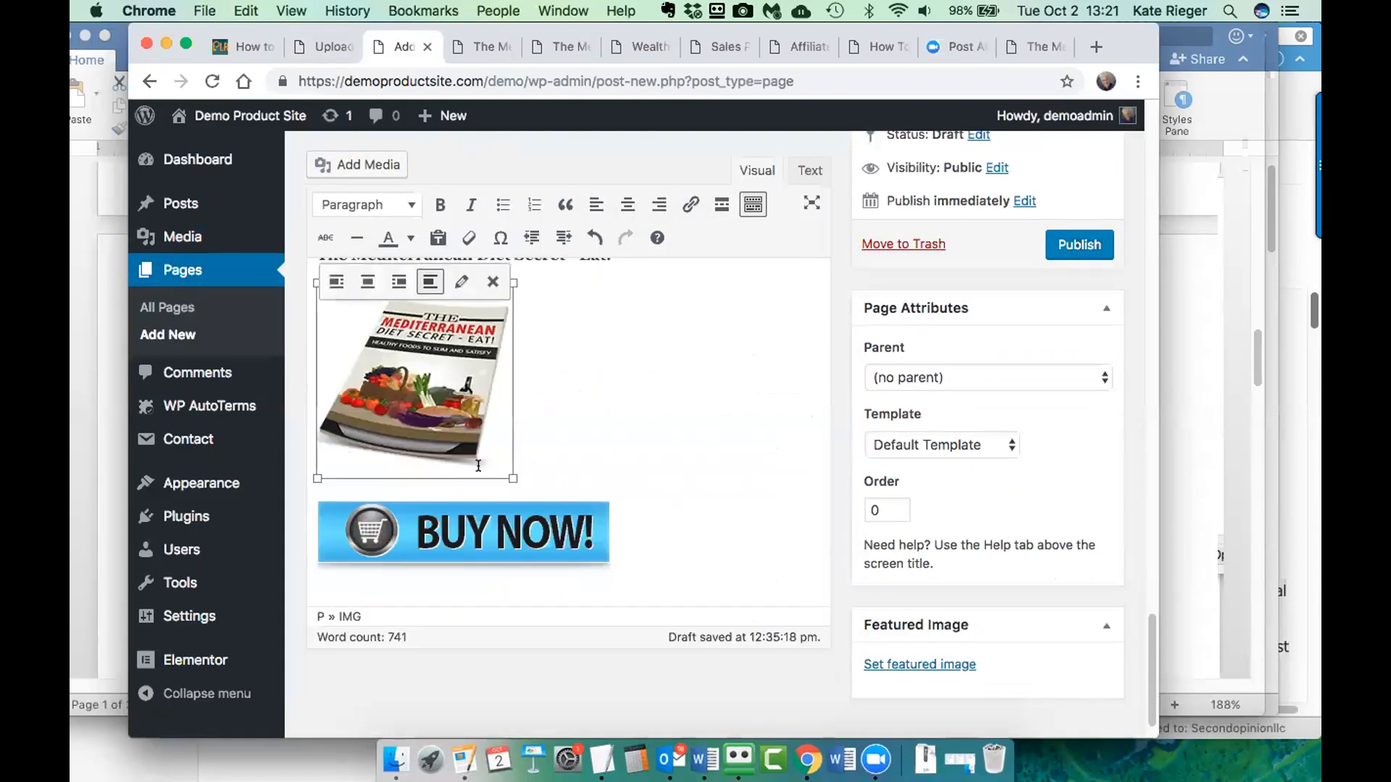
left_click(448, 523)
left_click(485, 406)
left_click(627, 205)
- Delete the Buy Now button image, reinsert it from the media library below the book cover and center it
left_click(468, 539)
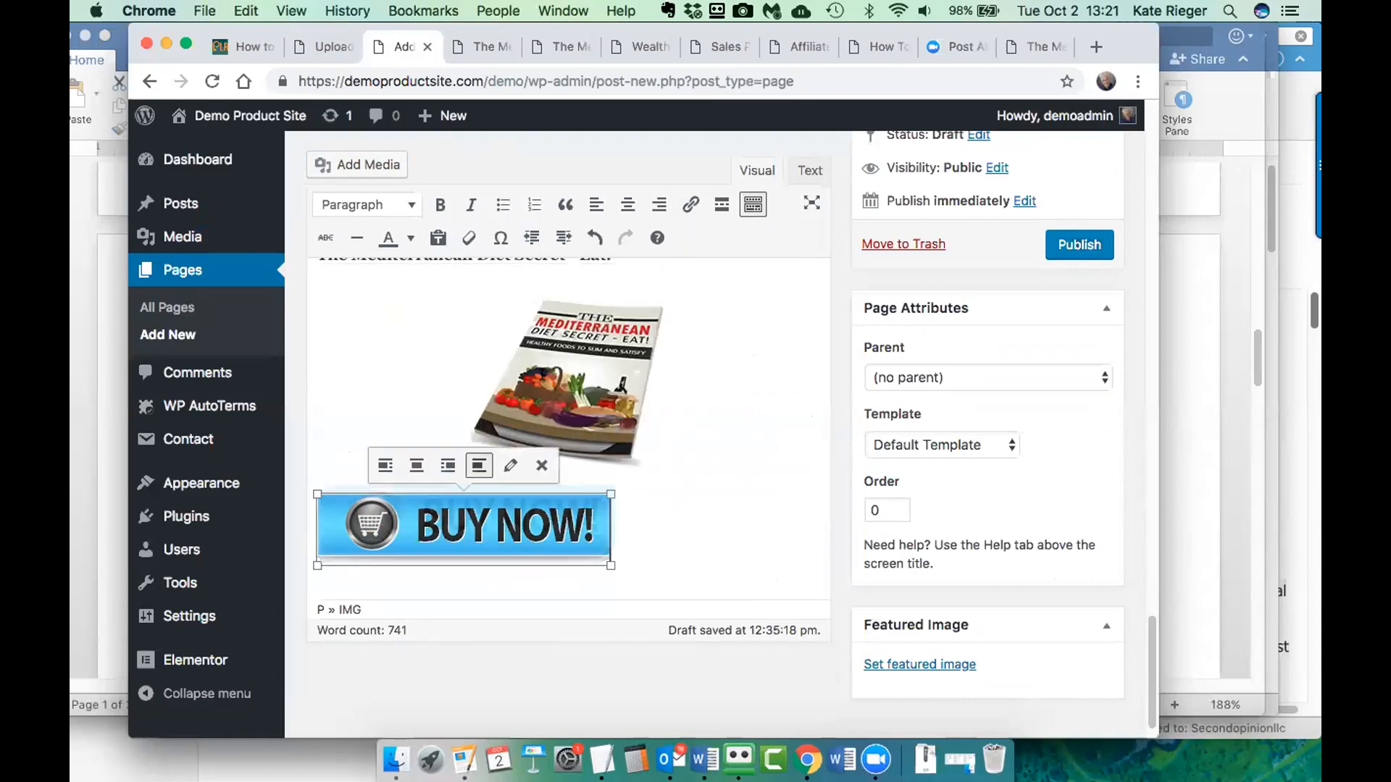
key("BackSpace")
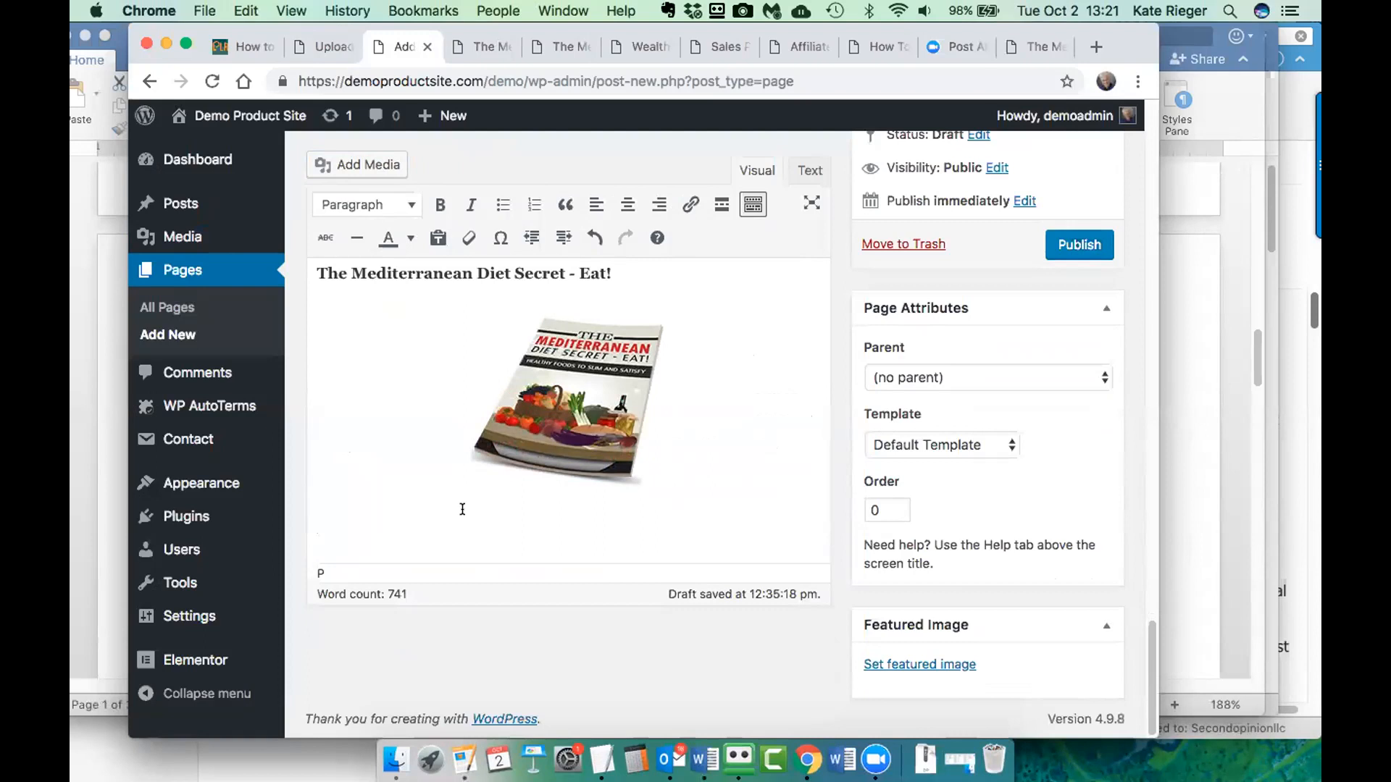
left_click(355, 166)
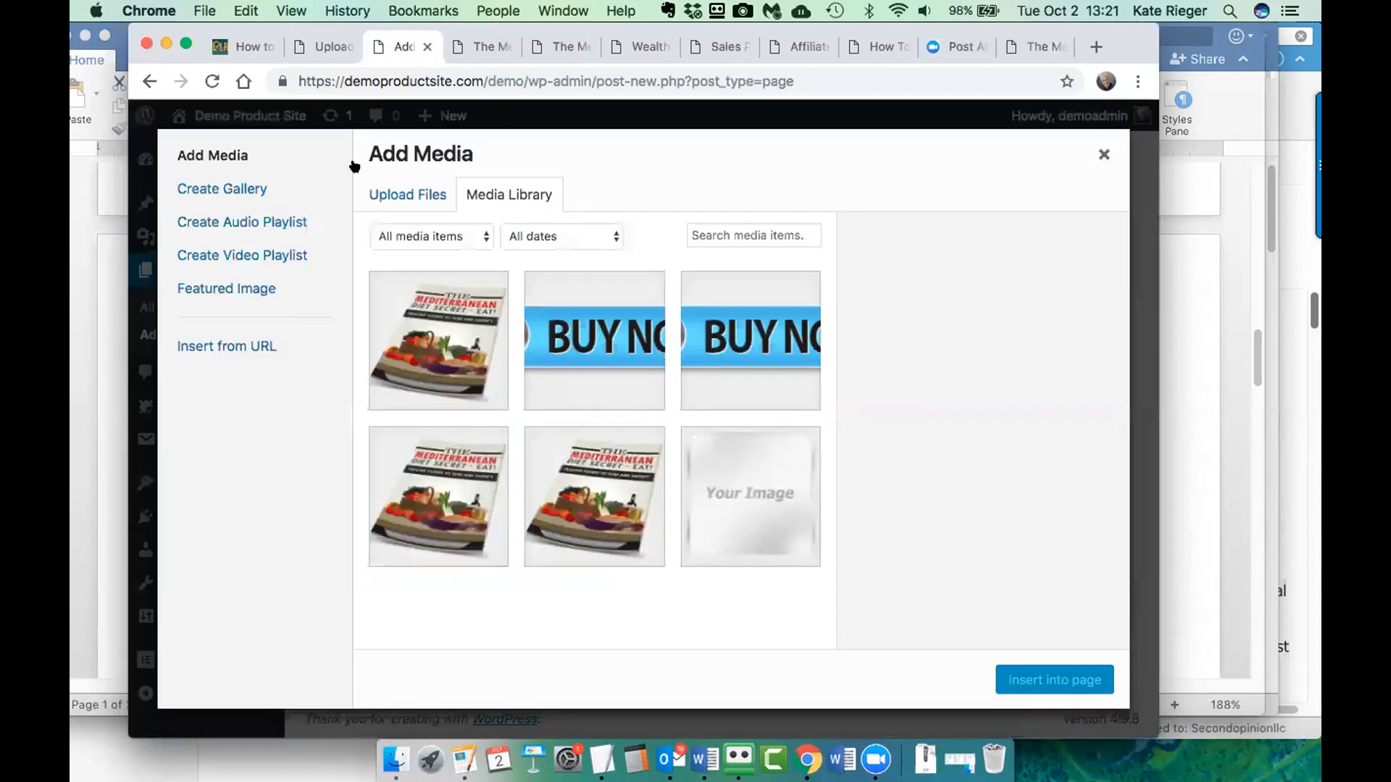
left_click(565, 341)
left_click(1033, 679)
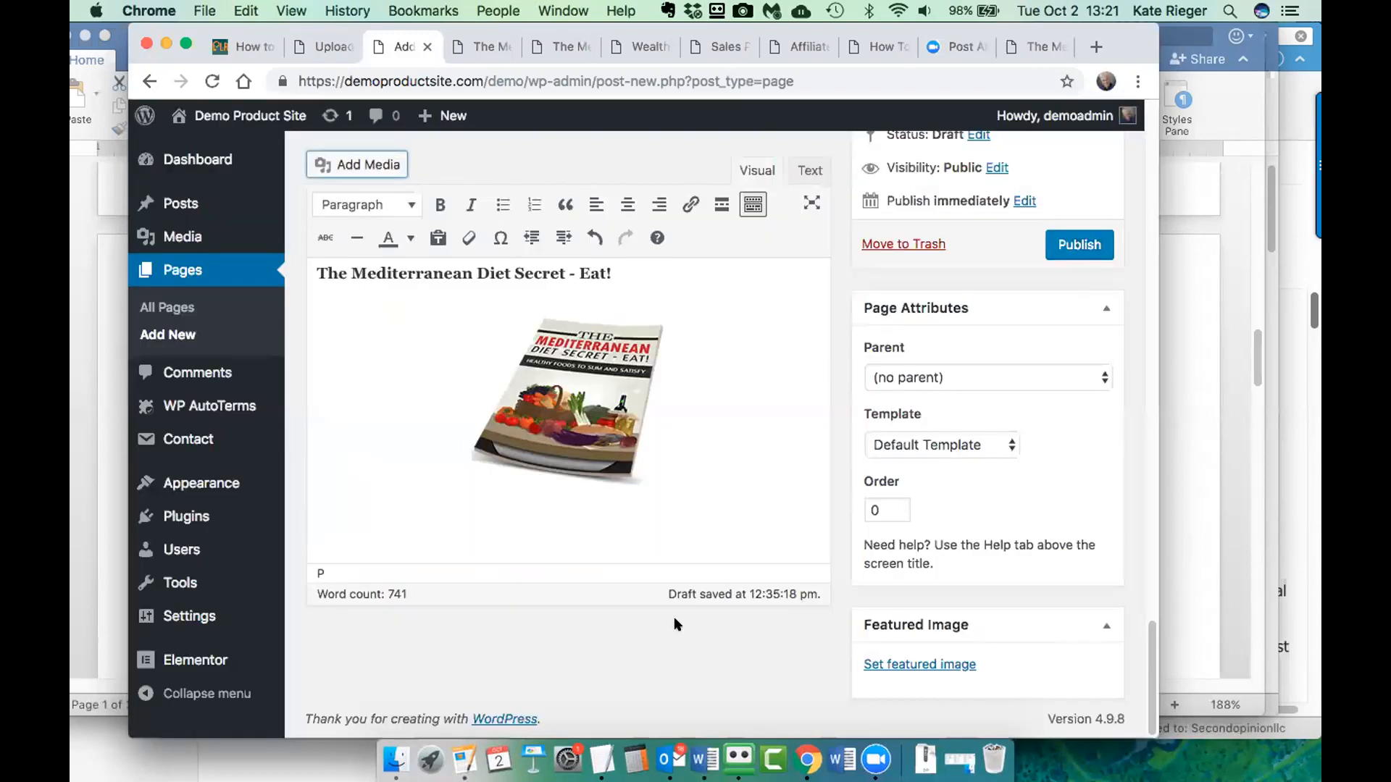
left_click(456, 516)
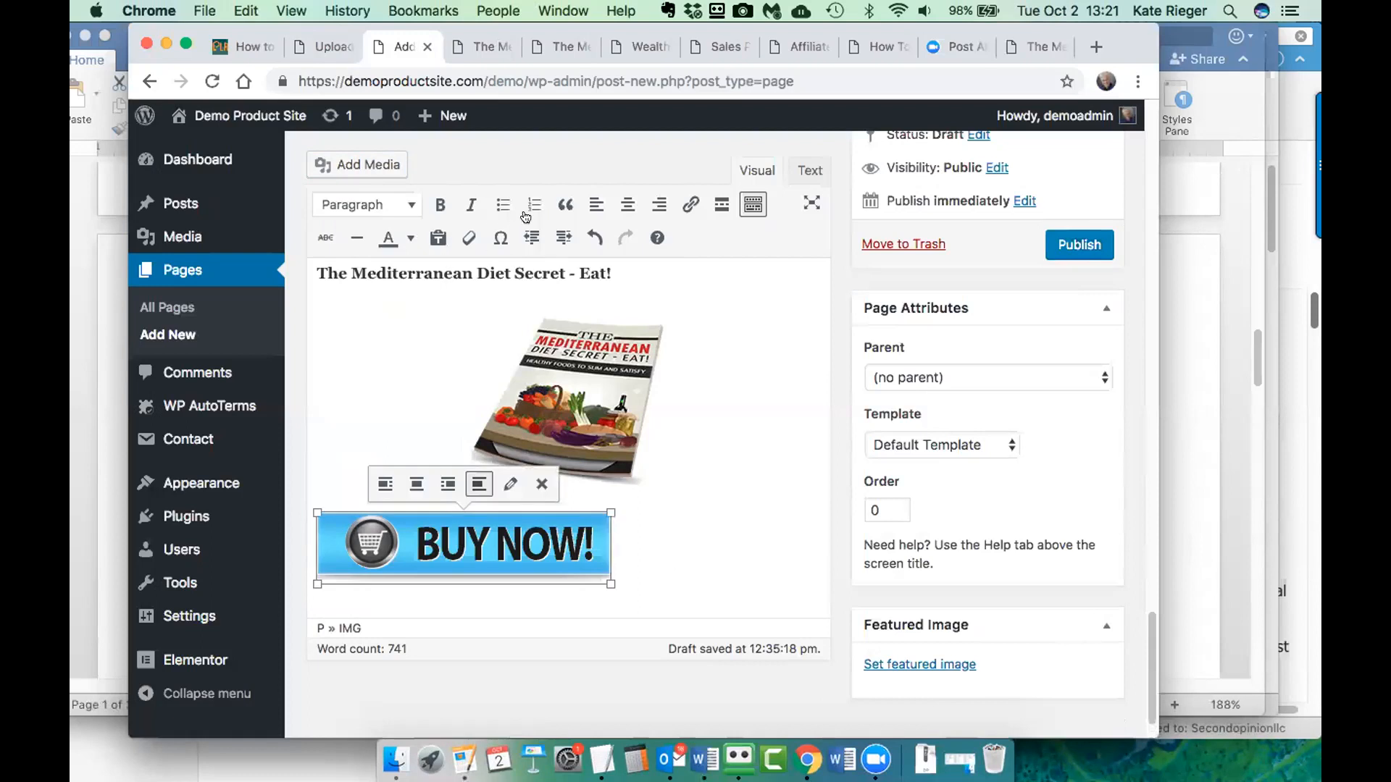
left_click(622, 204)
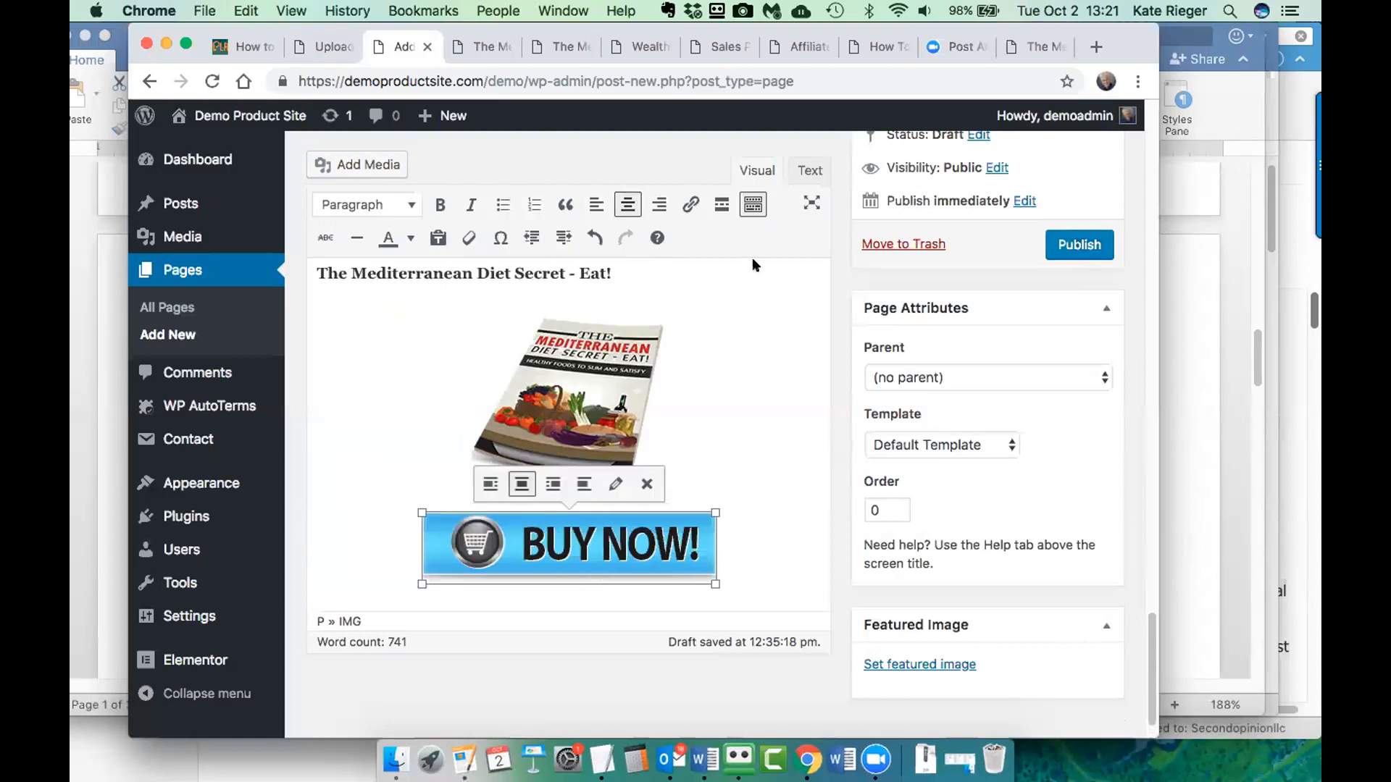
- Publish the page, give it the title "Test page" and update it
left_click(1072, 244)
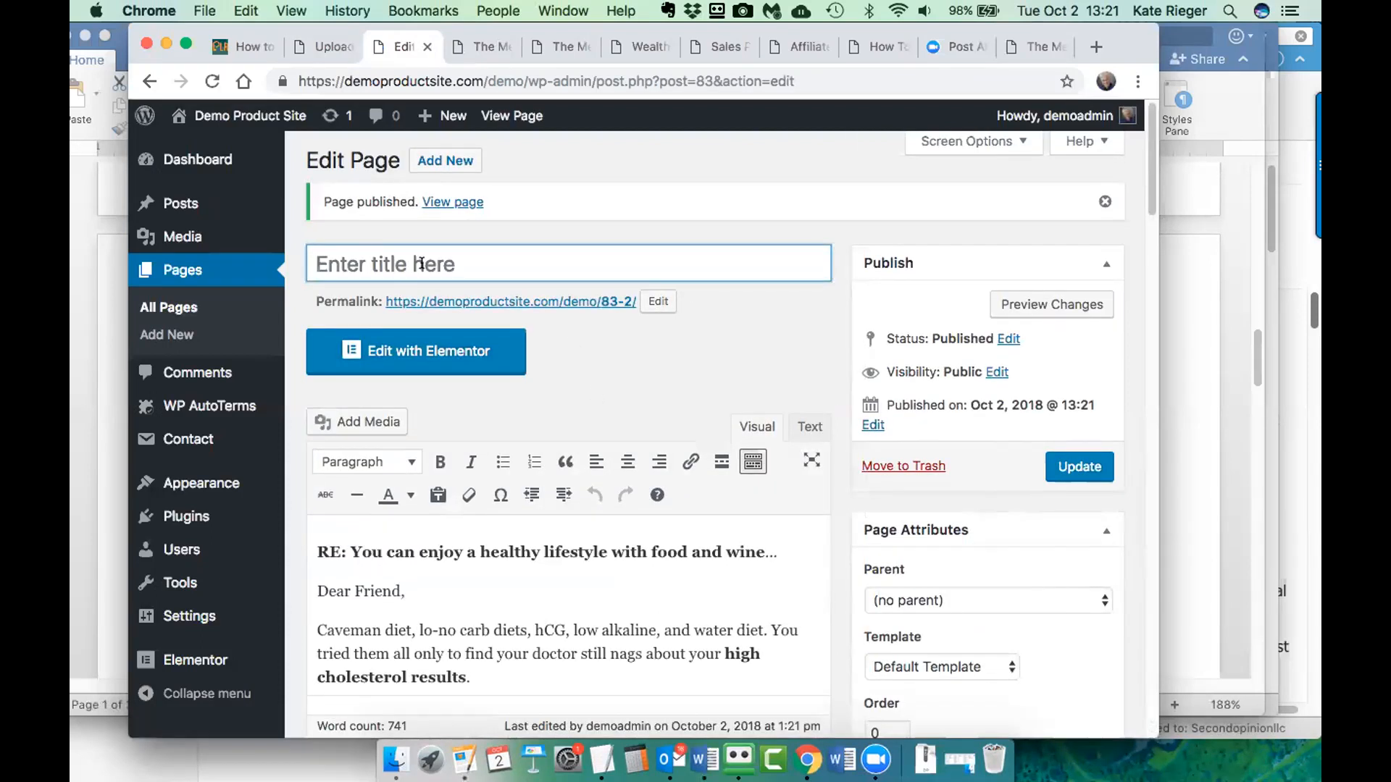
left_click(327, 45)
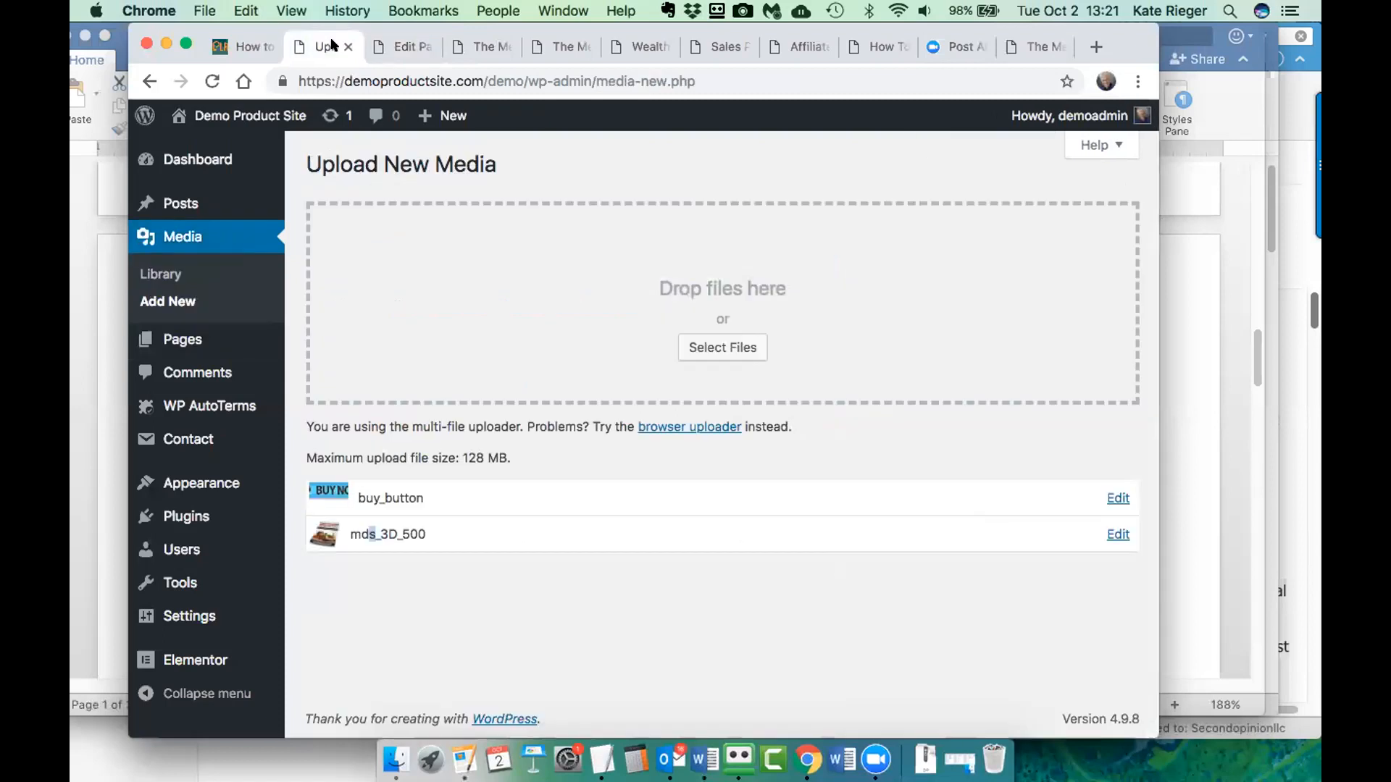
left_click(347, 47)
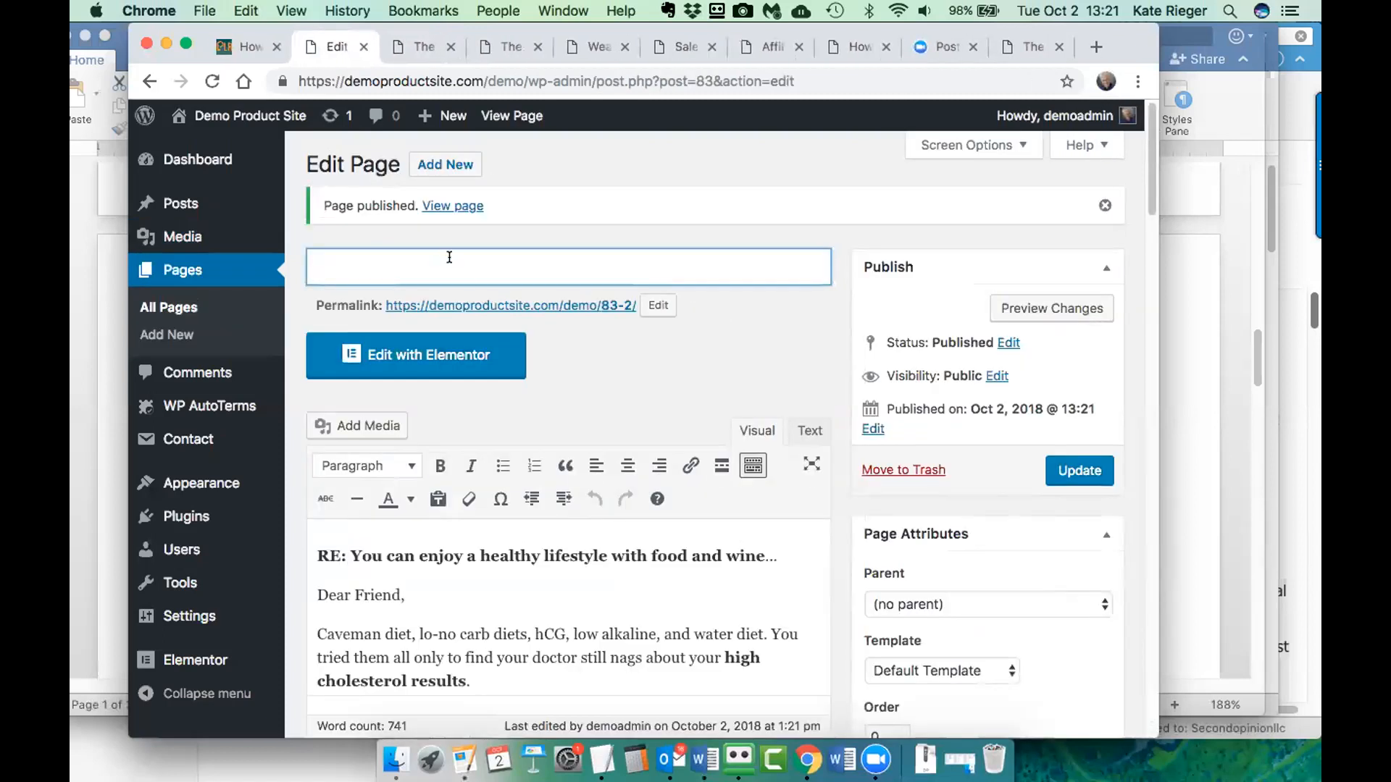
type("Test page")
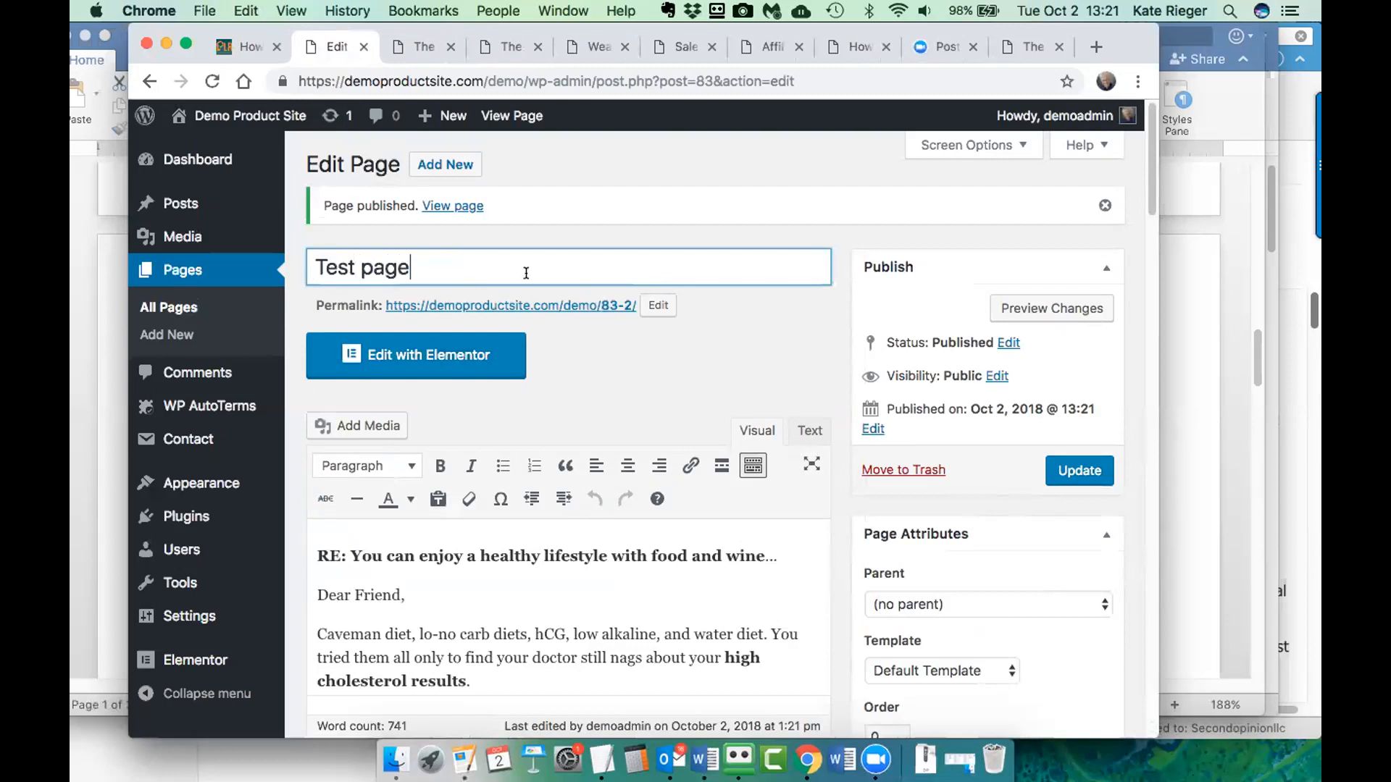
left_click(1059, 473)
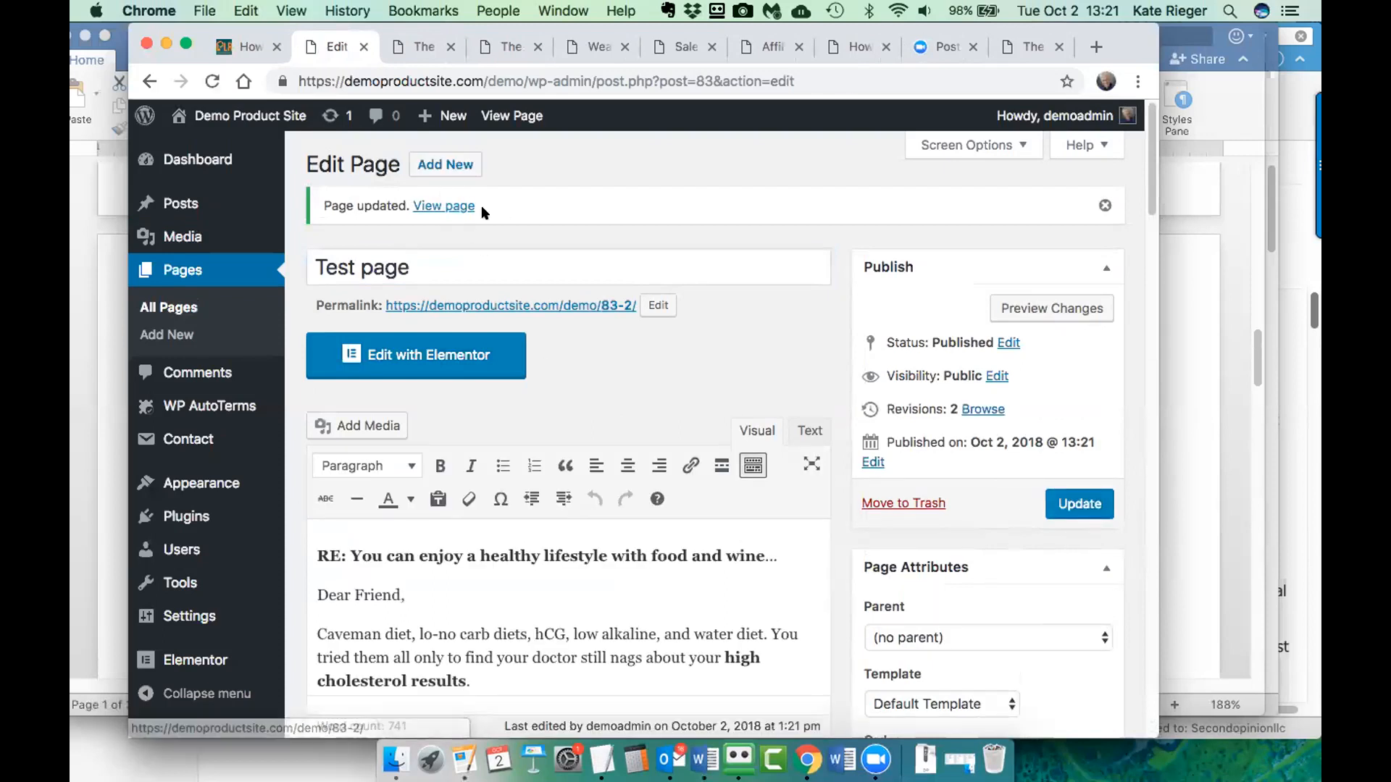
- View the published page's text, book cover and Buy Now button, and reopen the page for editing
left_click(454, 205)
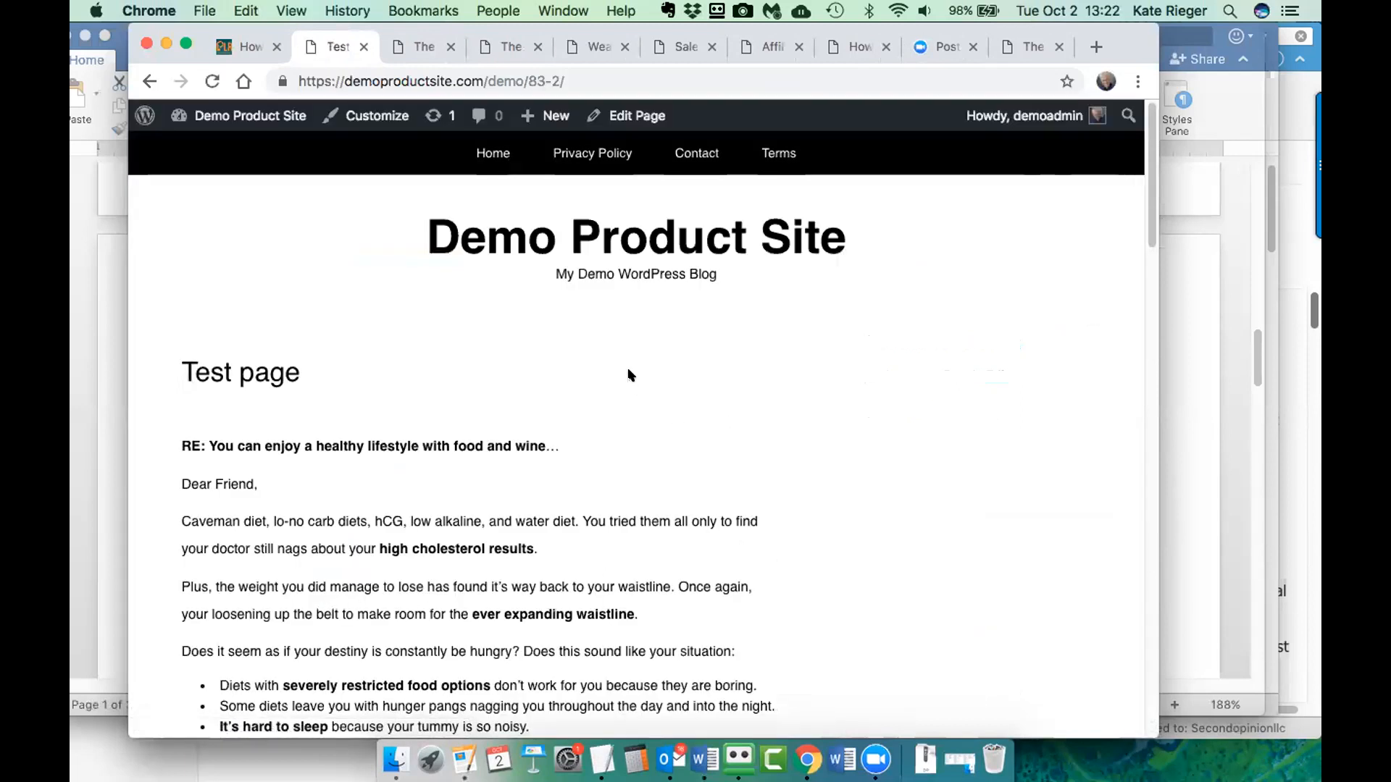
scroll(633, 367, "down", 10)
scroll(575, 289, "down", 20)
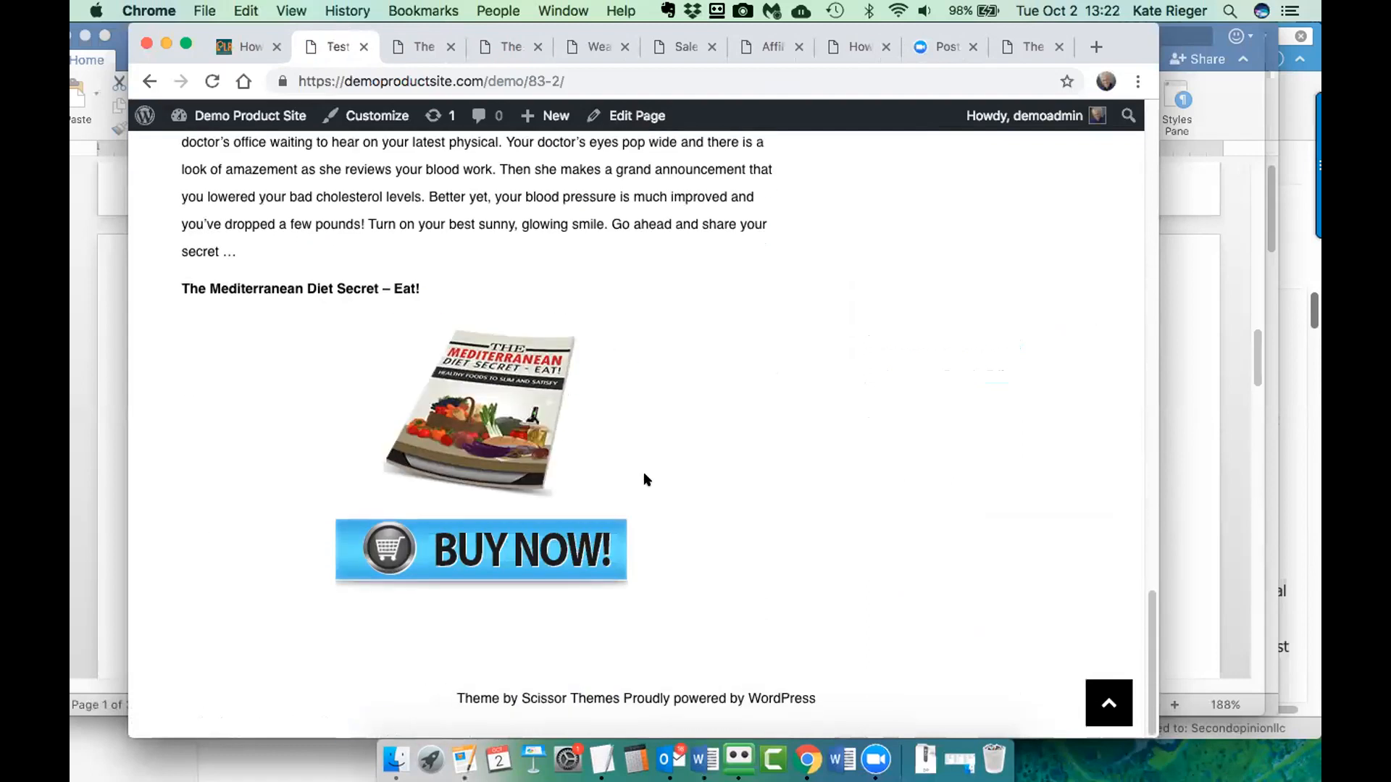
scroll(528, 267, "up", 12)
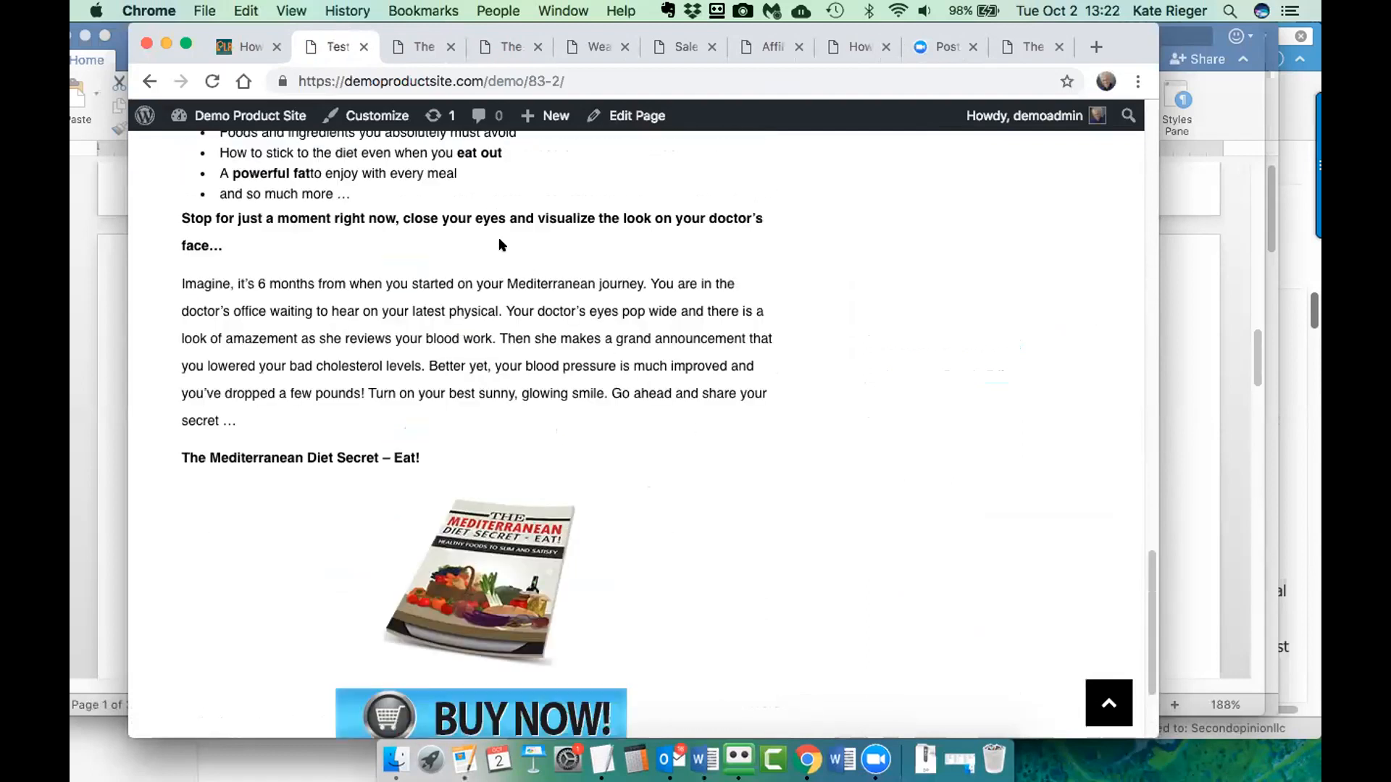
scroll(371, 247, "up", 6)
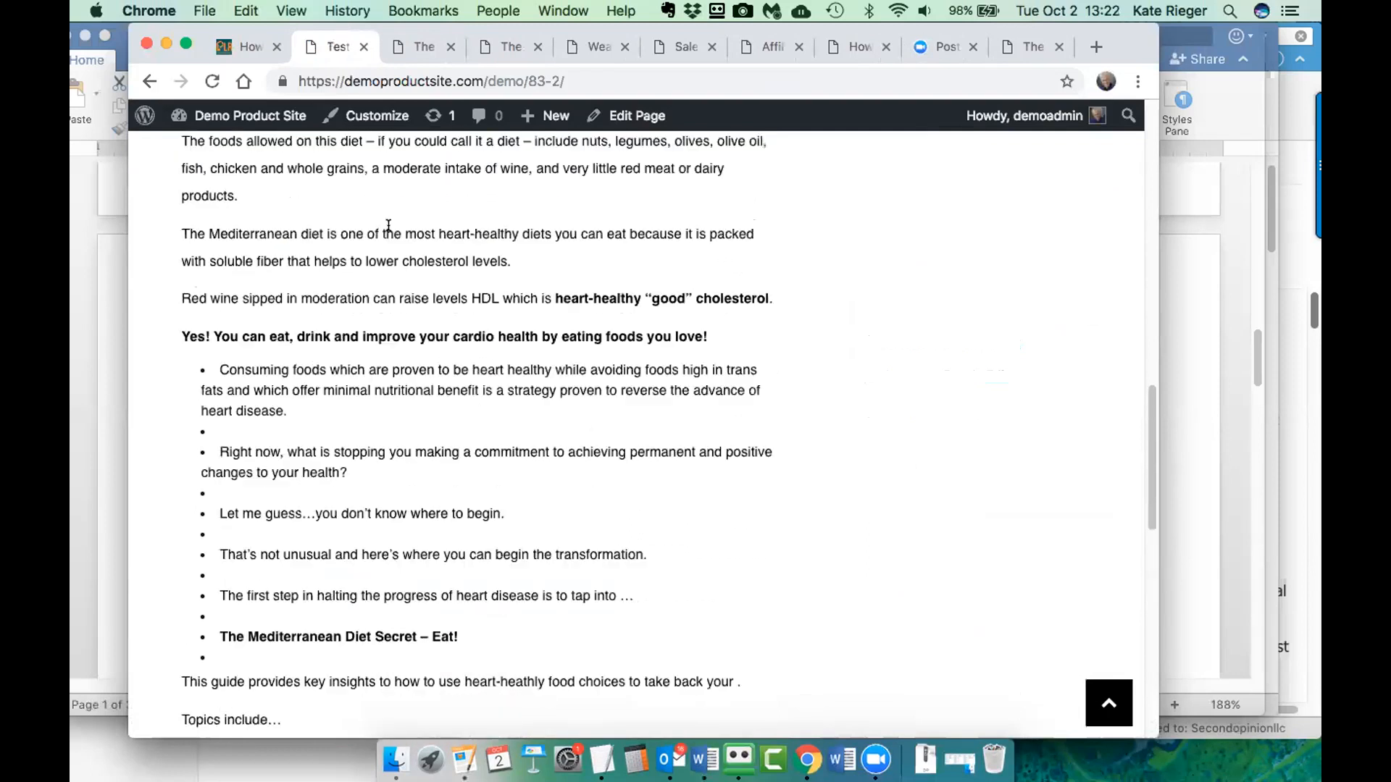
scroll(442, 261, "up", 4)
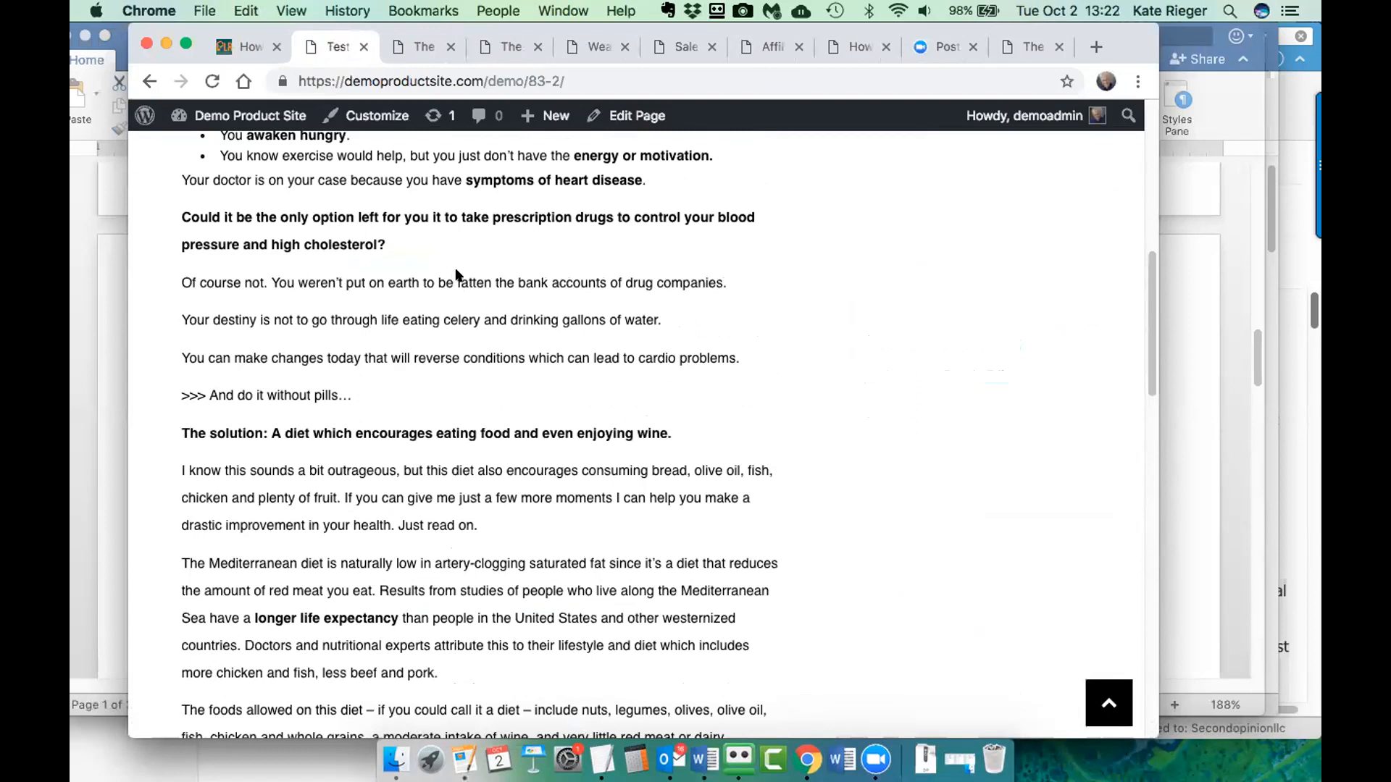
scroll(455, 274, "up", 4)
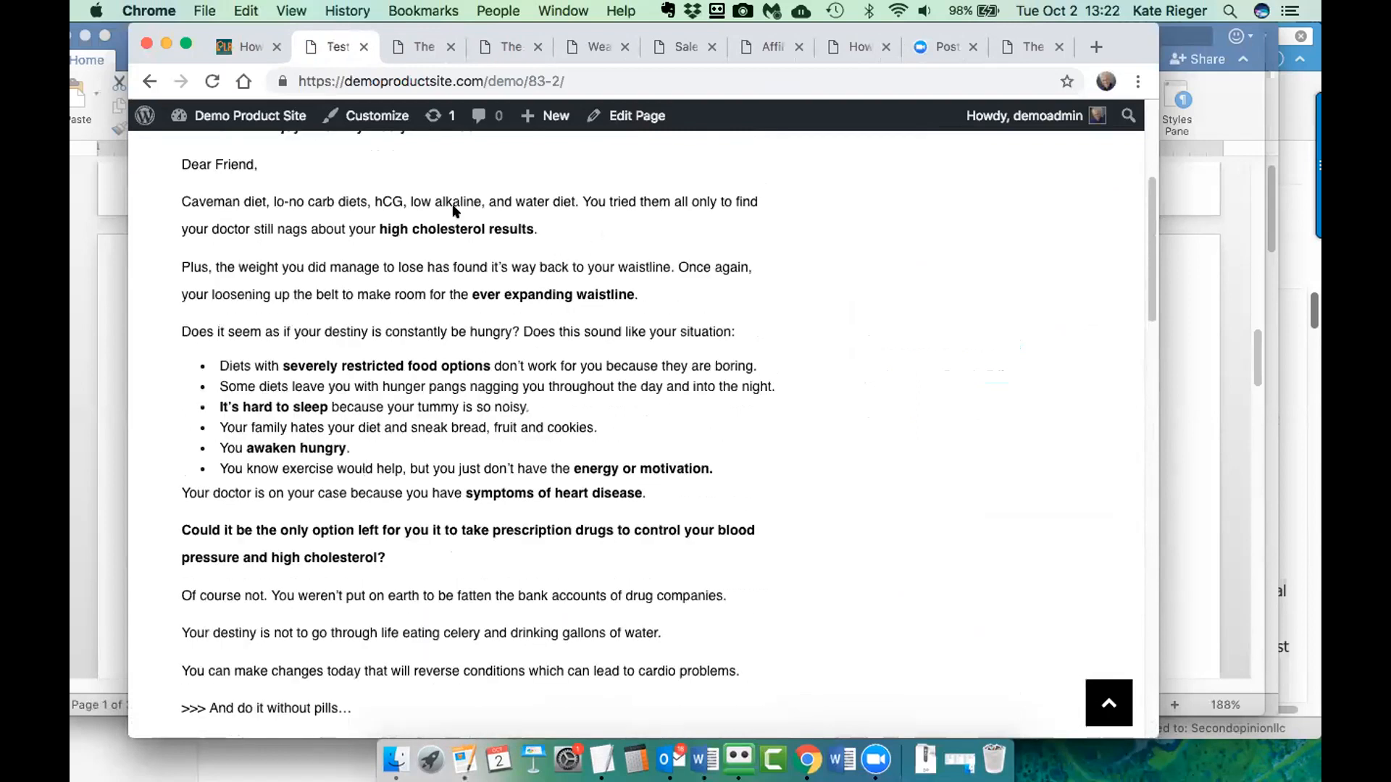
left_click(621, 114)
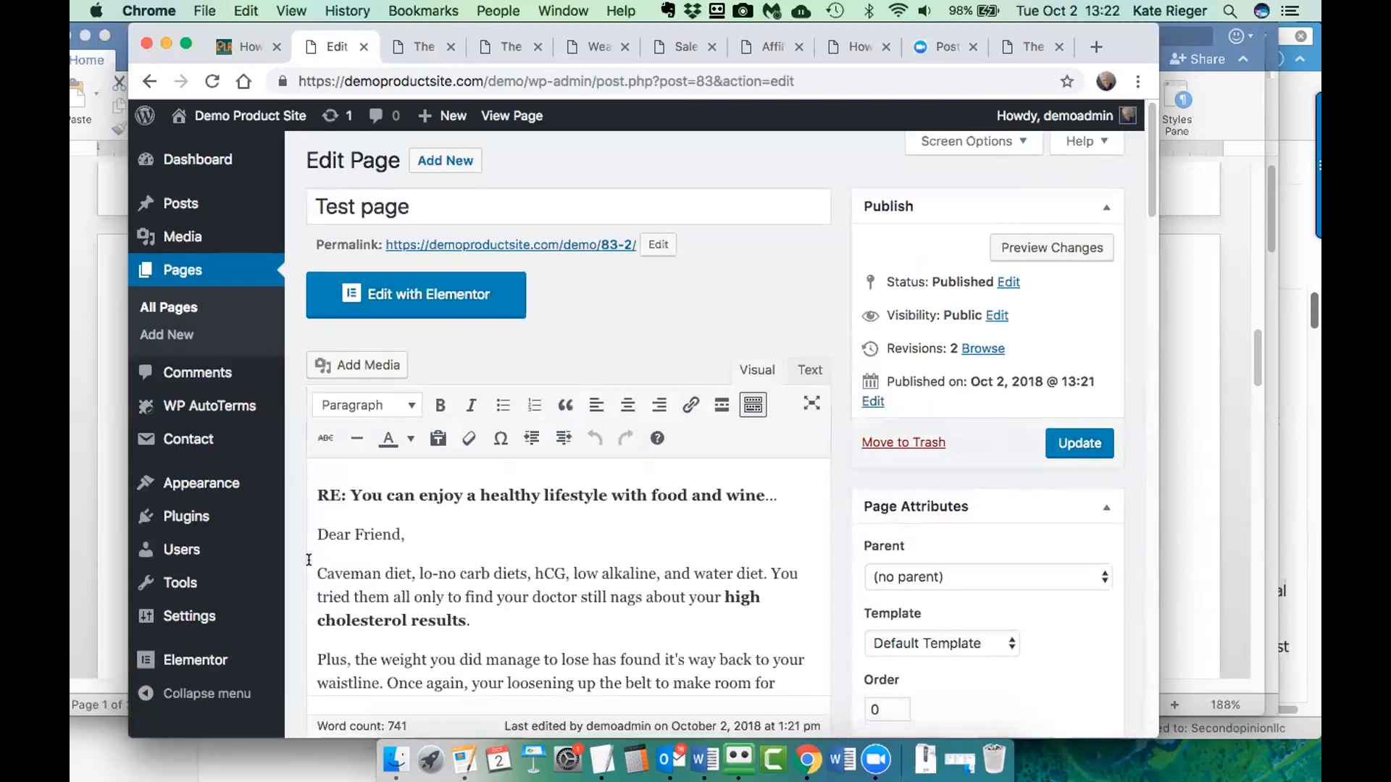
- Center the two paragraphs directly below "Dear Friend," in the page text
scroll(338, 557, "down", 3)
scroll(338, 557, "down", 3)
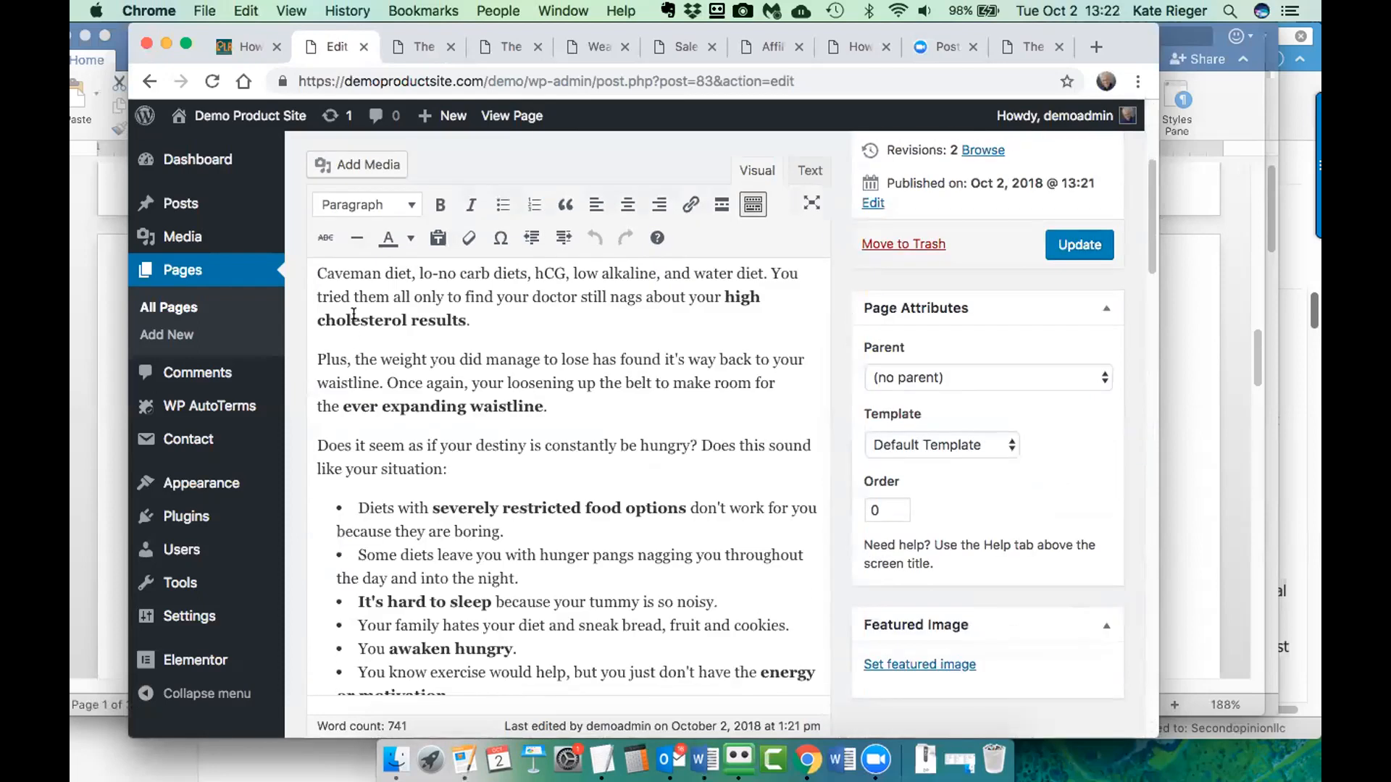
scroll(353, 313, "up", 3)
left_click_drag(313, 398, 604, 540)
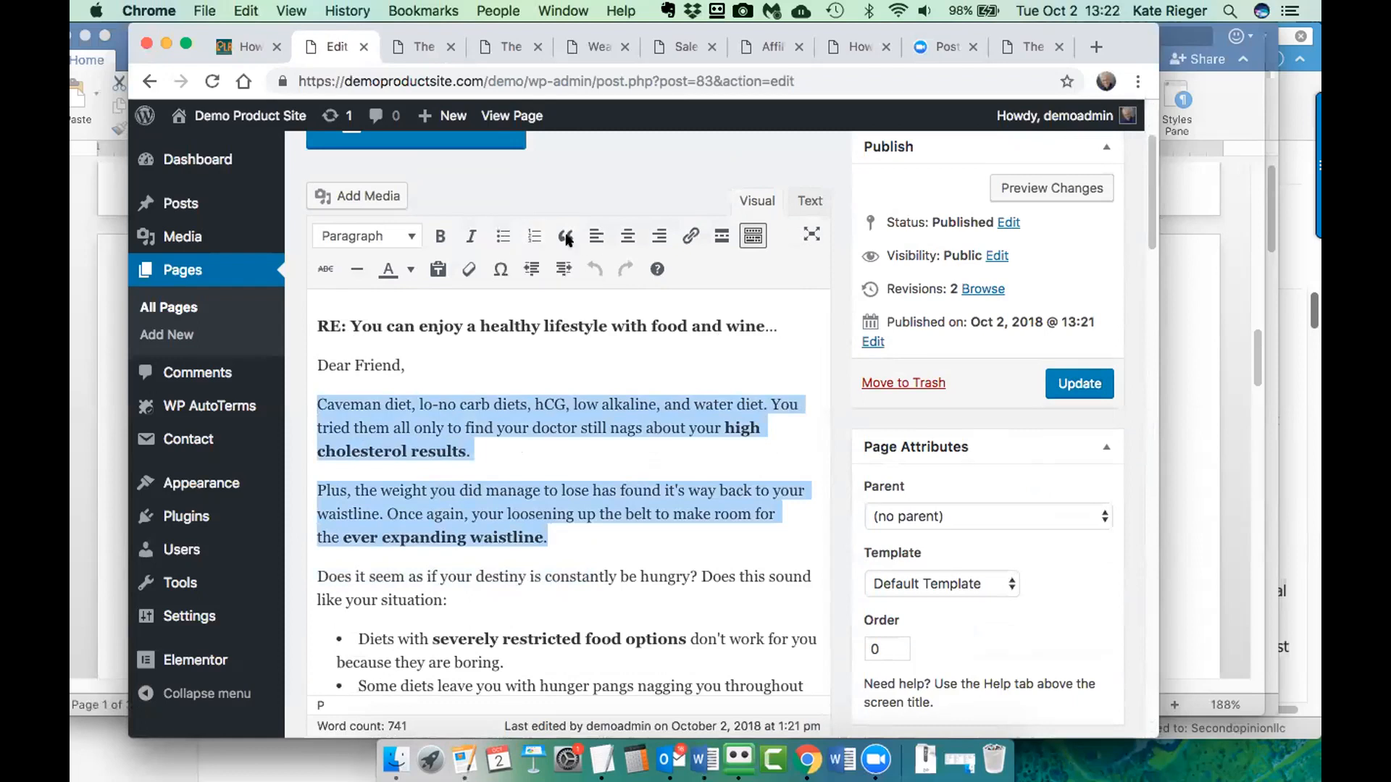
left_click(627, 236)
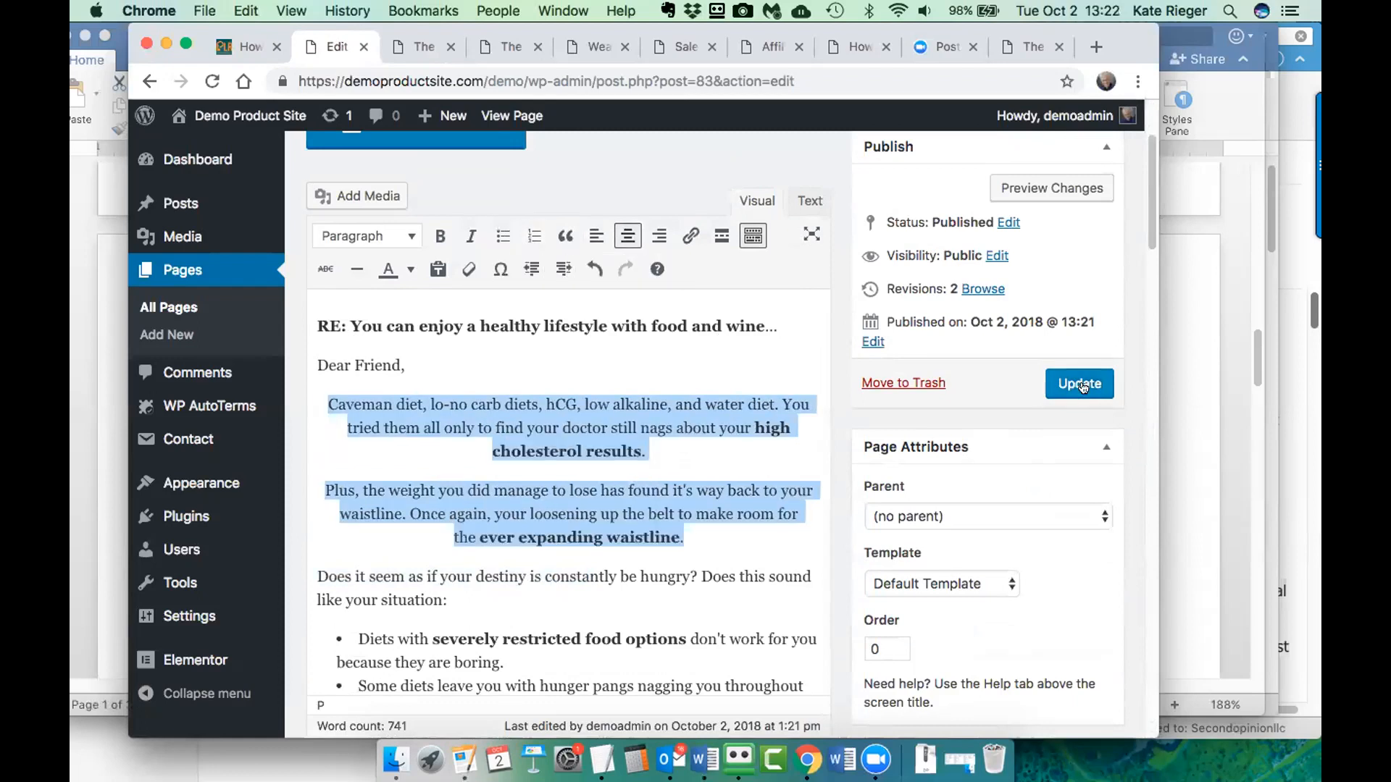
- Center the text from "Does it seem as if your destiny" through "symptoms of heart disease", including the bullets, and update the page
scroll(675, 548, "down", 1)
scroll(675, 548, "down", 5)
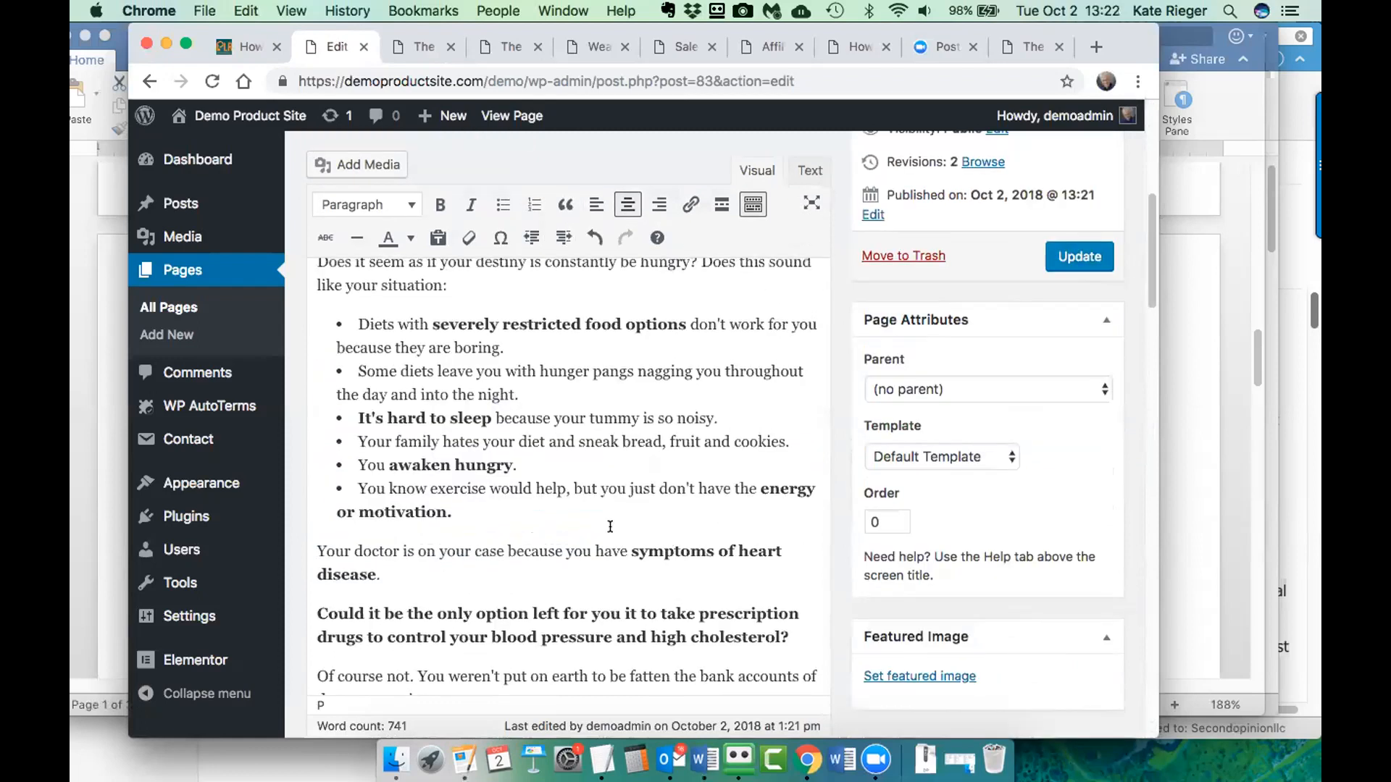
left_click_drag(357, 319, 458, 522)
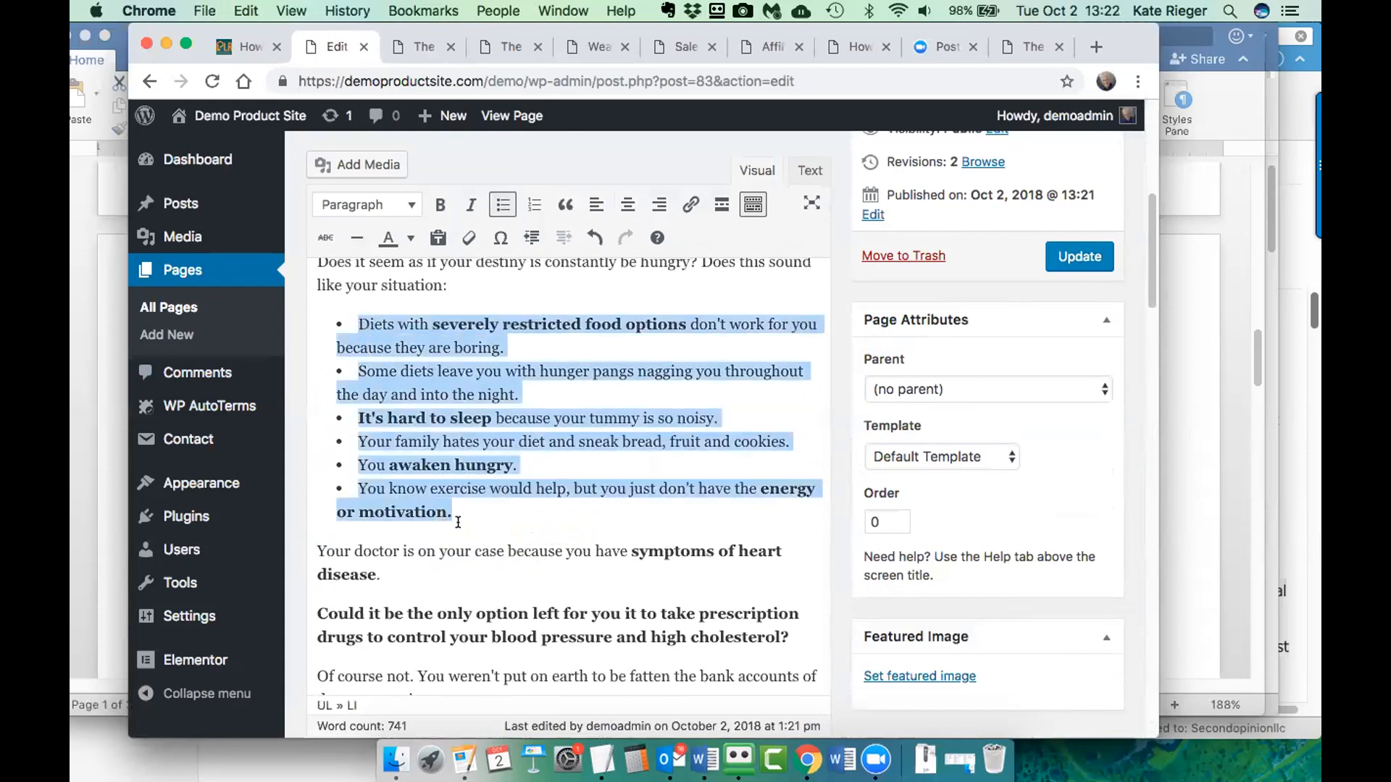
left_click(500, 287)
scroll(500, 290, "up", 2)
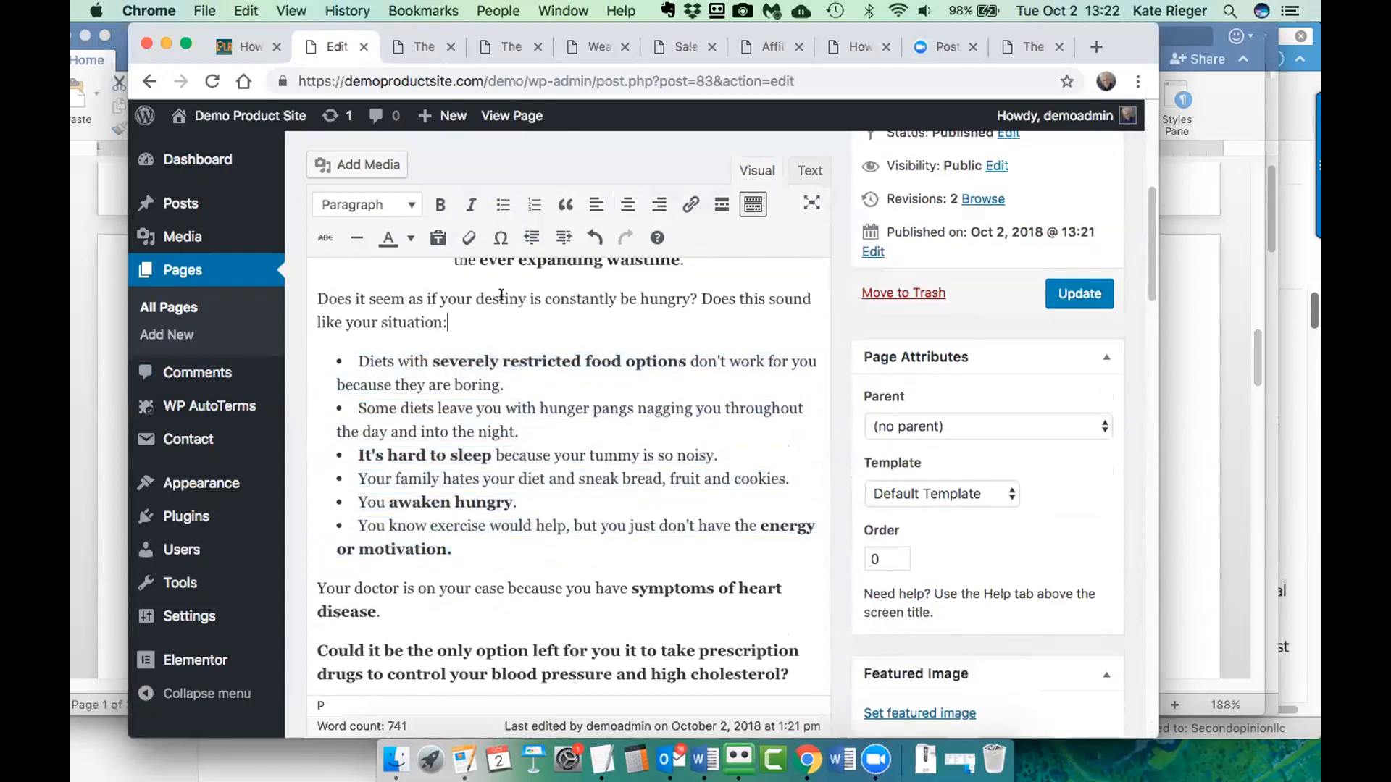
left_click_drag(317, 339, 478, 638)
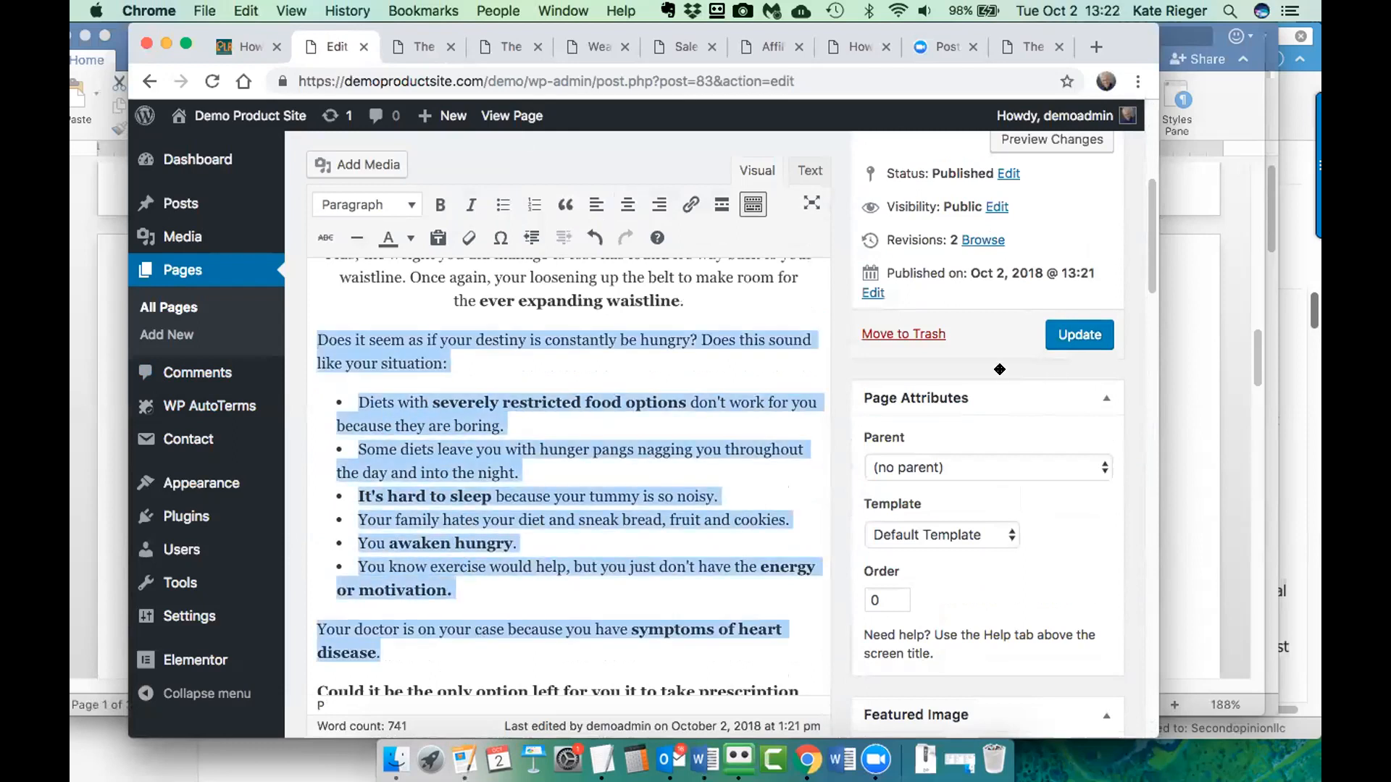
left_click(627, 205)
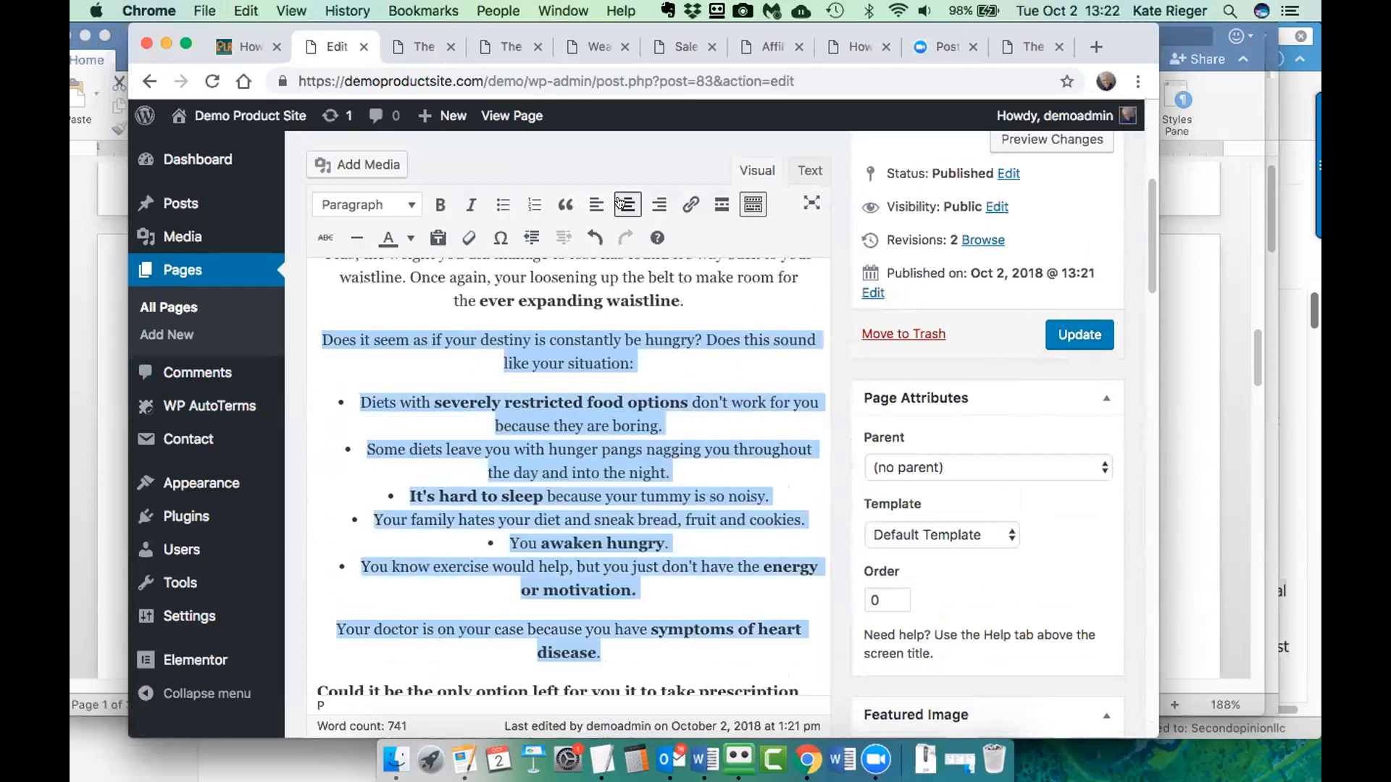
scroll(485, 560, "down", 5)
left_click(1061, 247)
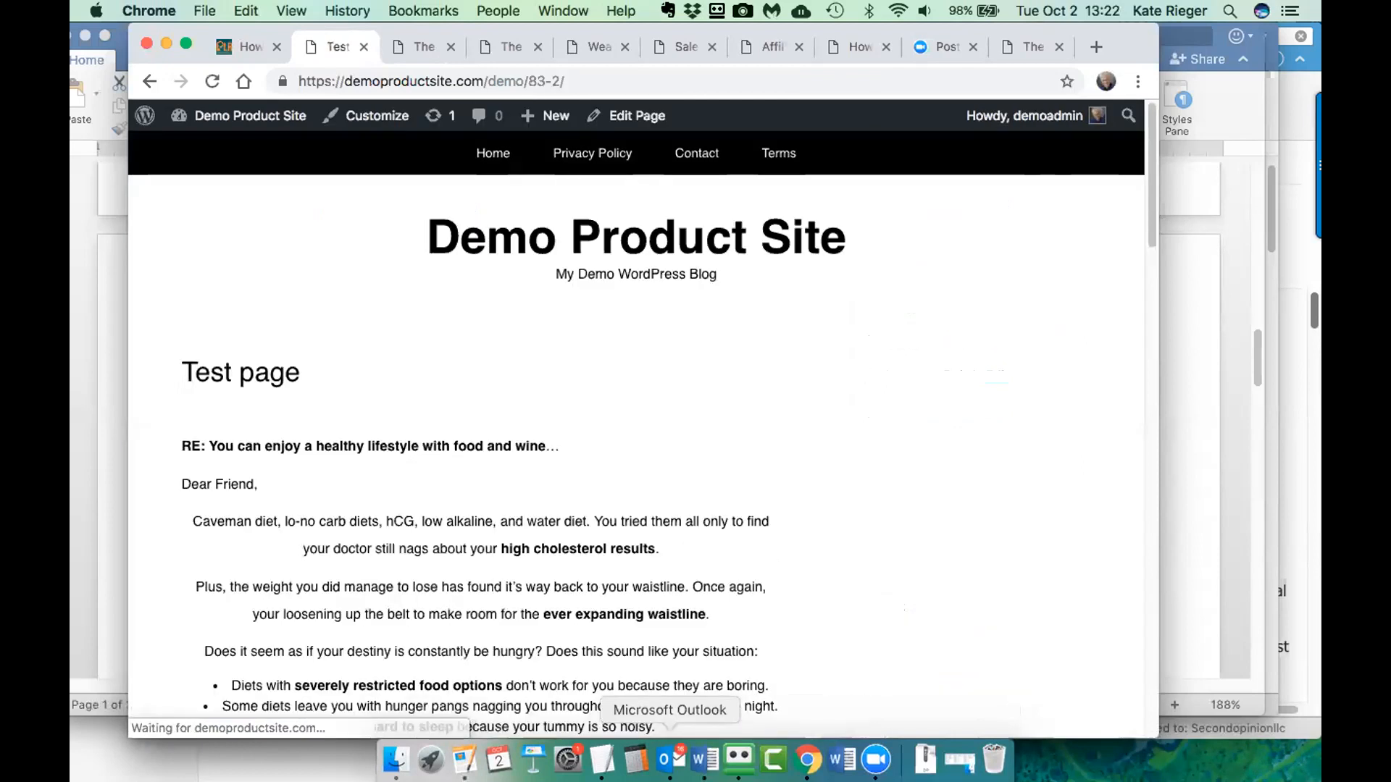
- View the alignment of the opening paragraphs and bullets on the published page, and reopen the page for editing
scroll(719, 549, "down", 10)
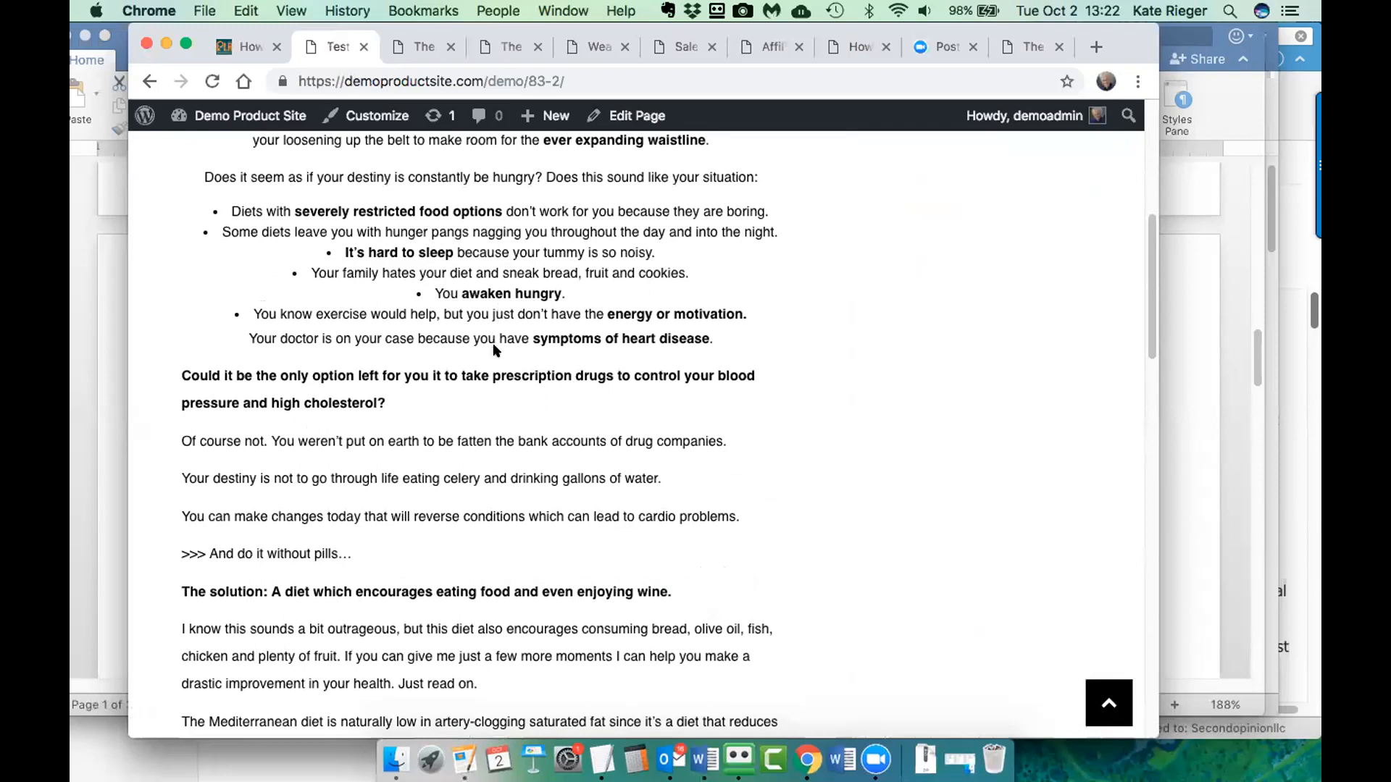
scroll(501, 402, "up", 1)
scroll(504, 406, "up", 4)
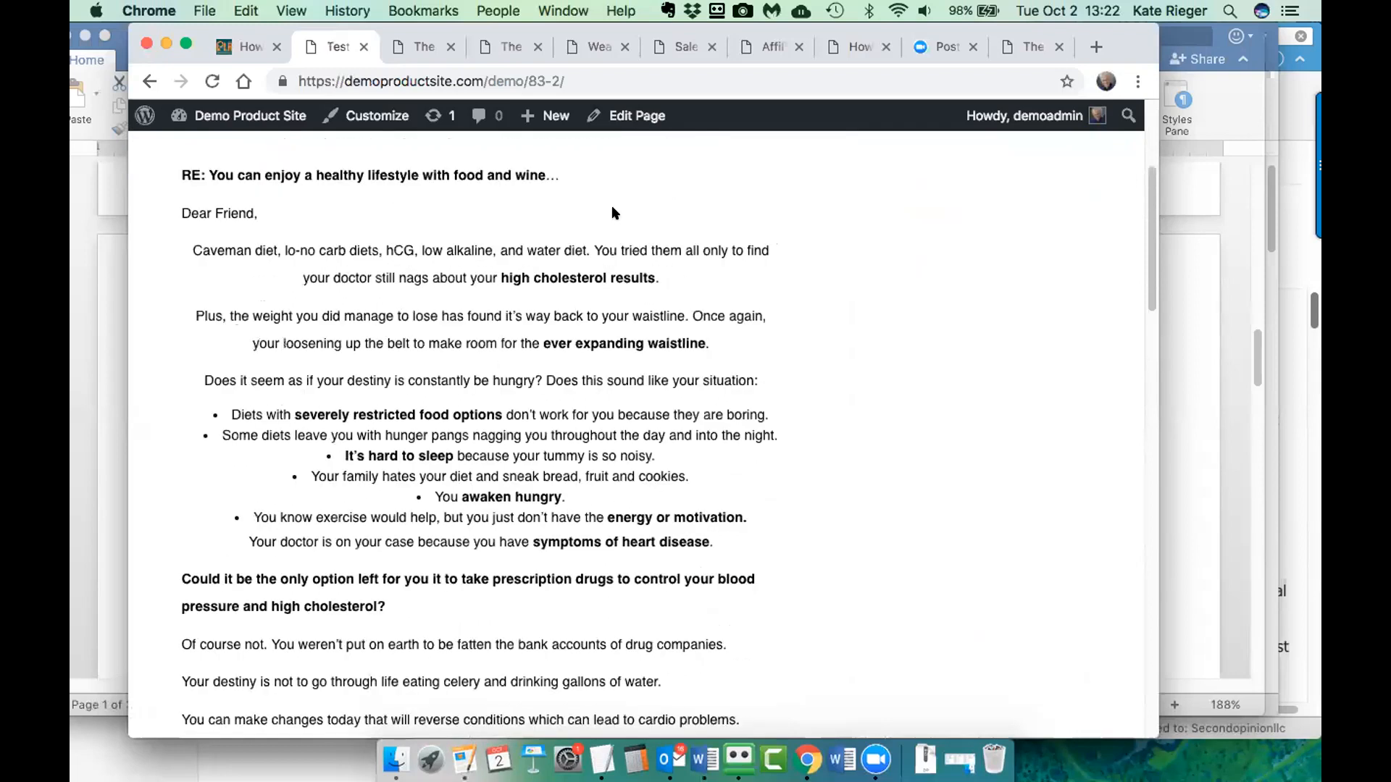
left_click(615, 115)
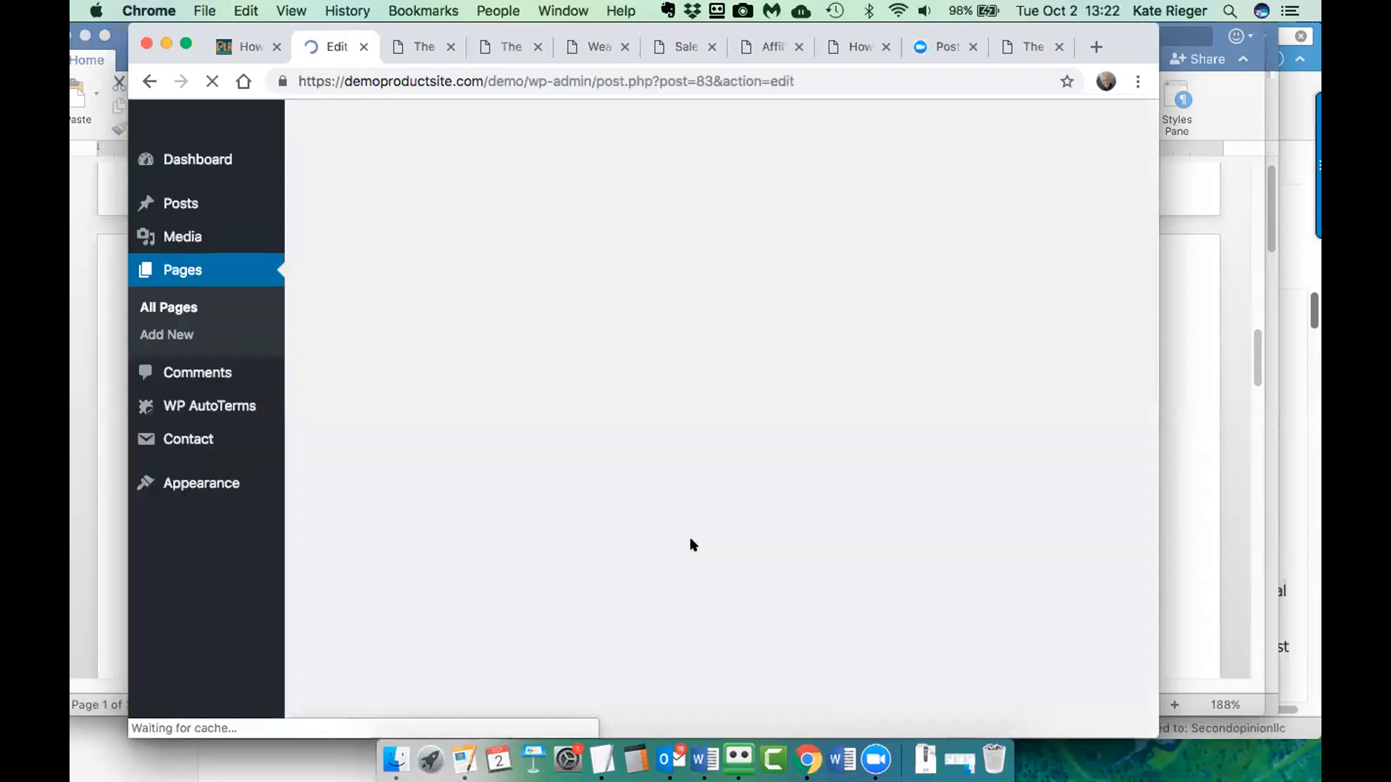
- Reapply bulleted-list formatting to the lines from "Does it seem as if your destiny" through "energy or motivation" and update the page
scroll(652, 547, "down", 5)
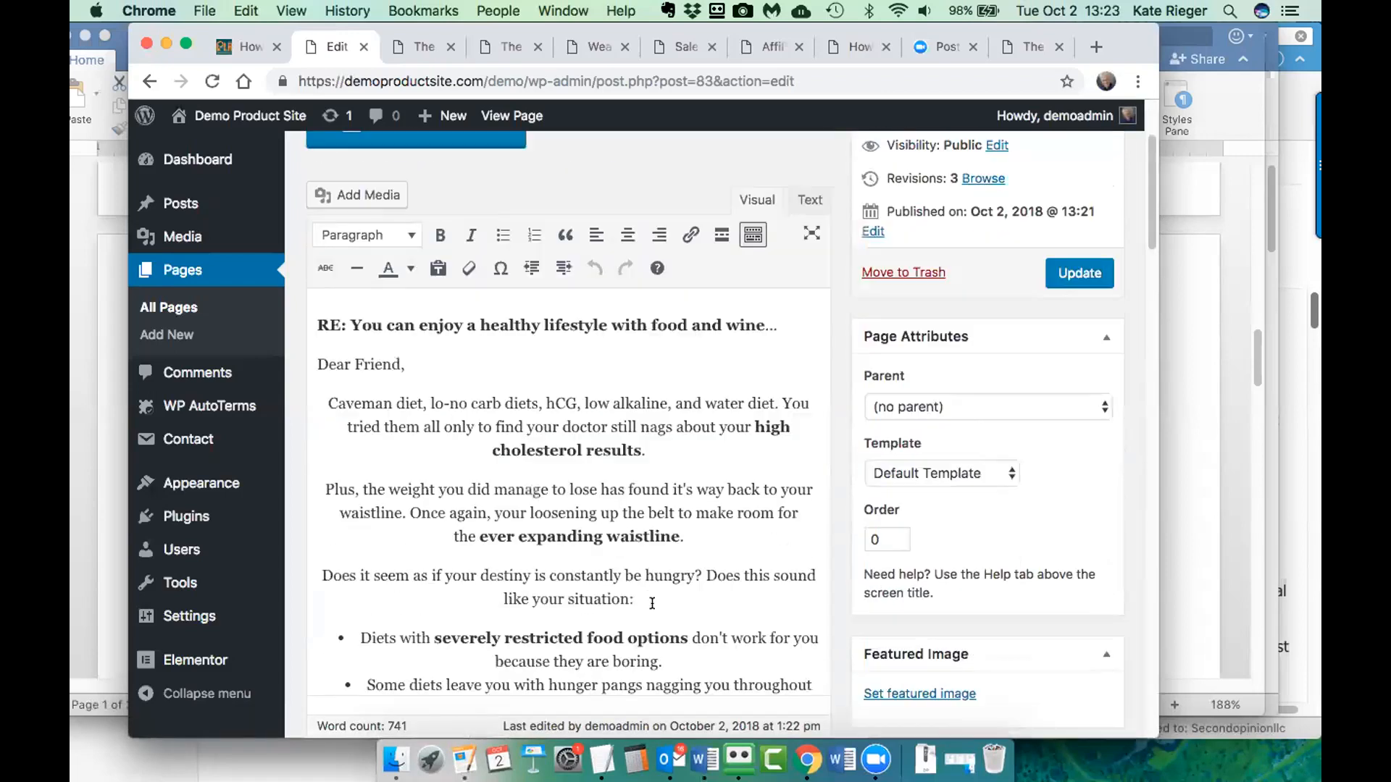
left_click_drag(360, 594, 668, 454)
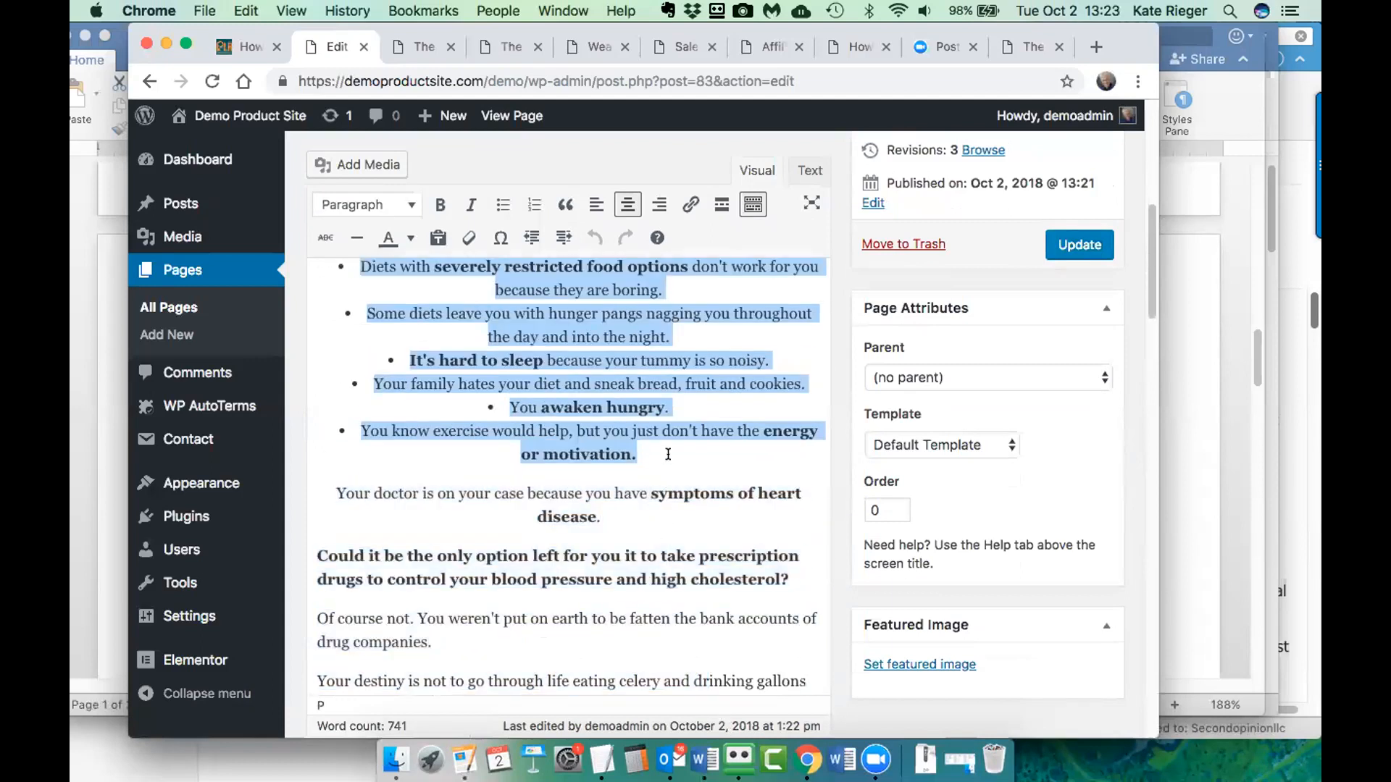
left_click(502, 205)
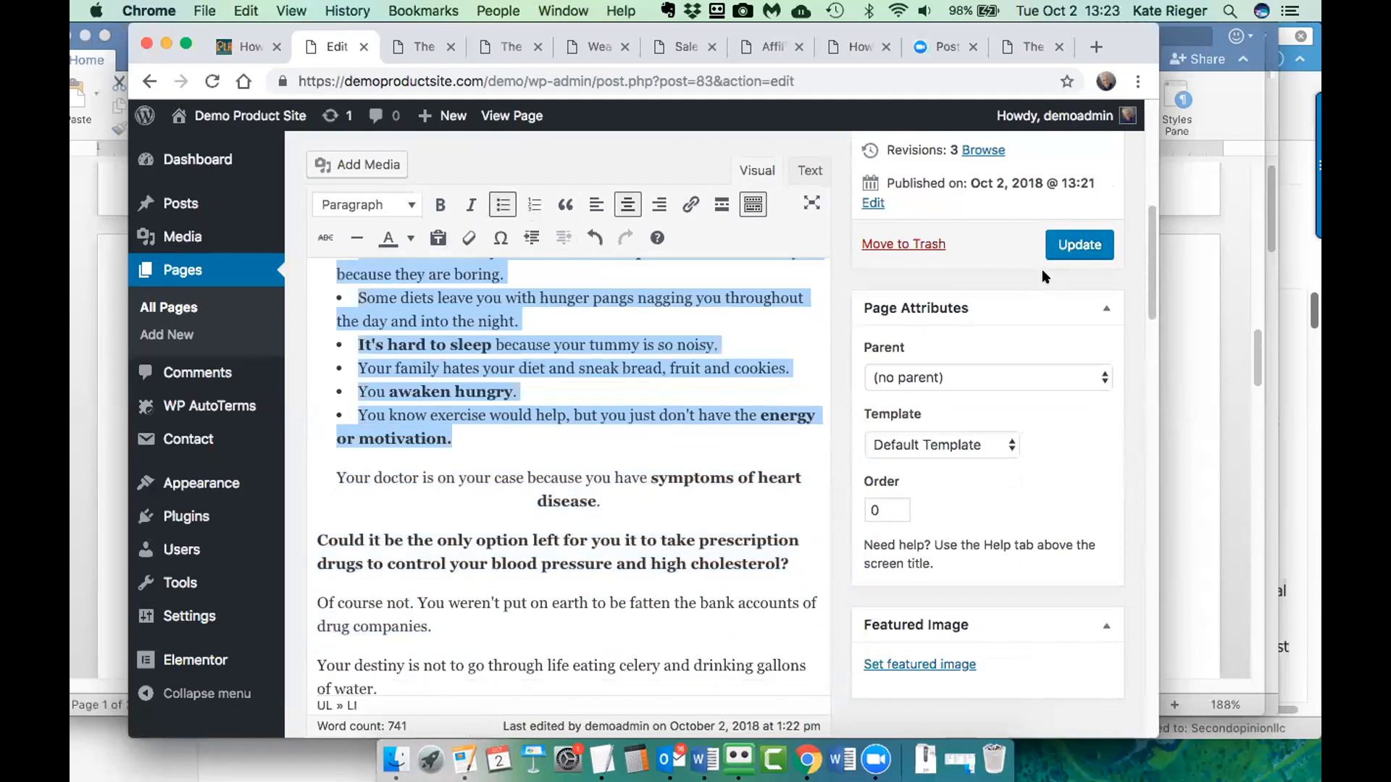
left_click(1052, 249)
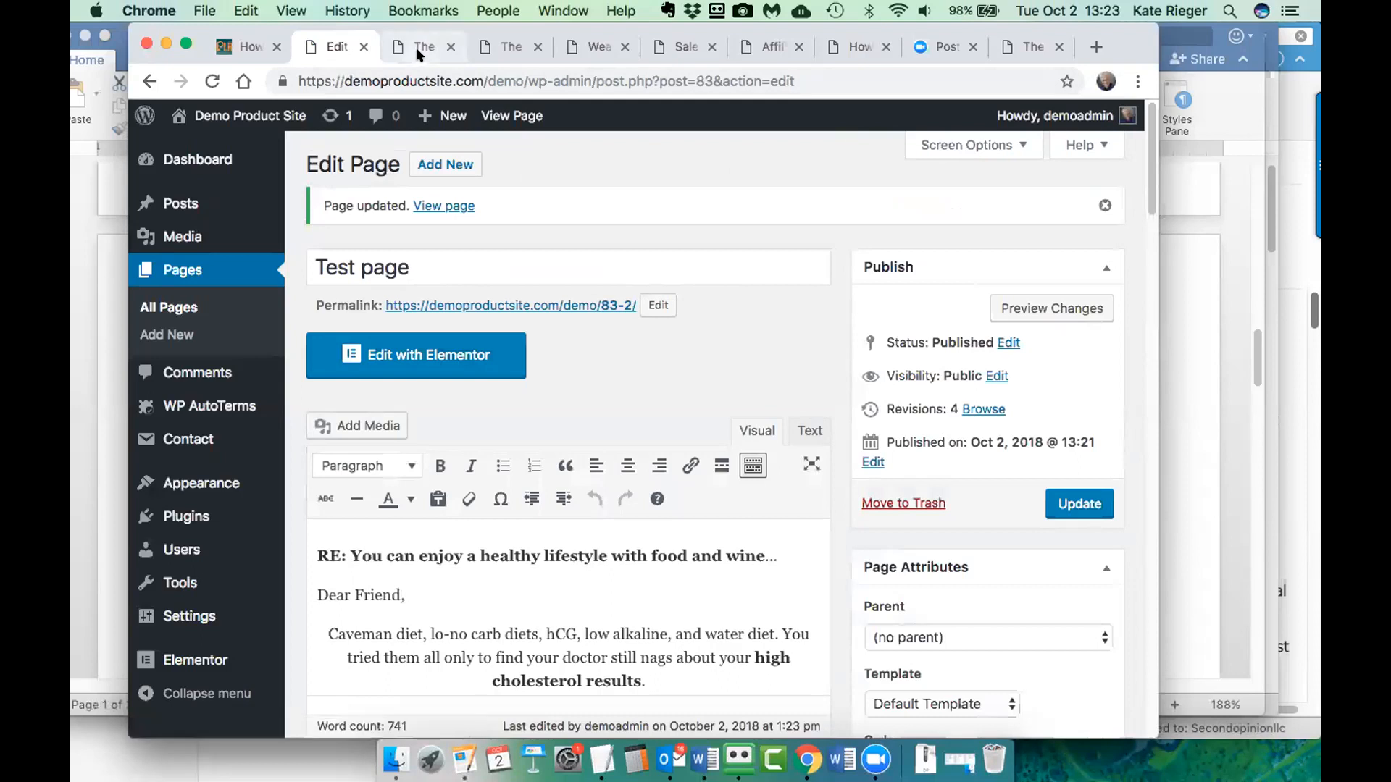
- View the published page and examine the layout of the bulleted list and surrounding paragraphs
left_click(443, 205)
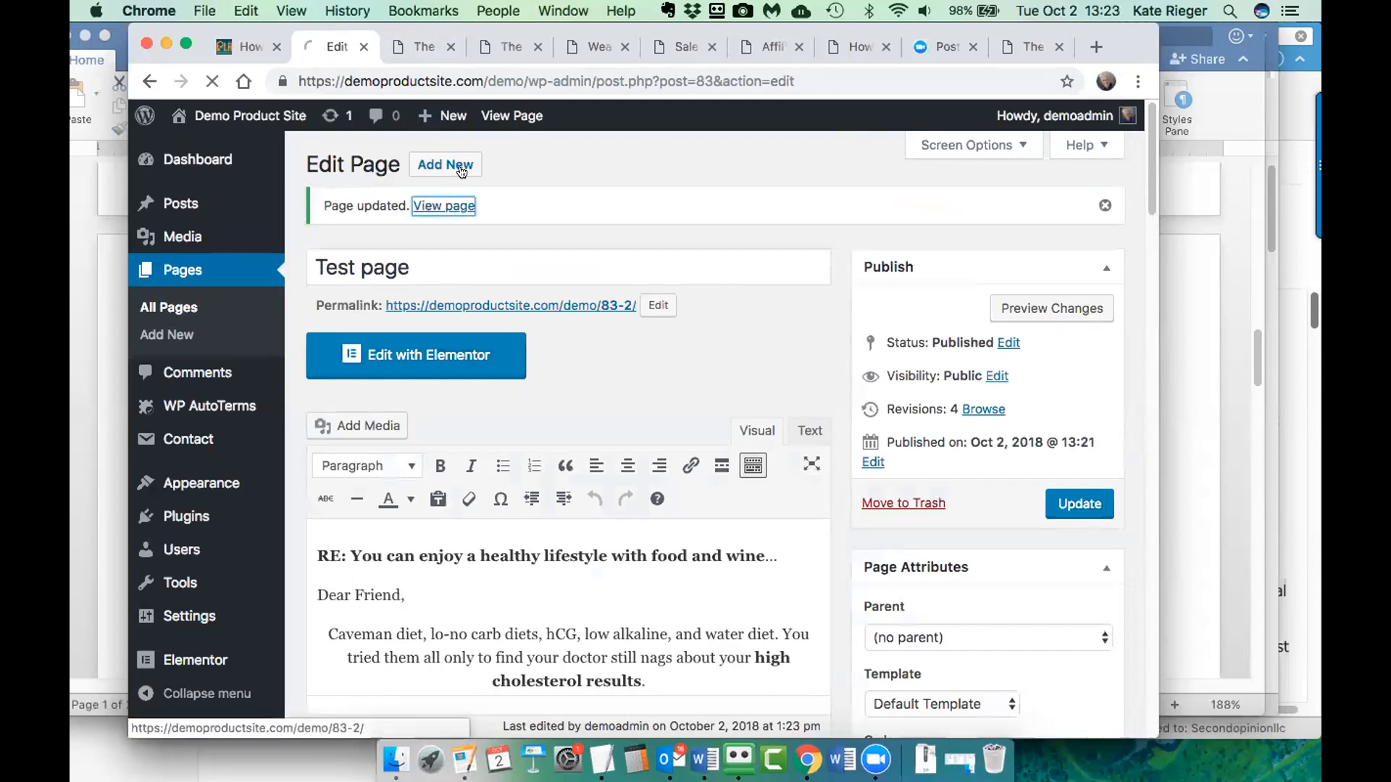
scroll(650, 313, "down", 3)
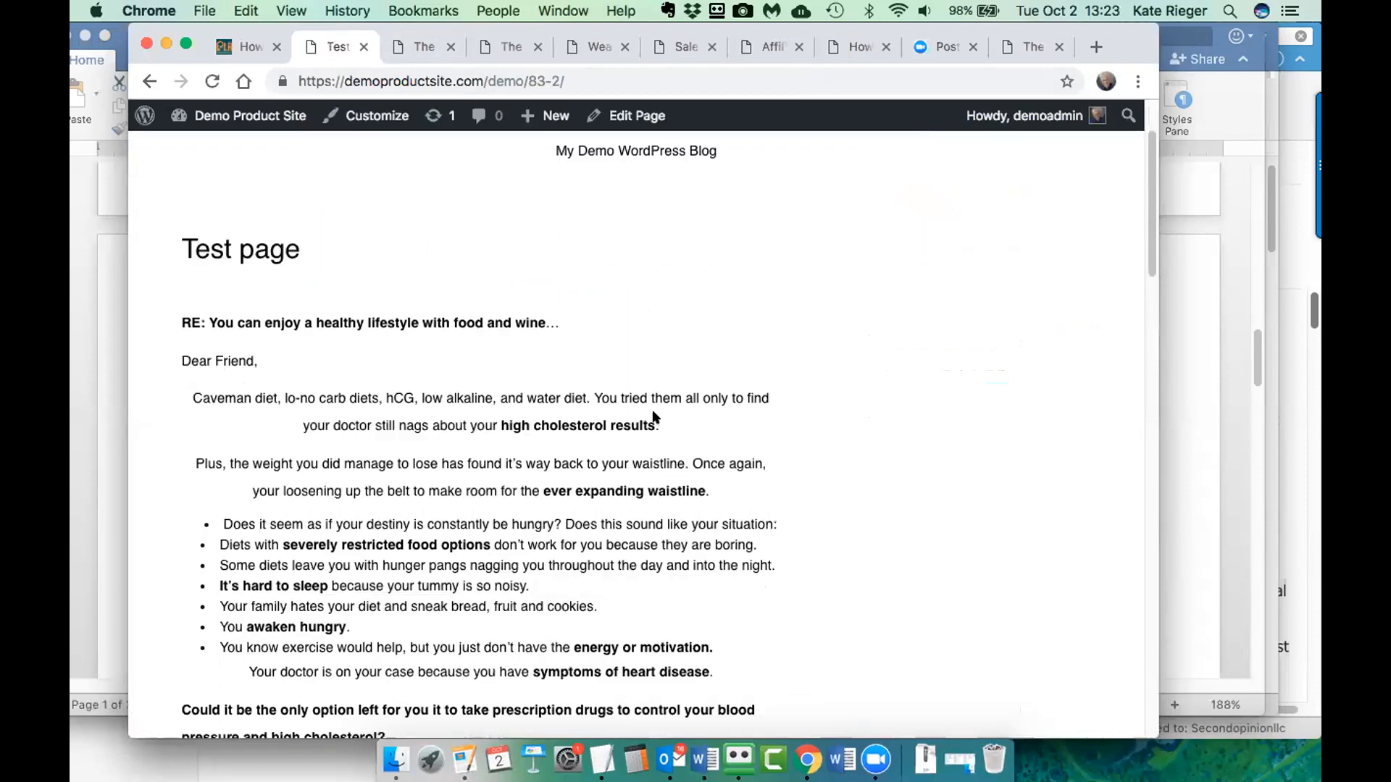
scroll(637, 416, "down", 2)
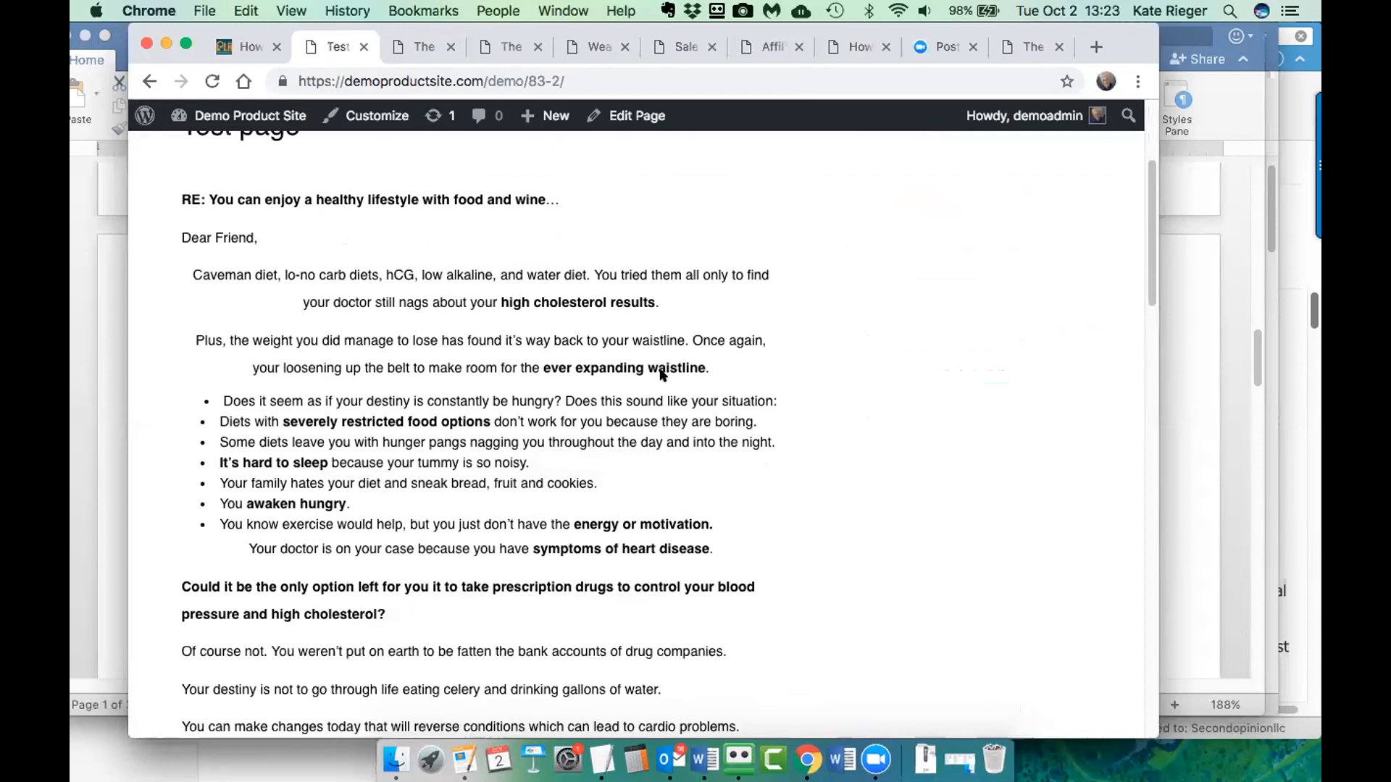
scroll(655, 369, "up", 1)
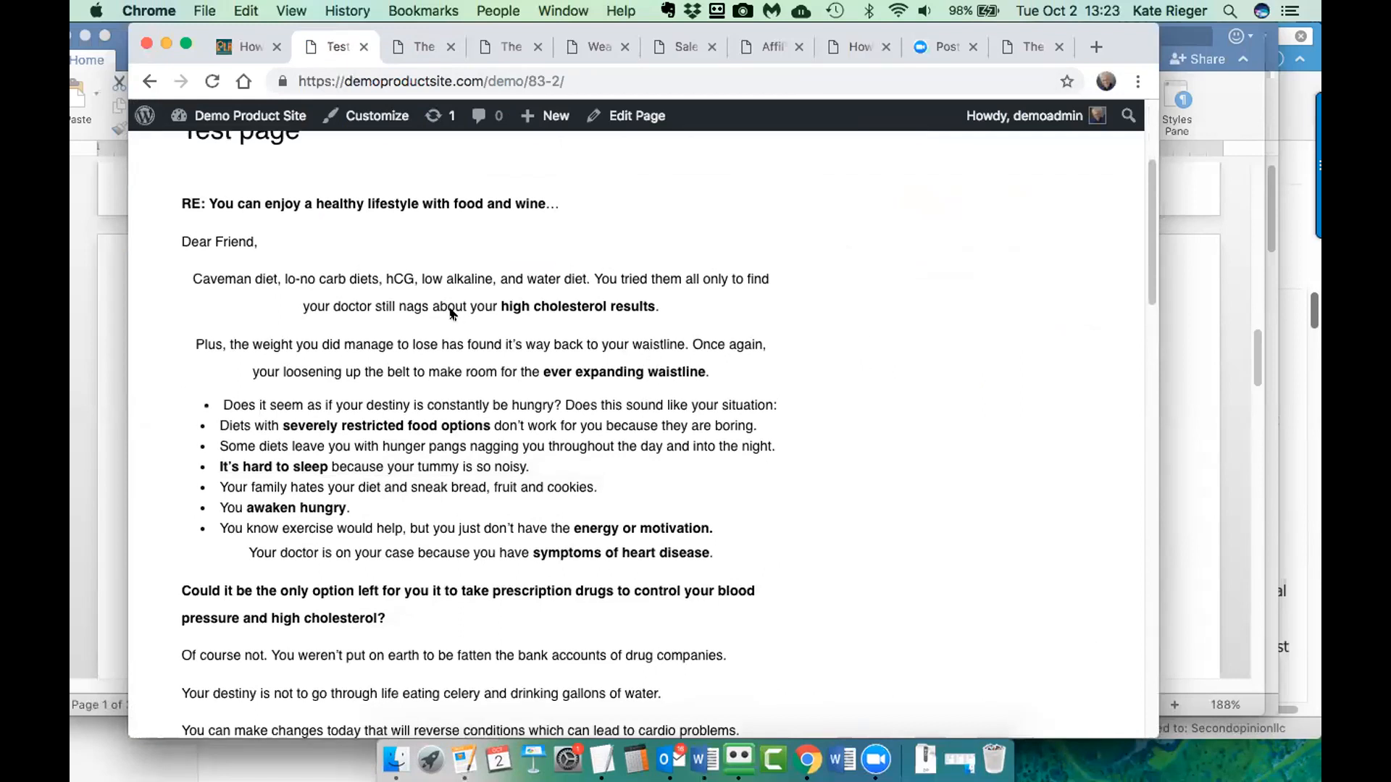
scroll(450, 313, "down", 3)
scroll(455, 311, "up", 3)
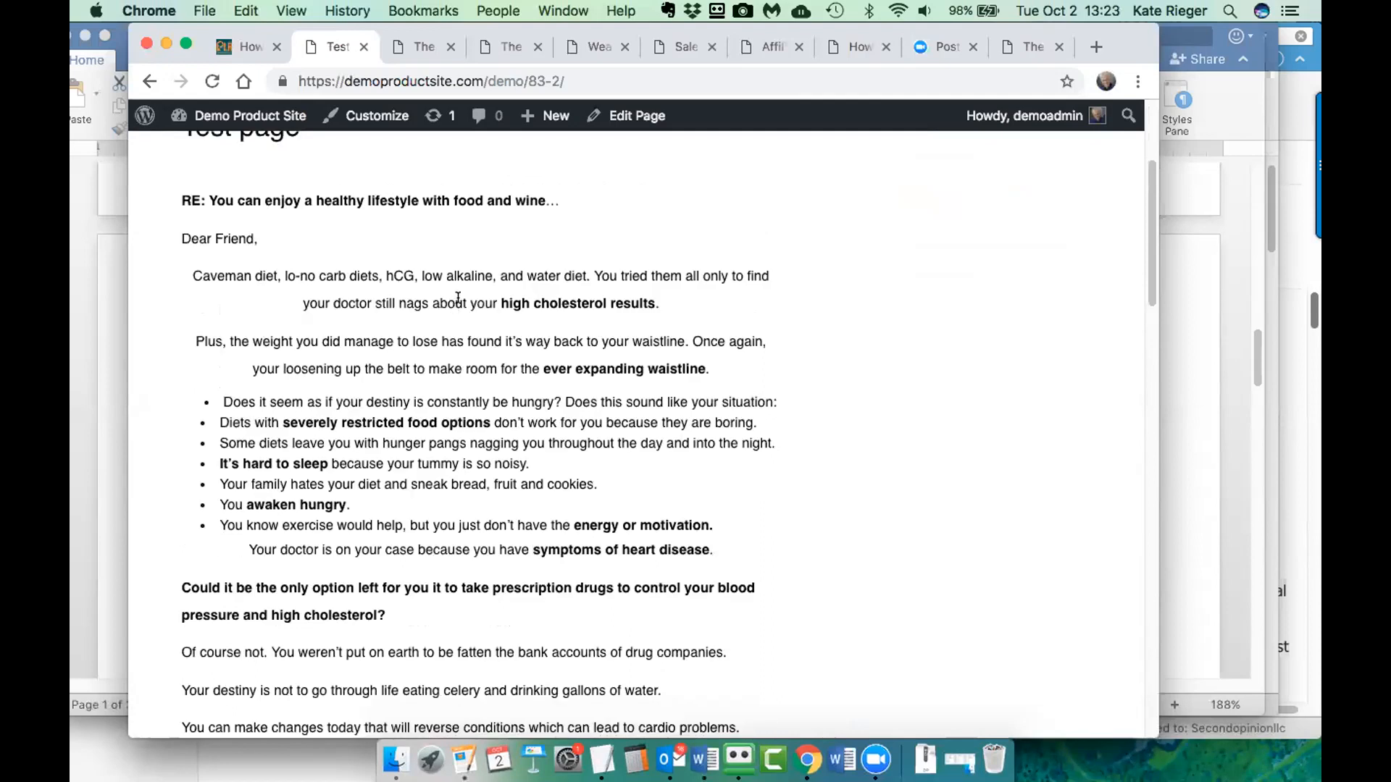
scroll(458, 299, "down", 2)
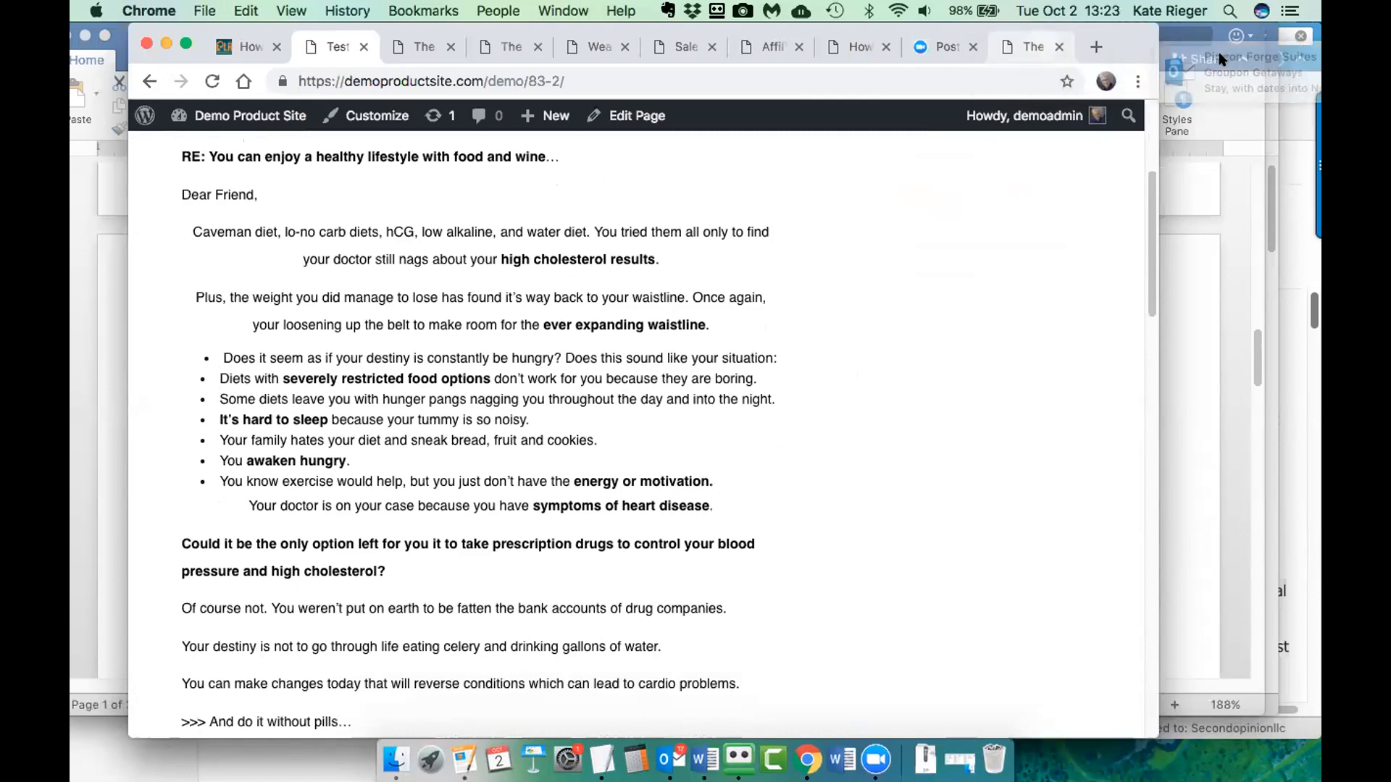
- Examine the "Test page" title and header area of the published page, and reopen the page for editing
scroll(770, 304, "up", 5)
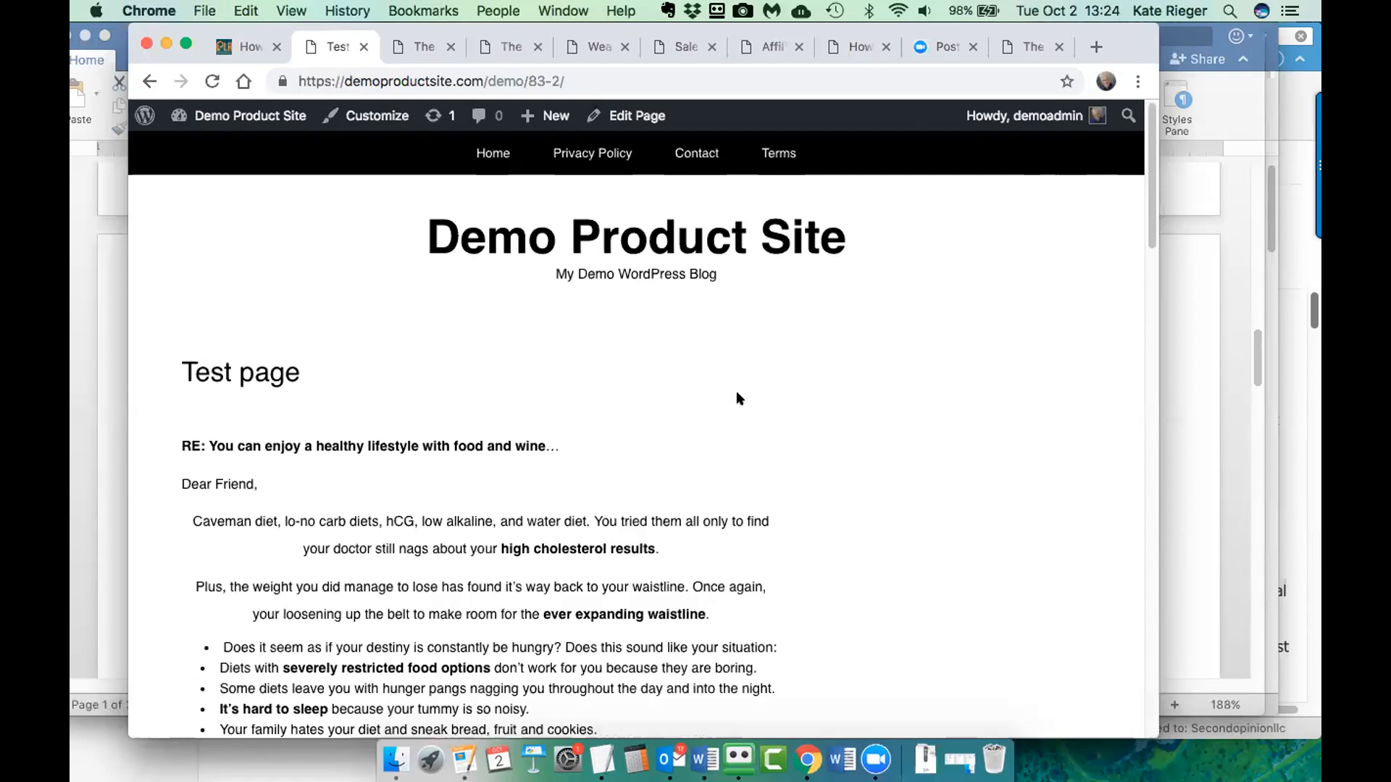
left_click_drag(298, 373, 180, 360)
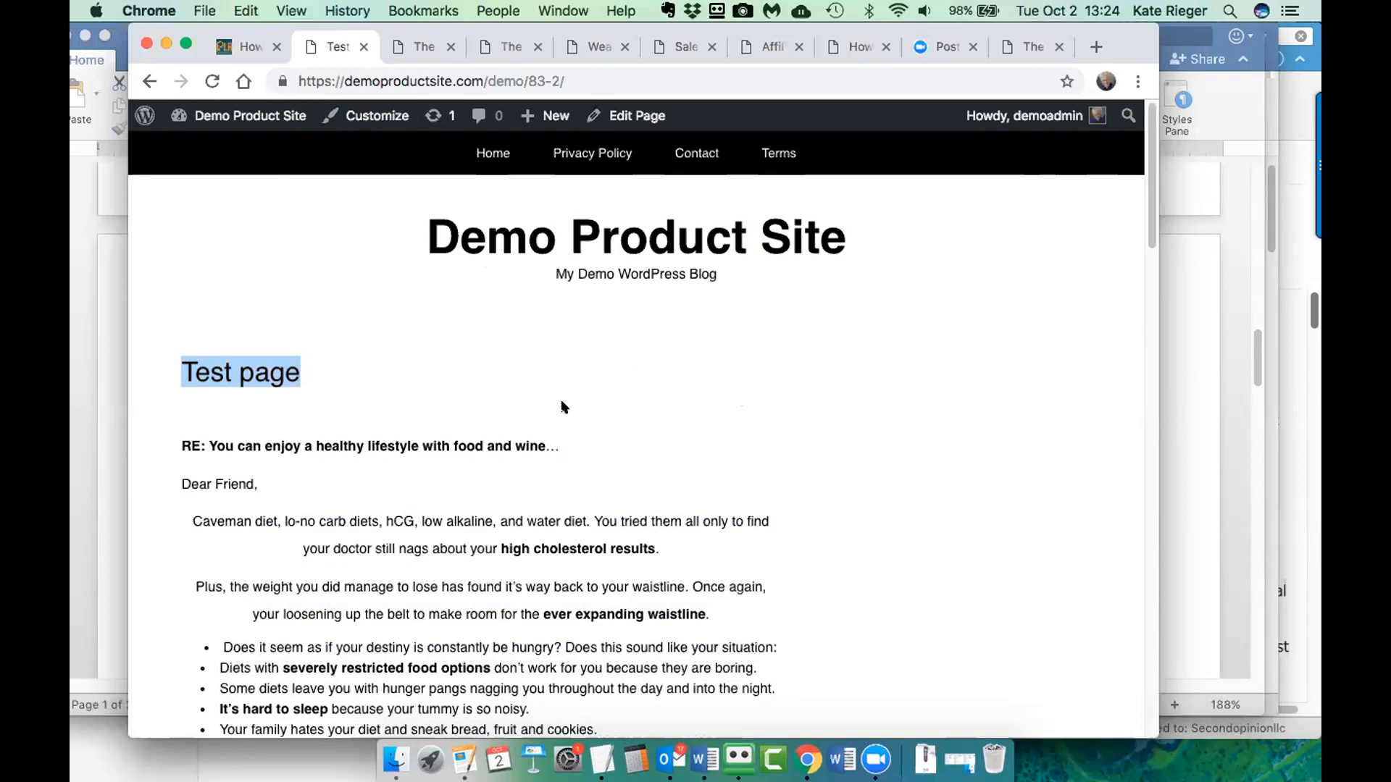
scroll(564, 405, "down", 5)
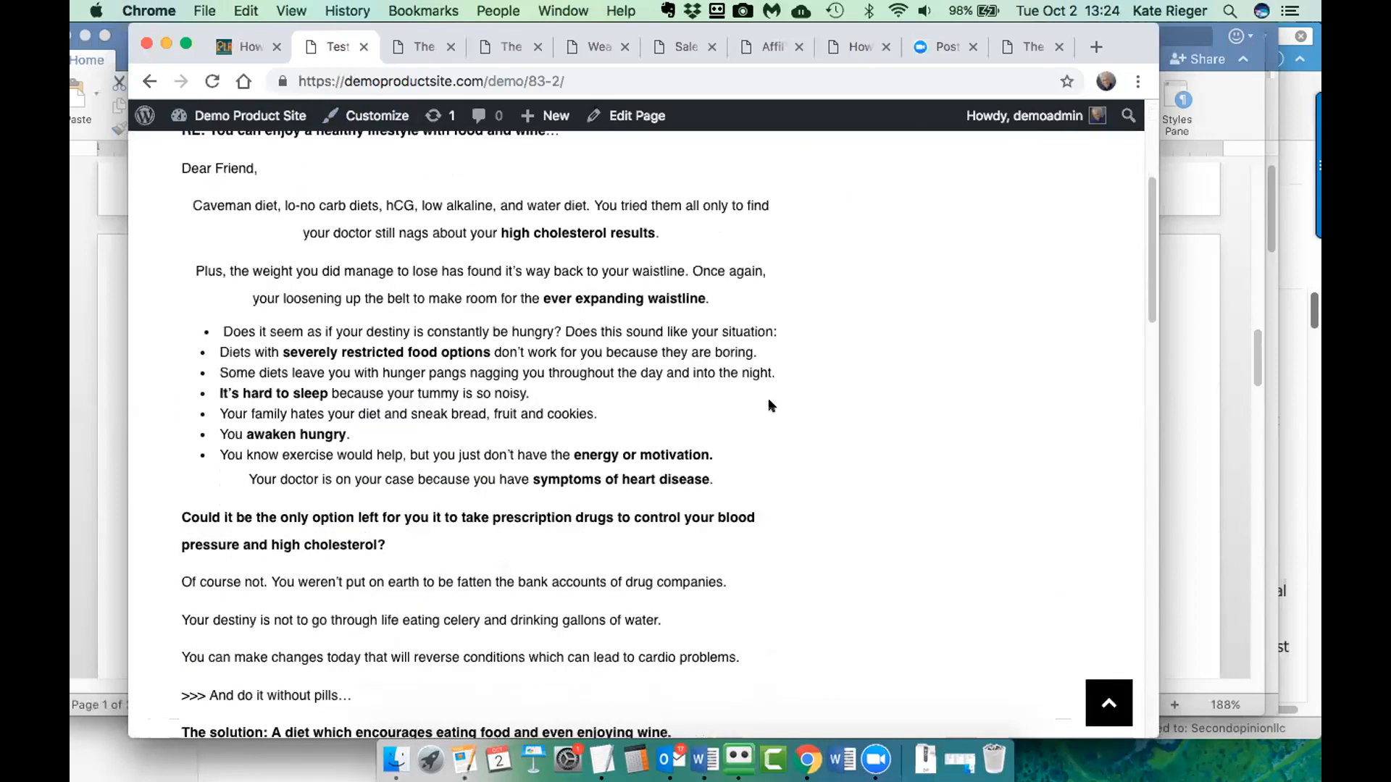
scroll(772, 391, "up", 5)
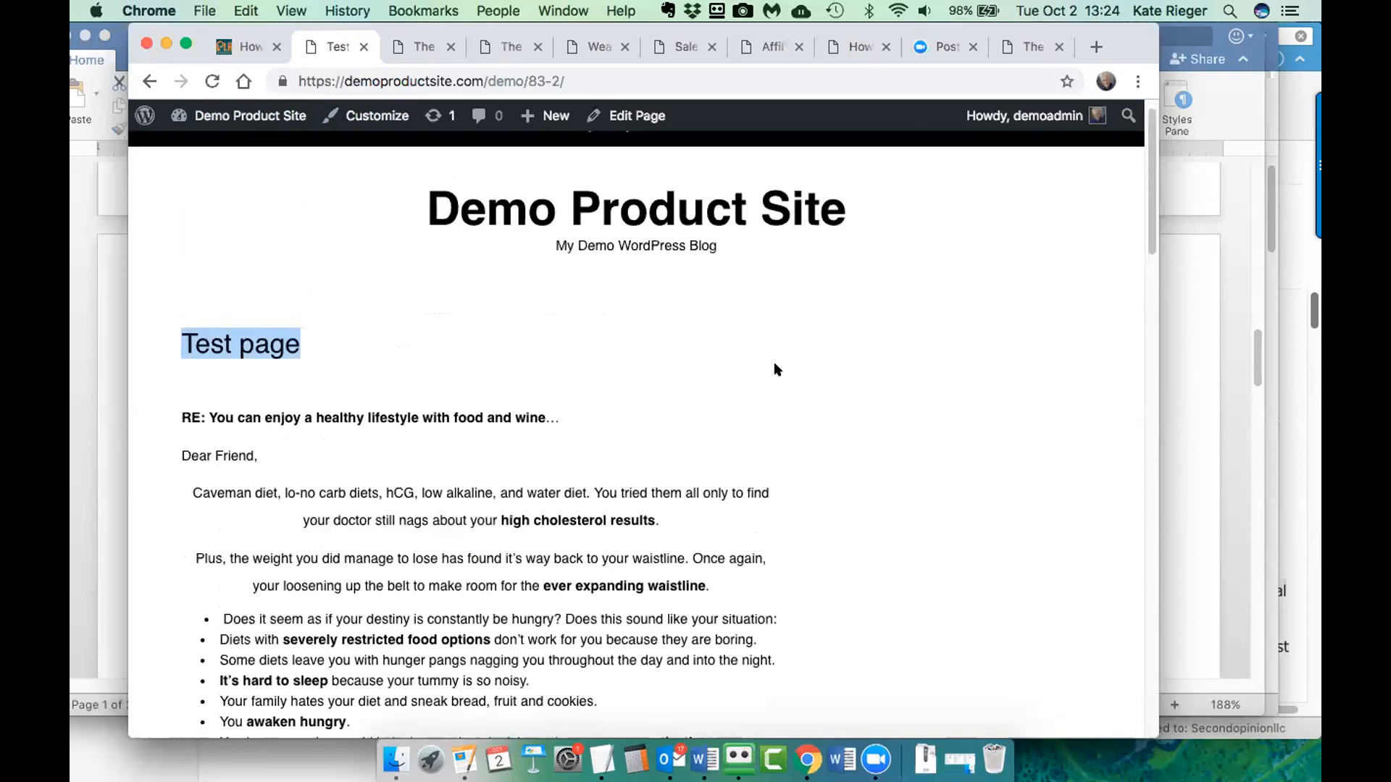
mouse_move(239, 117)
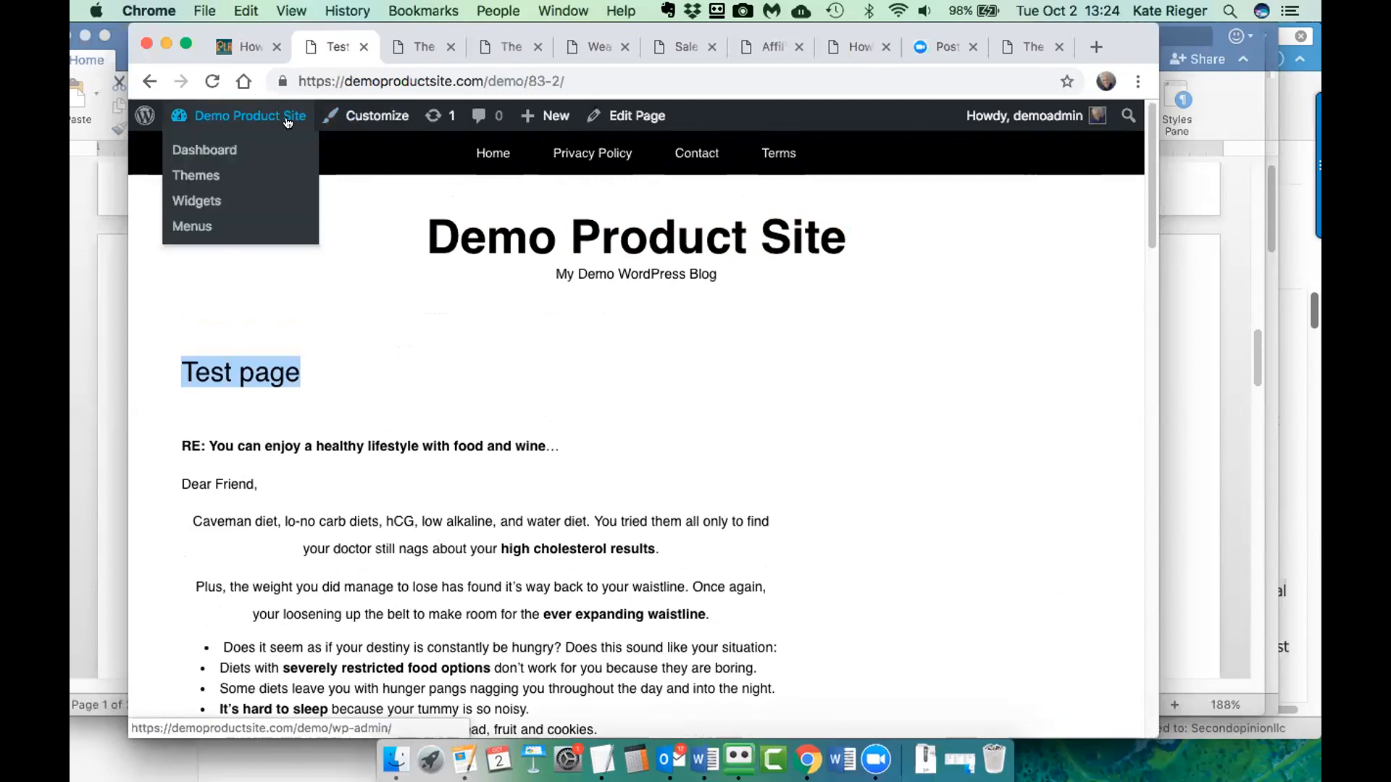
left_click(635, 116)
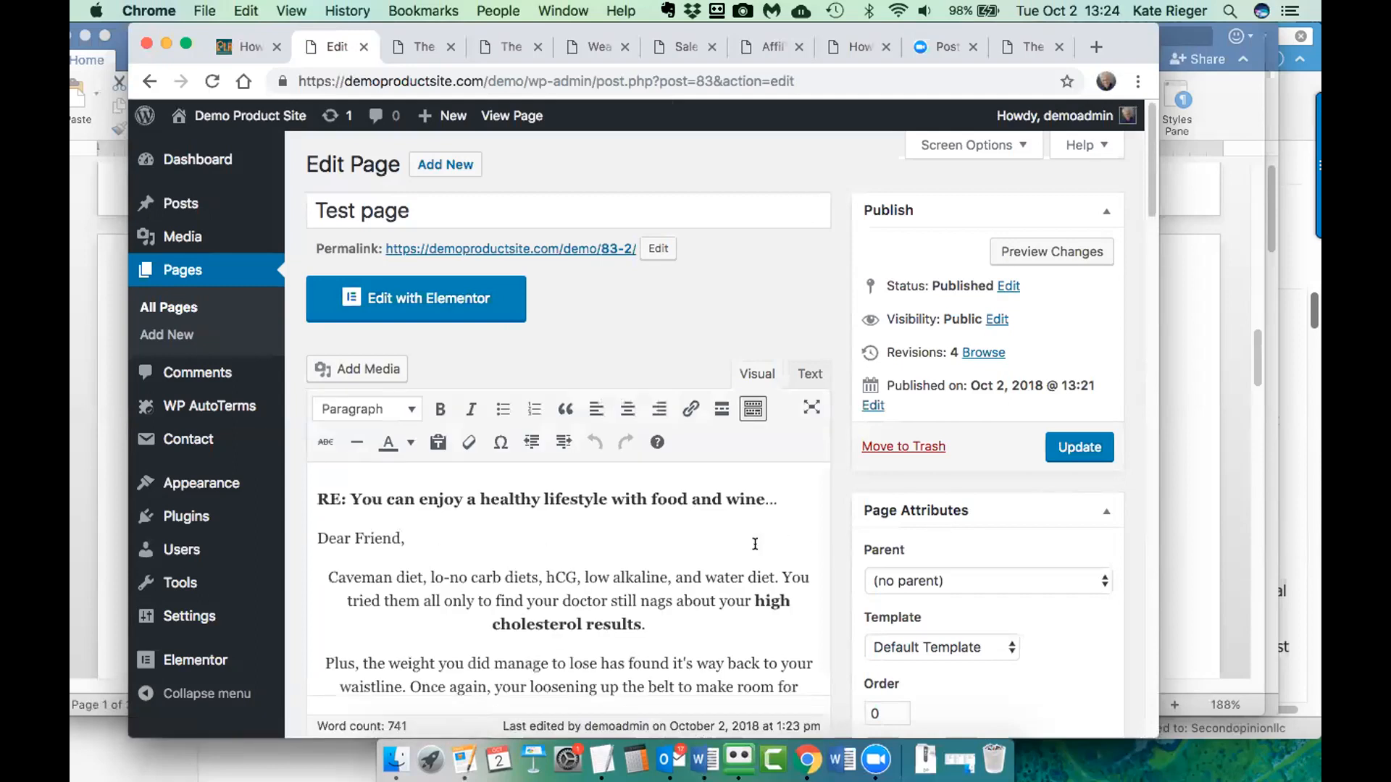
- Check the available page templates, keep Default Template selected and update the page
scroll(766, 541, "down", 10)
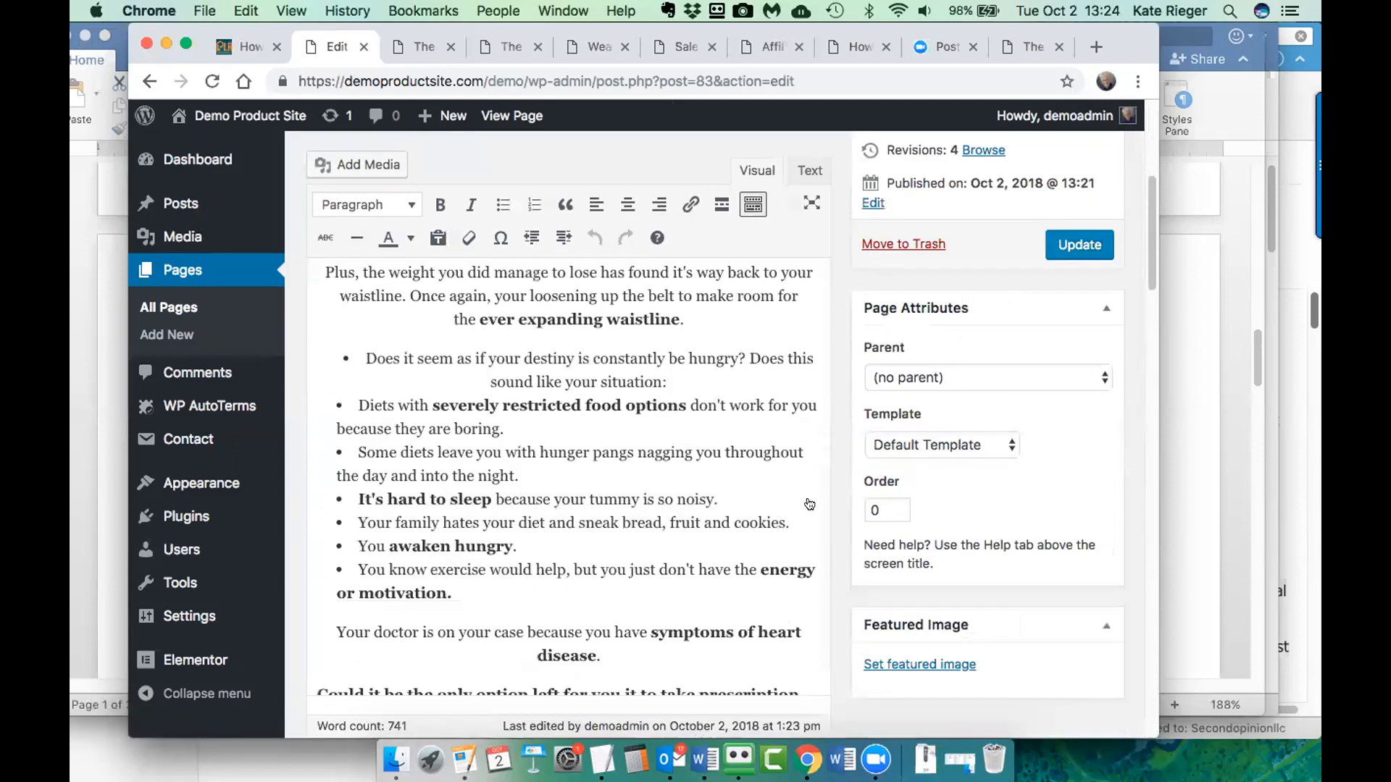
left_click(1012, 447)
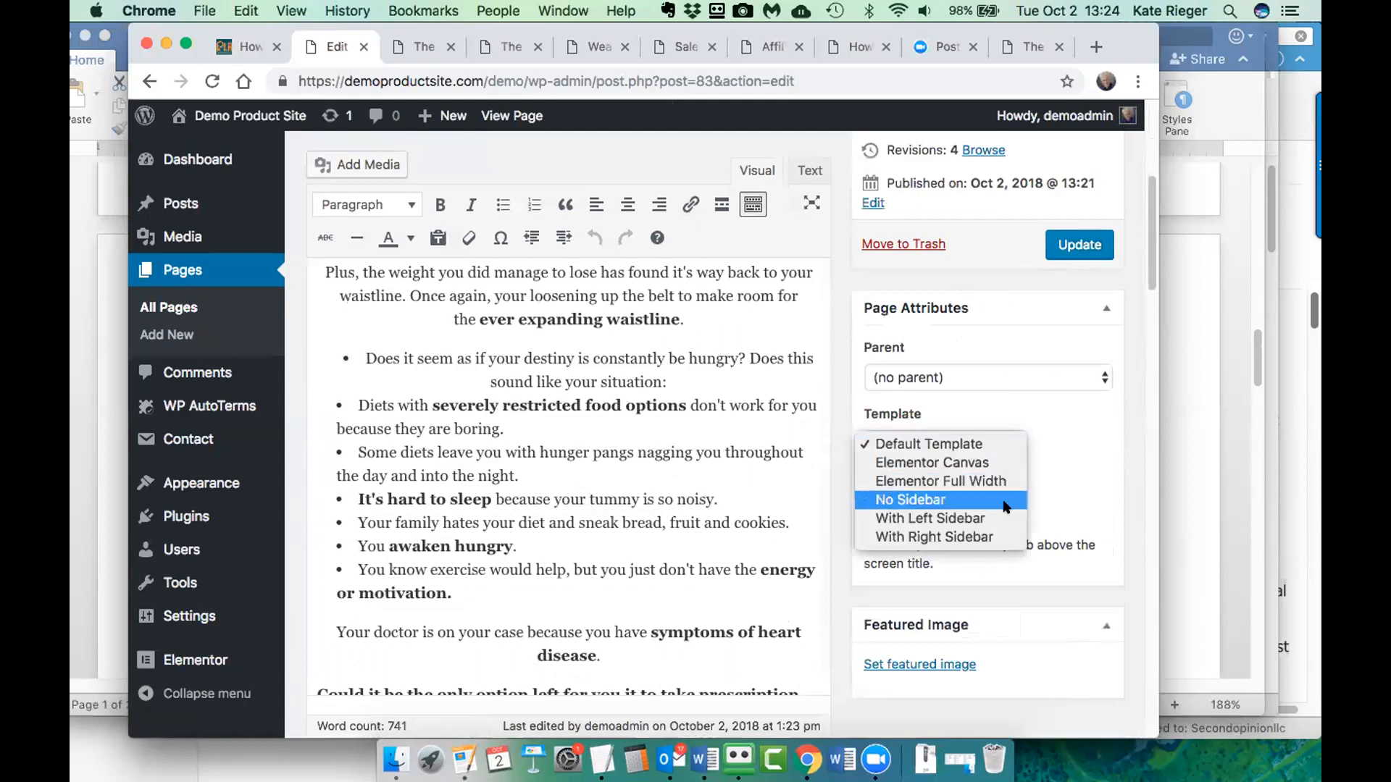
left_click(965, 444)
left_click(1059, 246)
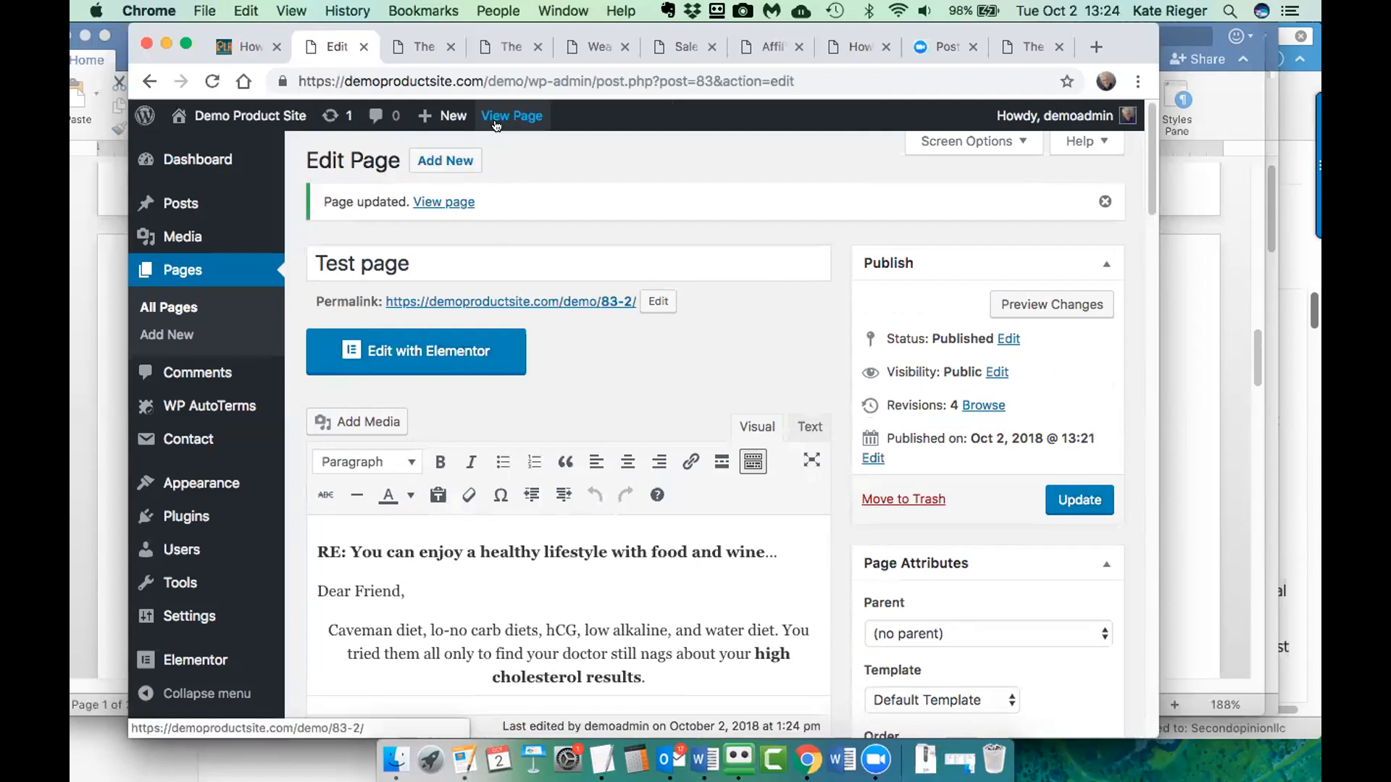
- View the updated published page and check the layout of its title, opening paragraphs and bulleted list
left_click(441, 203)
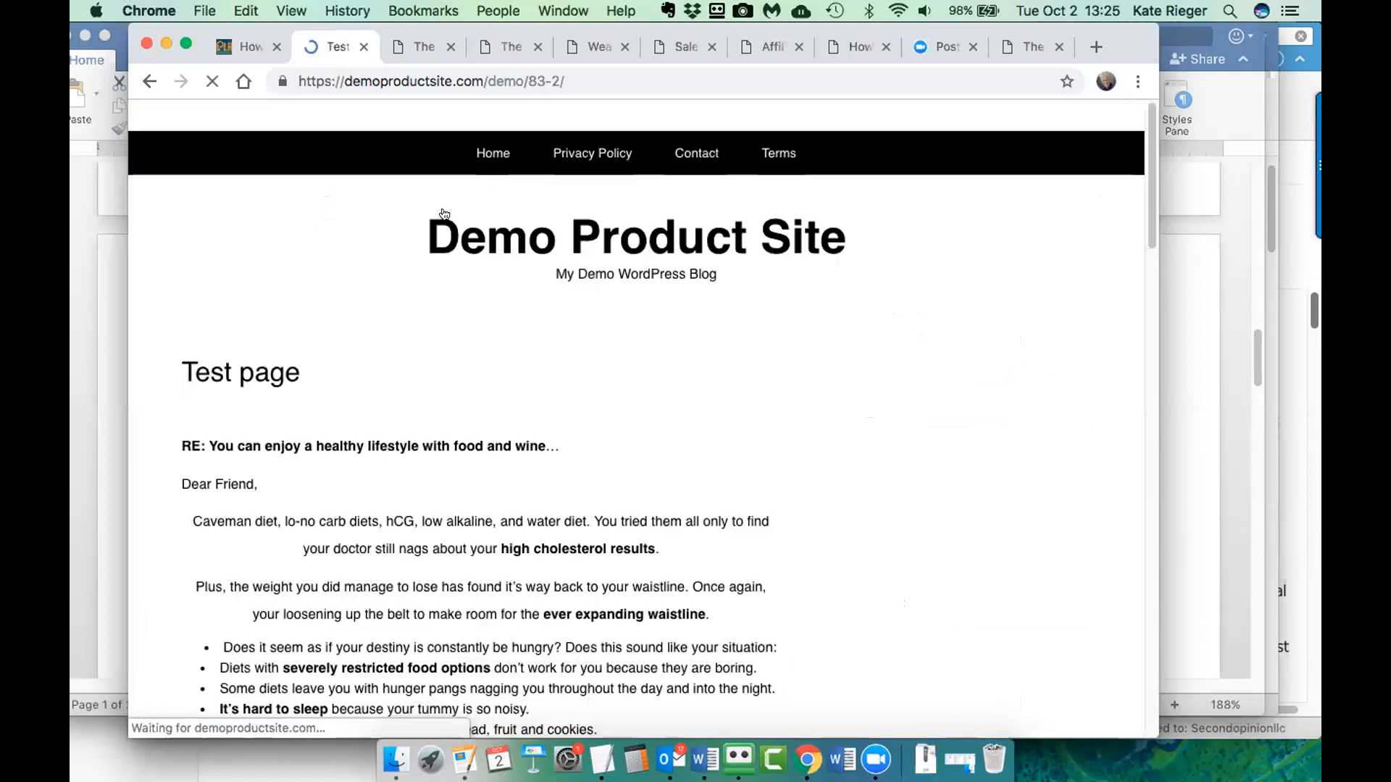
scroll(718, 423, "down", 6)
scroll(971, 425, "up", 4)
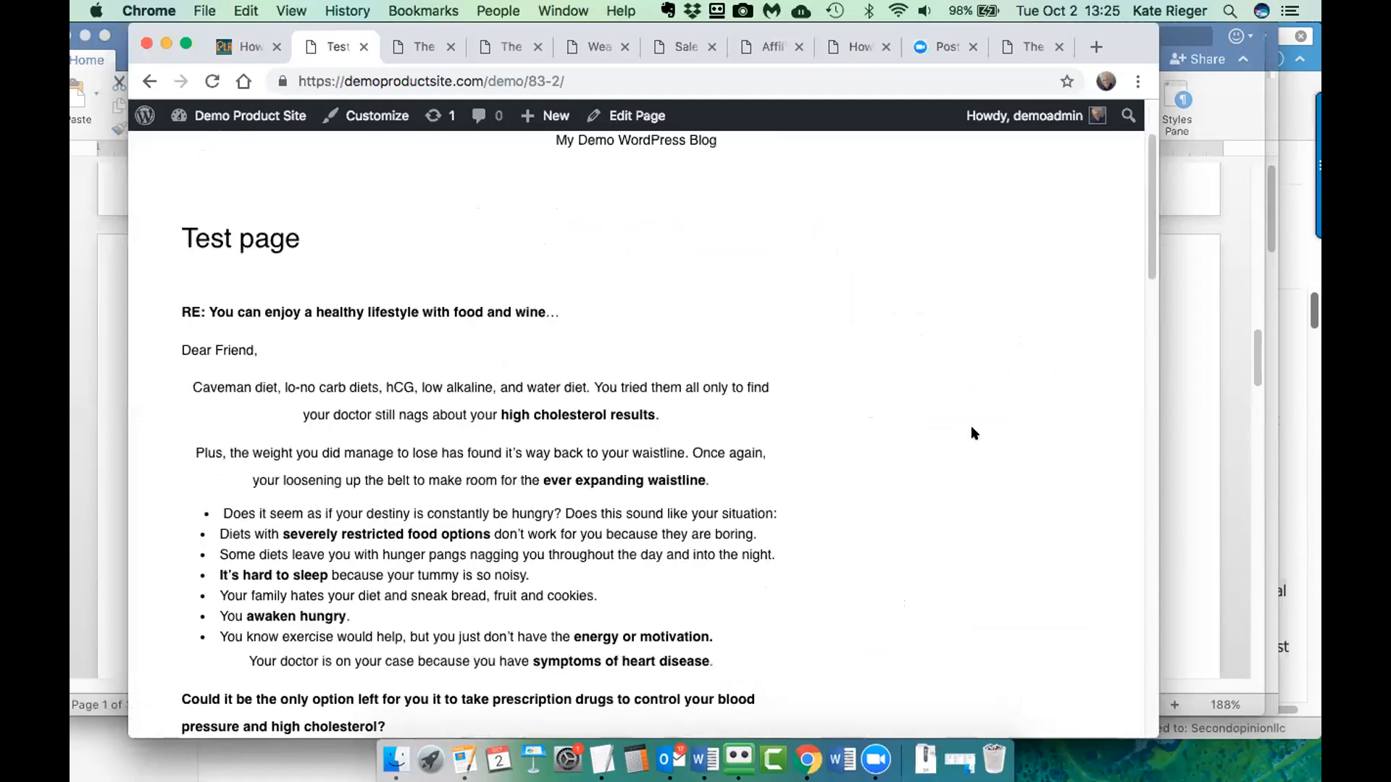
scroll(932, 366, "up", 1)
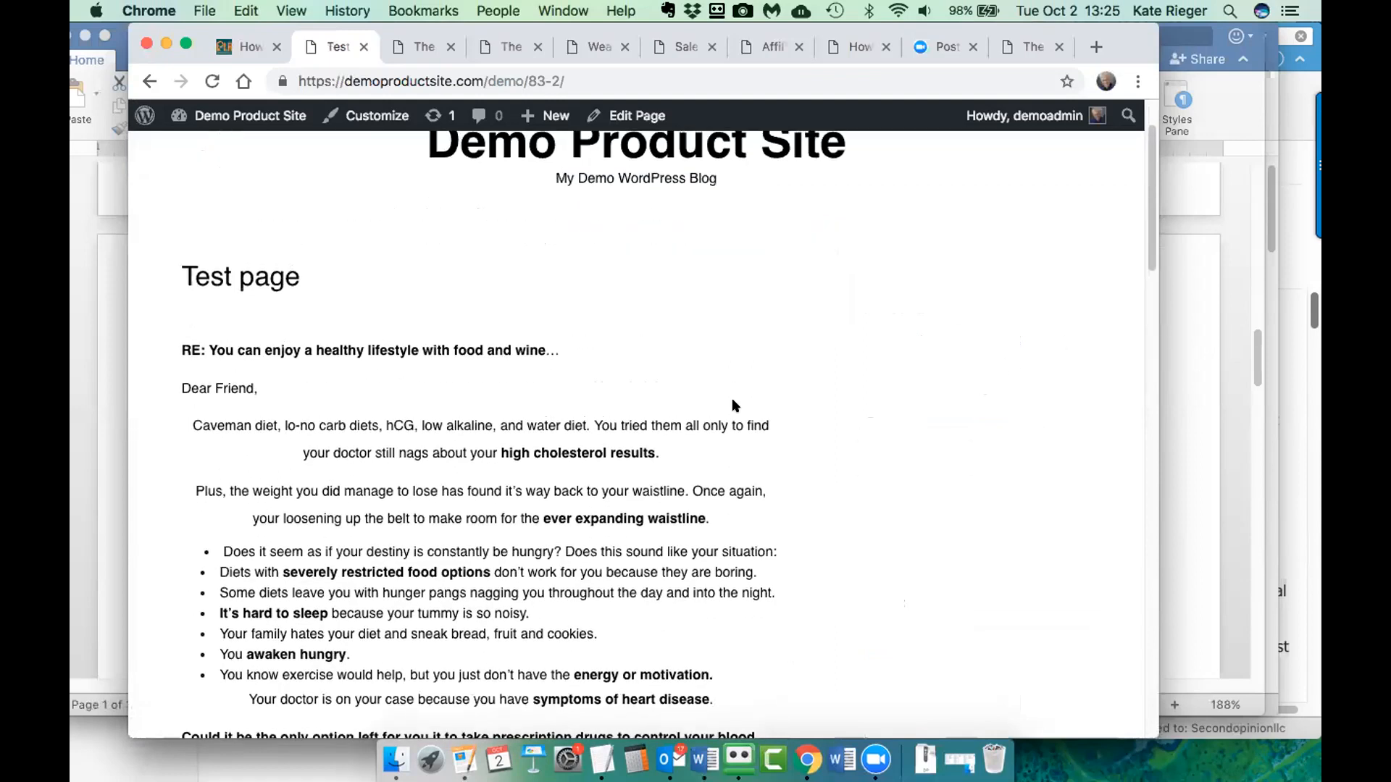
scroll(464, 407, "down", 5)
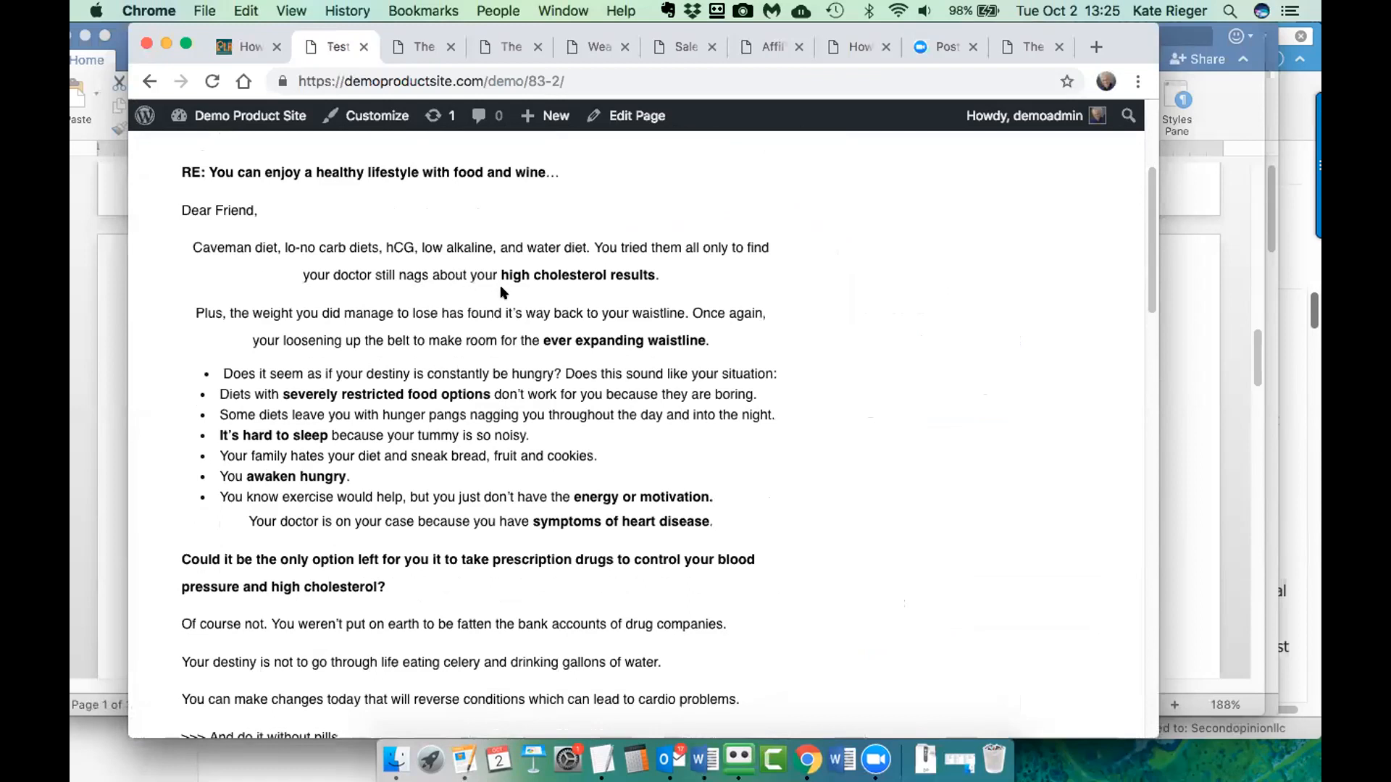
- Review the published "Test page" from the site header down to the paragraphs about the diet solution
scroll(502, 292, "up", 5)
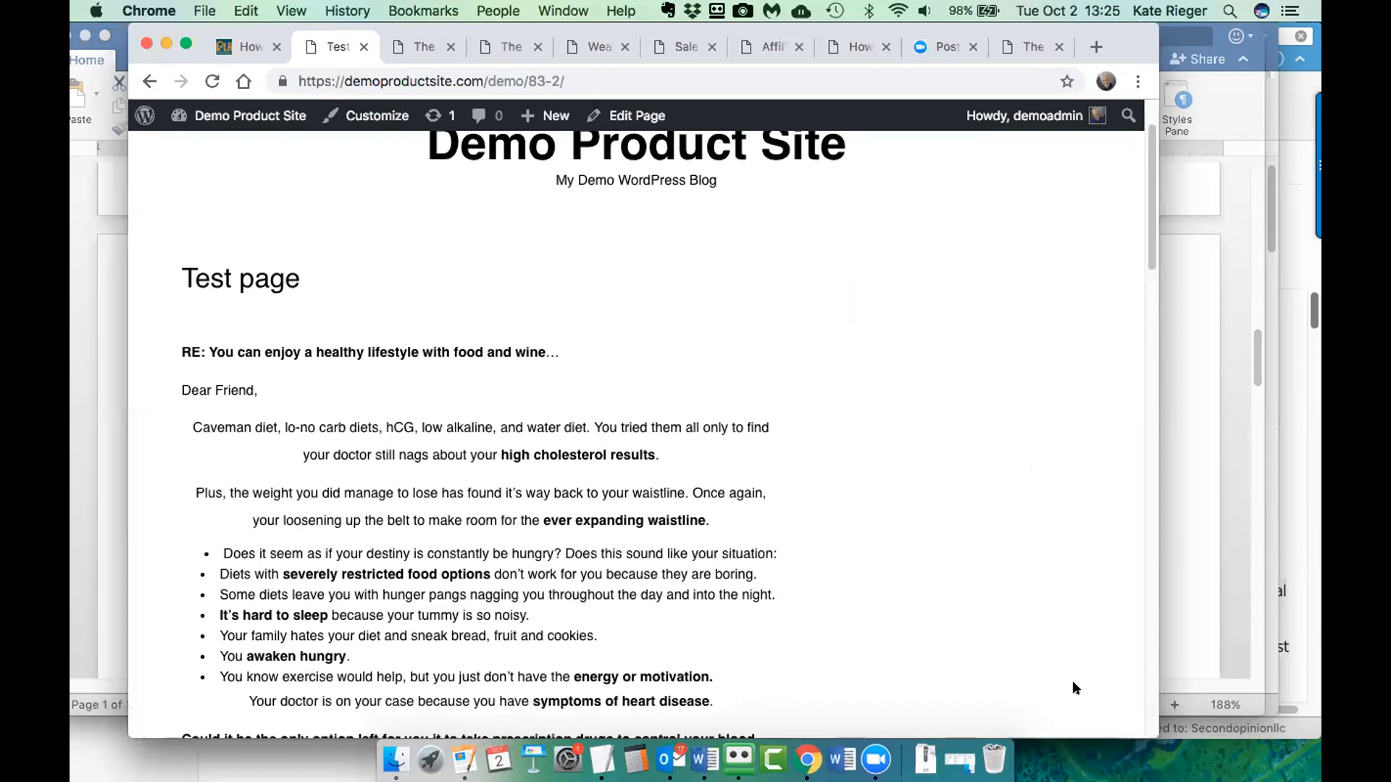
scroll(1011, 499, "down", 5)
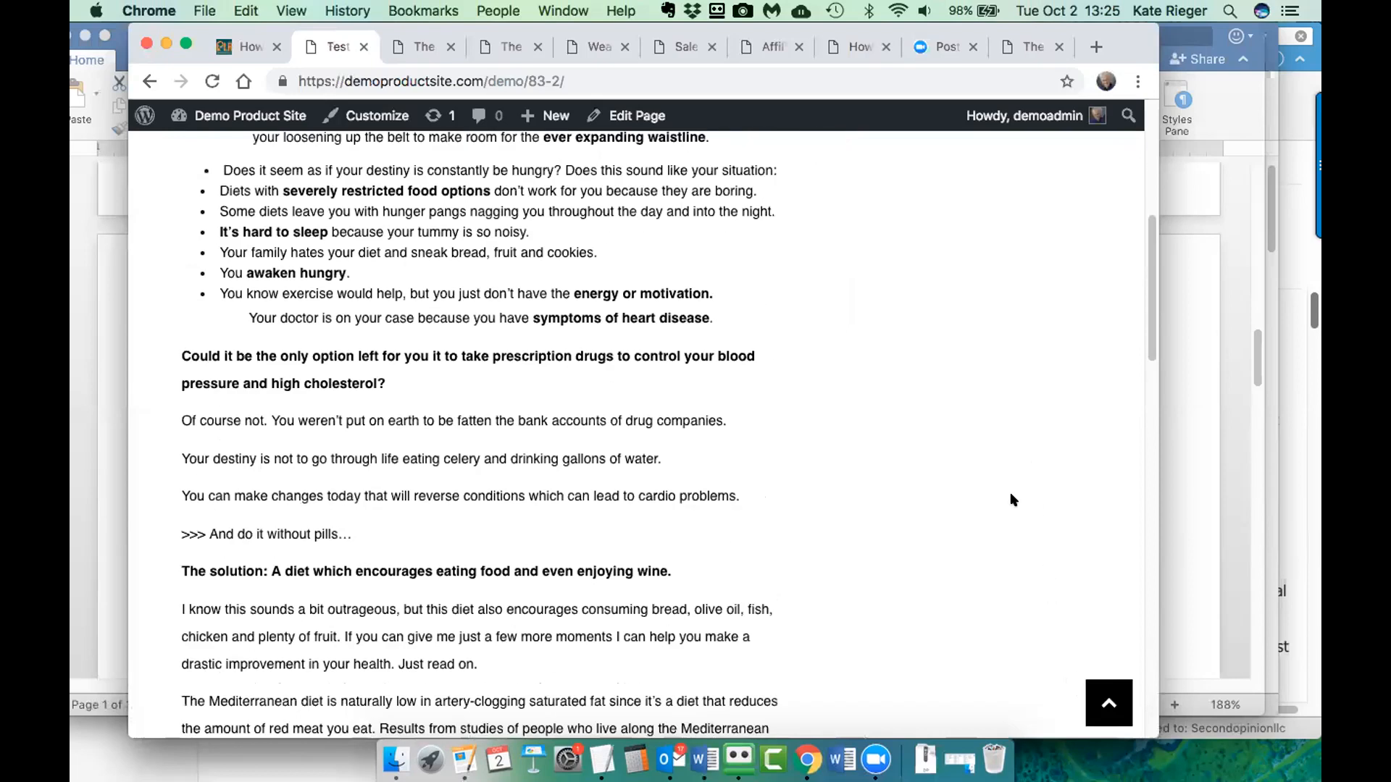
scroll(1000, 491, "up", 6)
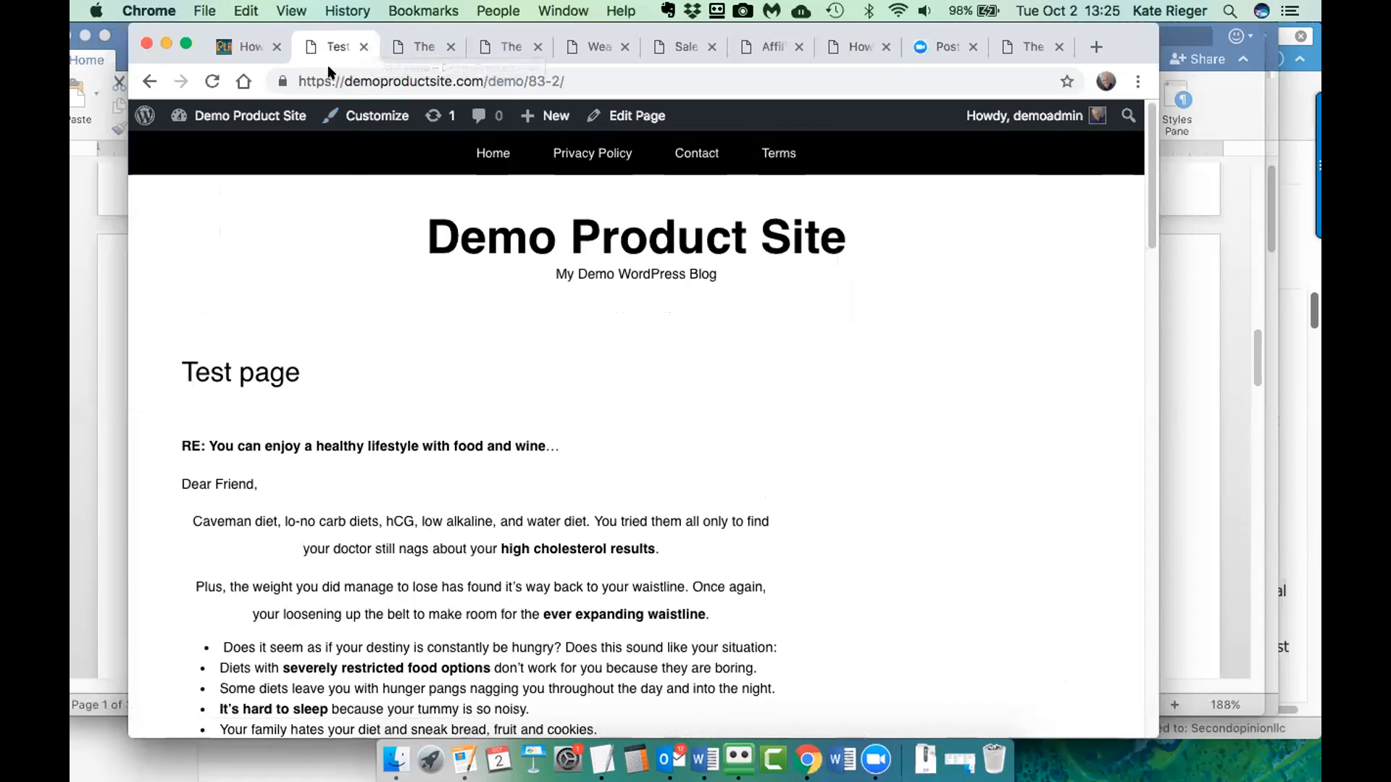
- Go to the site's list of pages and view the published page "The Mediterranean Diet Secret – Sample"
mouse_move(231, 116)
left_click(182, 152)
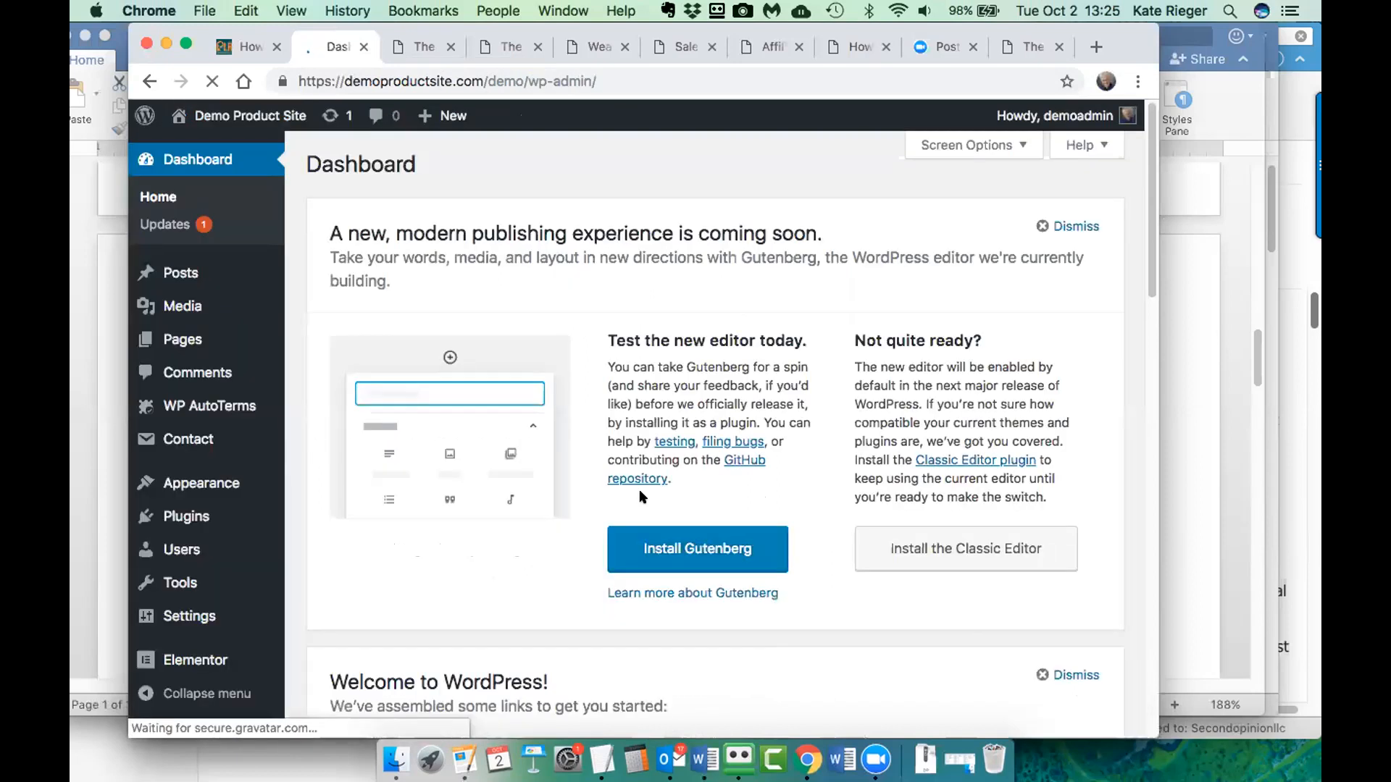
mouse_move(183, 339)
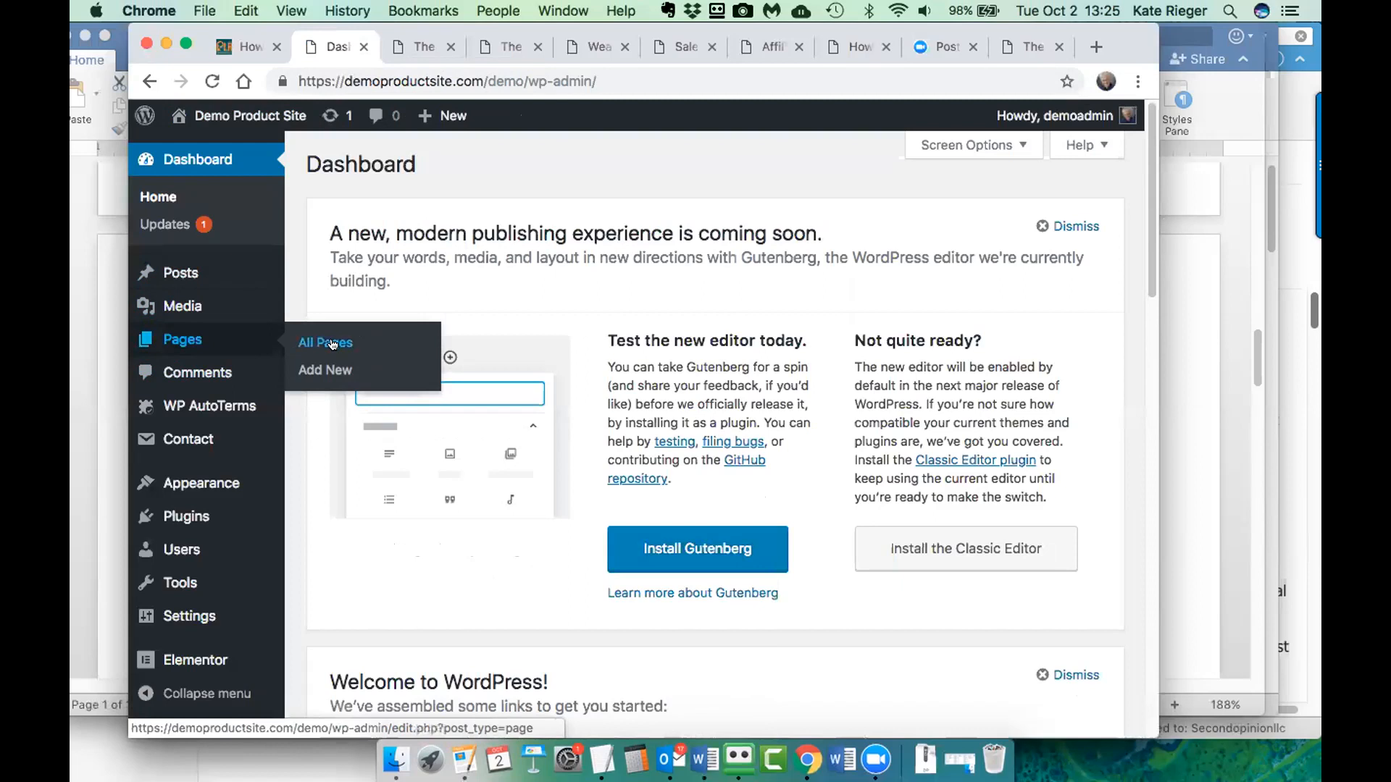
left_click(331, 343)
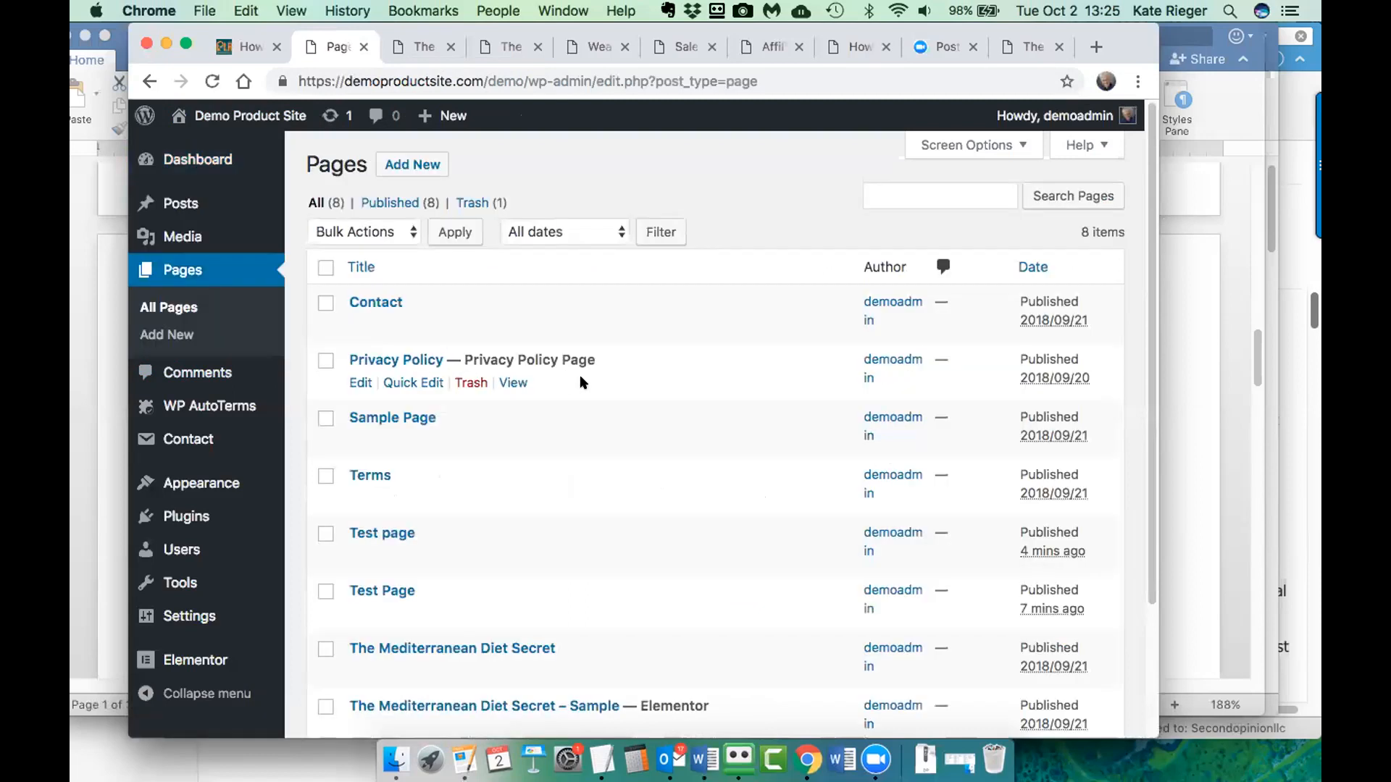
scroll(598, 390, "down", 2)
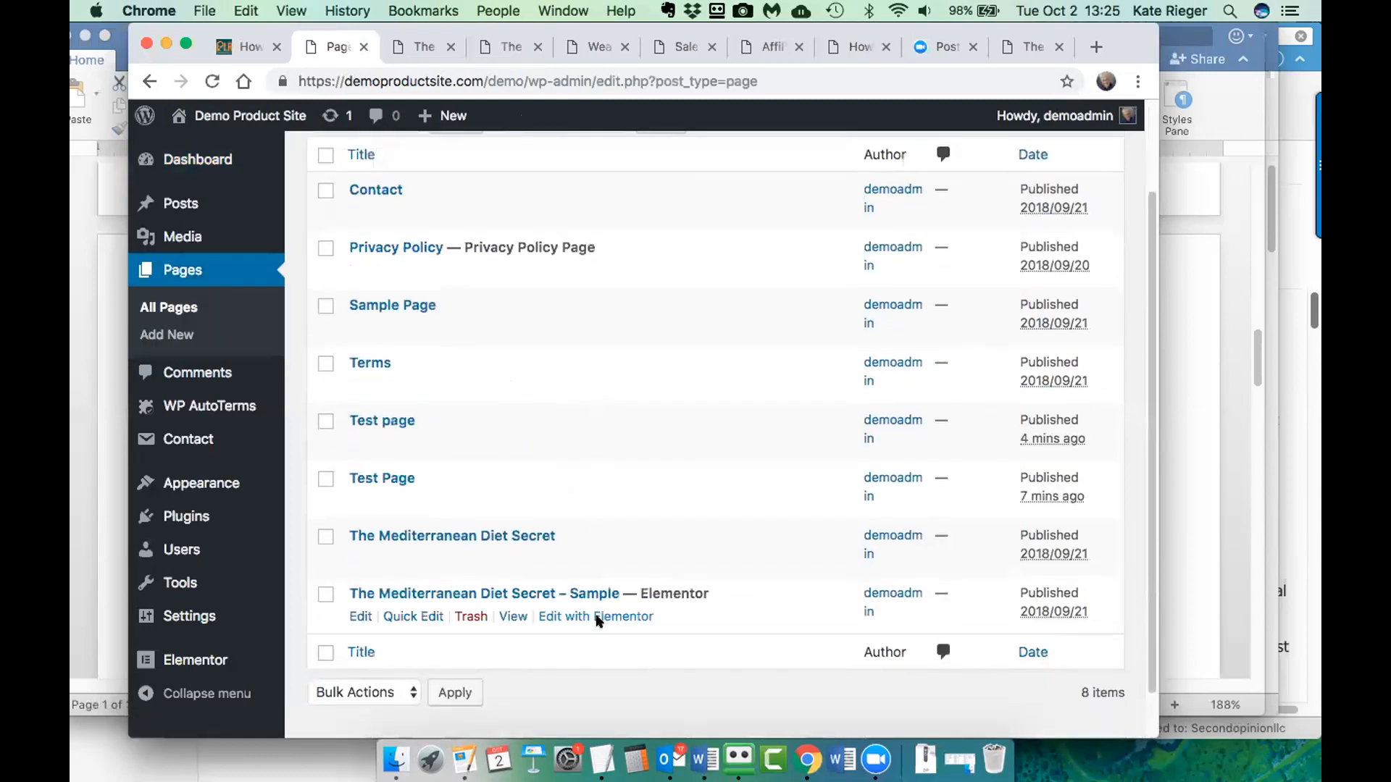
left_click(513, 617)
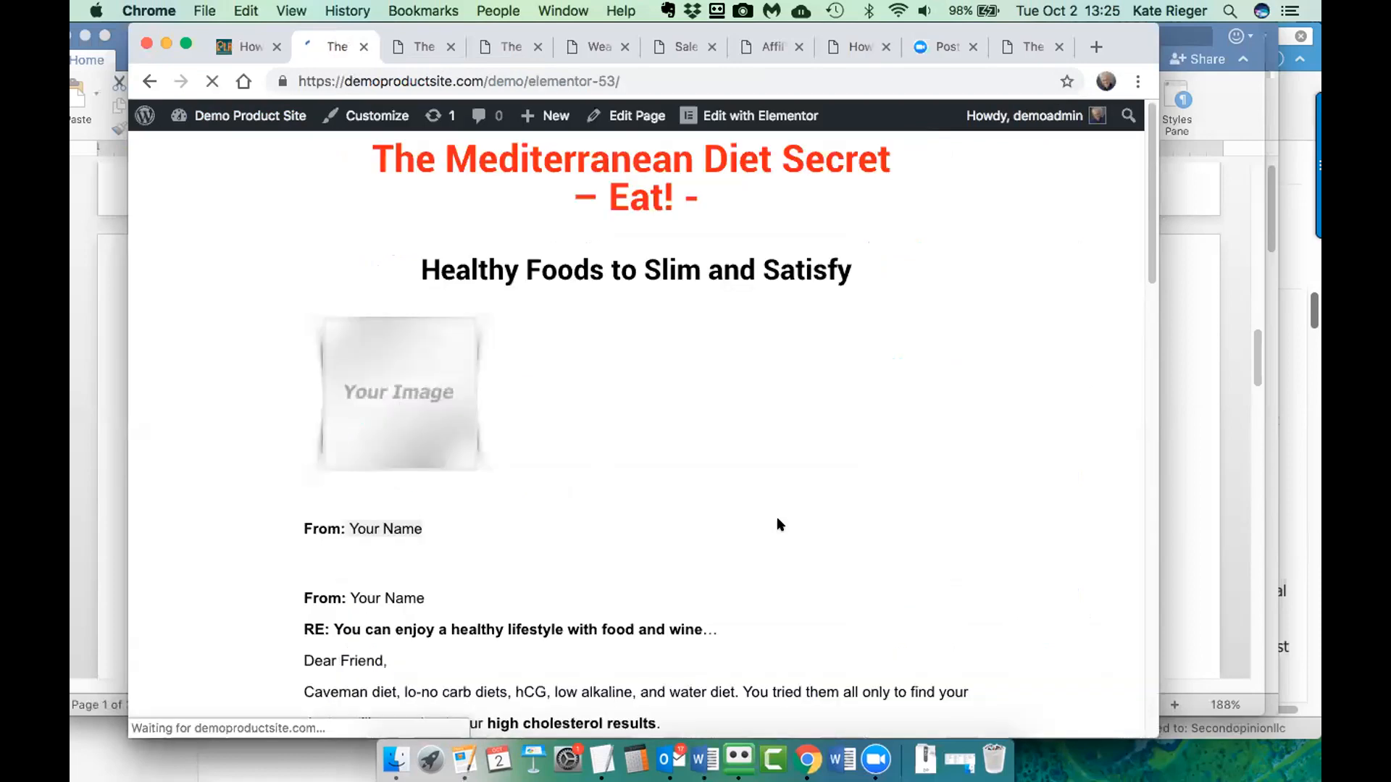
- Look through the whole sample sales page, from the headline past the book cover, and return to its beginning
scroll(767, 489, "down", 5)
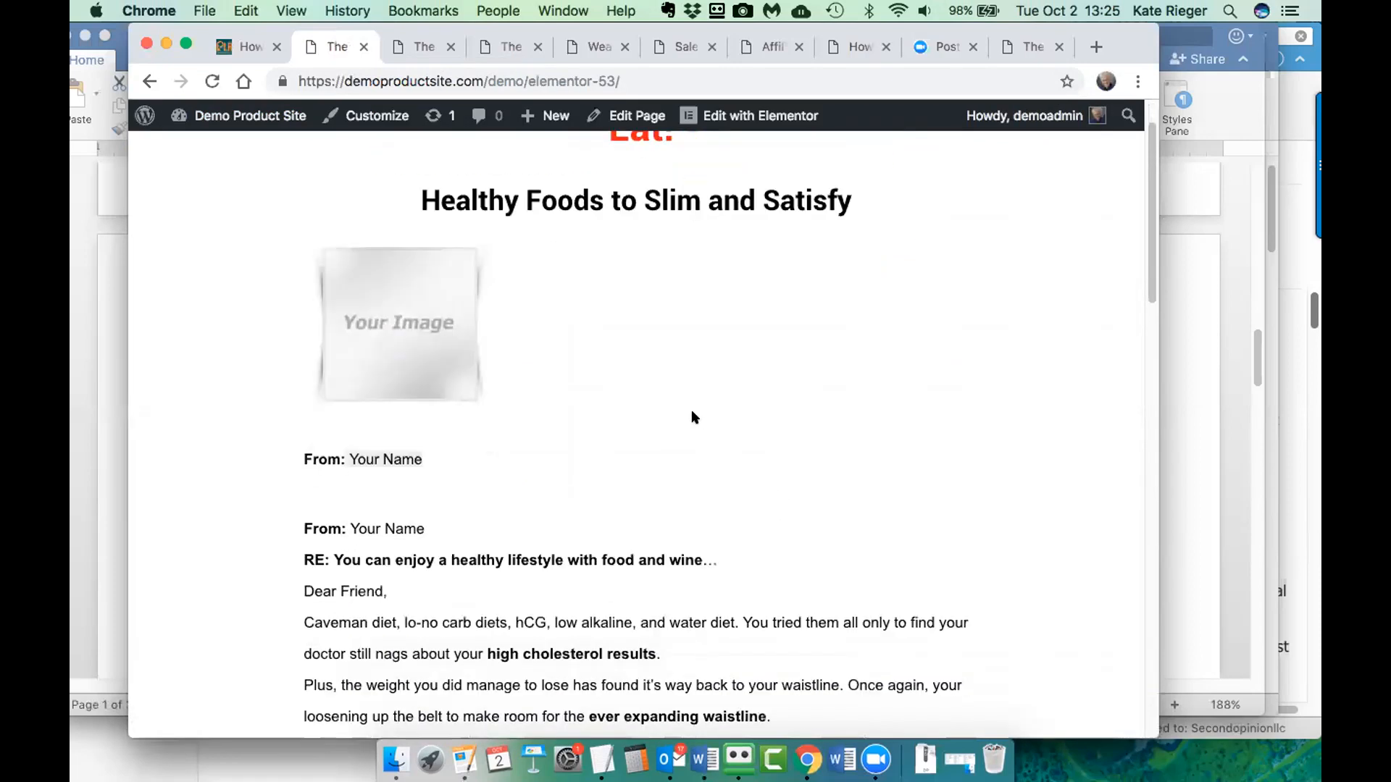
scroll(690, 410, "down", 5)
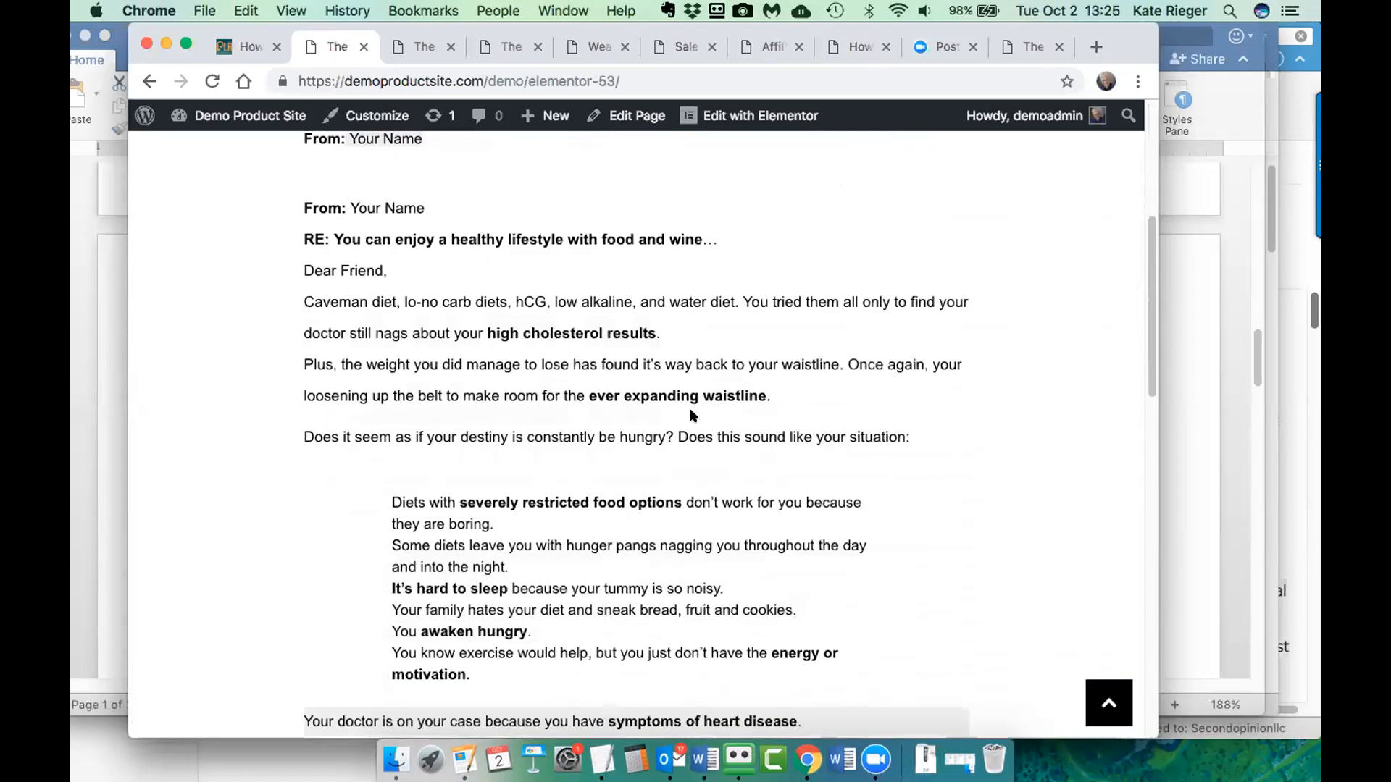
scroll(692, 415, "down", 10)
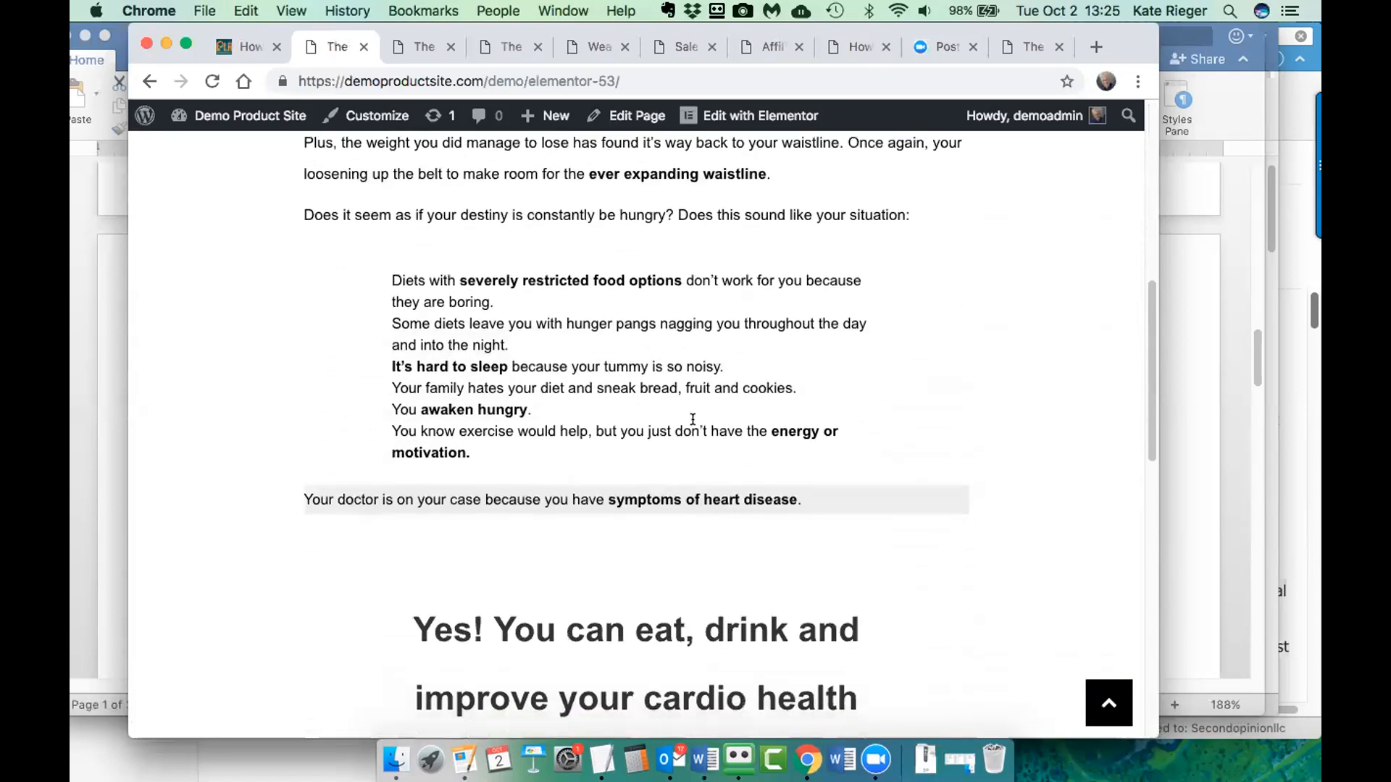
scroll(700, 431, "down", 5)
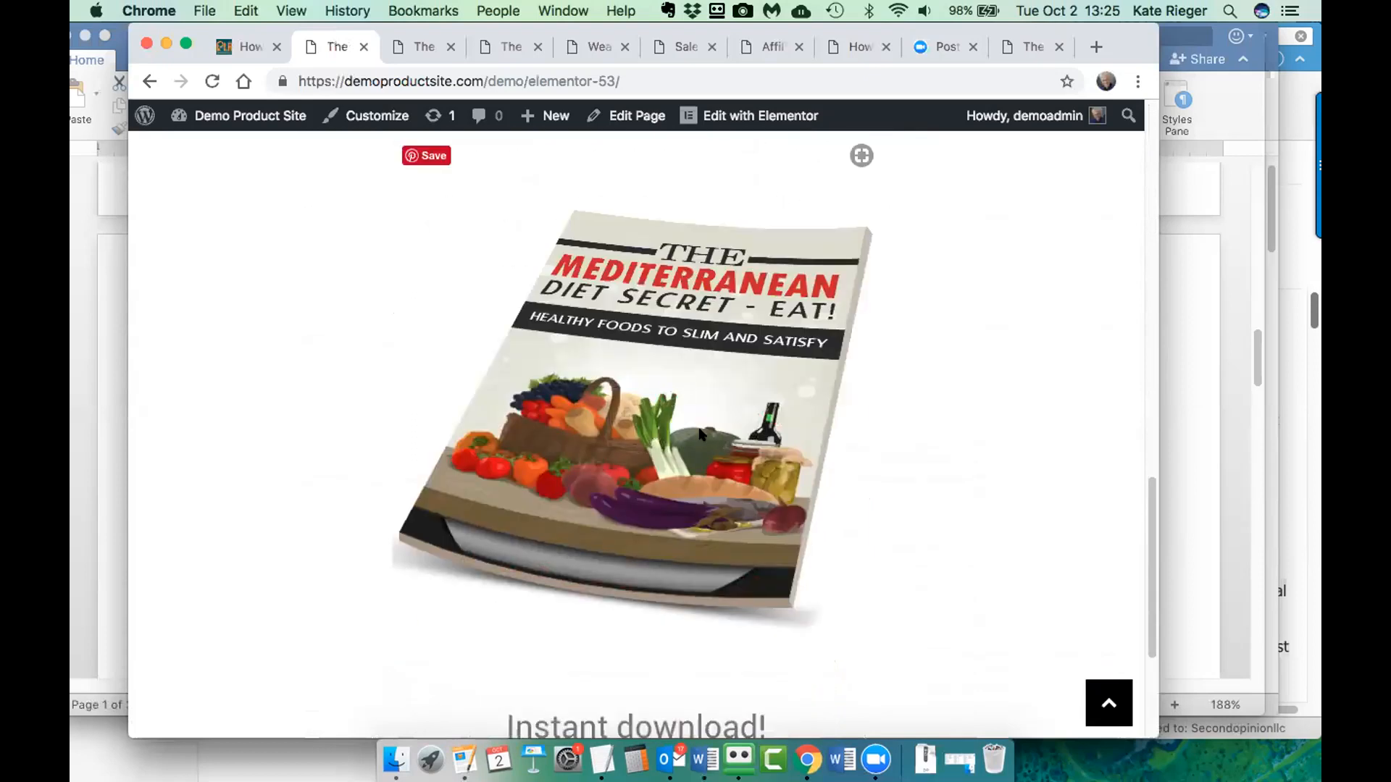
scroll(699, 433, "down", 5)
scroll(701, 437, "up", 16)
scroll(702, 436, "up", 15)
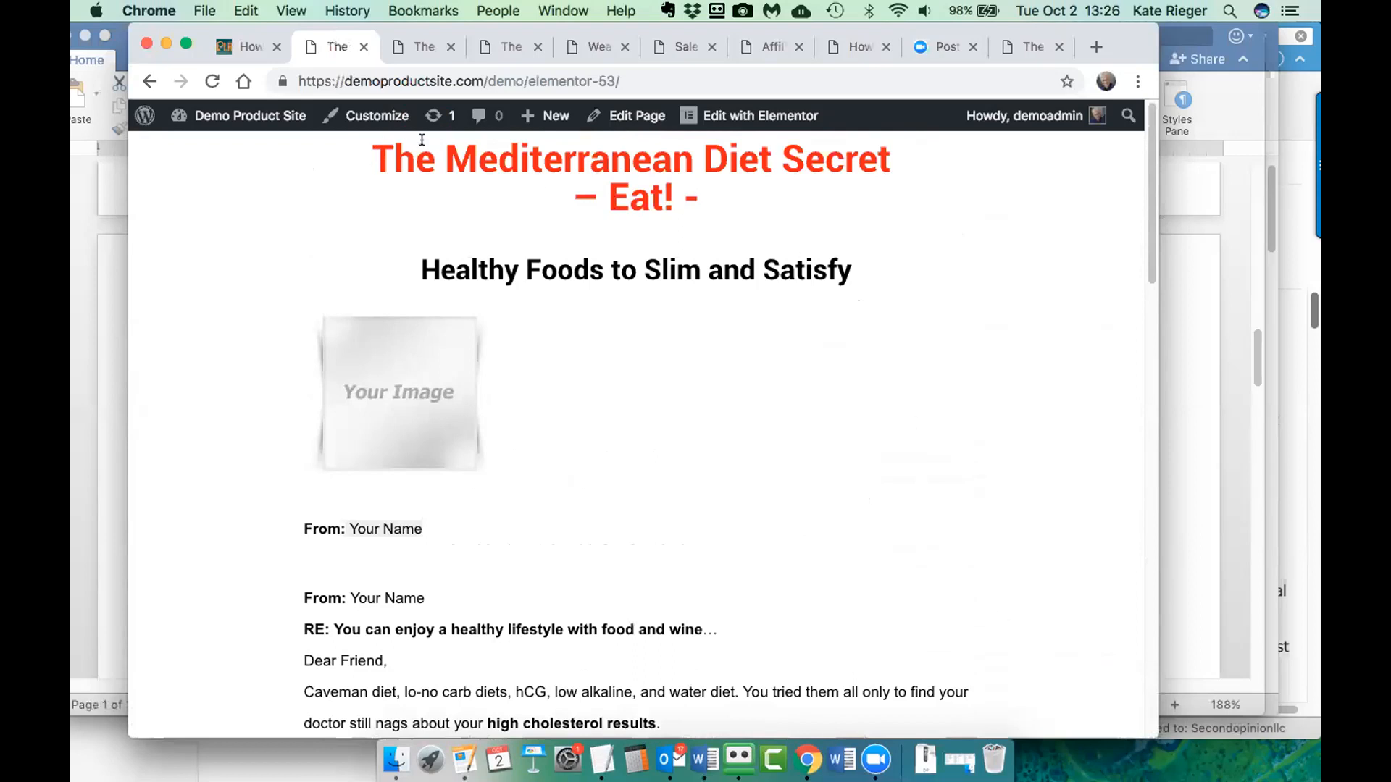
- Examine the sample page's red headline, black subheading, image placeholder and indented diet-problem list, highlighting the text passages being inspected
left_click_drag(374, 147, 722, 212)
left_click_drag(419, 270, 894, 258)
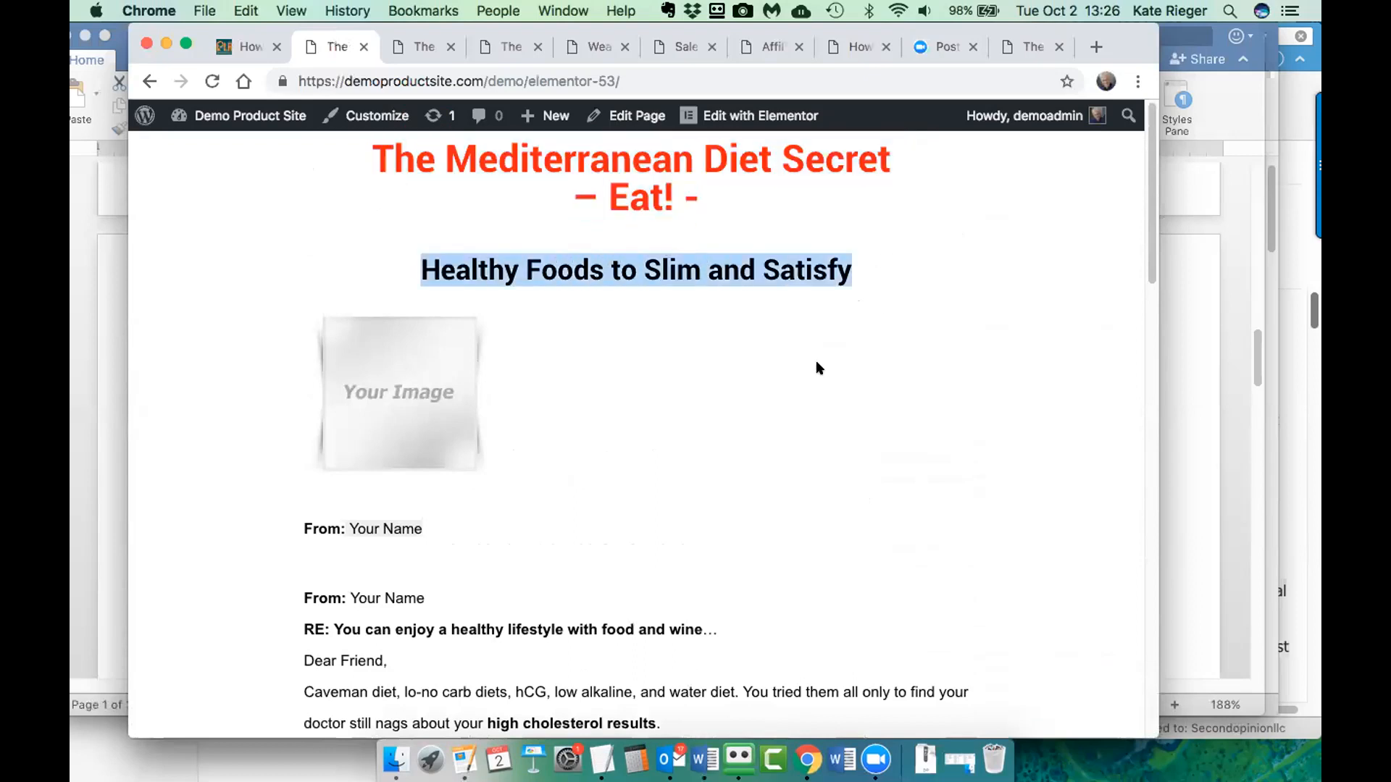
scroll(602, 397, "down", 2)
scroll(630, 391, "up", 2)
scroll(610, 449, "down", 4)
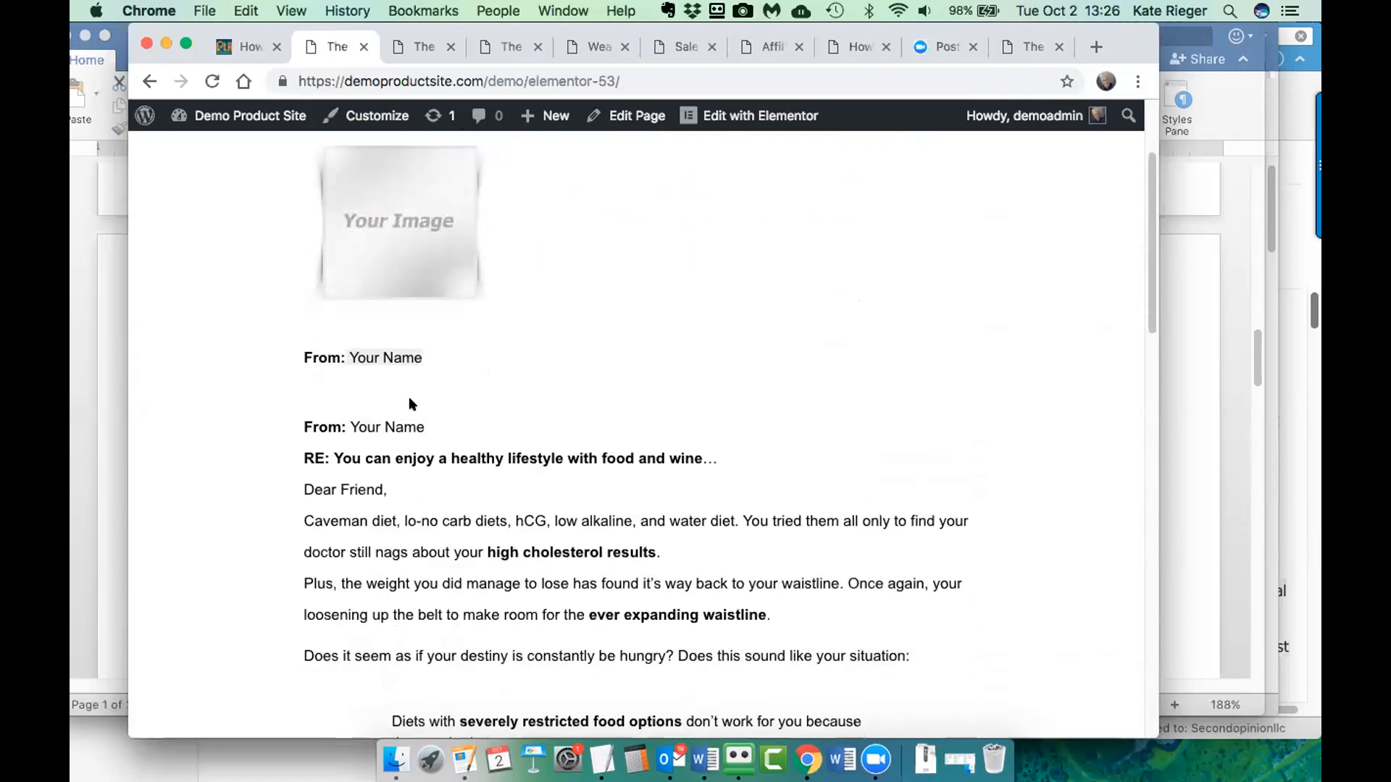
scroll(419, 398, "down", 4)
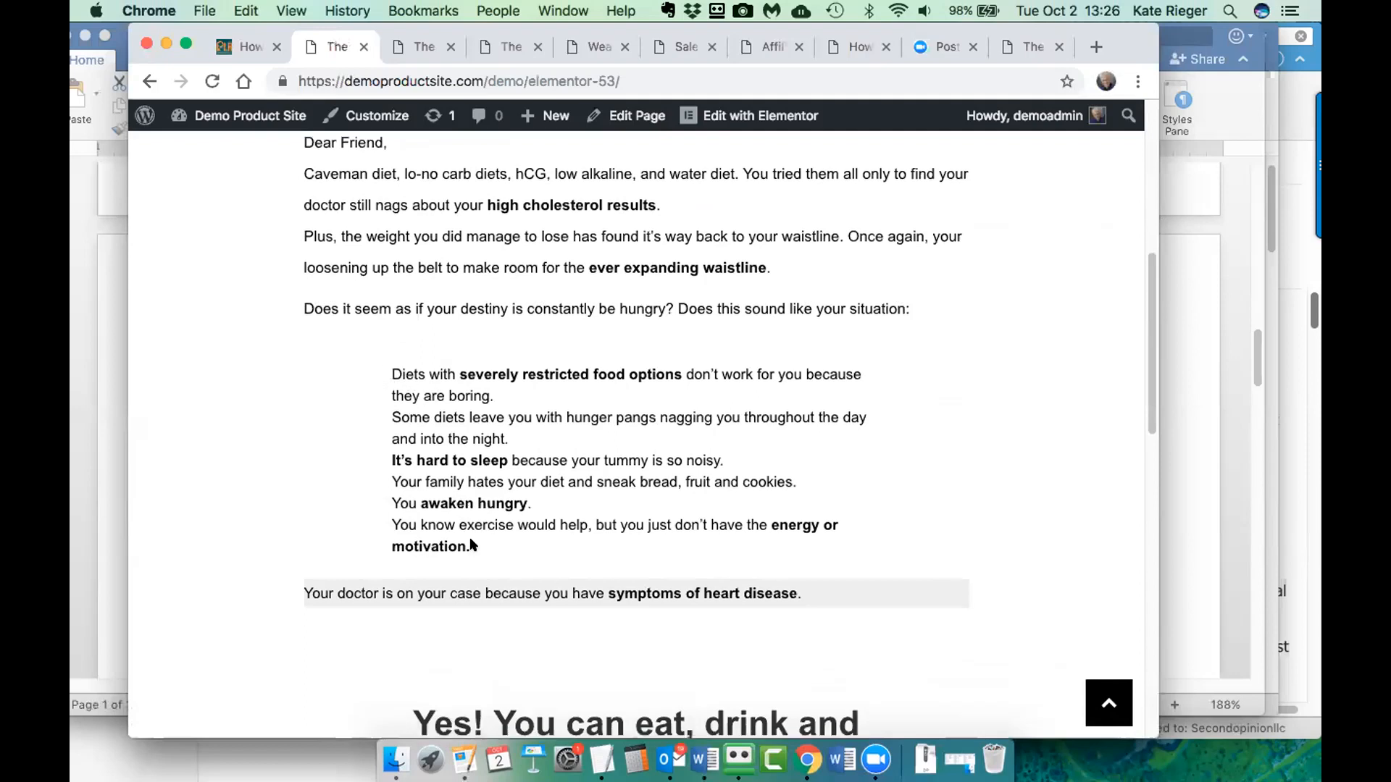
scroll(464, 507, "down", 2)
left_click_drag(464, 412, 389, 230)
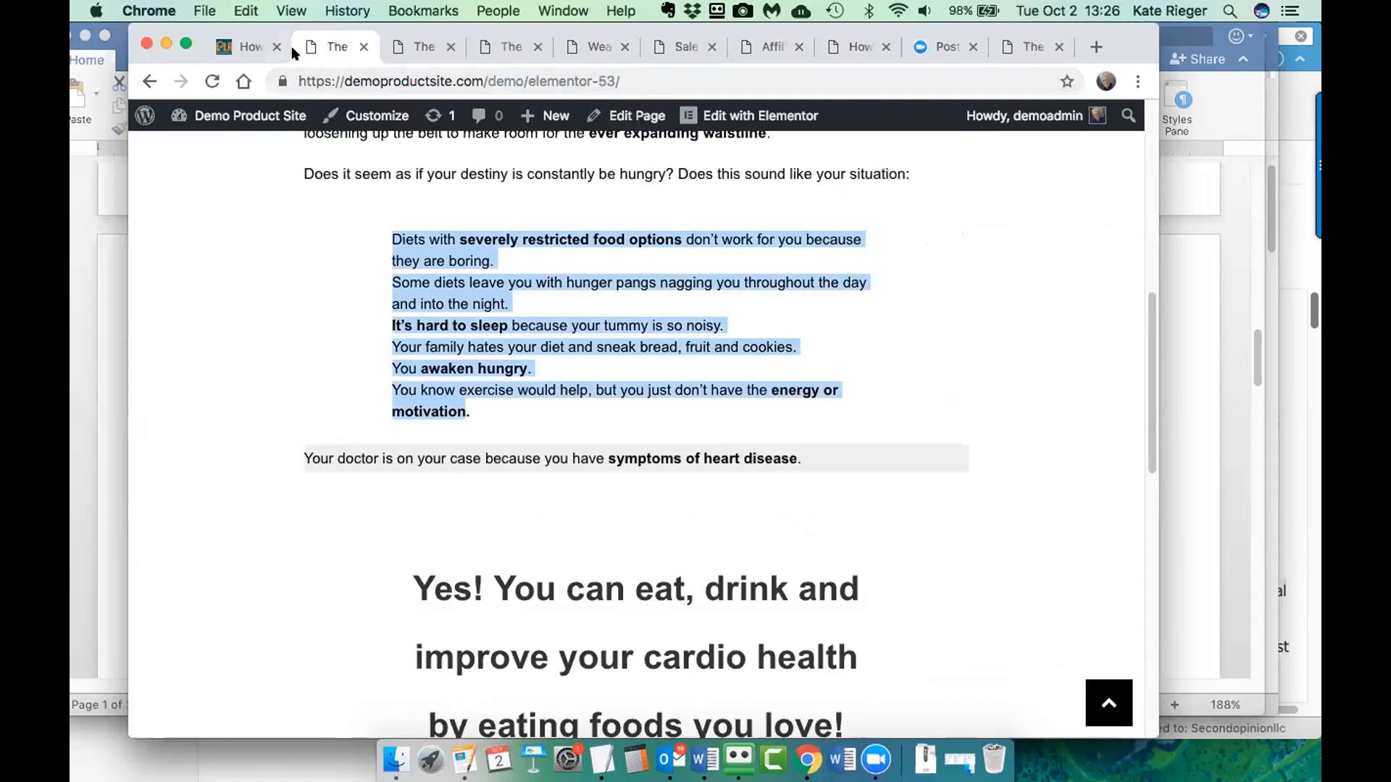
- Return to the WordPress dashboard and check the list of installed plugins
mouse_move(253, 114)
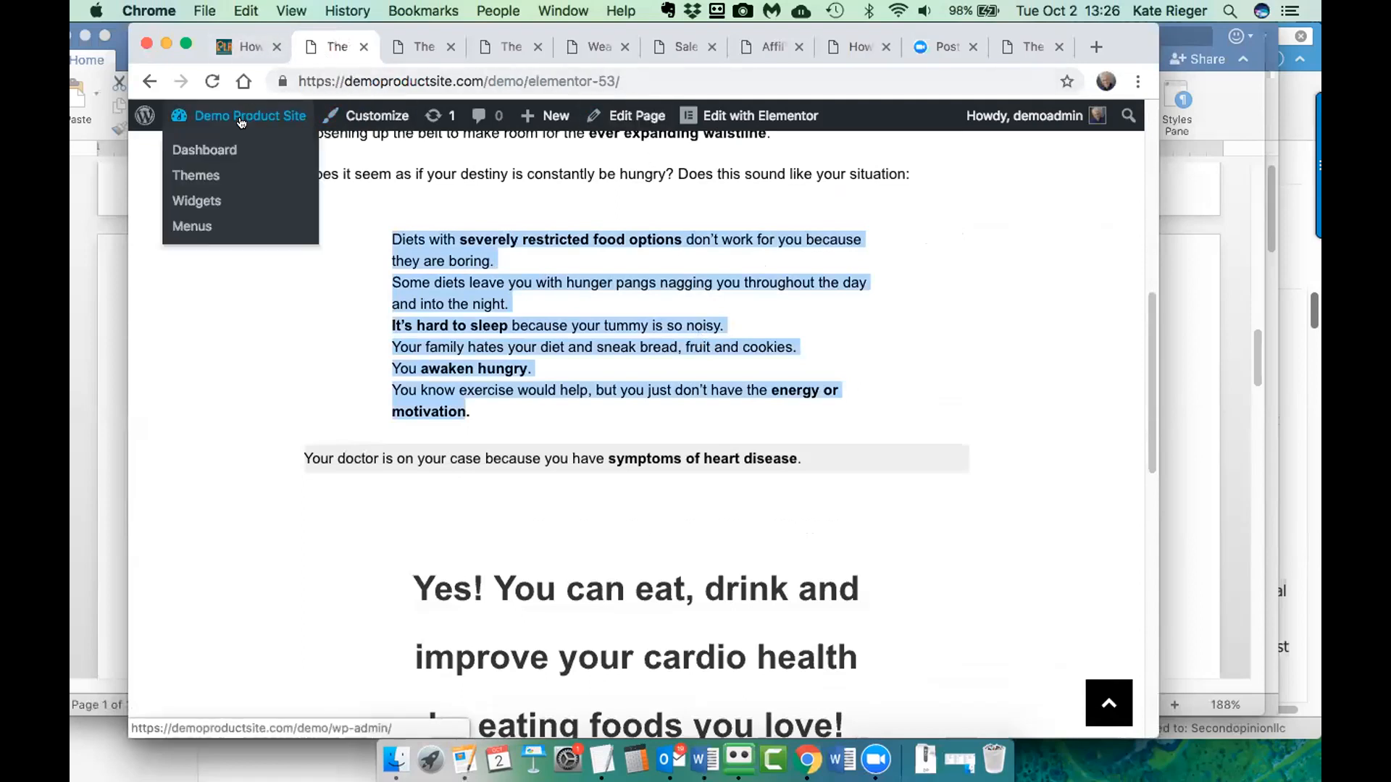
left_click(207, 151)
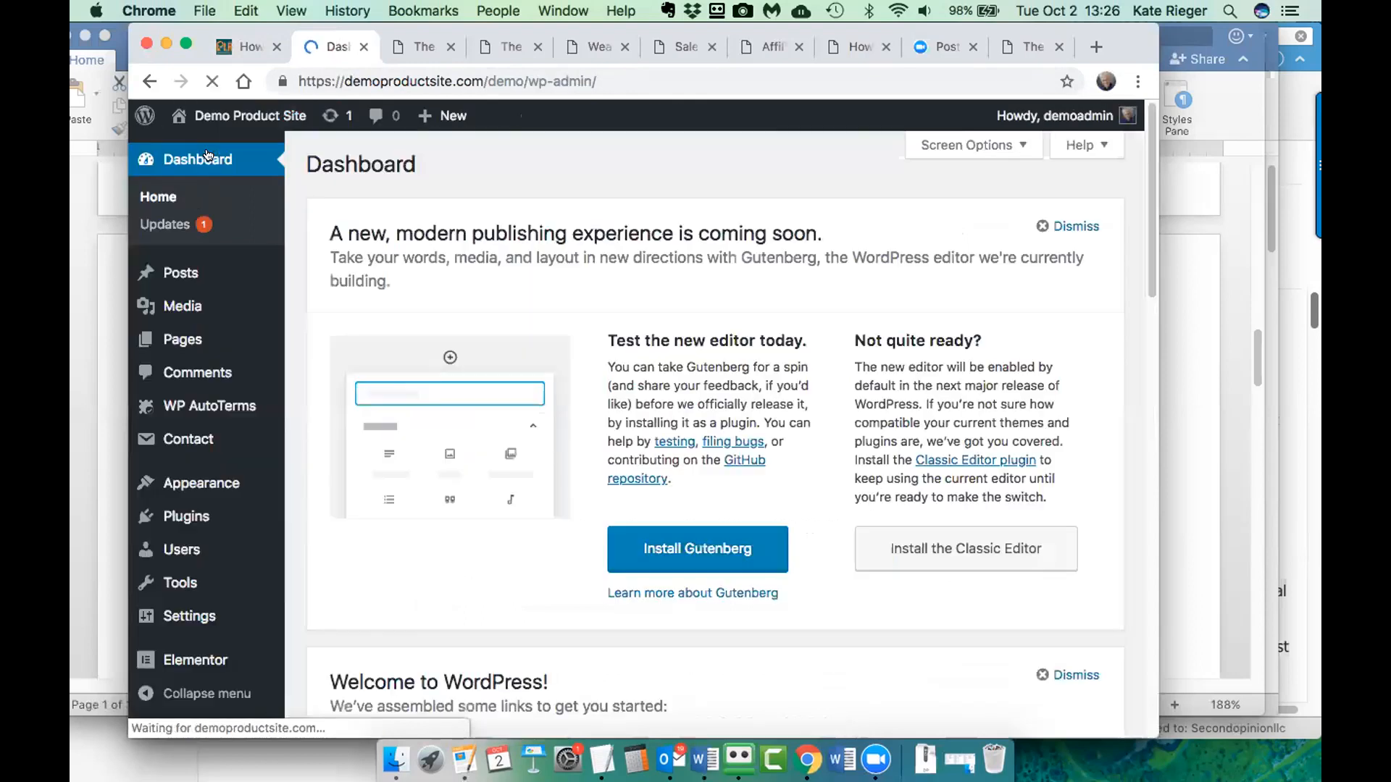
mouse_move(236, 500)
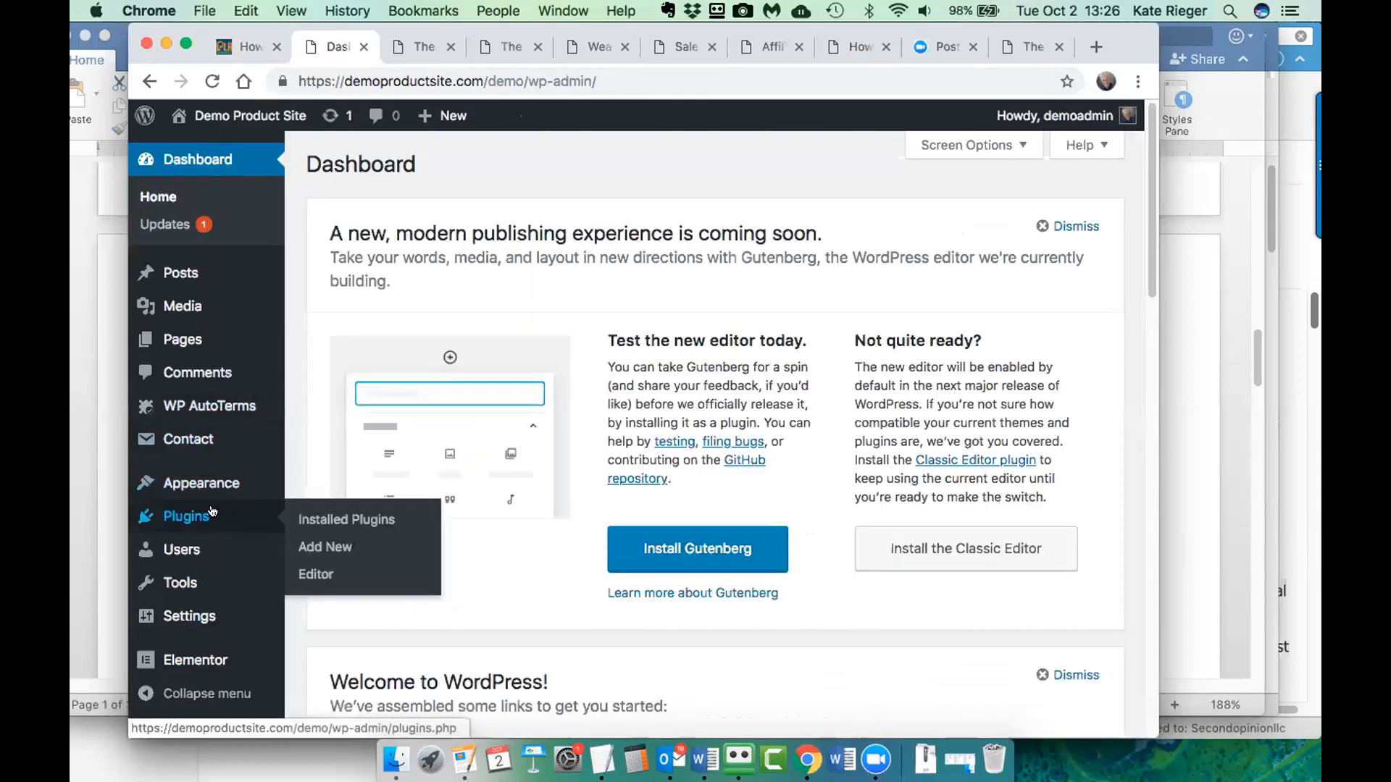
left_click(311, 519)
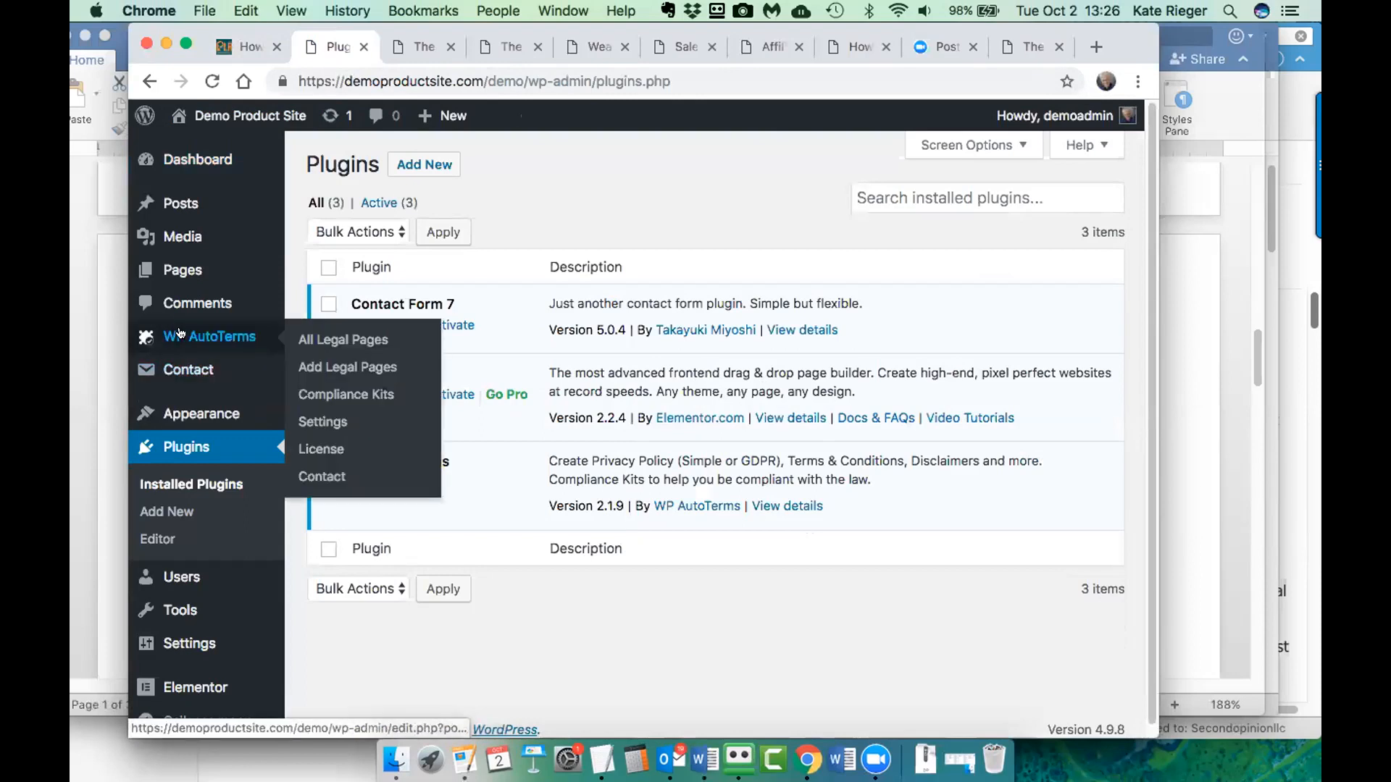
- Open "The Mediterranean Diet Secret – Sample" page for editing with Elementor and widen the browser window to show the full page
mouse_move(192, 276)
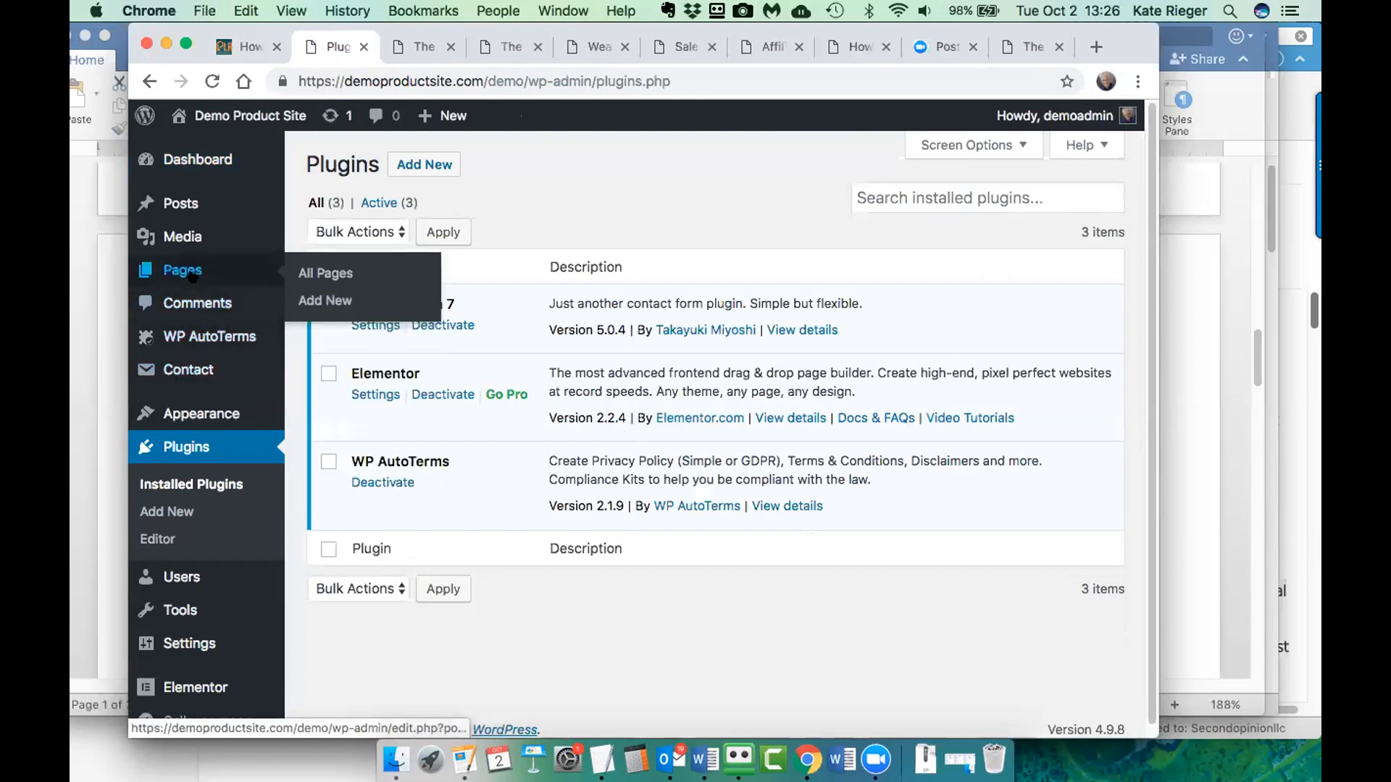
left_click(319, 278)
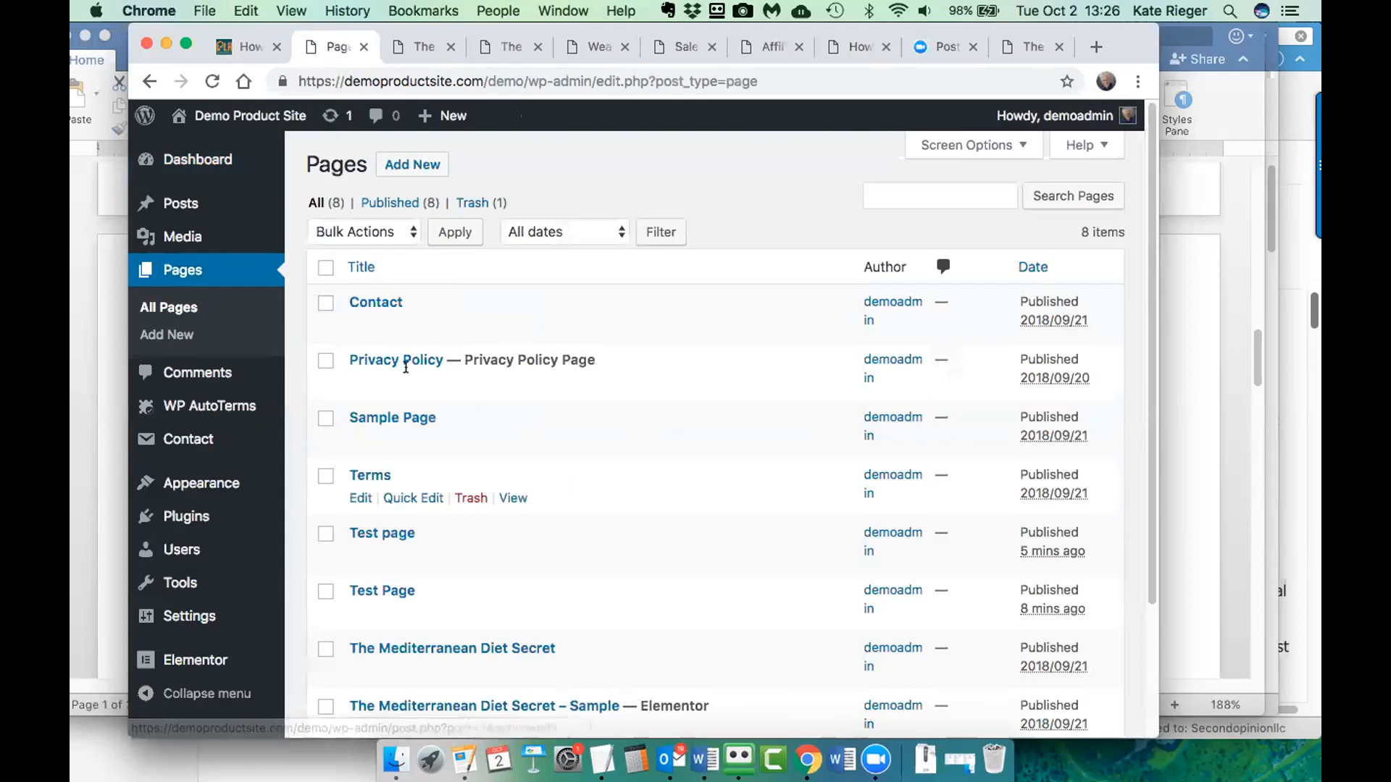
scroll(480, 531, "down", 3)
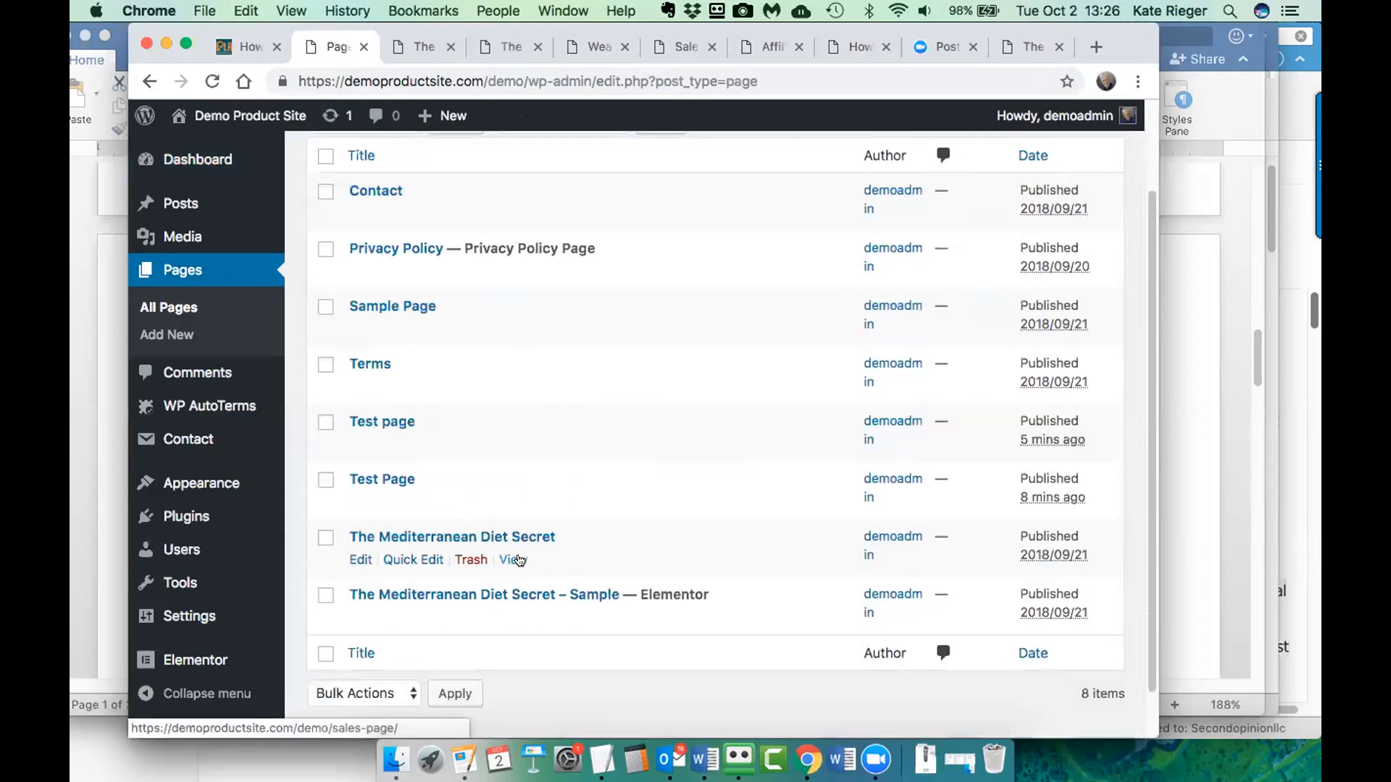
mouse_move(396, 591)
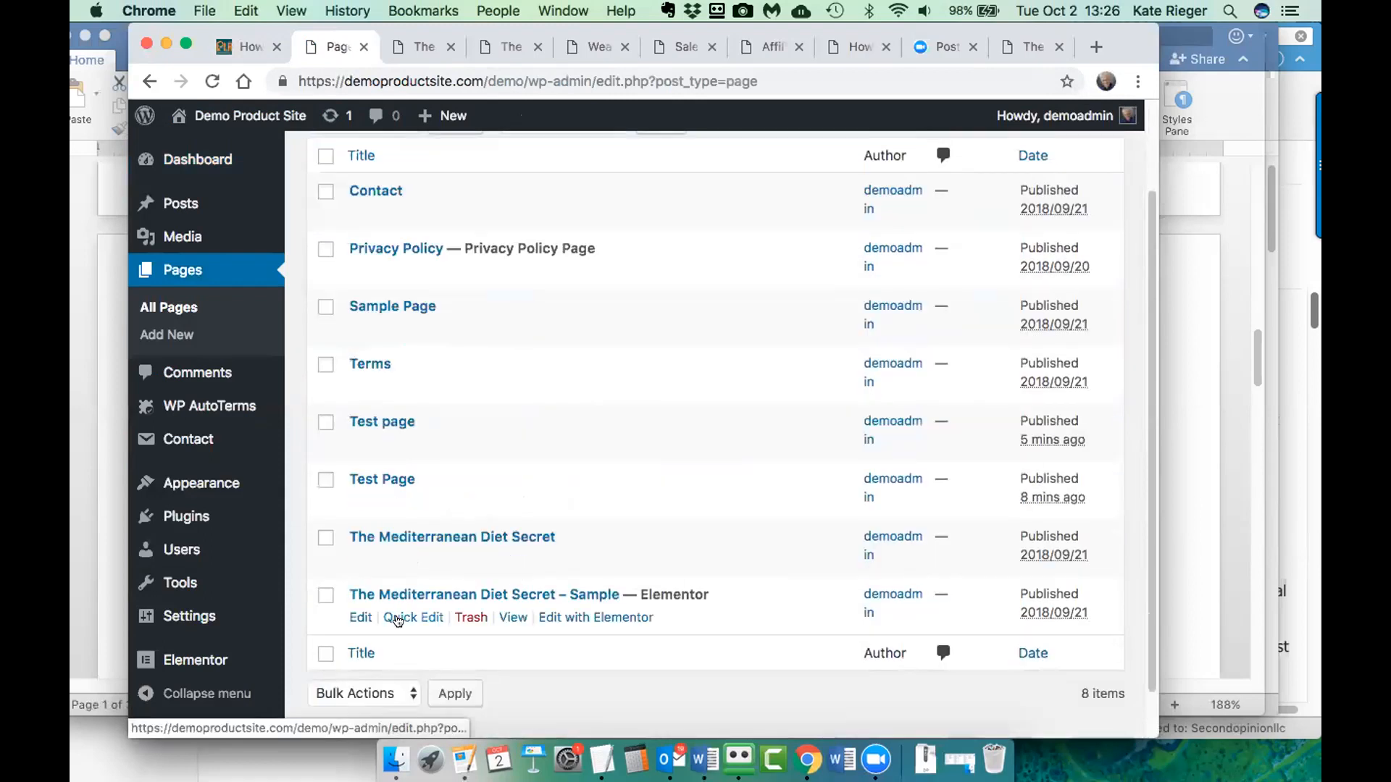
left_click(589, 617)
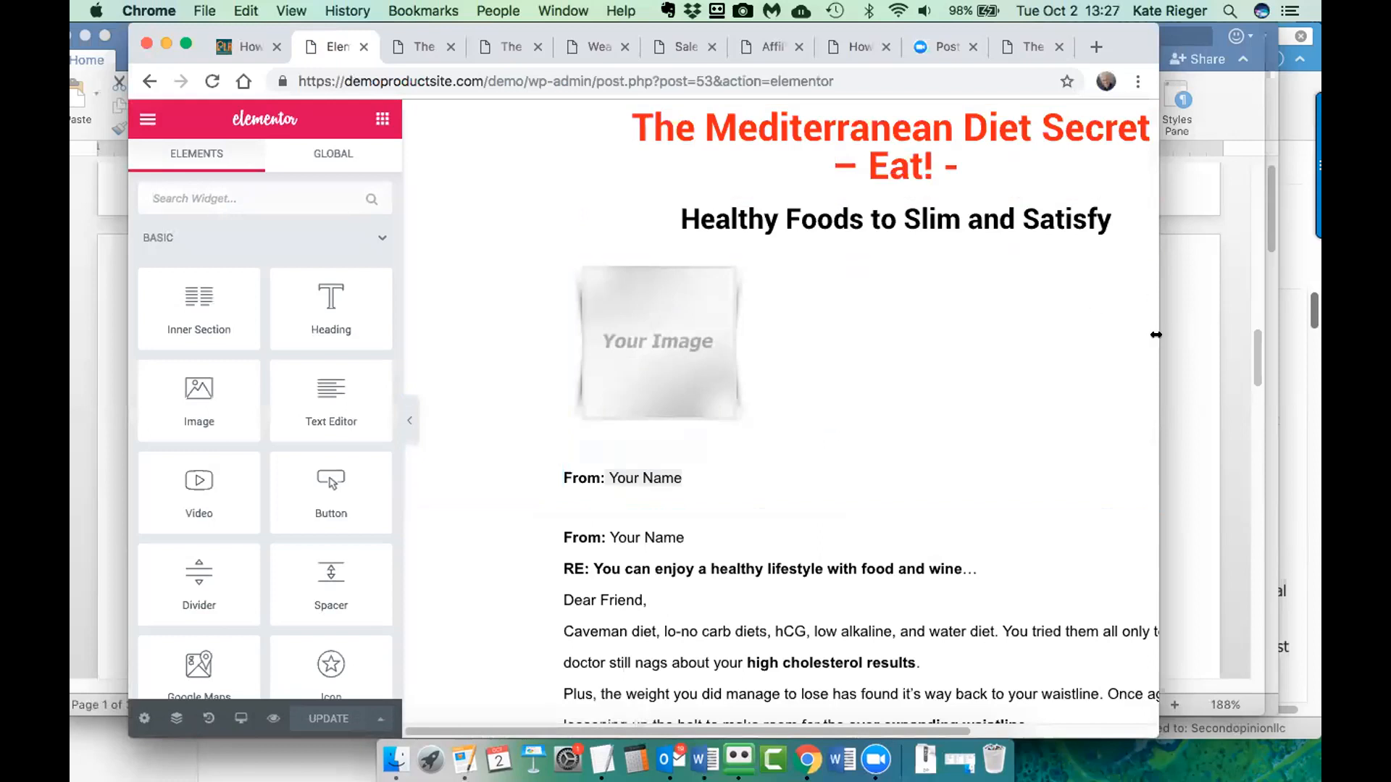
left_click_drag(1154, 335, 1315, 335)
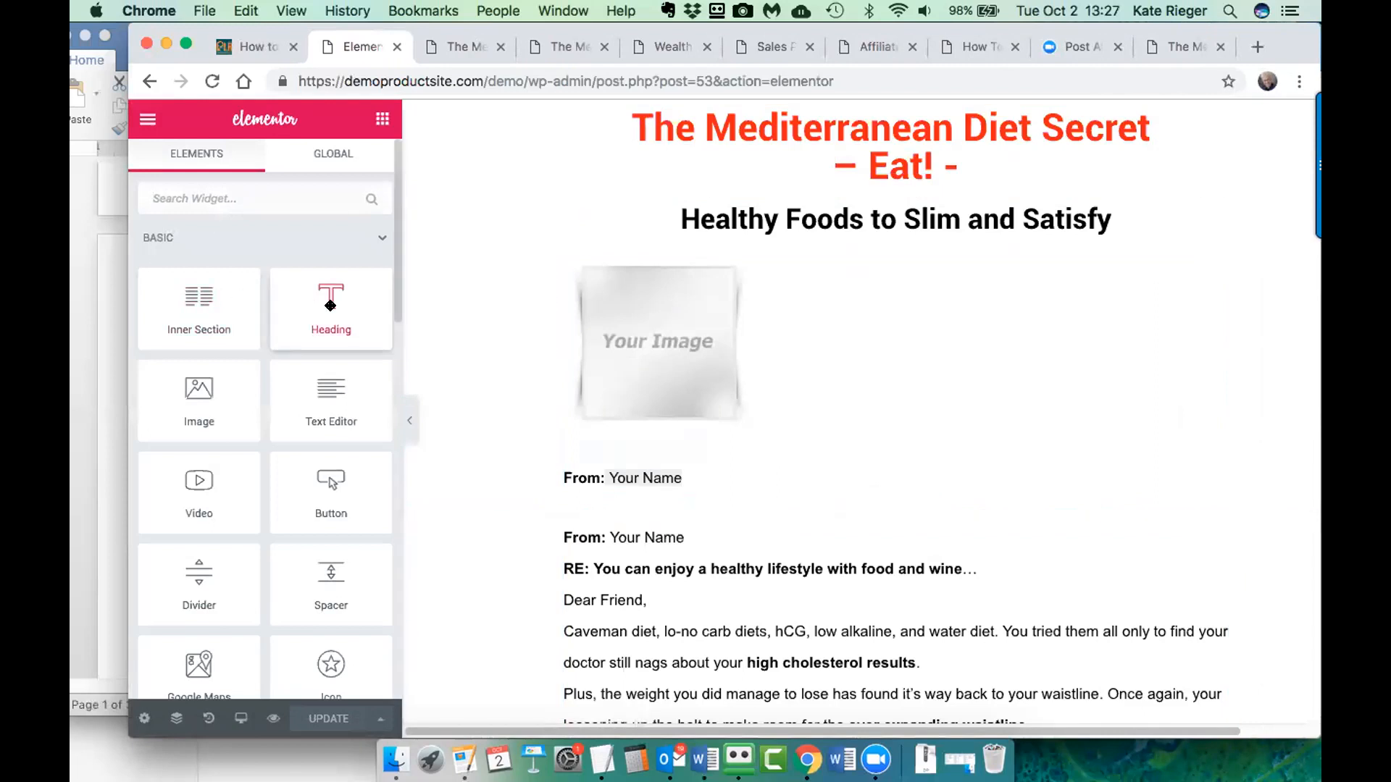
scroll(973, 554, "down", 2)
scroll(972, 554, "down", 10)
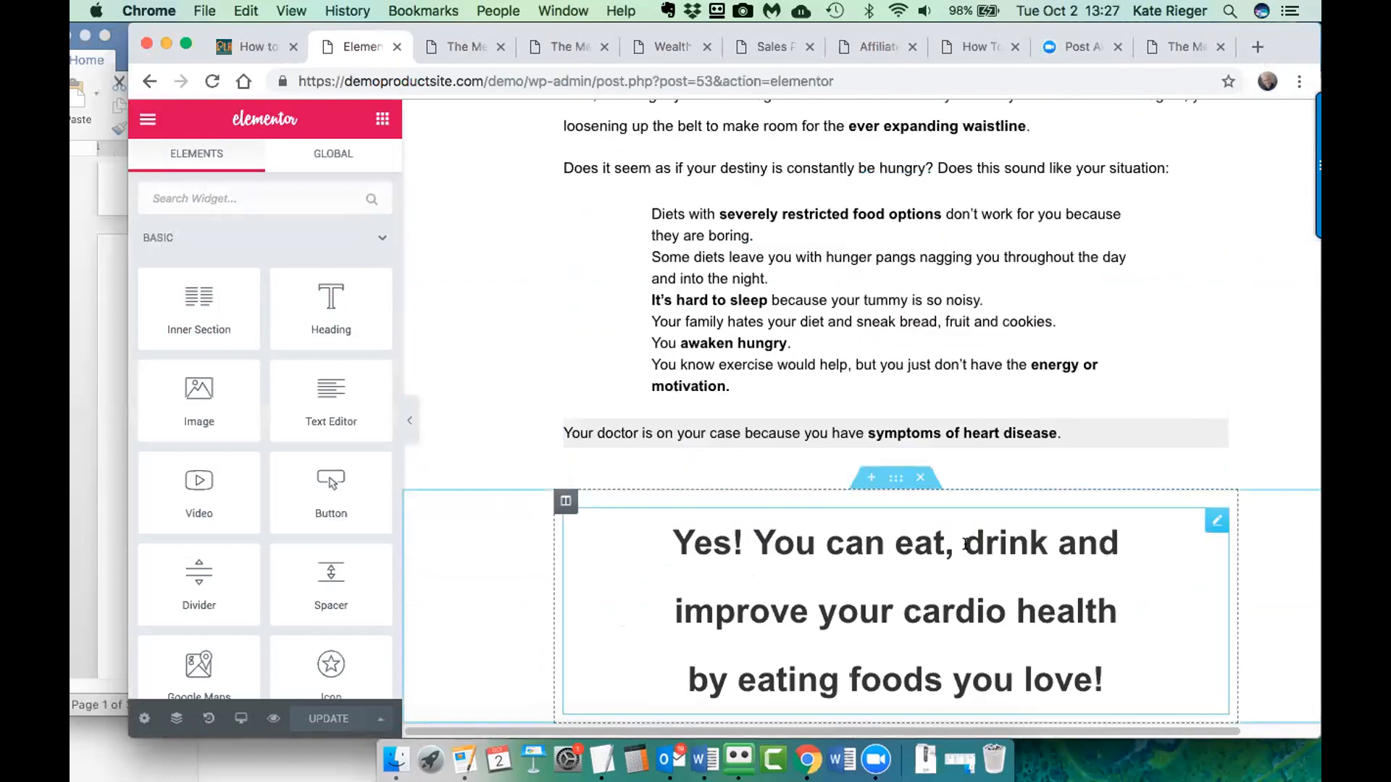
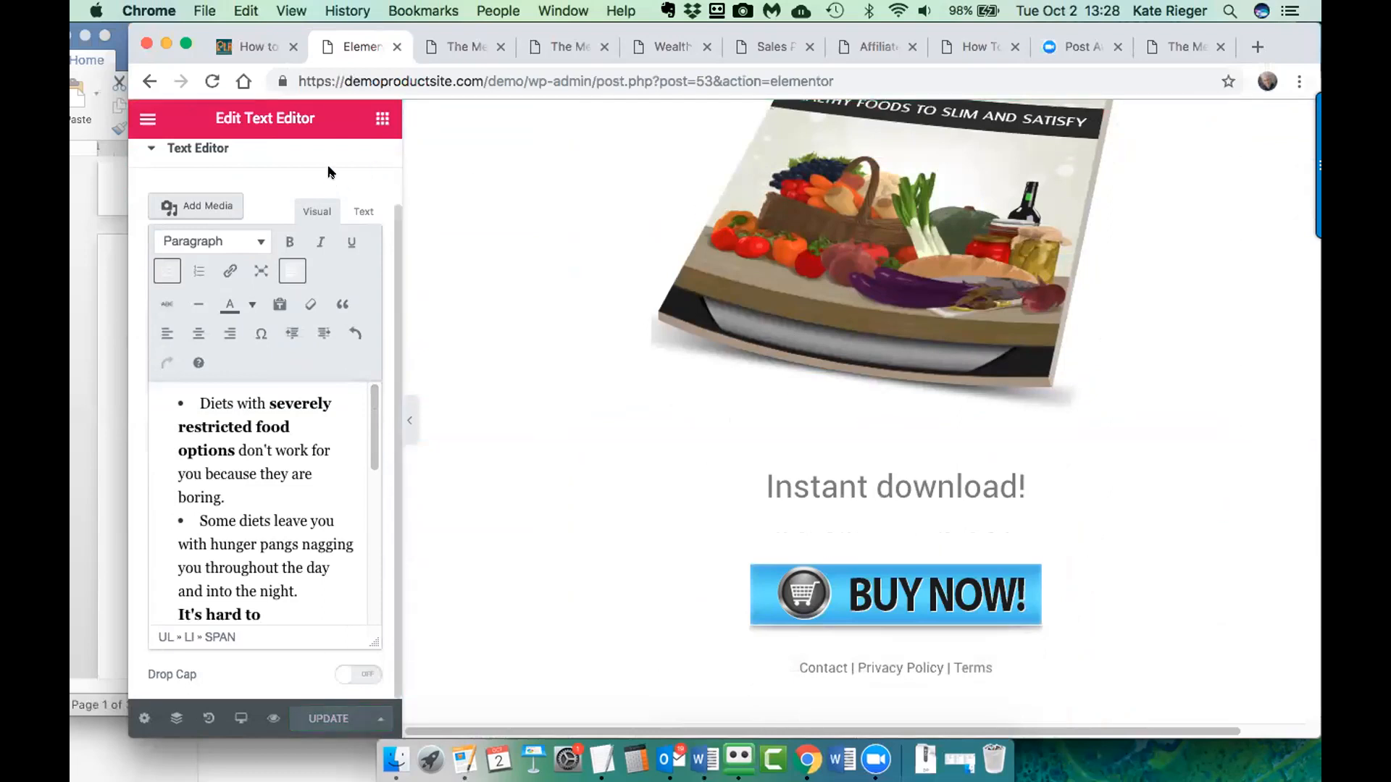
- Review the sample page from the book cover back to its headline, then check Elementor's style and settings options and return to the widgets
scroll(577, 273, "up", 3)
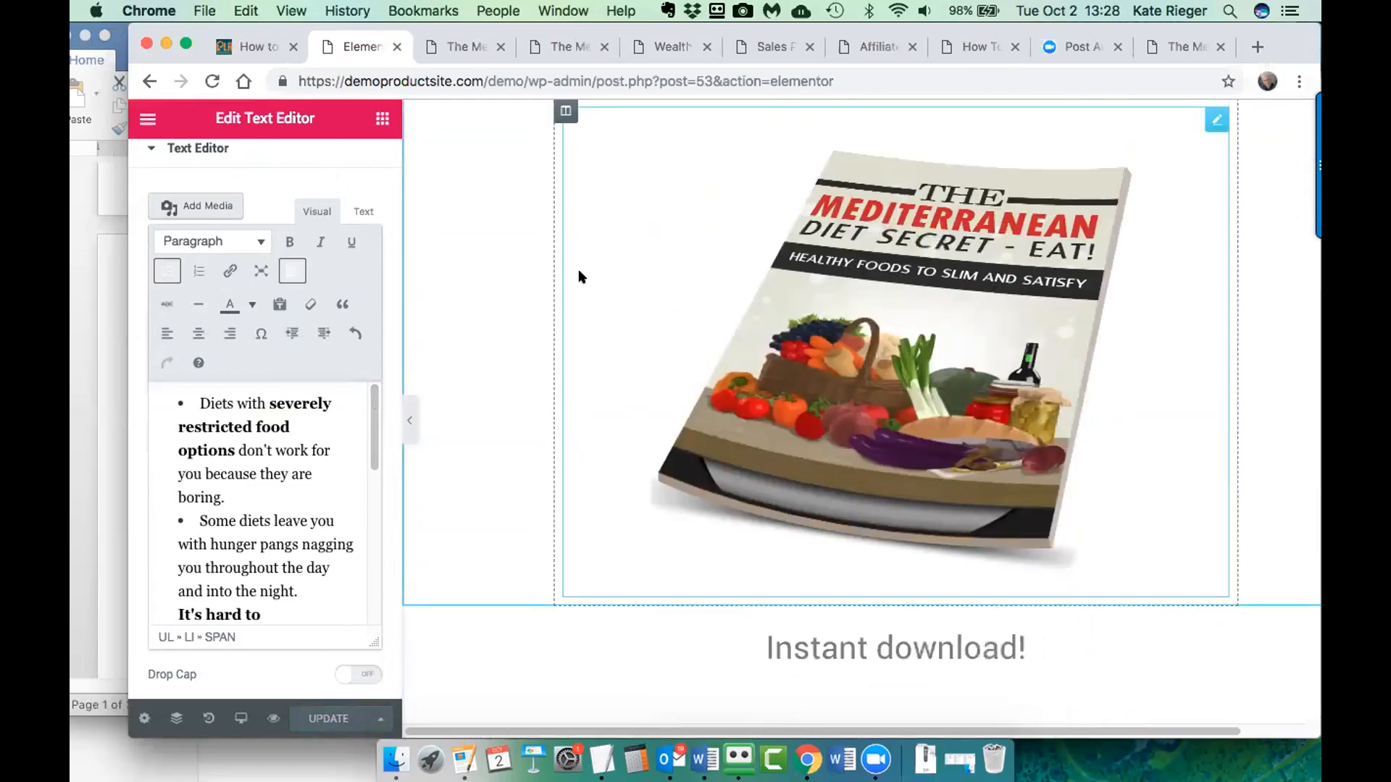
scroll(486, 338, "up", 10)
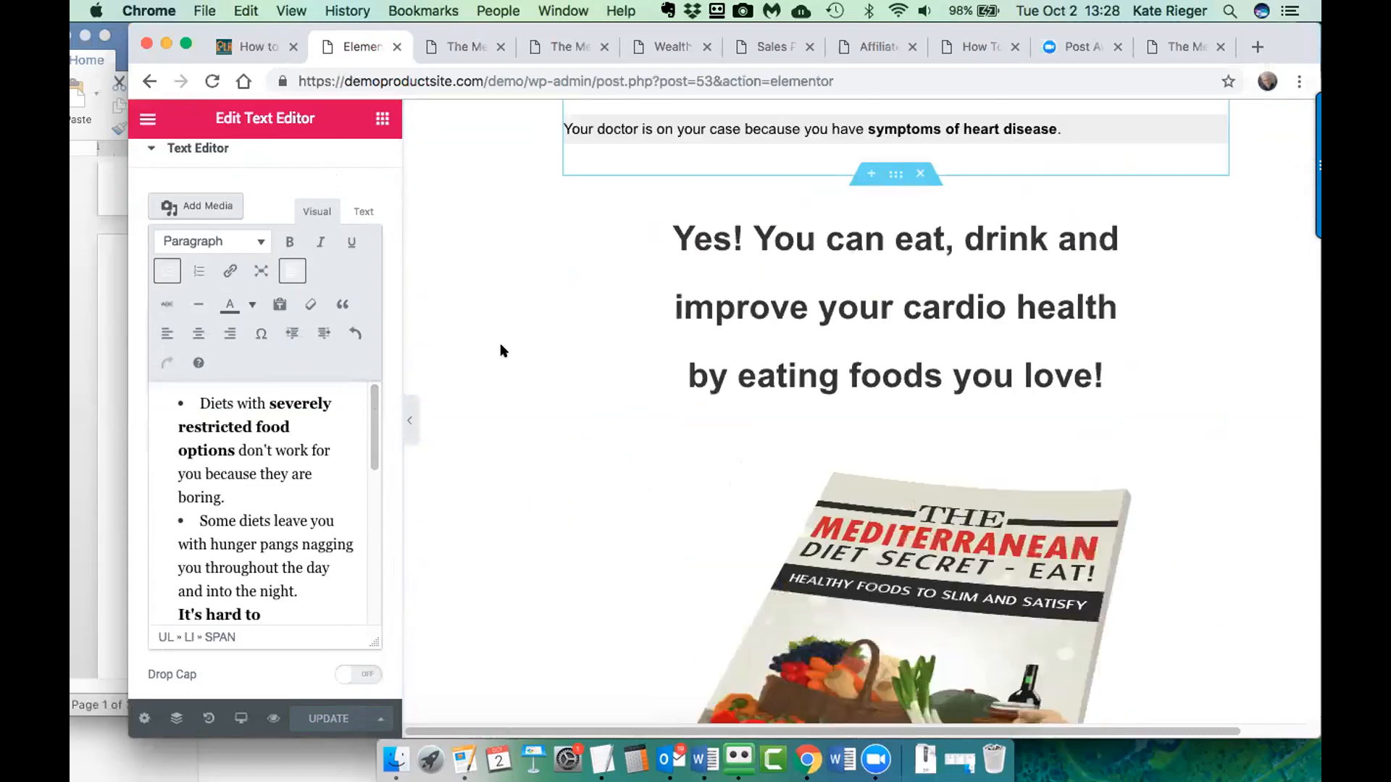
scroll(518, 335, "up", 1)
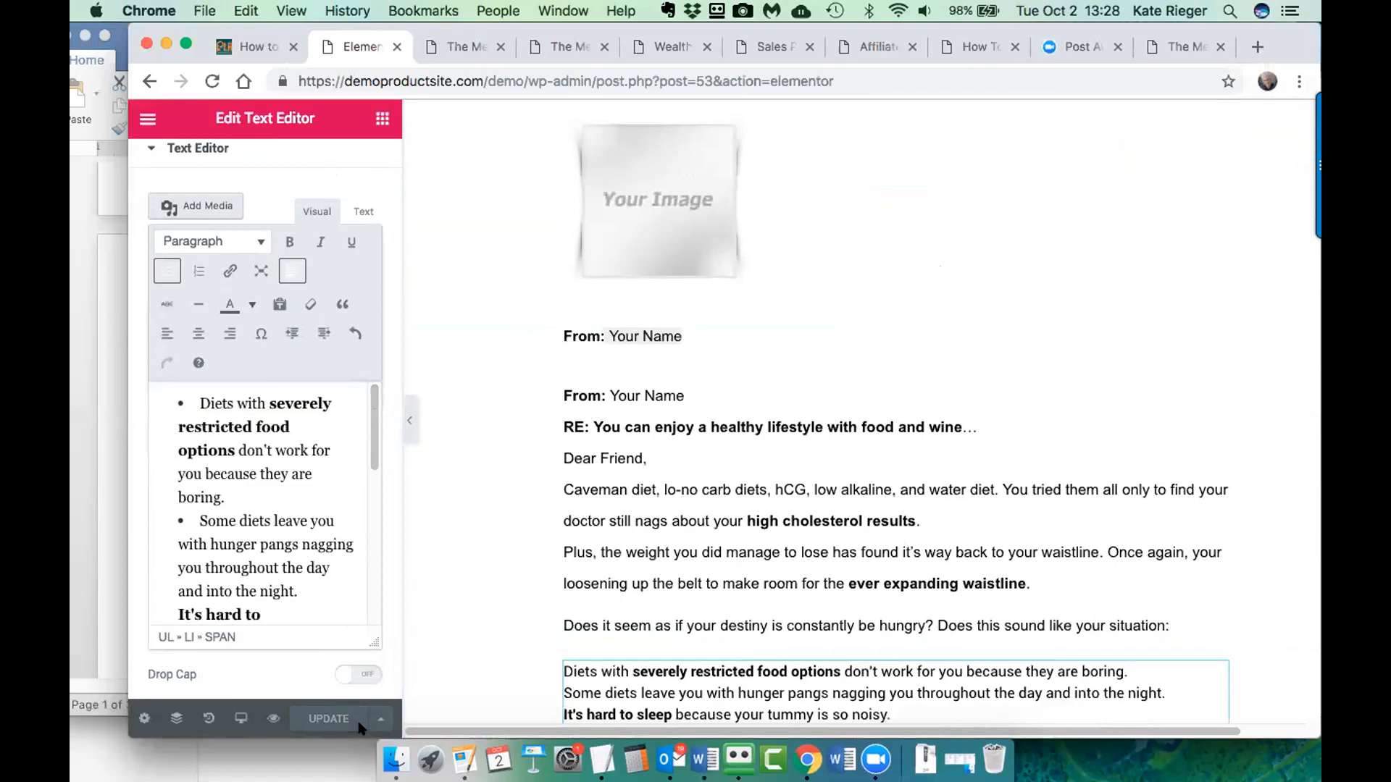
scroll(496, 145, "up", 2)
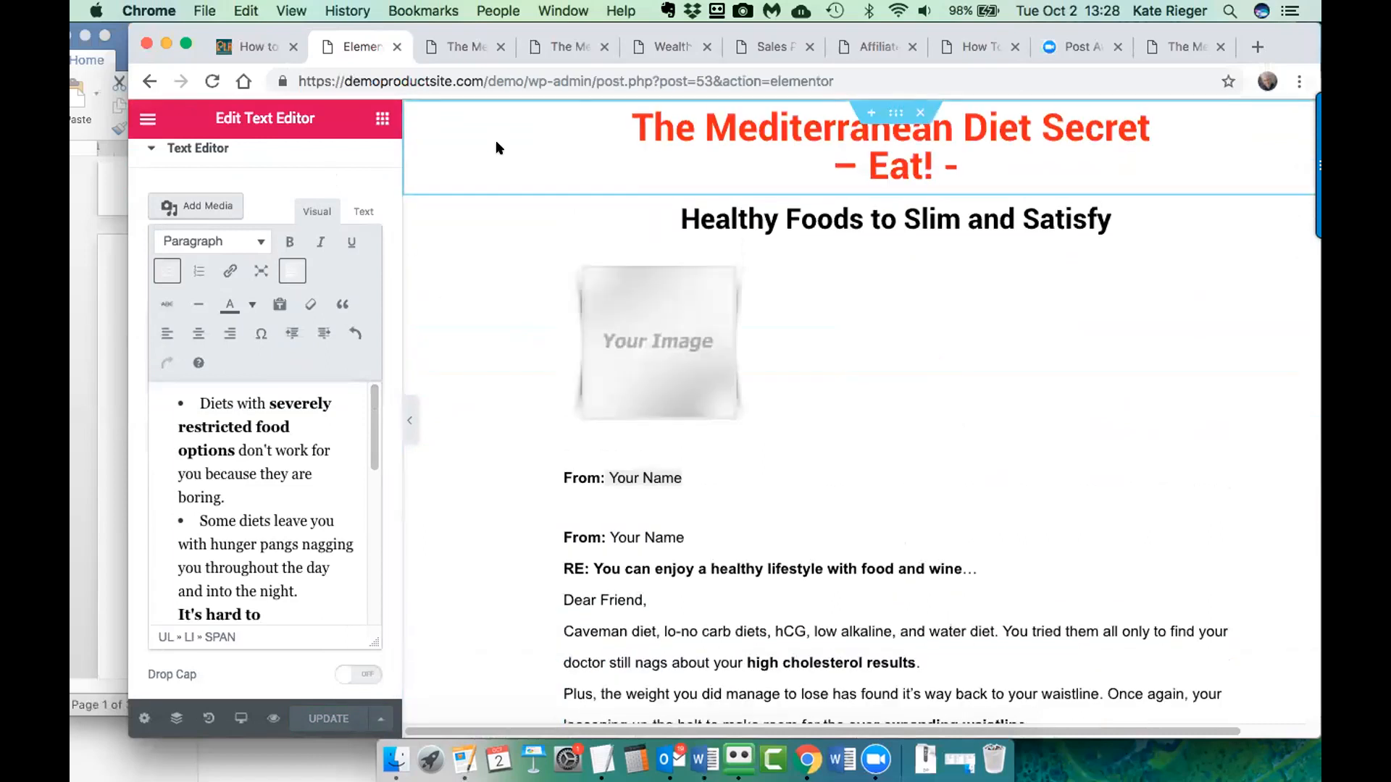
left_click(146, 119)
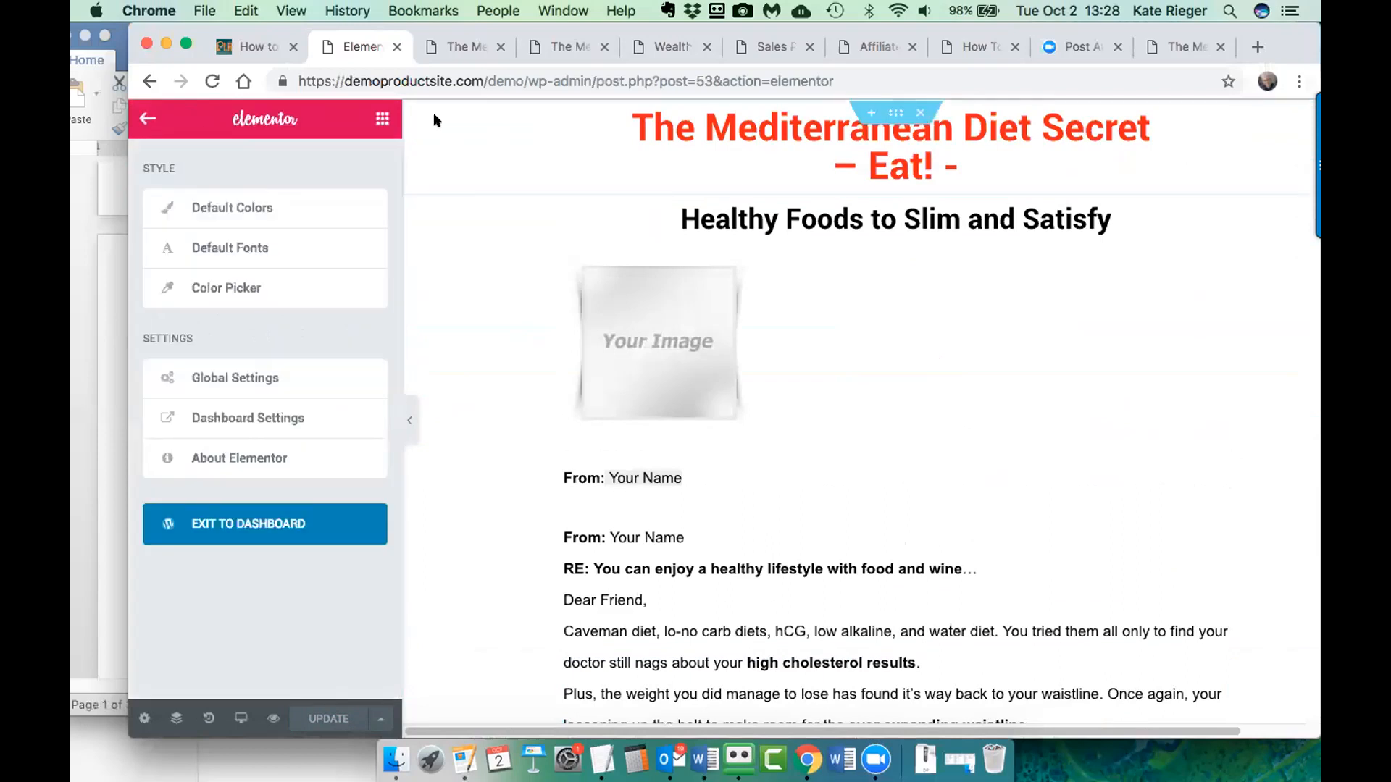
left_click(380, 118)
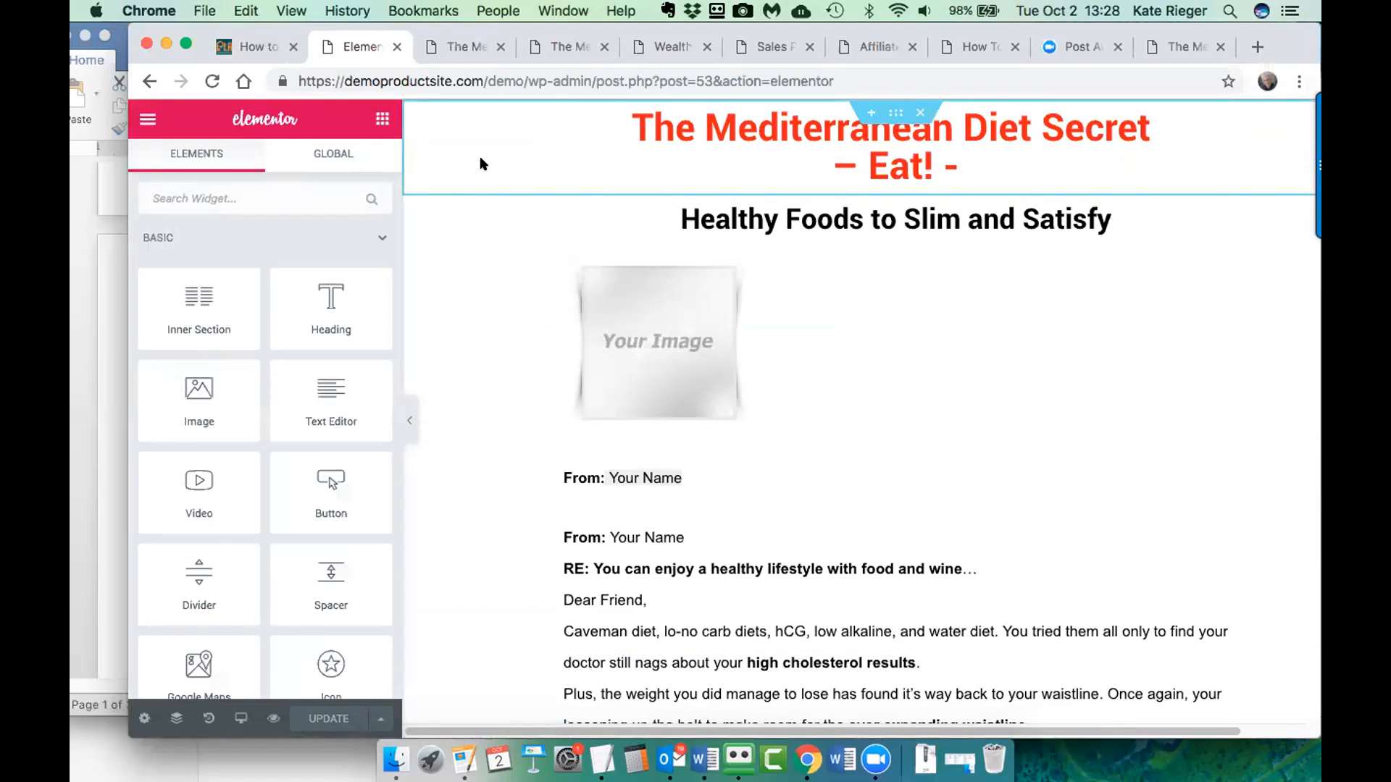
scroll(546, 227, "down", 5)
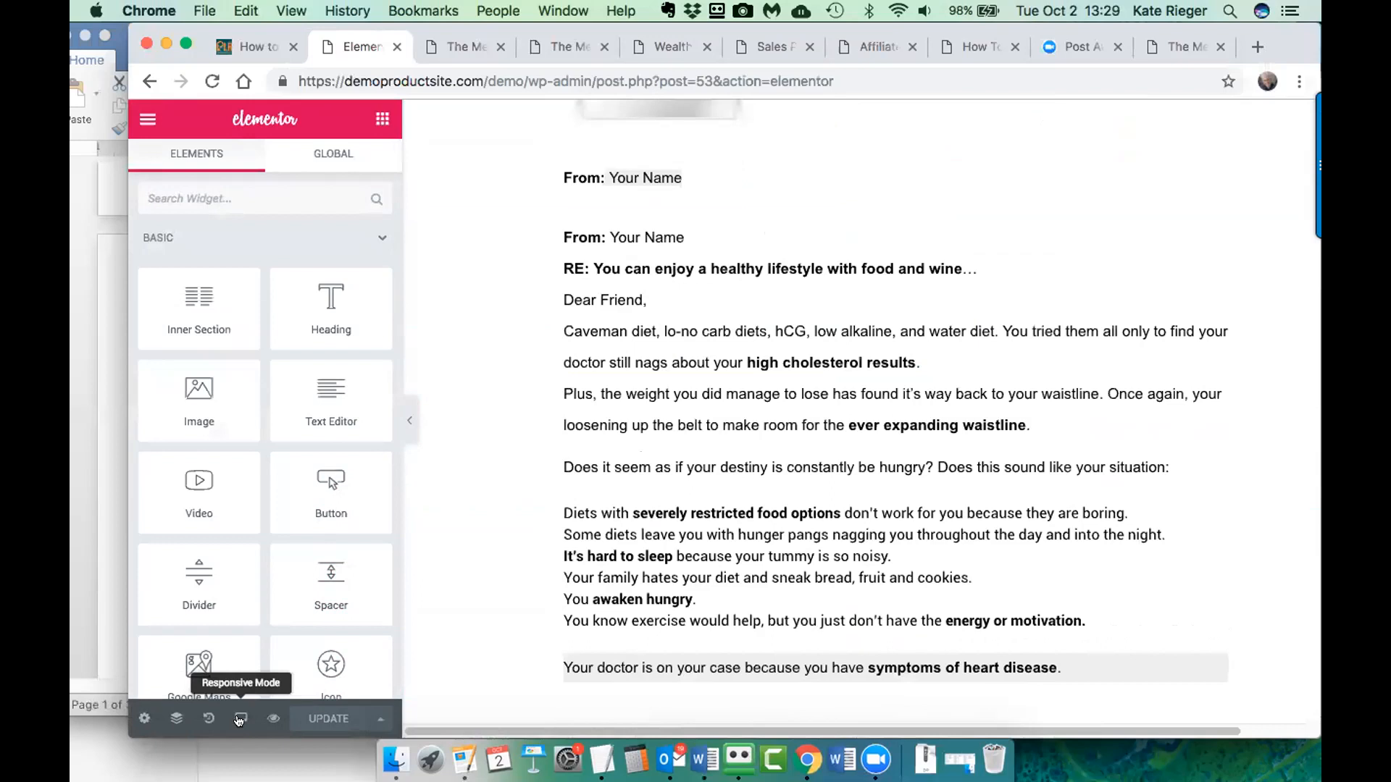
left_click(239, 720)
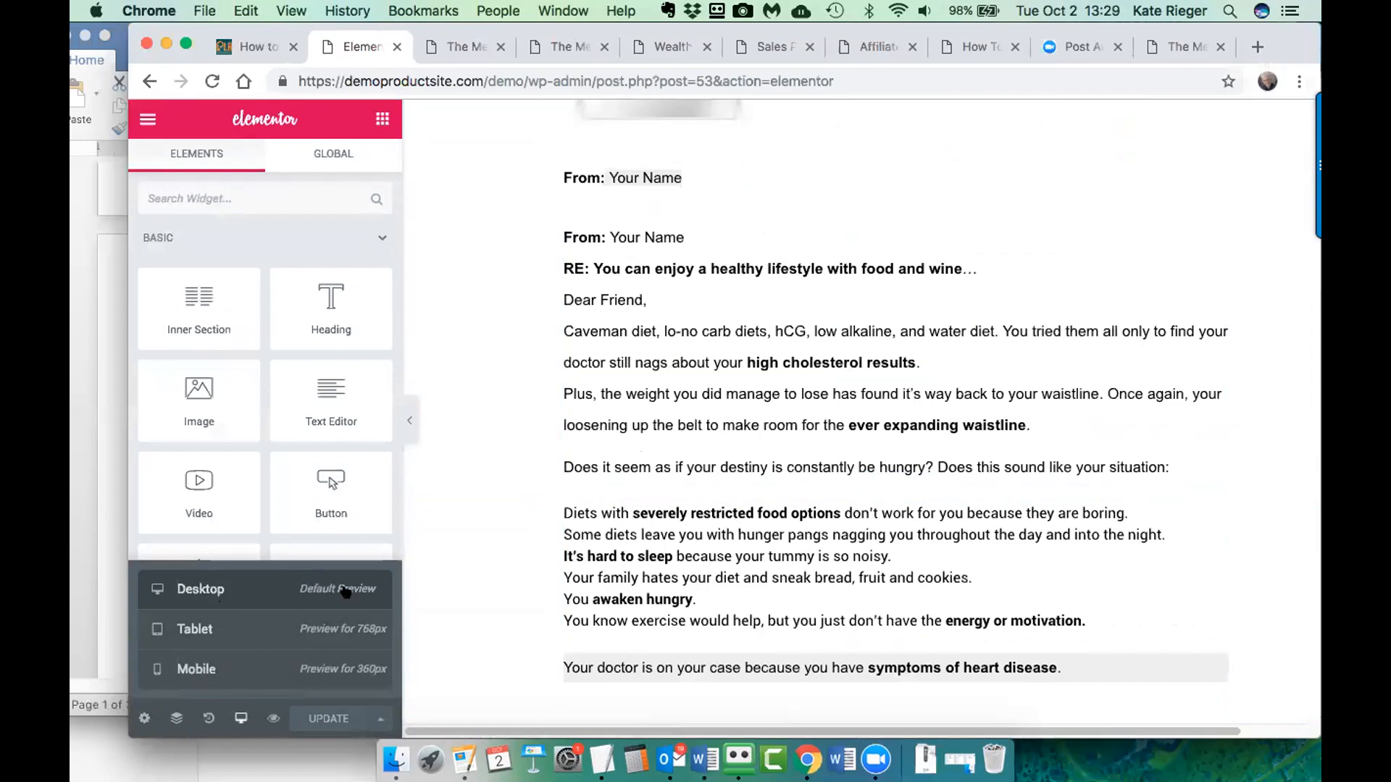
left_click(210, 628)
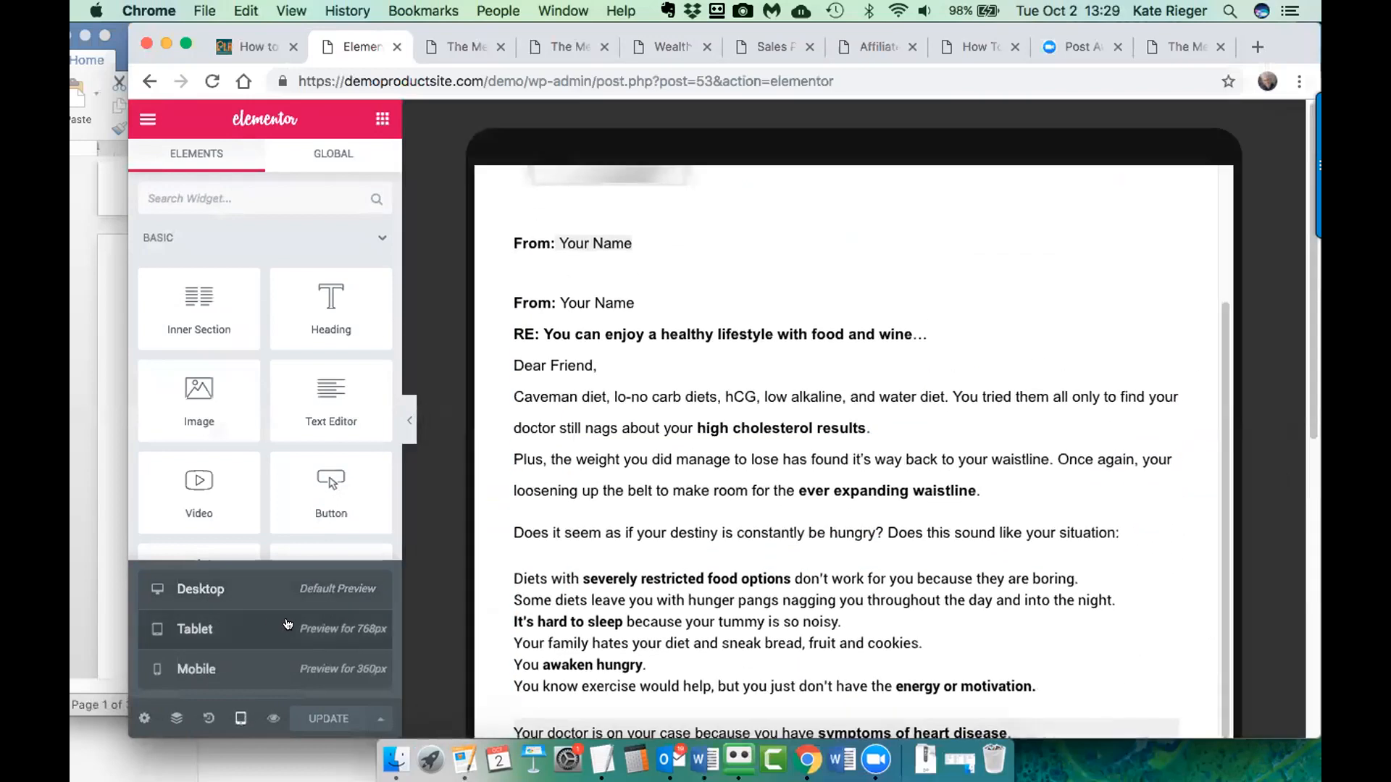
scroll(777, 526, "down", 3)
scroll(777, 527, "up", 2)
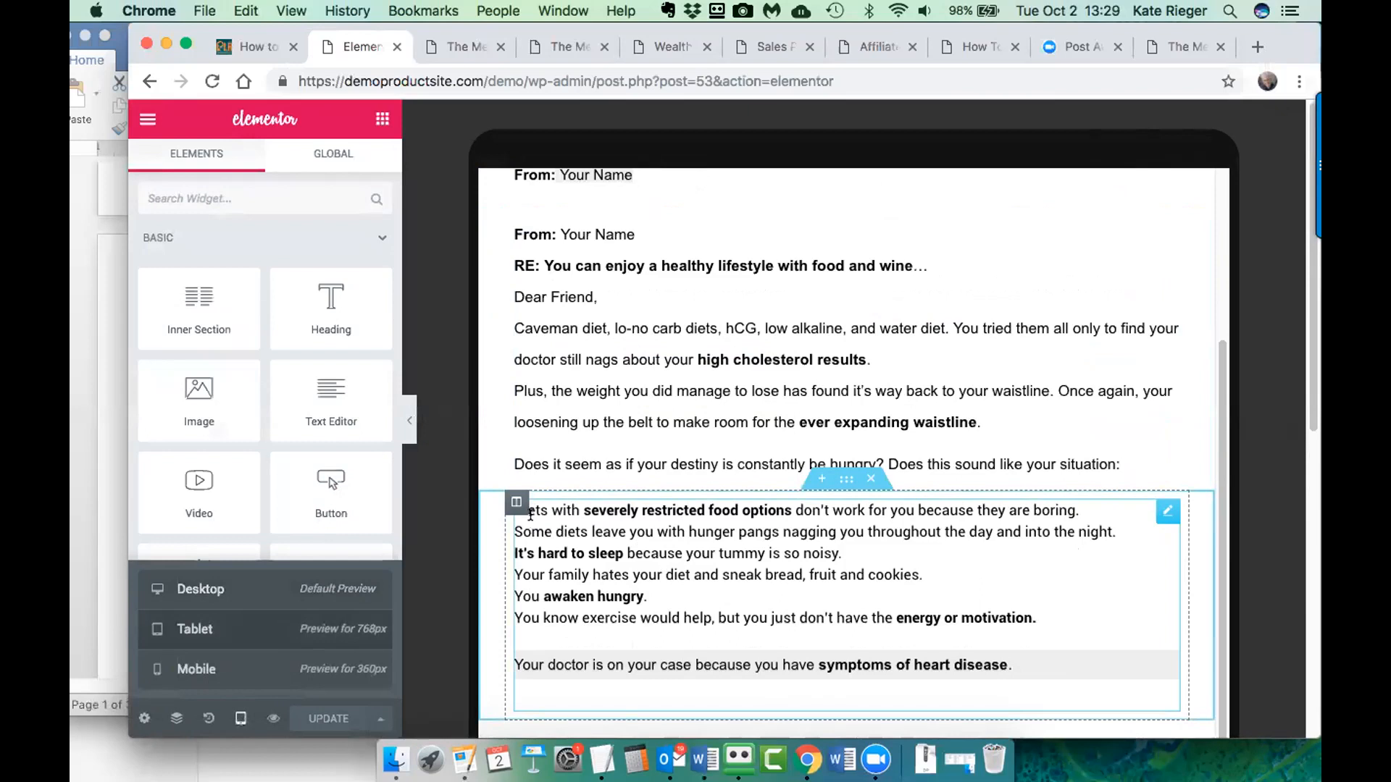
- Open the diet-problem list's text block for editing and compare the page in the mobile and tablet previews
left_click(532, 506)
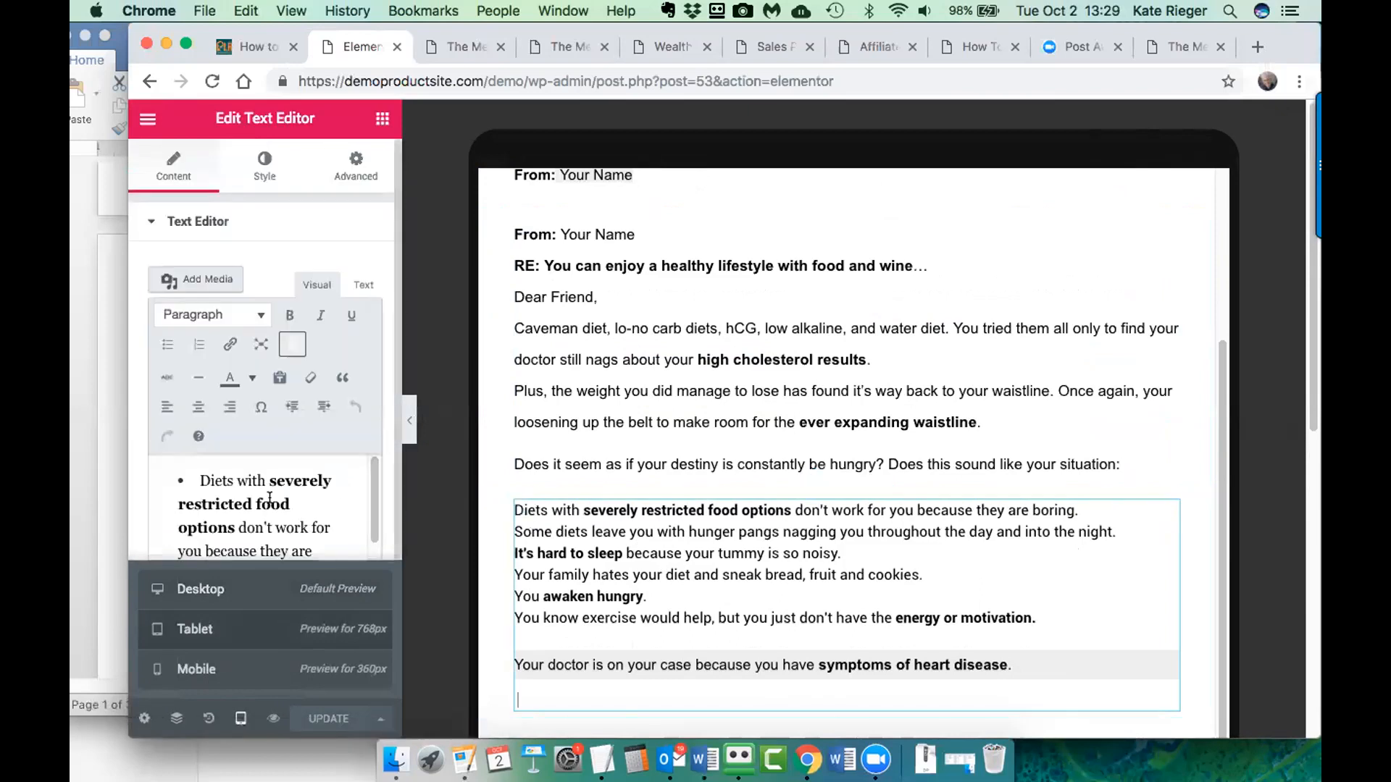
scroll(275, 493, "down", 2)
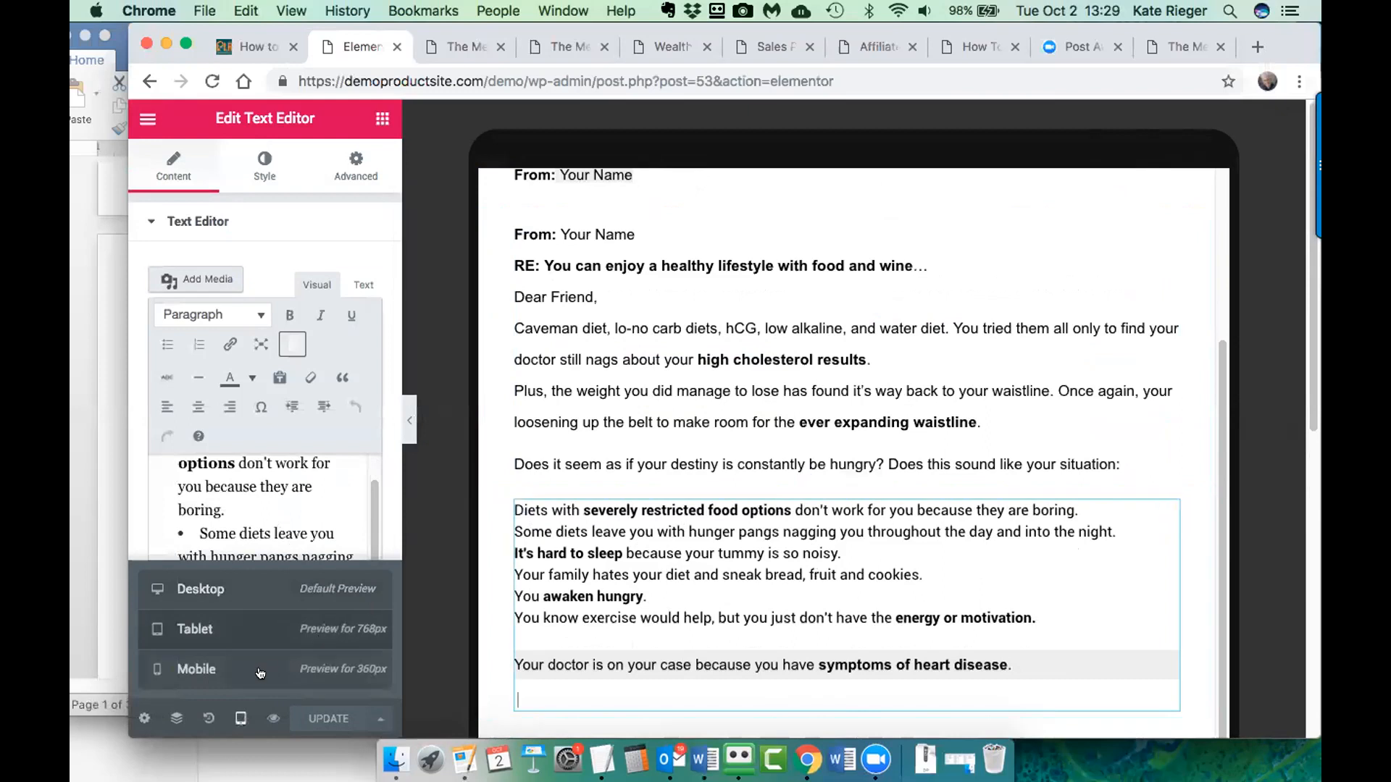
left_click(206, 671)
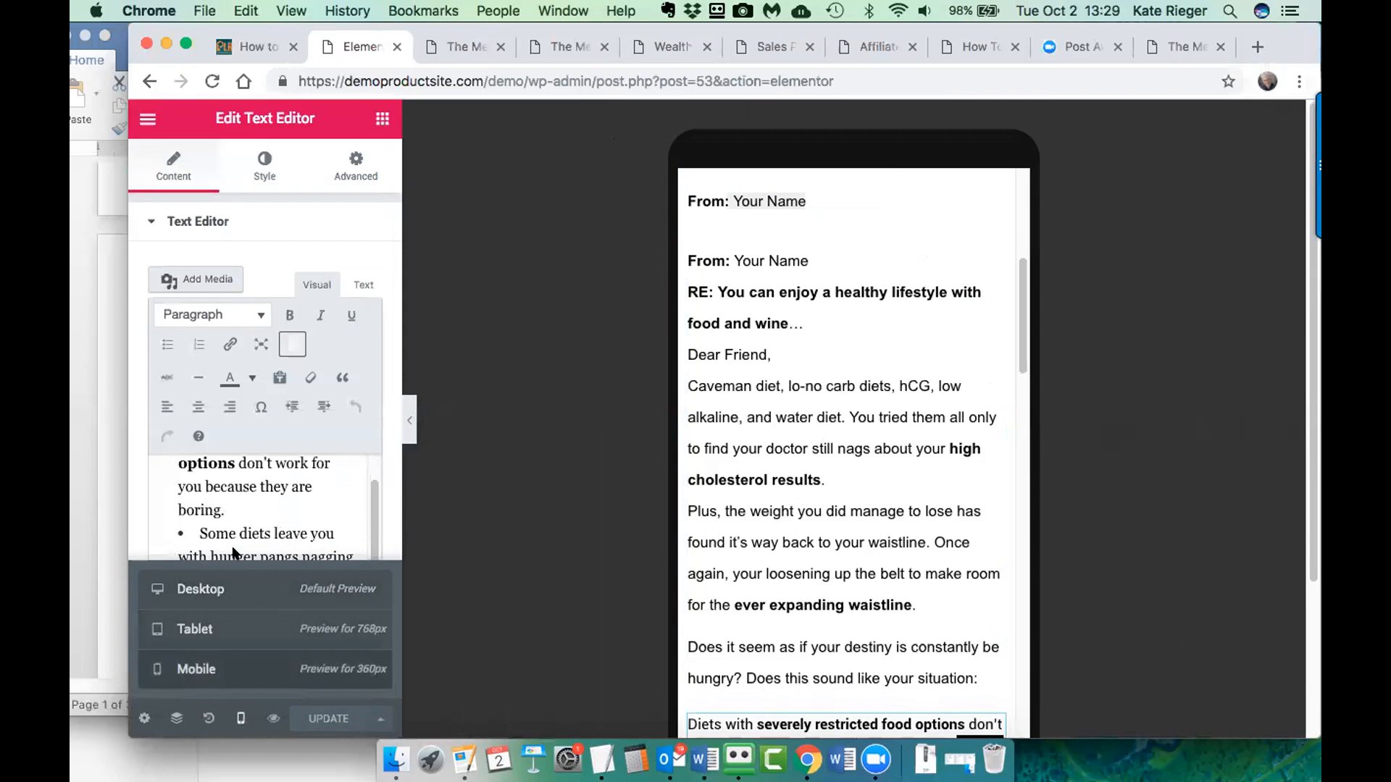
left_click(235, 493)
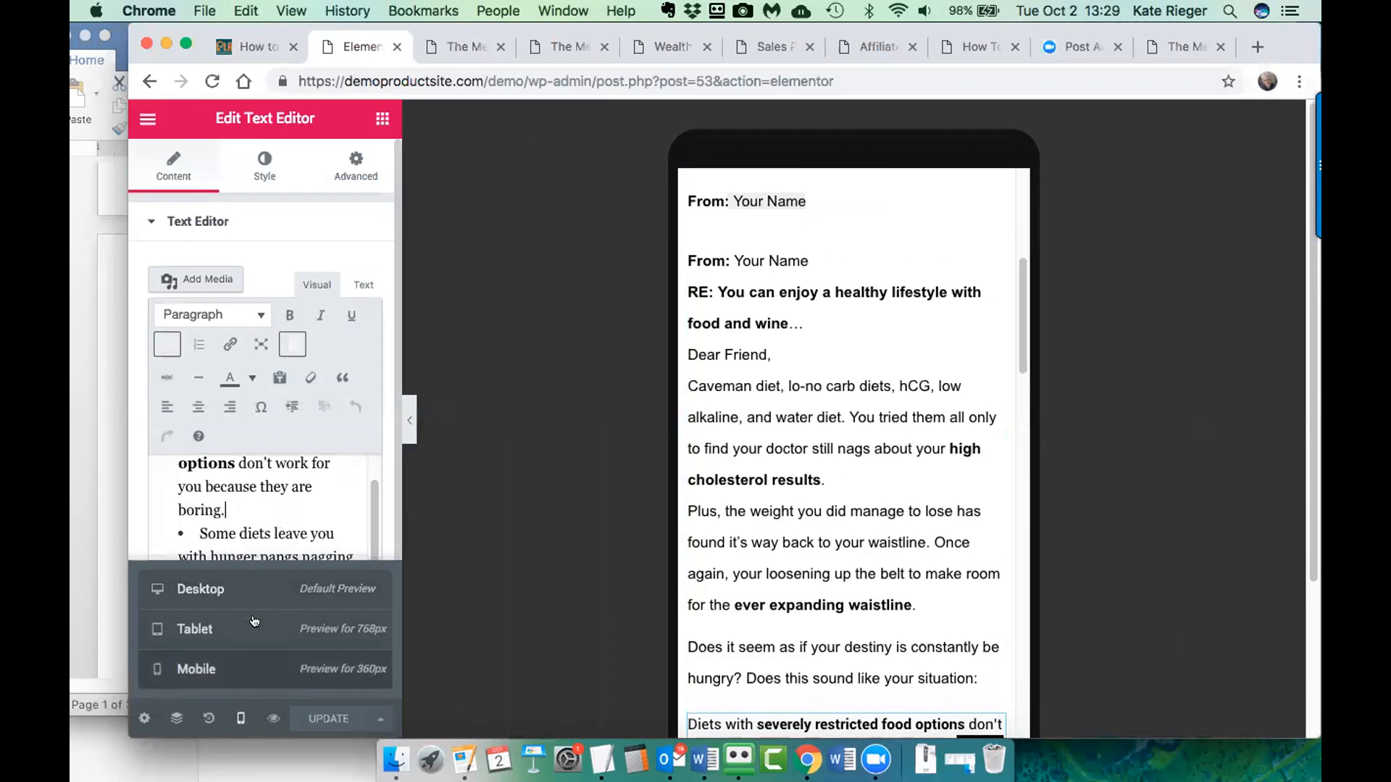
left_click(207, 628)
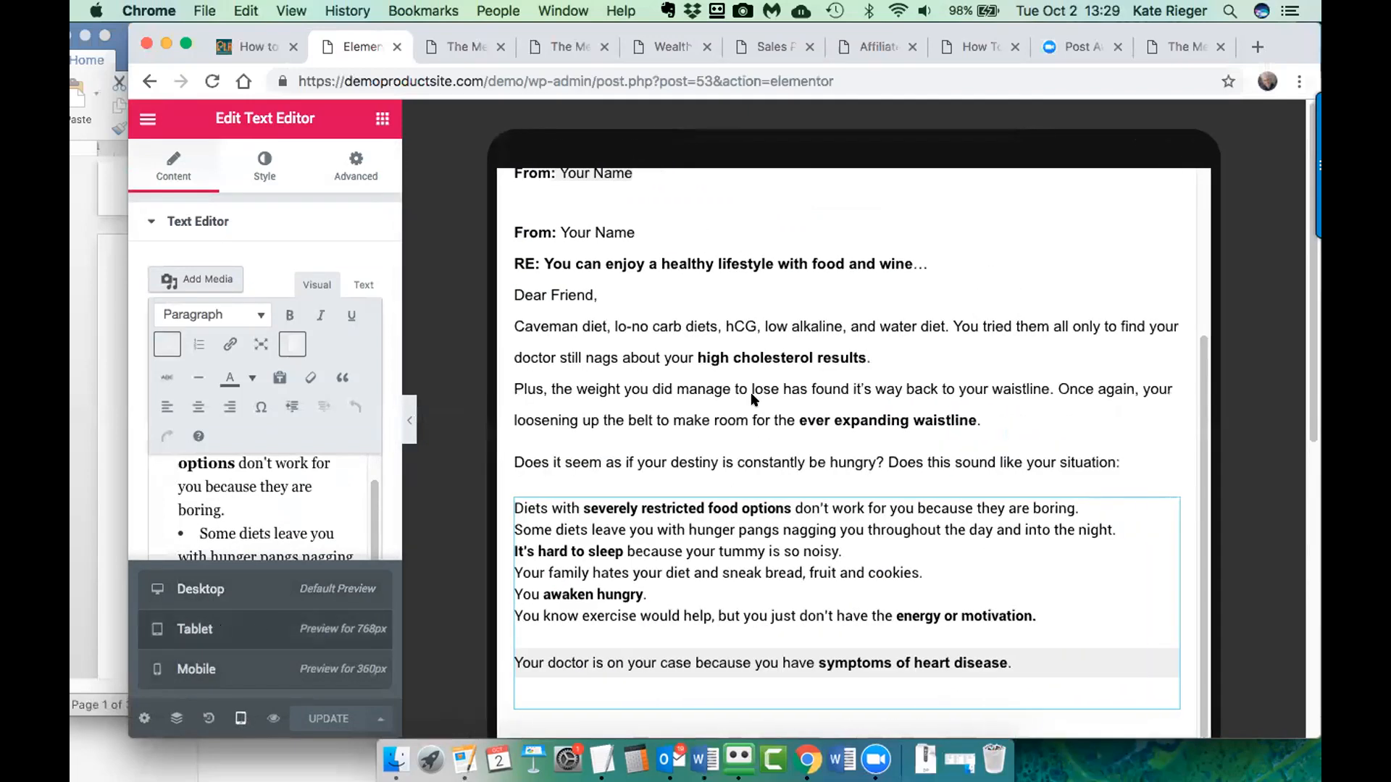
- Insert a dash and space before the diet-problem lines starting "Diets with", "It's hard to sleep", "Your family", "You awaken hungry" and "You know exercise"
left_click(540, 499)
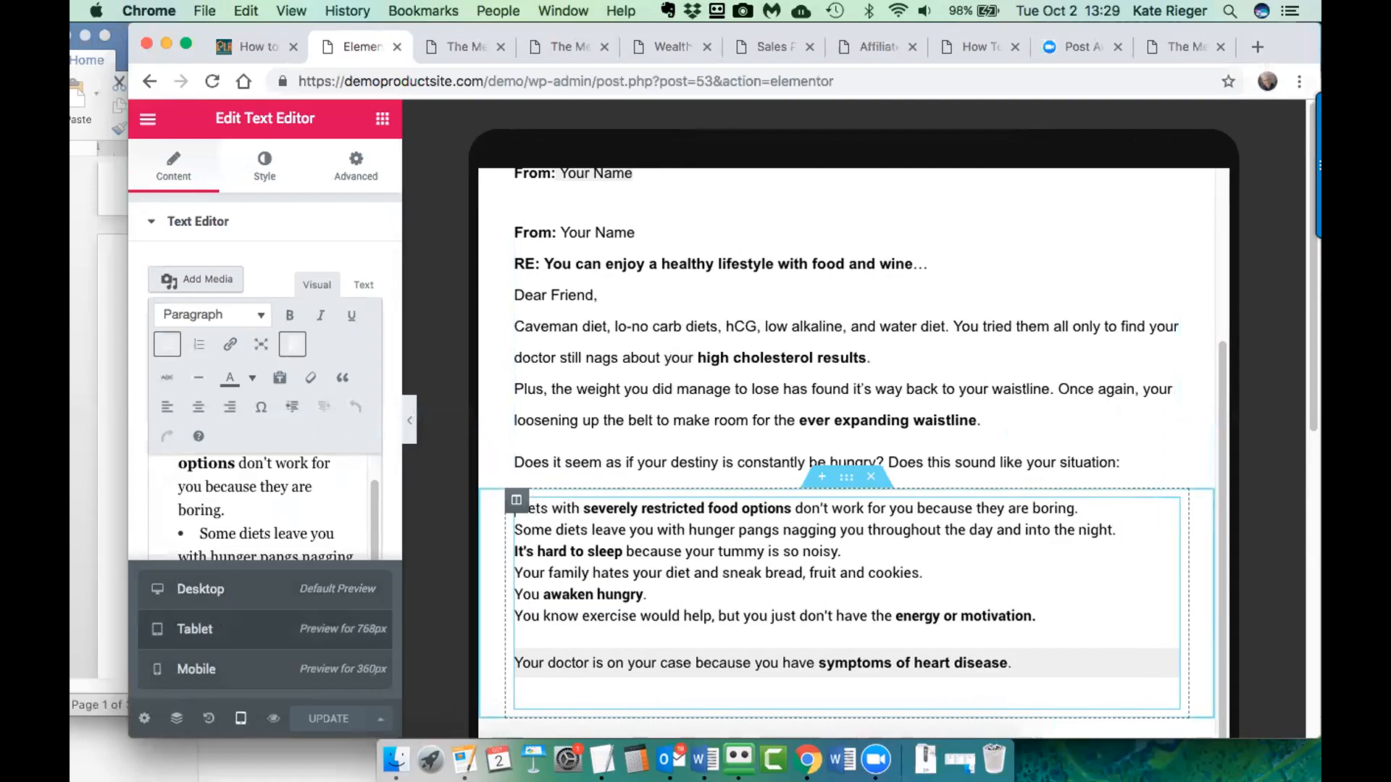
type("Di")
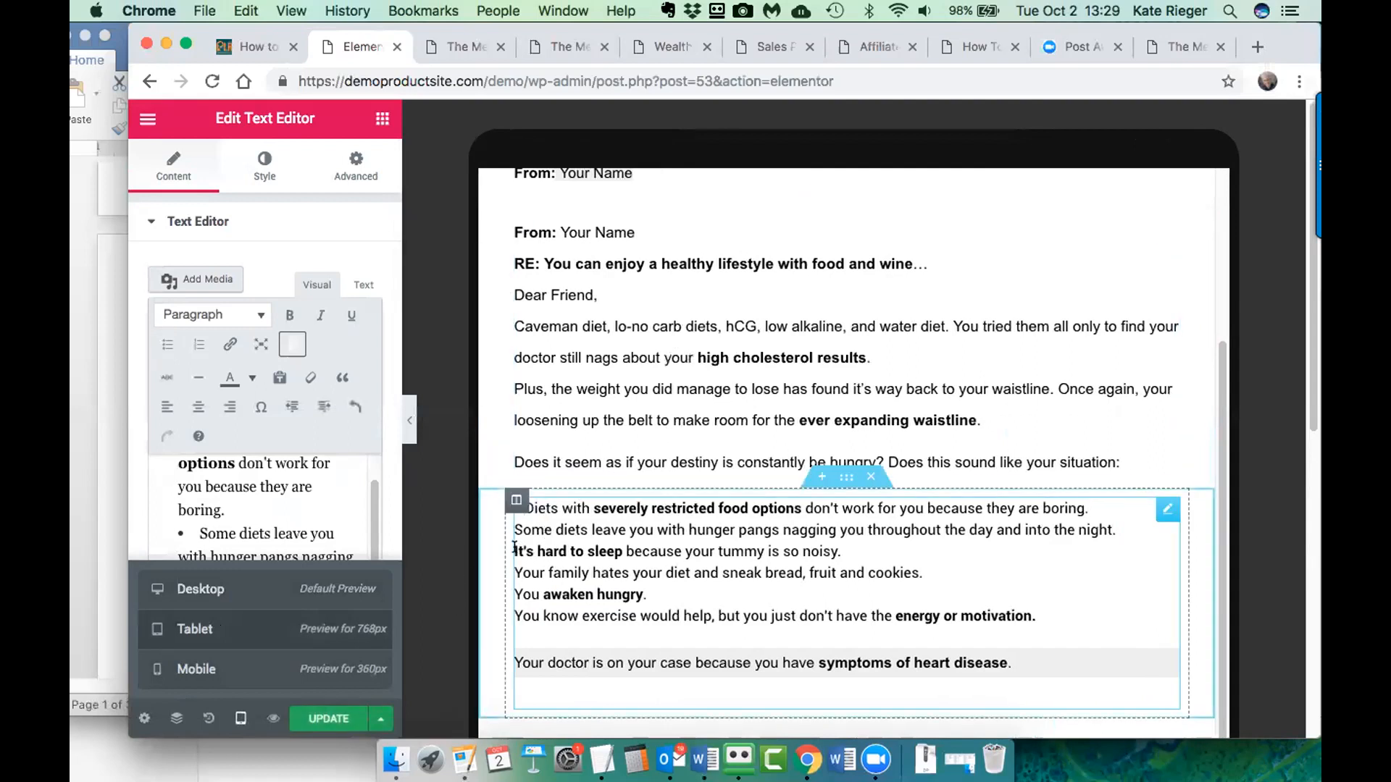
left_click(514, 549)
type("- ")
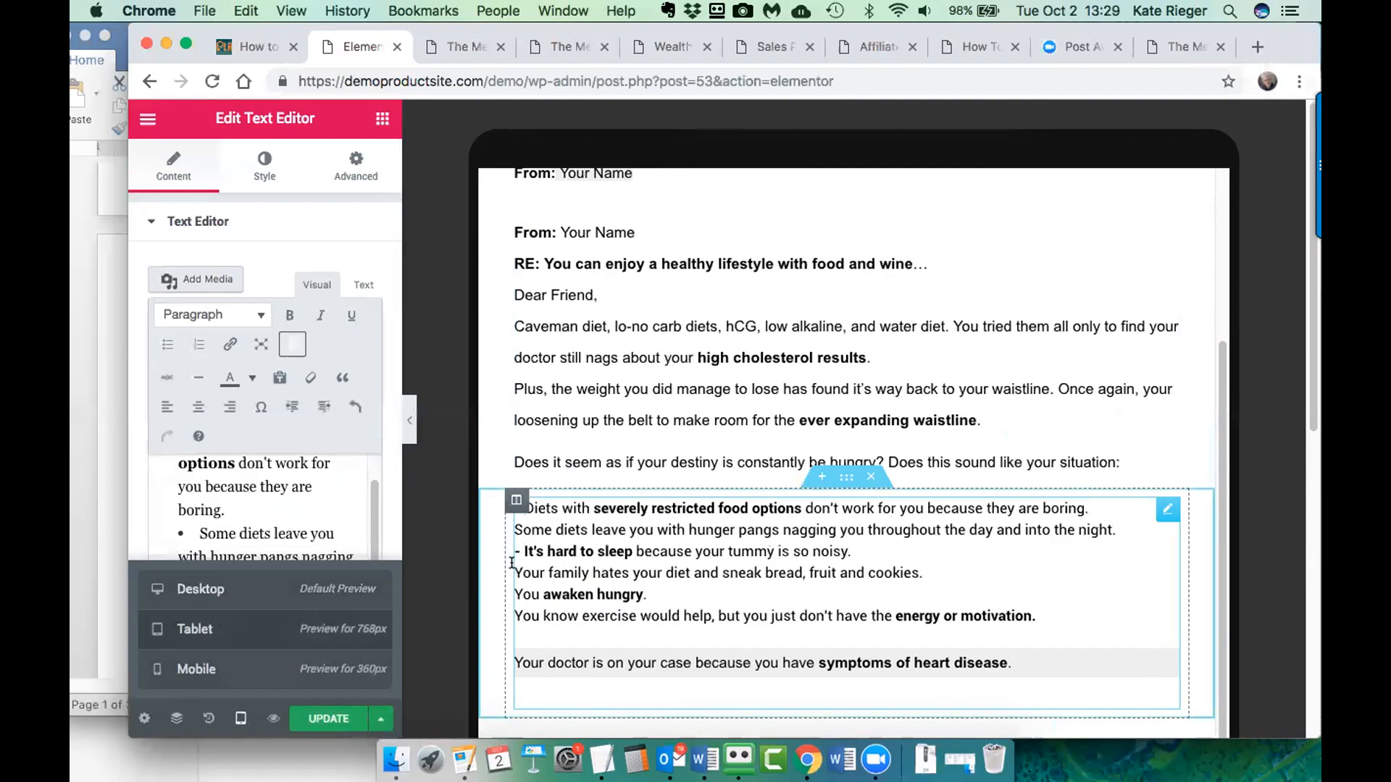
type("-")
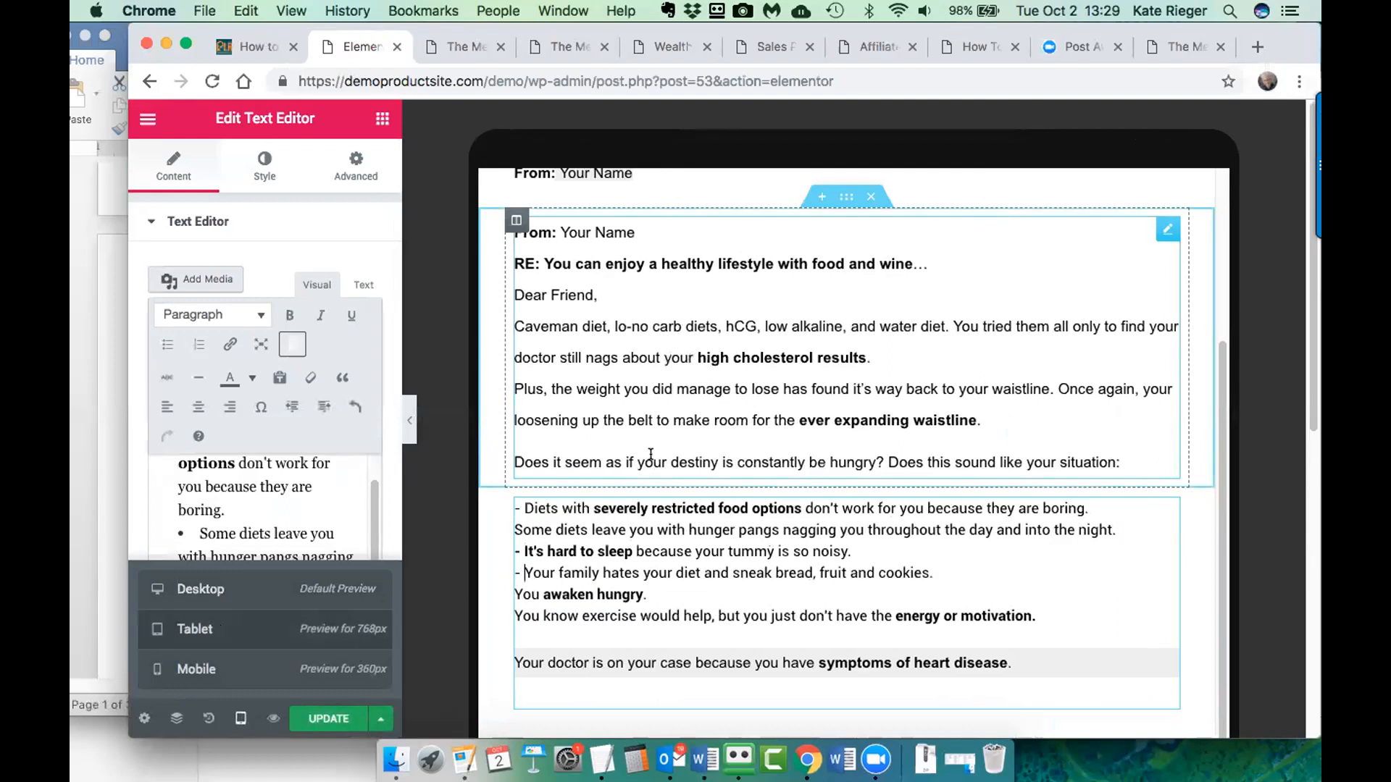
left_click(510, 592)
type("-")
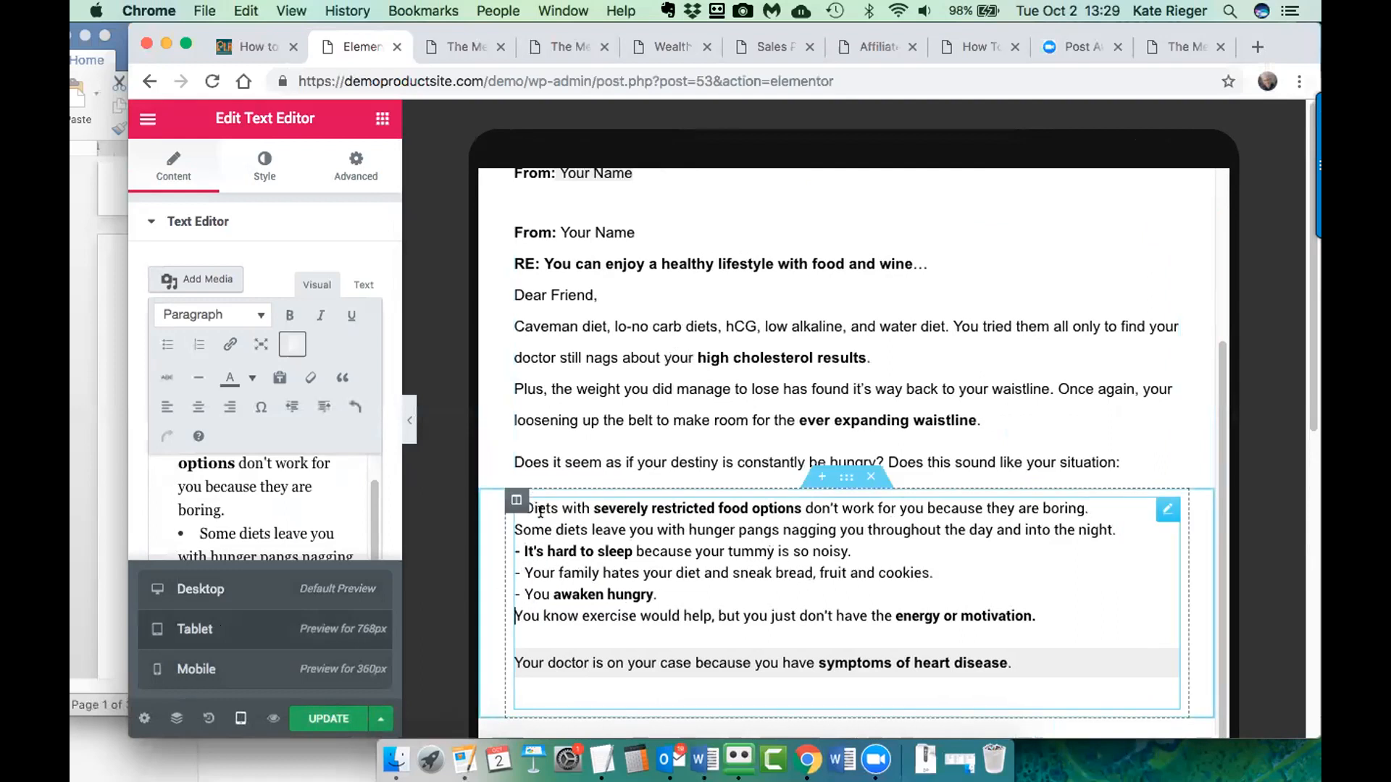
left_click(511, 616)
type("-")
- Check the rest of the page down to the book cover and update it to save the list edits
scroll(852, 556, "down", 5)
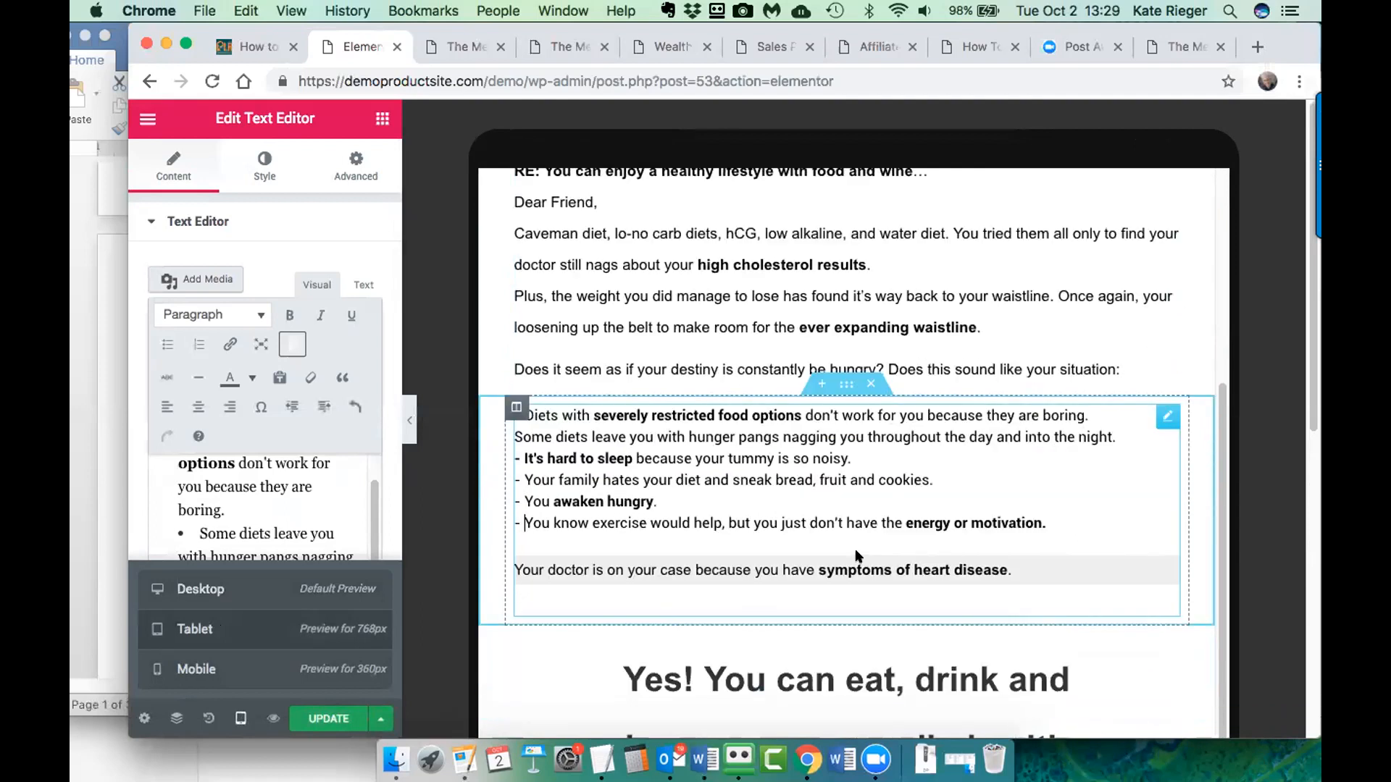
scroll(857, 556, "down", 10)
left_click(328, 719)
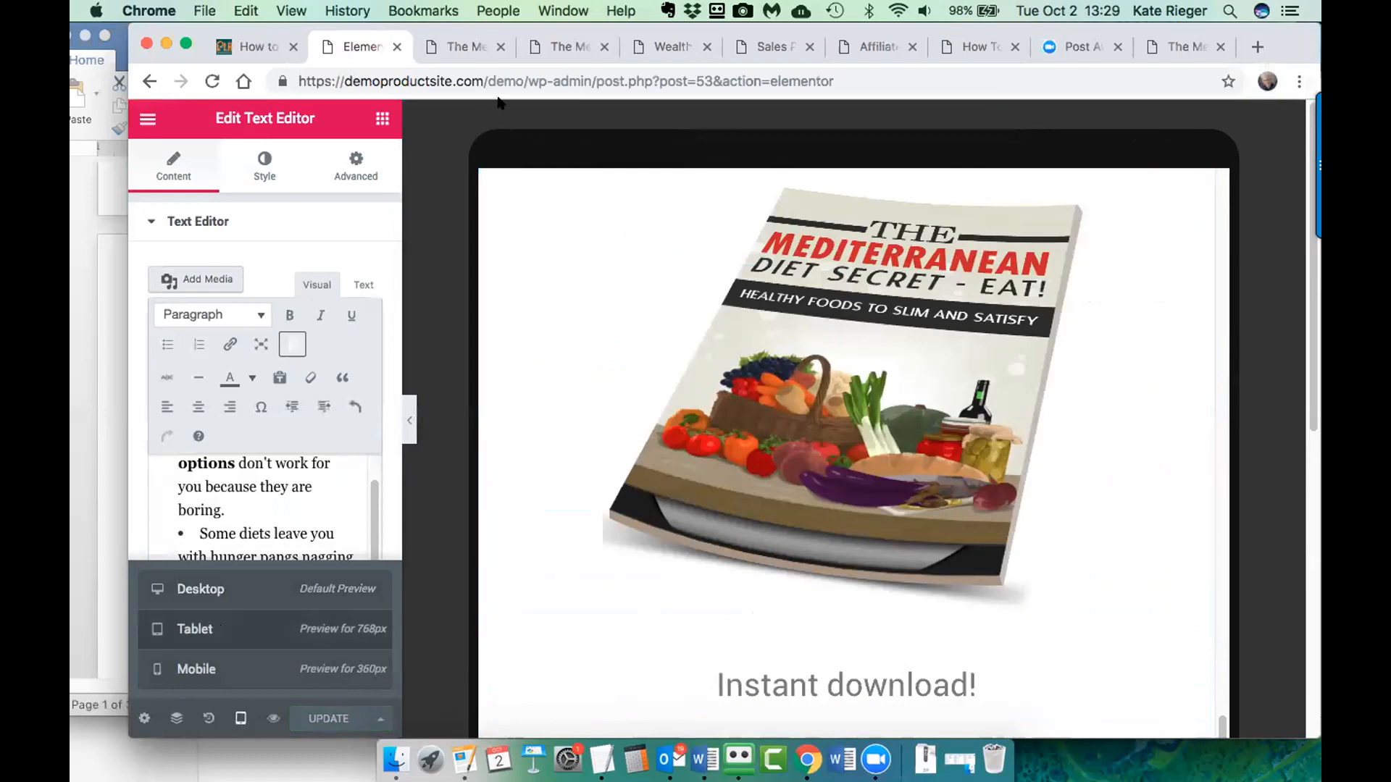
- Look at the standard-editor sales page's bulleted list, then return to Elementor and check the dashed list
left_click(569, 48)
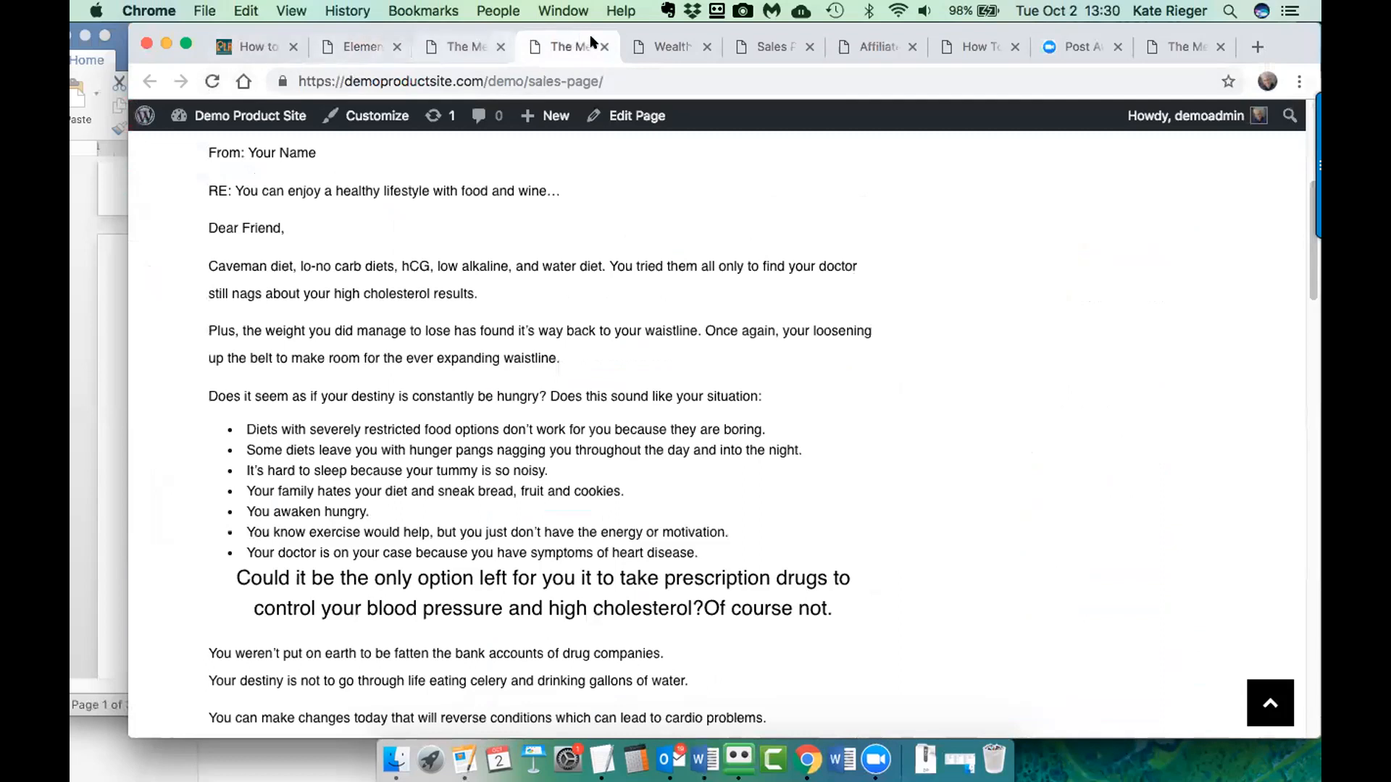
left_click(344, 51)
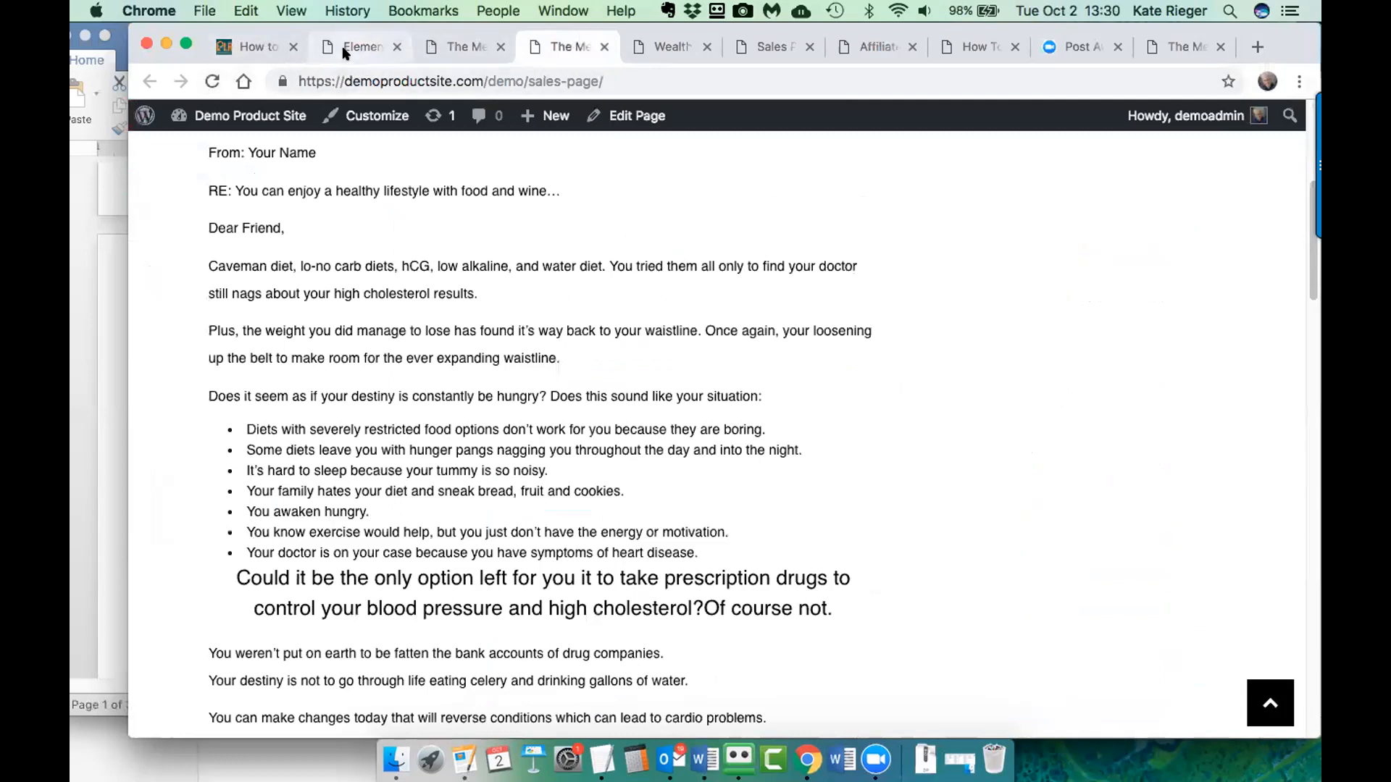
scroll(623, 204, "up", 6)
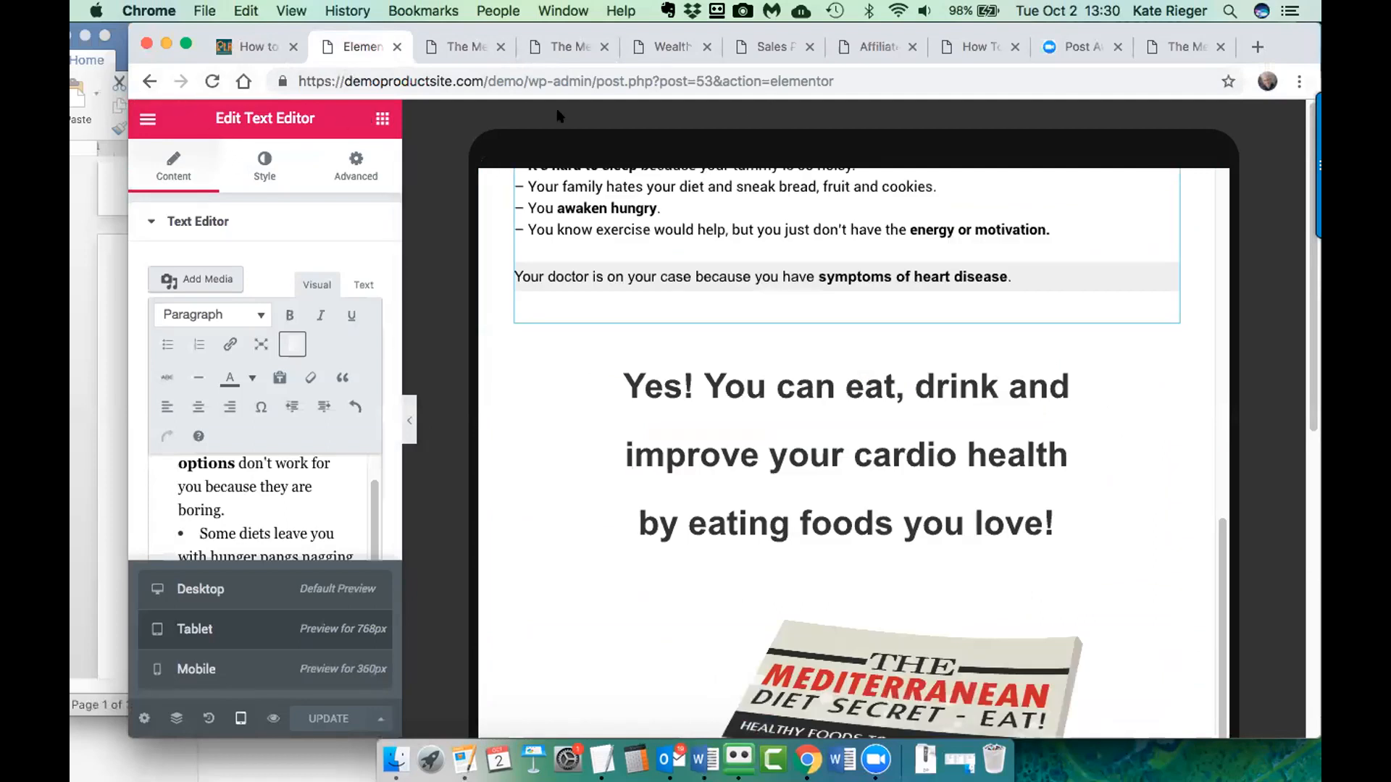
scroll(290, 522, "down", 5)
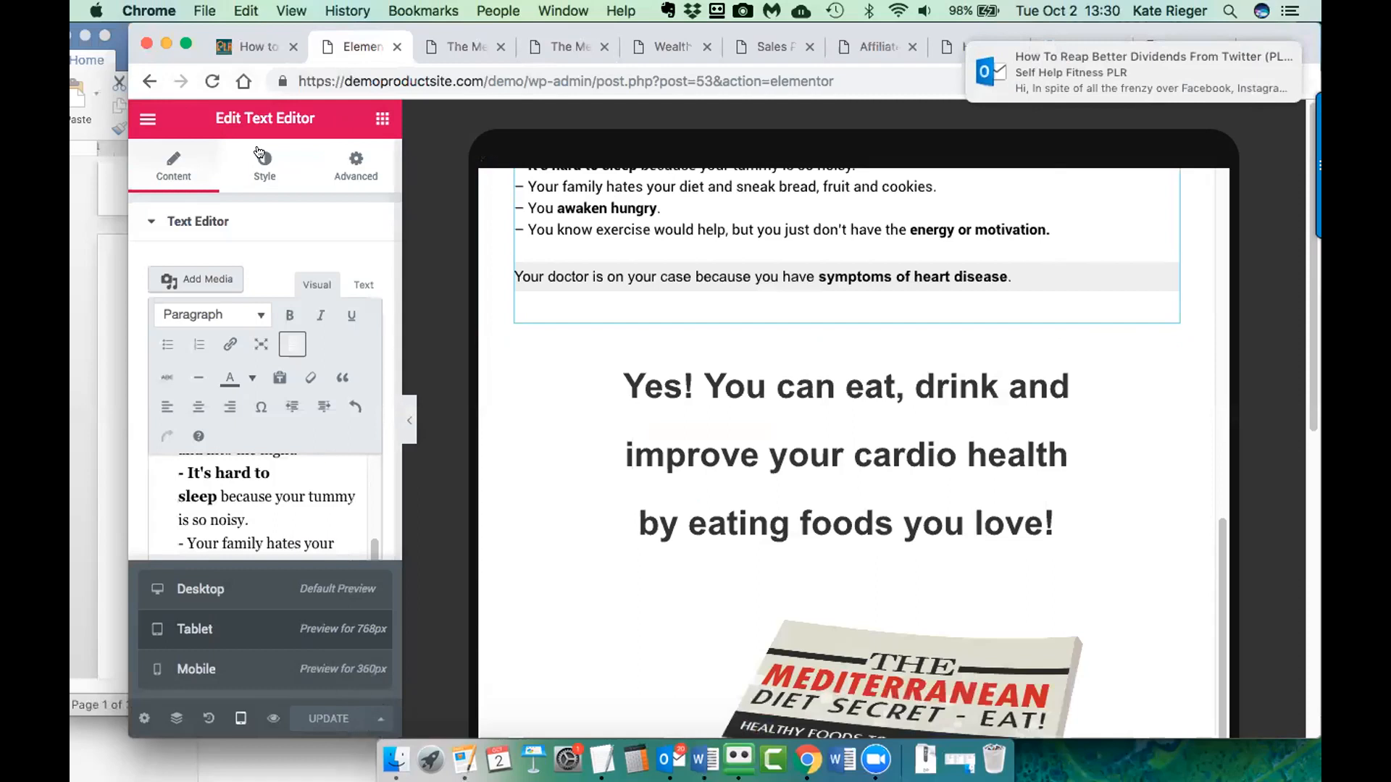
- Return to the pages list, view the published "The Mediterranean Diet Secret – Sample" page and examine its dashed list and subheading
left_click(150, 81)
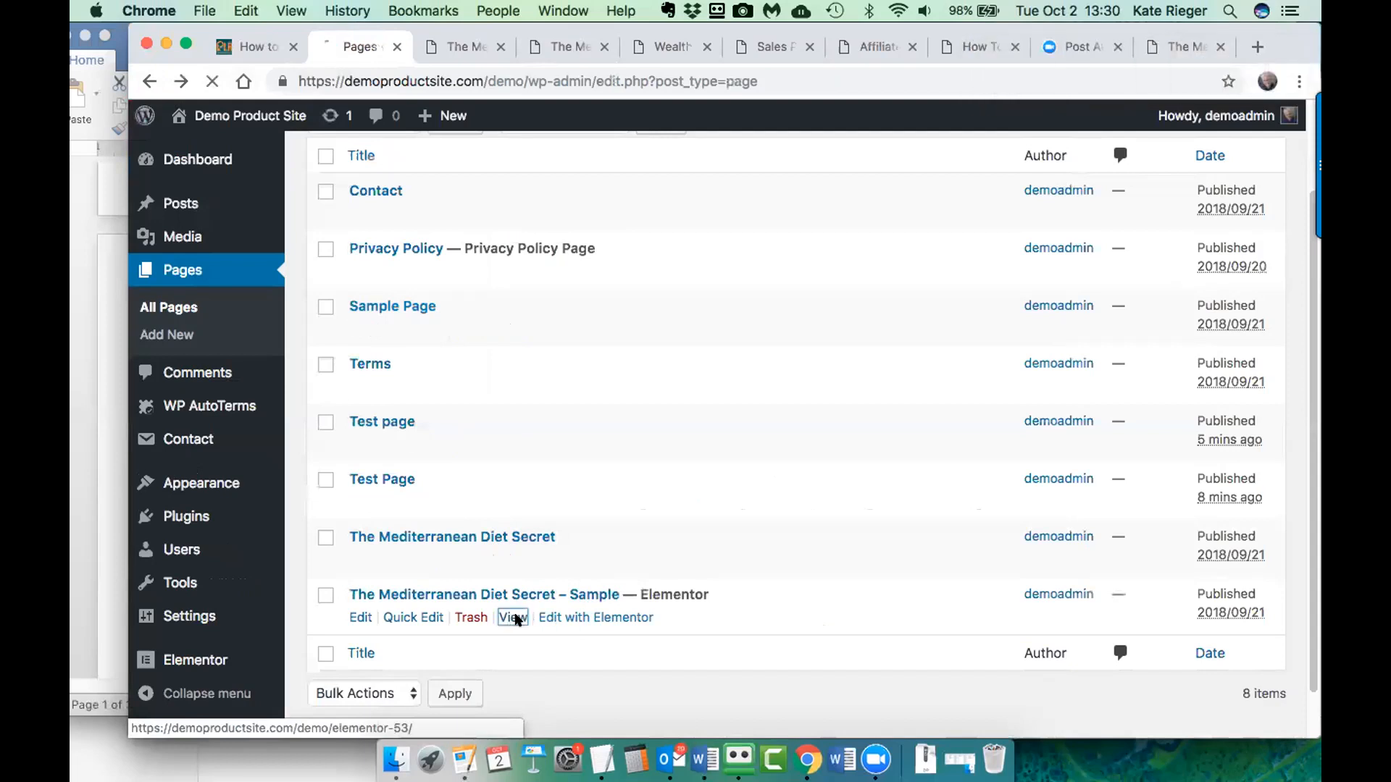
left_click(513, 618)
scroll(811, 466, "down", 6)
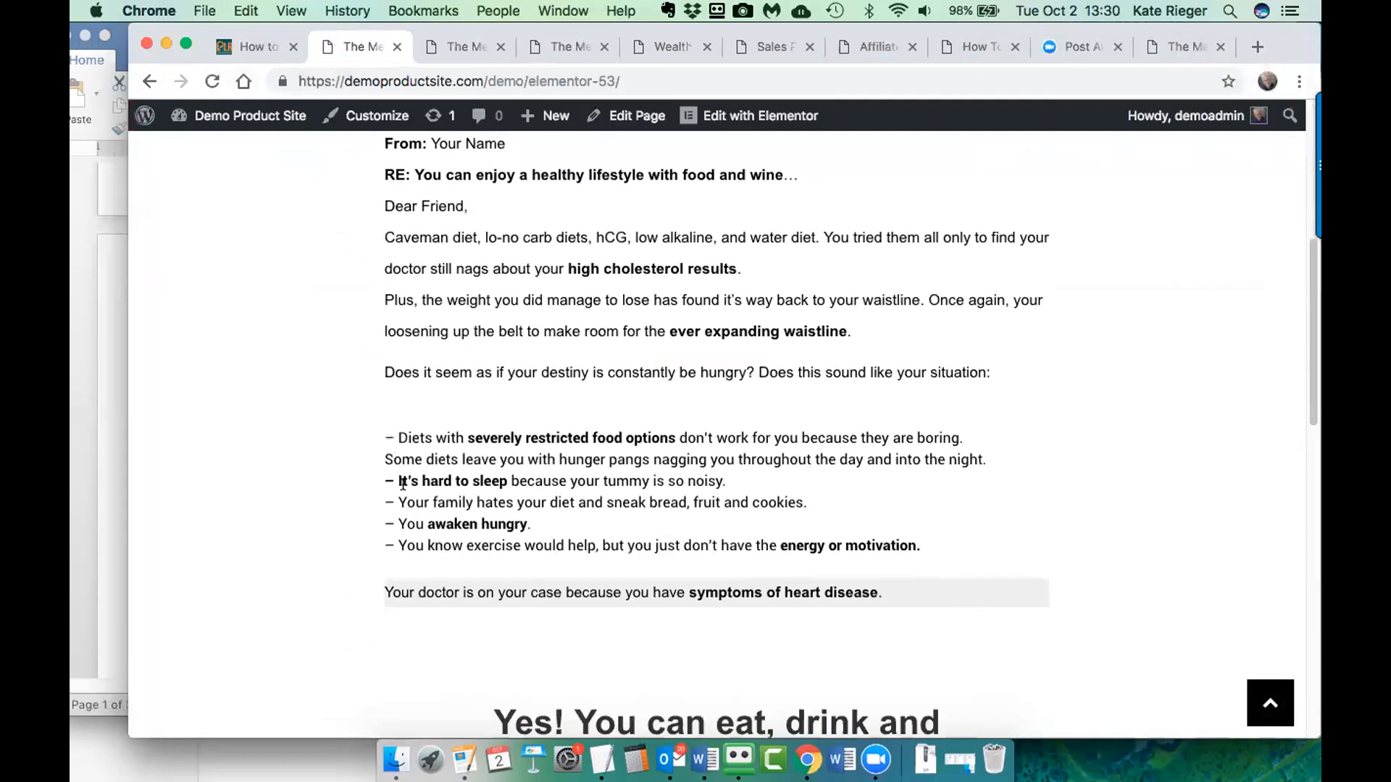
scroll(462, 527, "down", 8)
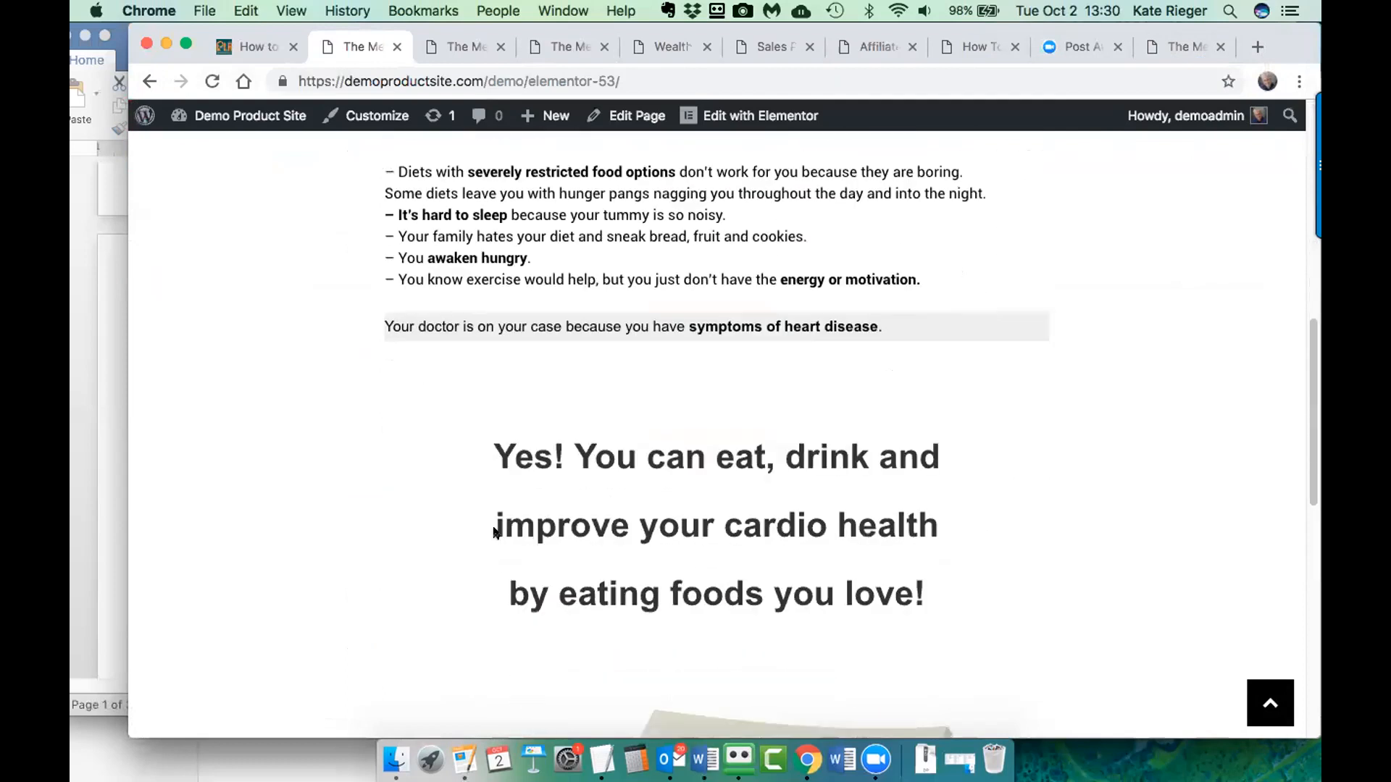
scroll(635, 447, "up", 6)
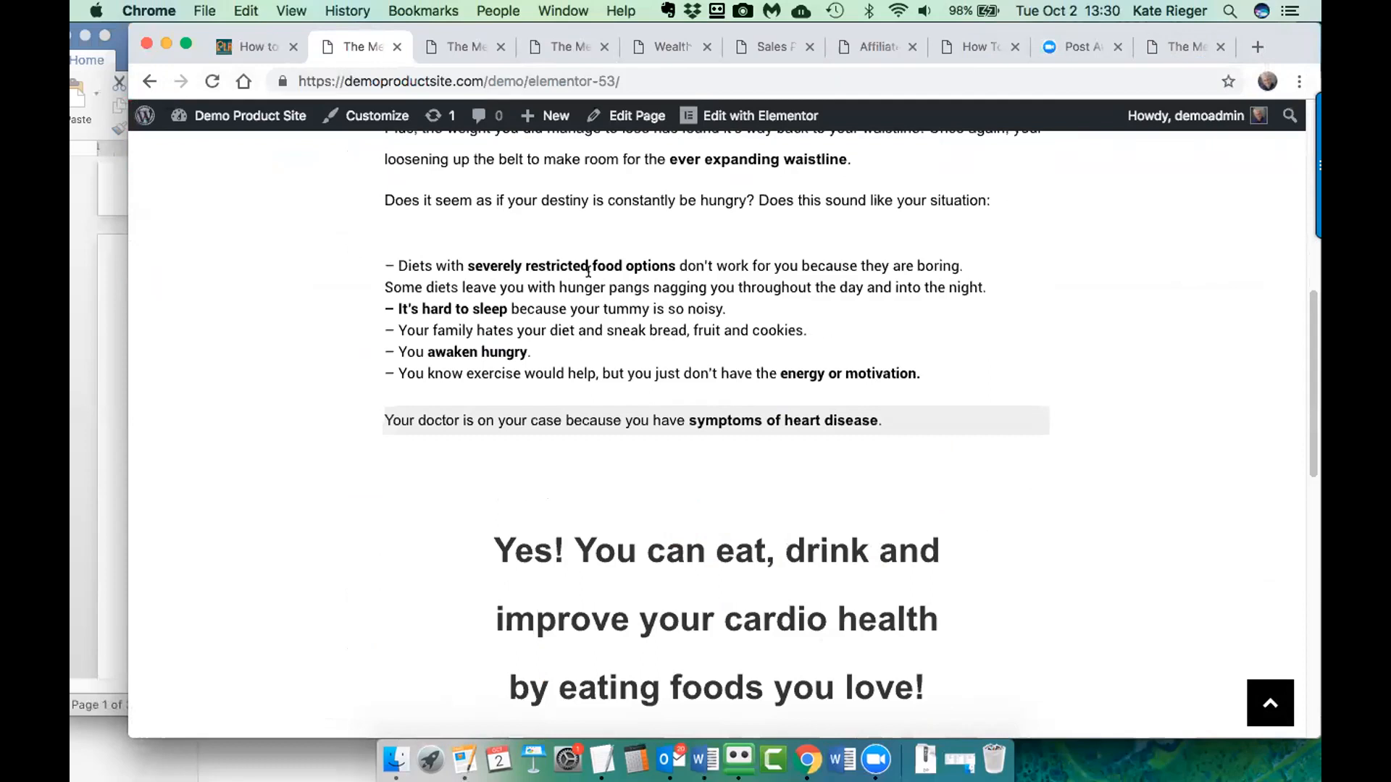
- Look at the original HTML sales letter, then review the published sample page's letter text, dashed list, subheading and book cover
left_click(452, 42)
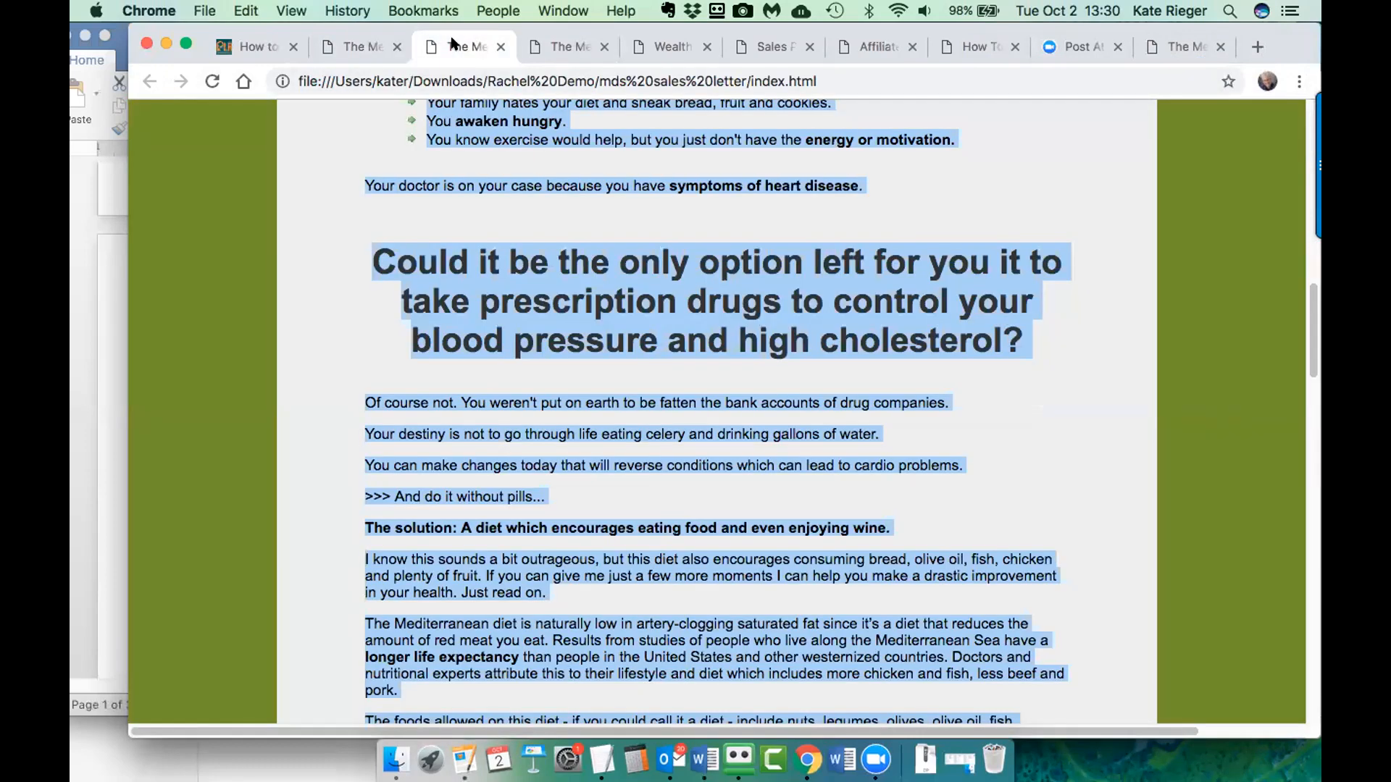
scroll(562, 334, "down", 1)
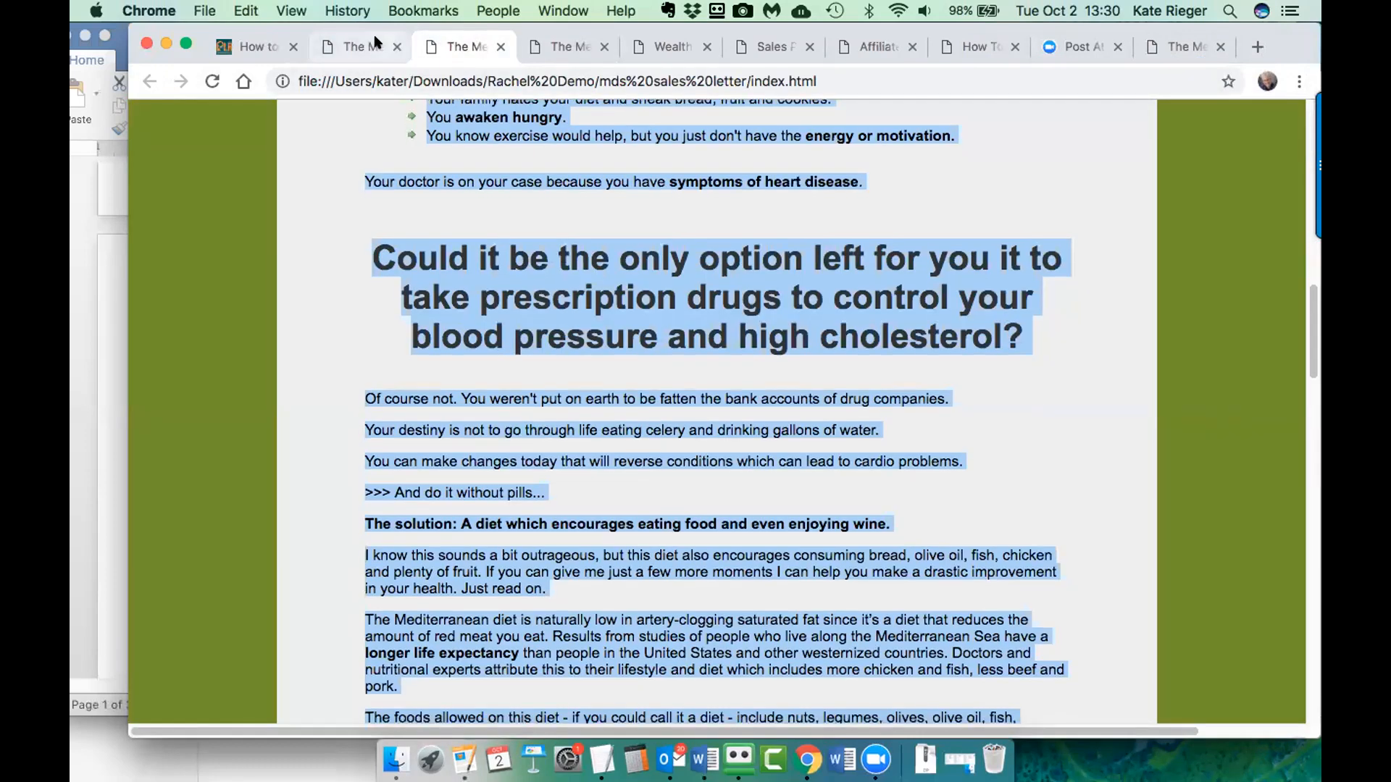
left_click(330, 42)
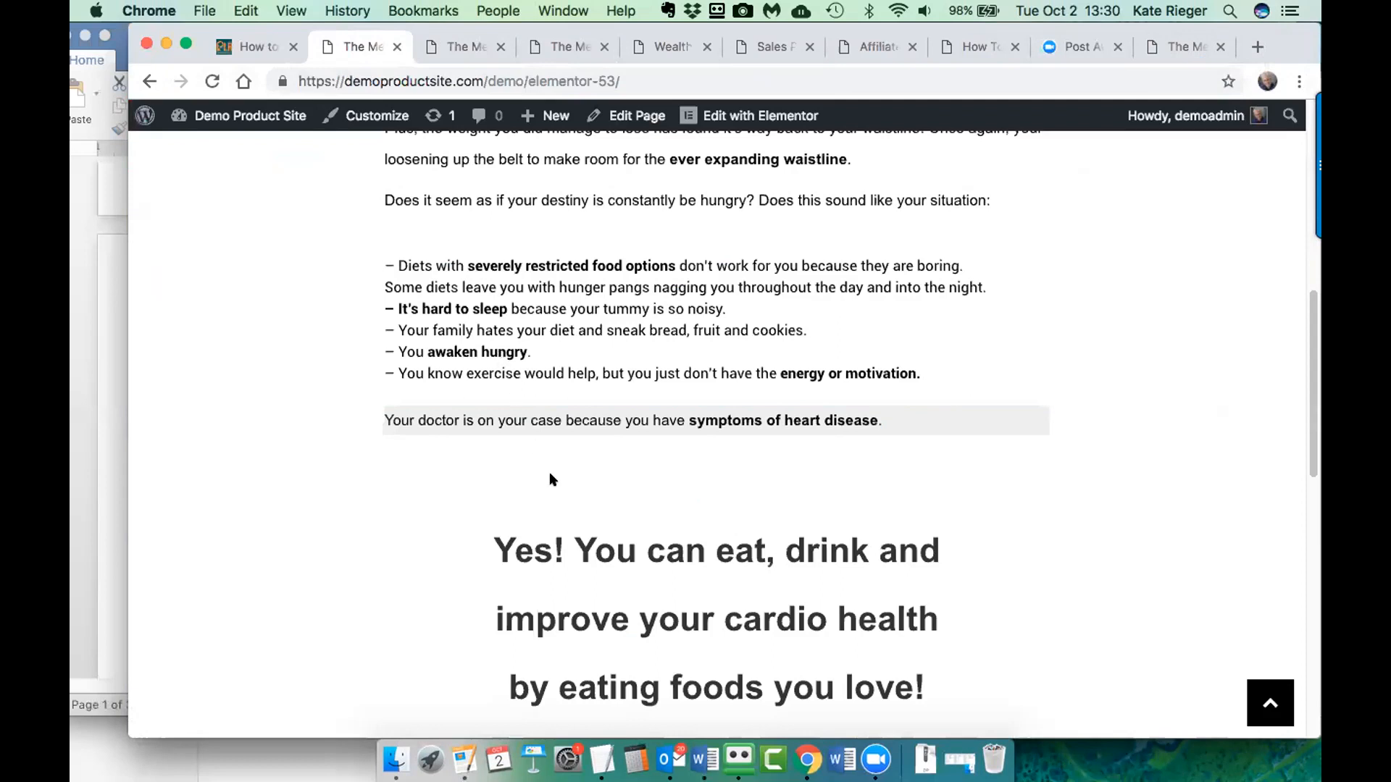
scroll(572, 493, "down", 3)
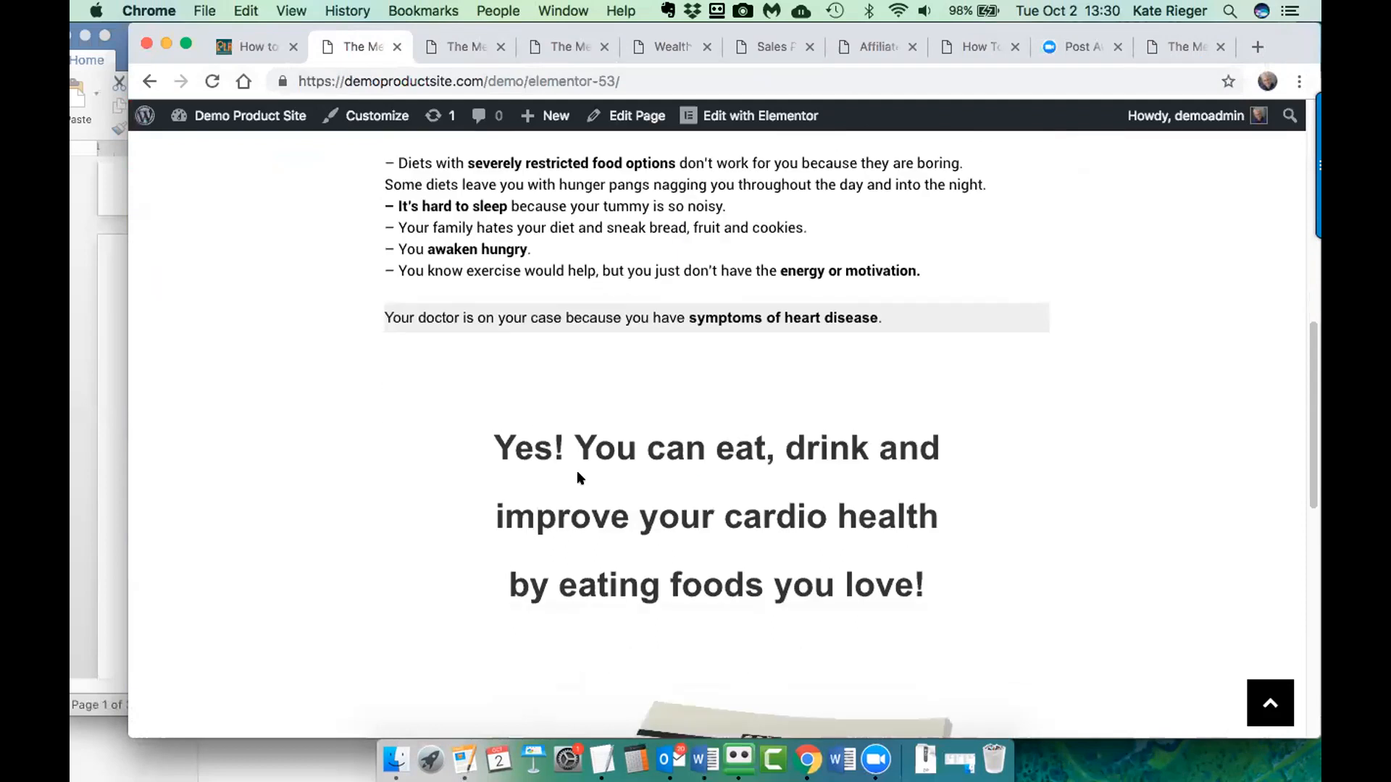
scroll(577, 474, "down", 5)
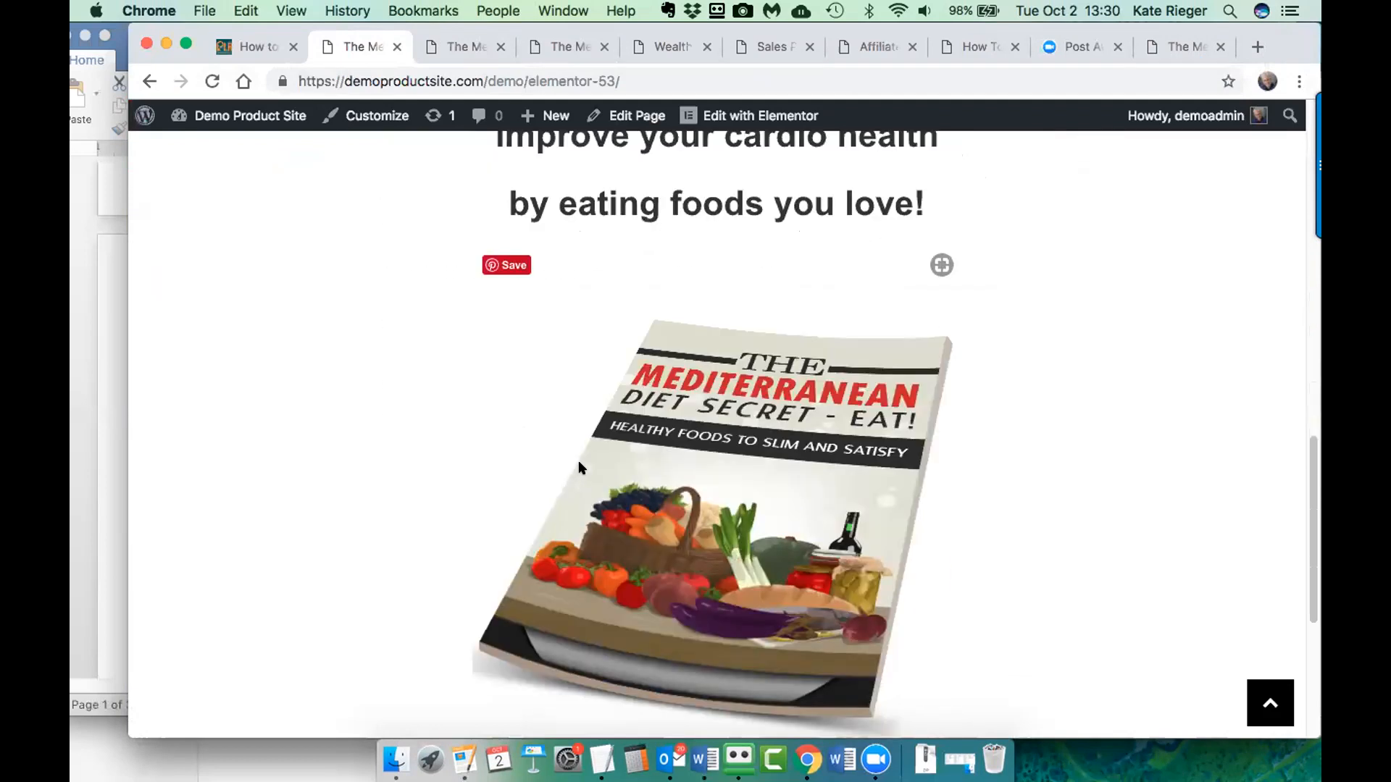
scroll(578, 464, "up", 10)
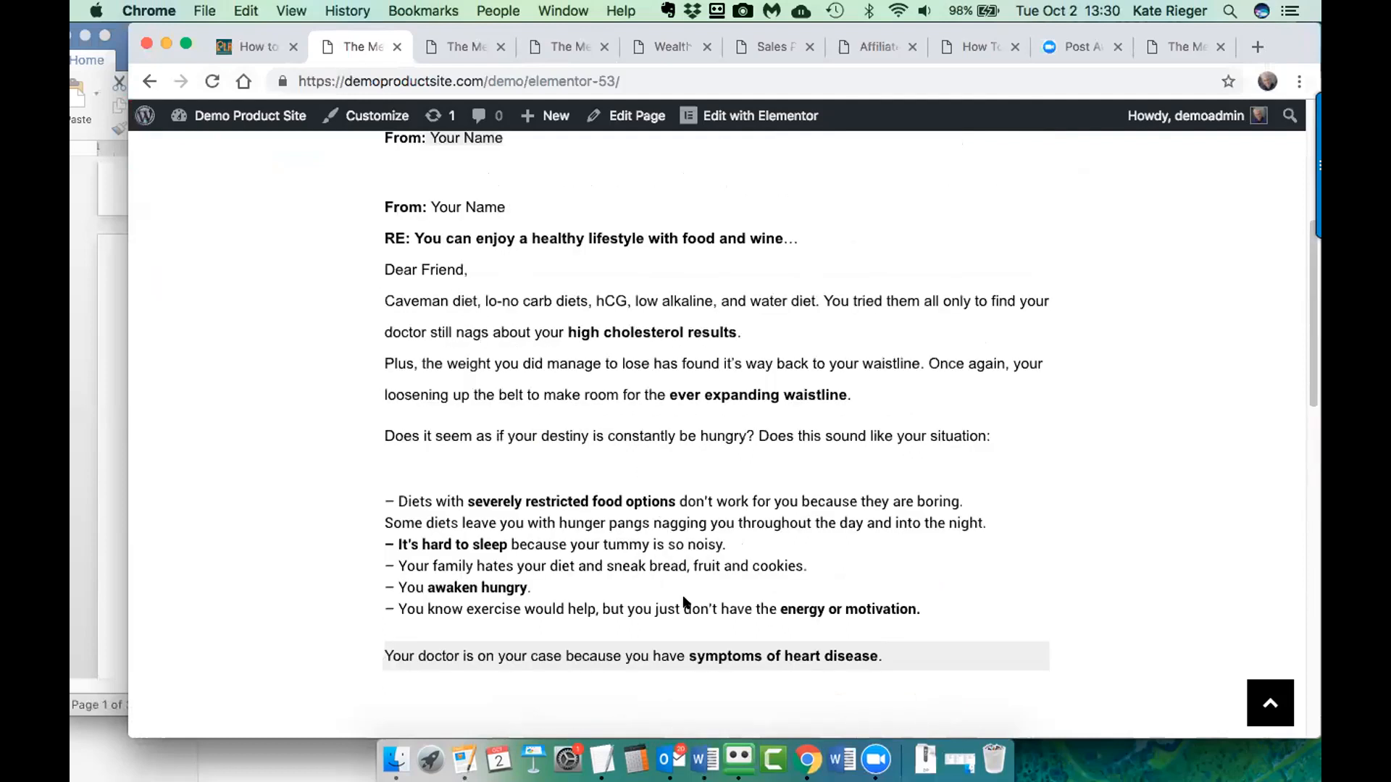
scroll(707, 612, "down", 1)
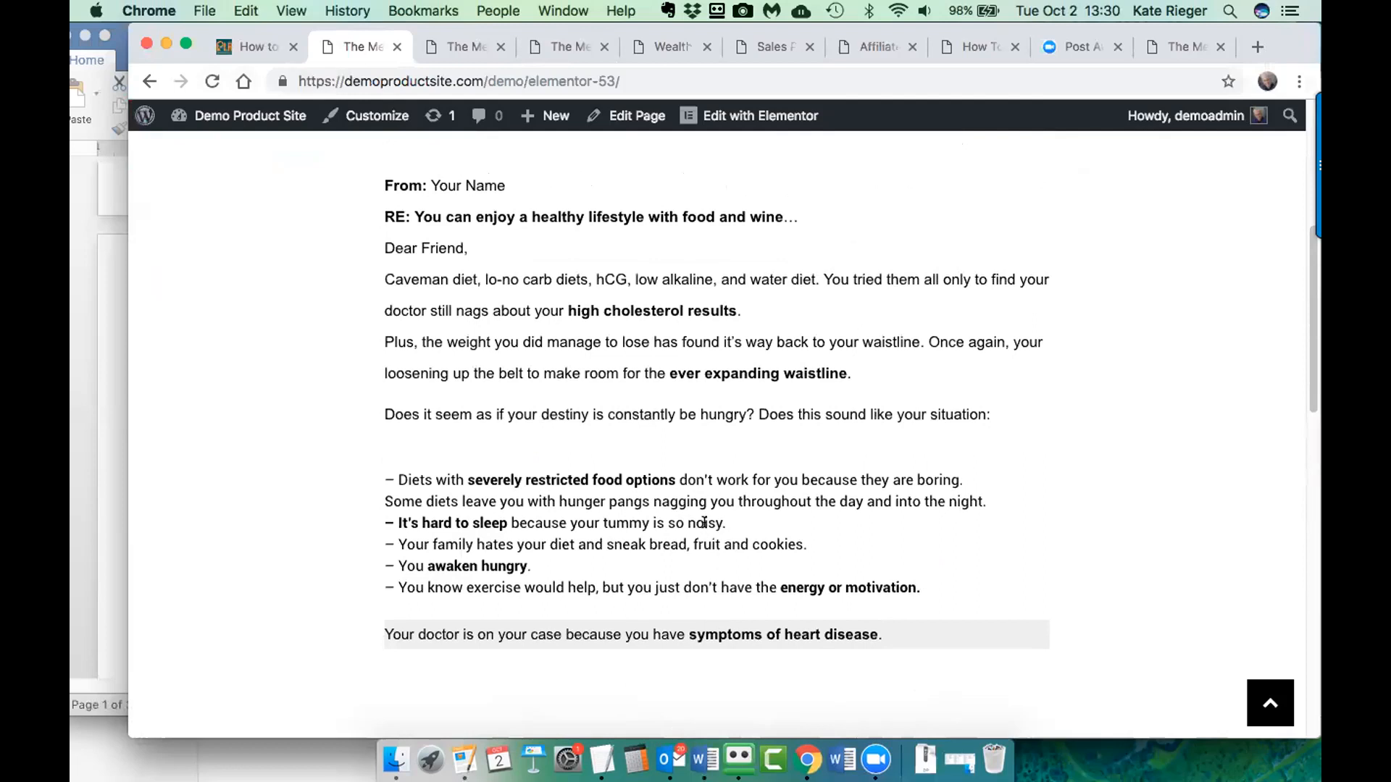
scroll(690, 531, "down", 15)
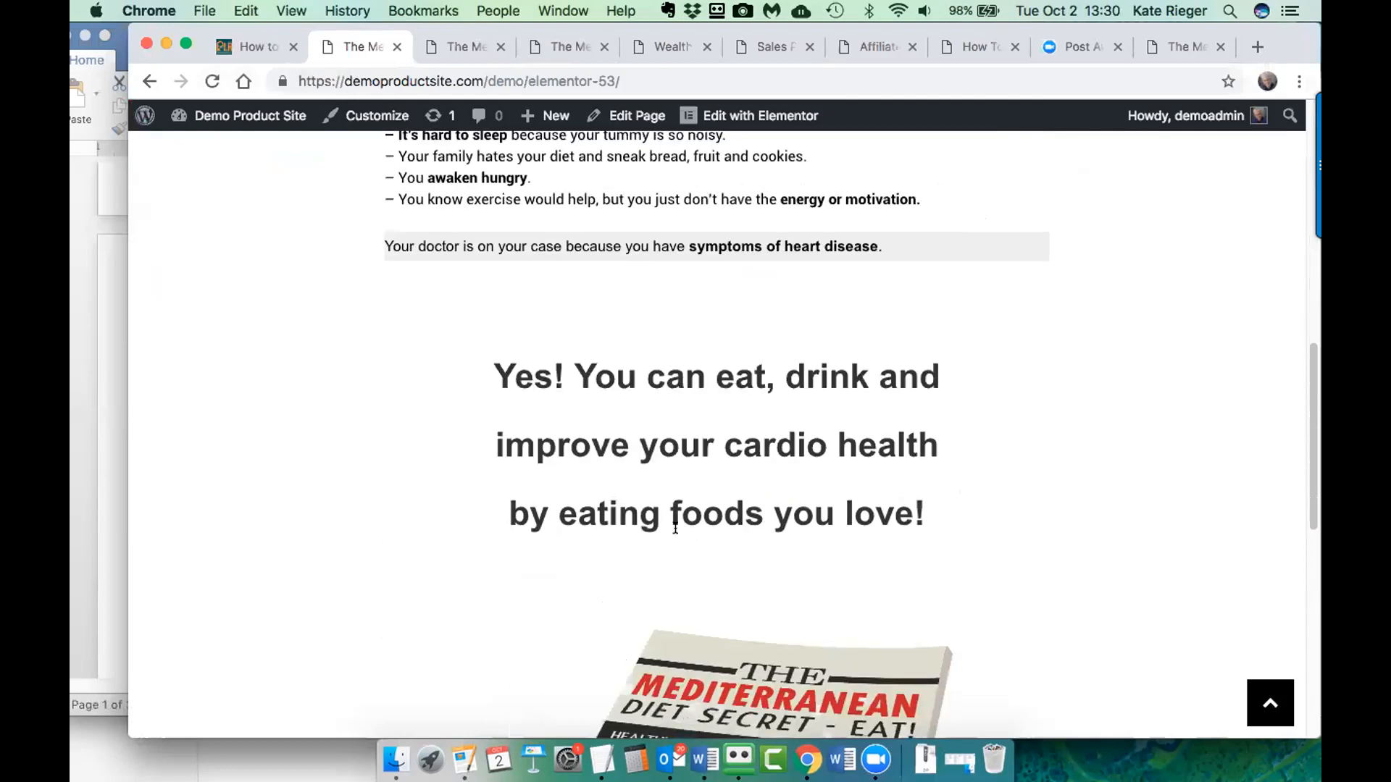
- Switch to the Word document and review the sales letter's text, from the bulleted list to the prescription-drugs headline
left_click(702, 759)
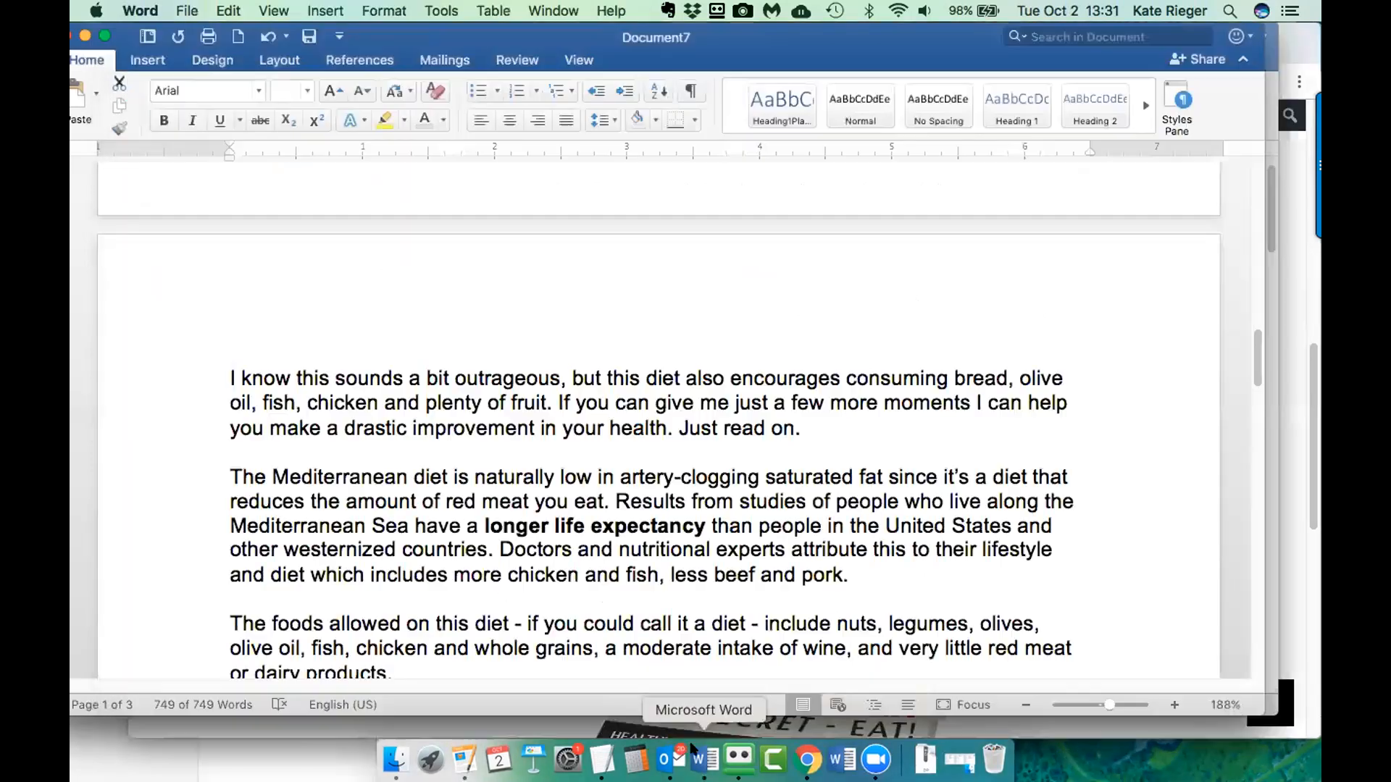
key("super+a")
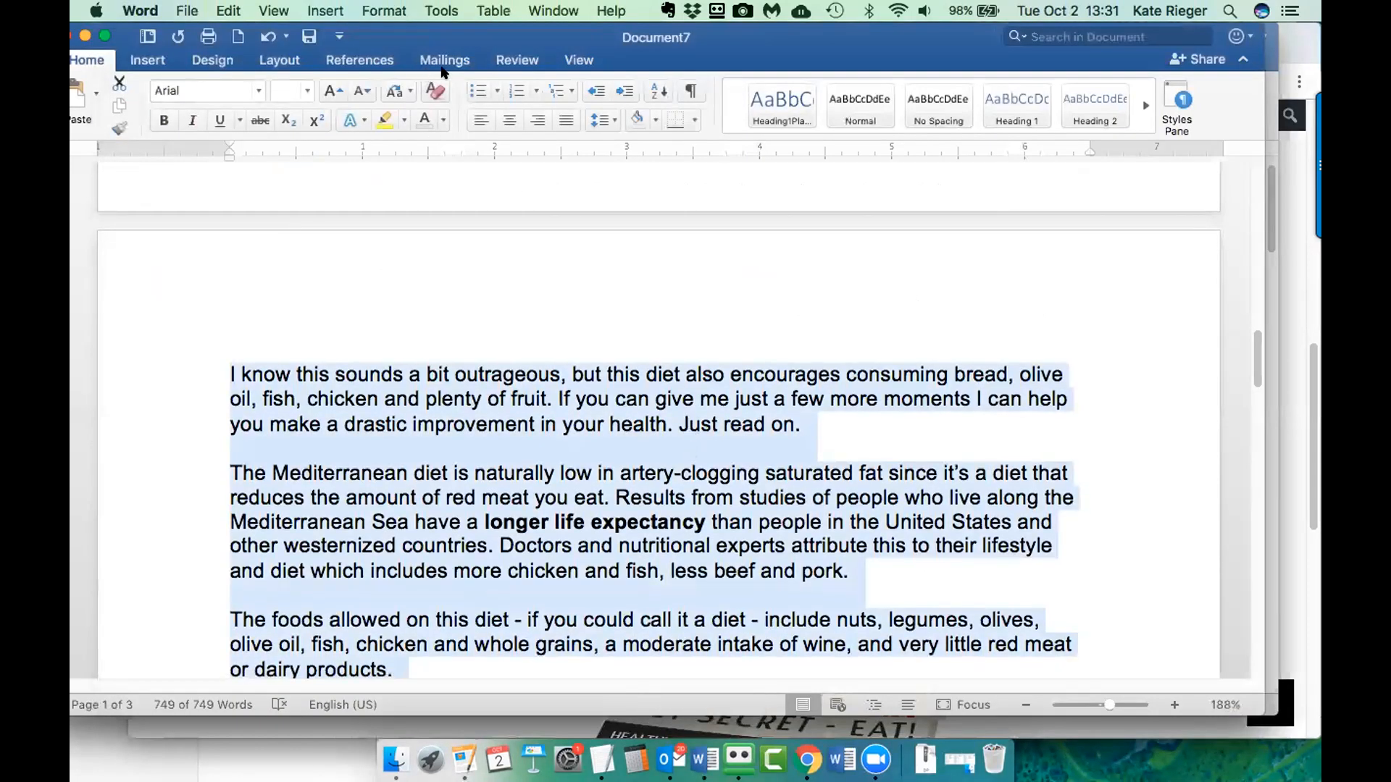
scroll(493, 224, "up", 5)
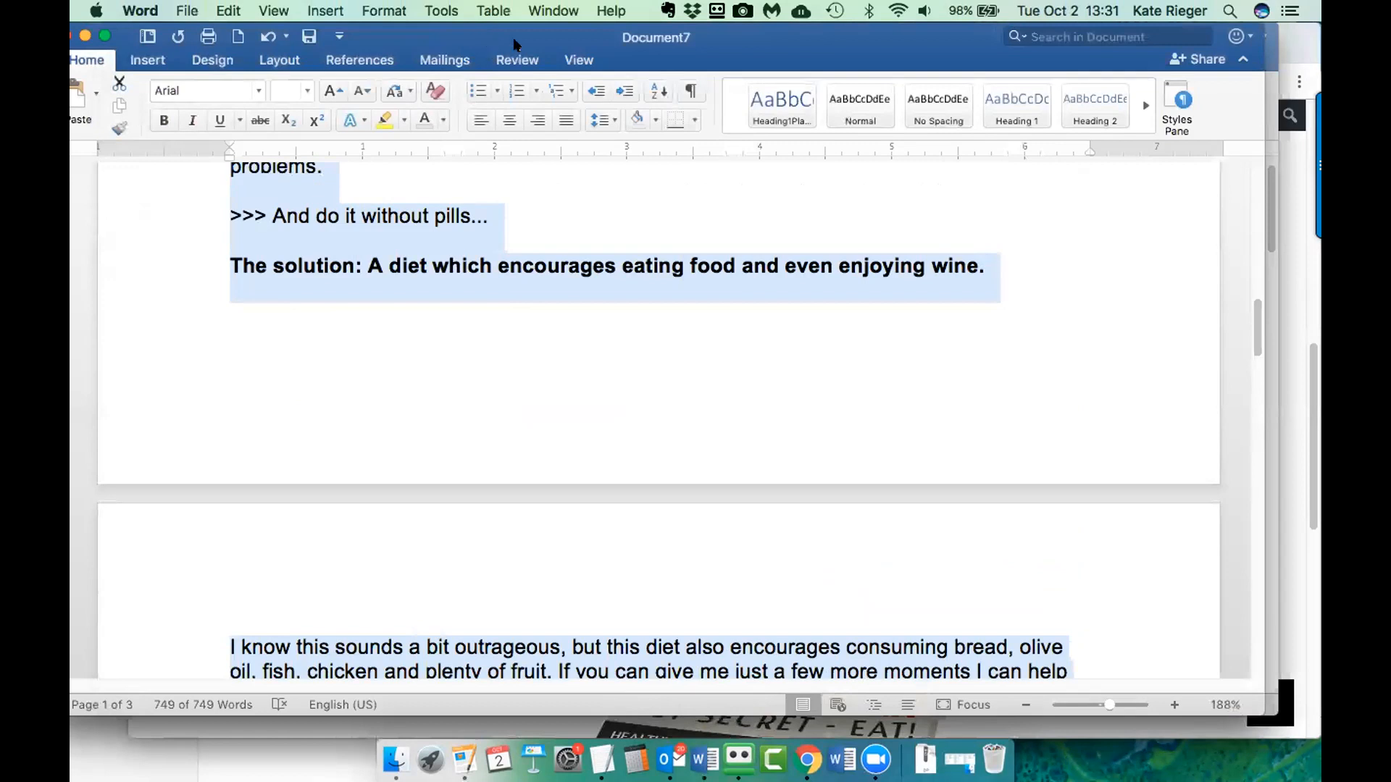
left_click(578, 60)
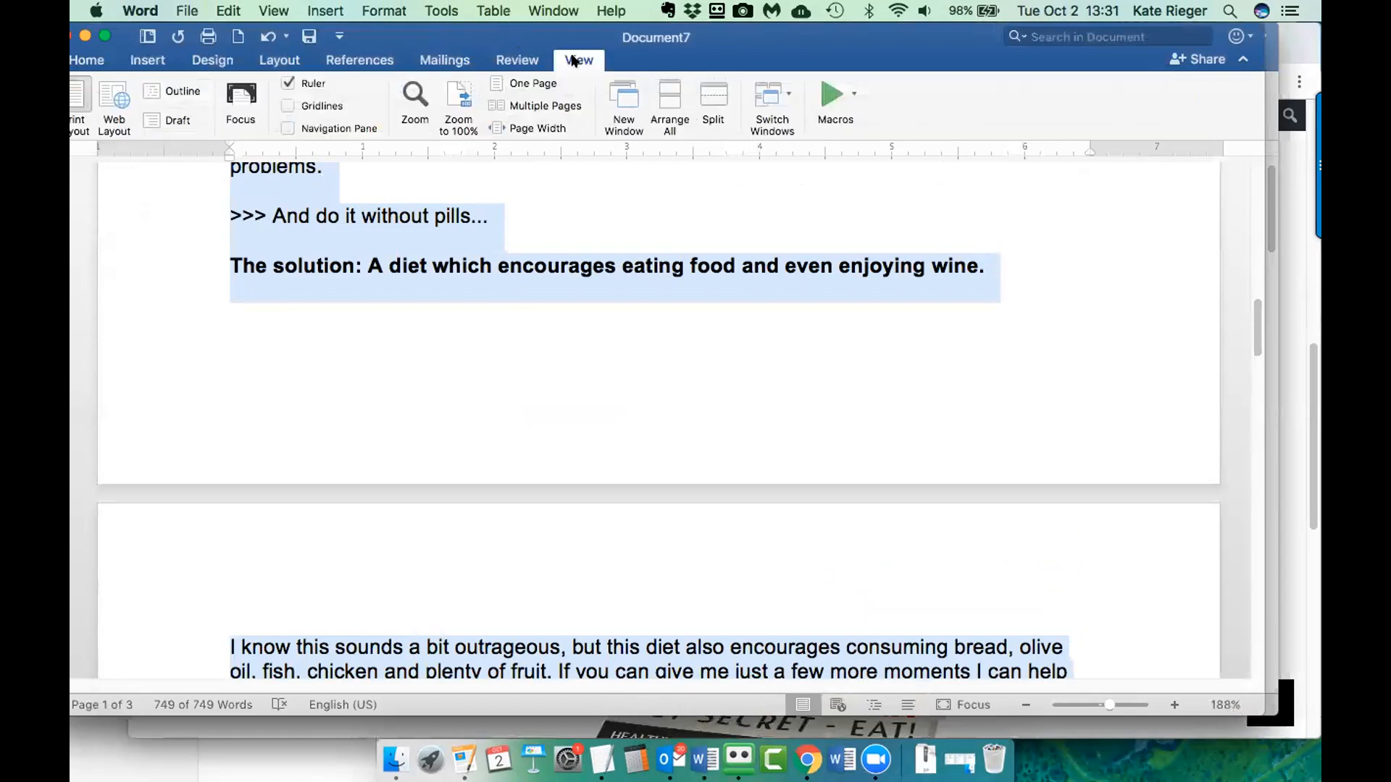
left_click(548, 10)
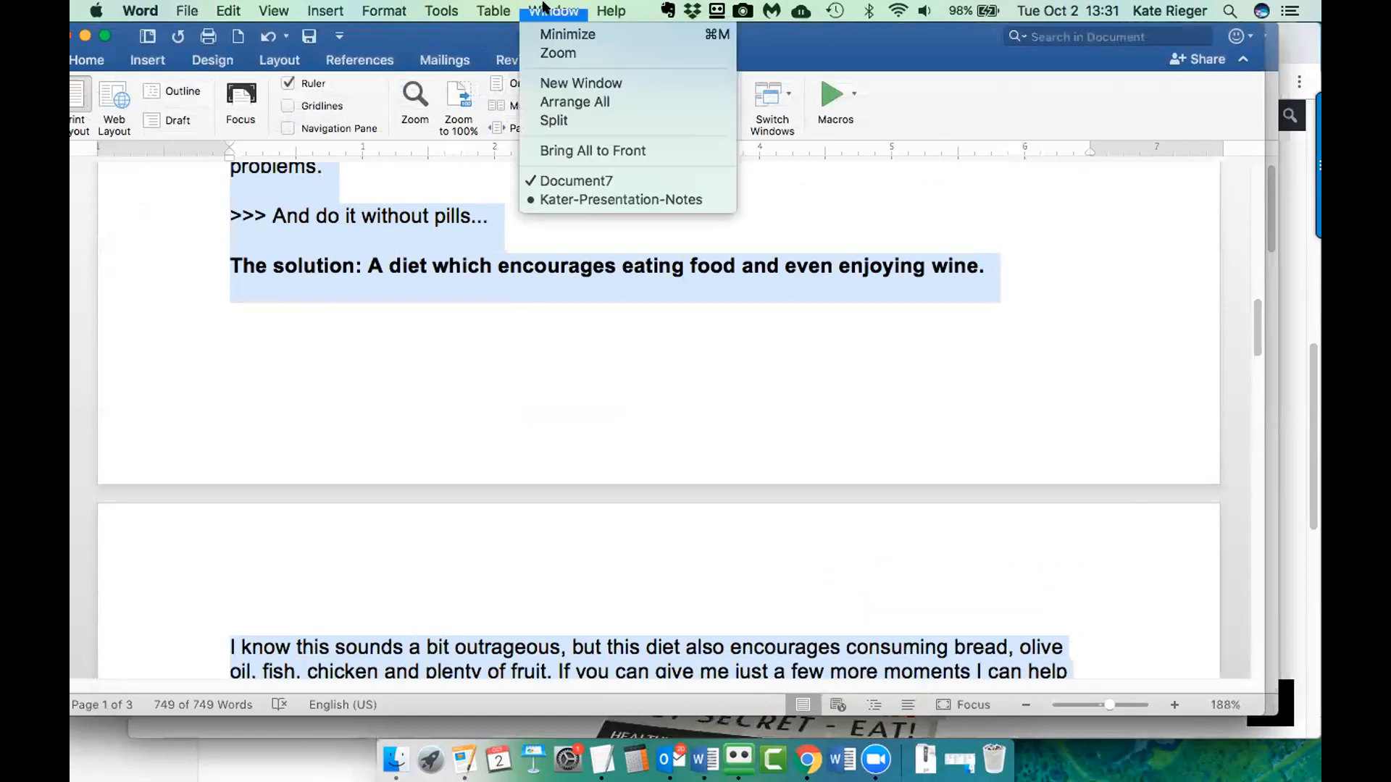
left_click(545, 181)
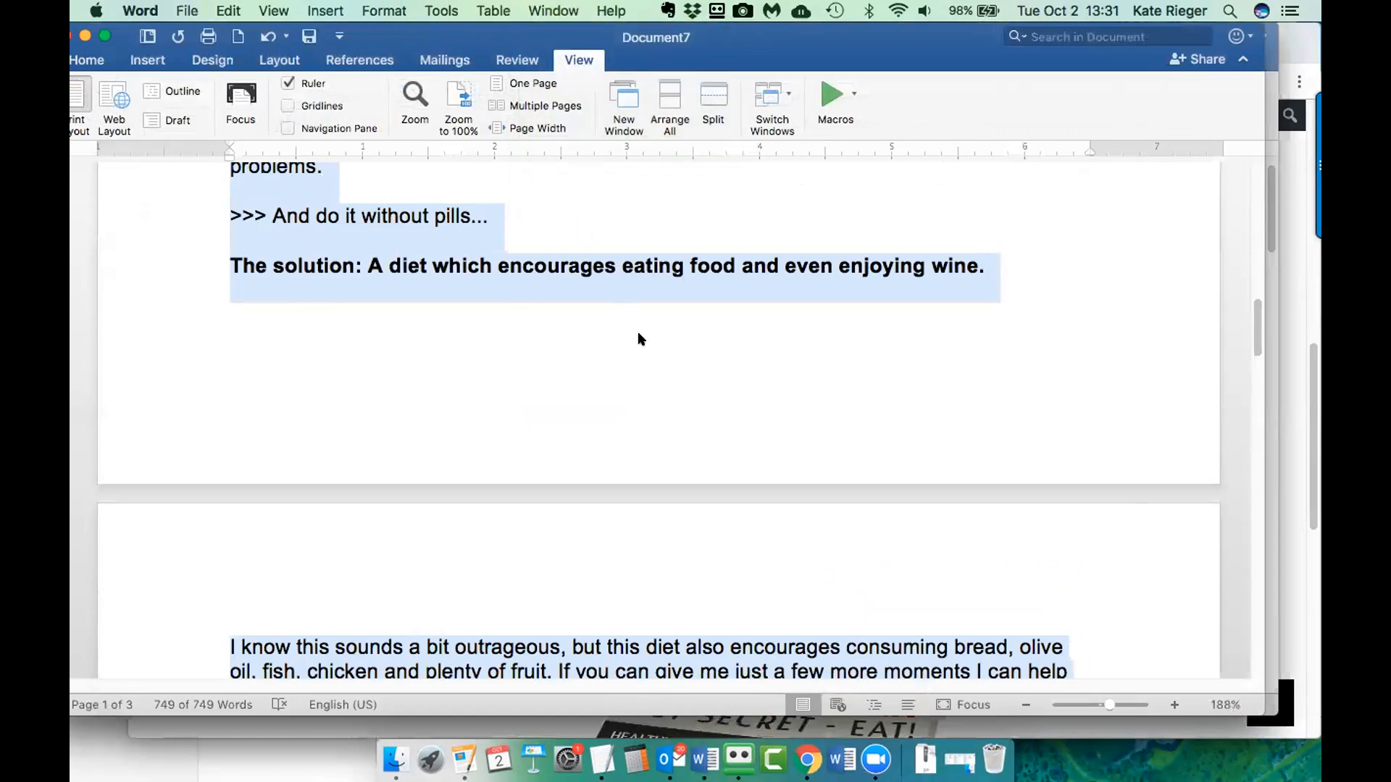
scroll(628, 322, "up", 5)
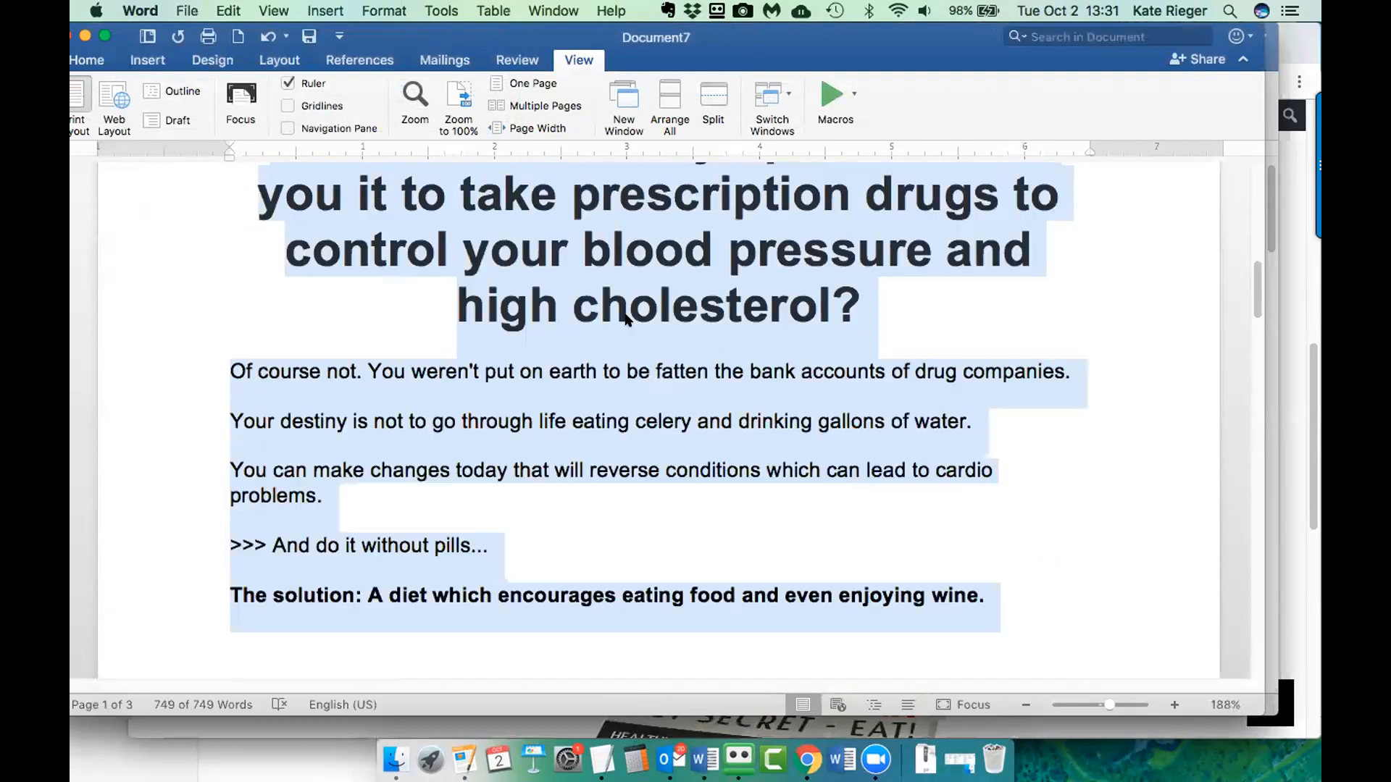
scroll(627, 319, "up", 10)
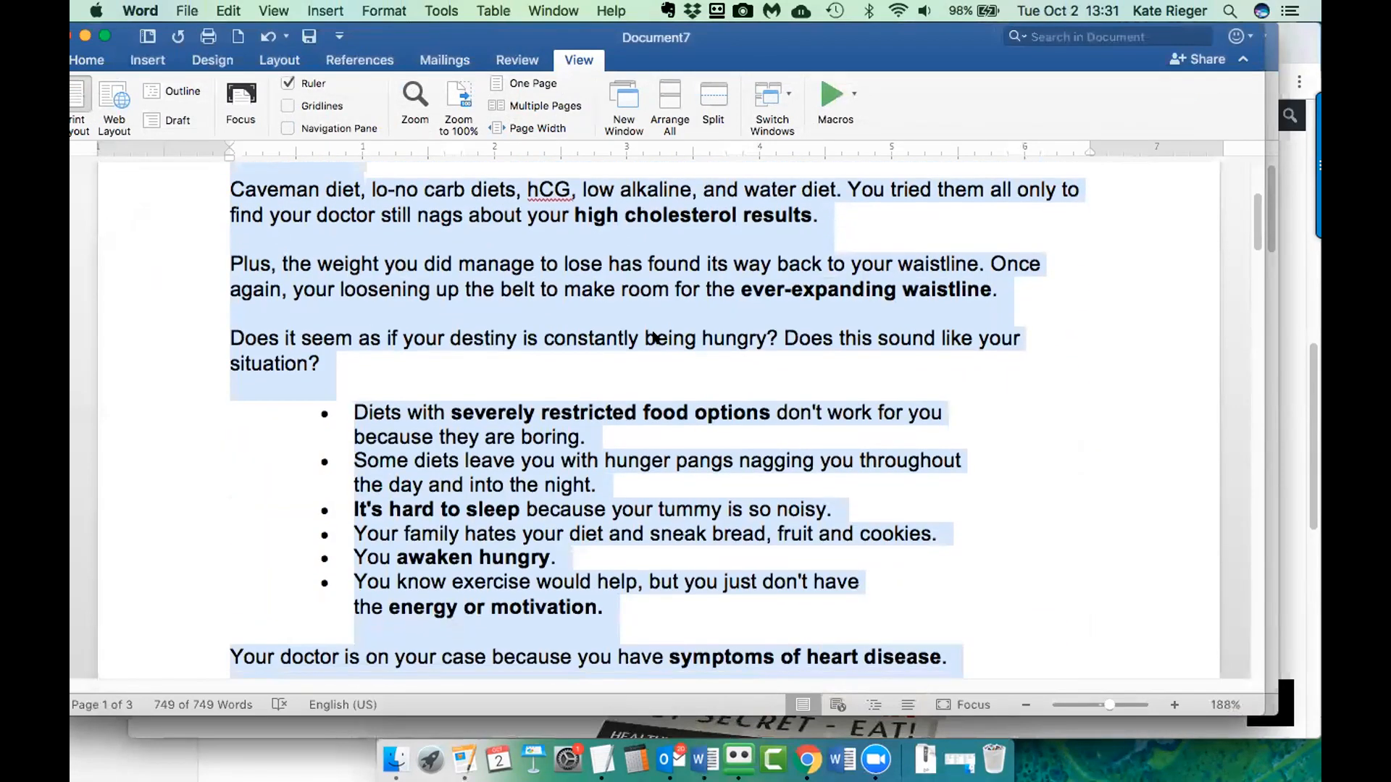
scroll(654, 339, "down", 4)
scroll(654, 343, "down", 2)
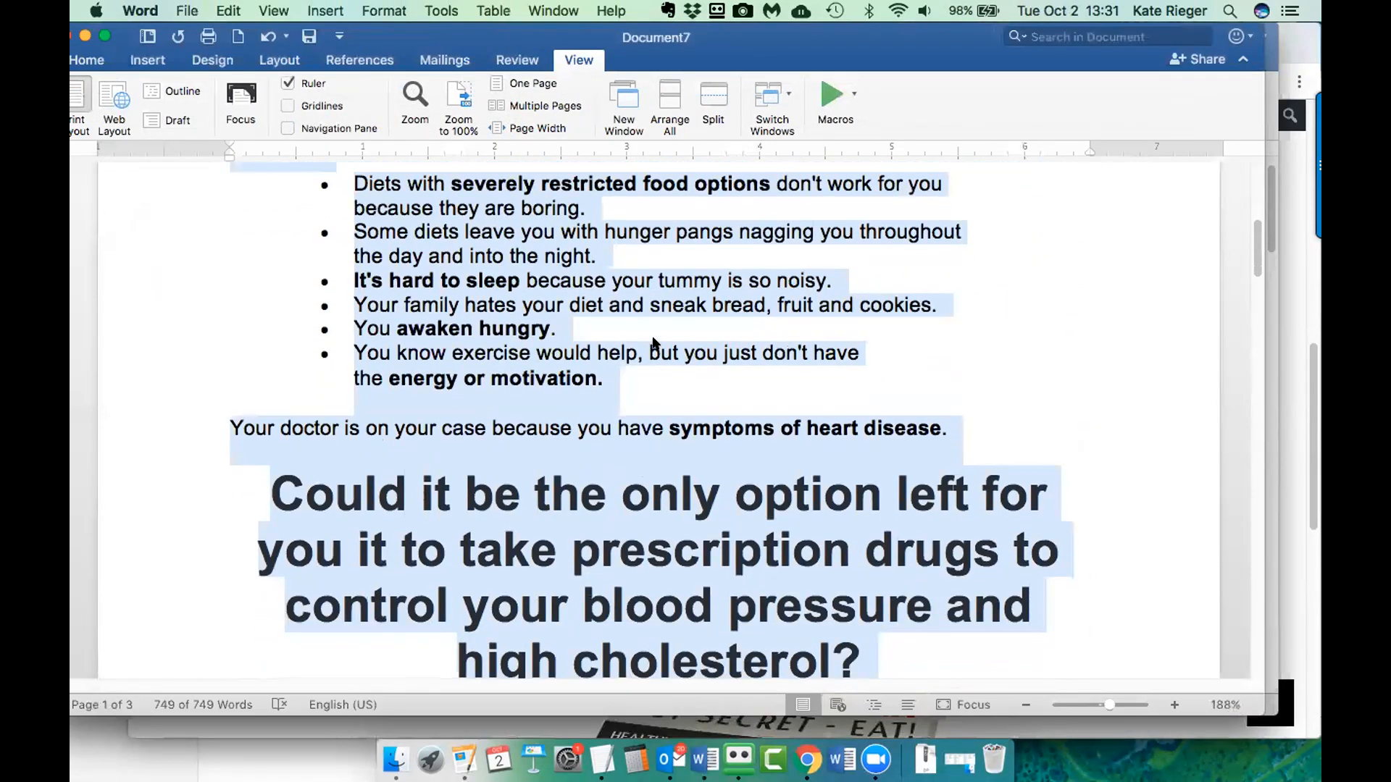
scroll(654, 343, "down", 1)
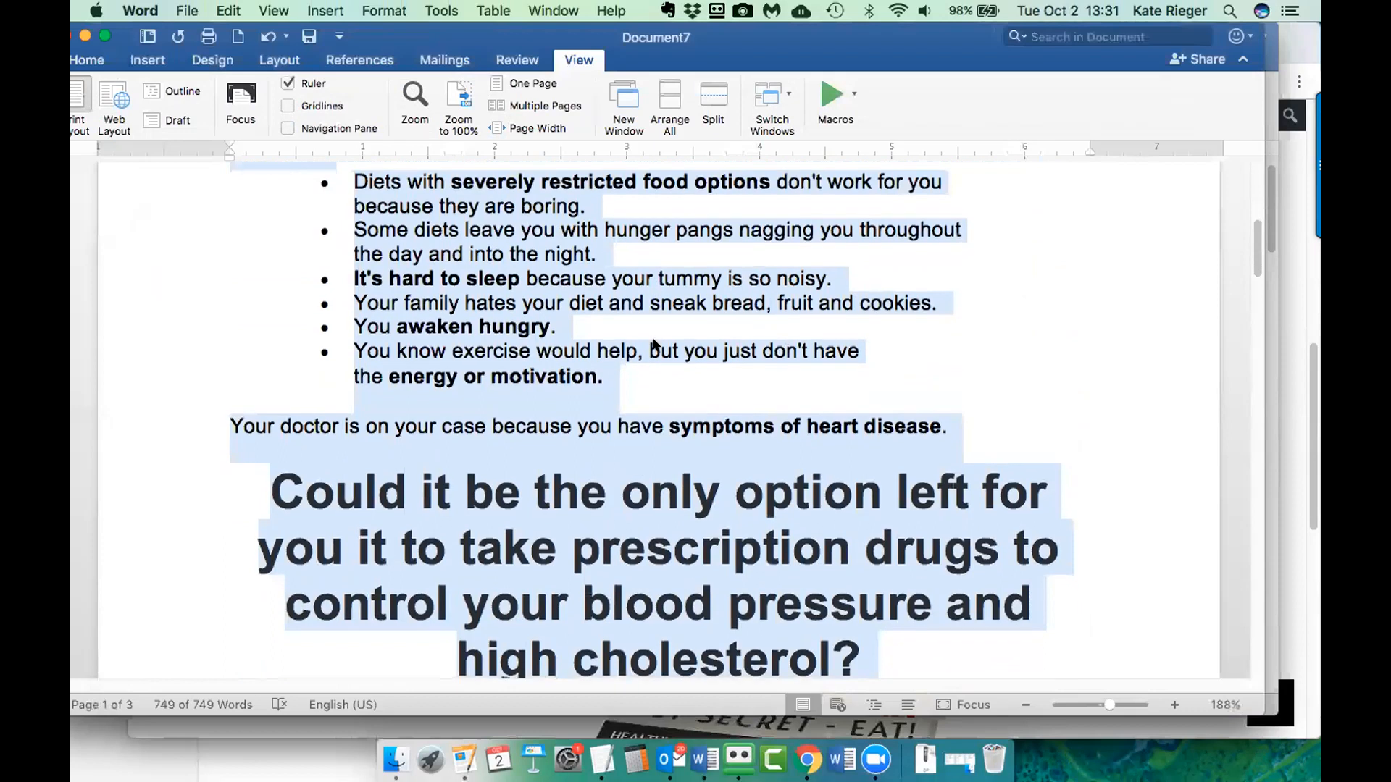
scroll(655, 352, "down", 3)
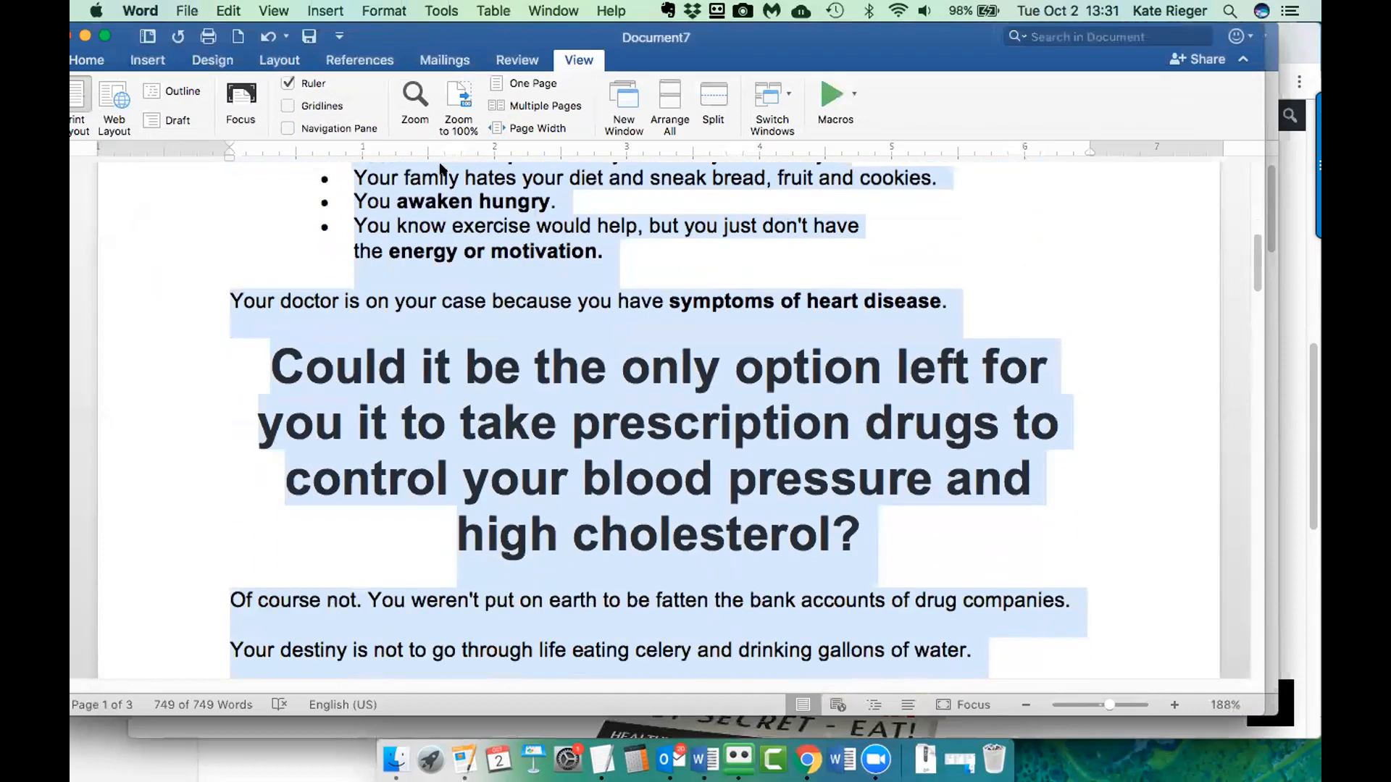
- Return to Chrome, open the sample page in the standard WordPress editor and examine its HTML code
key("super+Tab")
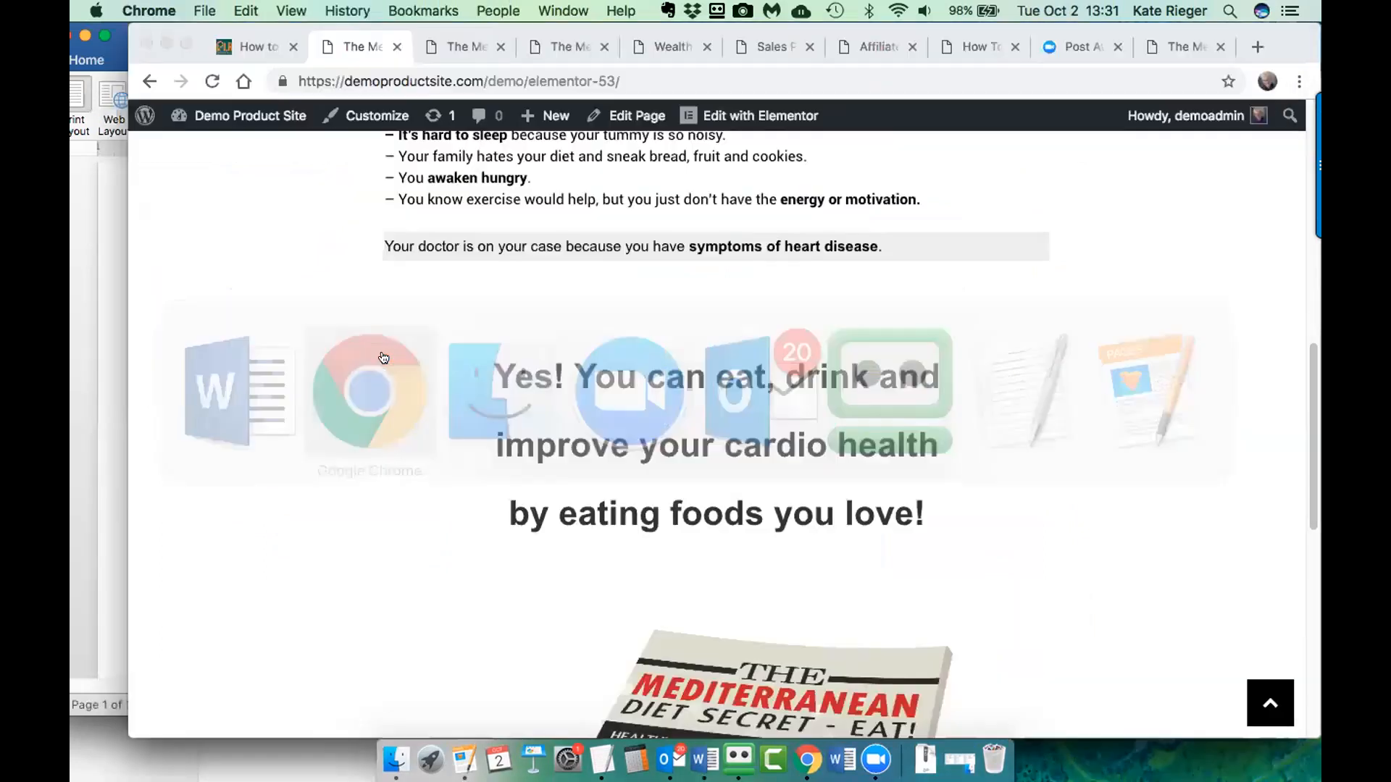
left_click(634, 121)
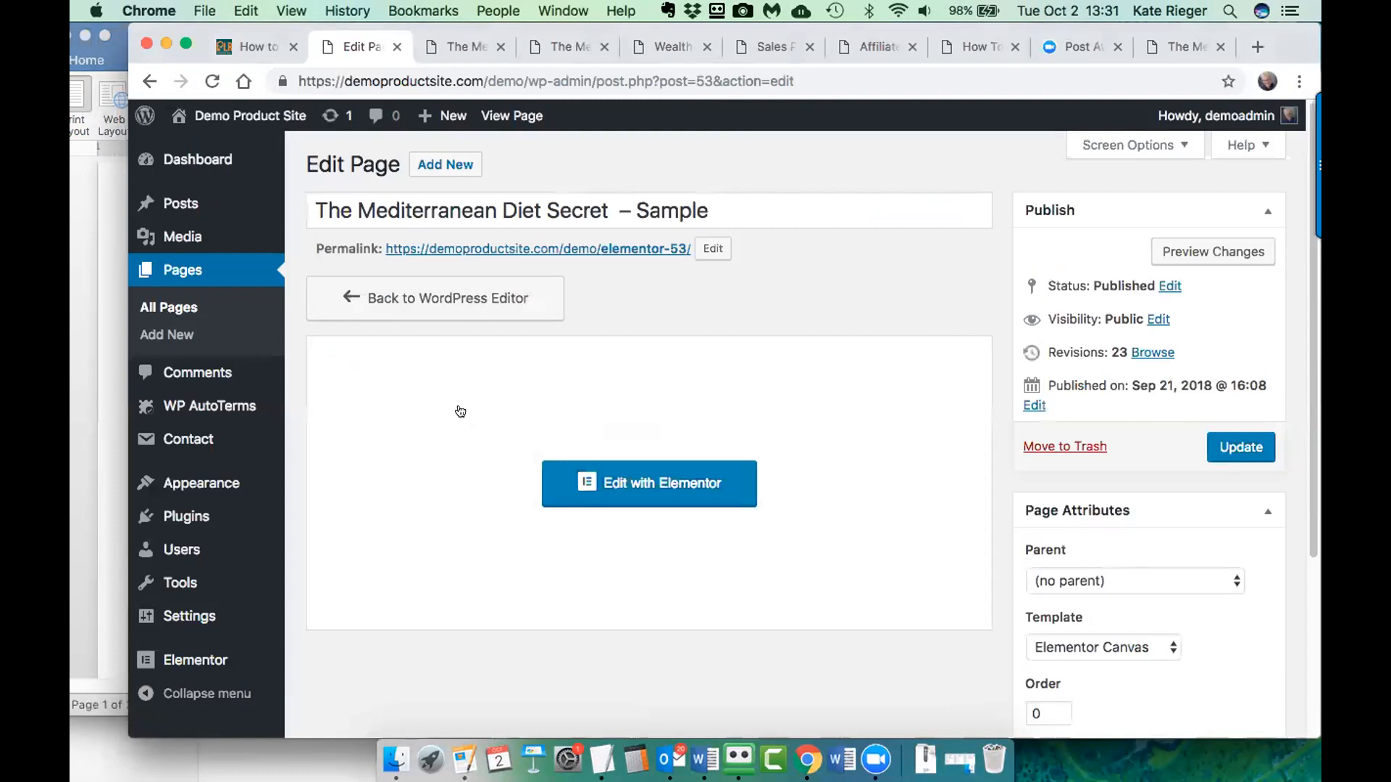
left_click(369, 299)
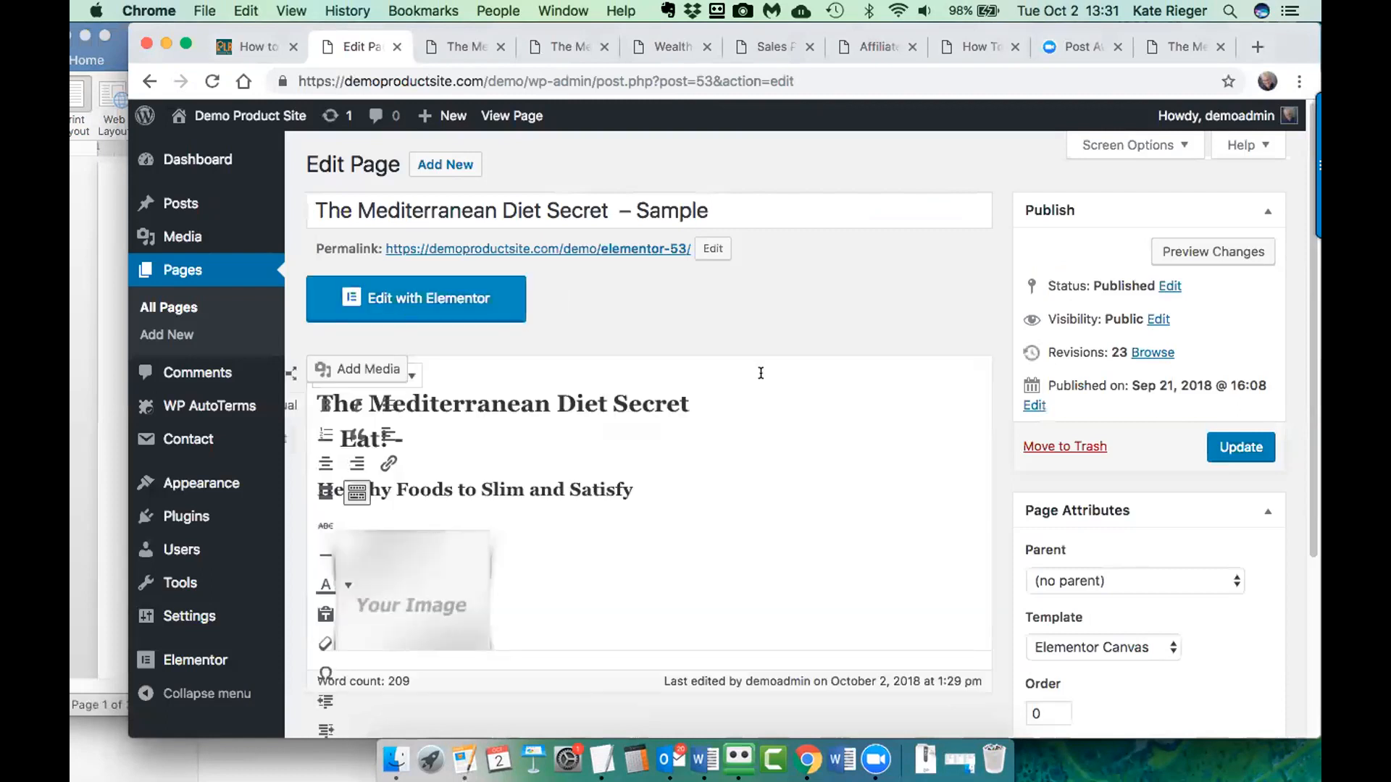
left_click(963, 374)
scroll(671, 496, "down", 10)
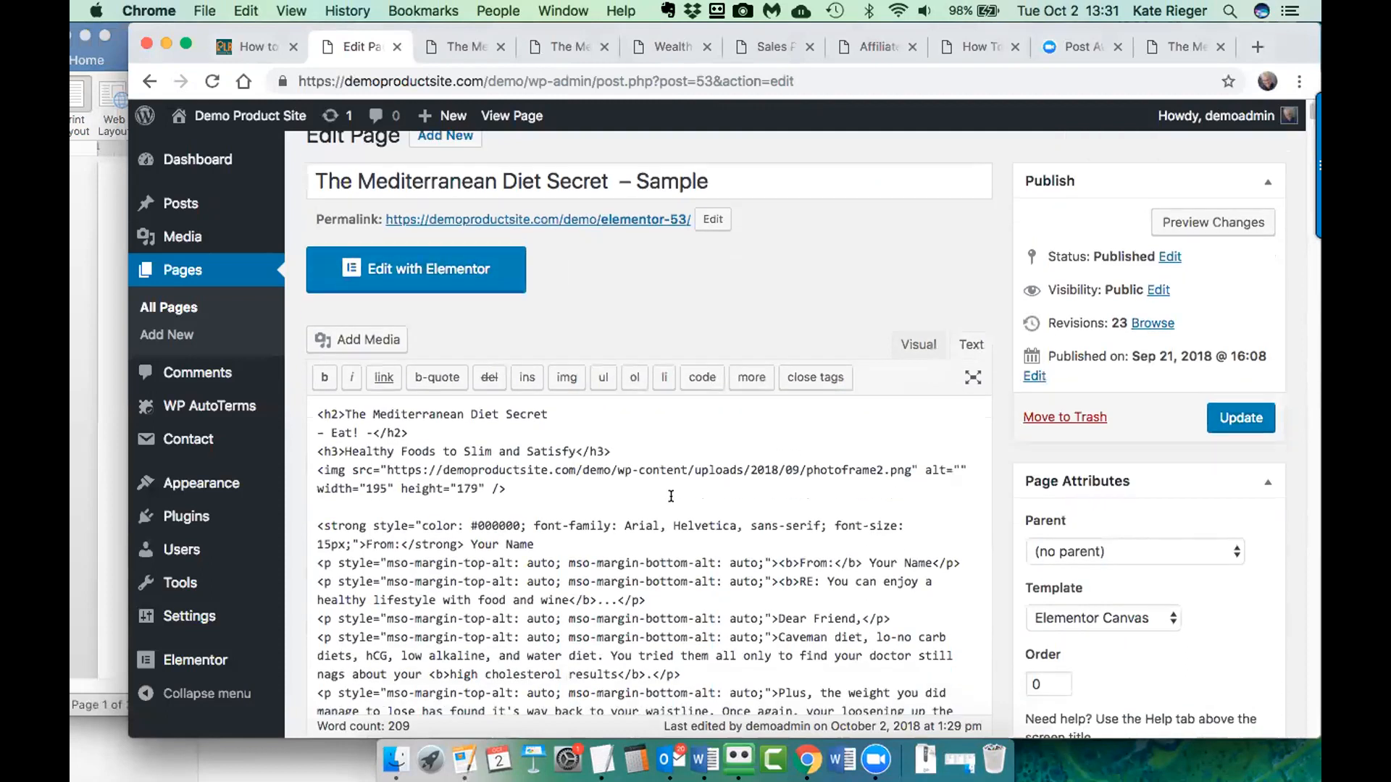
scroll(670, 501, "down", 2)
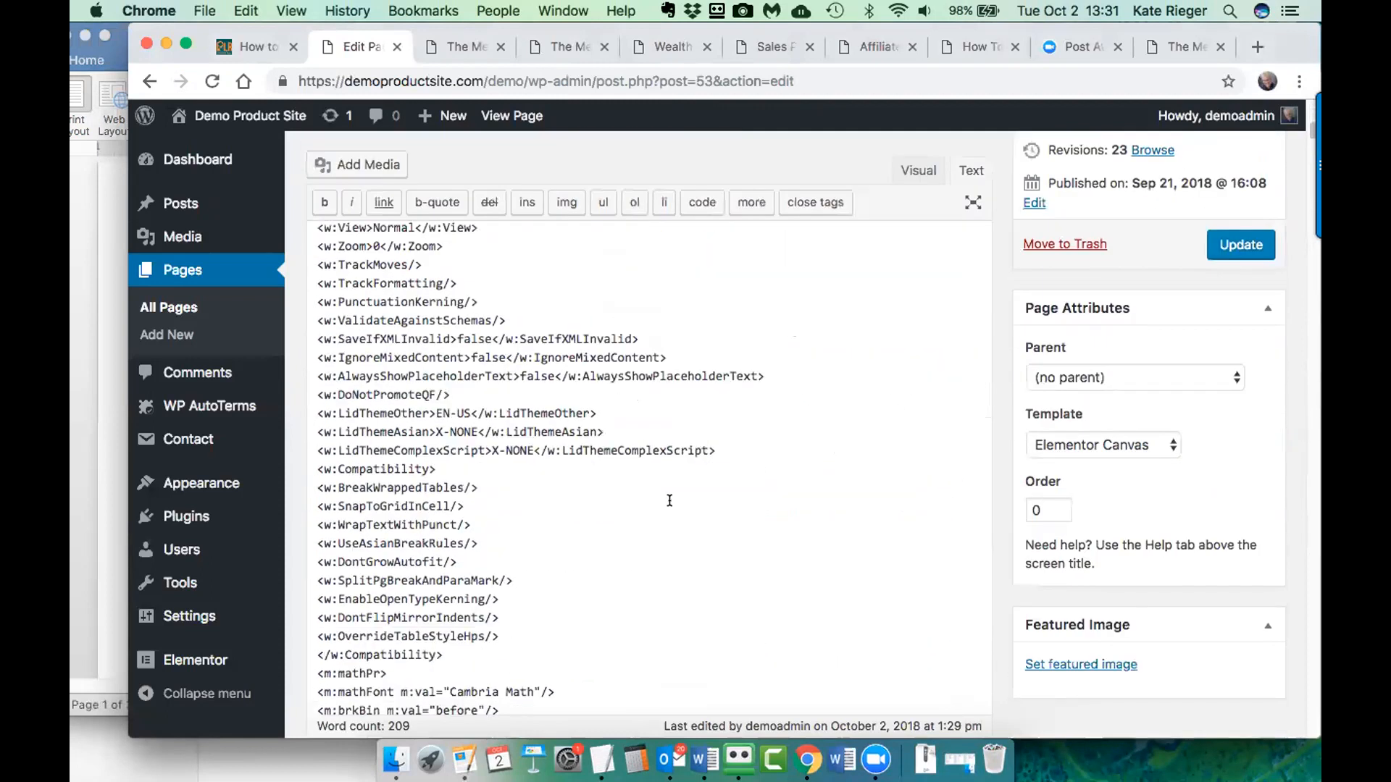
- In the visual editor, remove the bullets from the first two list items and start "Some diets leave you" as a separate paragraph
left_click(916, 170)
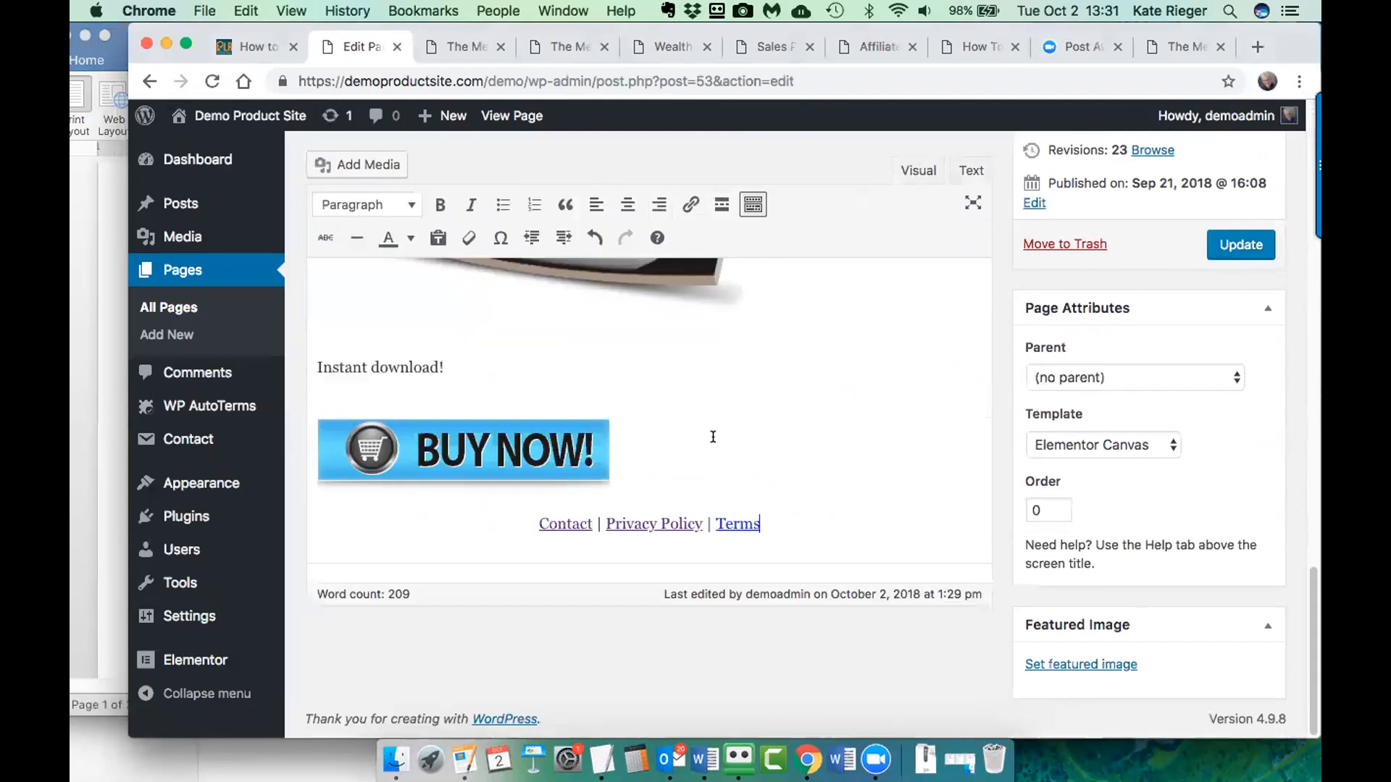
scroll(712, 444, "up", 10)
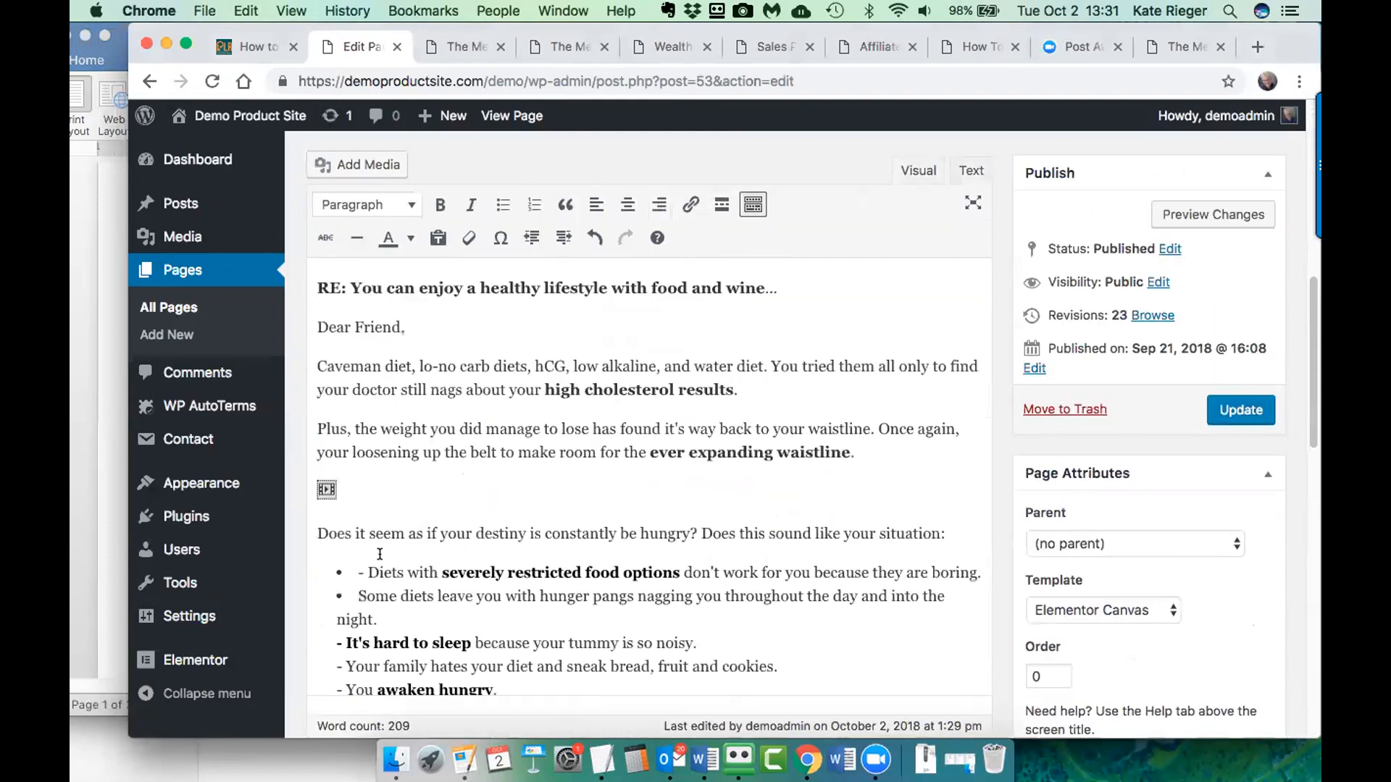
left_click(360, 572)
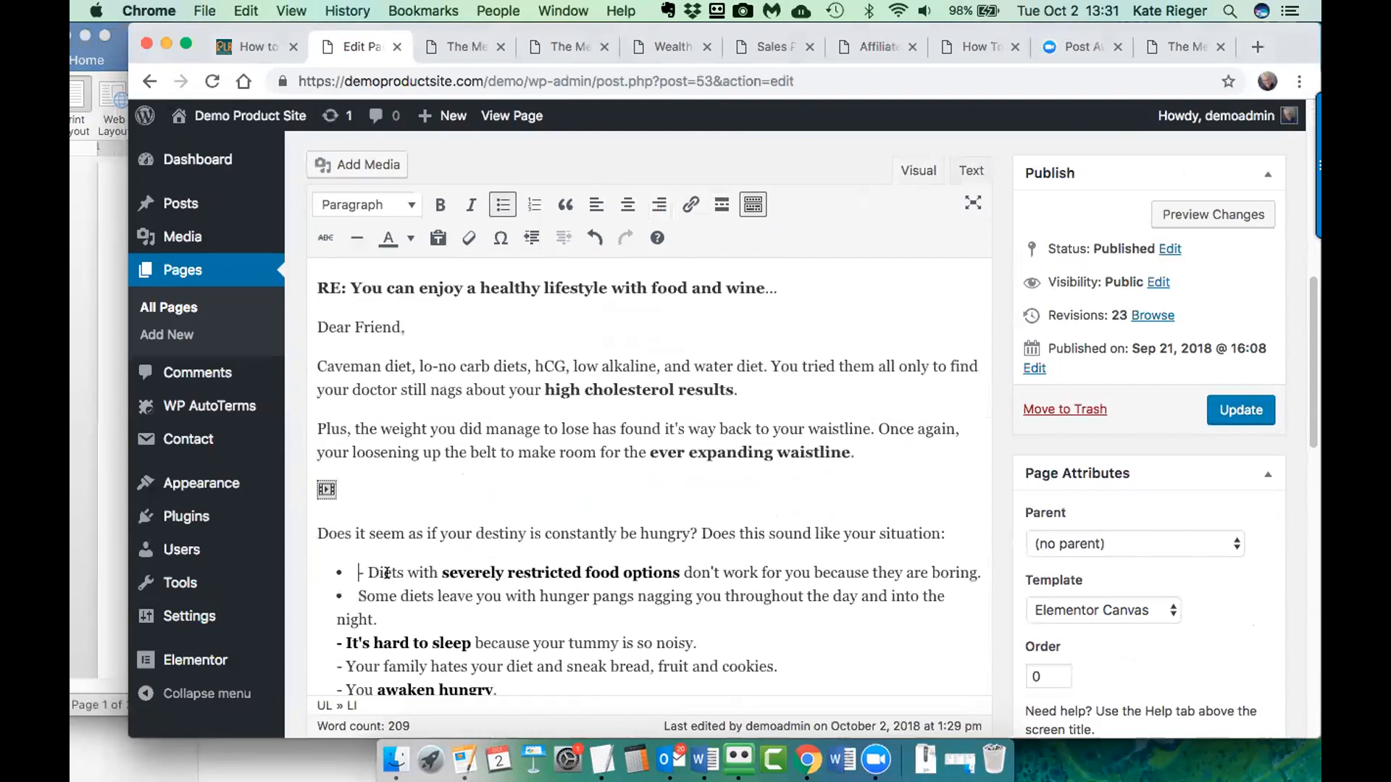
scroll(387, 573, "down", 3)
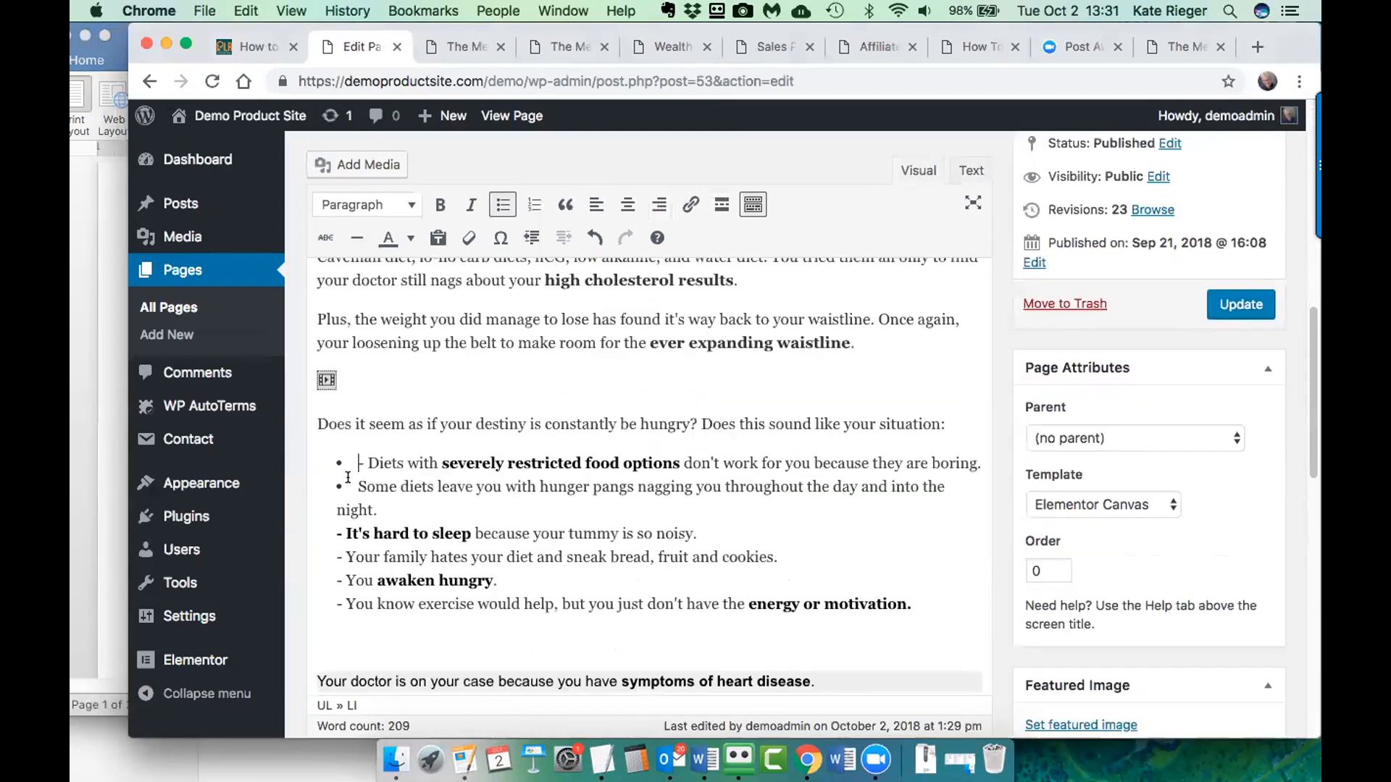
key("BackSpace")
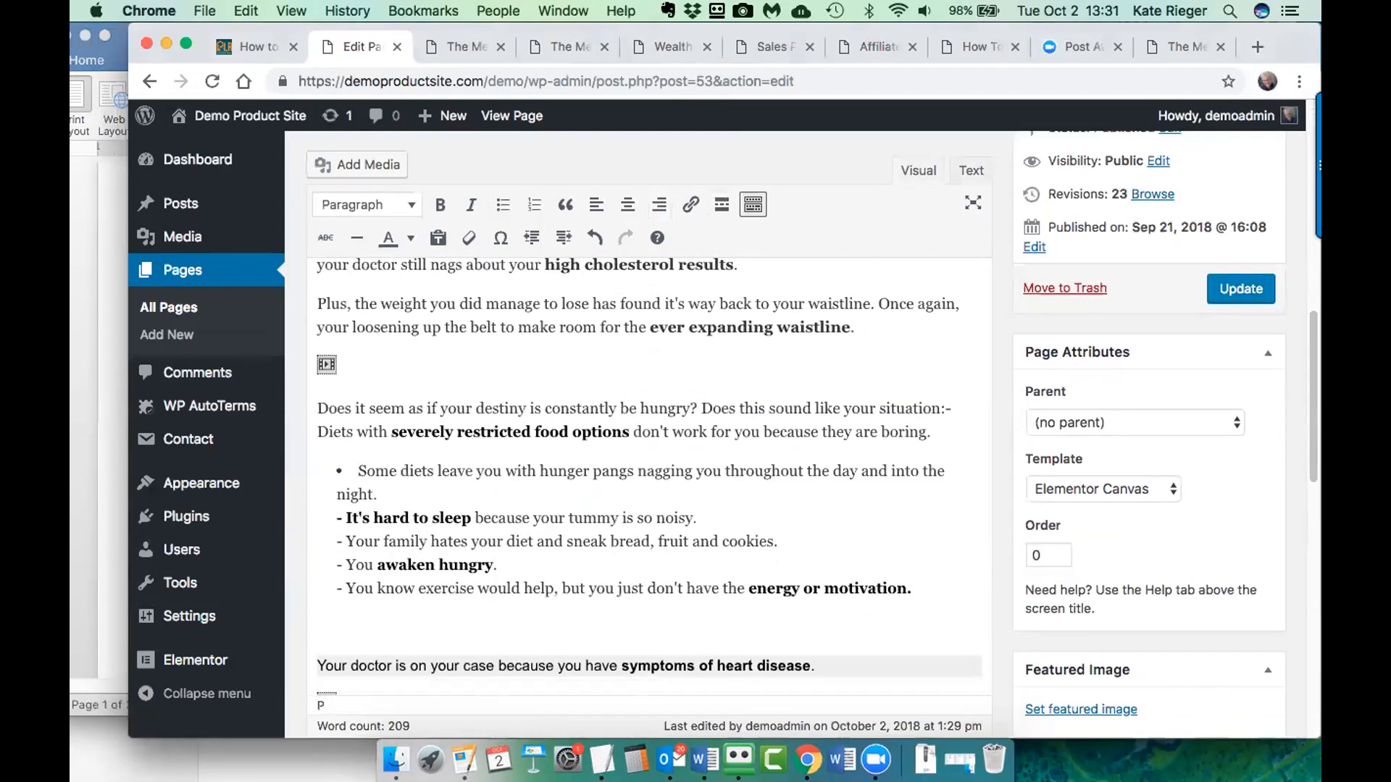
left_click(342, 461)
key("BackSpace")
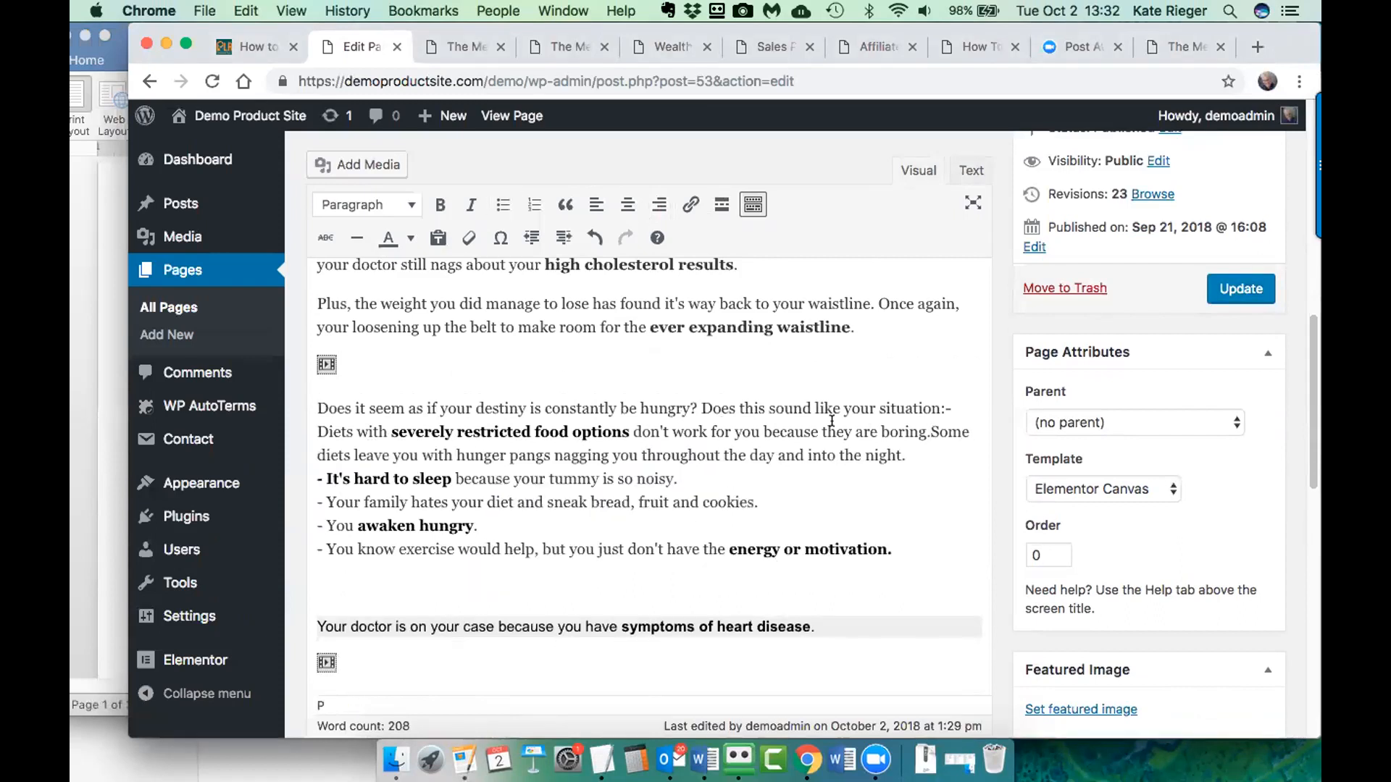
key("Return")
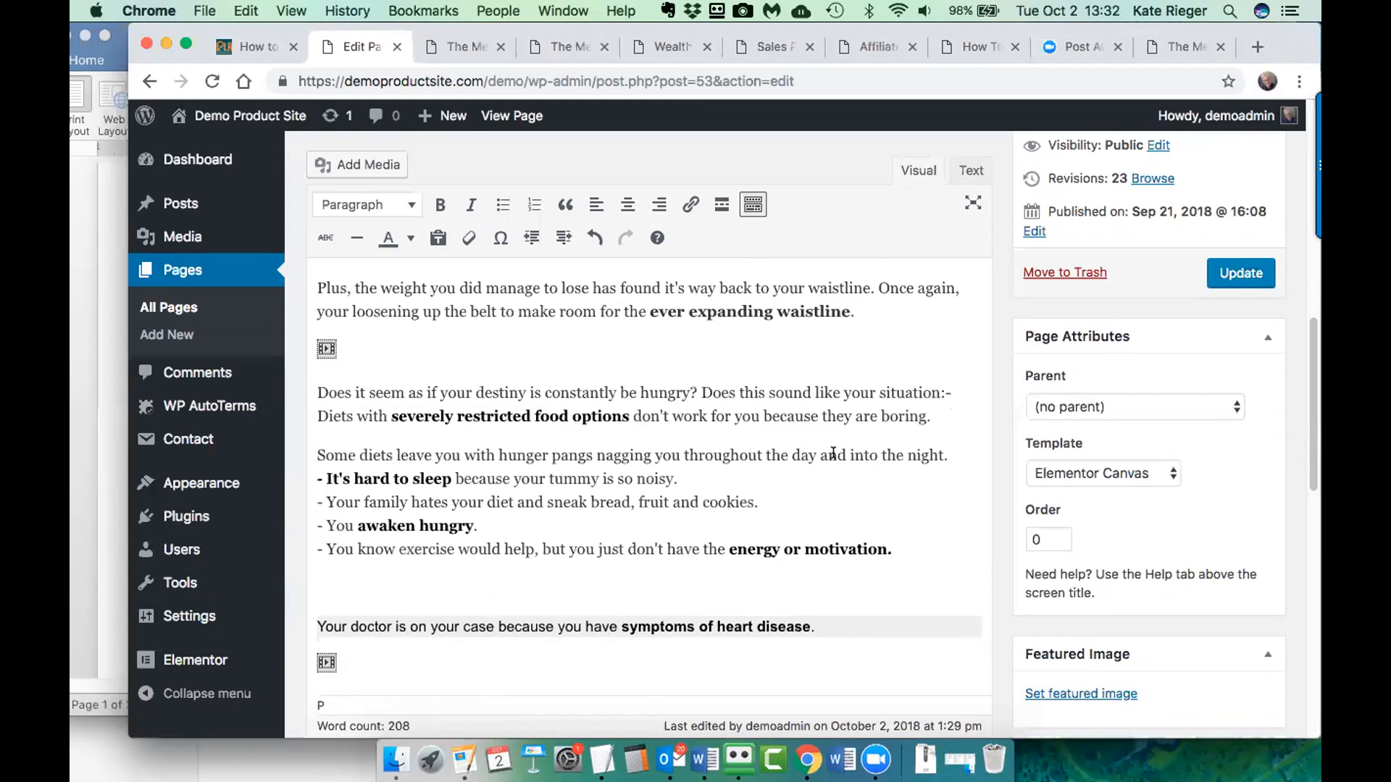
- Delete the dashes before "It's hard to sleep" and "Your family hates your diet", placing the family line in a separate paragraph
left_click(324, 477)
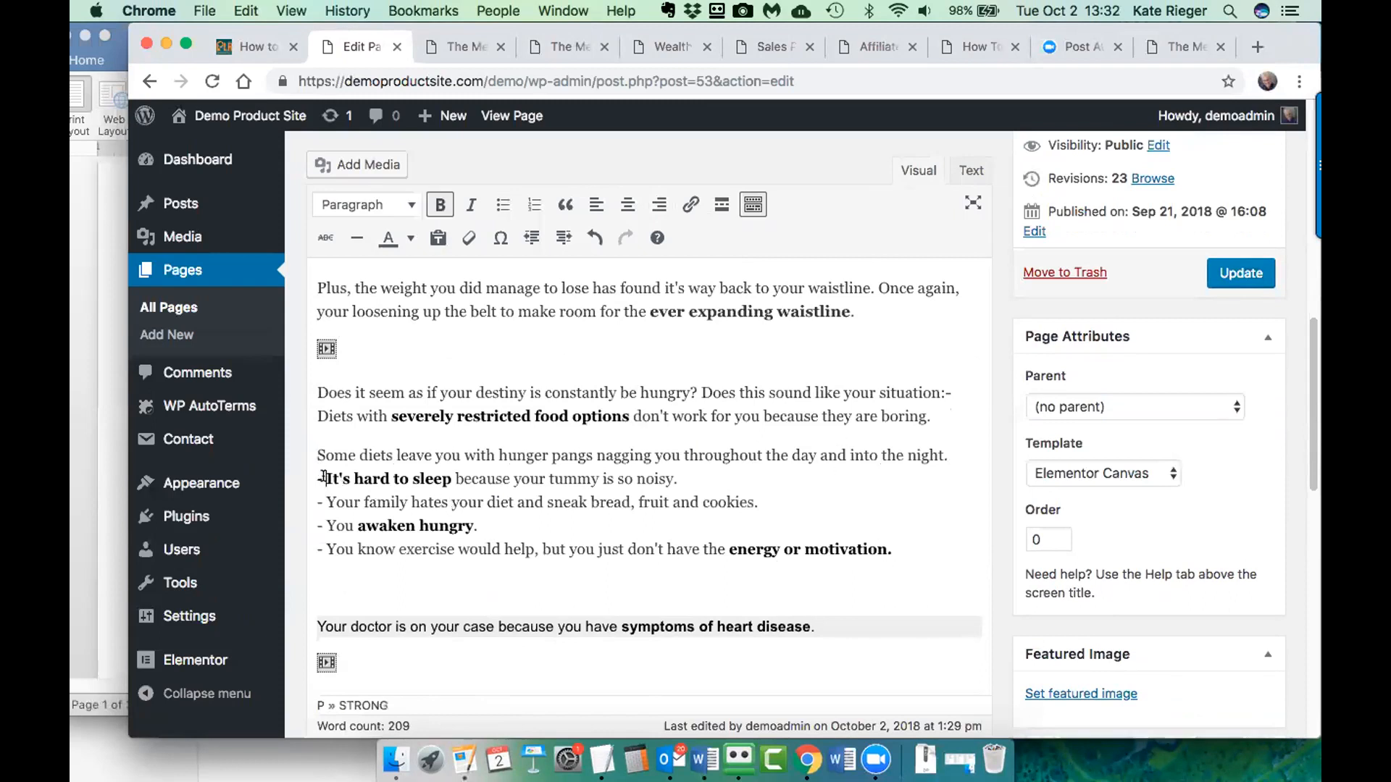
key("BackSpace")
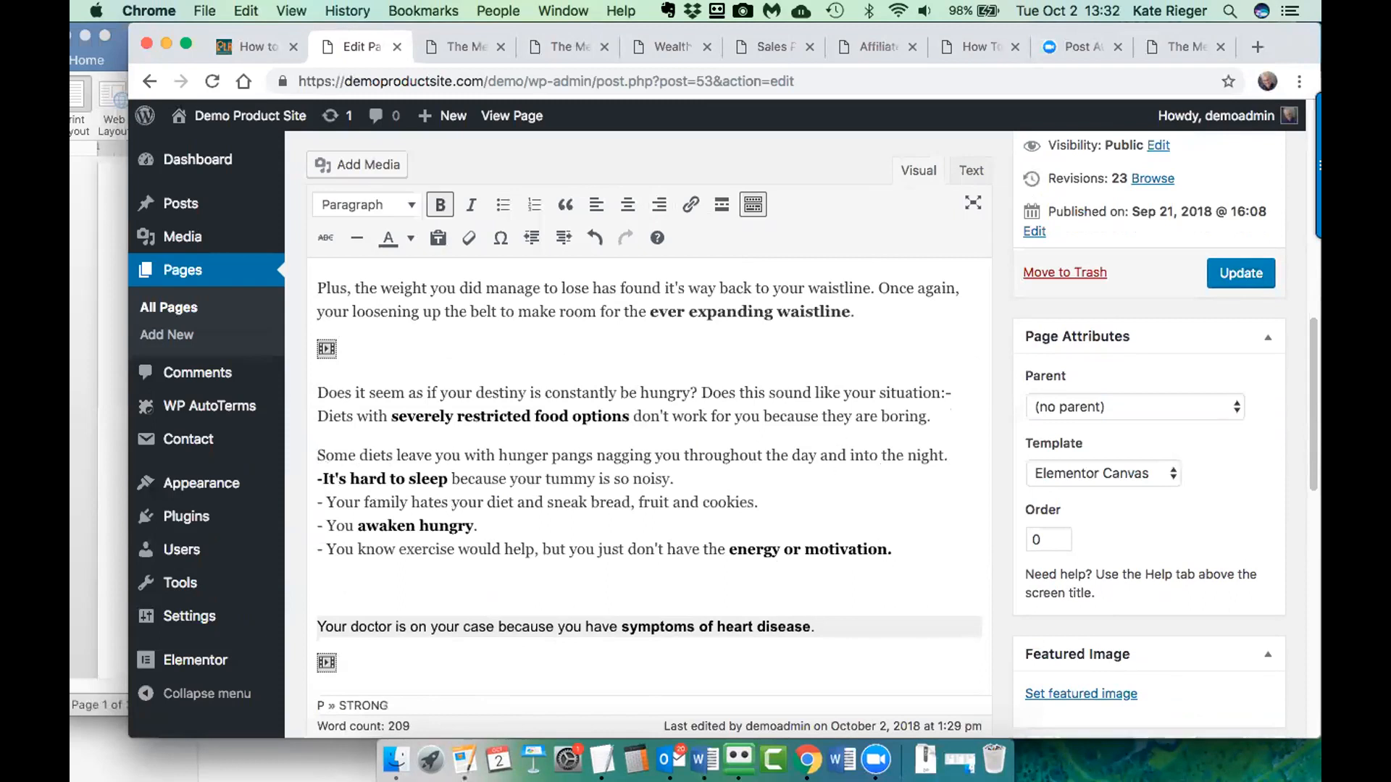
key("BackSpace")
left_click(324, 500)
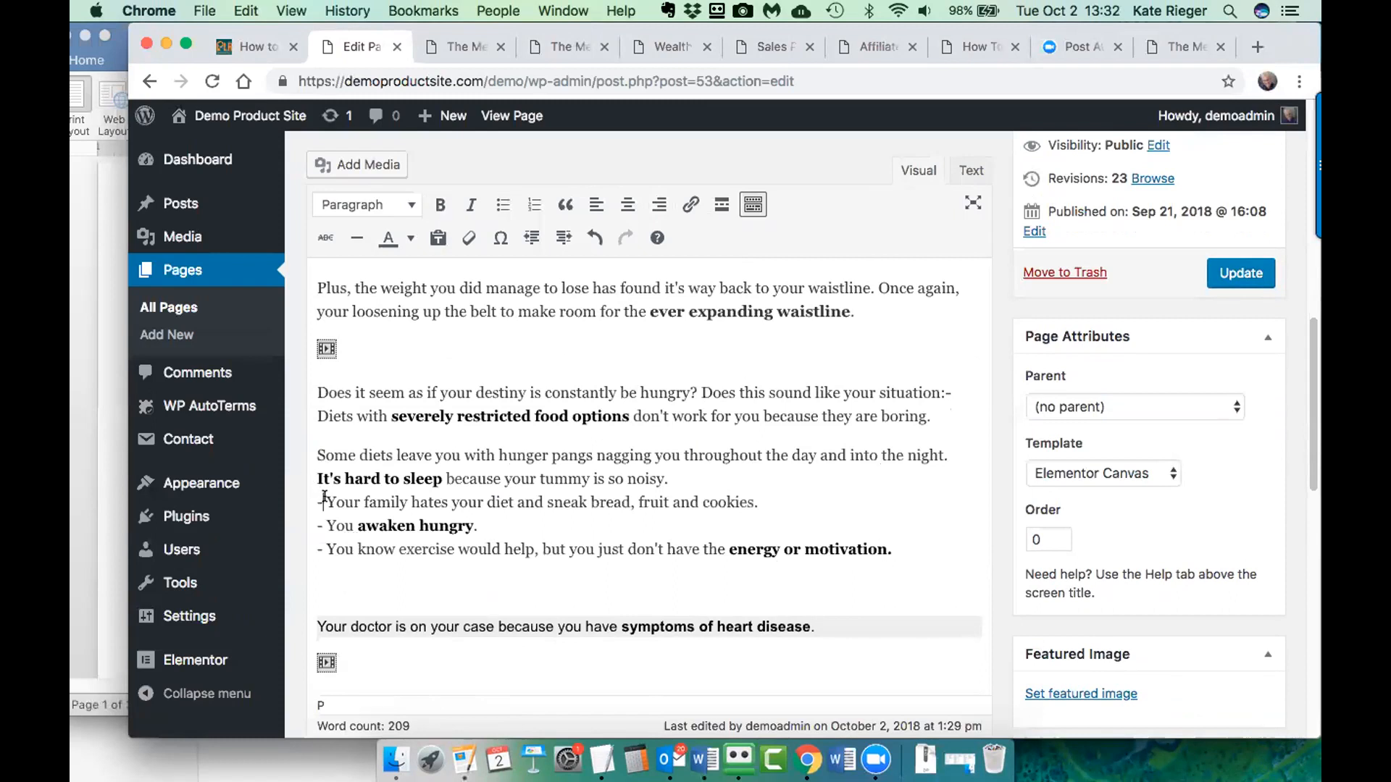
key("BackSpace")
key("BackSpace")
key("BackSpace")
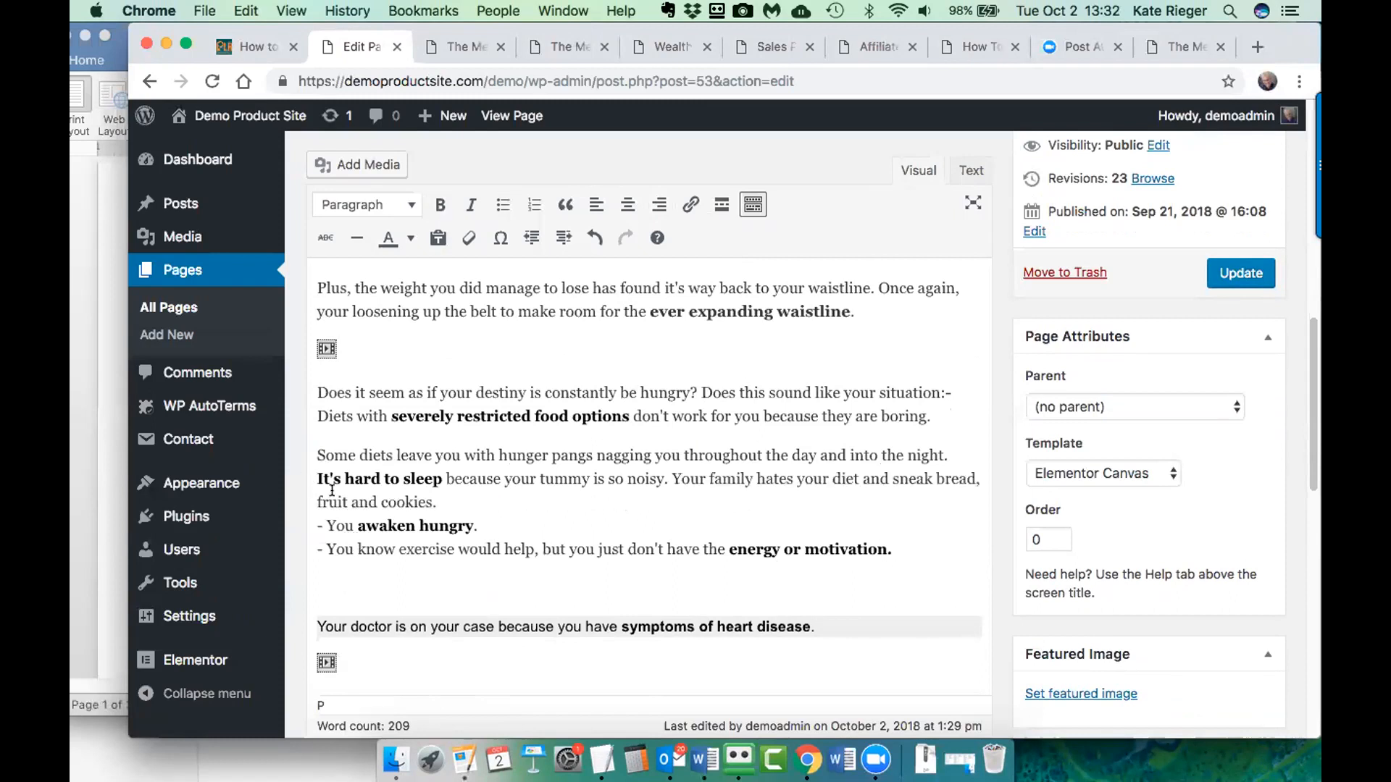
key("Return")
key("Delete")
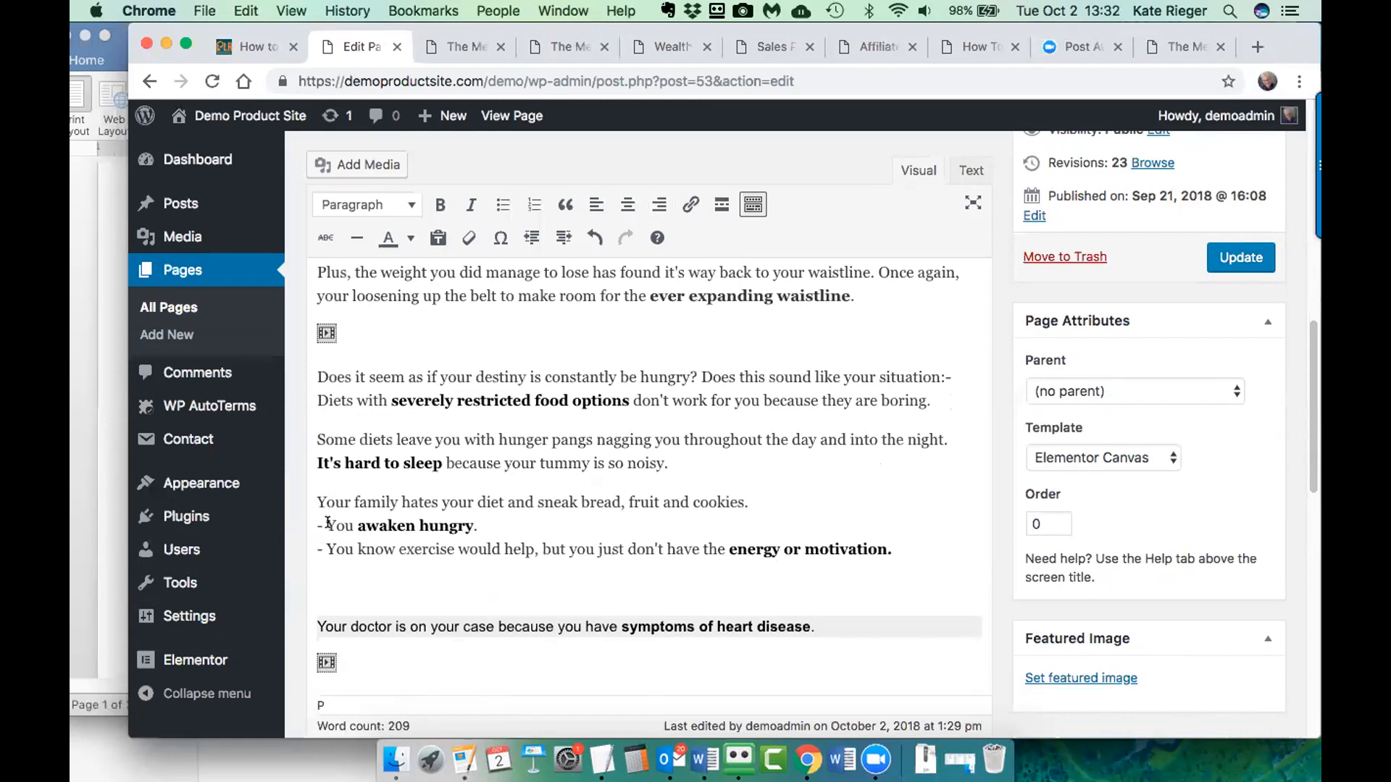
- Delete the dashes before "You awaken hungry" and "You know exercise would help", and update the page
key("BackSpace")
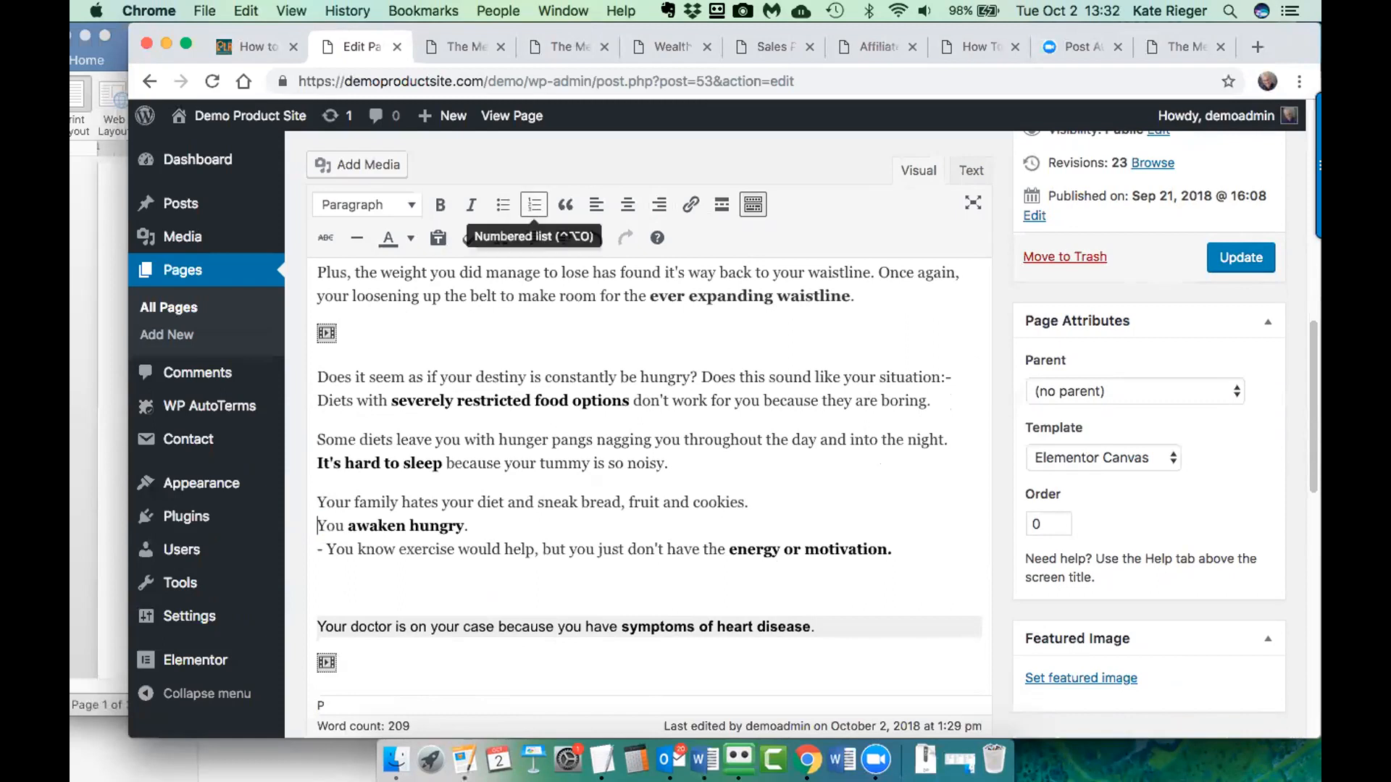
left_click_drag(327, 550, 311, 549)
key("BackSpace")
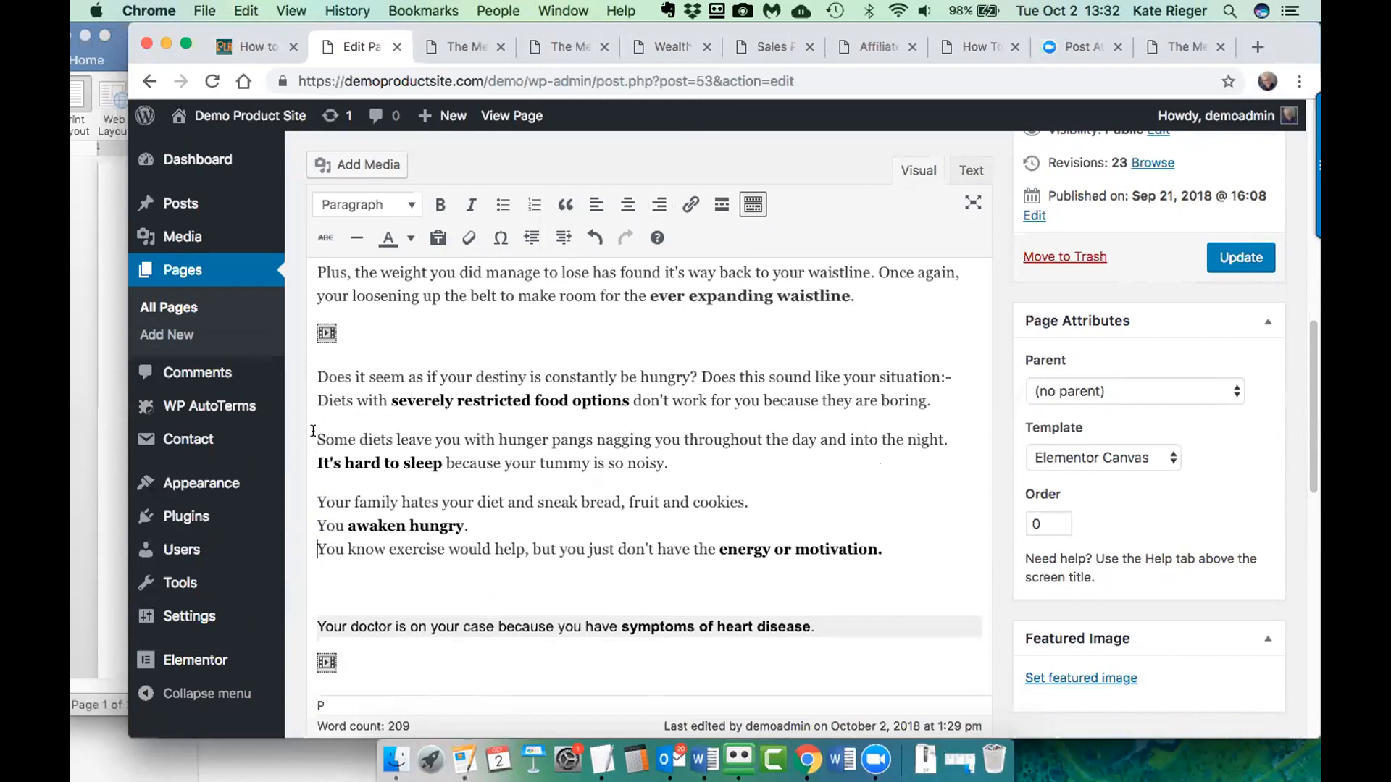
left_click(1233, 263)
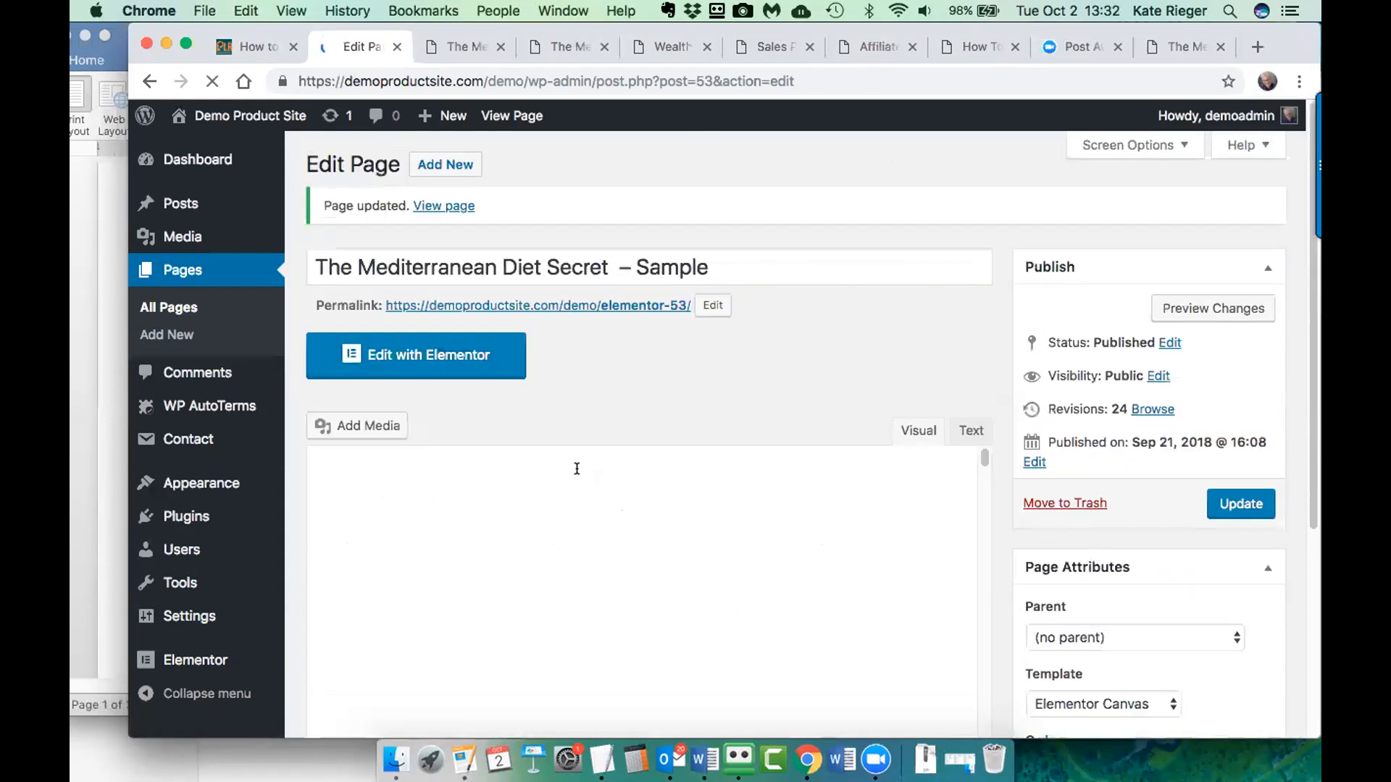
- Reopen the page in Elementor and open the text block containing the dashed list for editing
scroll(437, 384, "down", 1)
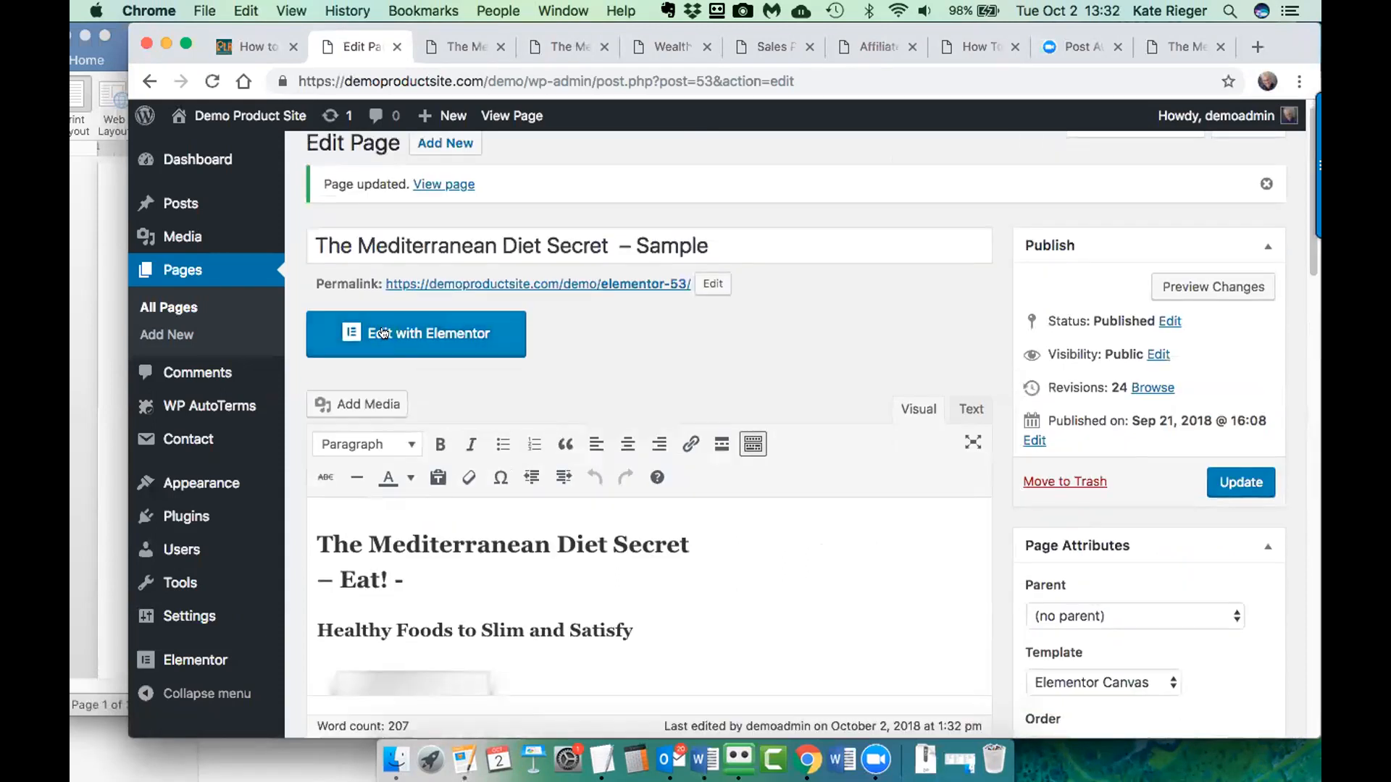
left_click(384, 333)
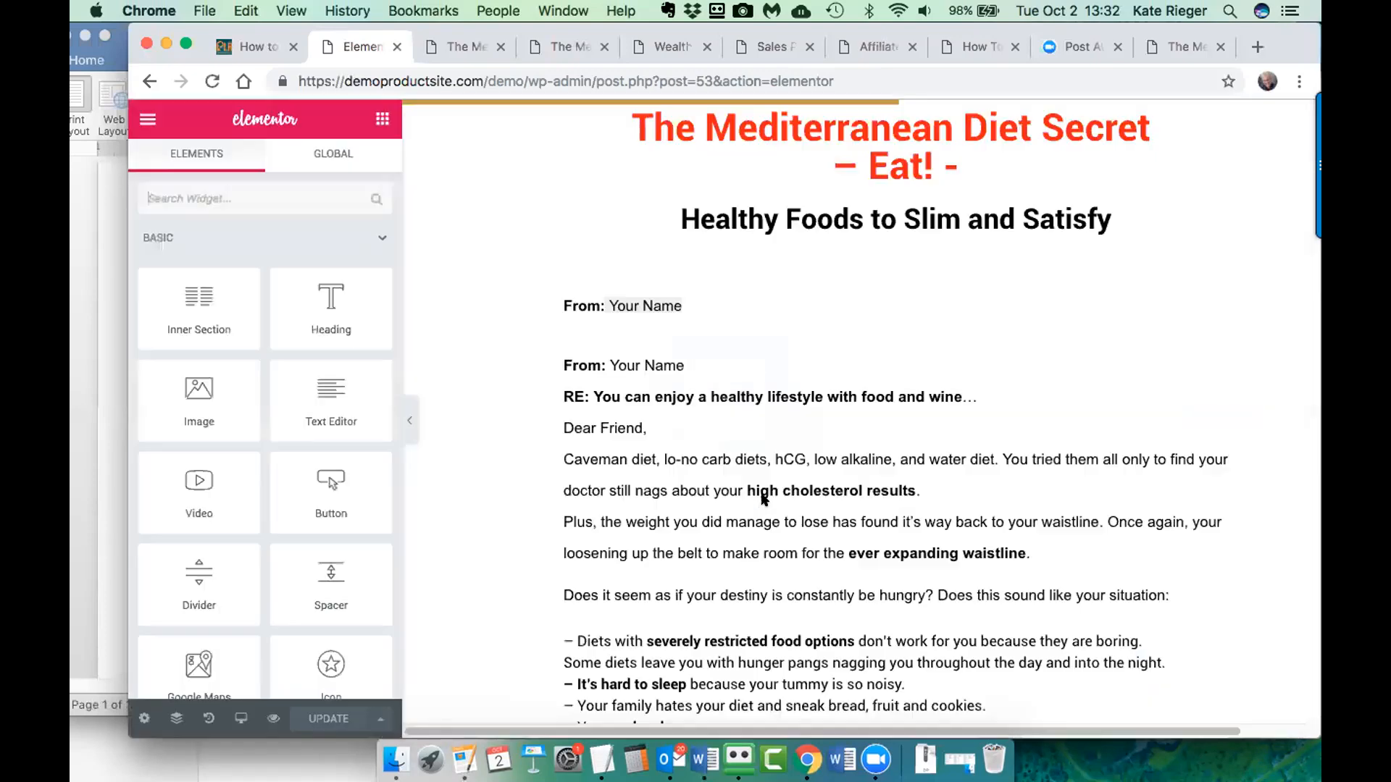
scroll(760, 495, "down", 5)
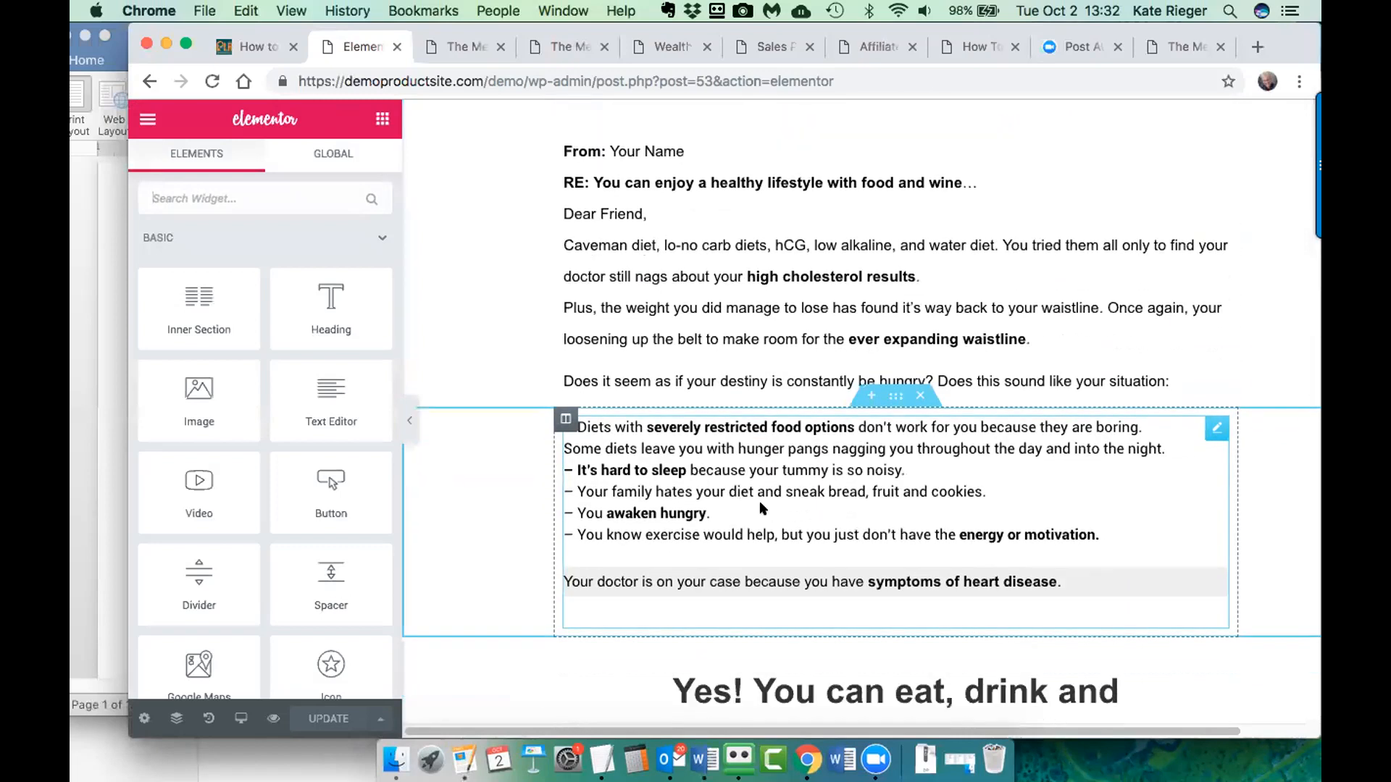
left_click(584, 469)
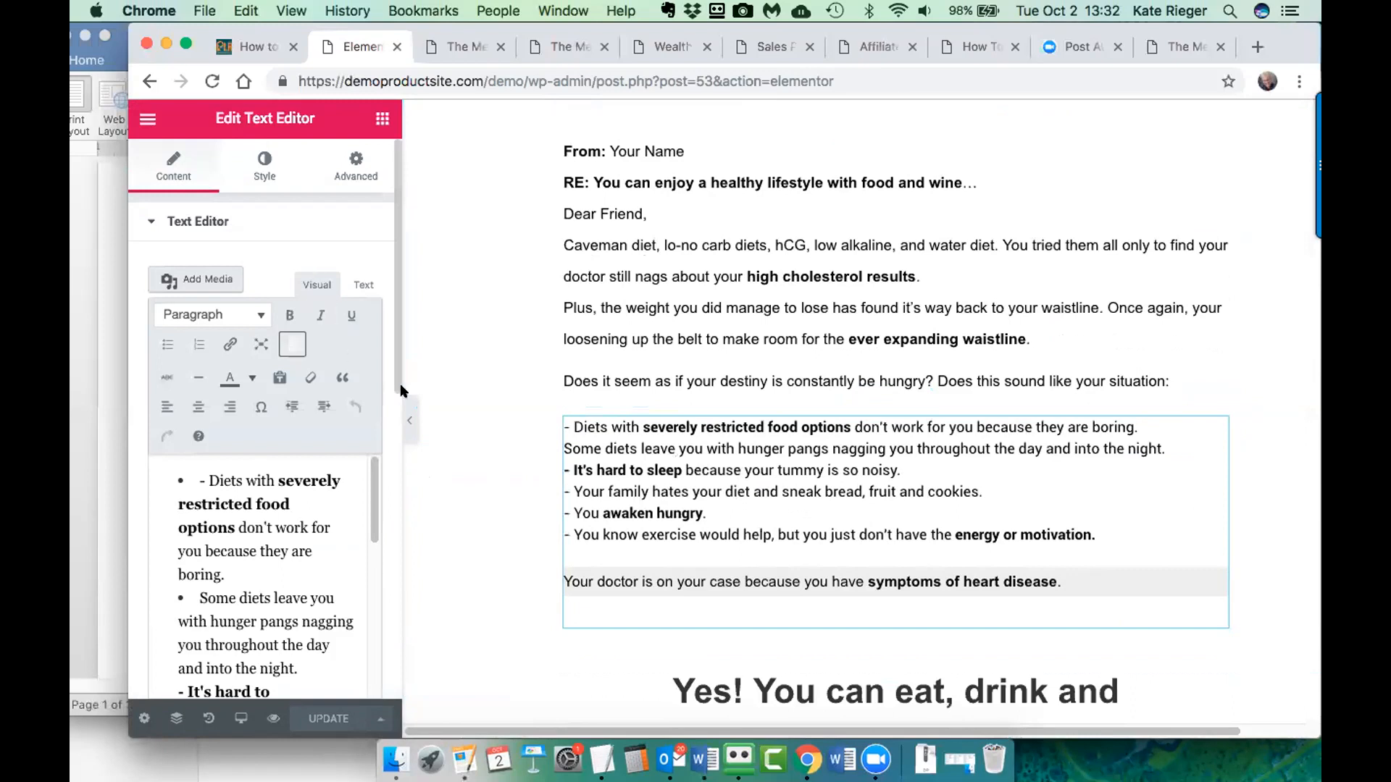
- Delete the dashes before "Diets with" and "It's hard to sleep" in the text block
left_click(593, 428)
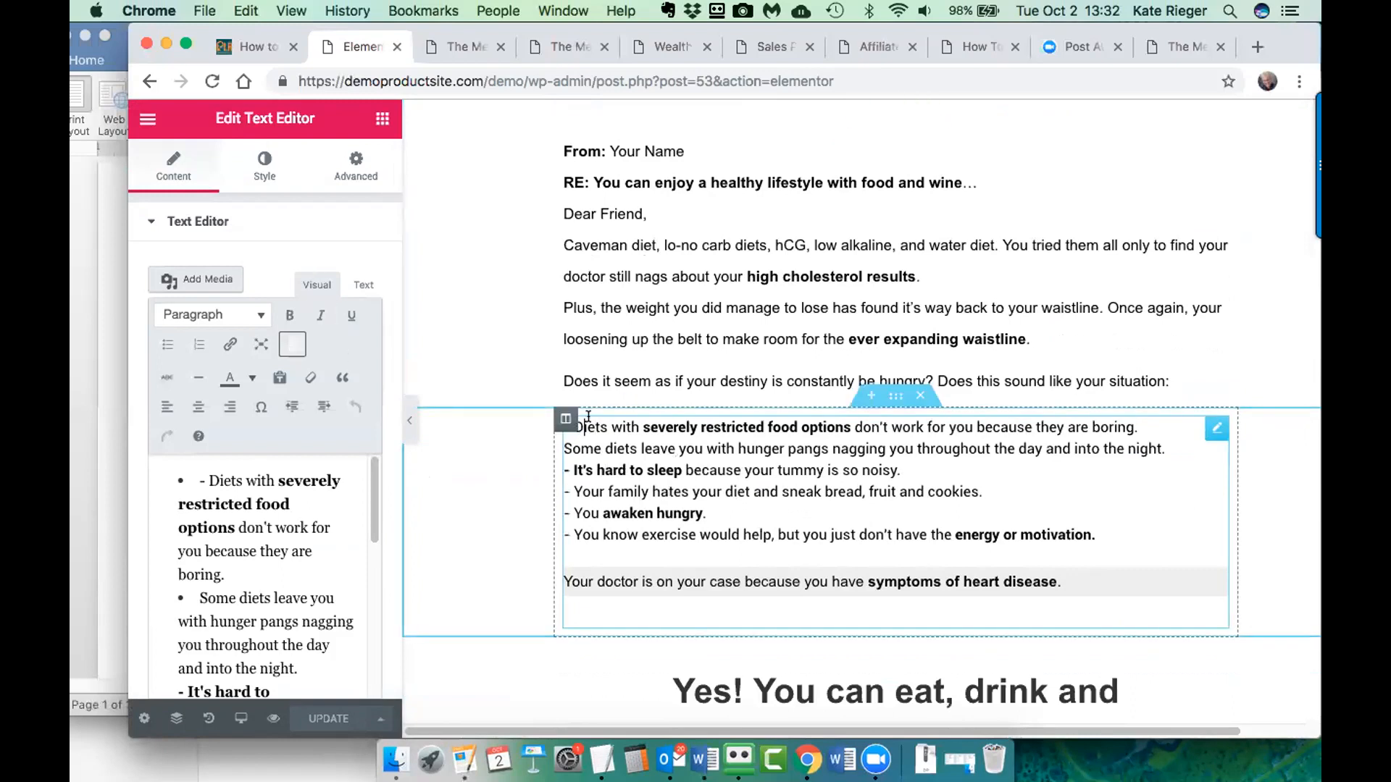
type("-")
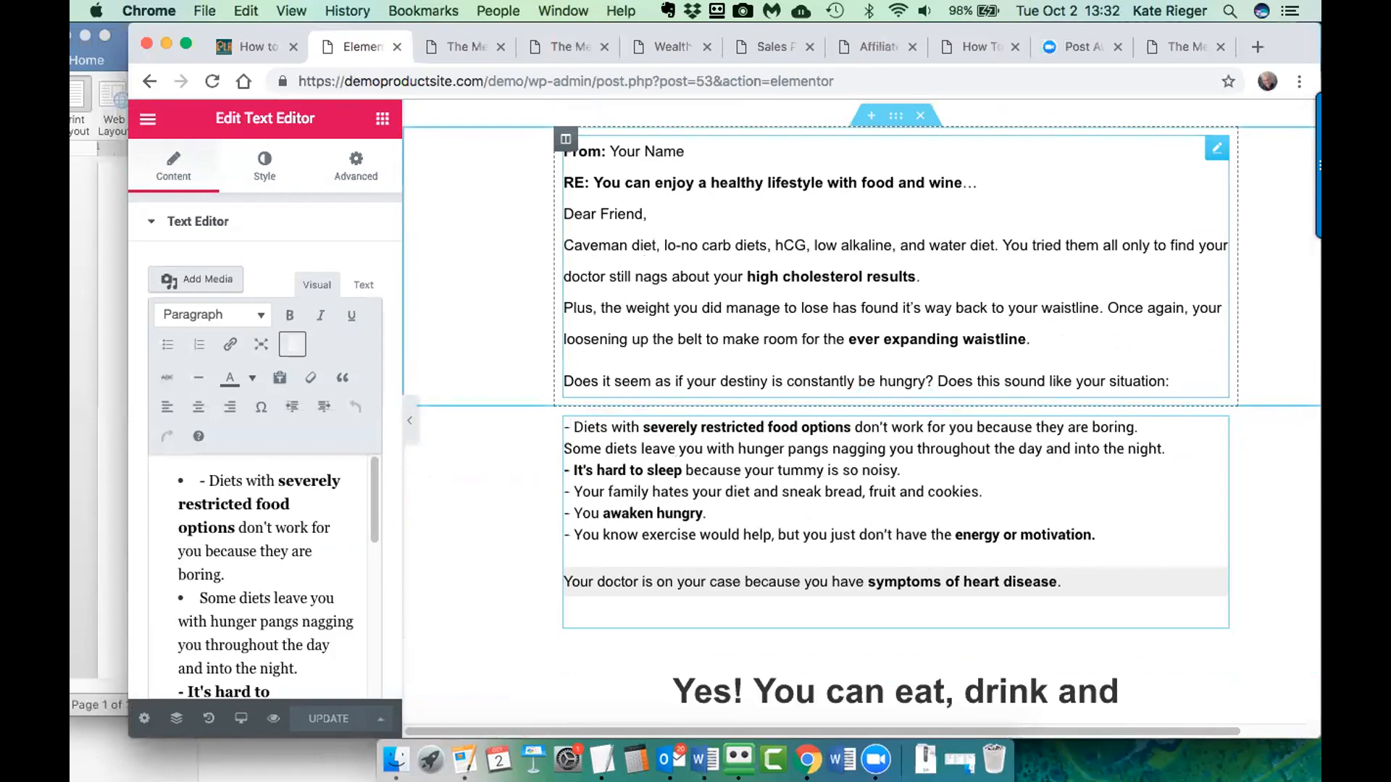
key("BackSpace")
key("Delete")
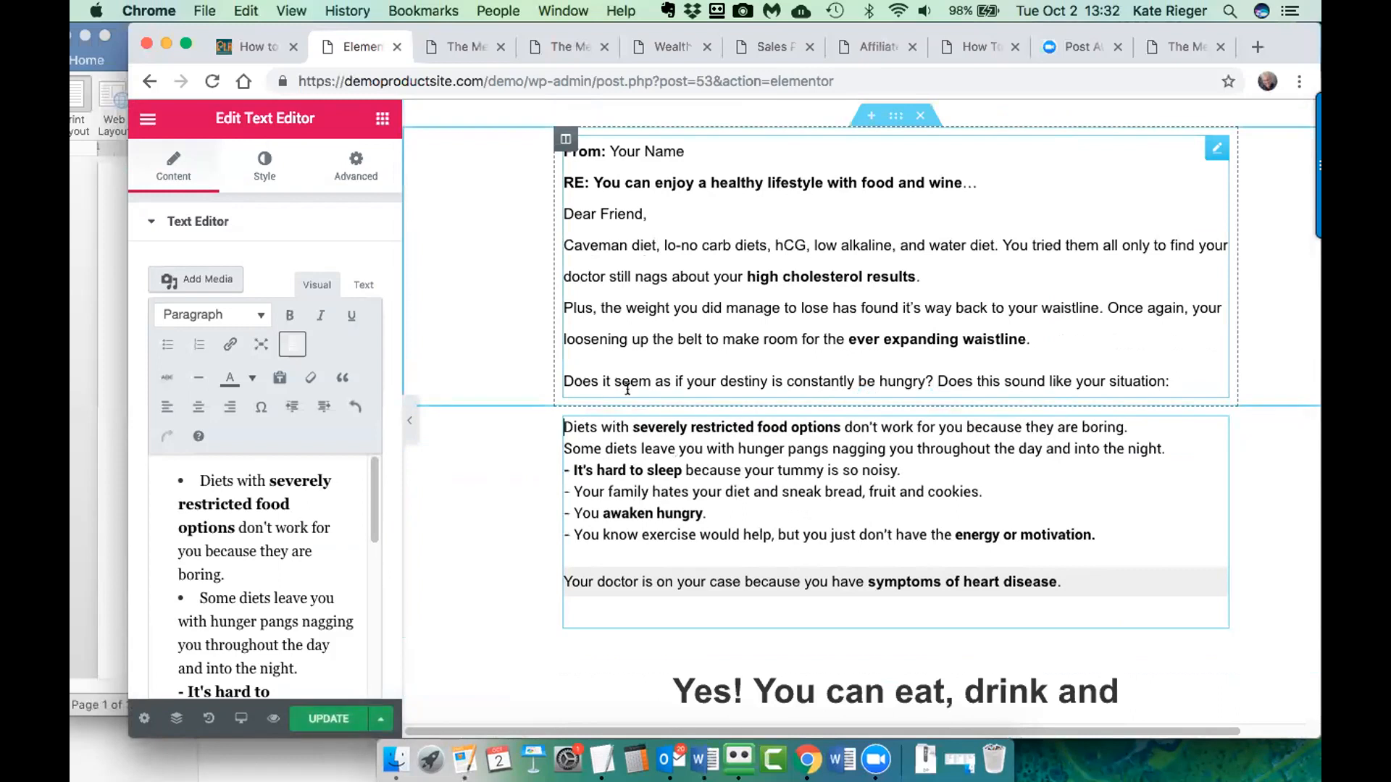
left_click(567, 467)
key("BackSpace")
key("BackSpace")
key("Return")
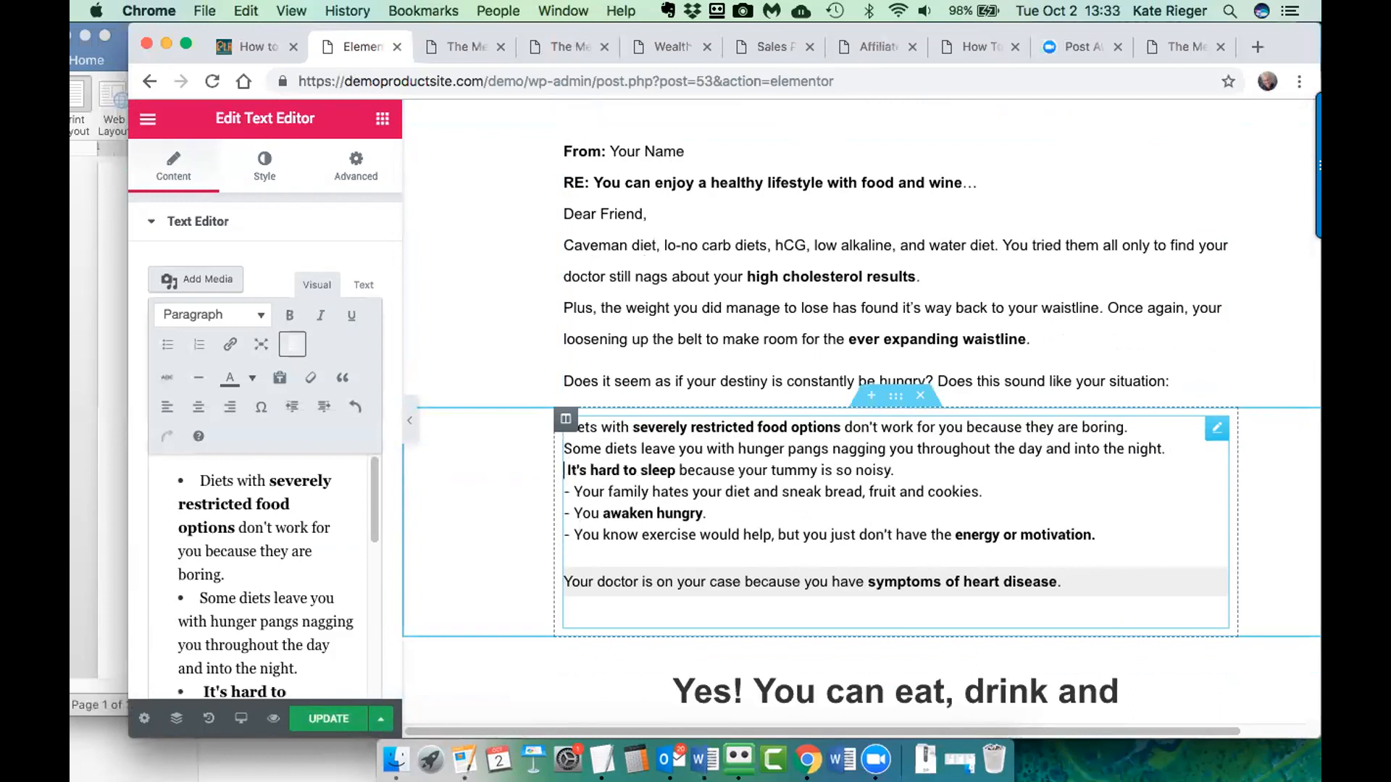
key("Delete")
- Delete the dashes before "Your family hates your diet", "You awaken hungry" and "You know exercise would help"
left_click(567, 484)
key("BackSpace")
key("BackSpace")
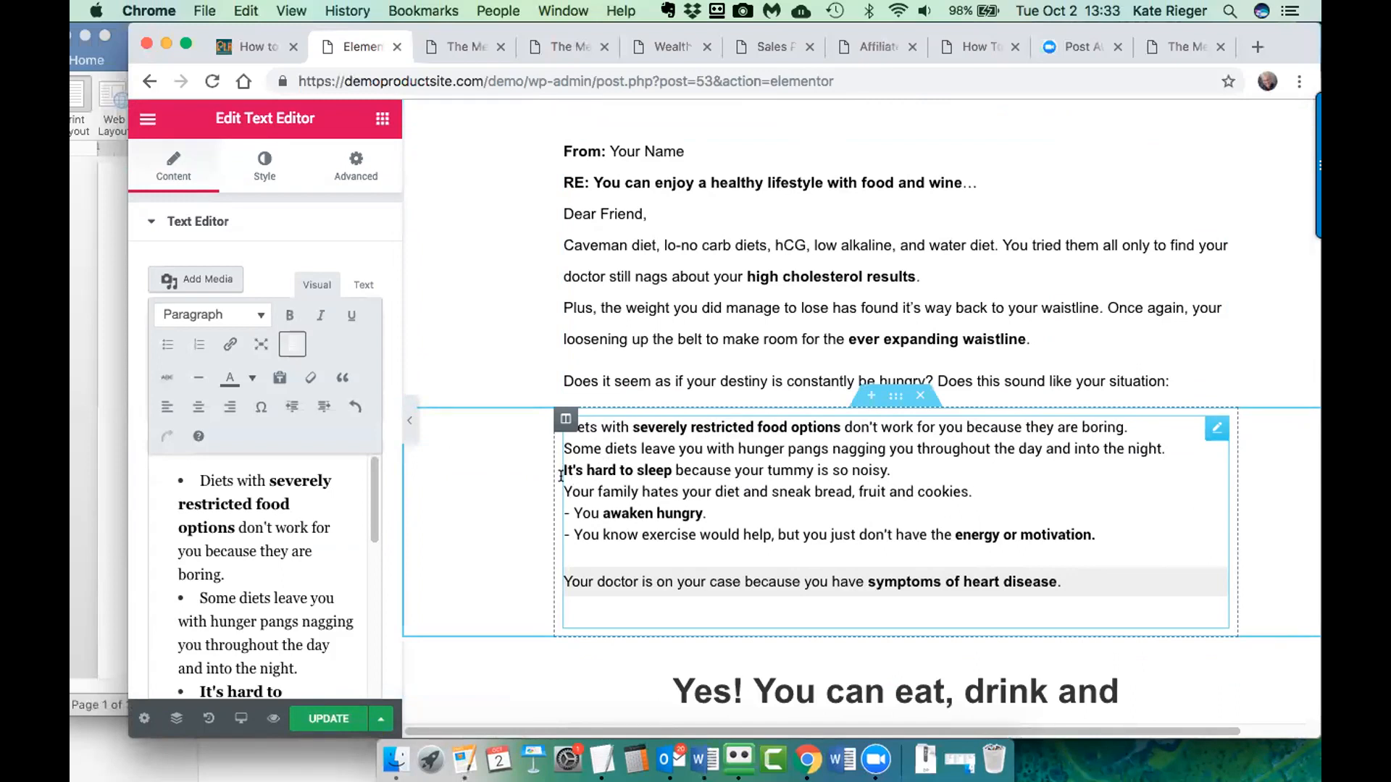
left_click(574, 512)
key("BackSpace")
key("BackSpace")
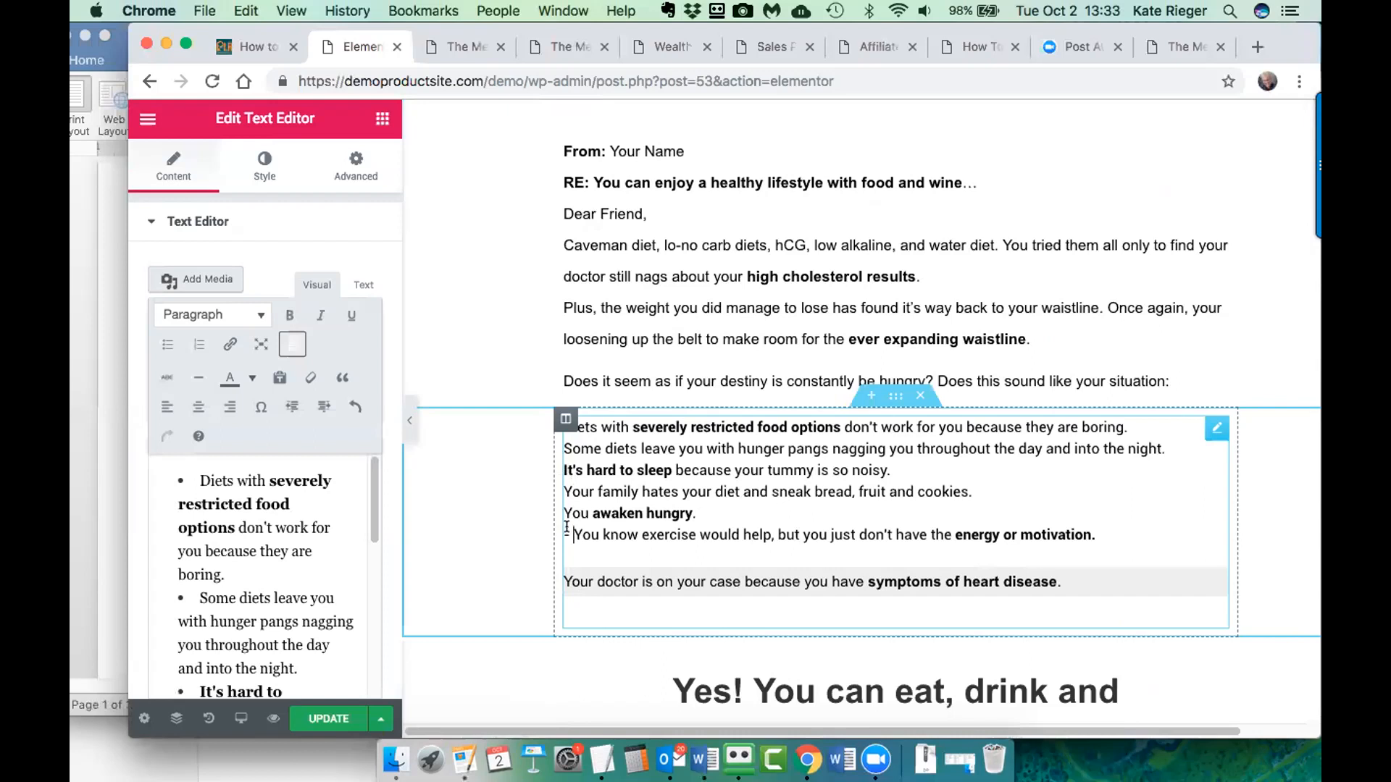
key("BackSpace")
key("BackSpace")
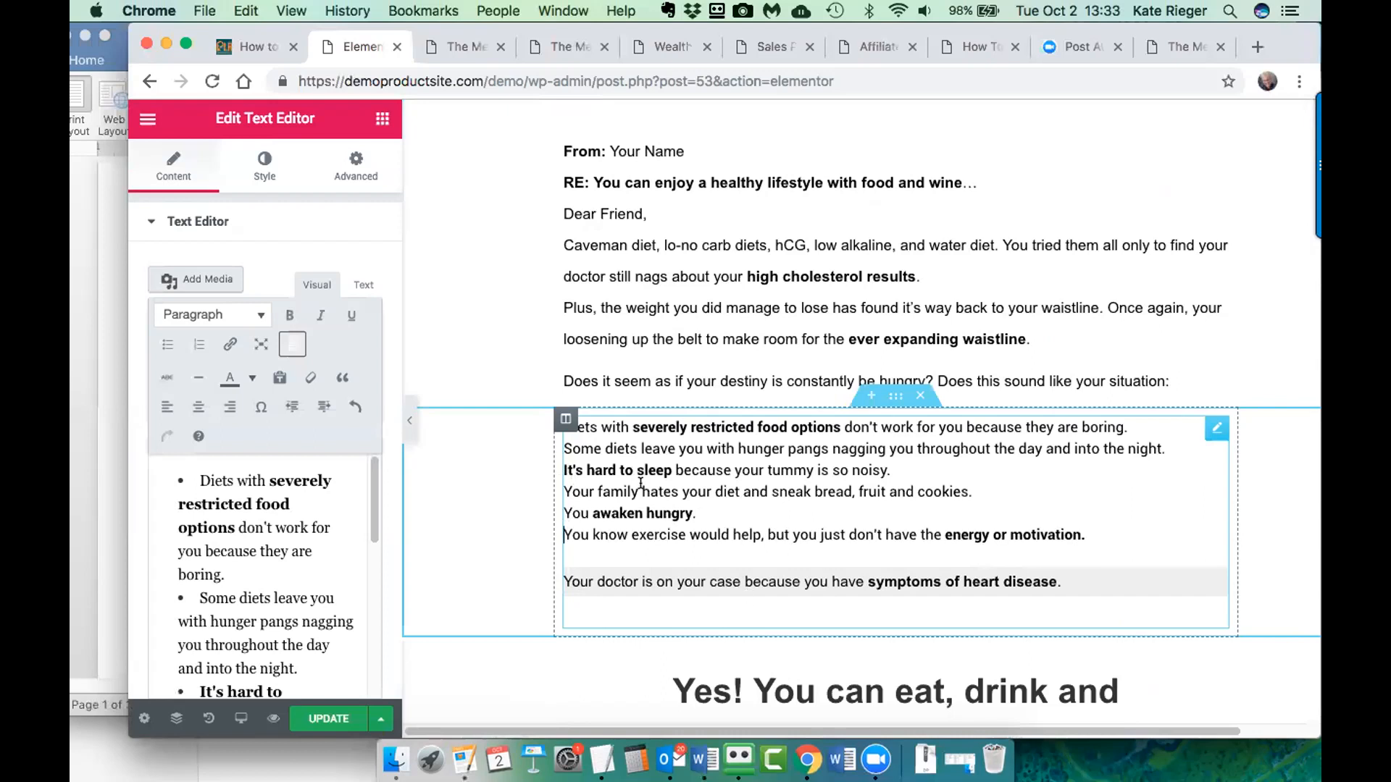
- Toggle the bulleted list formatting off and back on for the diet lines and update the page
key("super+a")
left_click(581, 552)
left_click_drag(1087, 535, 528, 421)
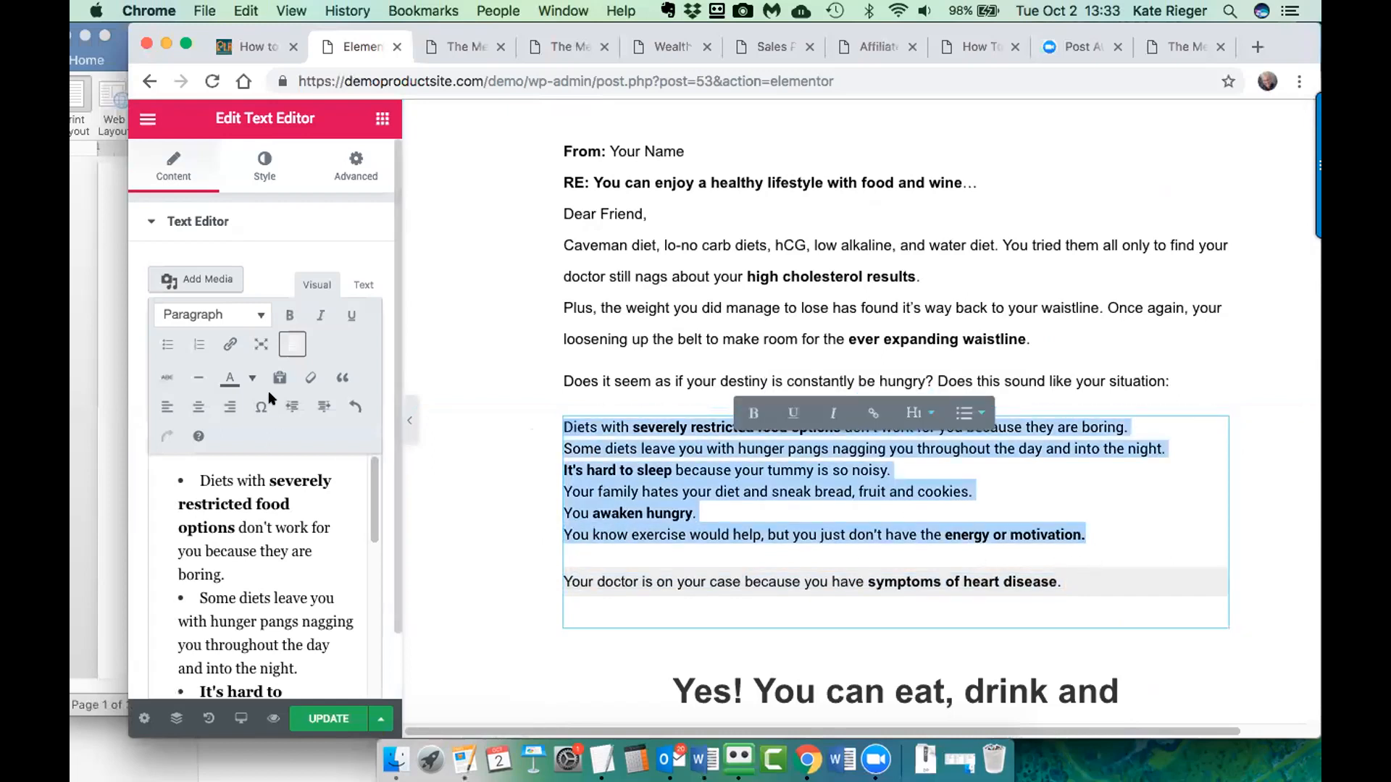
left_click(160, 345)
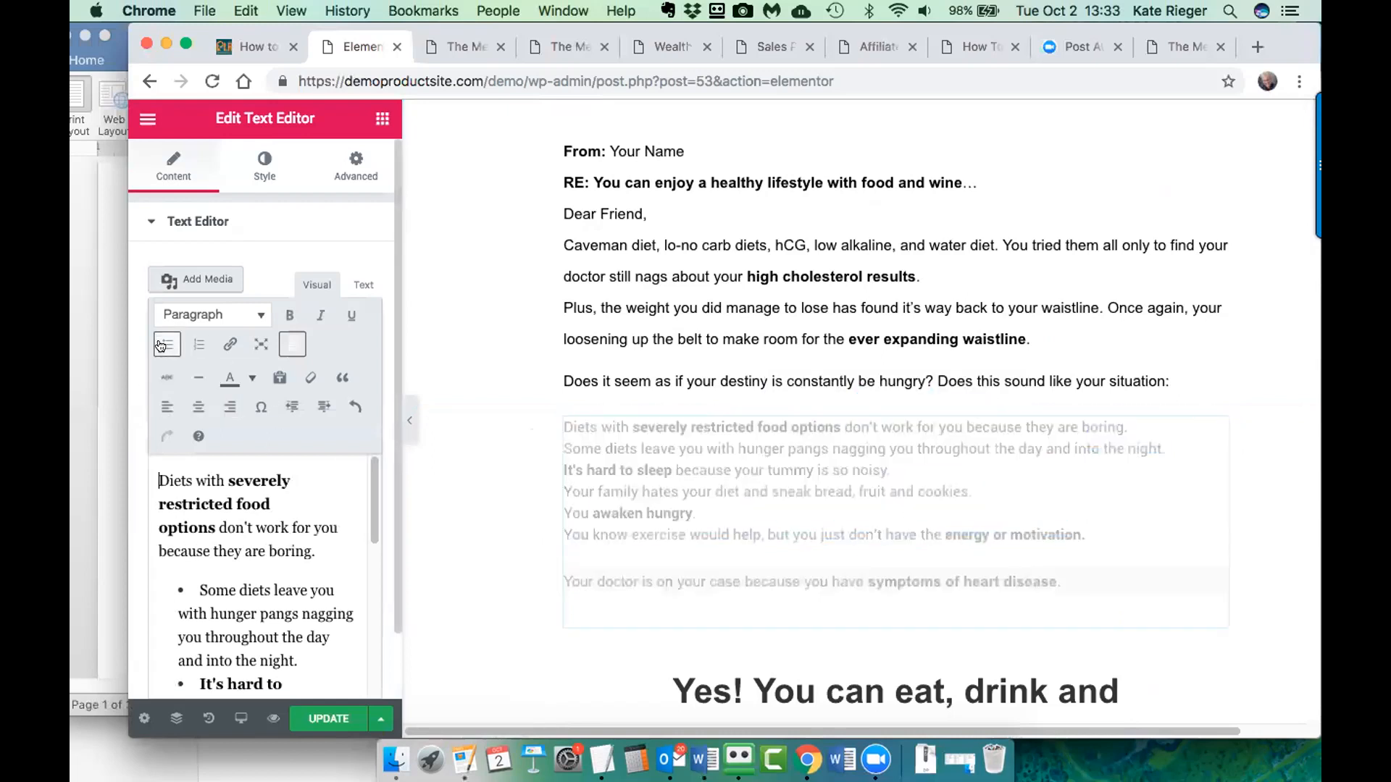
left_click(161, 346)
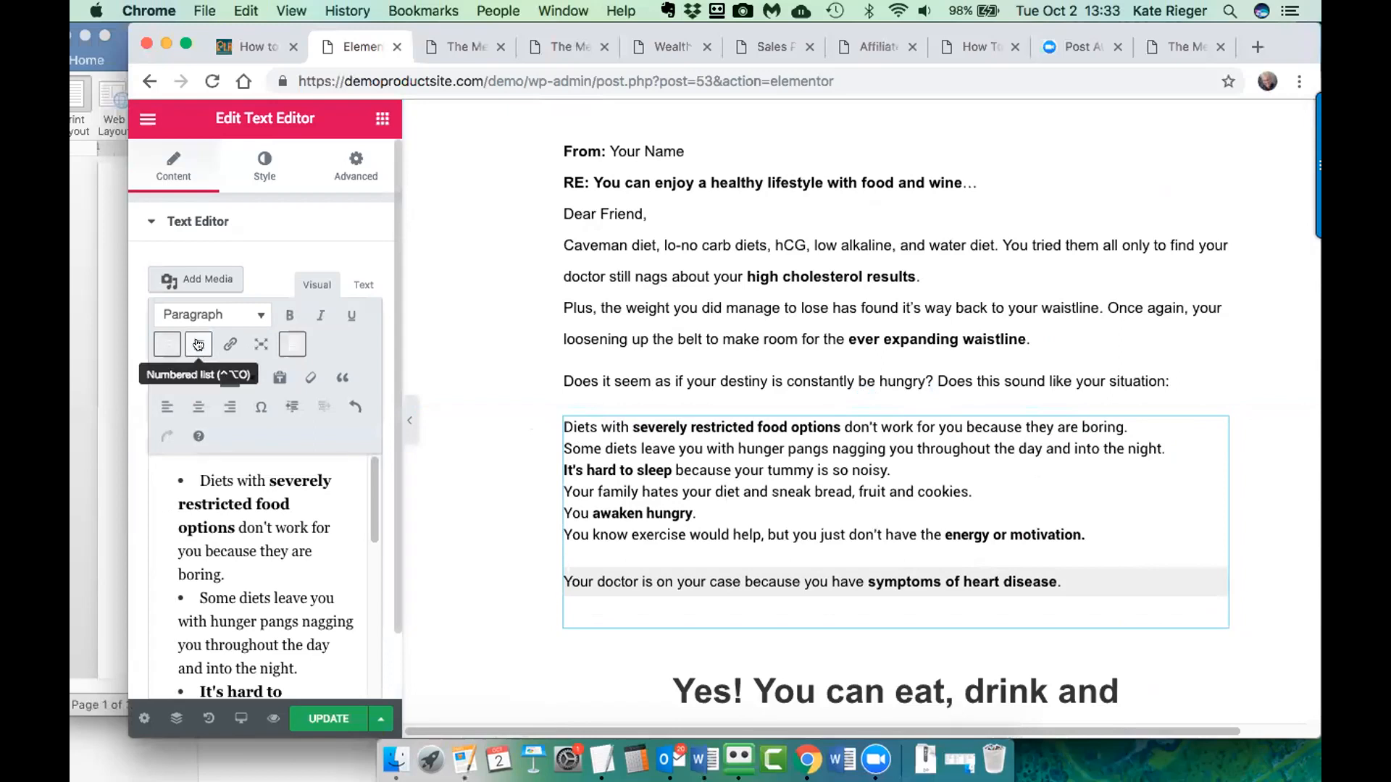
left_click_drag(197, 445, 326, 761)
left_click(324, 718)
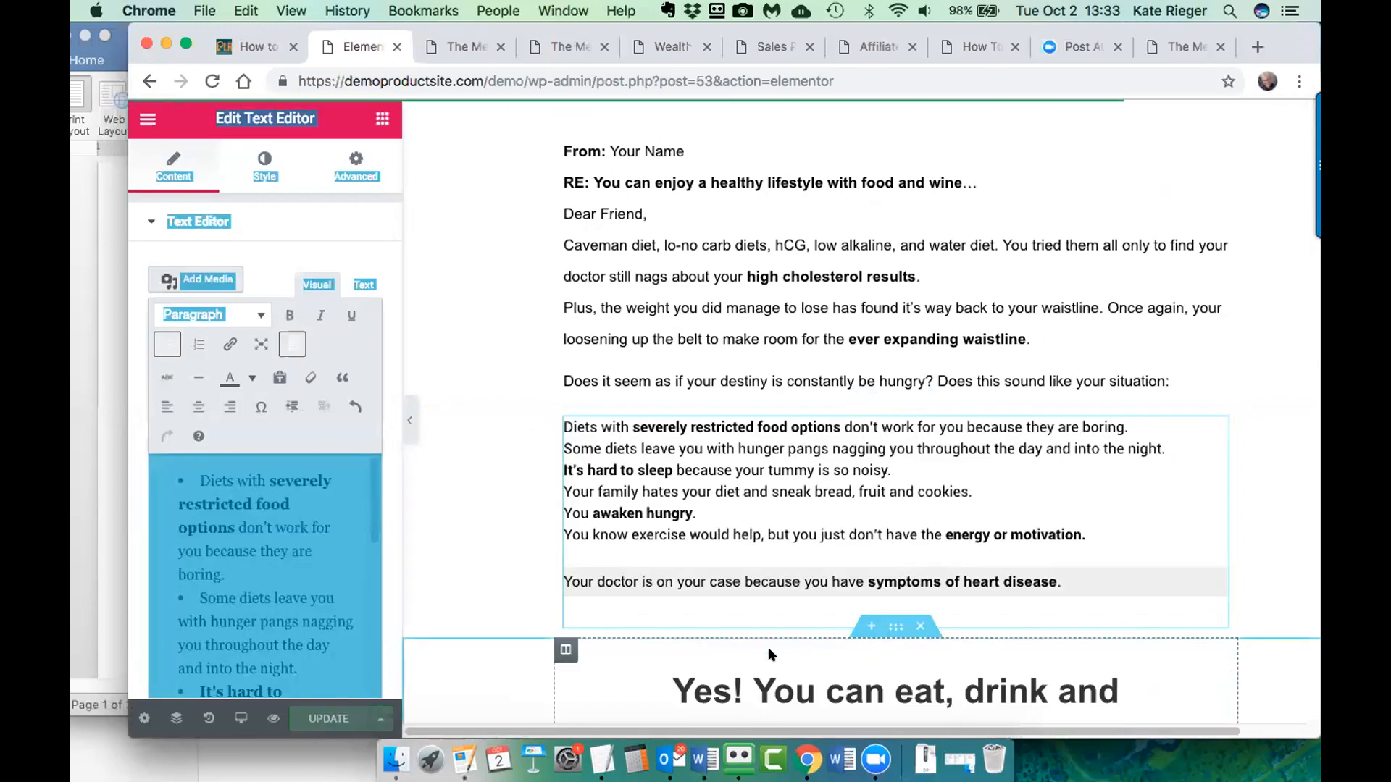
- Insert a two-column inner section above the "Instant download!" text near the end of the page
scroll(786, 619, "down", 10)
scroll(786, 618, "down", 5)
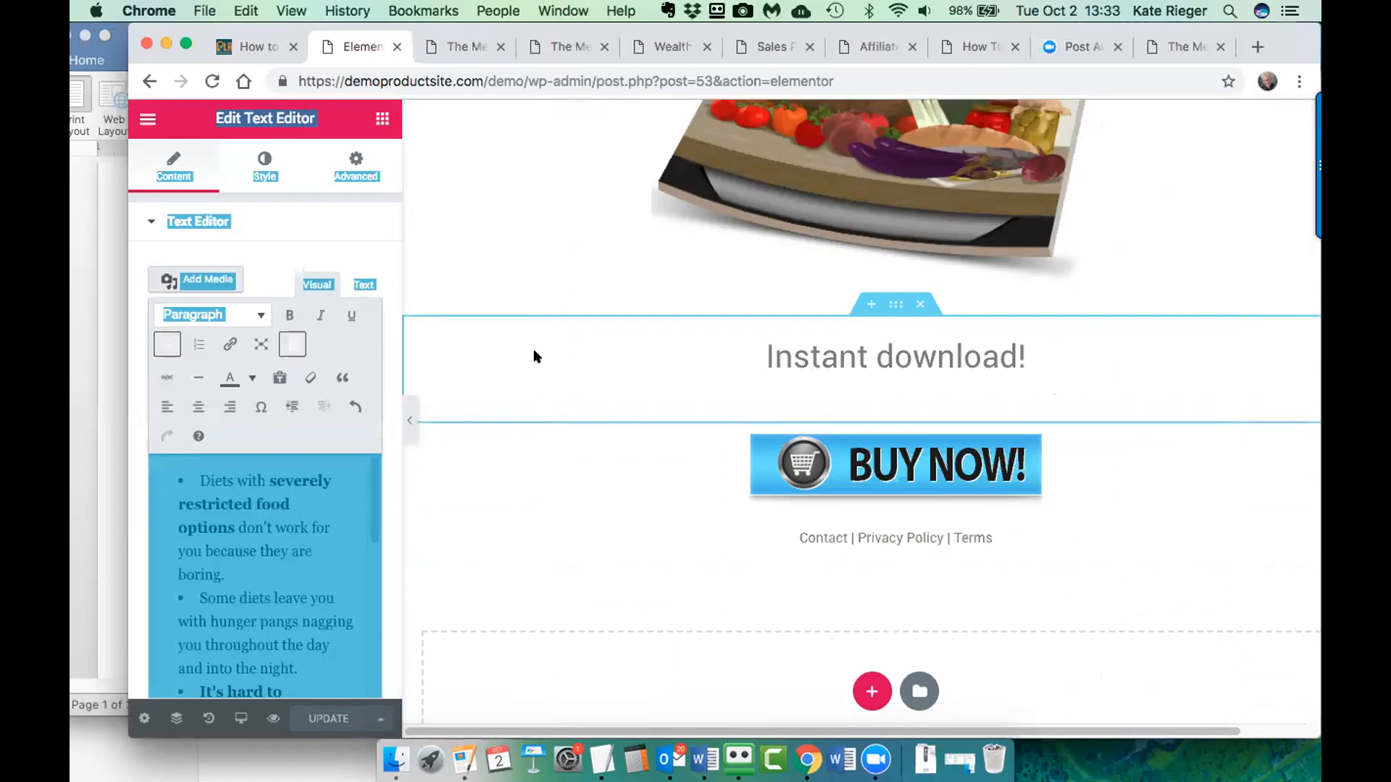
left_click(215, 216)
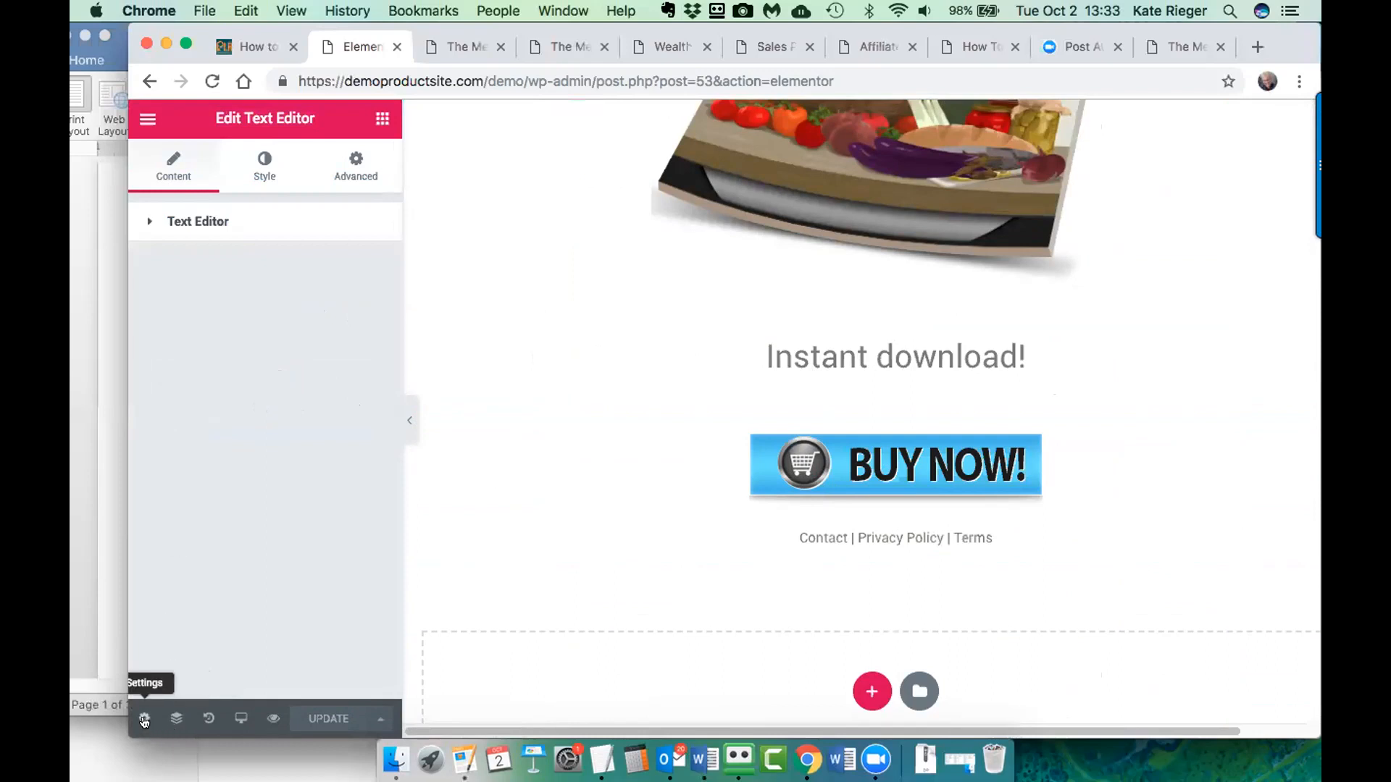
left_click(148, 119)
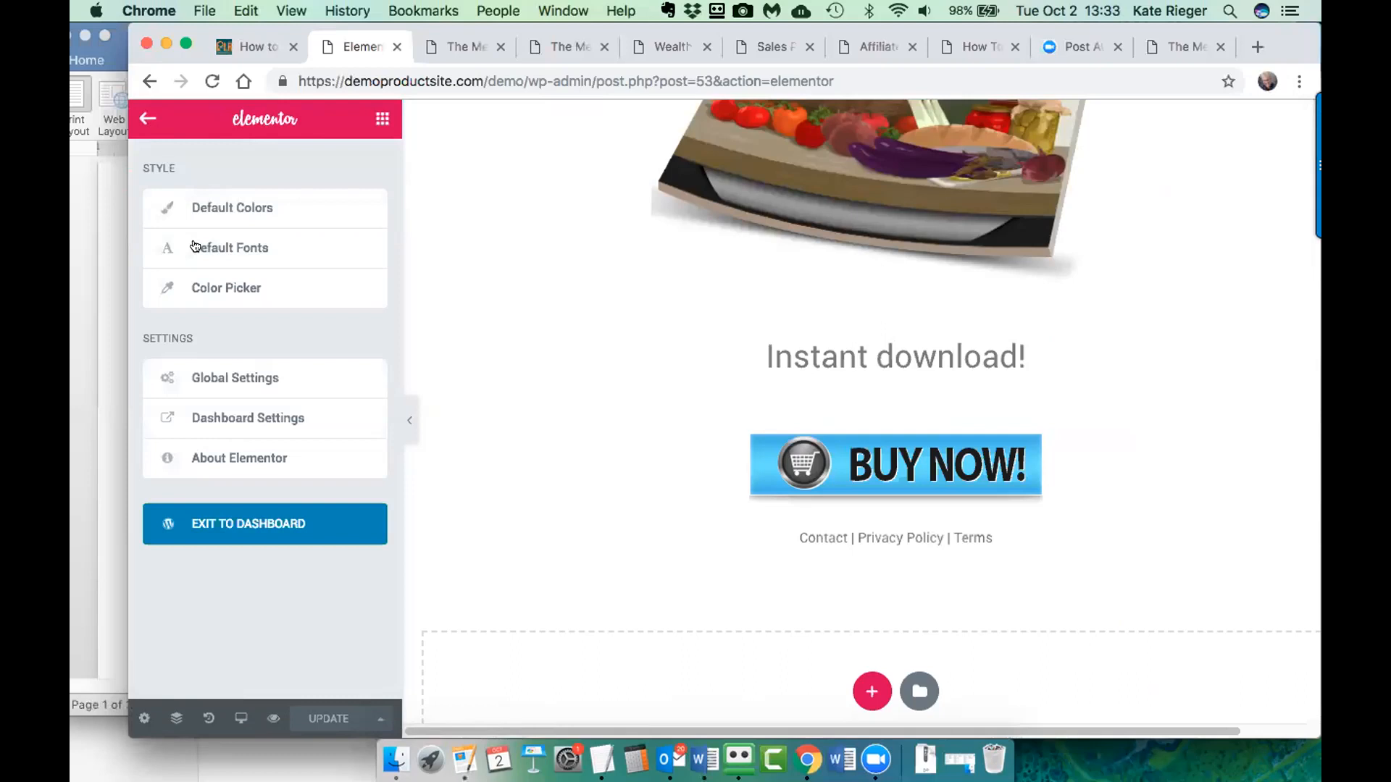
left_click(382, 118)
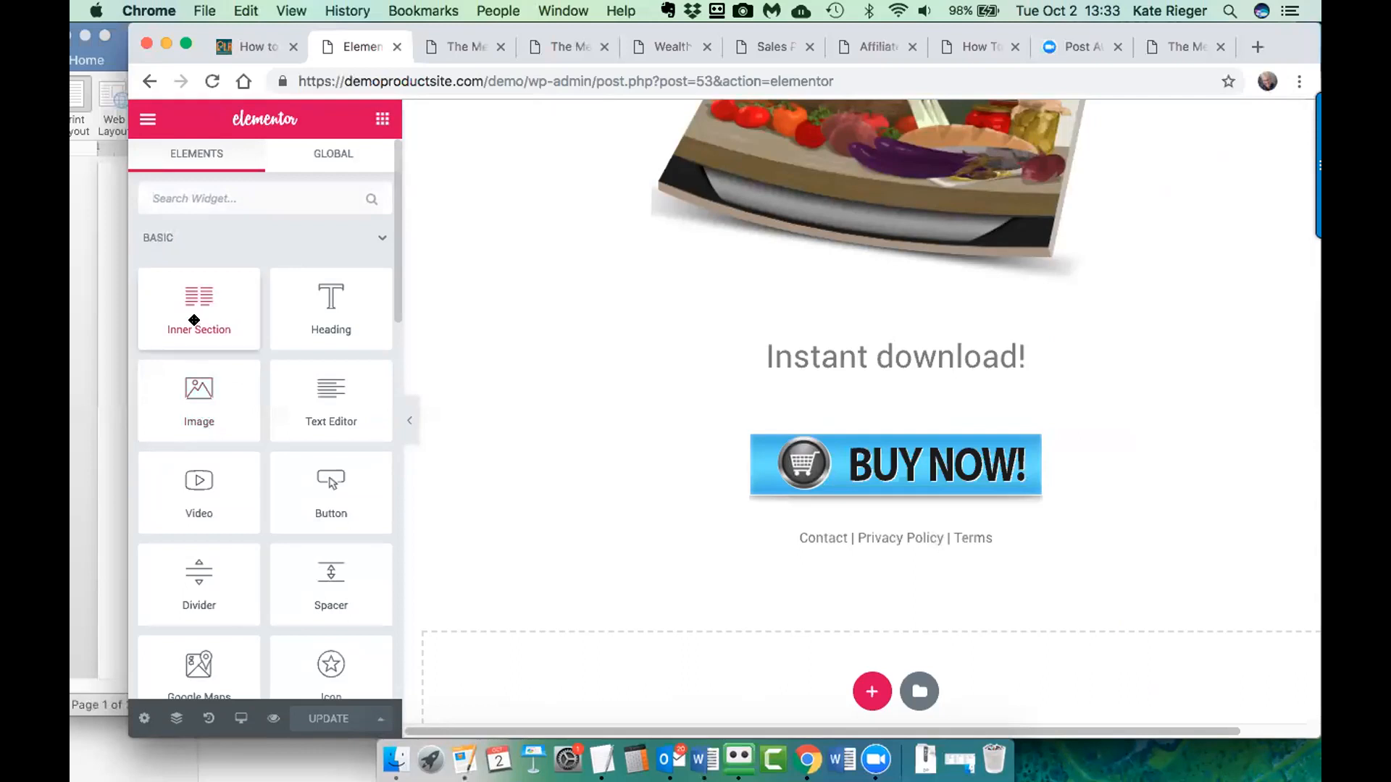
left_click_drag(266, 321, 863, 323)
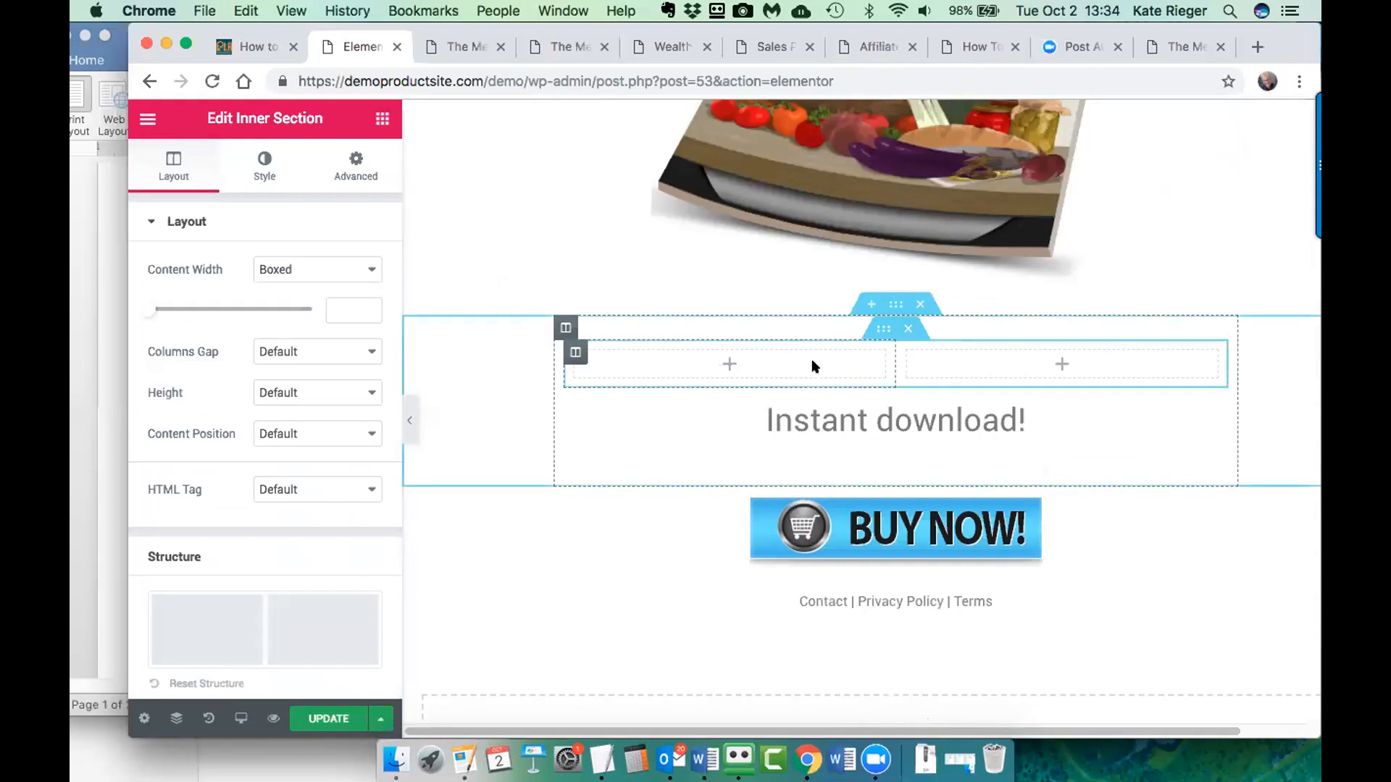
left_click(832, 367)
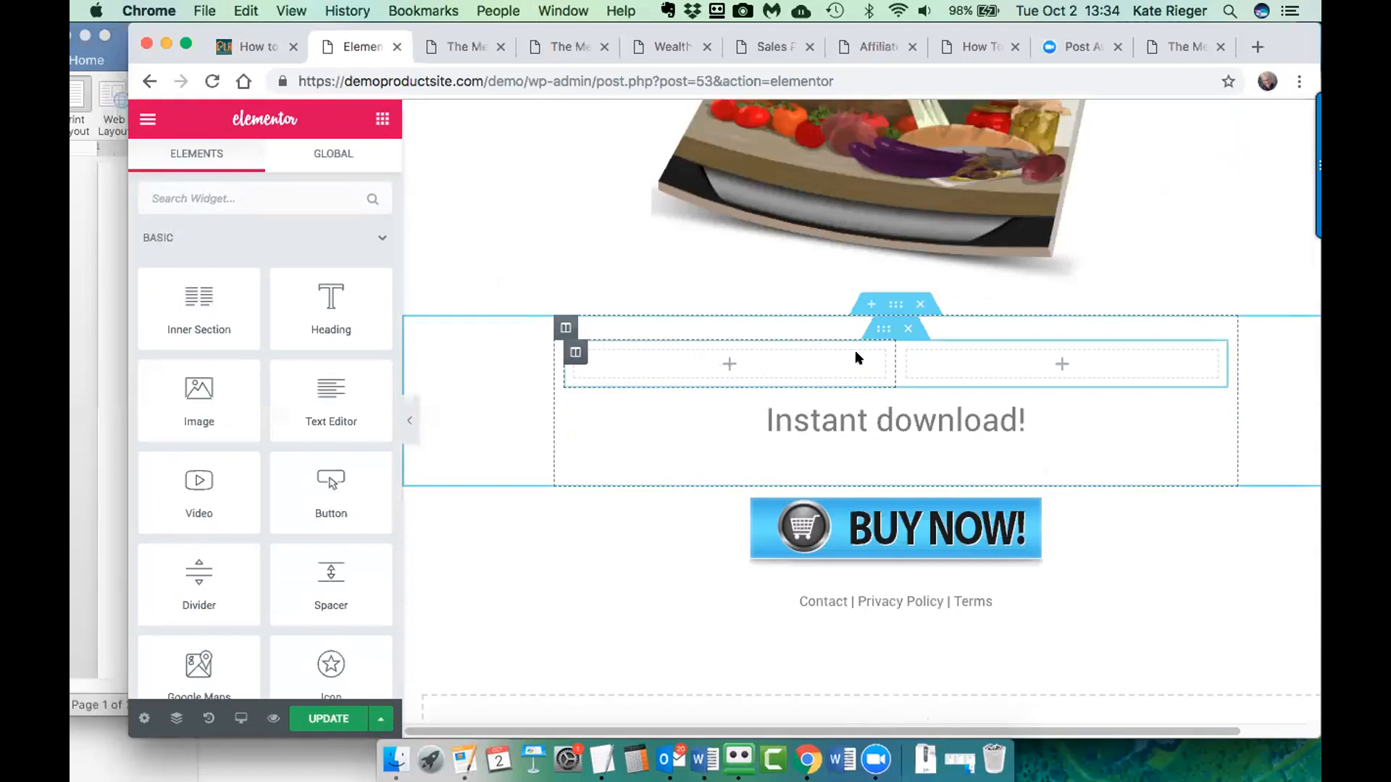
- Look through the available basic and general widgets and delete the empty inner section above "Instant download!"
scroll(261, 416, "down", 3)
scroll(260, 411, "down", 3)
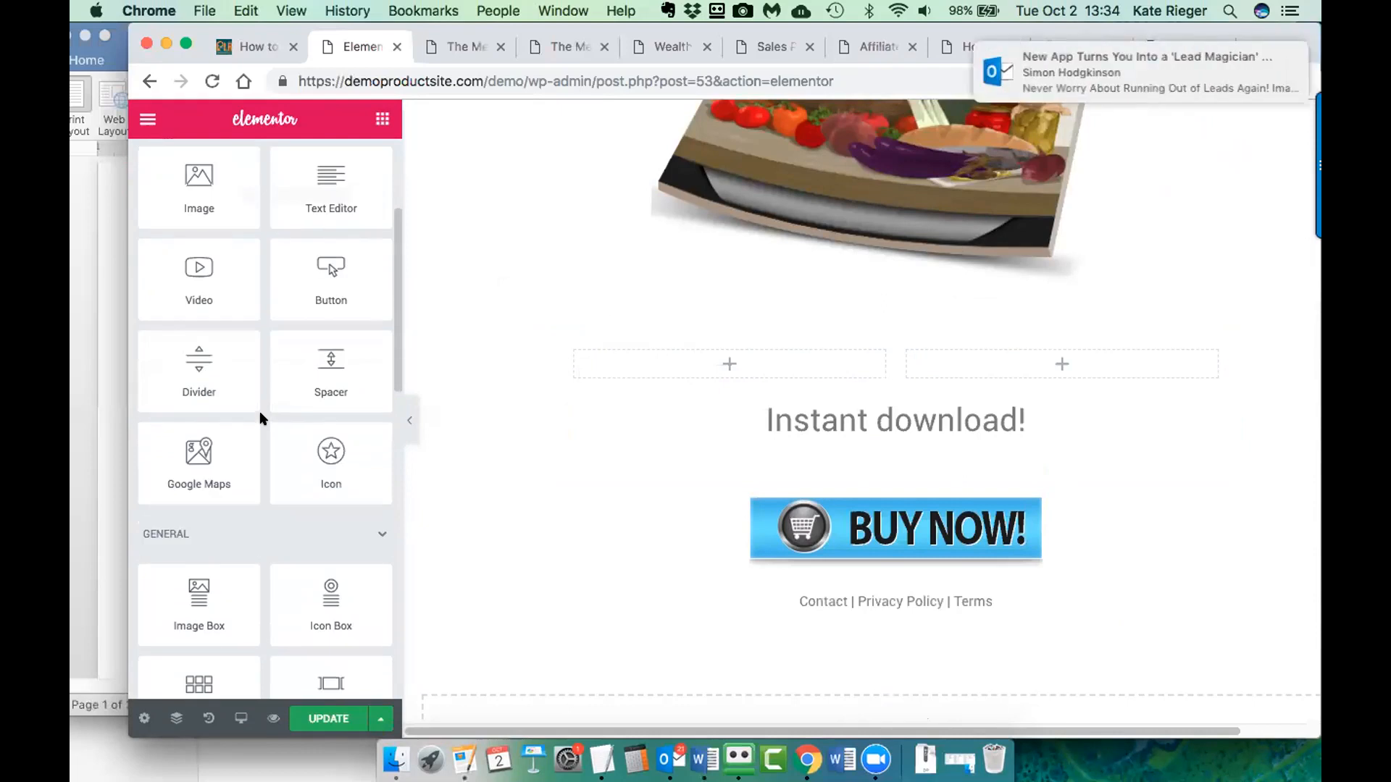
scroll(259, 411, "down", 4)
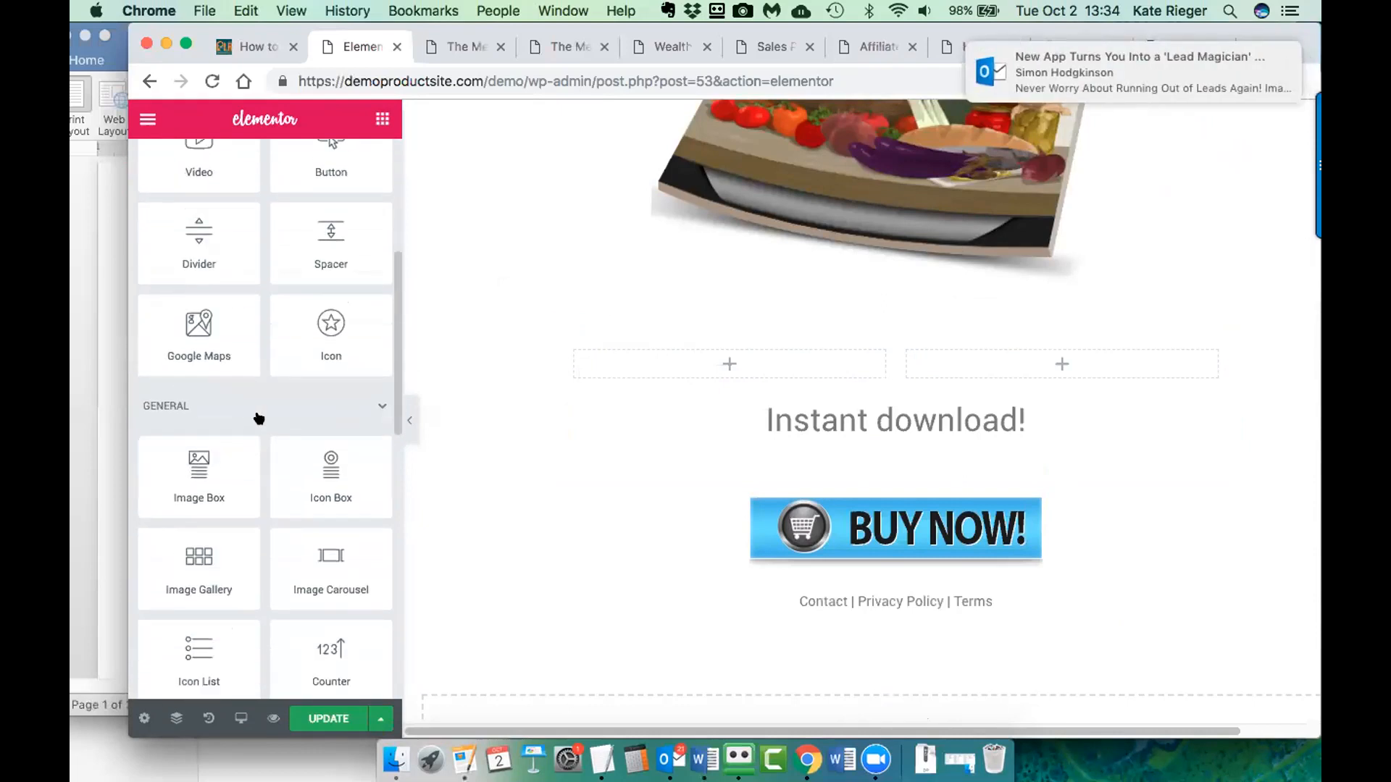
scroll(262, 420, "up", 6)
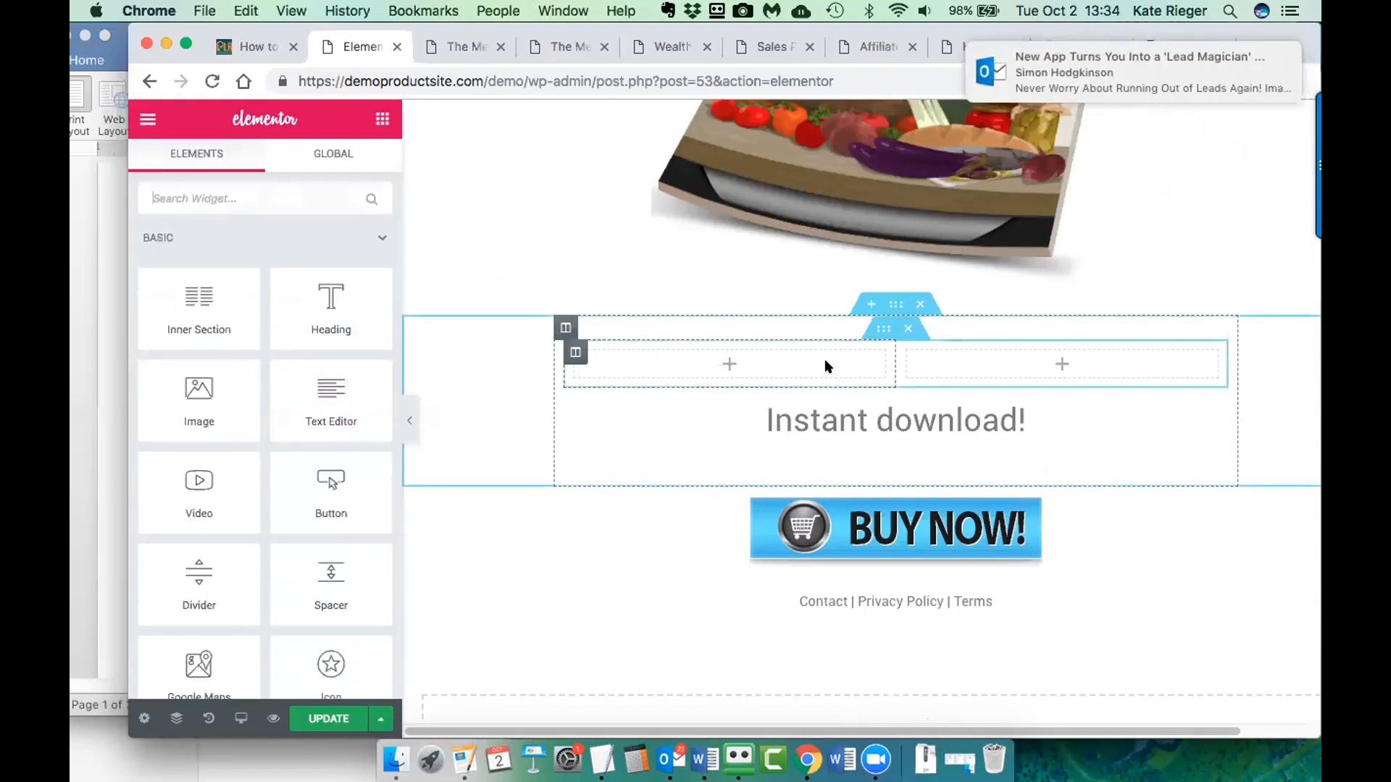
left_click(902, 330)
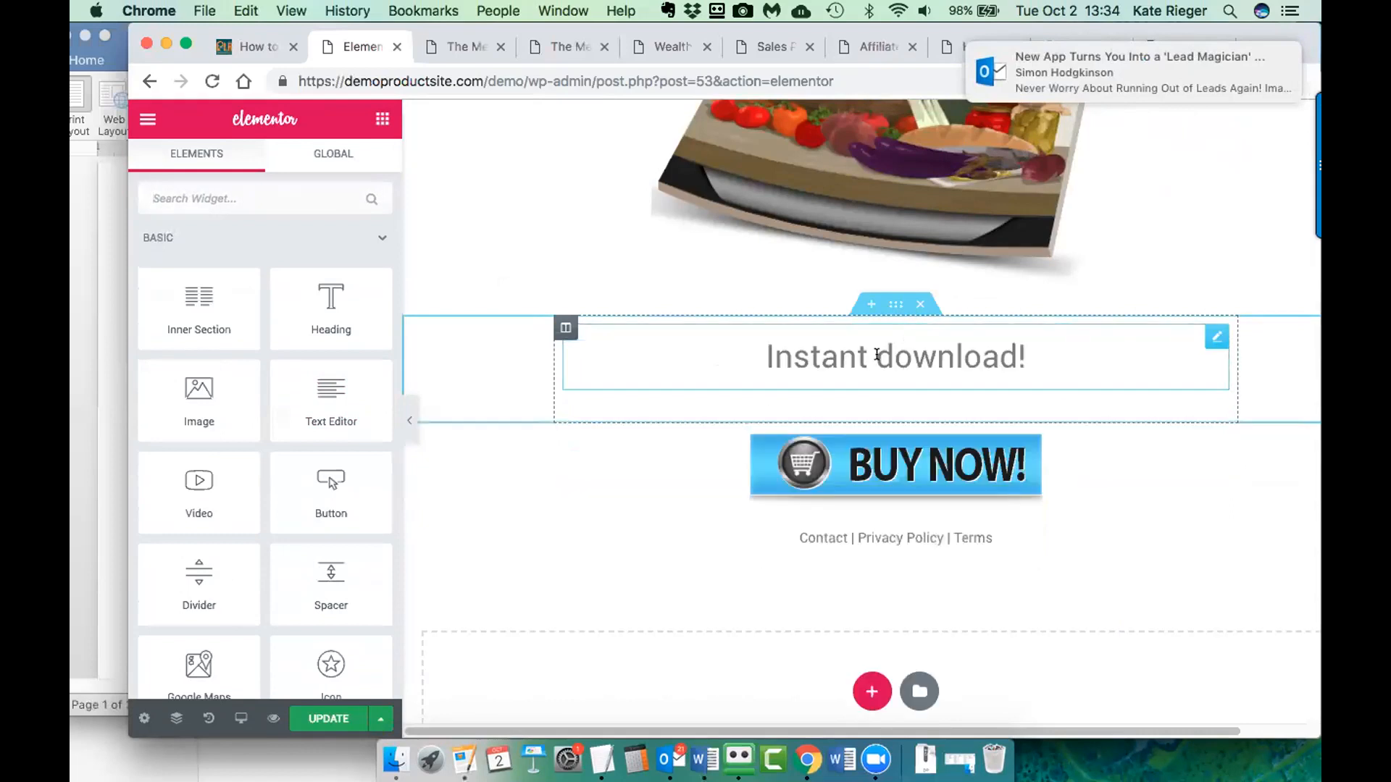
- Add a Text Editor widget above "Instant download!" and copy the paragraphs from "Of course not" through "And do it without pills..." in the Word document
left_click_drag(468, 398, 563, 338)
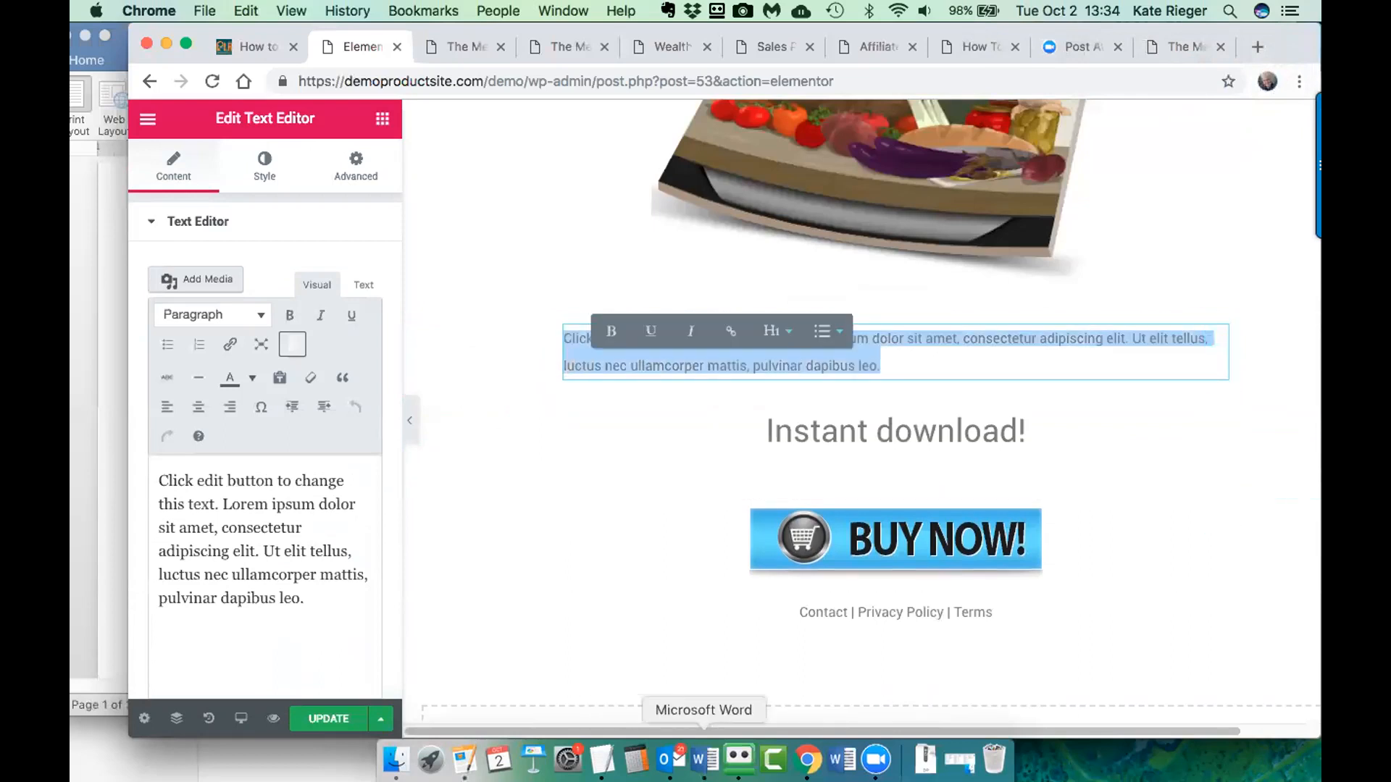
left_click(703, 759)
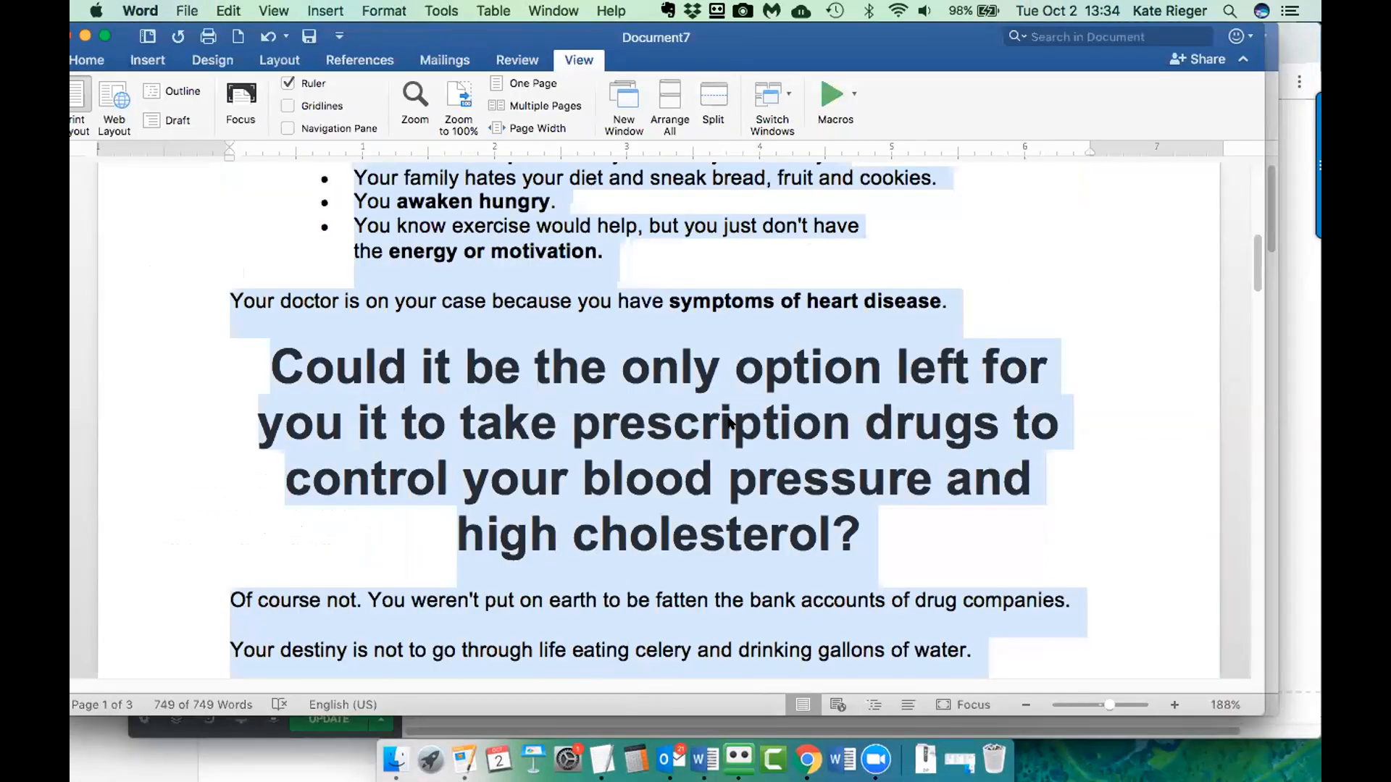
scroll(728, 421, "down", 5)
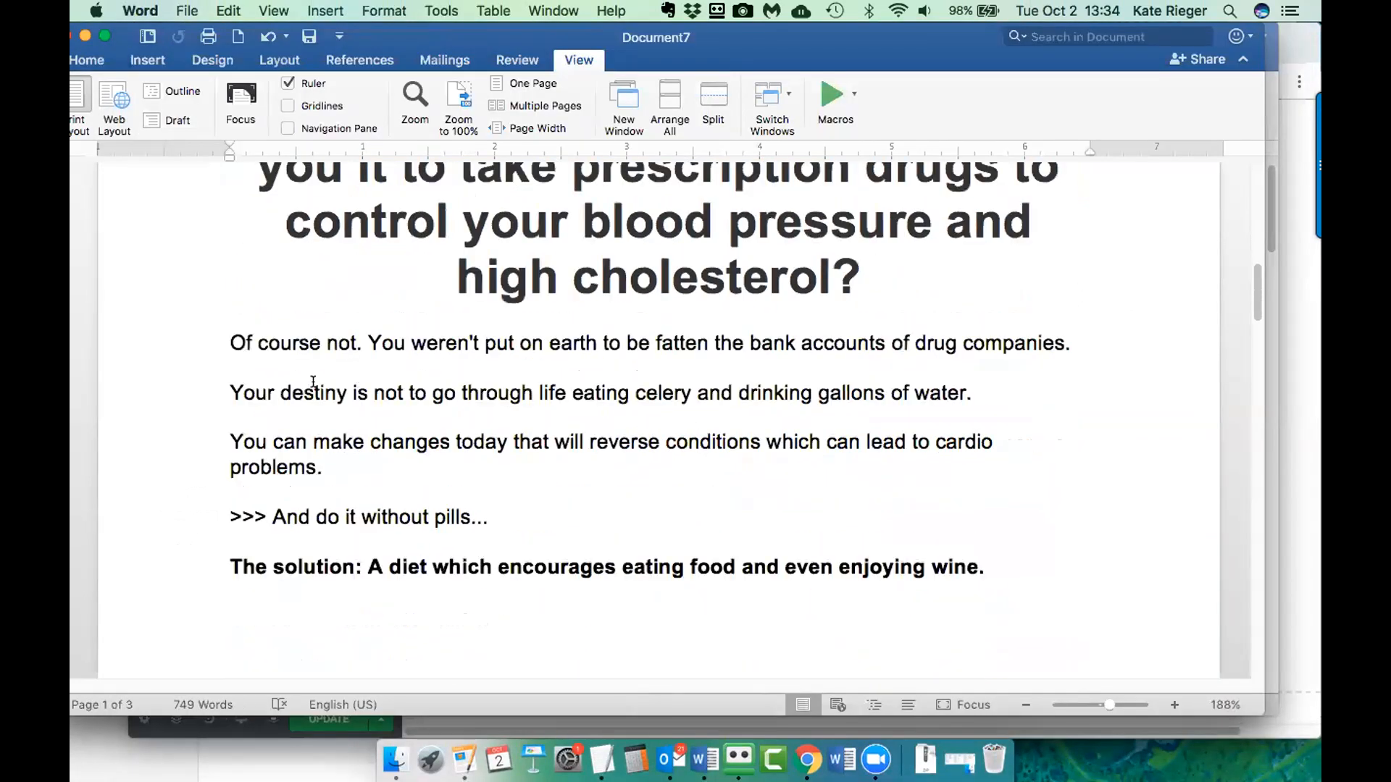
left_click_drag(221, 328, 487, 498)
key("super+c")
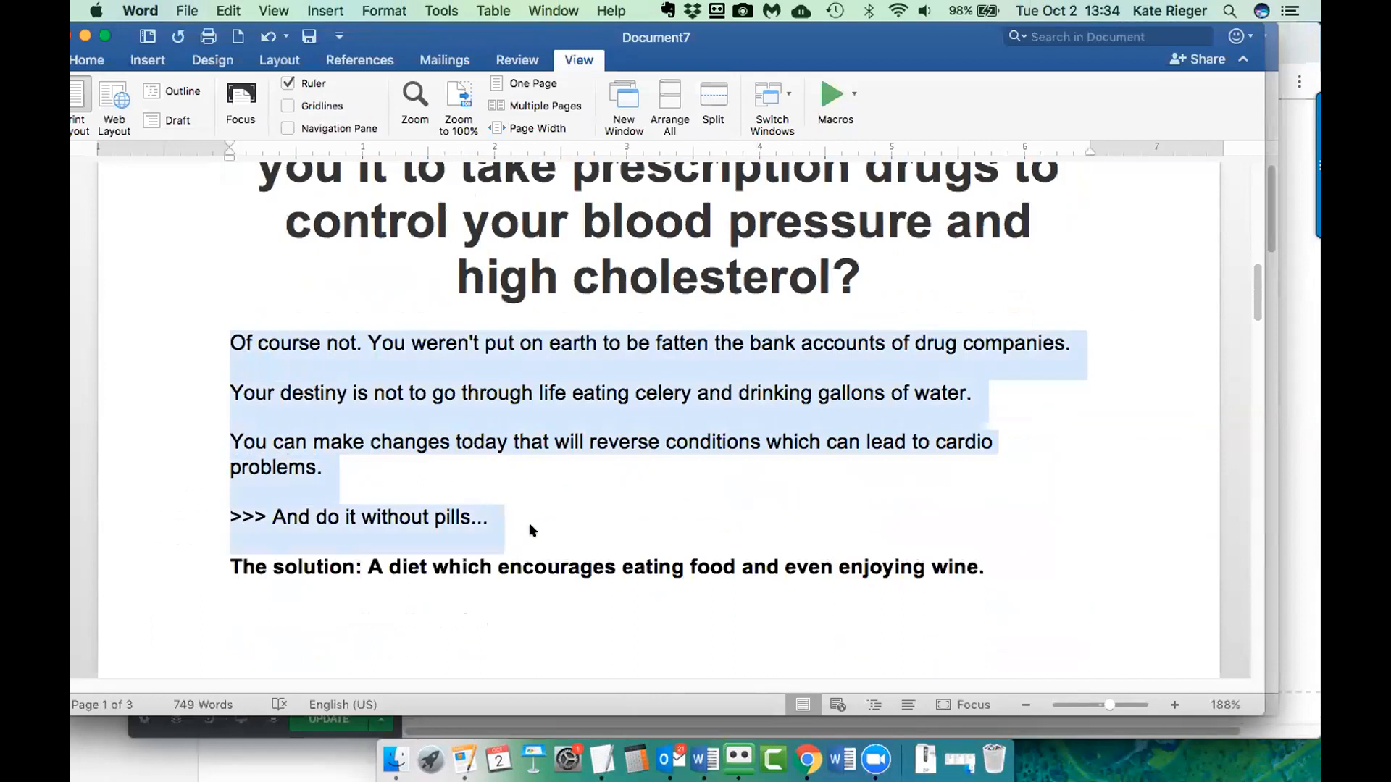
- Back in Elementor, replace the new text block's placeholder text with the copied paragraphs and update the page
key("super+Tab")
left_click(882, 358)
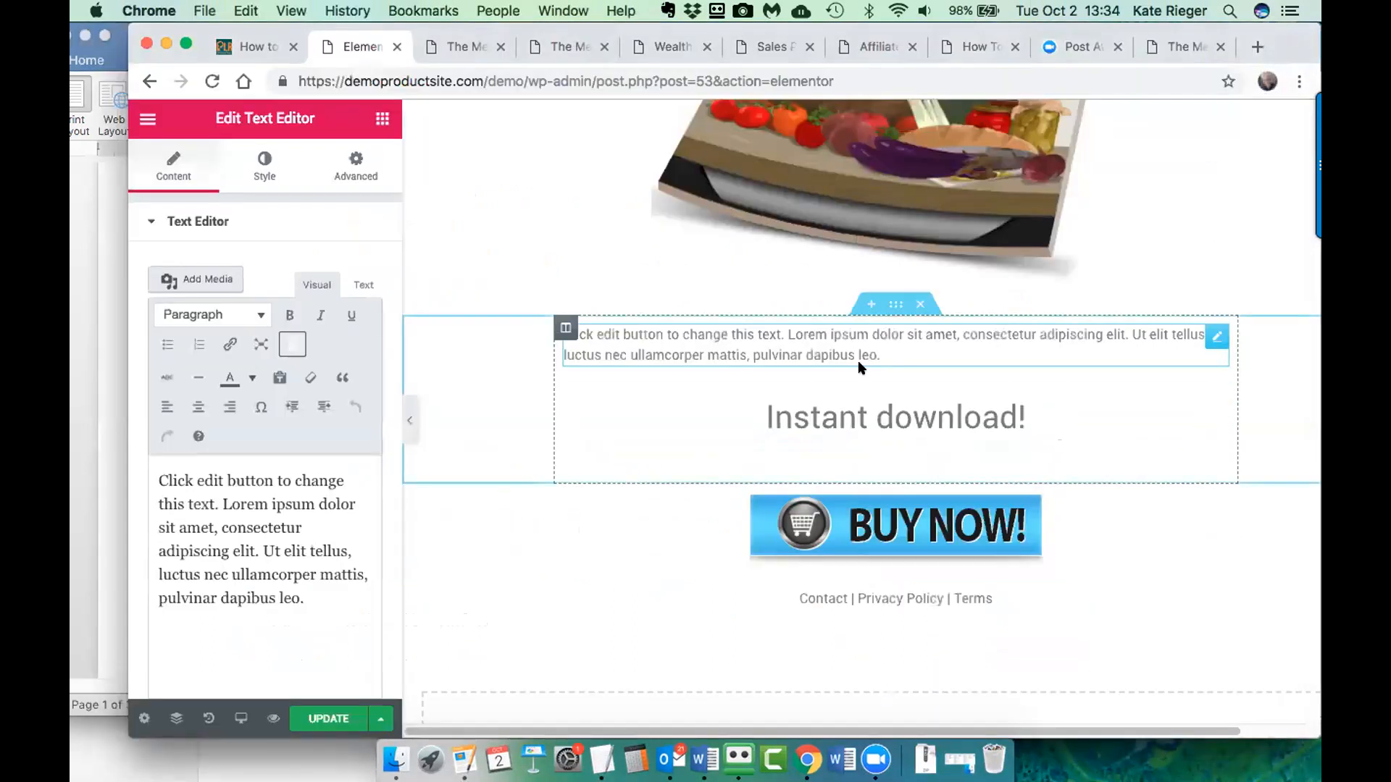
left_click_drag(881, 366, 558, 338)
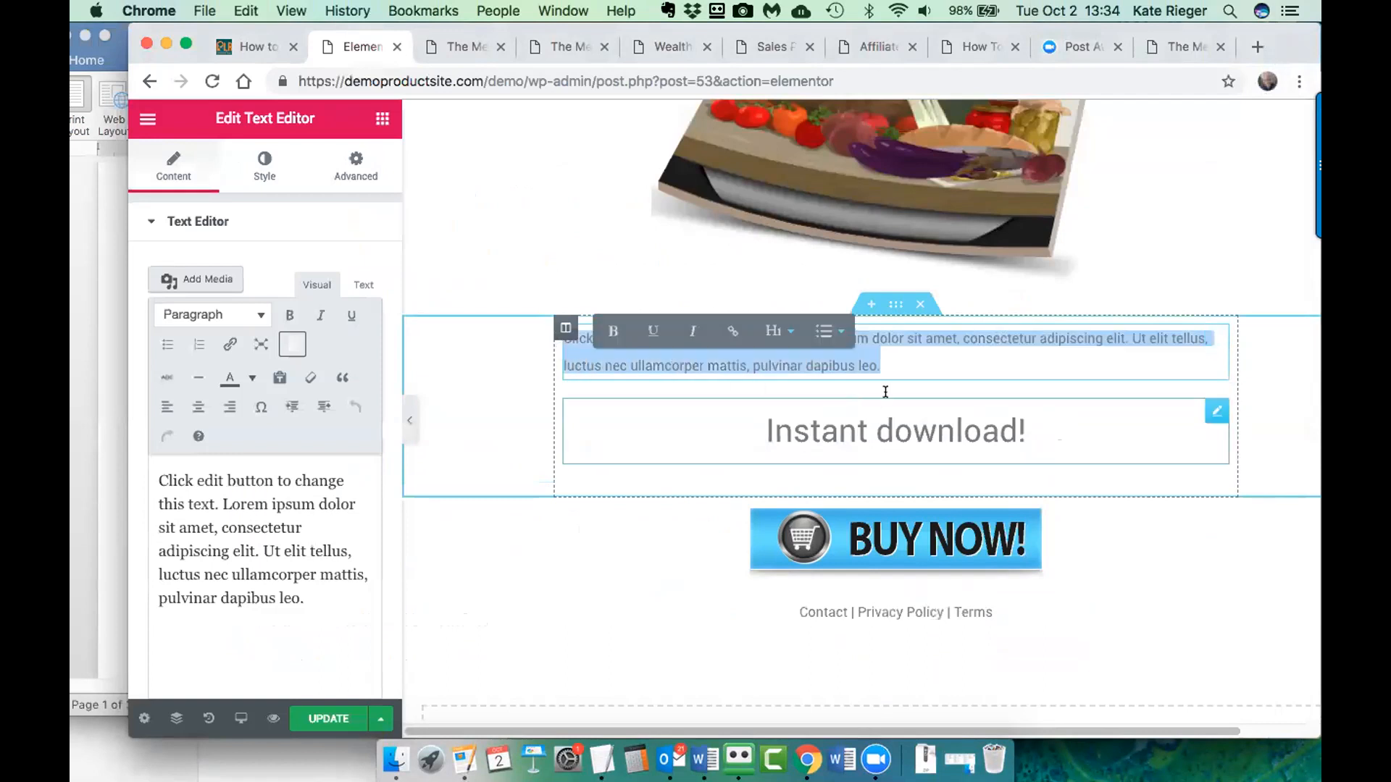
key("super+v")
scroll(827, 415, "up", 1)
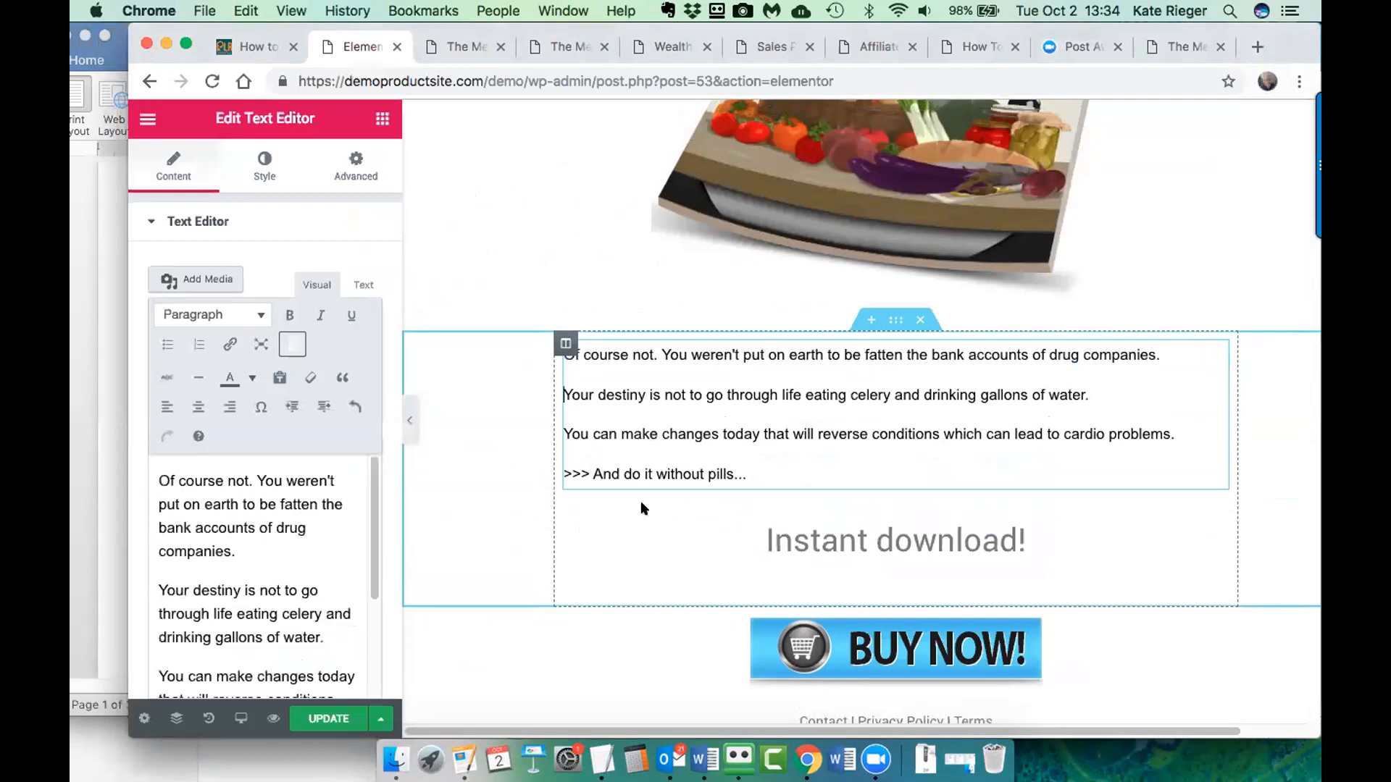
scroll(173, 547, "down", 3)
scroll(263, 558, "up", 2)
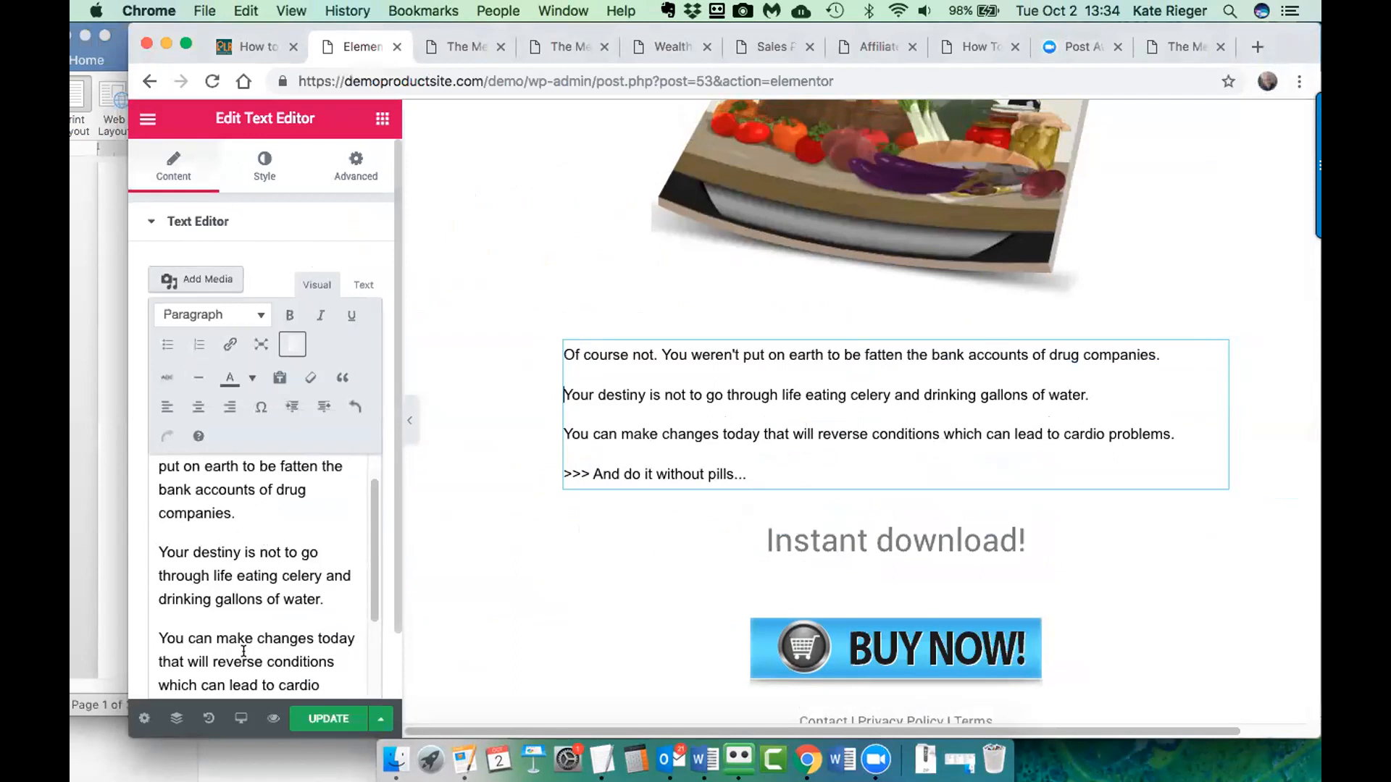
scroll(250, 663, "down", 2)
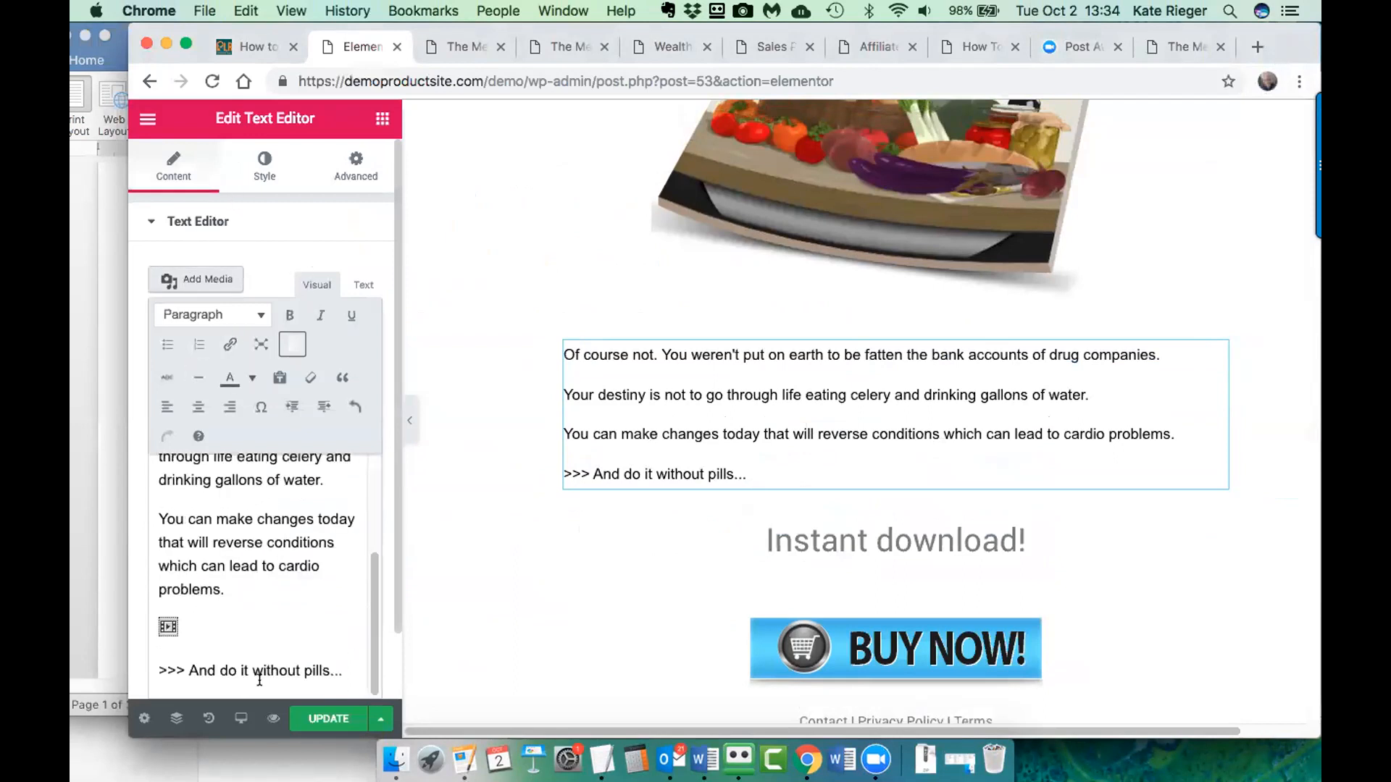
left_click(315, 719)
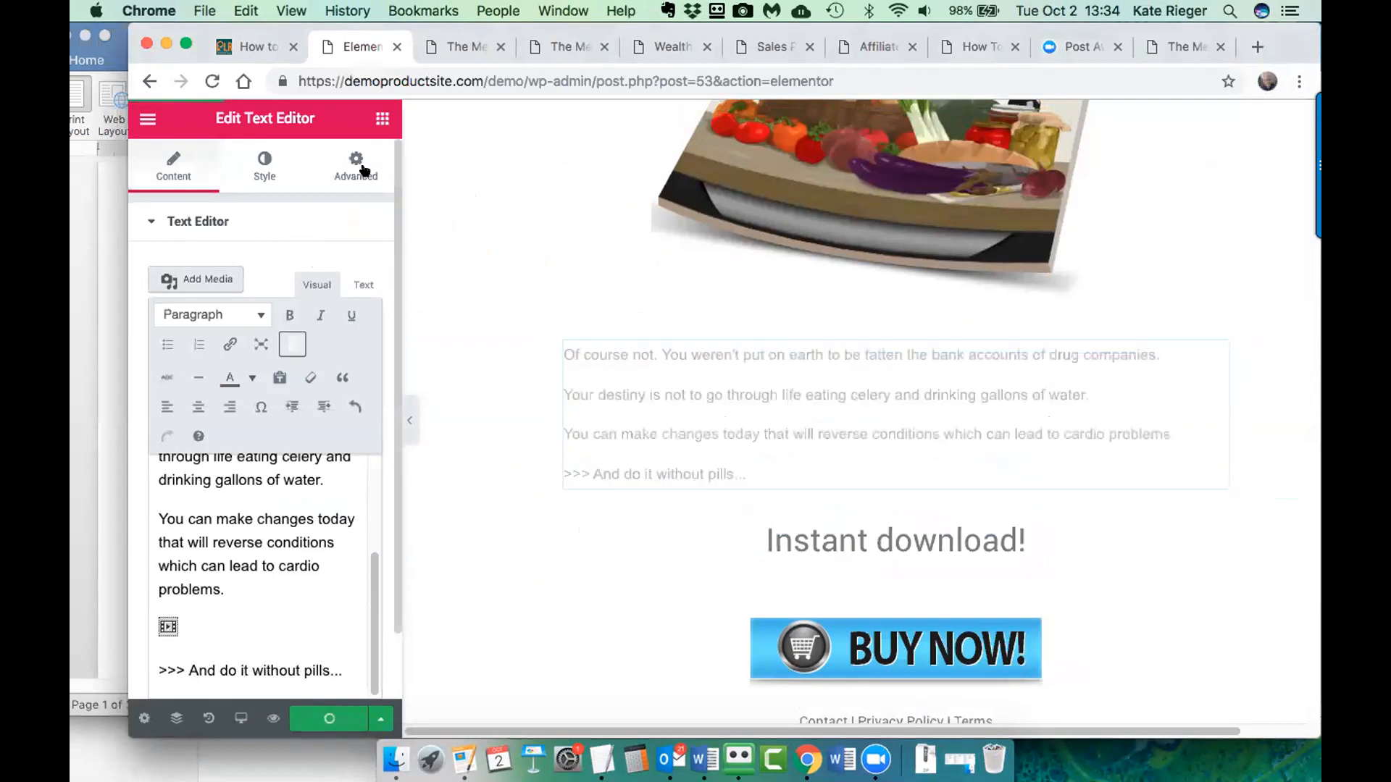
- Add a Heading widget above the "Of course not" paragraph with the title "This is a heading"
left_click(370, 121)
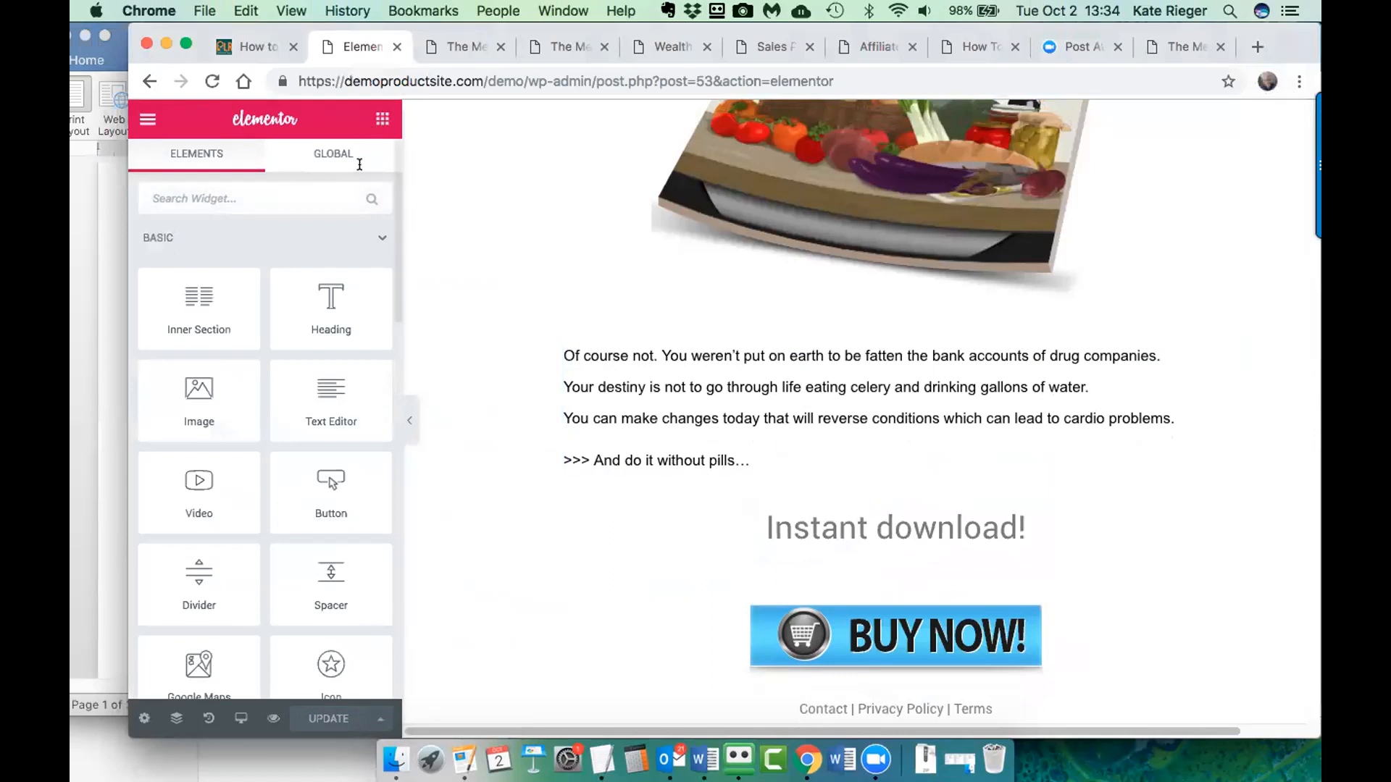
scroll(299, 419, "down", 1)
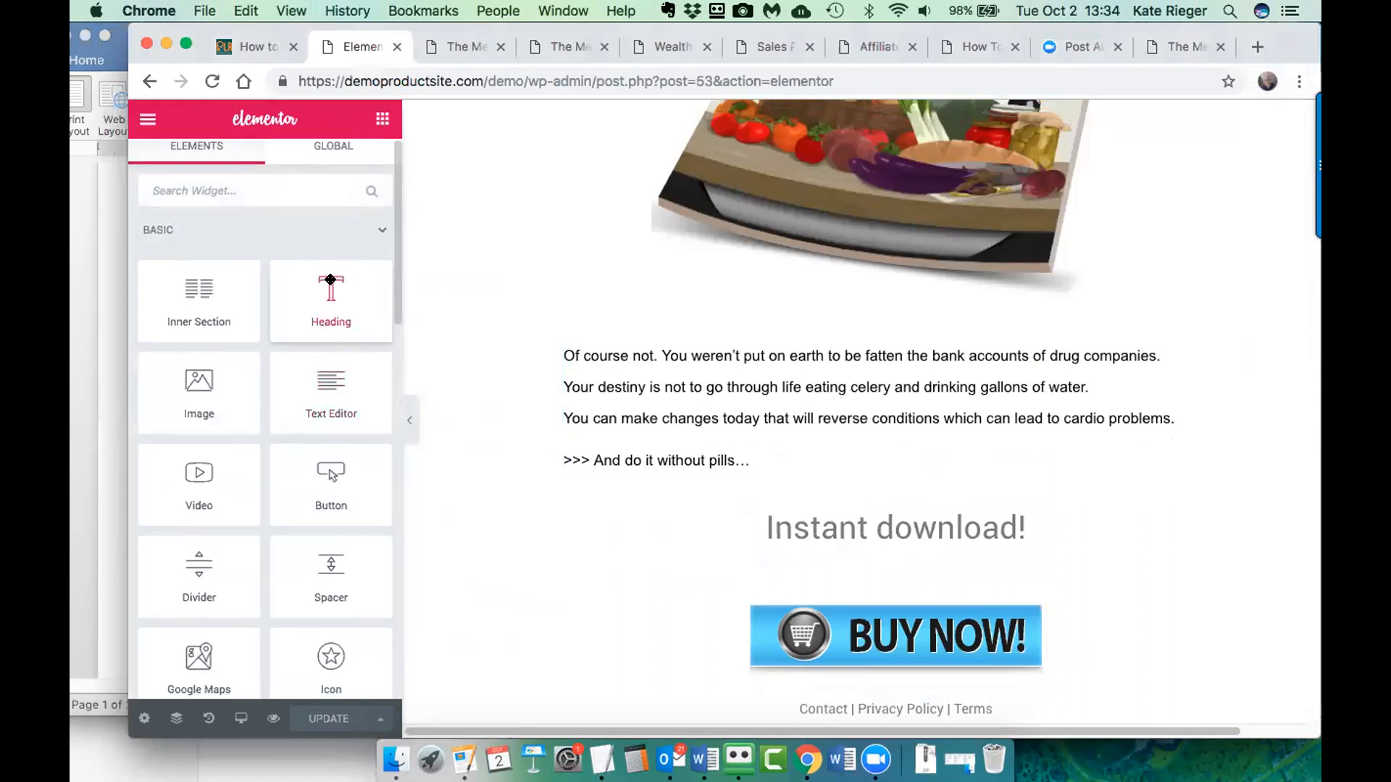
left_click_drag(327, 298, 559, 347)
type("Thi")
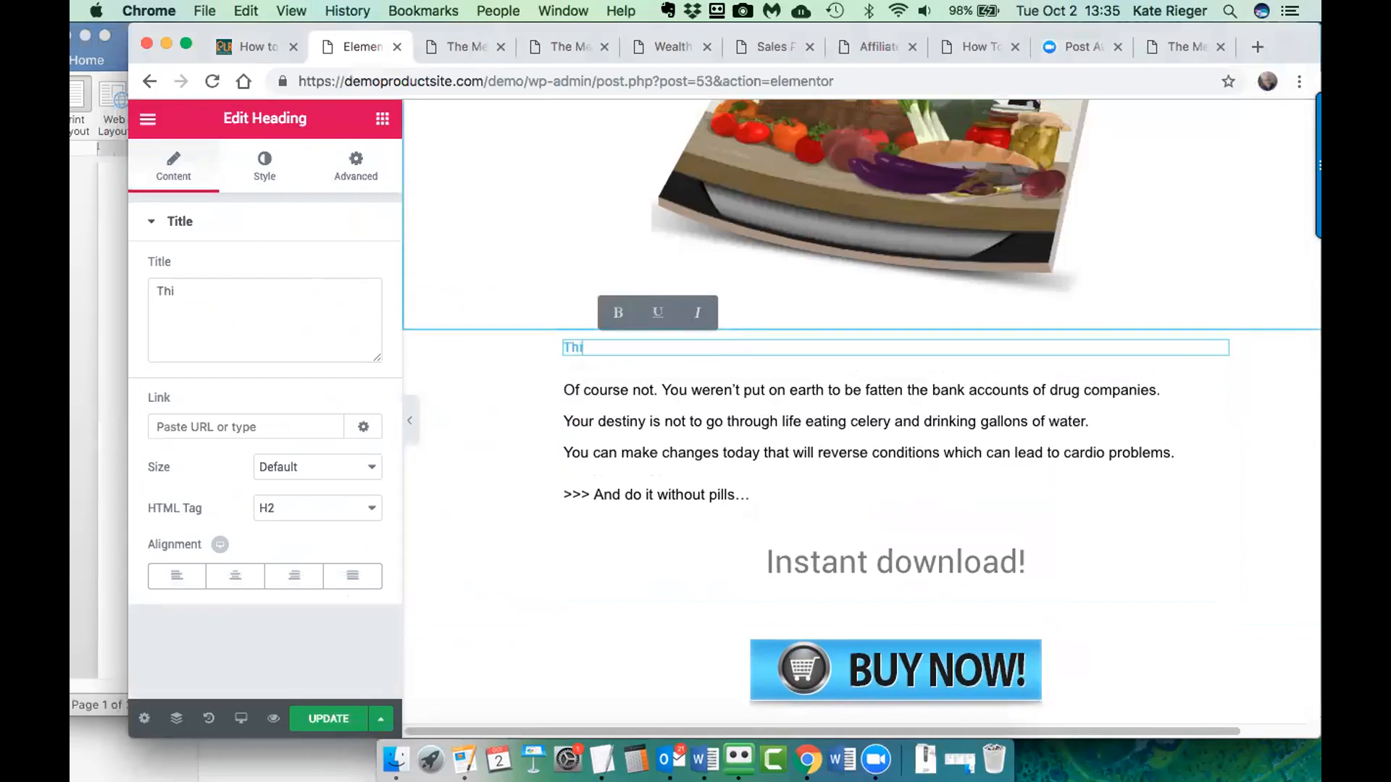
type("s is a heading")
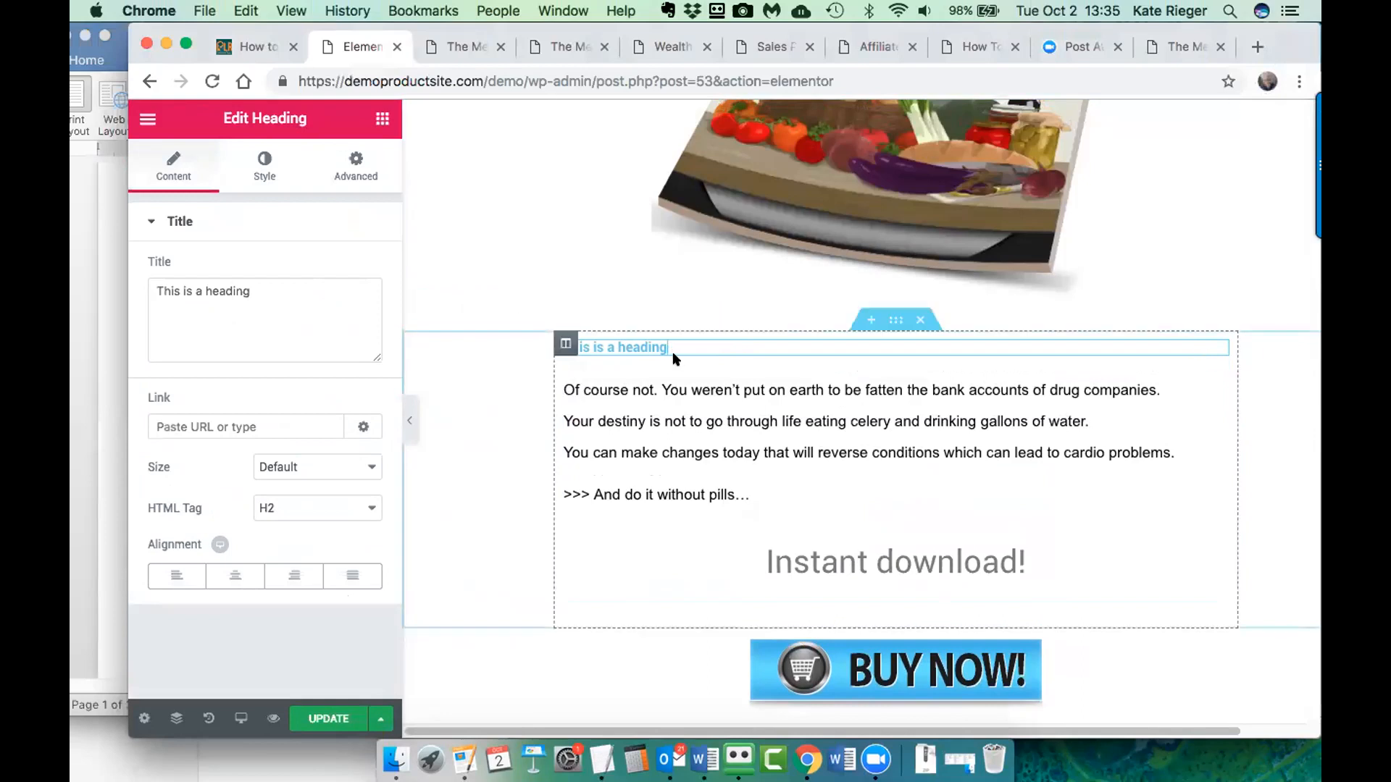
- Centre the heading above the "Of course not" paragraph and set its size to Large
left_click_drag(670, 348, 532, 338)
left_click(230, 572)
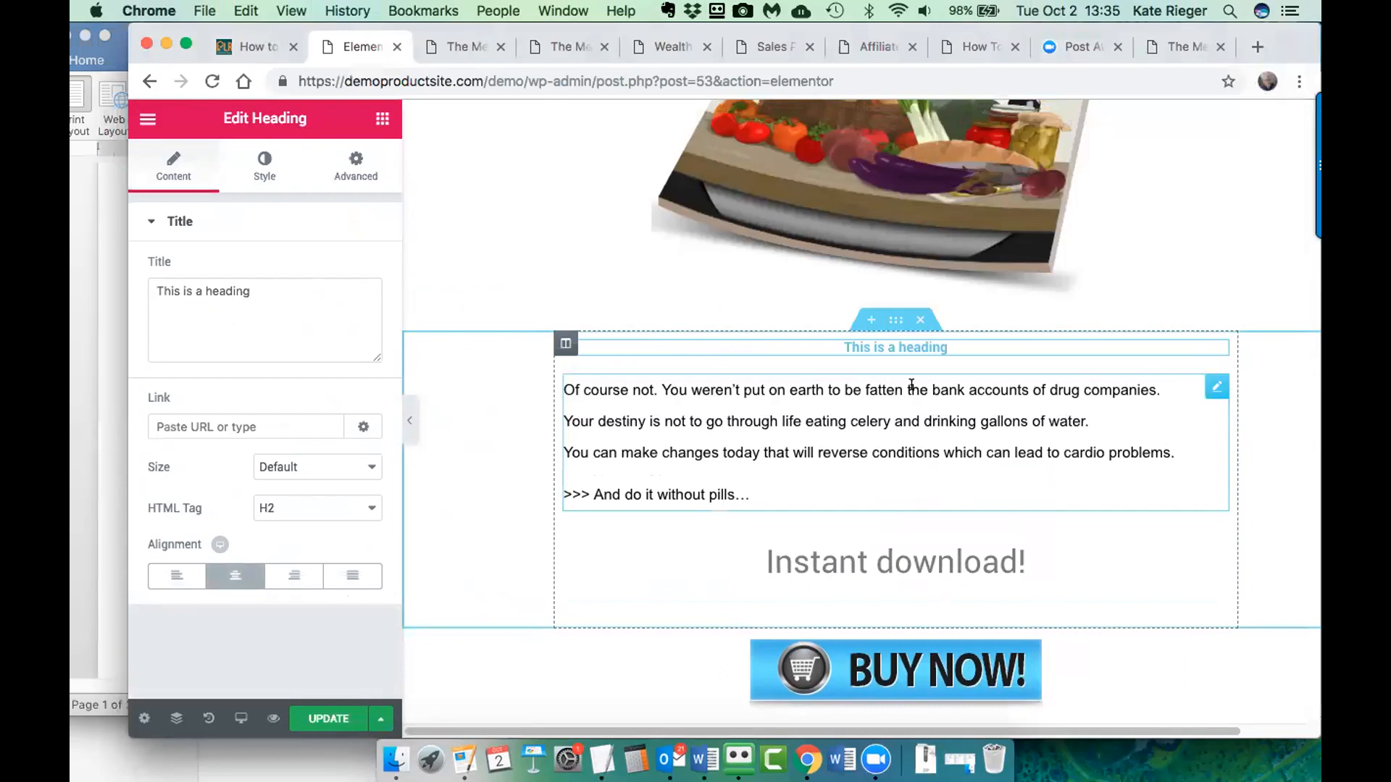
left_click_drag(948, 347, 813, 351)
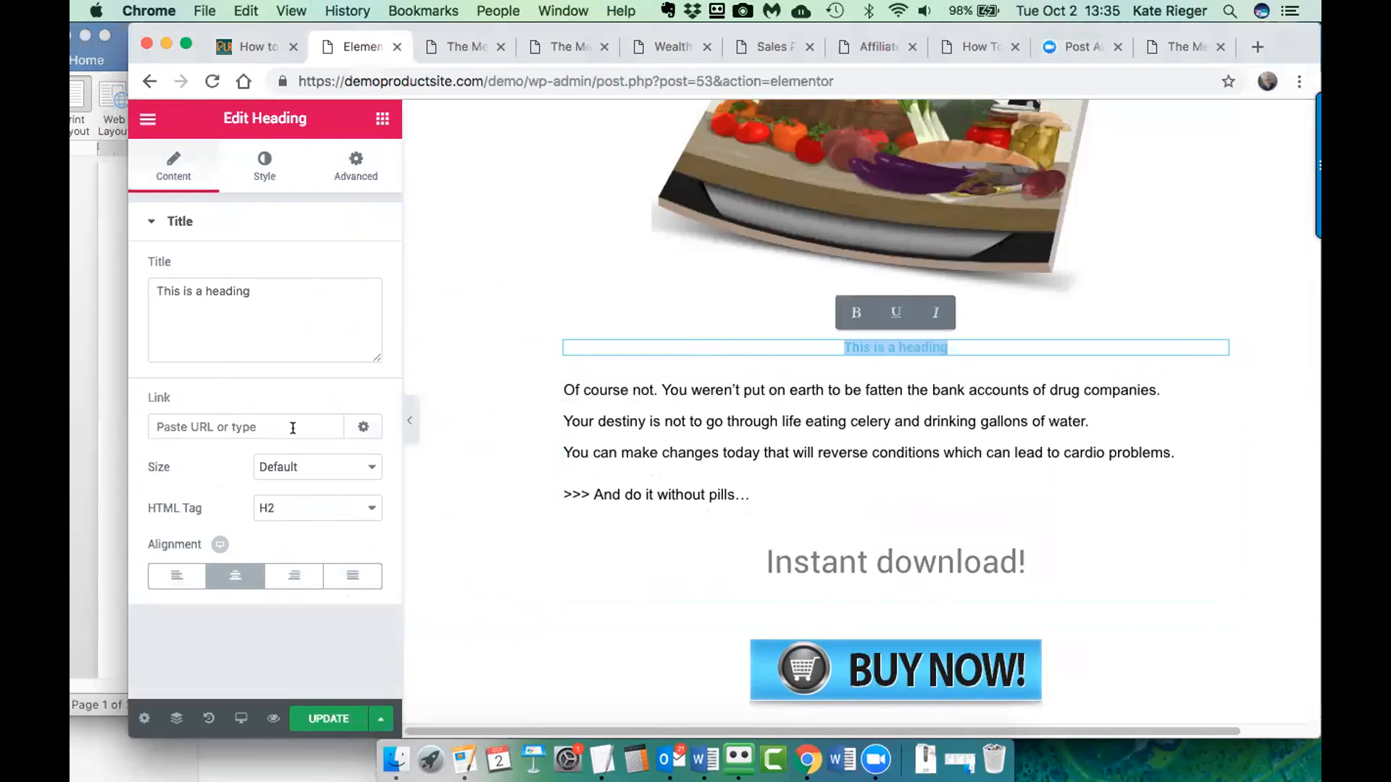
left_click(364, 466)
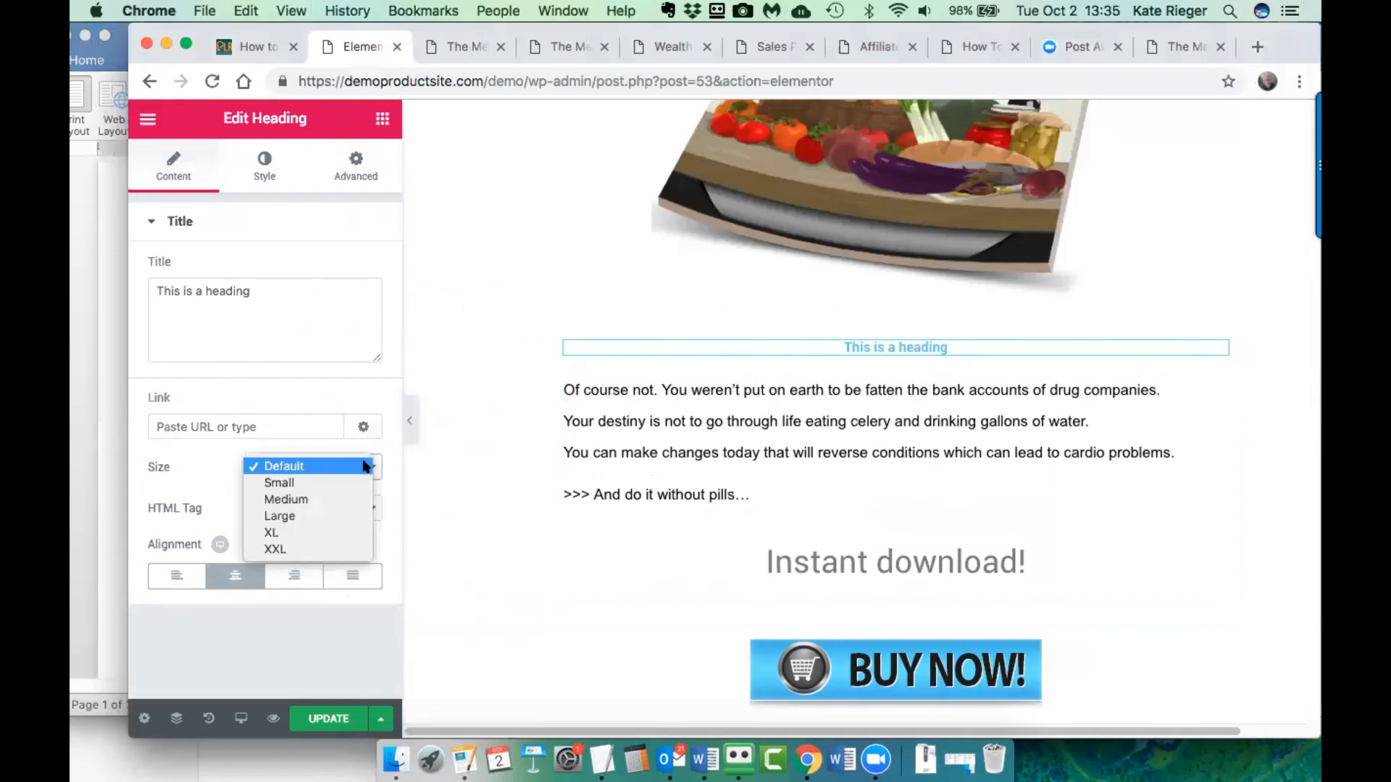
left_click(327, 500)
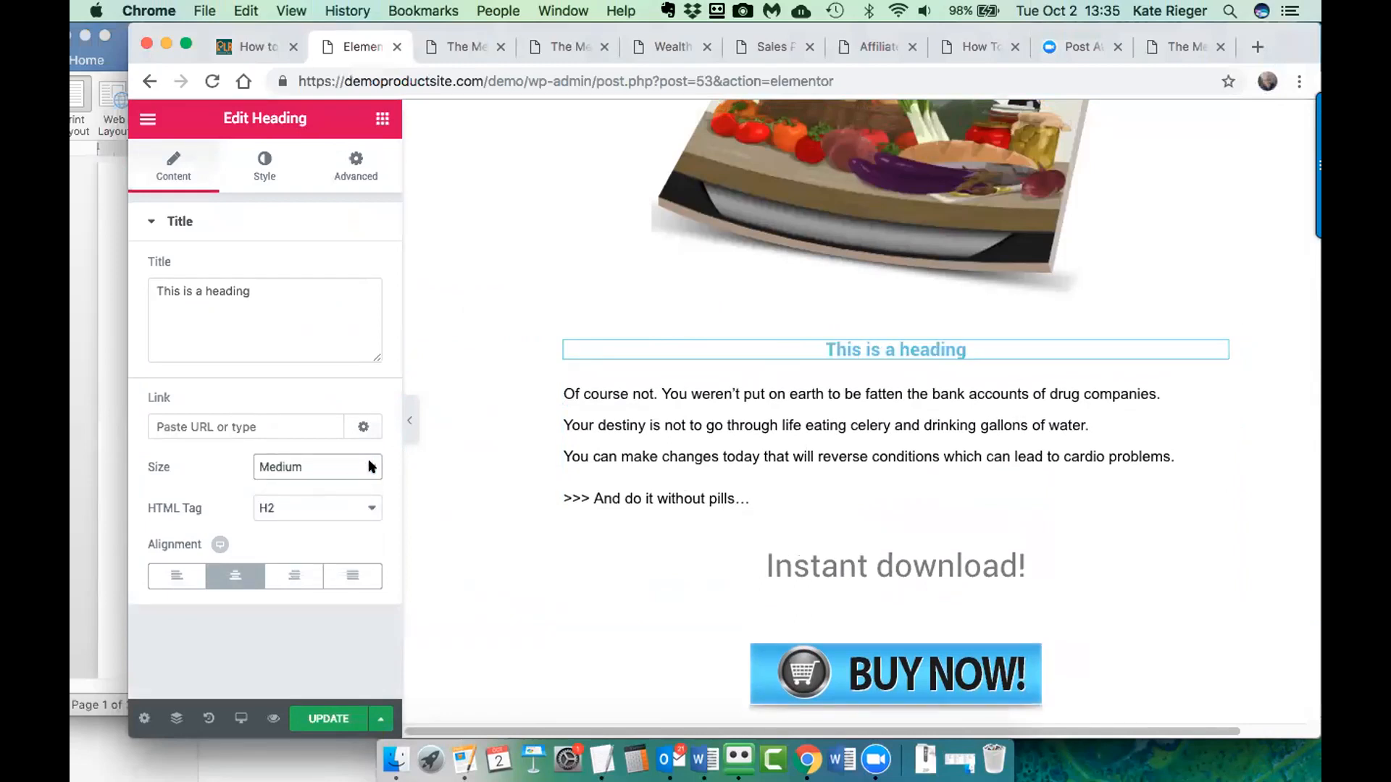
left_click(370, 466)
left_click(345, 481)
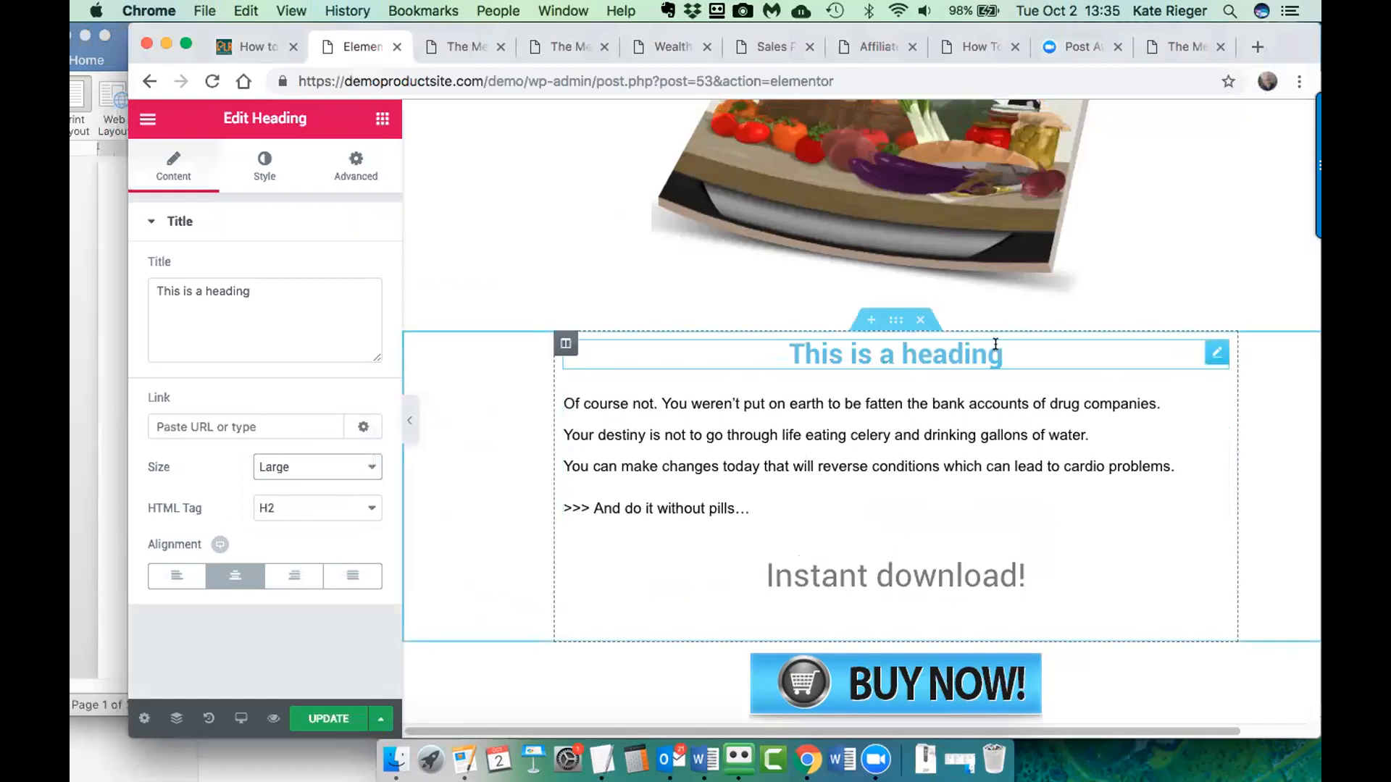
- Replace the heading's placeholder text with "Mediterranean Diet Plan" and update the page
left_click_drag(995, 342, 754, 335)
type("Mediterranean Diet")
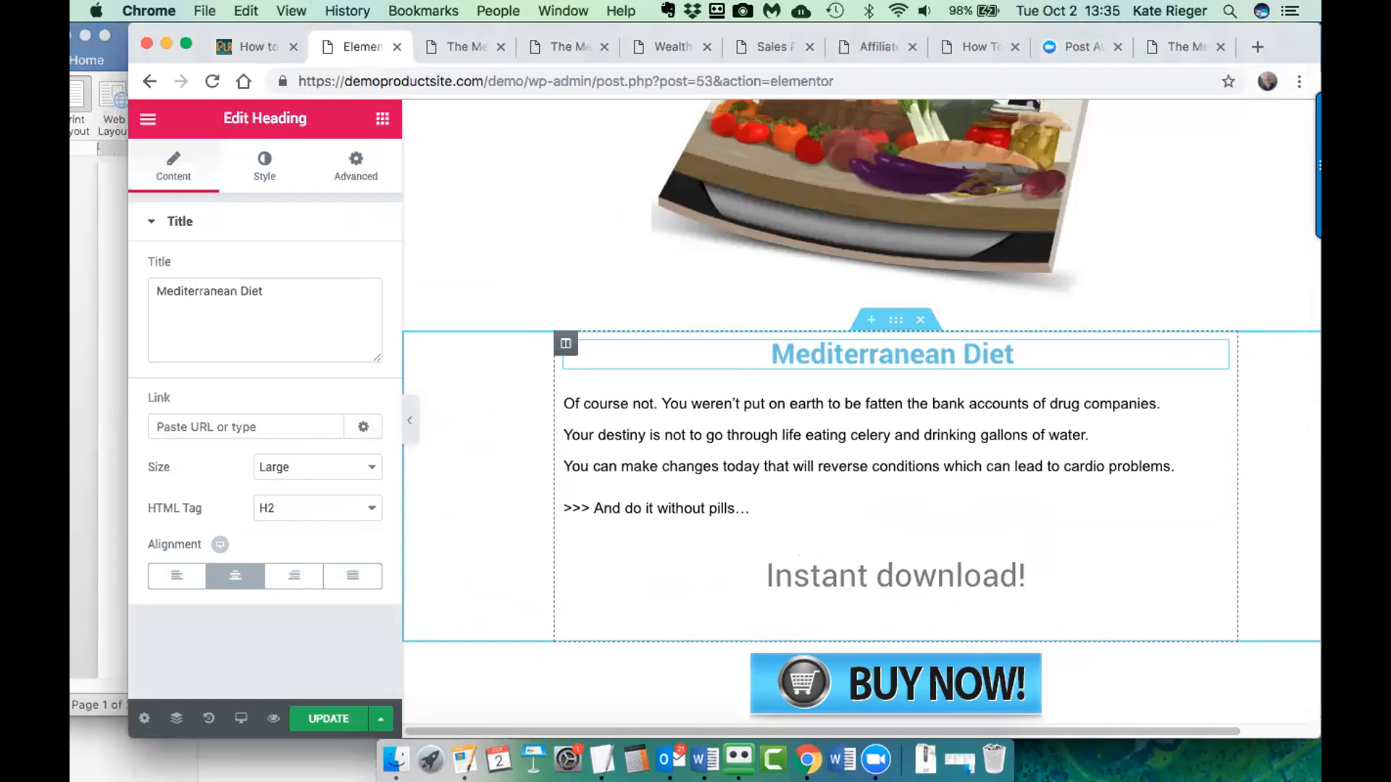
type(" Plan")
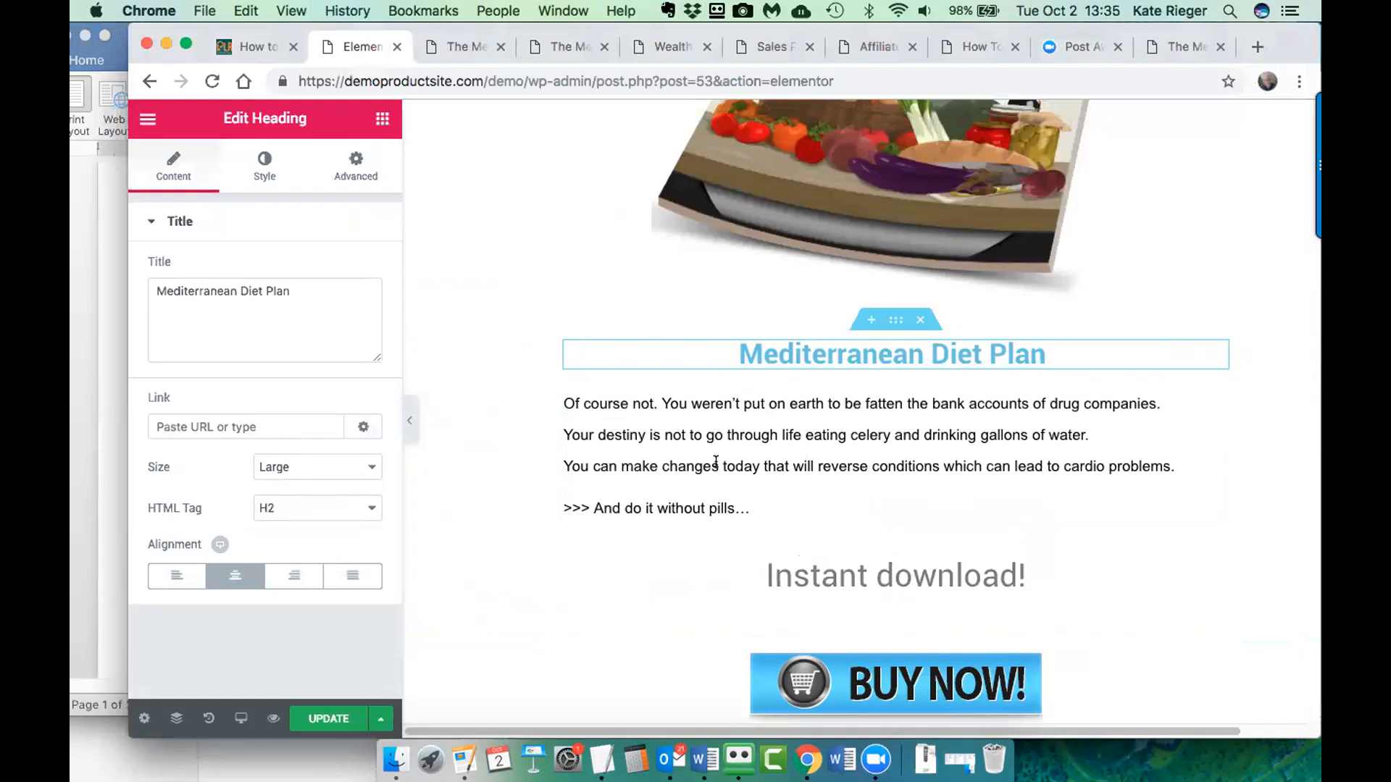
left_click(308, 715)
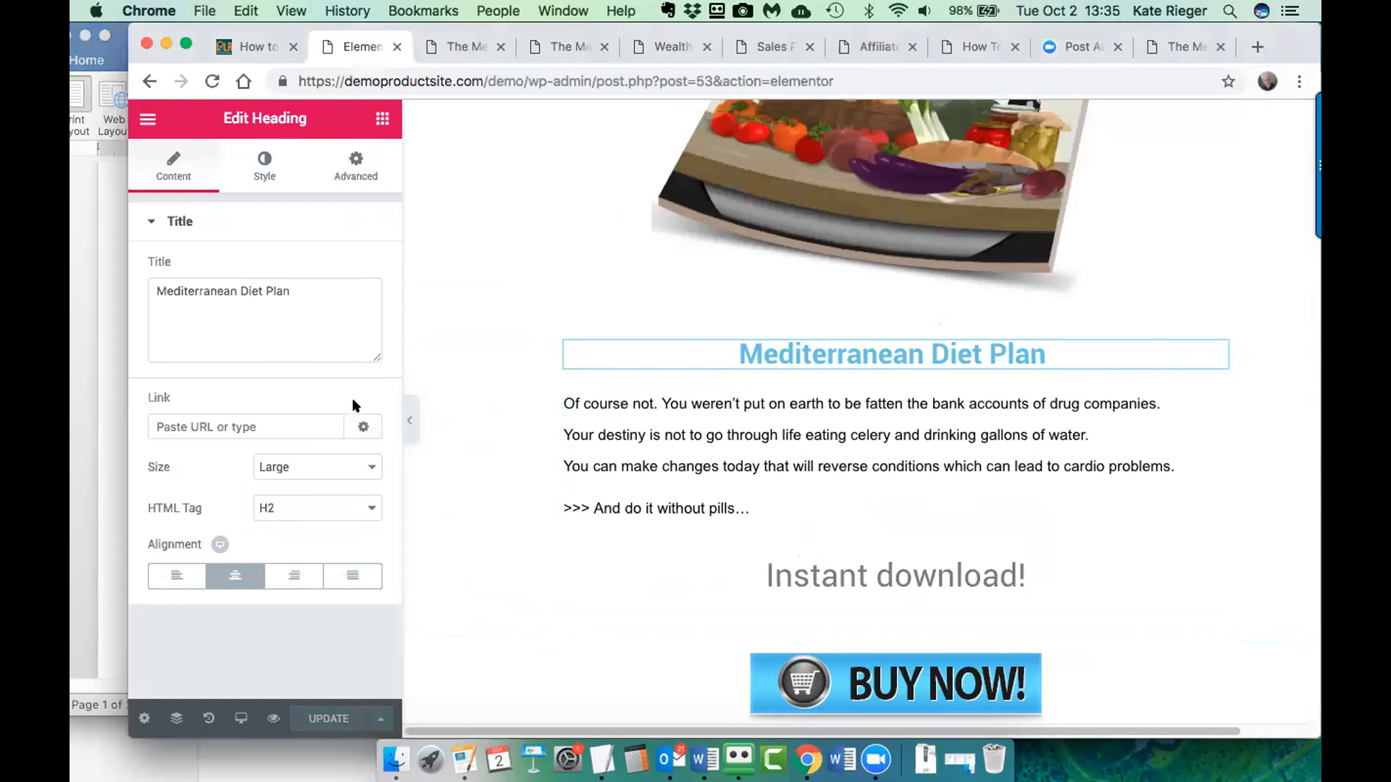
- Add a Video widget between the "And do it without pills..." text and "Instant download!"
left_click(382, 120)
scroll(329, 406, "down", 3)
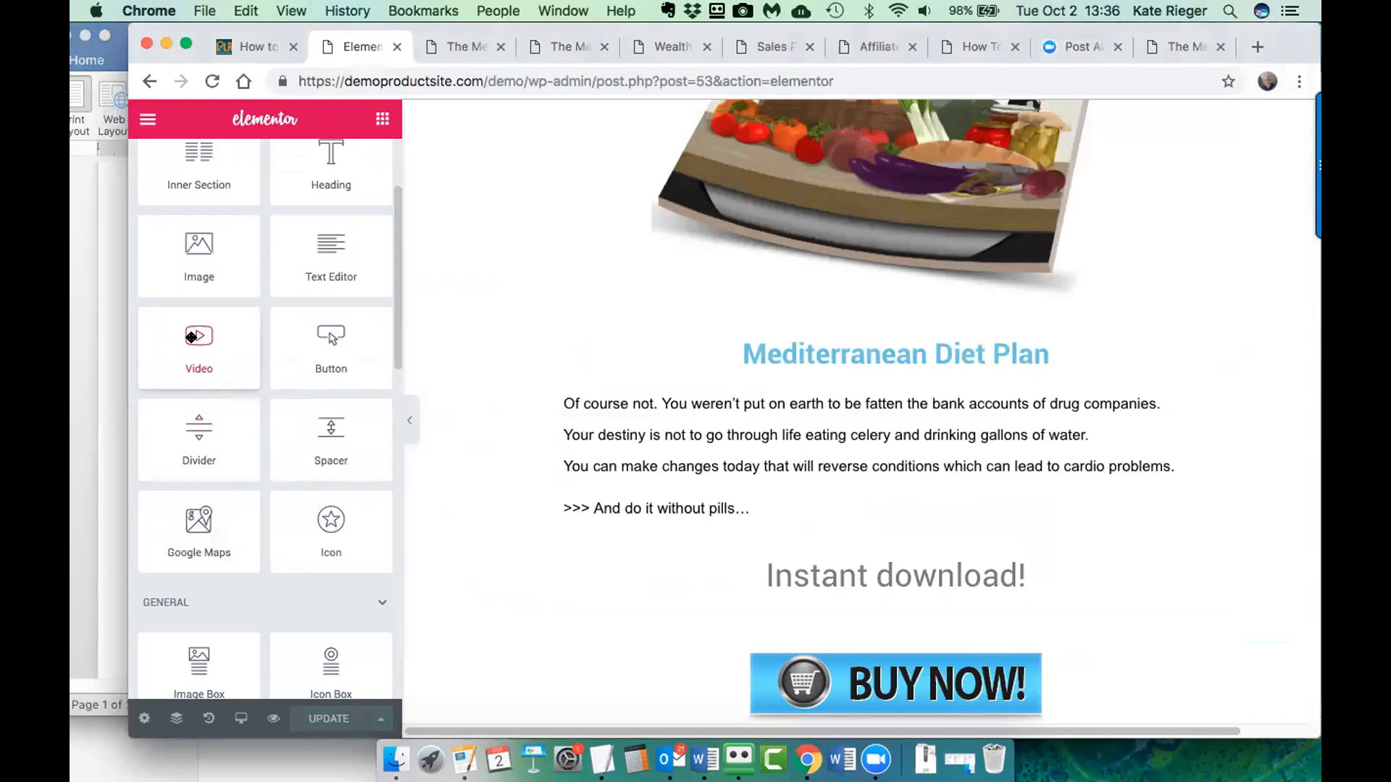
left_click_drag(192, 337, 910, 545)
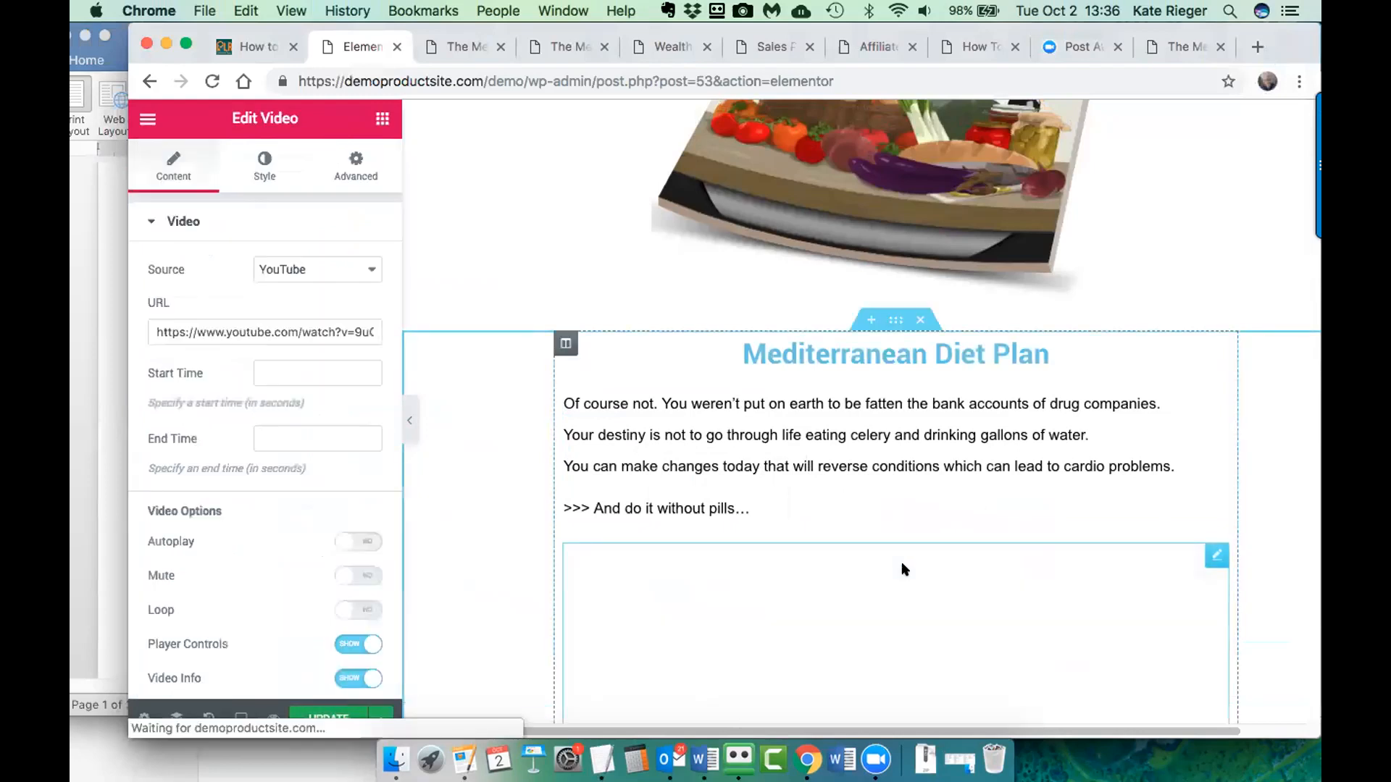
- Set the new video's source to Vimeo, keeping the placeholder URL and an empty start time
scroll(261, 366, "down", 2)
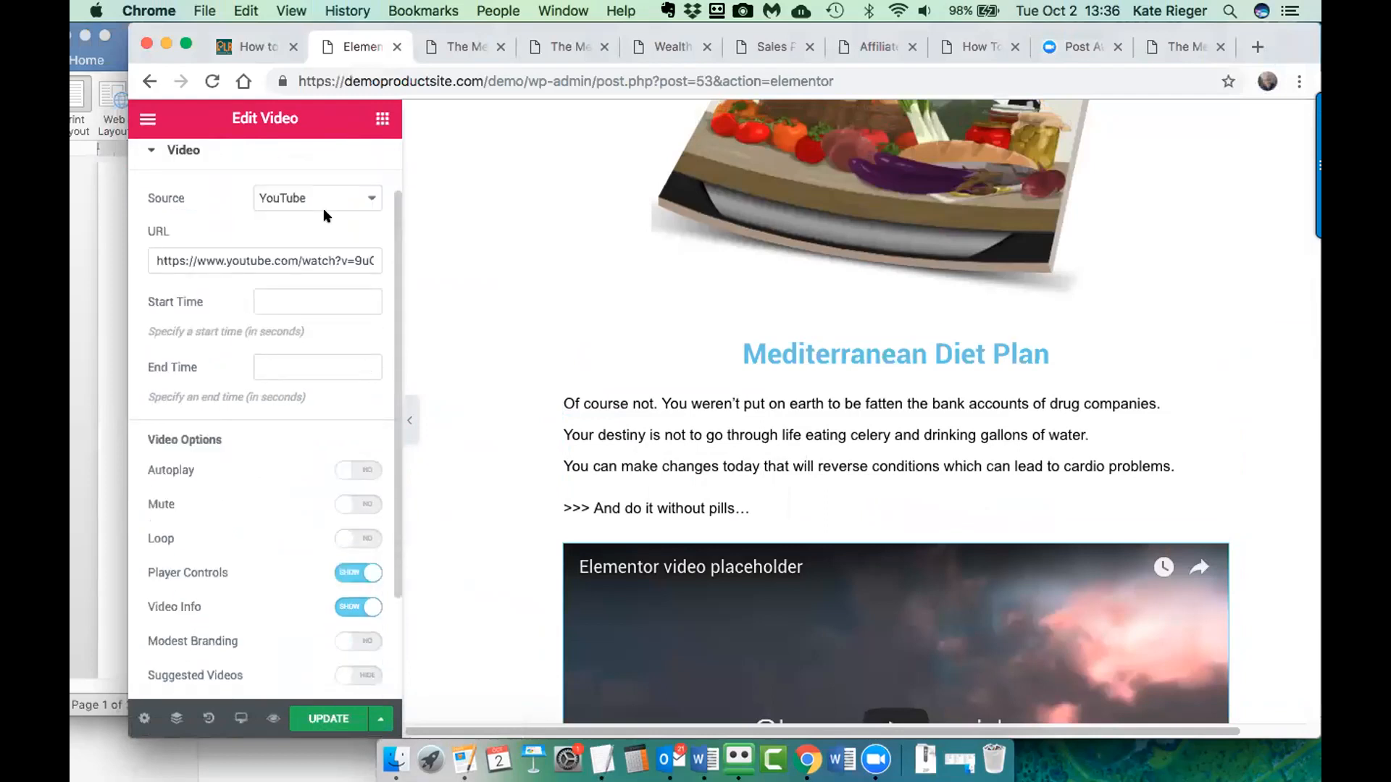
left_click(349, 199)
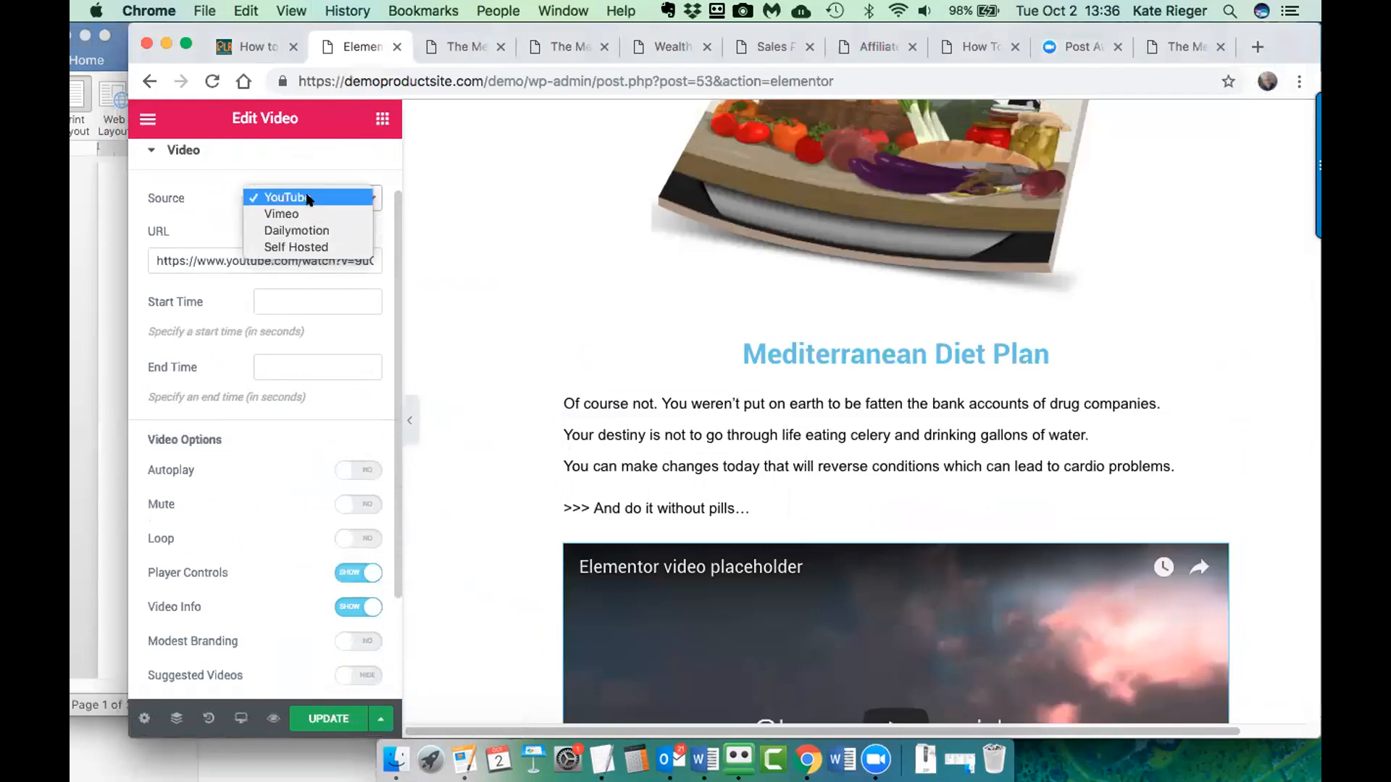
left_click(189, 230)
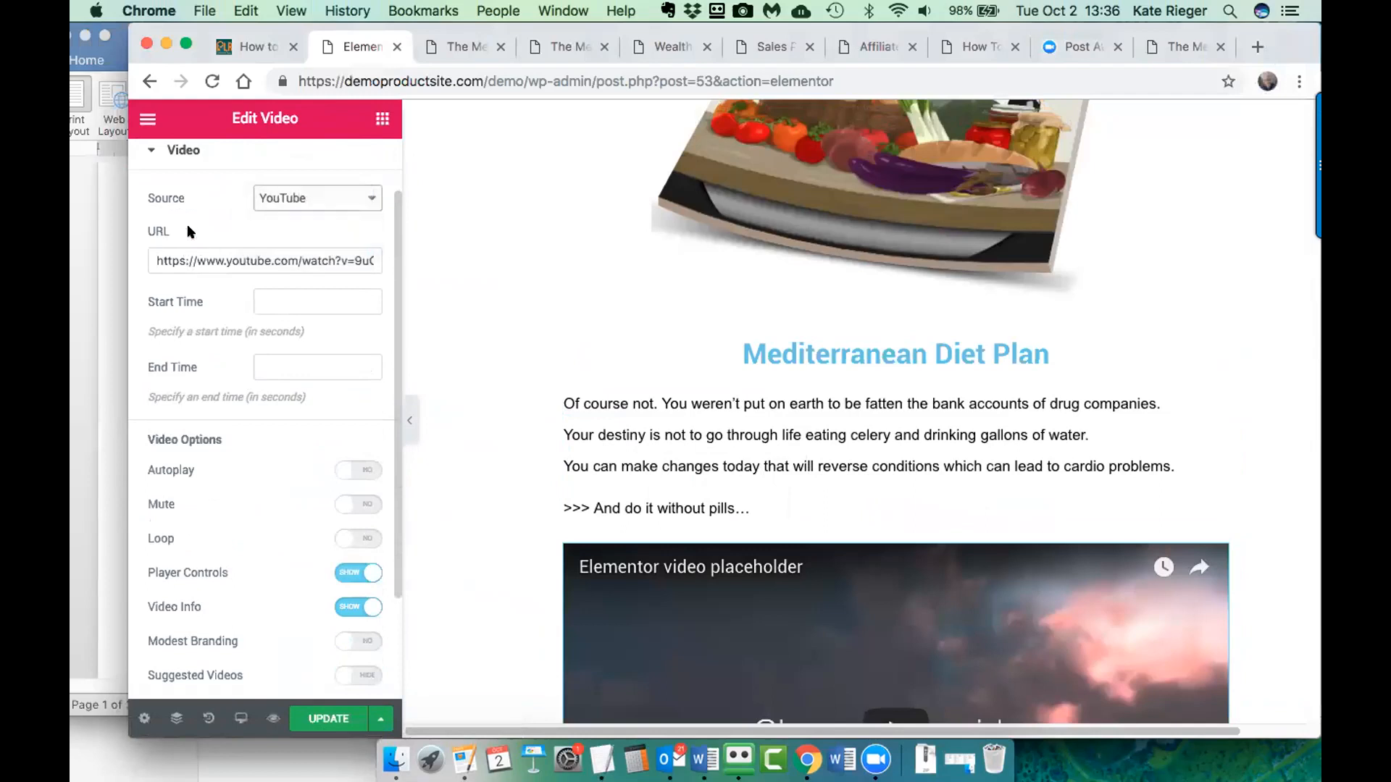
left_click(364, 197)
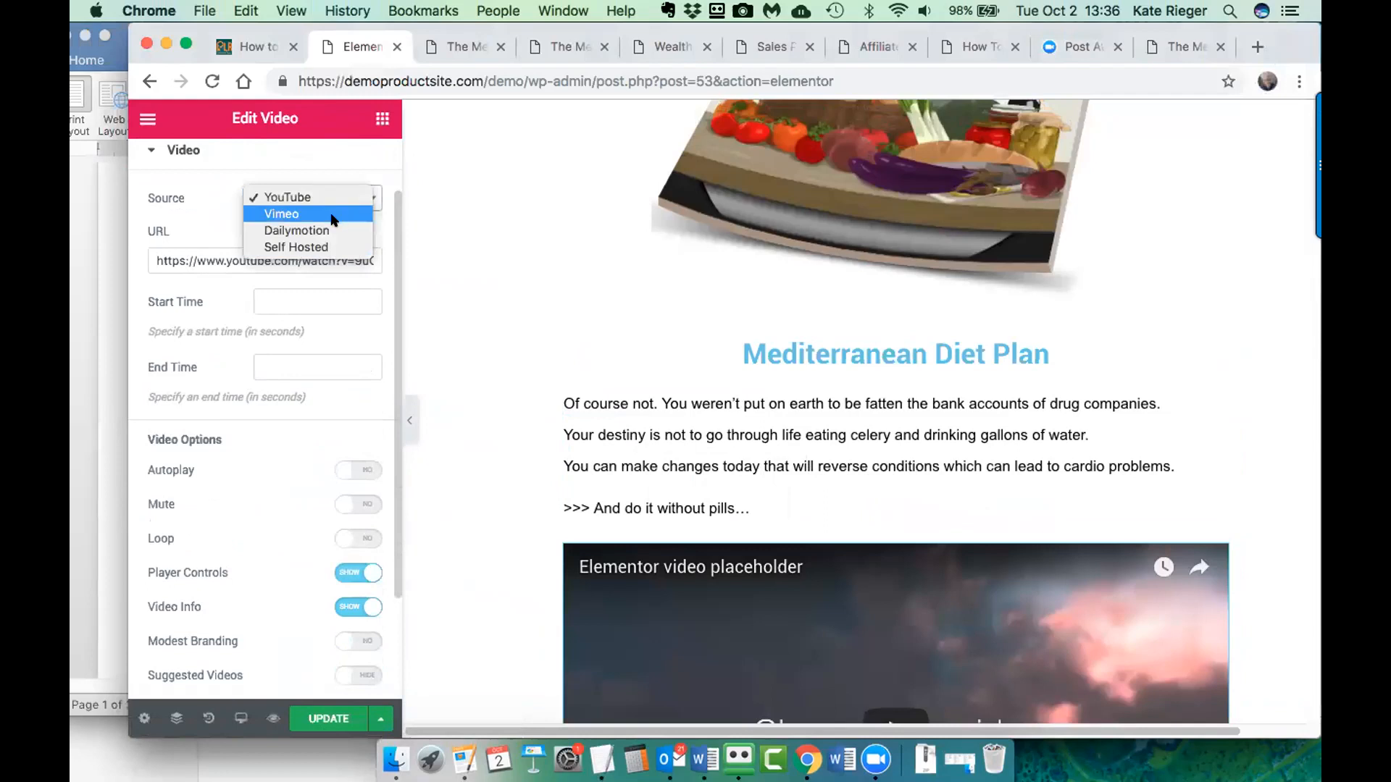
left_click(329, 214)
key("Tab")
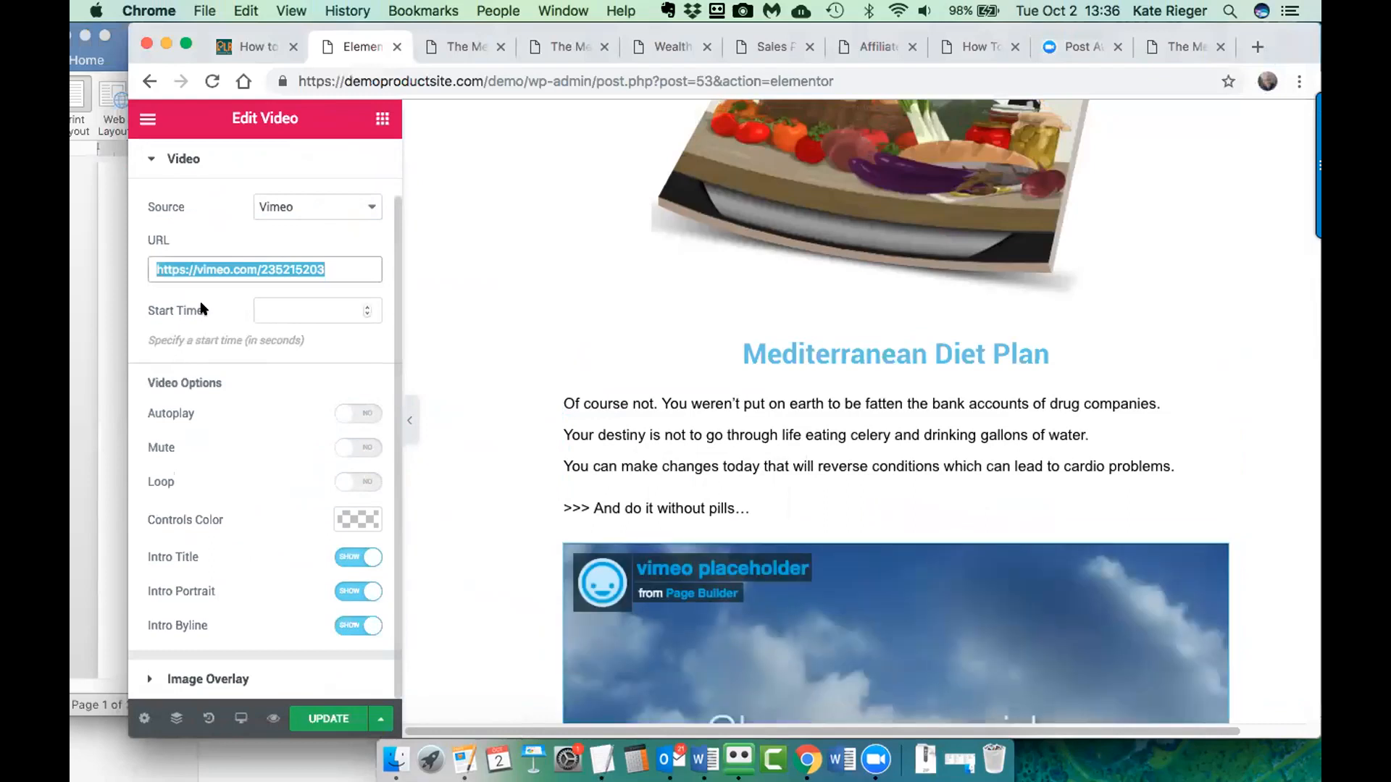
left_click(300, 307)
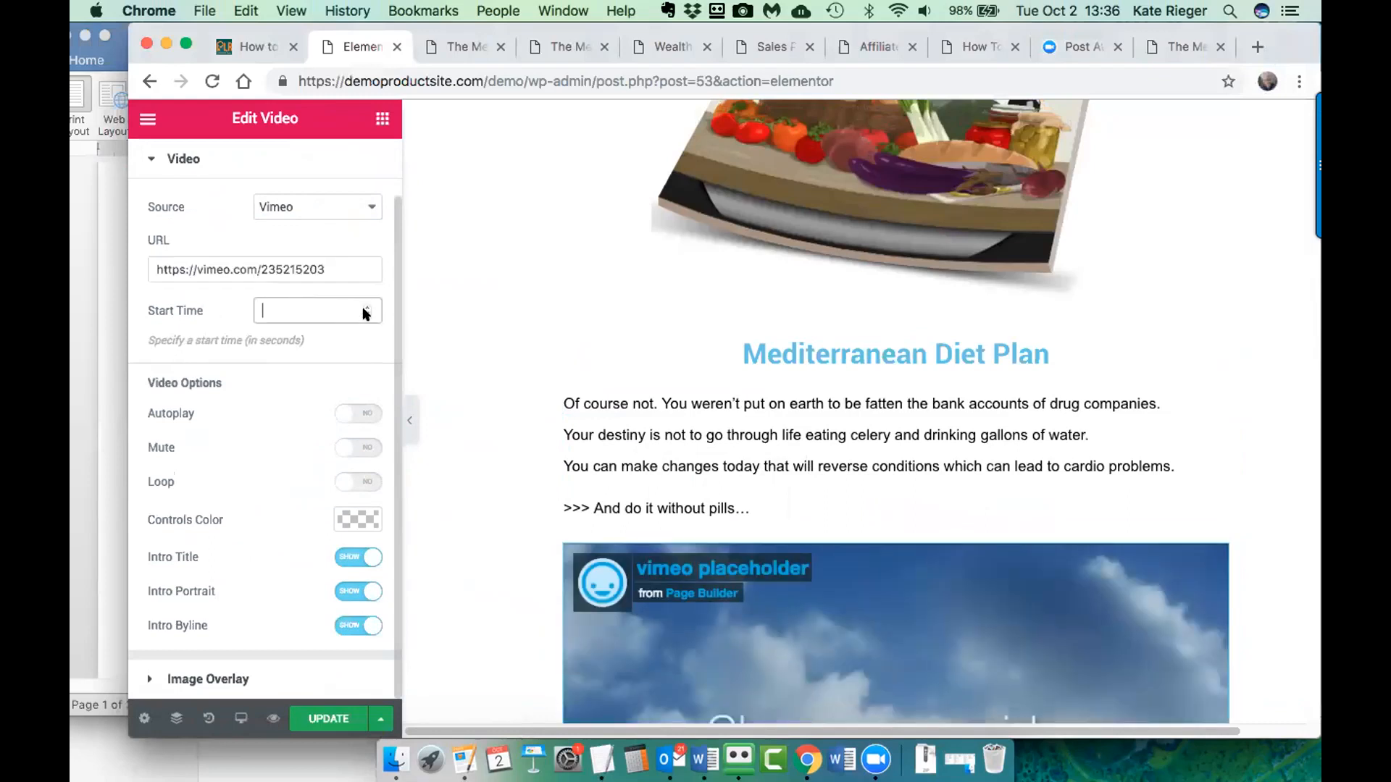
left_click(248, 396)
- Try the video's image overlay option and switch it off again
left_click(152, 680)
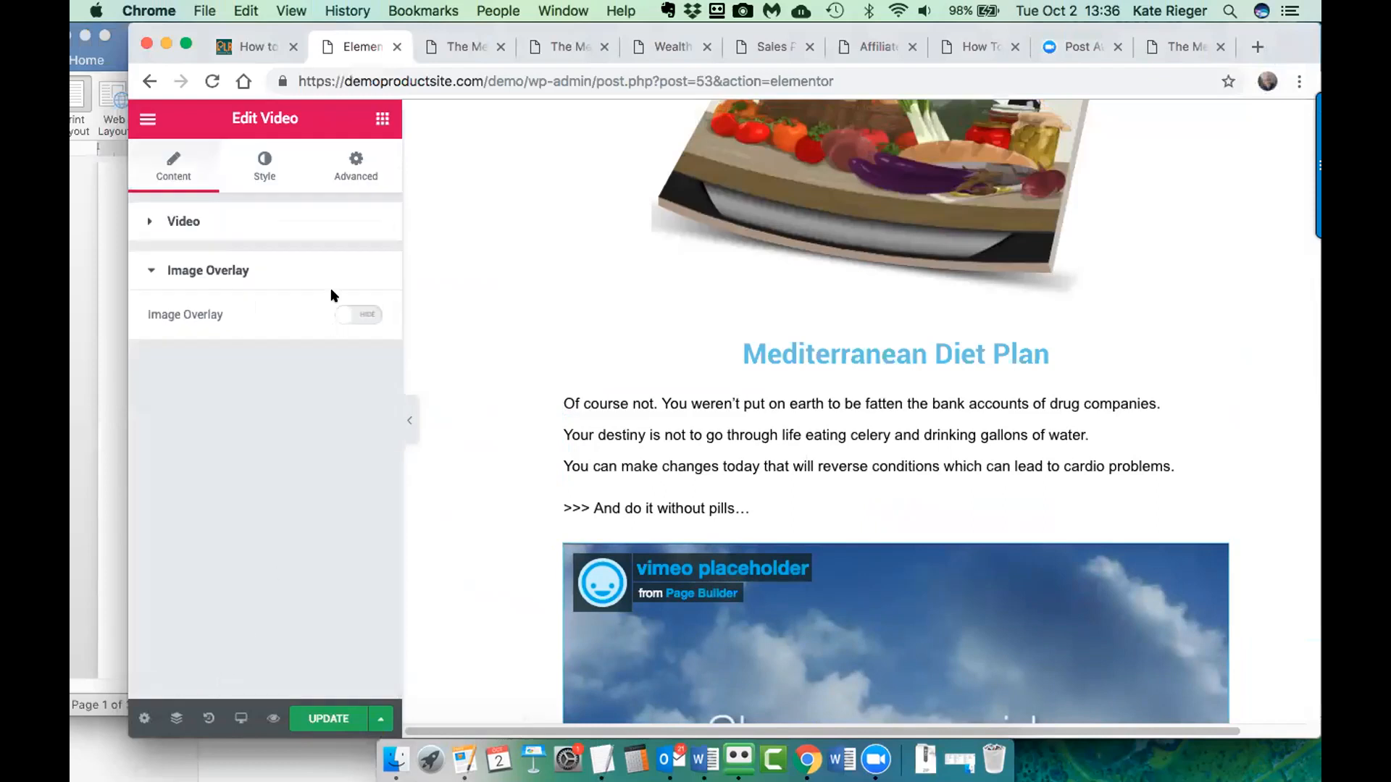
left_click(339, 314)
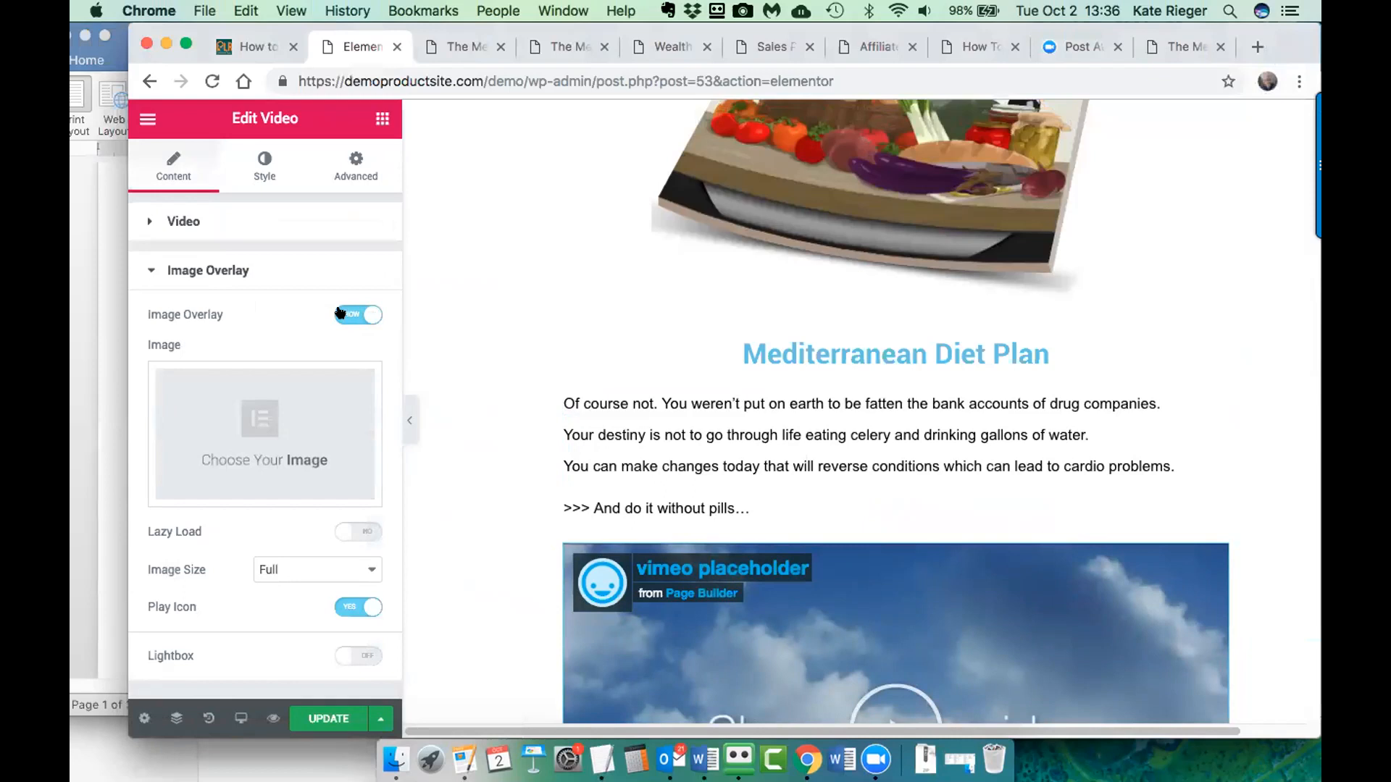
left_click(347, 313)
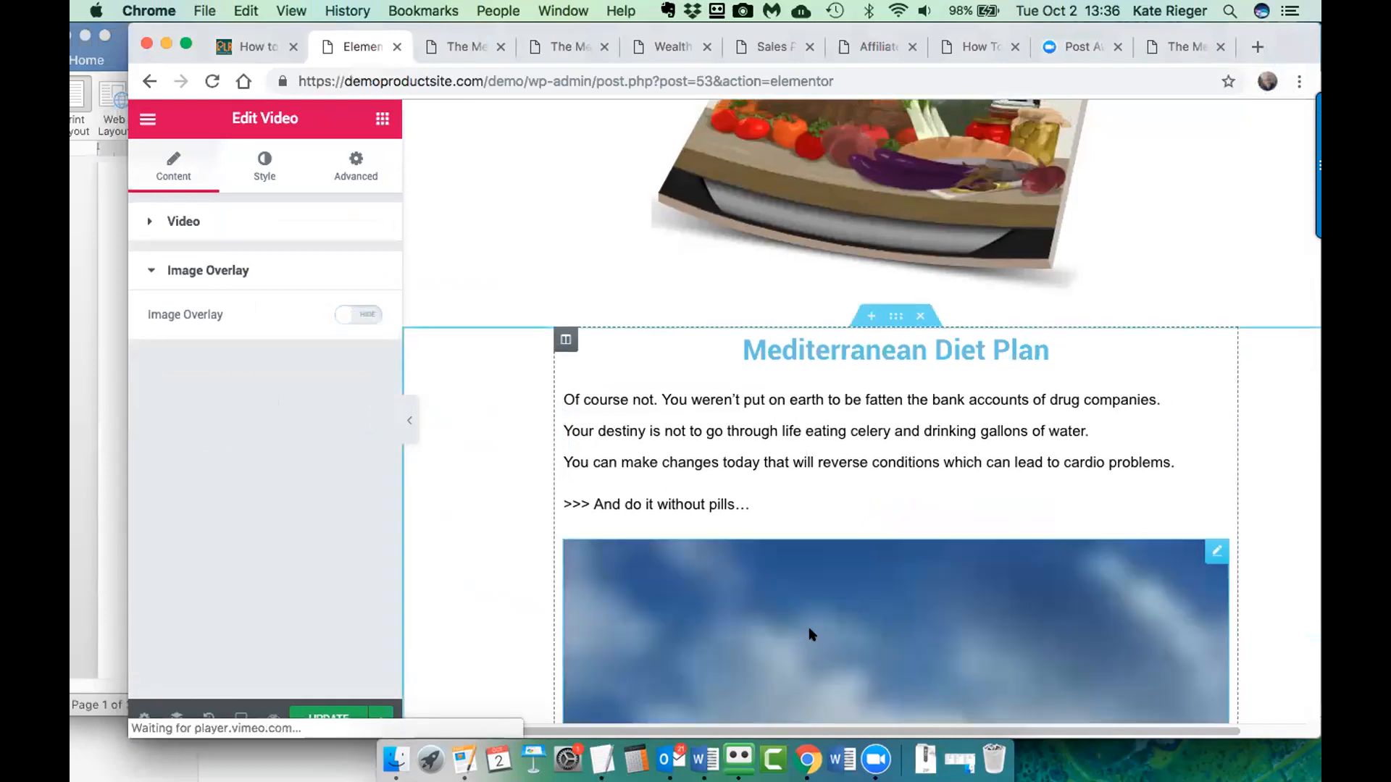
- Check the video placeholder on the page and update the page
scroll(838, 618, "down", 3)
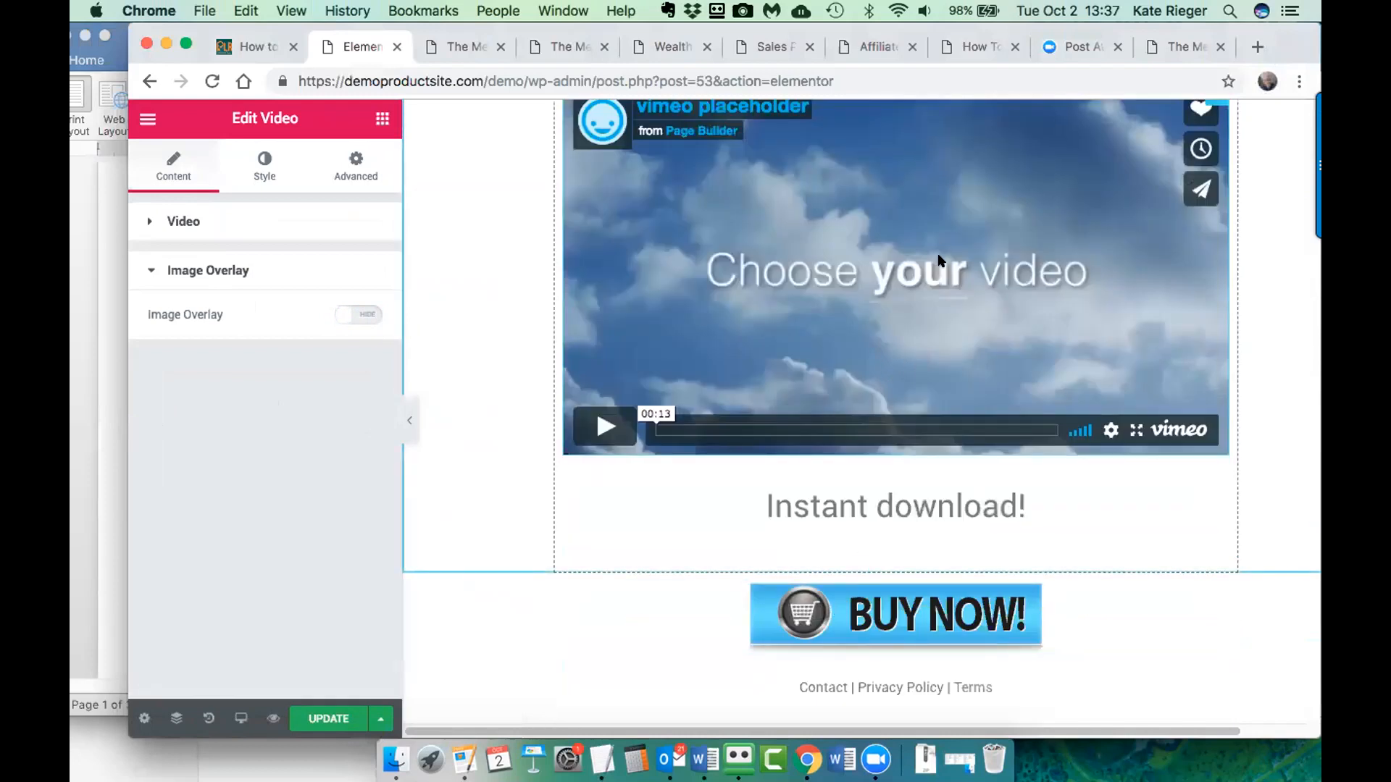
scroll(941, 264, "up", 1)
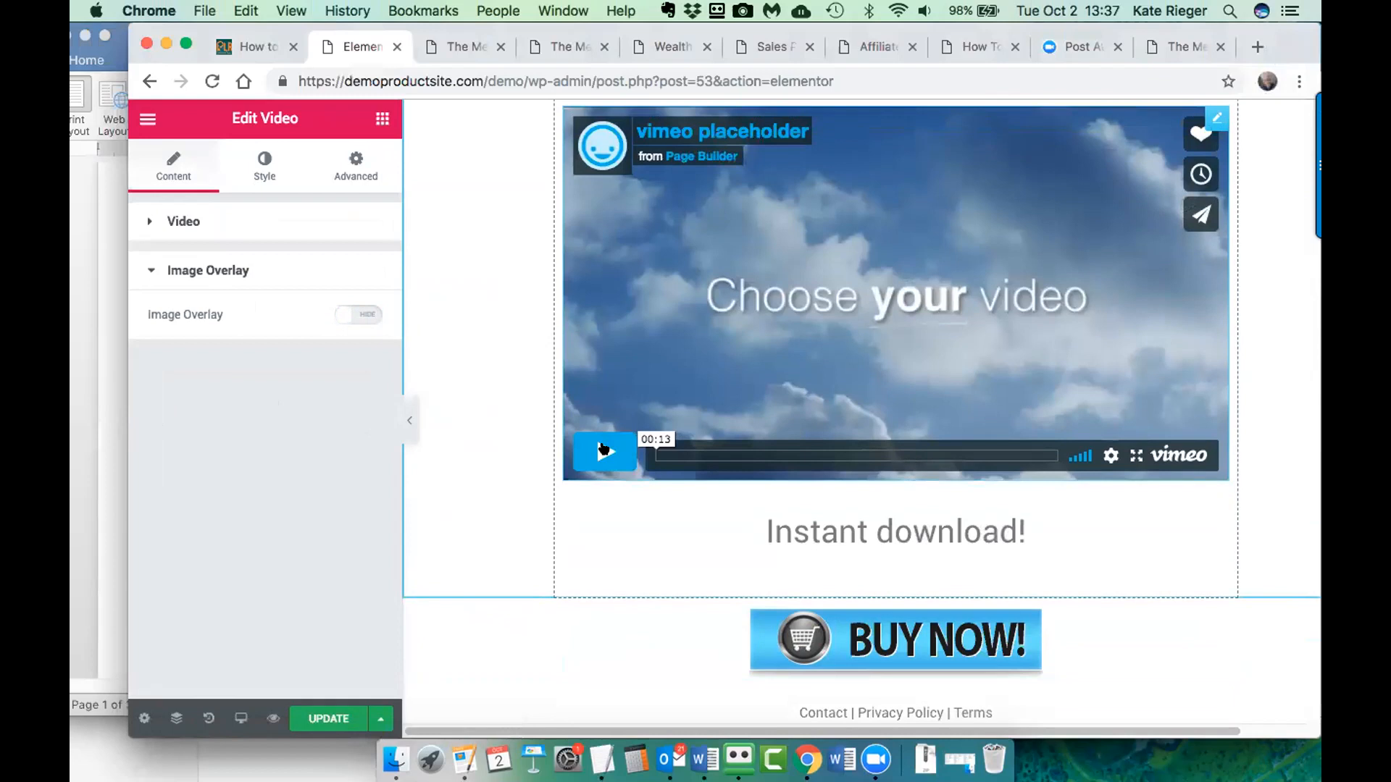
left_click(312, 718)
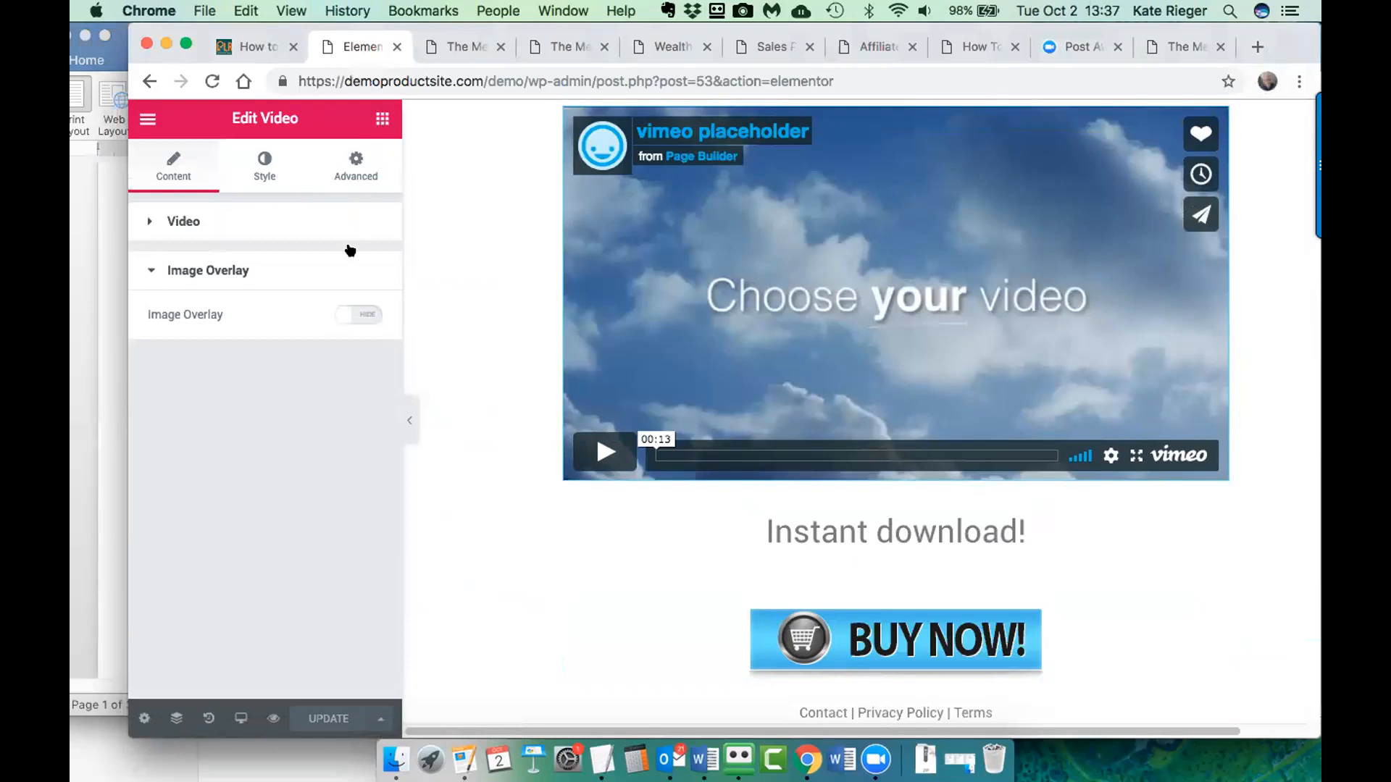
- Leave the Elementor editor for the WordPress page settings and view the published sales page
left_click(381, 119)
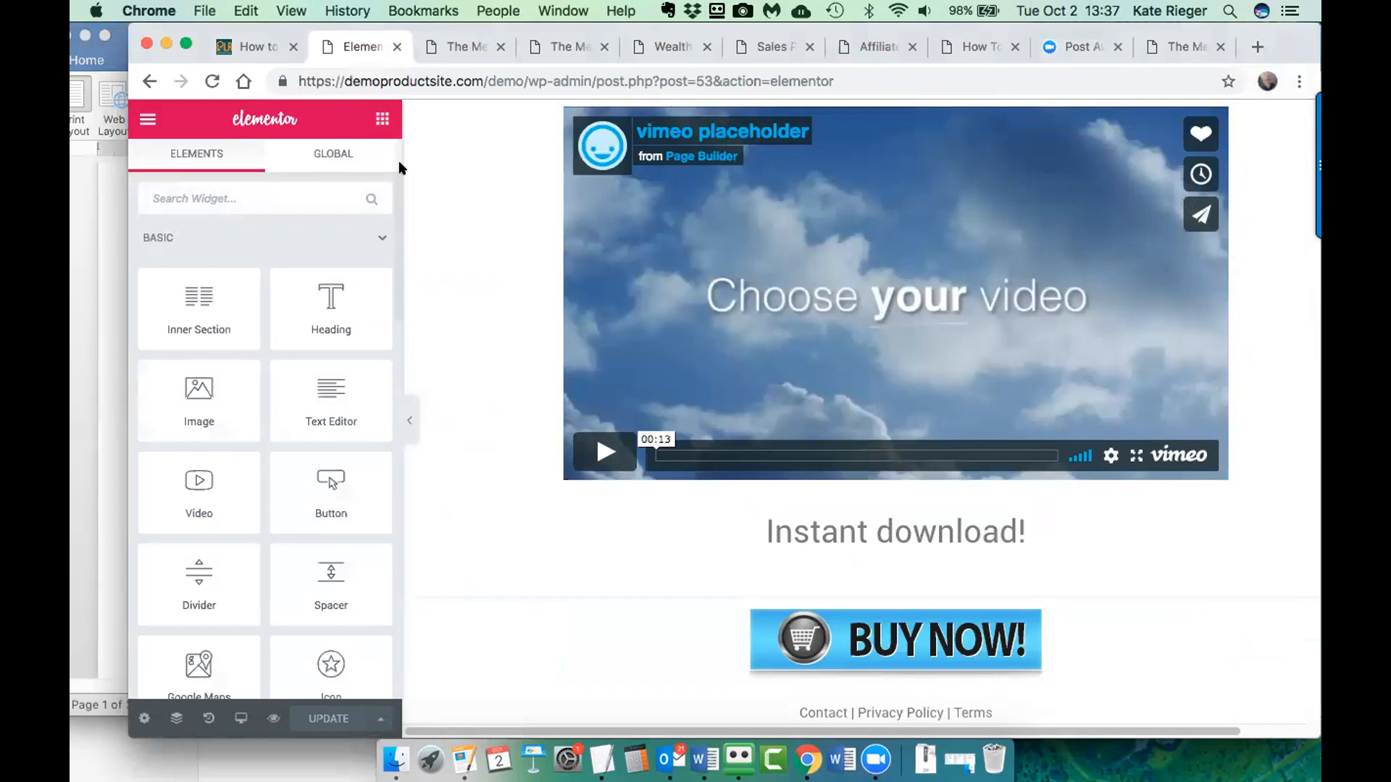
scroll(469, 631, "down", 1)
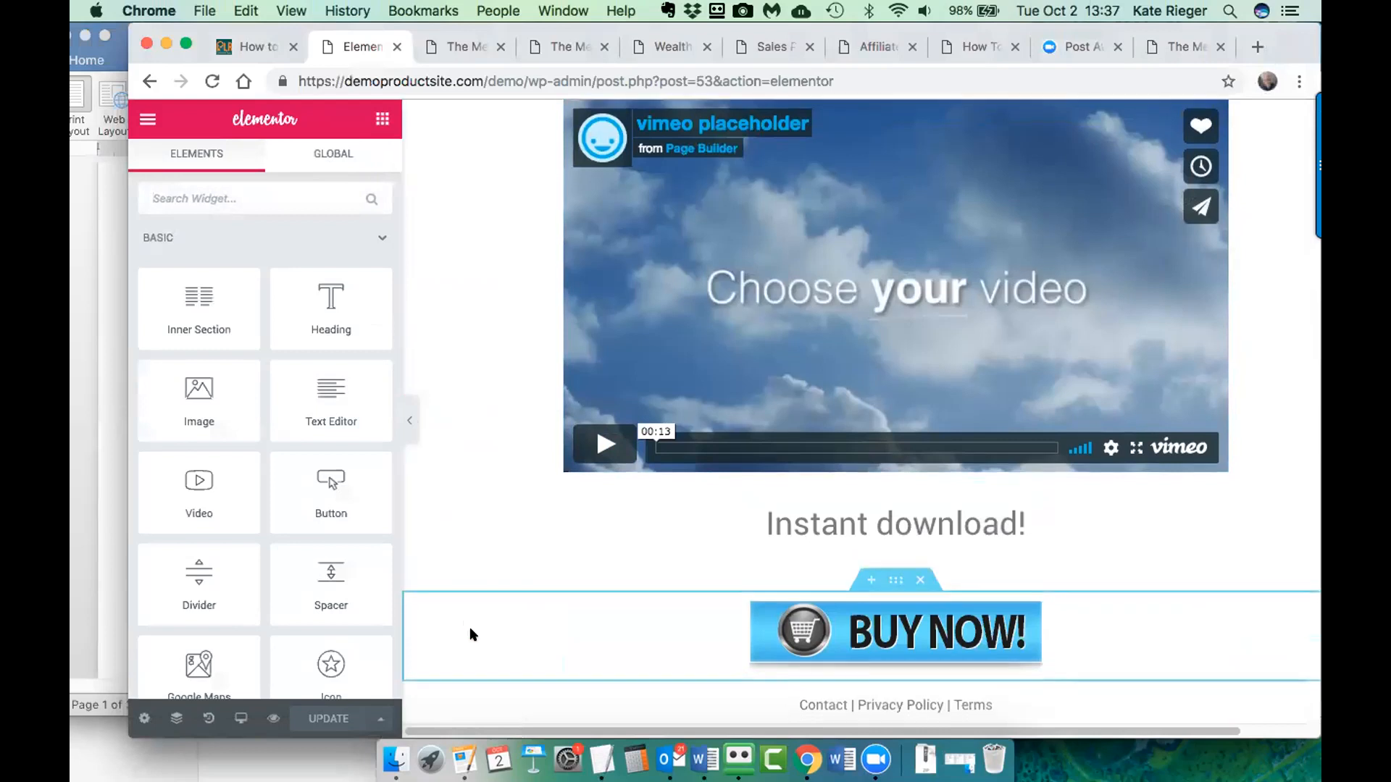
scroll(469, 636, "up", 5)
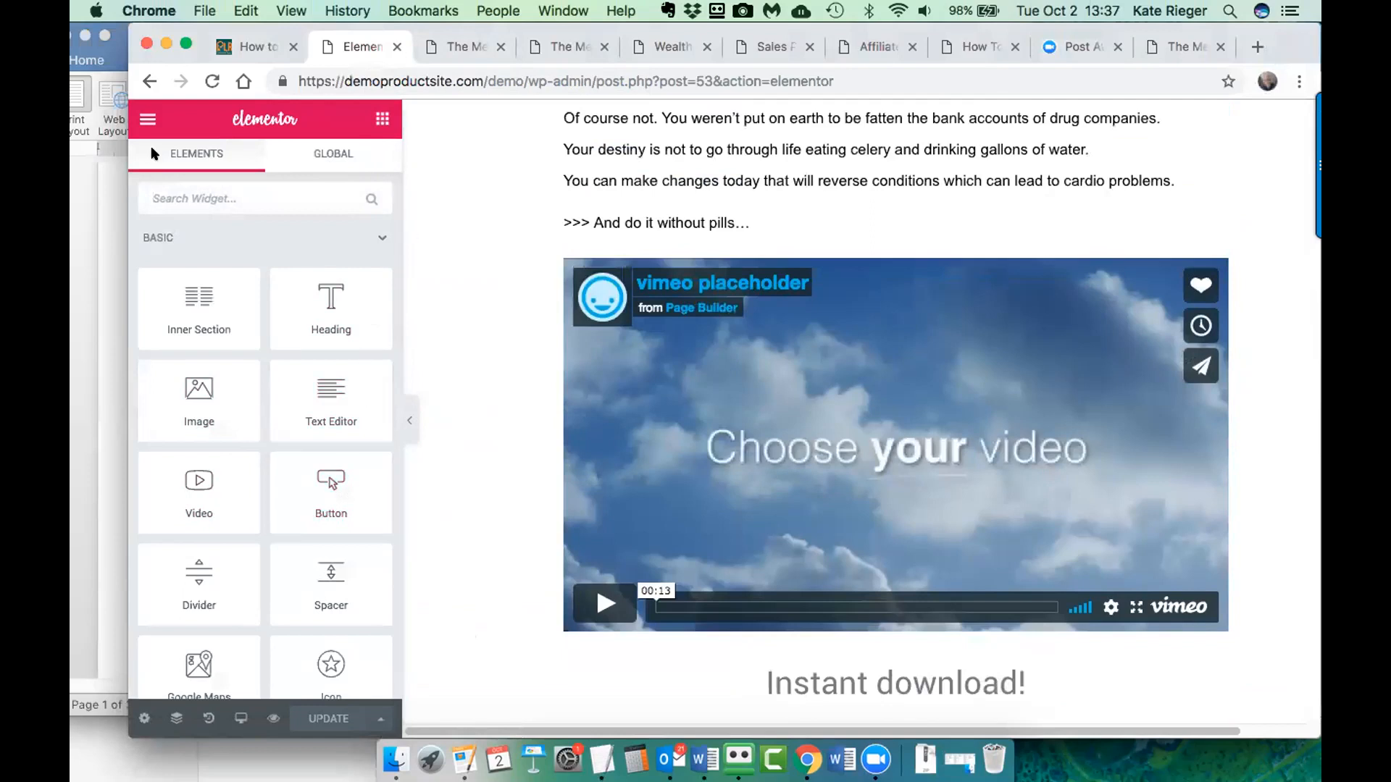
left_click(149, 81)
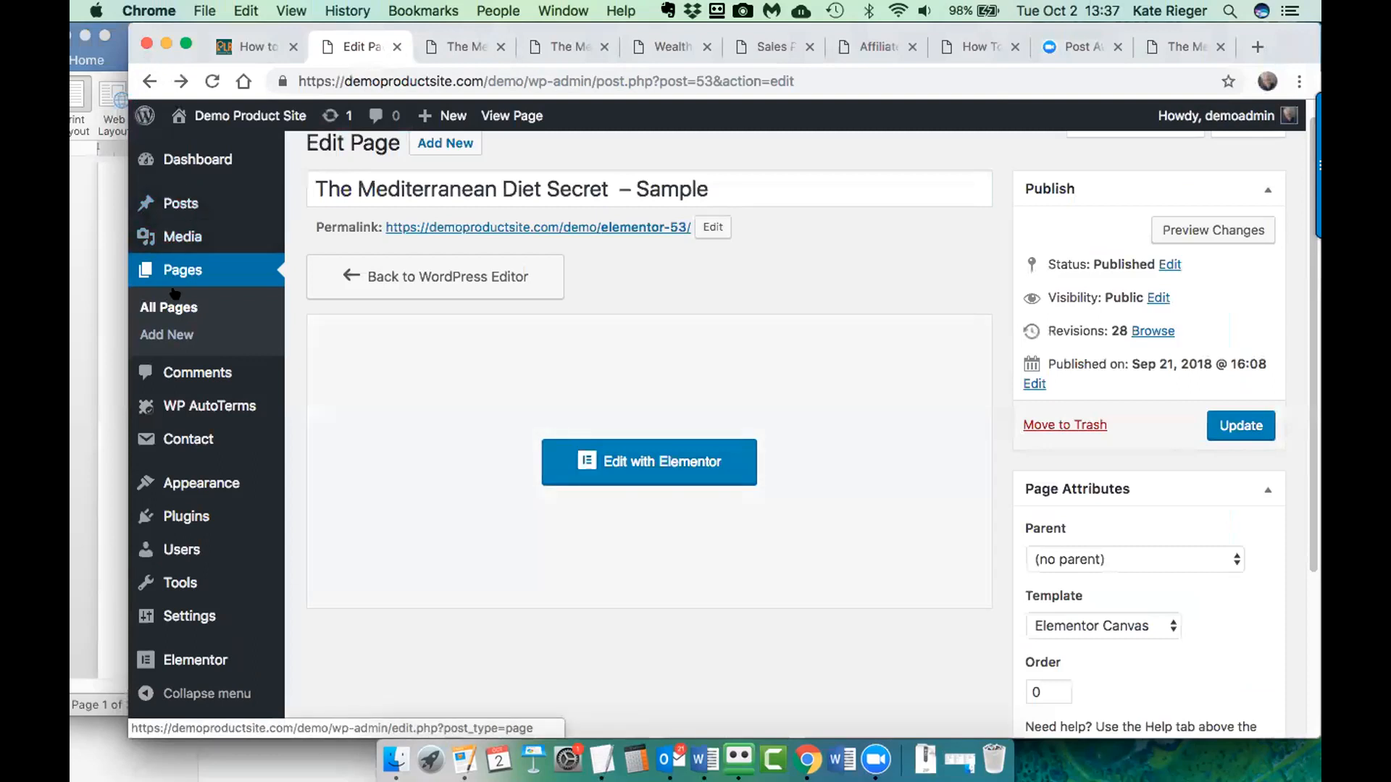
scroll(561, 216, "up", 1)
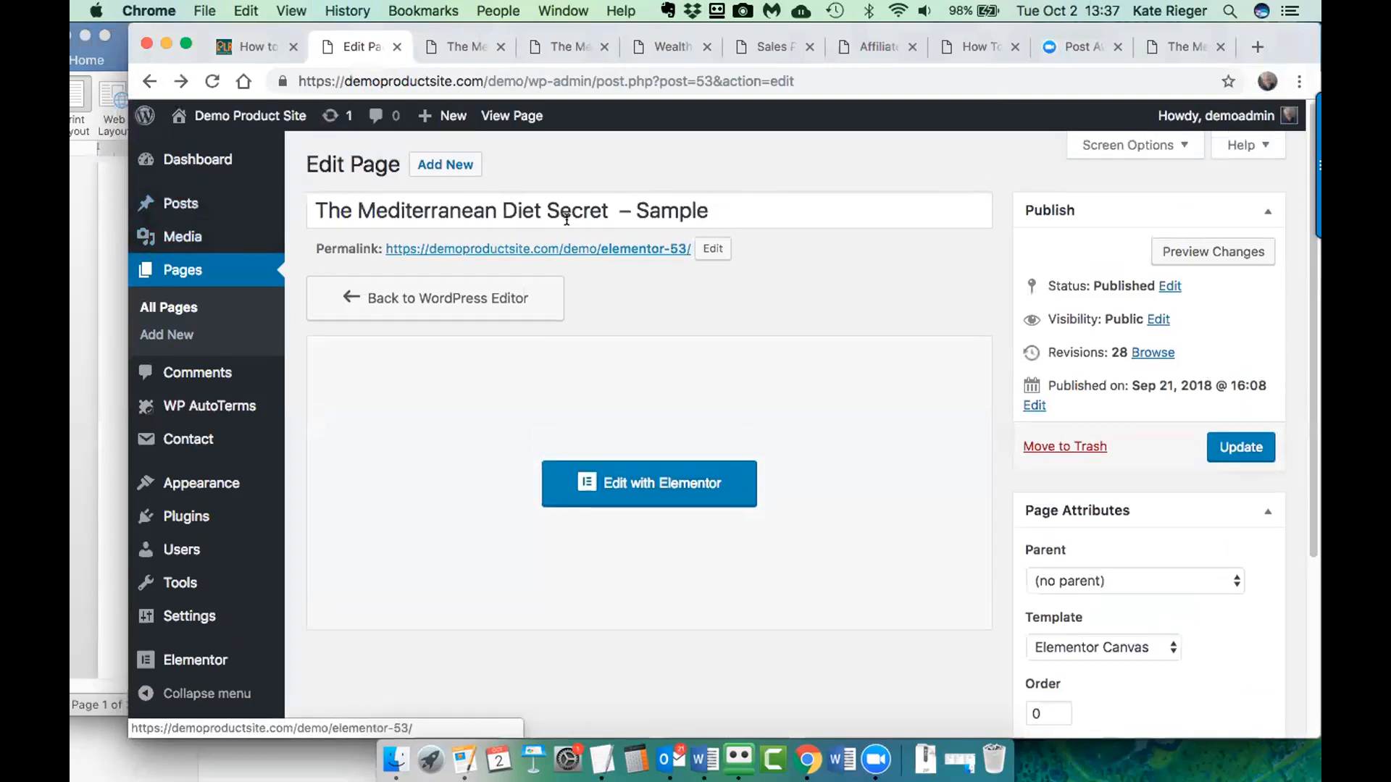
left_click(505, 117)
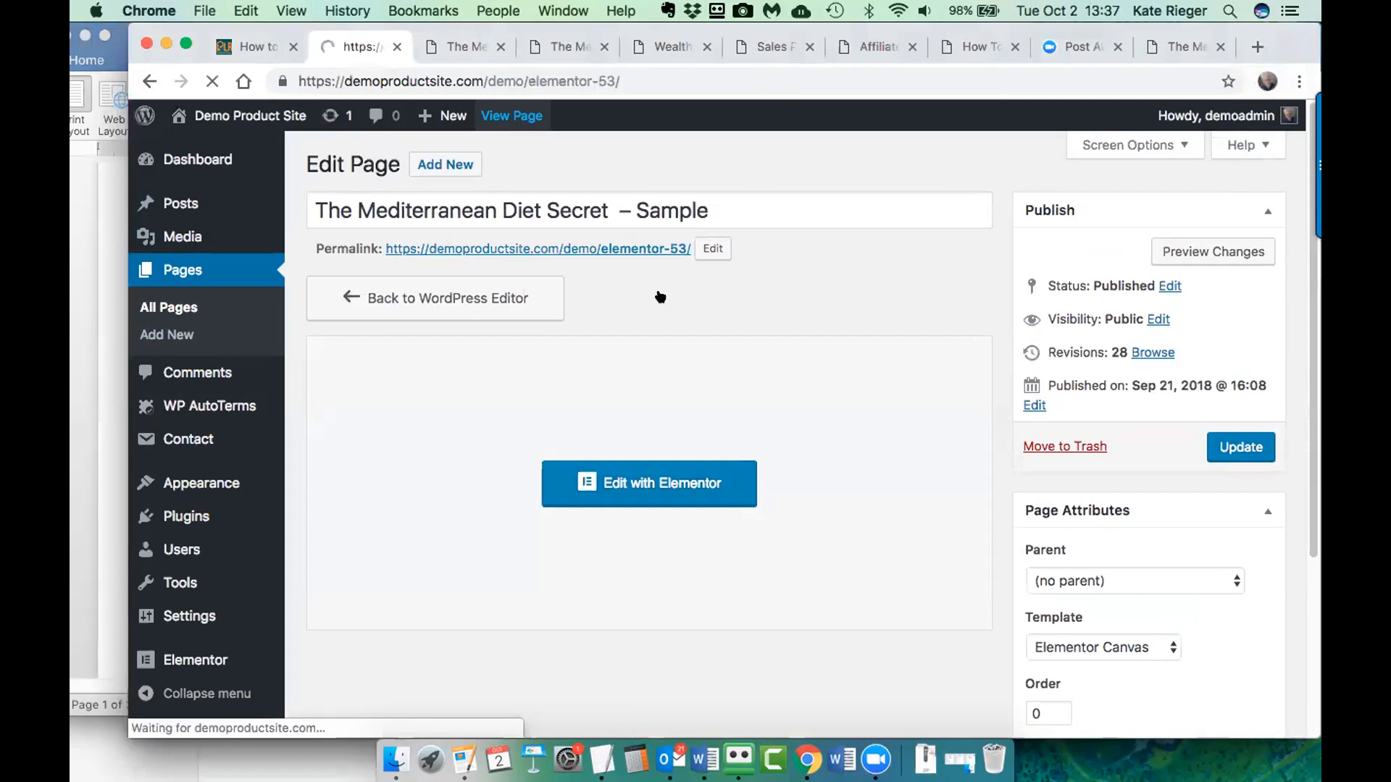
- Examine the published page down to the "Mediterranean Diet Plan" section, playing and pausing its Vimeo video
scroll(719, 368, "down", 15)
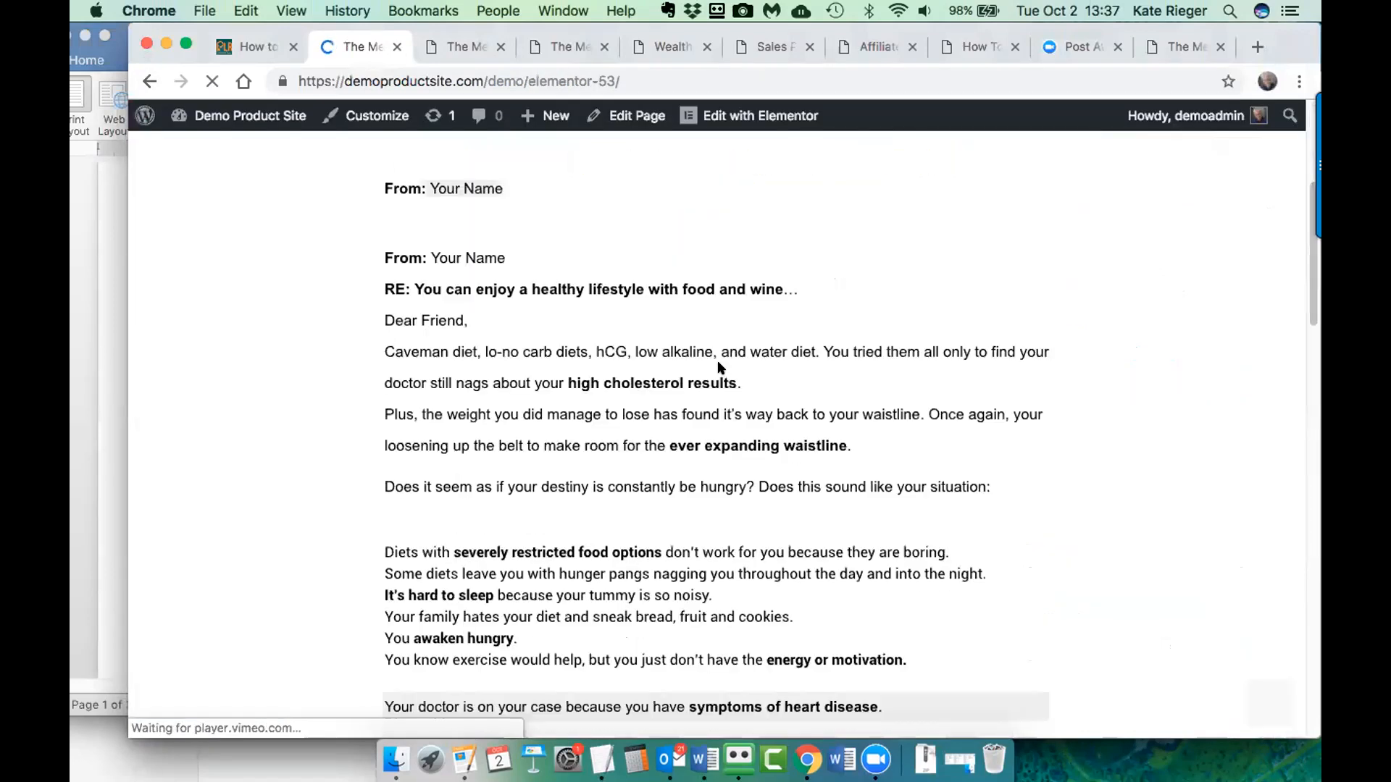
scroll(720, 373, "down", 8)
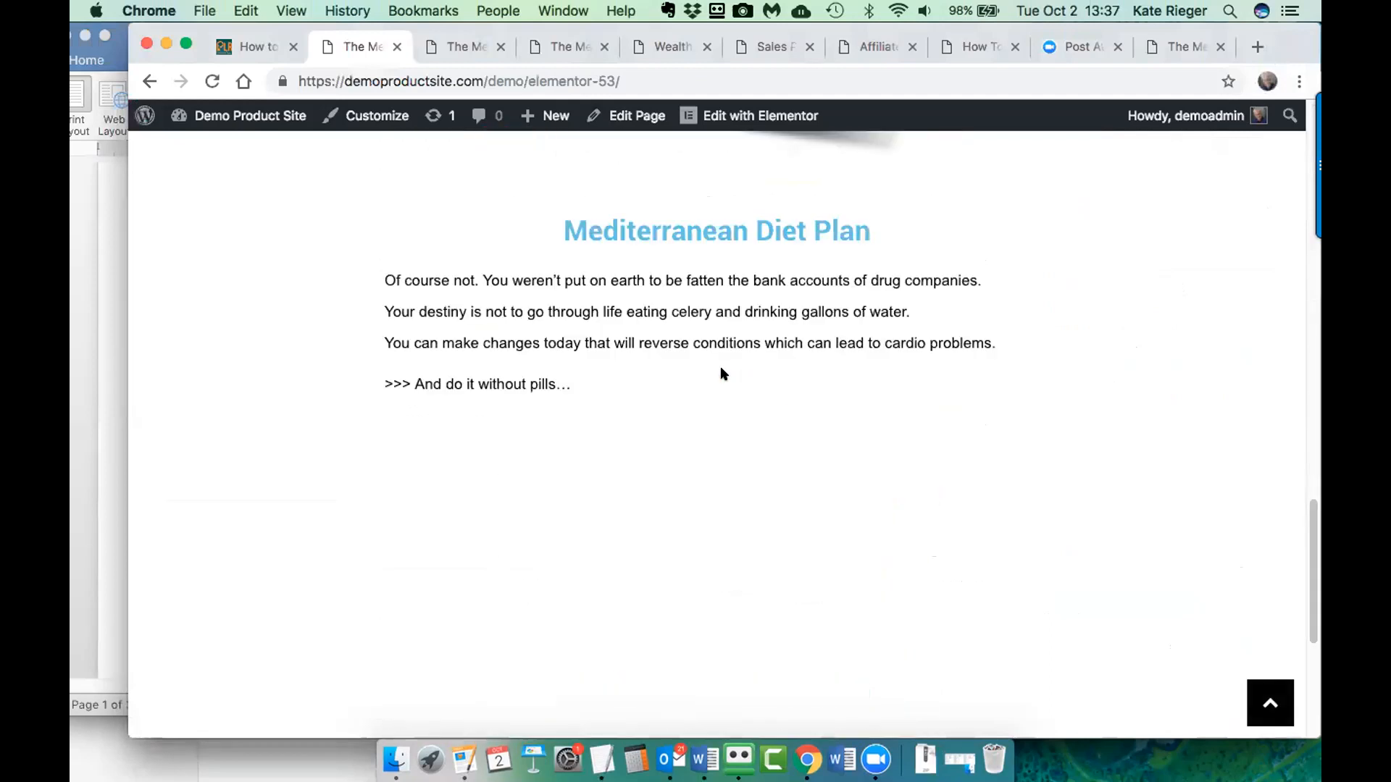
scroll(721, 373, "down", 5)
scroll(667, 450, "up", 2)
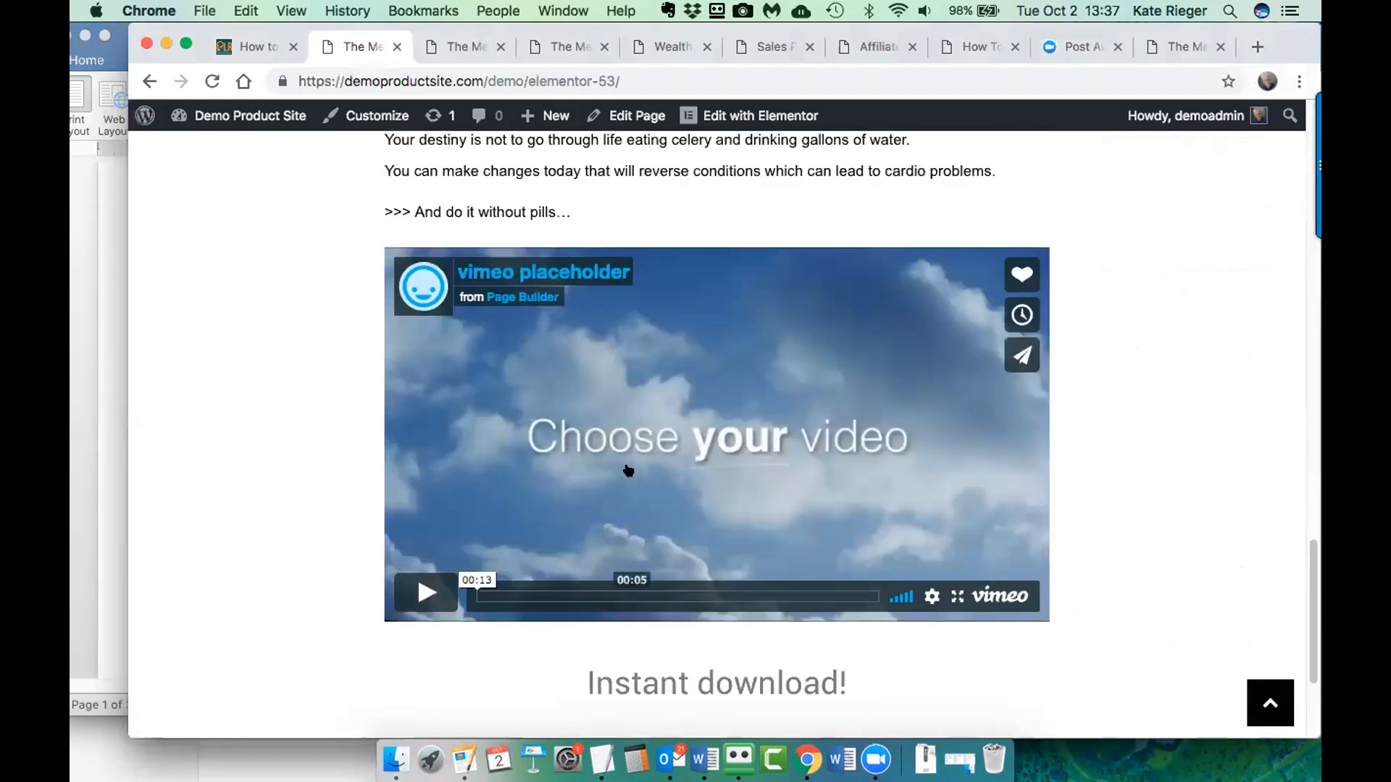
left_click(417, 594)
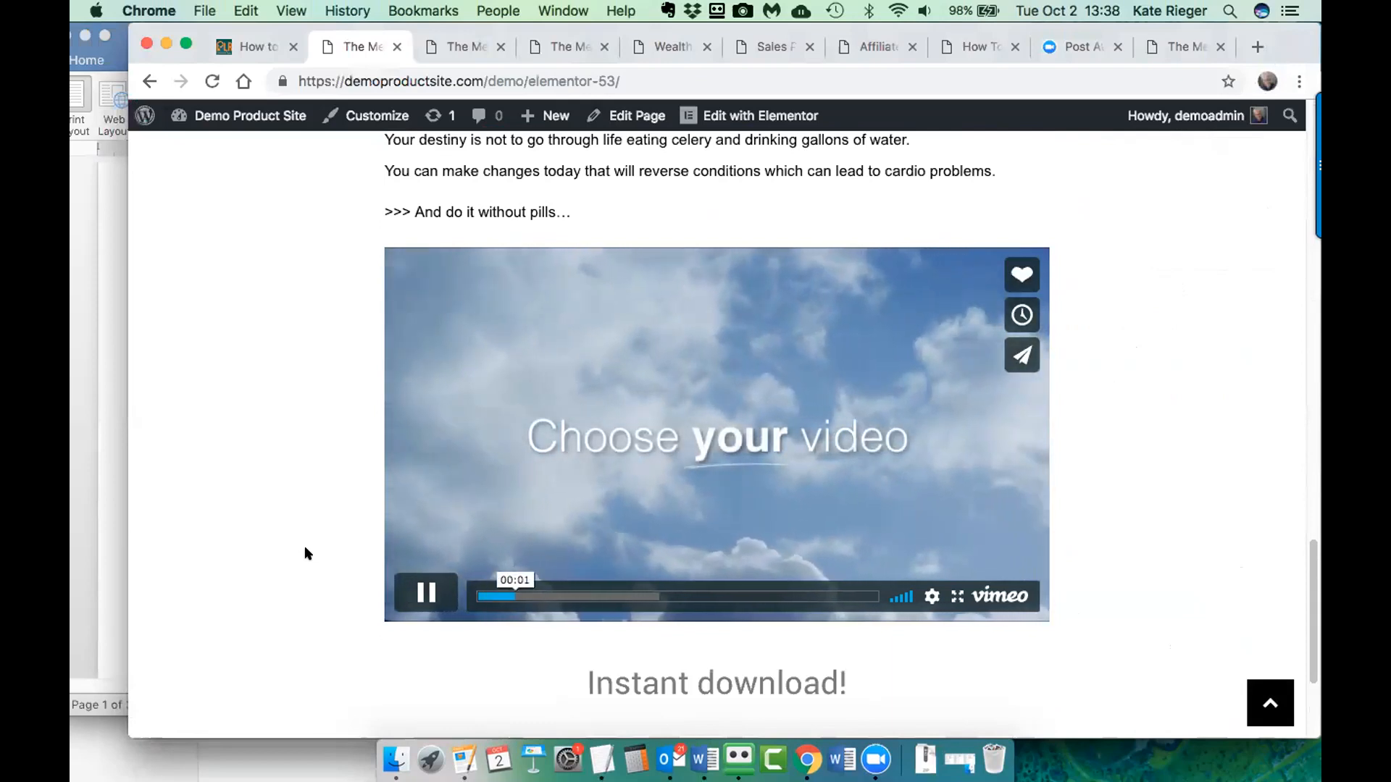
left_click(426, 594)
scroll(311, 572, "up", 5)
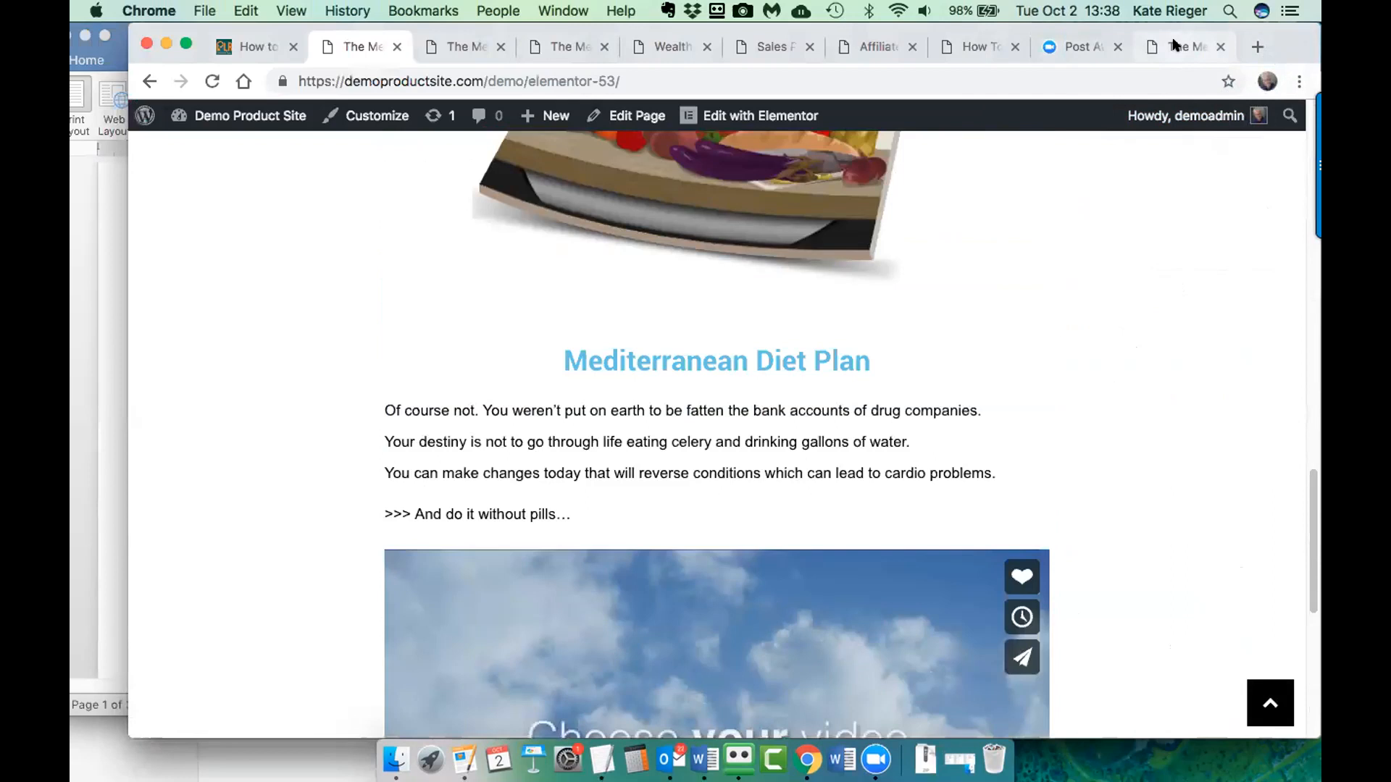
left_click(1175, 45)
left_click(1075, 46)
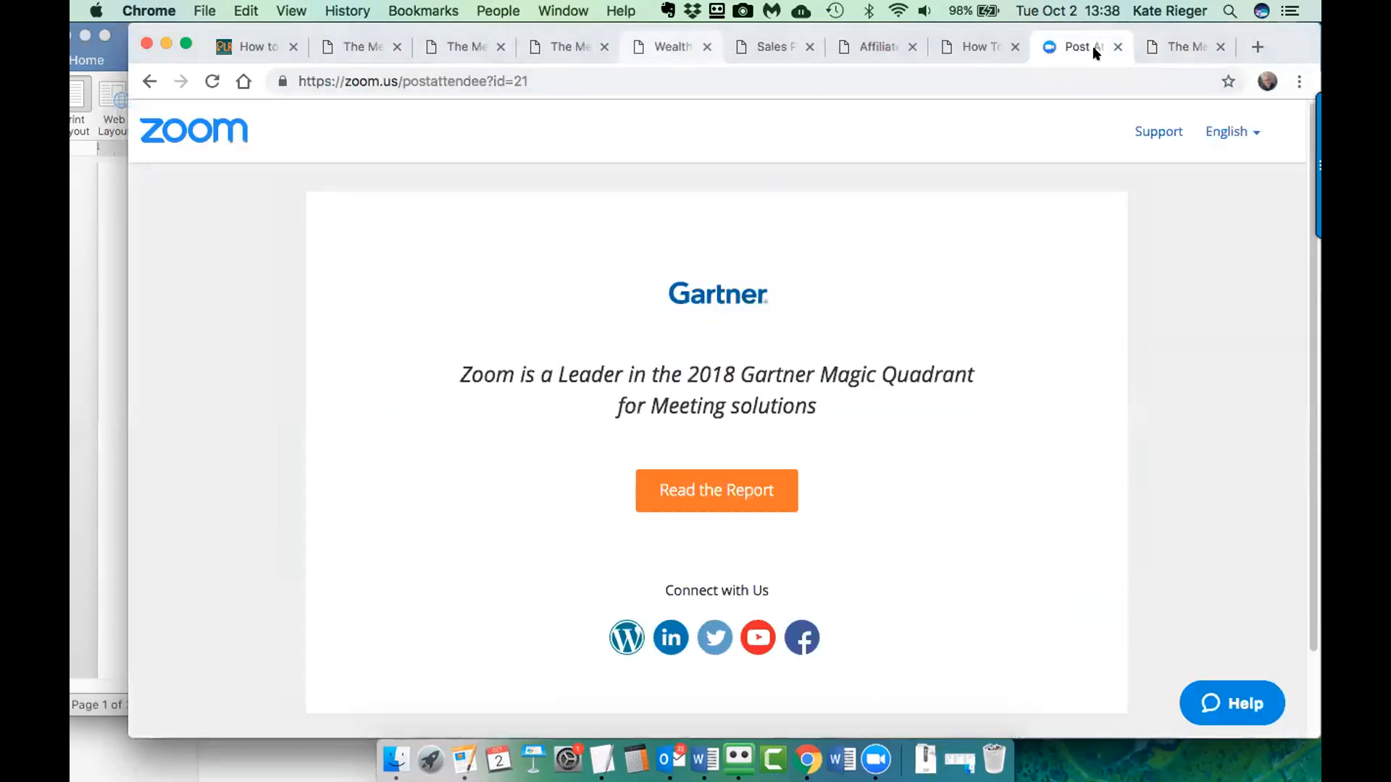
left_click_drag(1272, 23, 1273, 120)
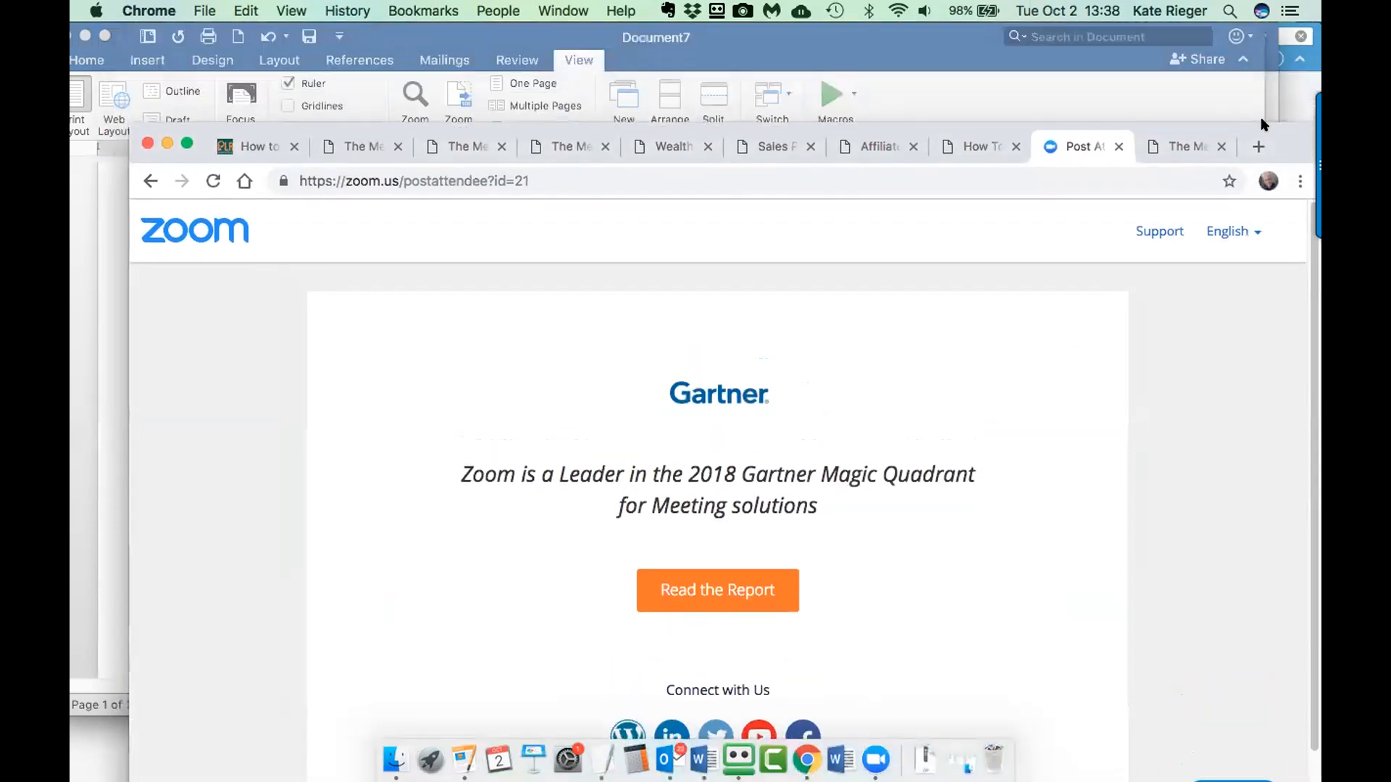
- Open the "Wealth Creation Blueprint" sales letter and skim it from the headline to the closing order button
left_click(670, 146)
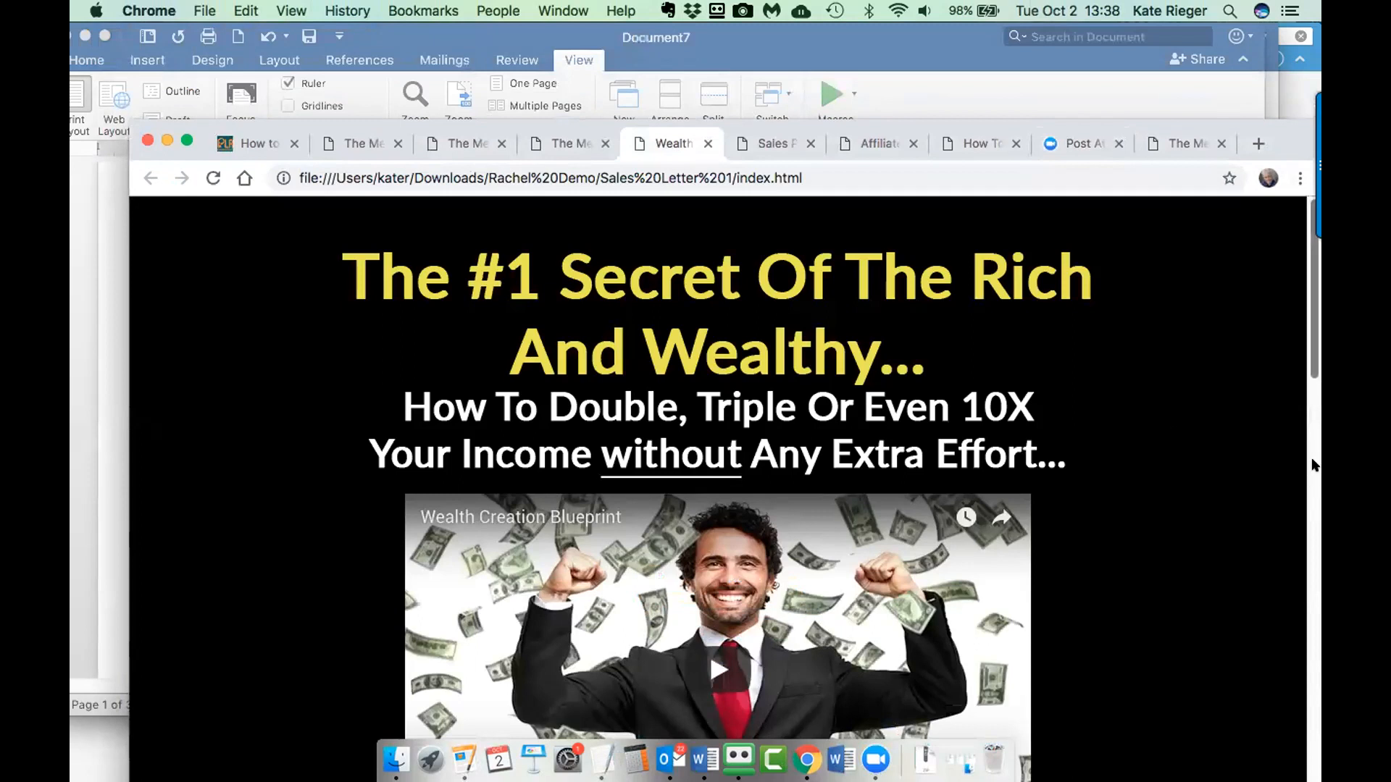
scroll(1268, 460, "down", 8)
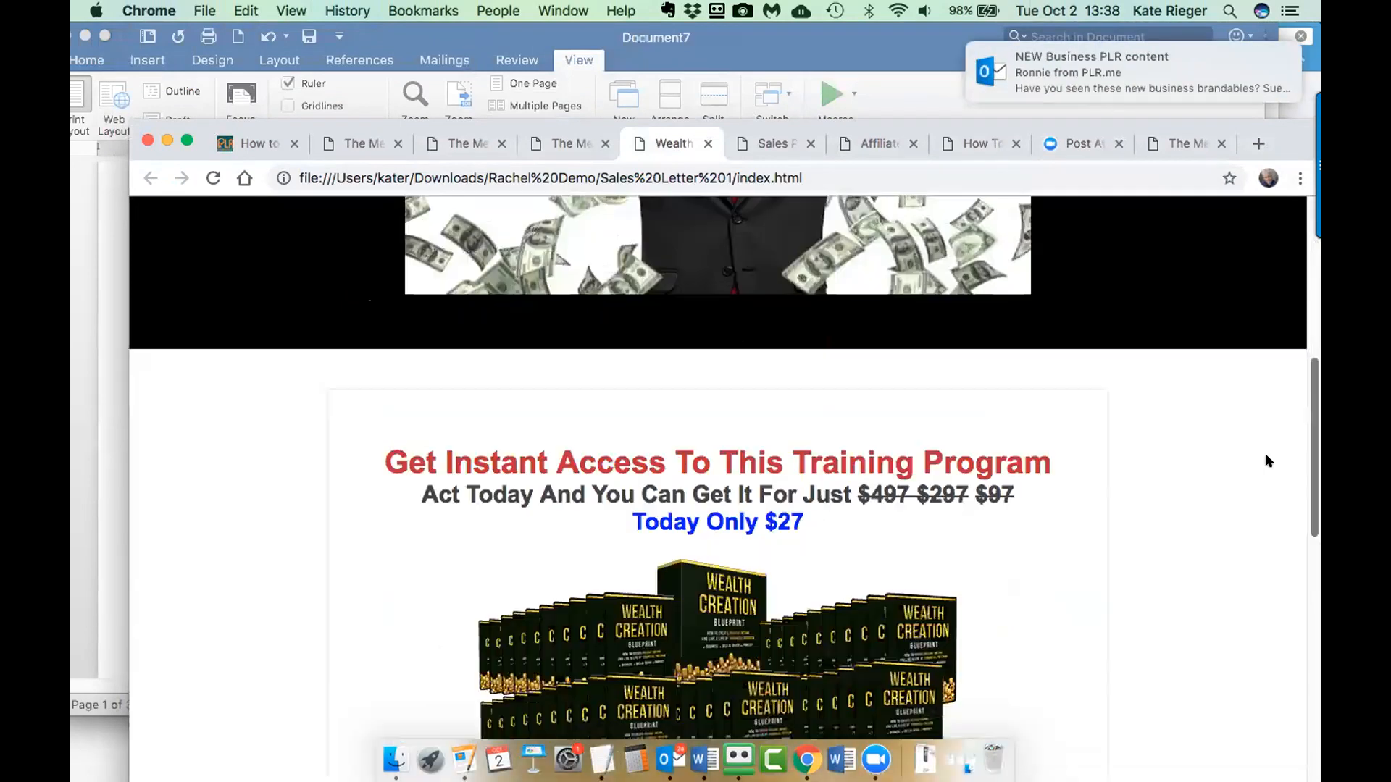
scroll(1265, 461, "down", 3)
scroll(1172, 464, "down", 10)
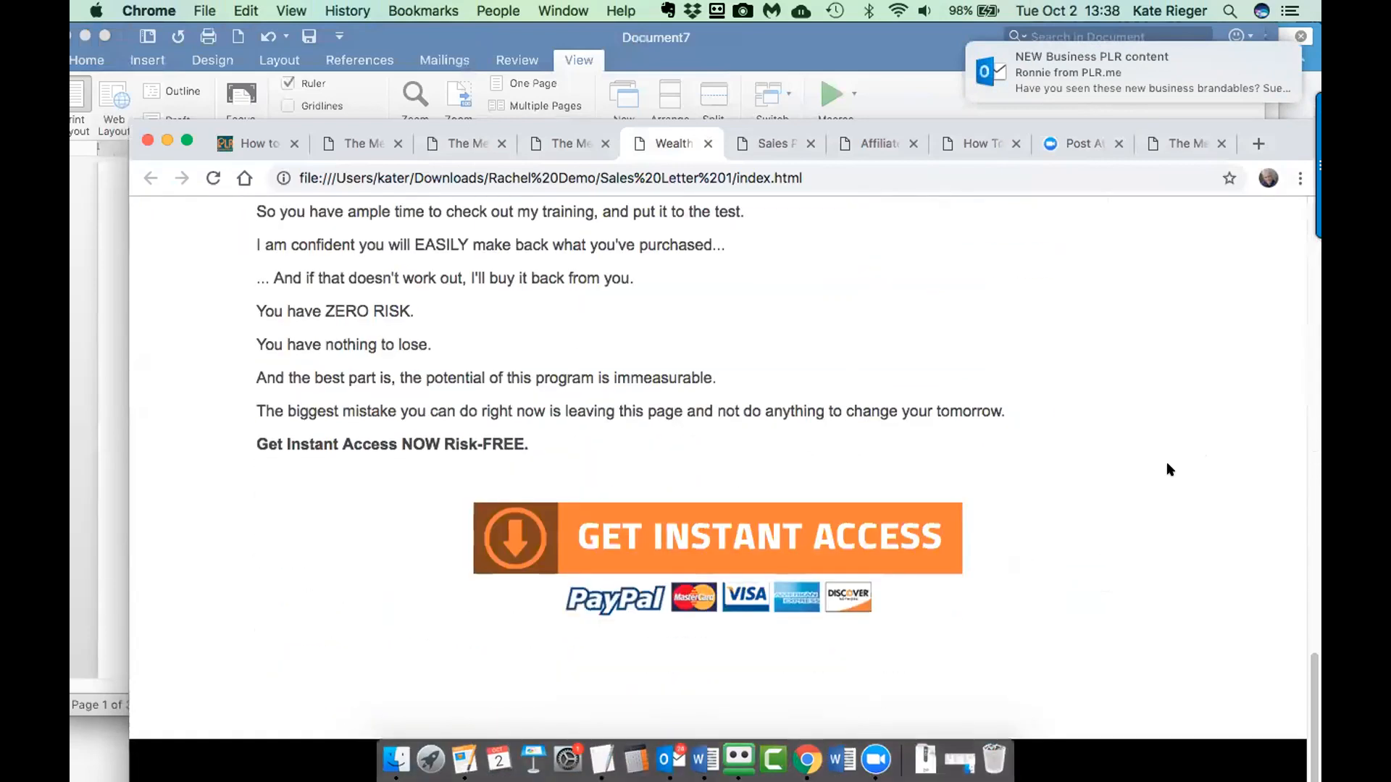
scroll(1171, 465, "up", 10)
scroll(1170, 469, "down", 10)
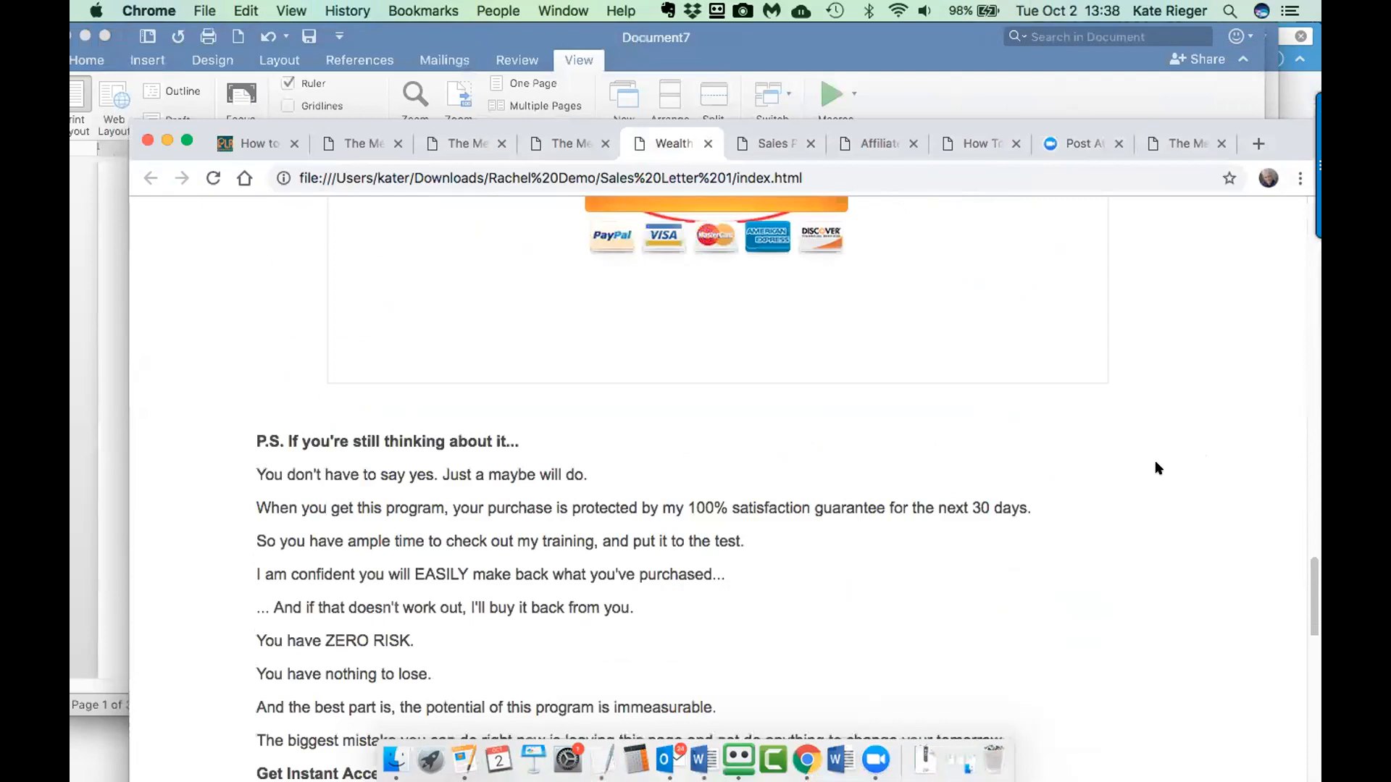
scroll(418, 335, "up", 8)
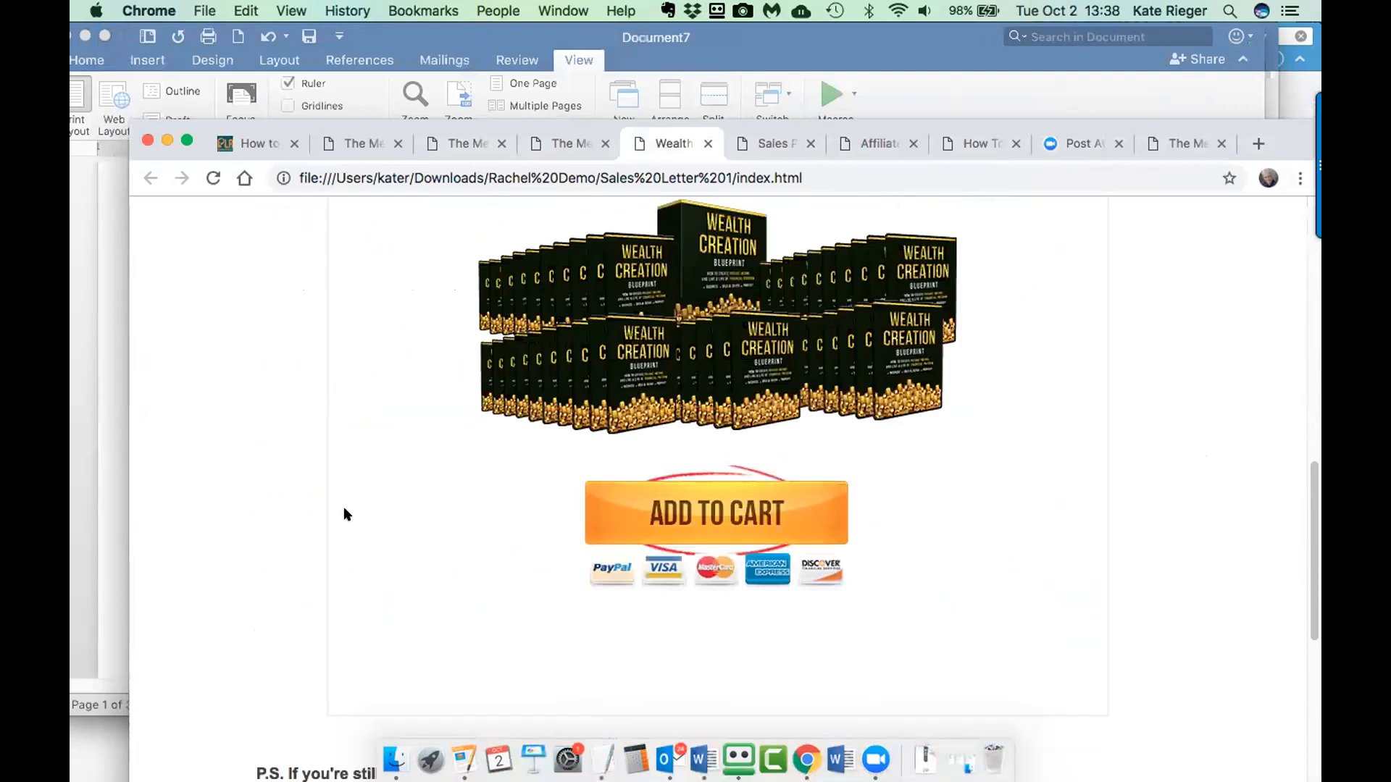
scroll(507, 471, "down", 2)
scroll(579, 454, "up", 15)
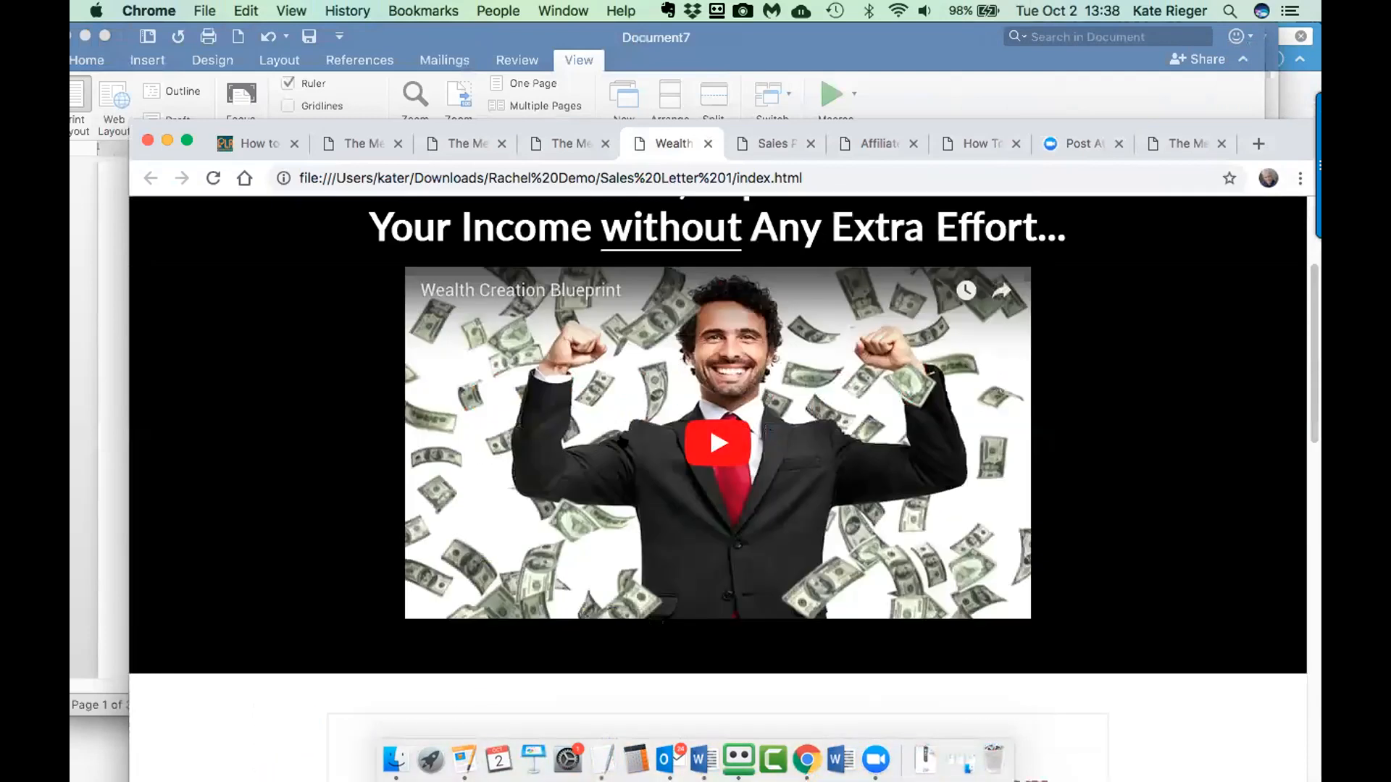
scroll(758, 409, "up", 4)
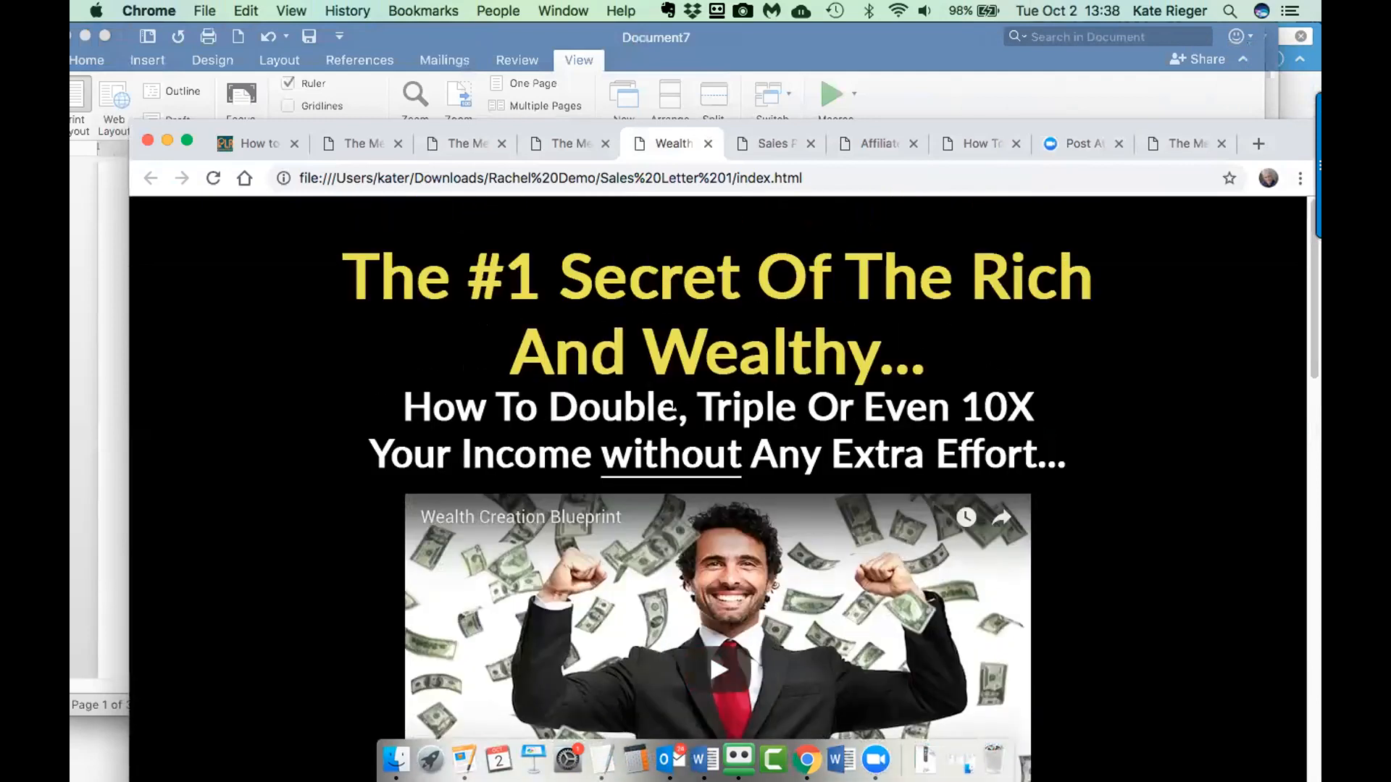
- Examine the sales letter's video, price offer, Add to Cart button, P.S. text and Get Instant Access button
scroll(1127, 587, "down", 6)
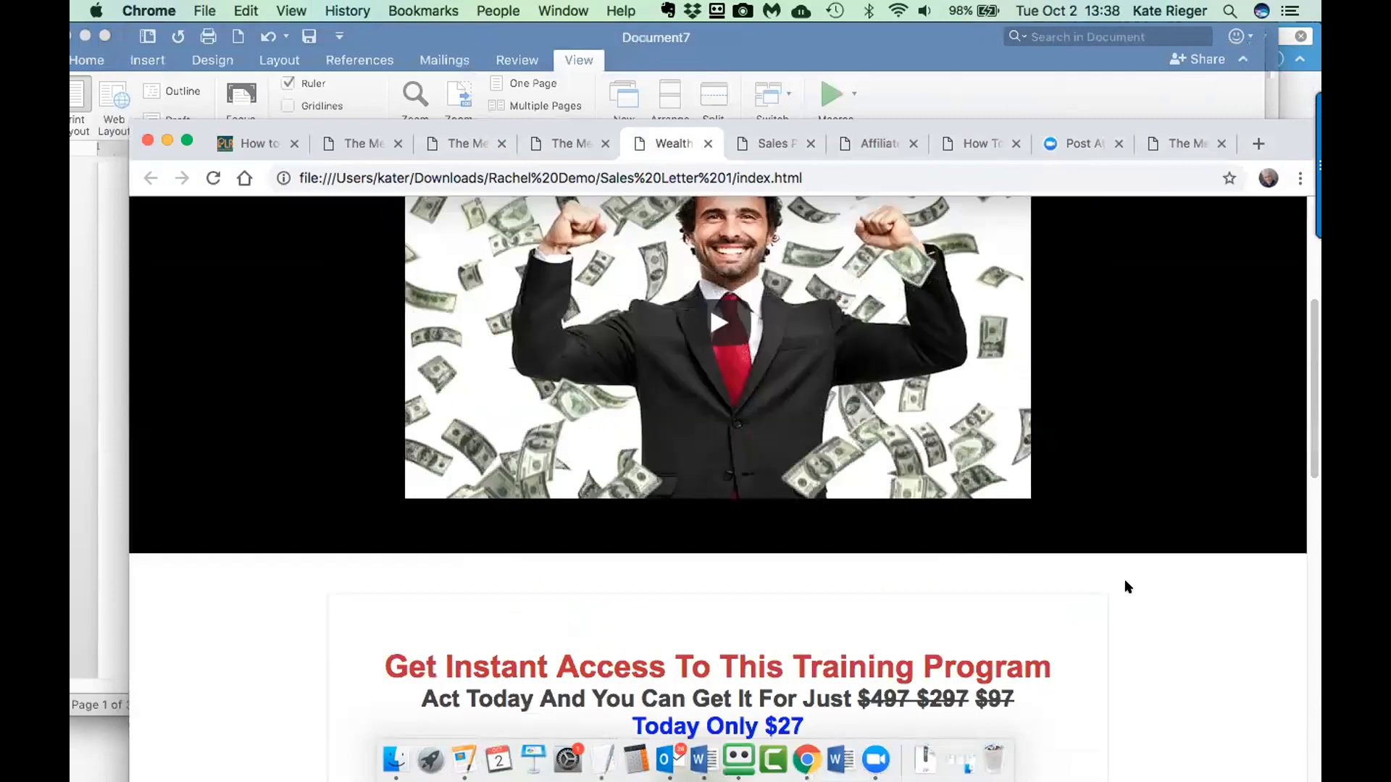
scroll(1127, 585, "down", 5)
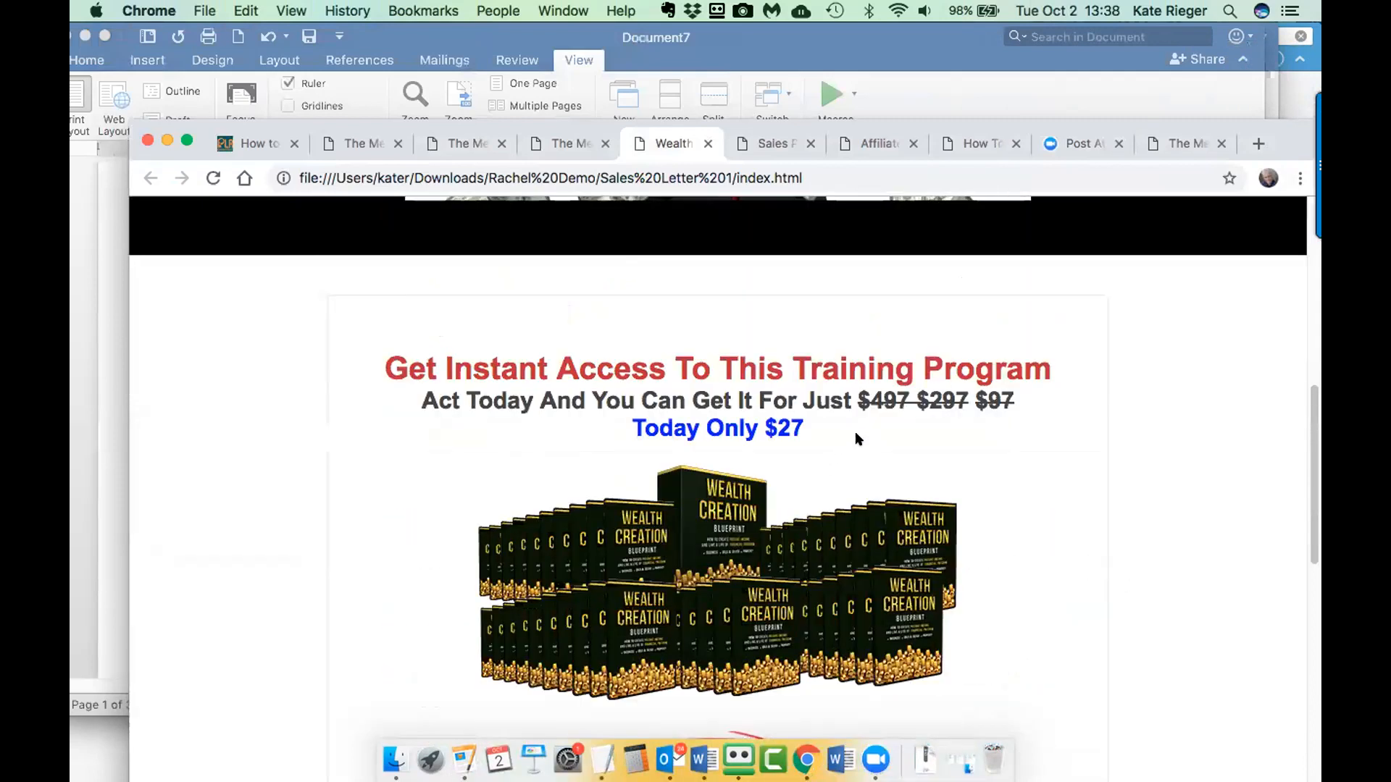
scroll(876, 554, "down", 5)
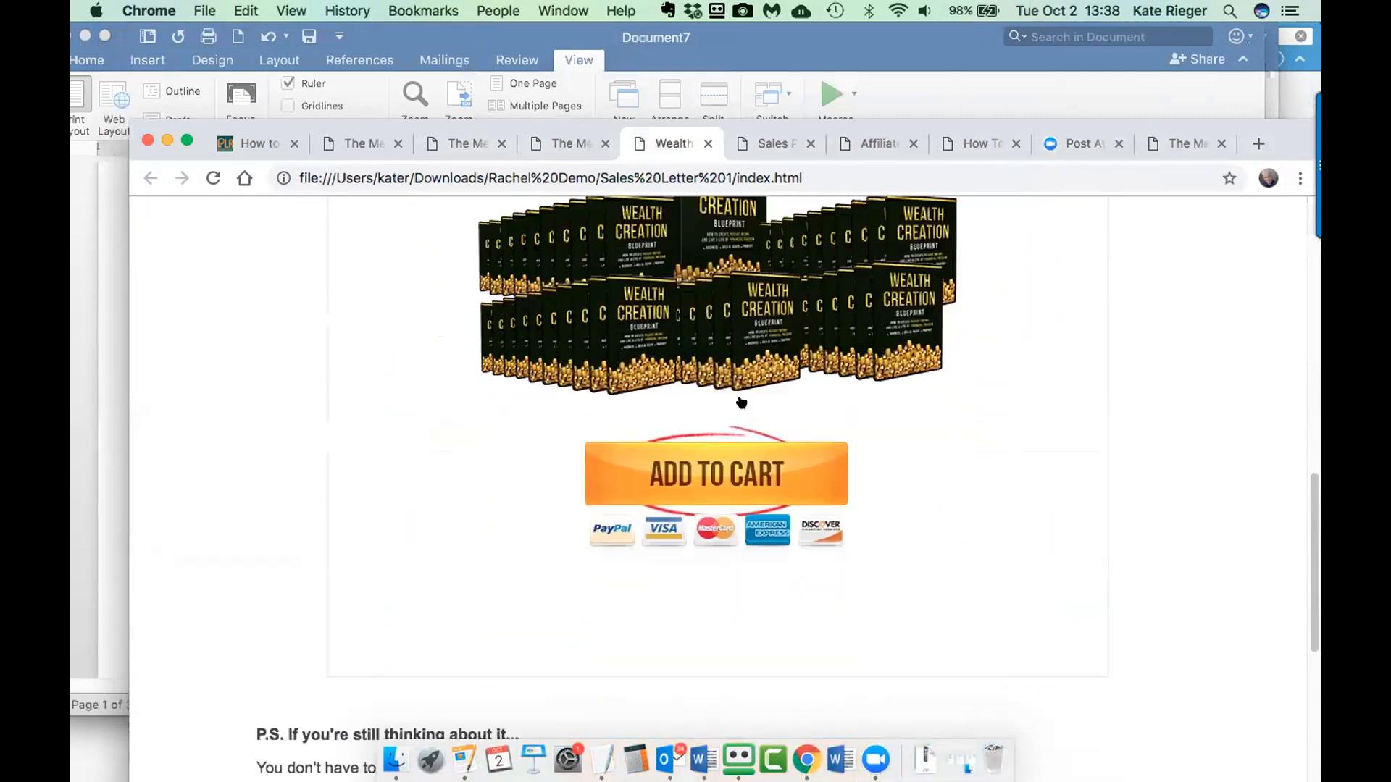
scroll(741, 403, "down", 2)
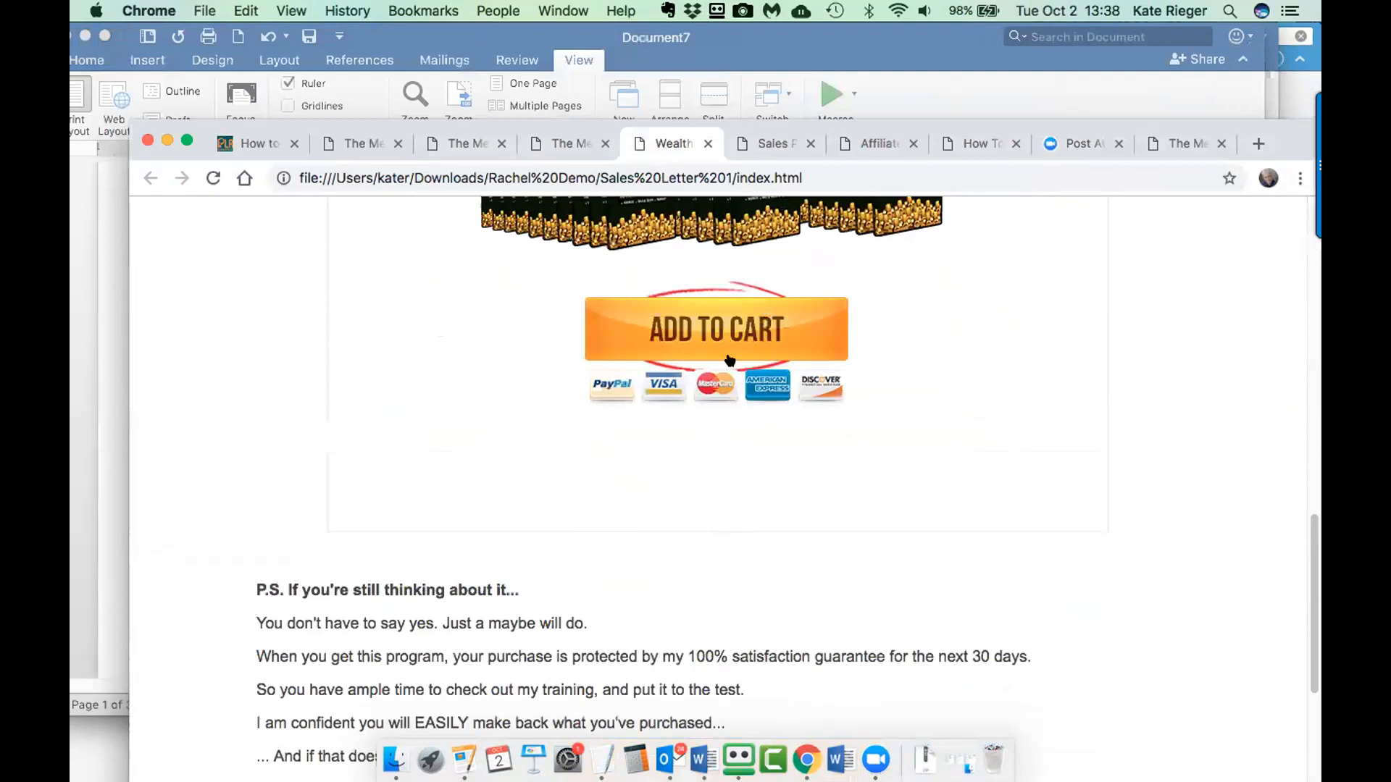
scroll(1127, 557, "down", 4)
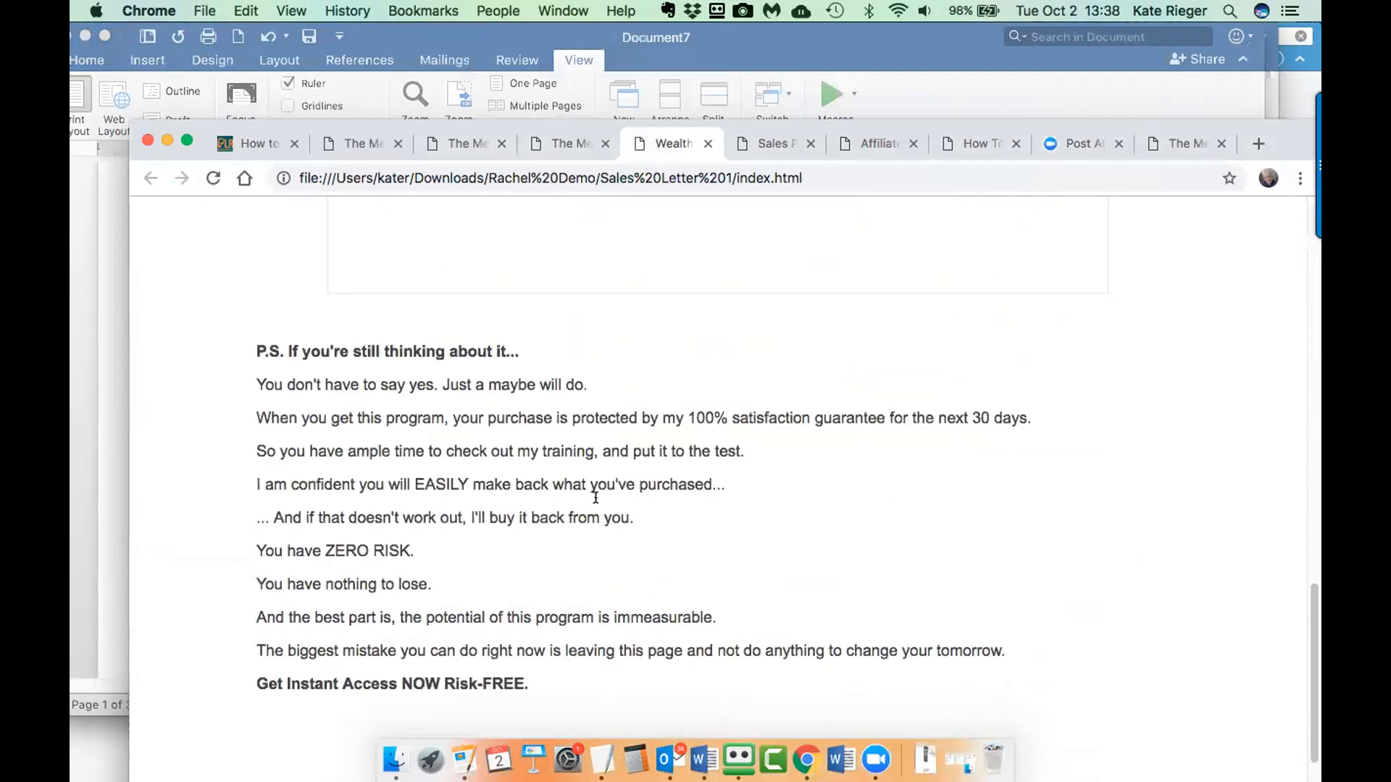
scroll(250, 355, "down", 1)
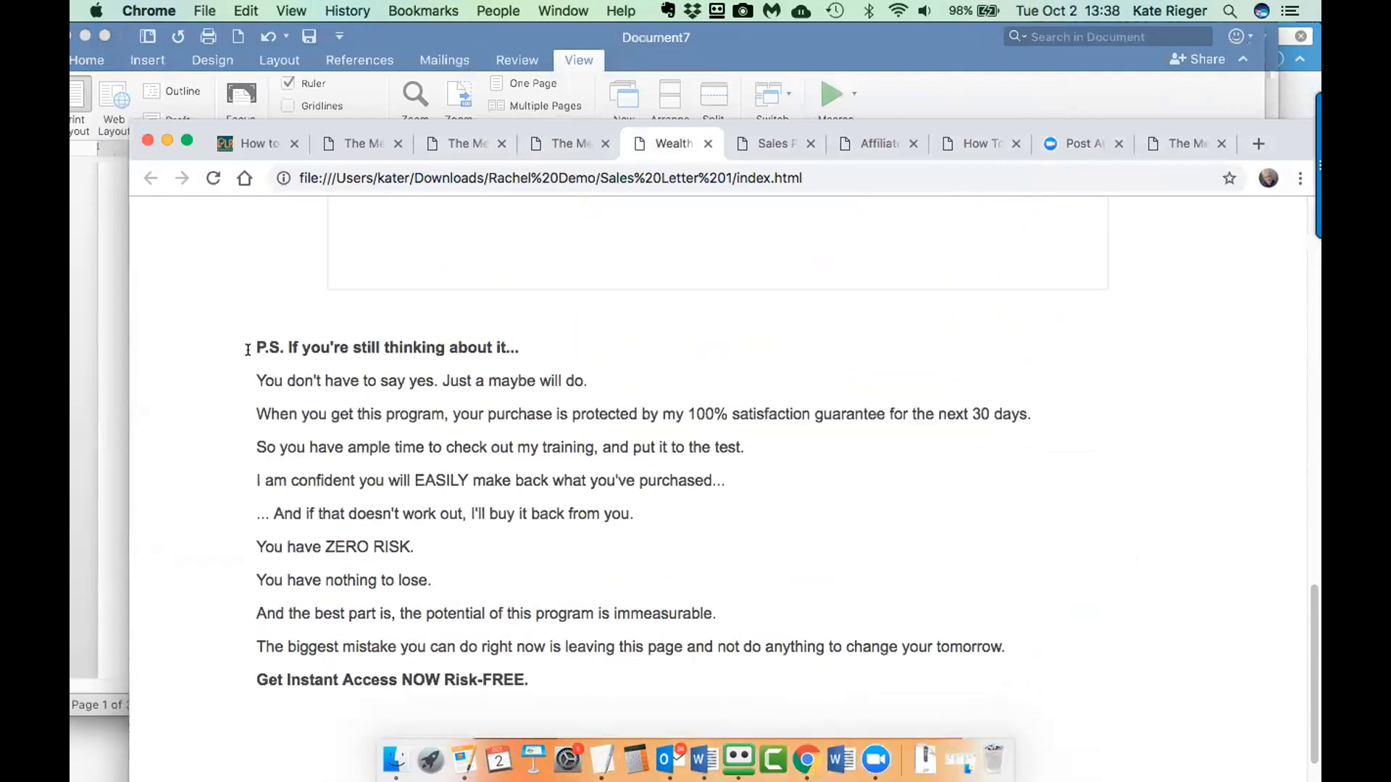
scroll(775, 478, "down", 2)
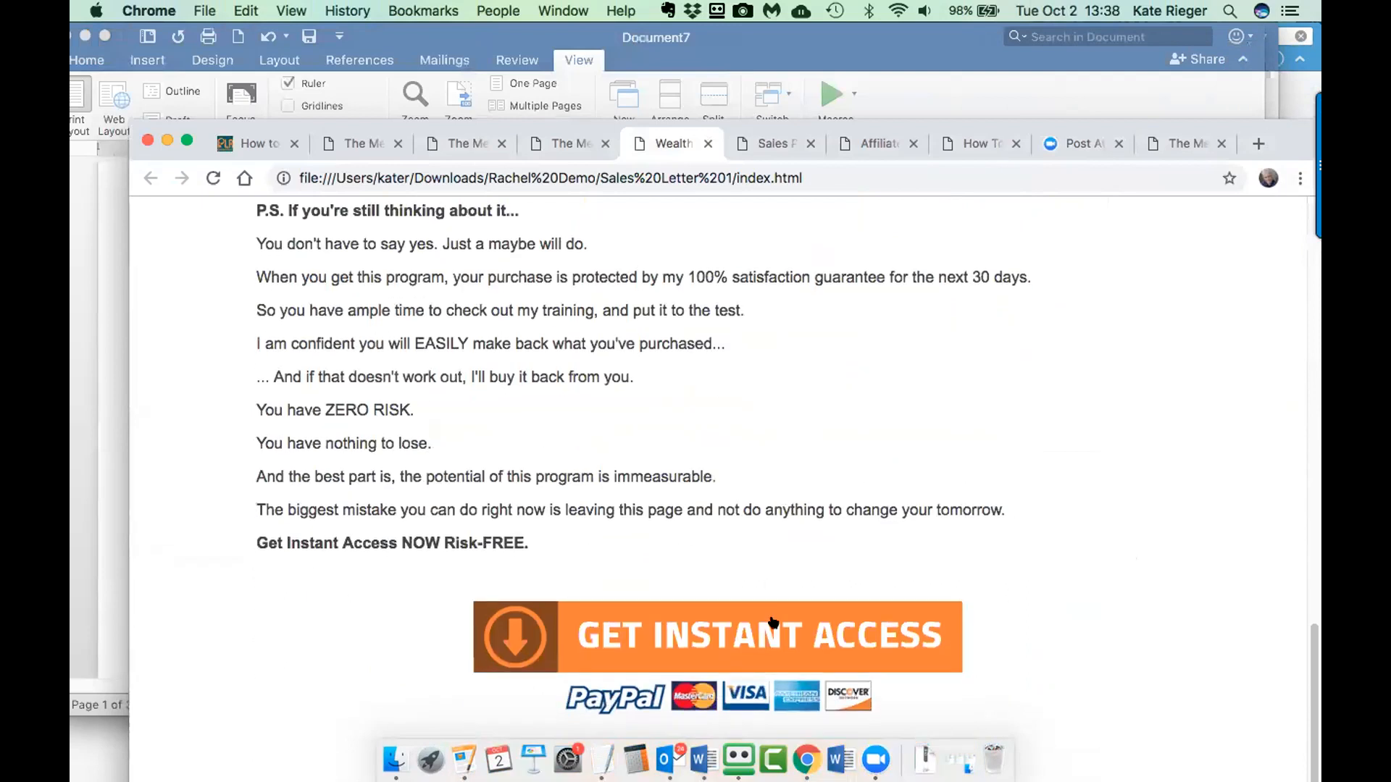
scroll(750, 569, "down", 1)
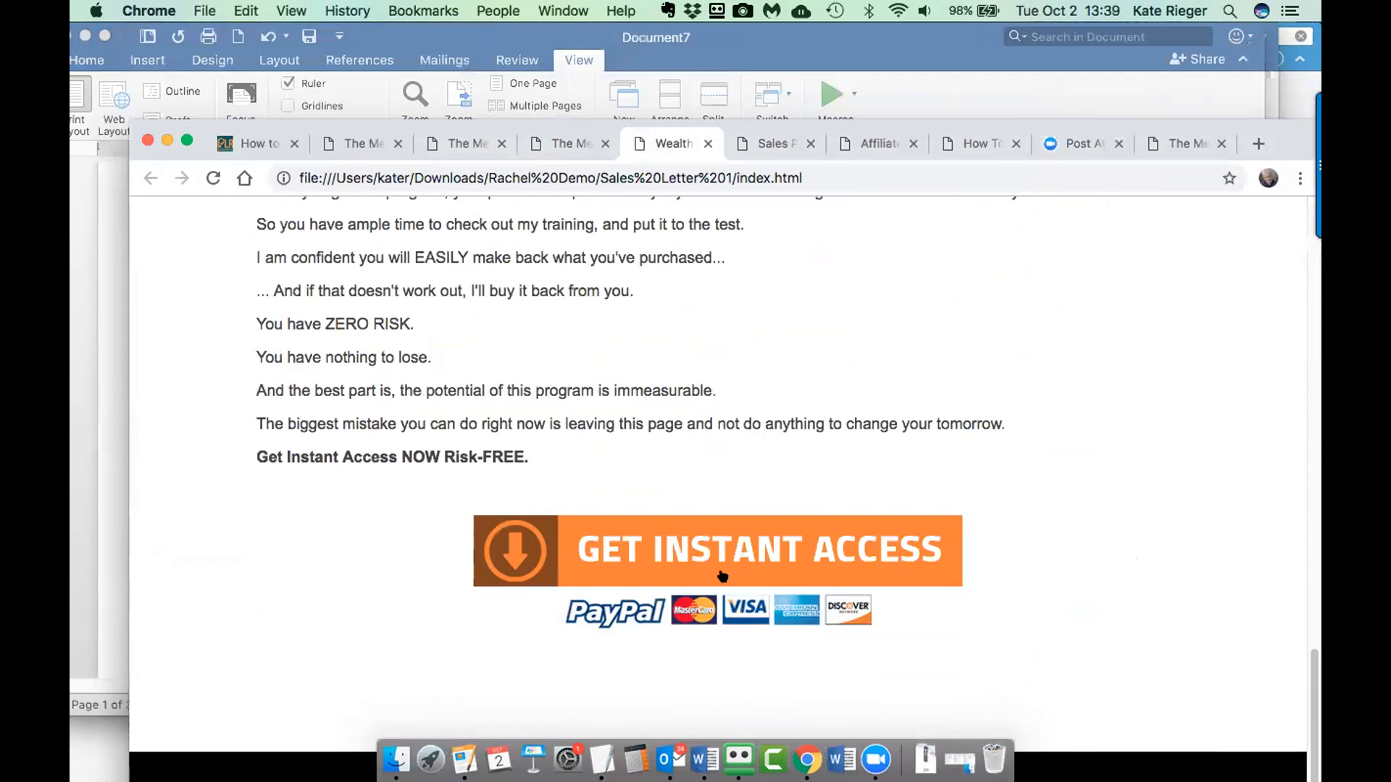
scroll(1033, 555, "up", 20)
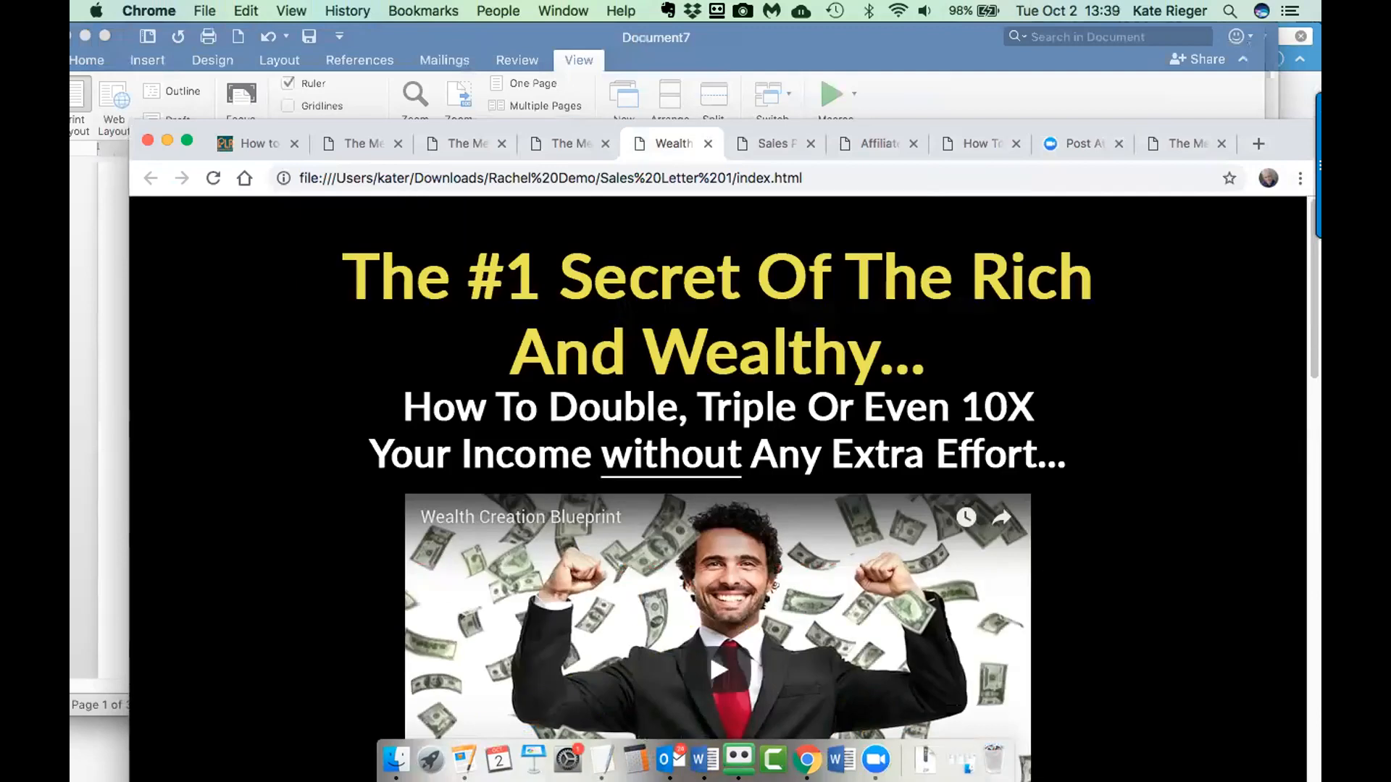
scroll(1036, 571, "down", 10)
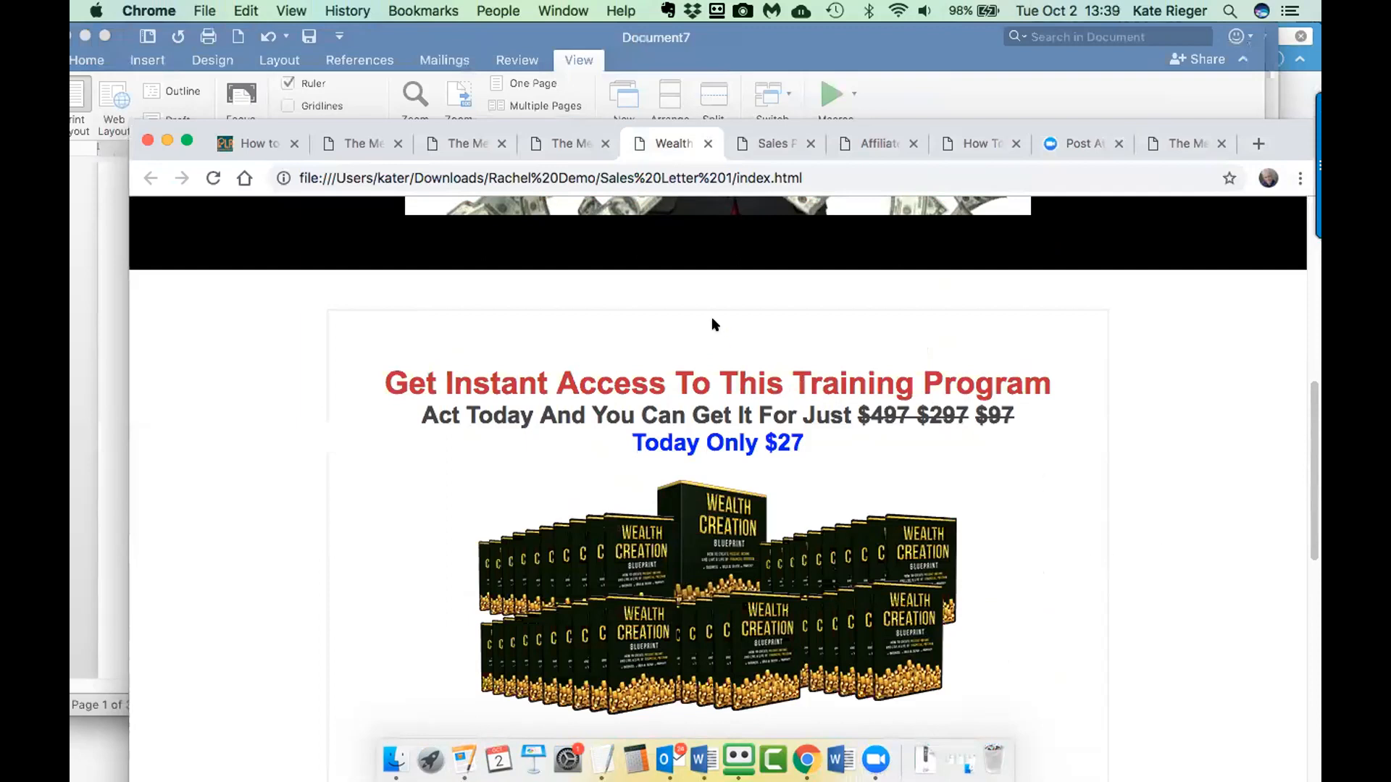
- Return to the published Mediterranean diet sales page and narrow the browser window to less than half its width
left_click(356, 145)
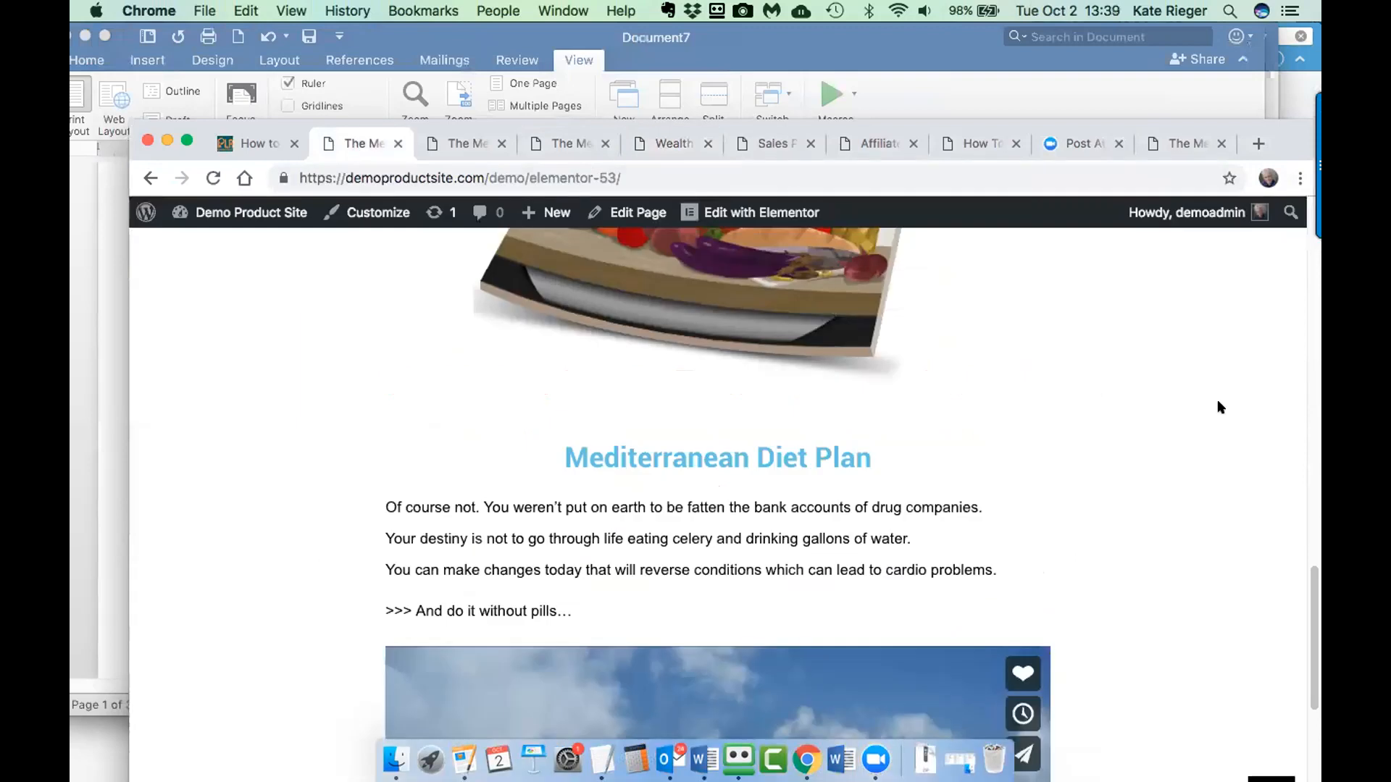
left_click(796, 167)
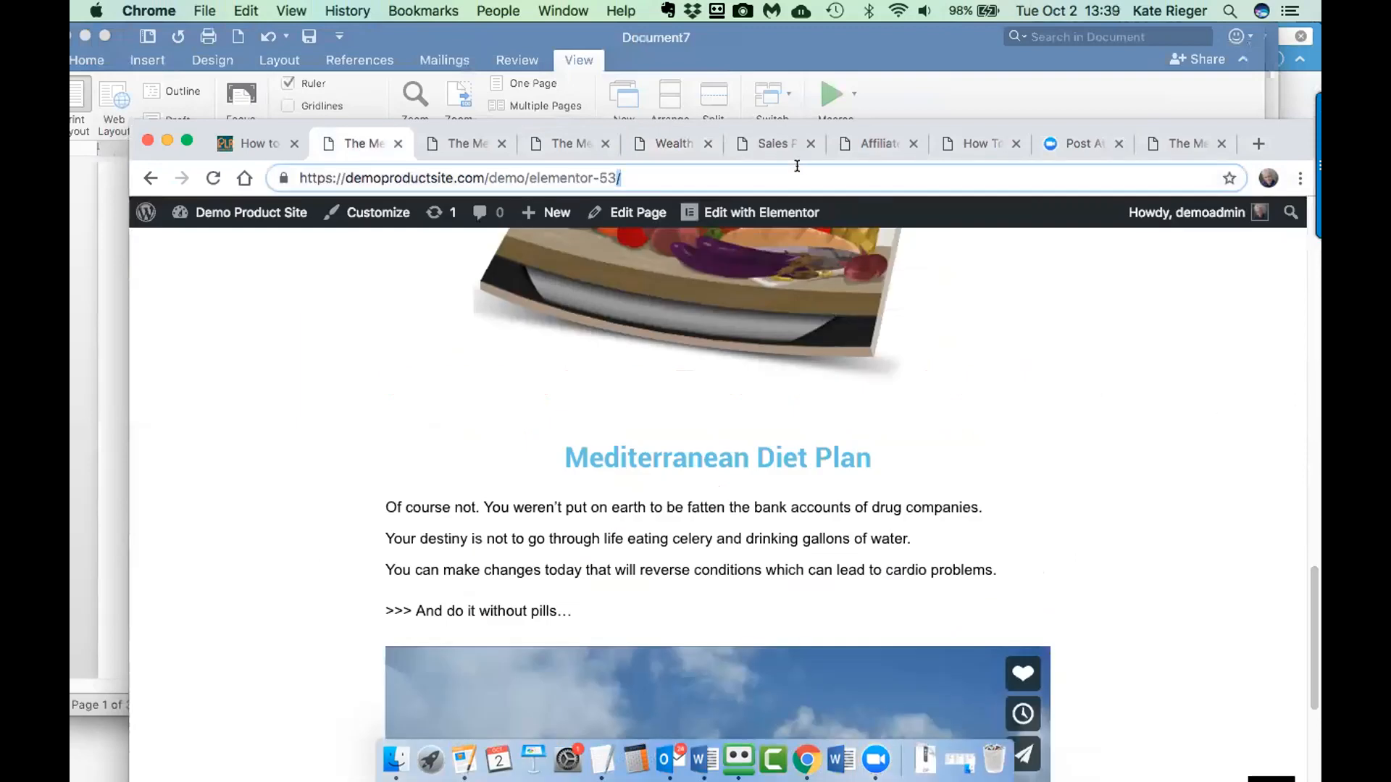
left_click_drag(246, 121, 237, 4)
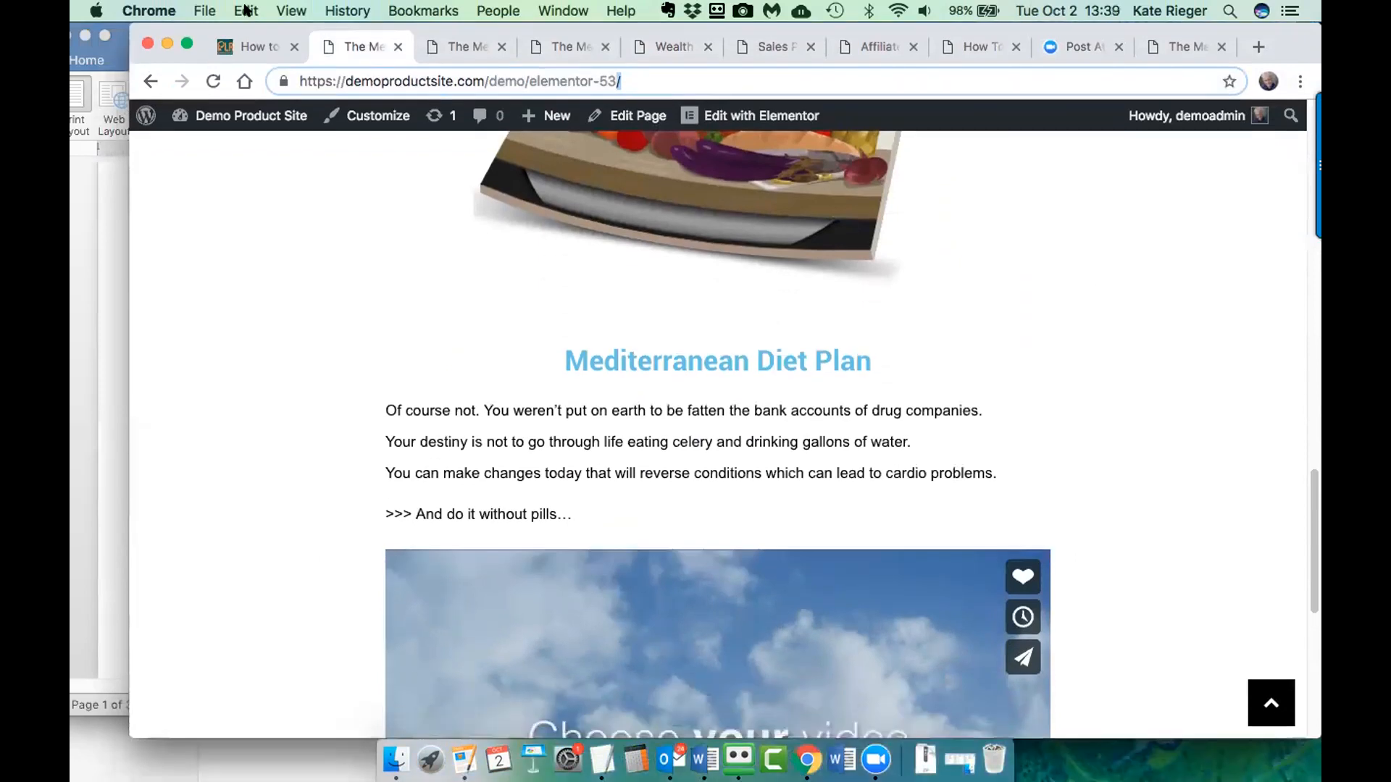
left_click(1312, 410)
left_click_drag(247, 25, 207, 24)
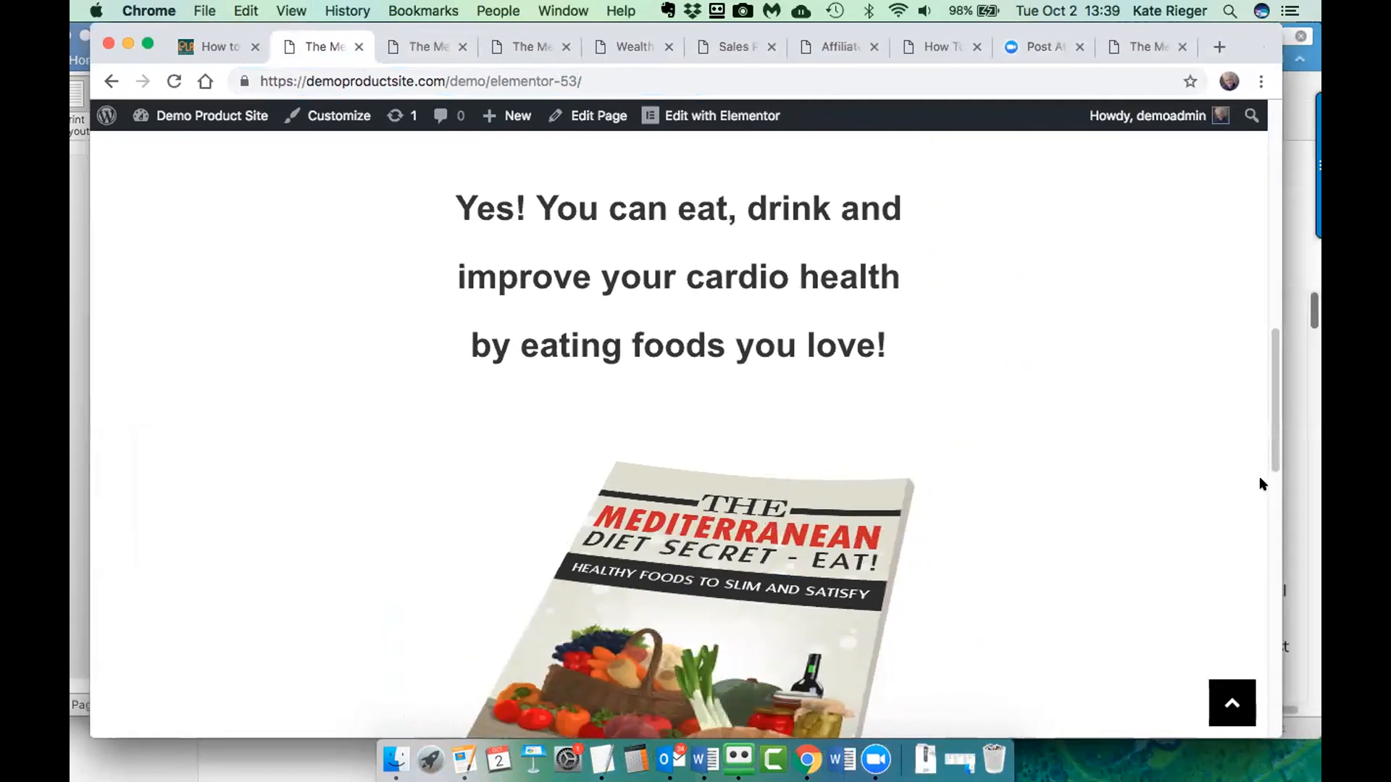
left_click_drag(1280, 491, 616, 478)
- Examine how the published page's text, headings, images, video and Buy Now button are laid out in the narrow window
scroll(564, 450, "up", 9)
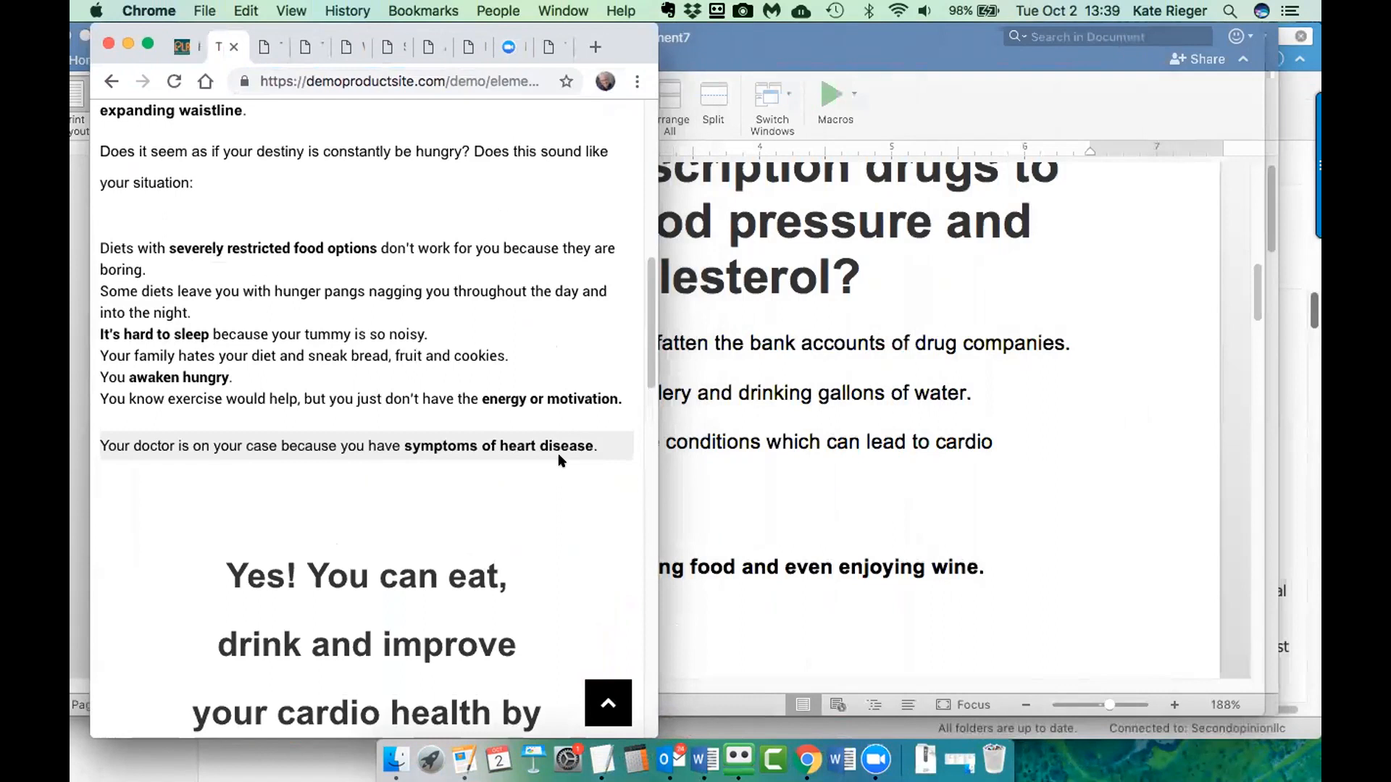
scroll(643, 495, "down", 7)
scroll(642, 491, "down", 10)
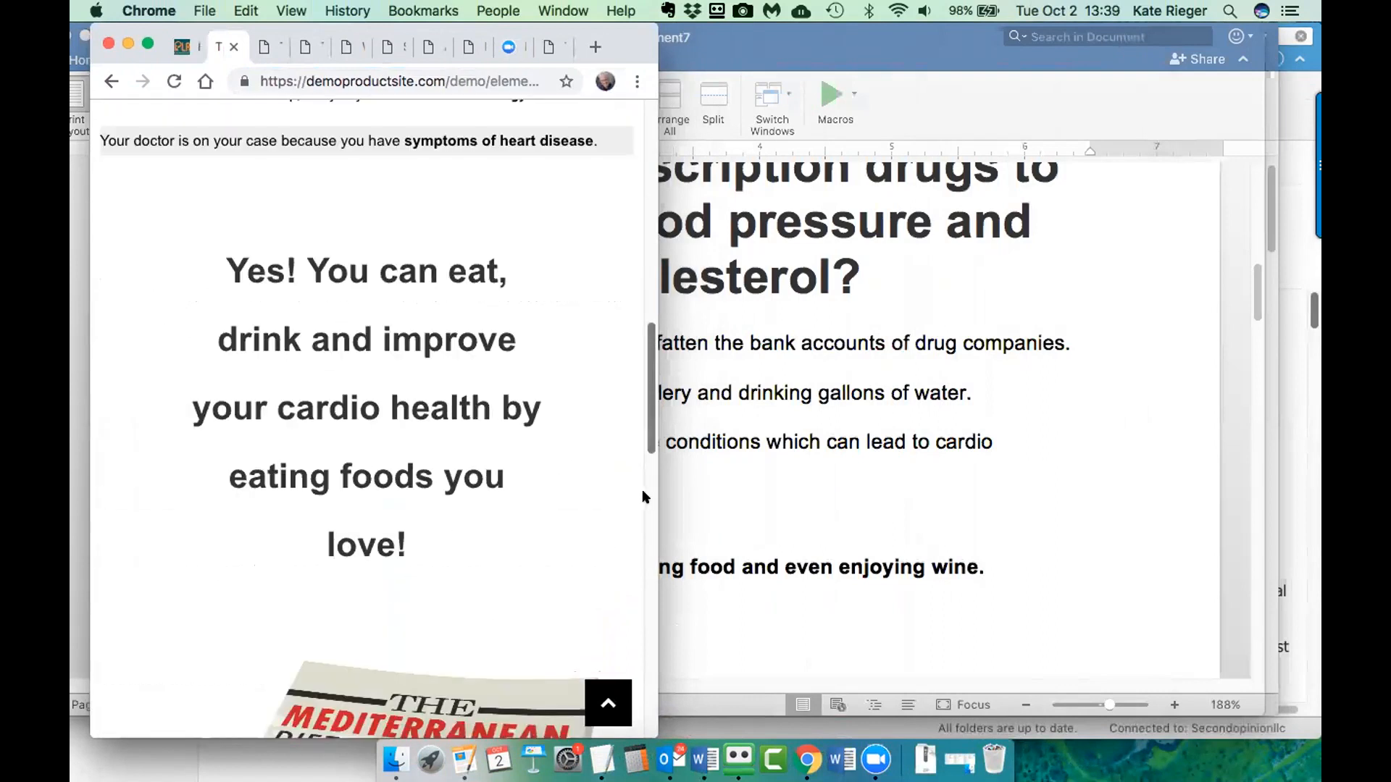
scroll(643, 626, "down", 10)
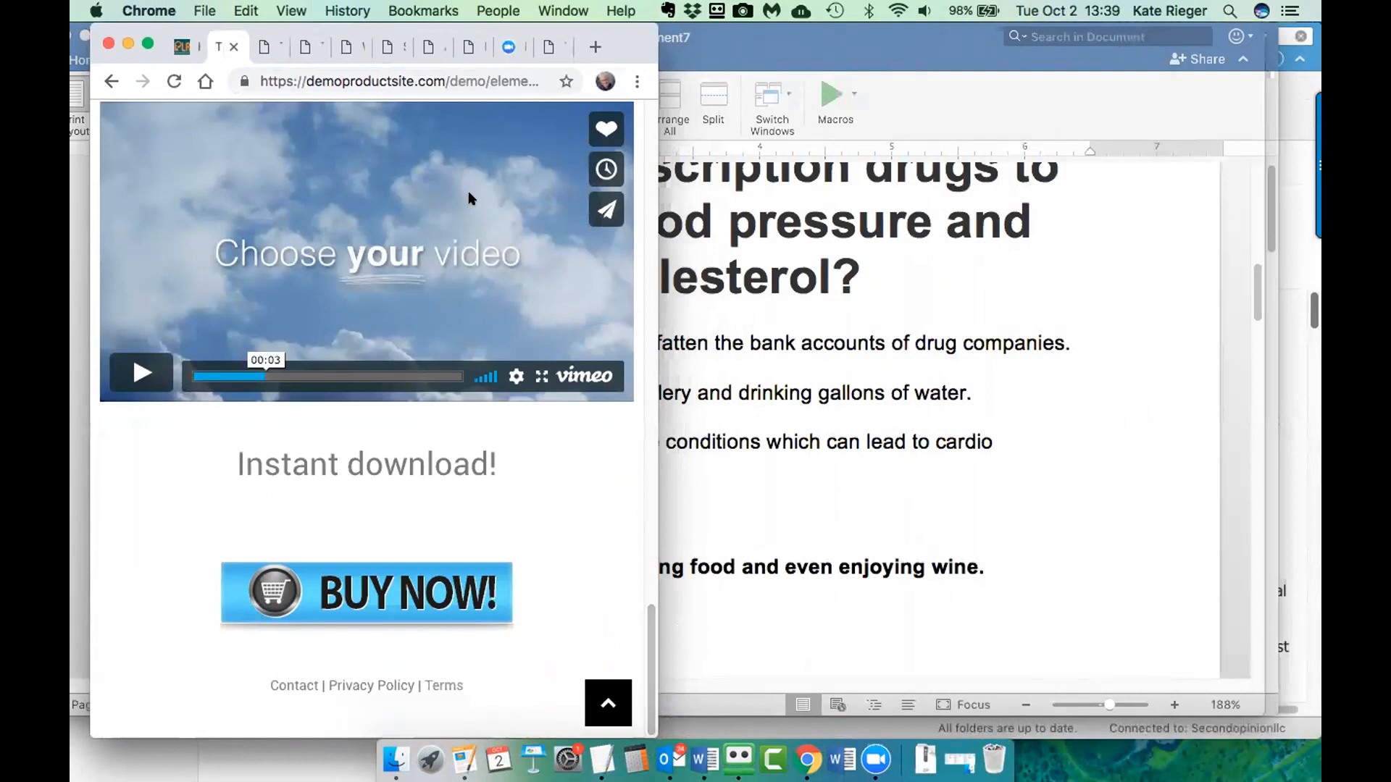
left_click_drag(281, 28, 553, 27)
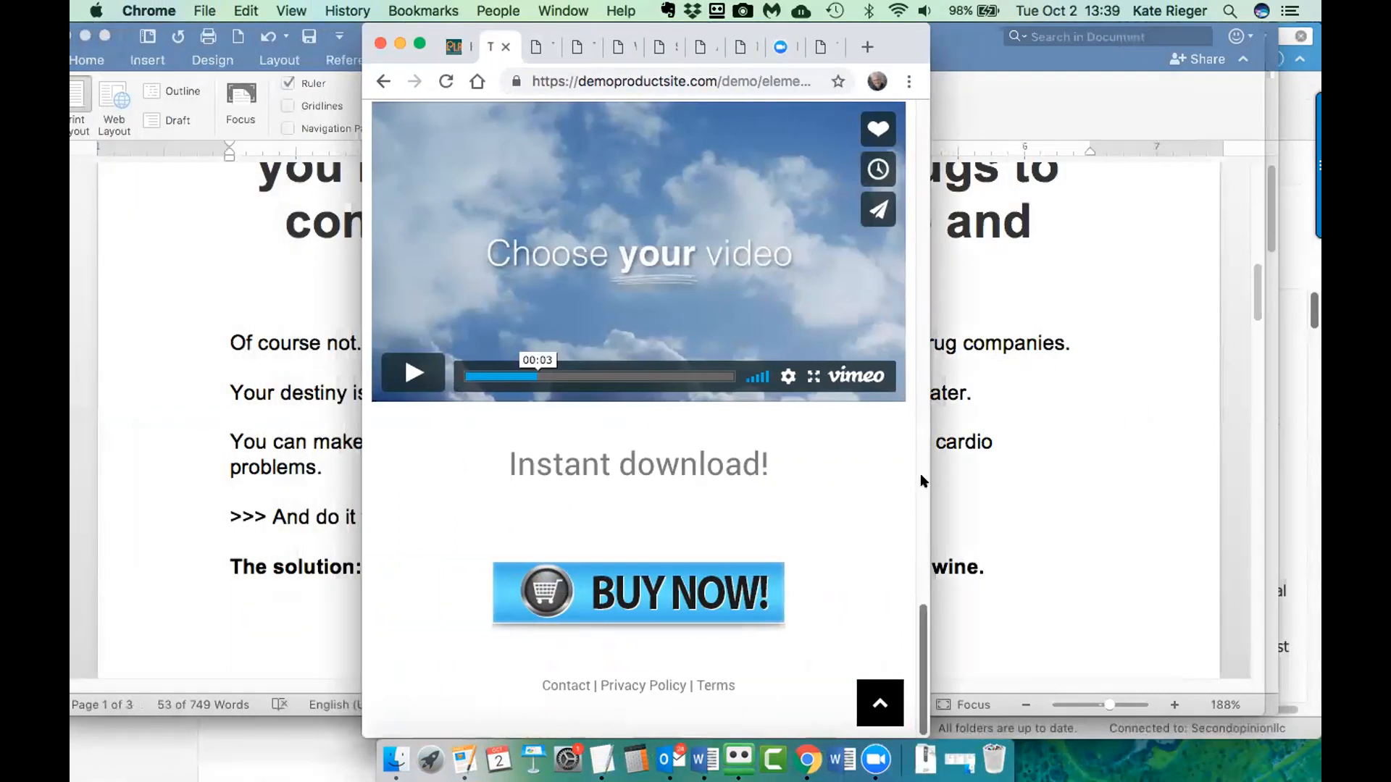
scroll(875, 474, "up", 10)
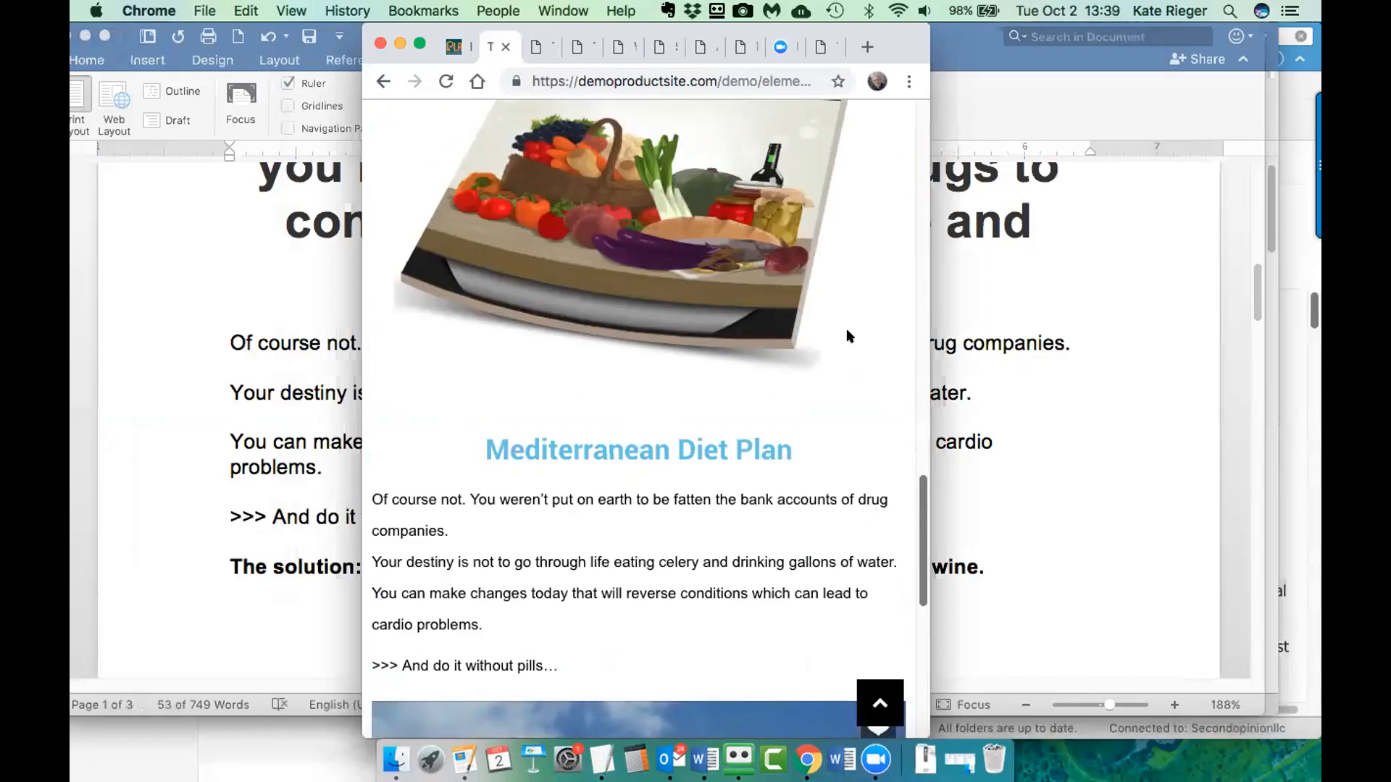
scroll(908, 489, "up", 15)
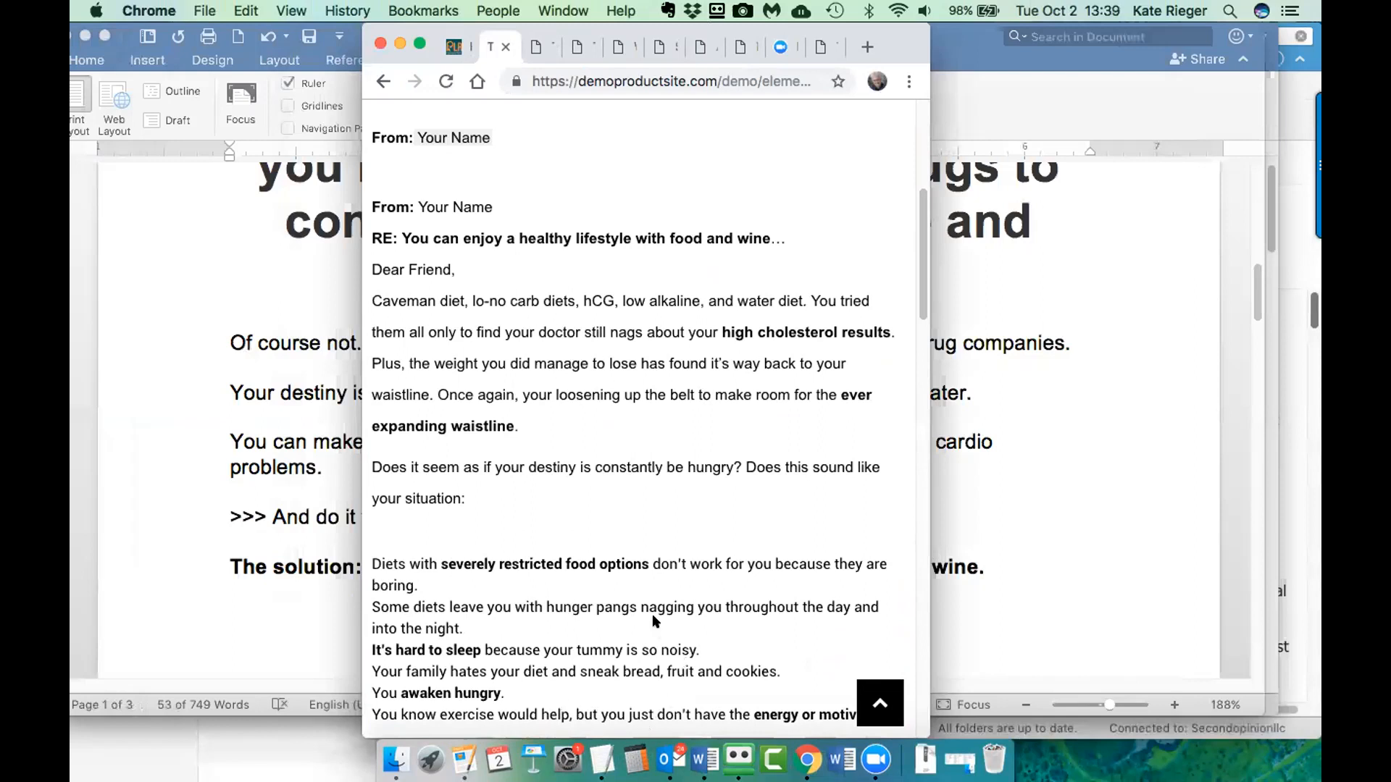
scroll(1044, 482, "up", 10)
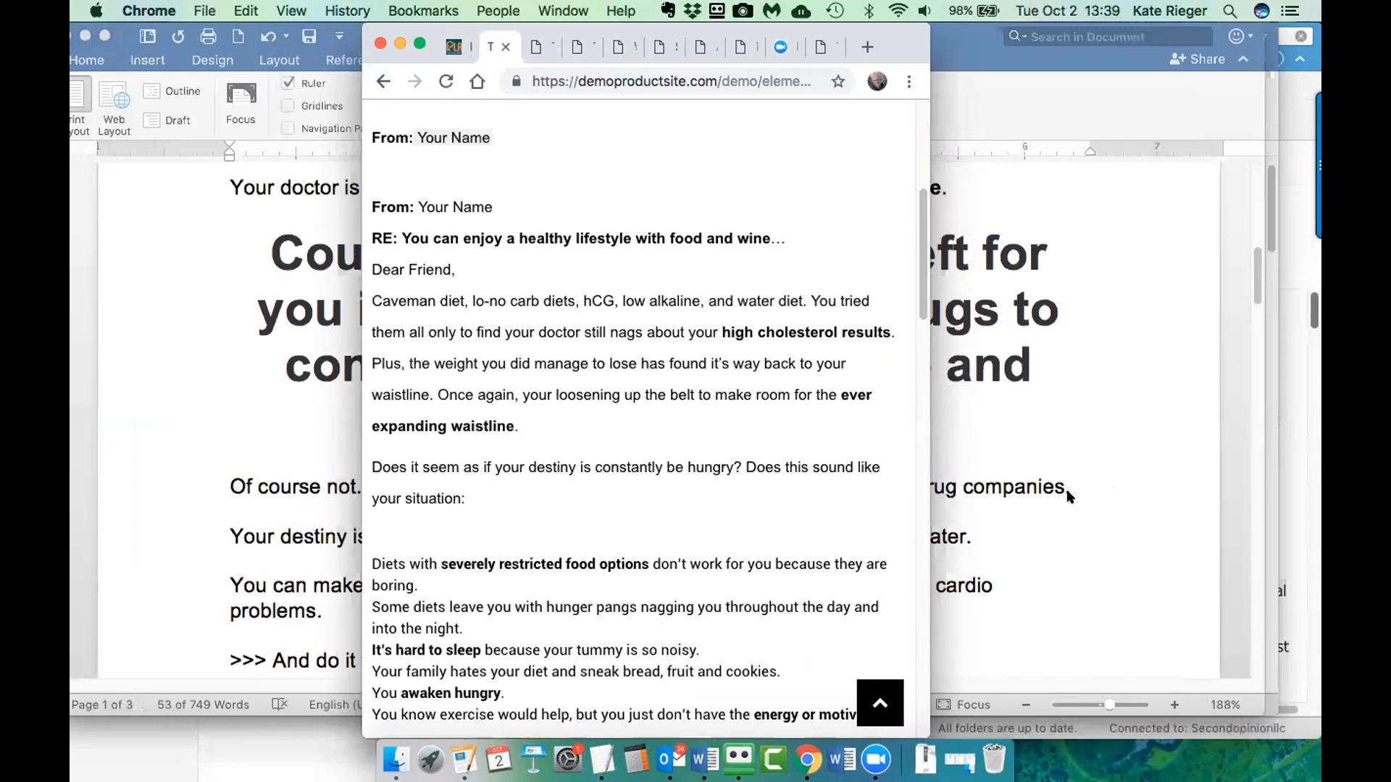
scroll(1068, 534, "up", 3)
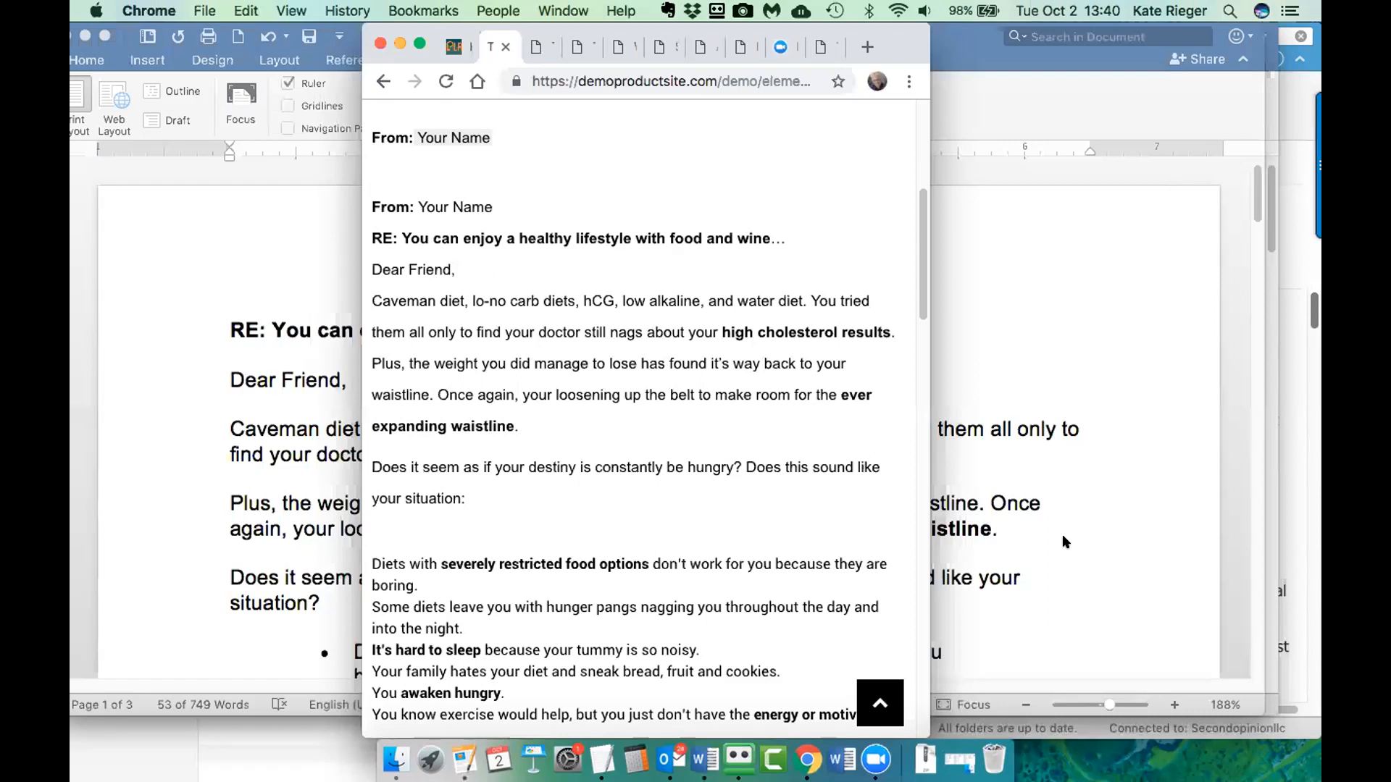
- Widen the browser window on both sides to show the sales page in its full-width layout
left_click(923, 435)
left_click_drag(929, 452, 1269, 463)
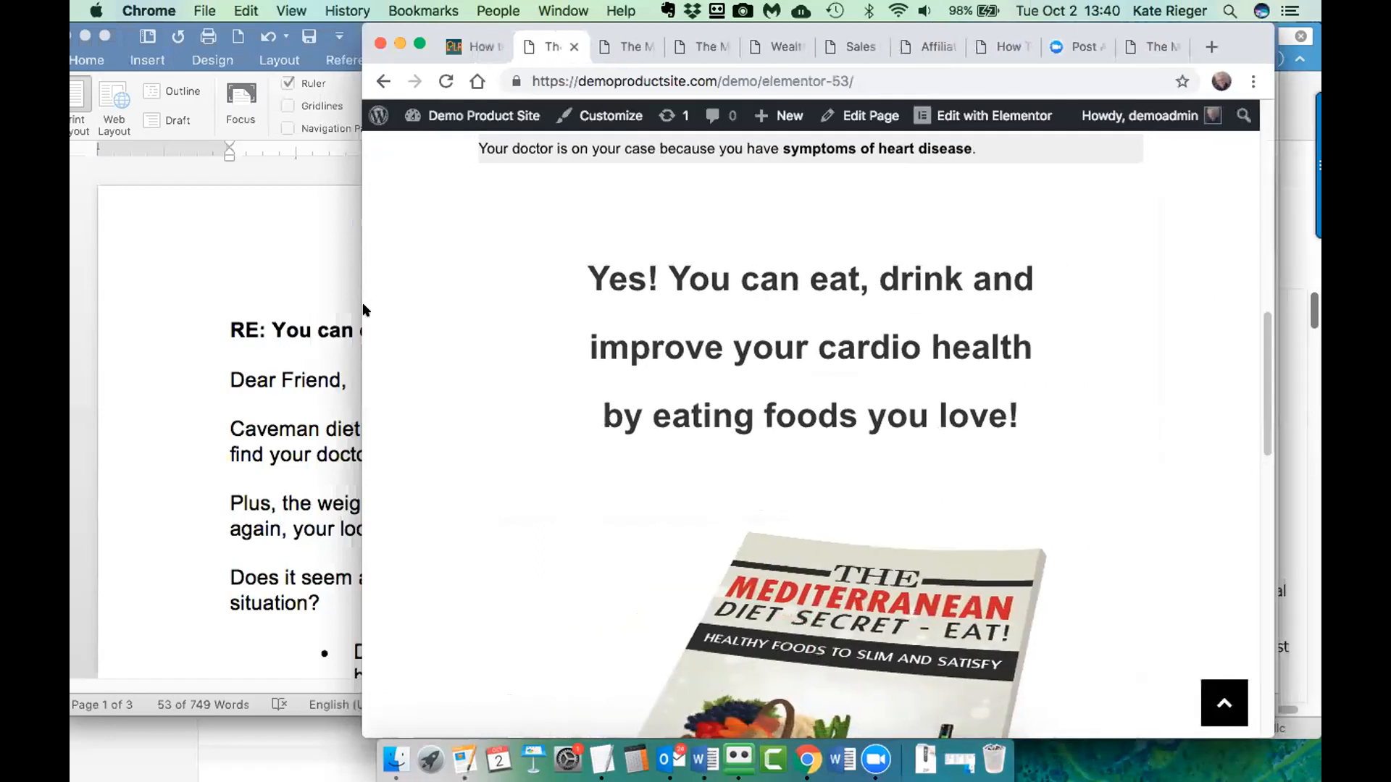
left_click_drag(362, 296, 108, 259)
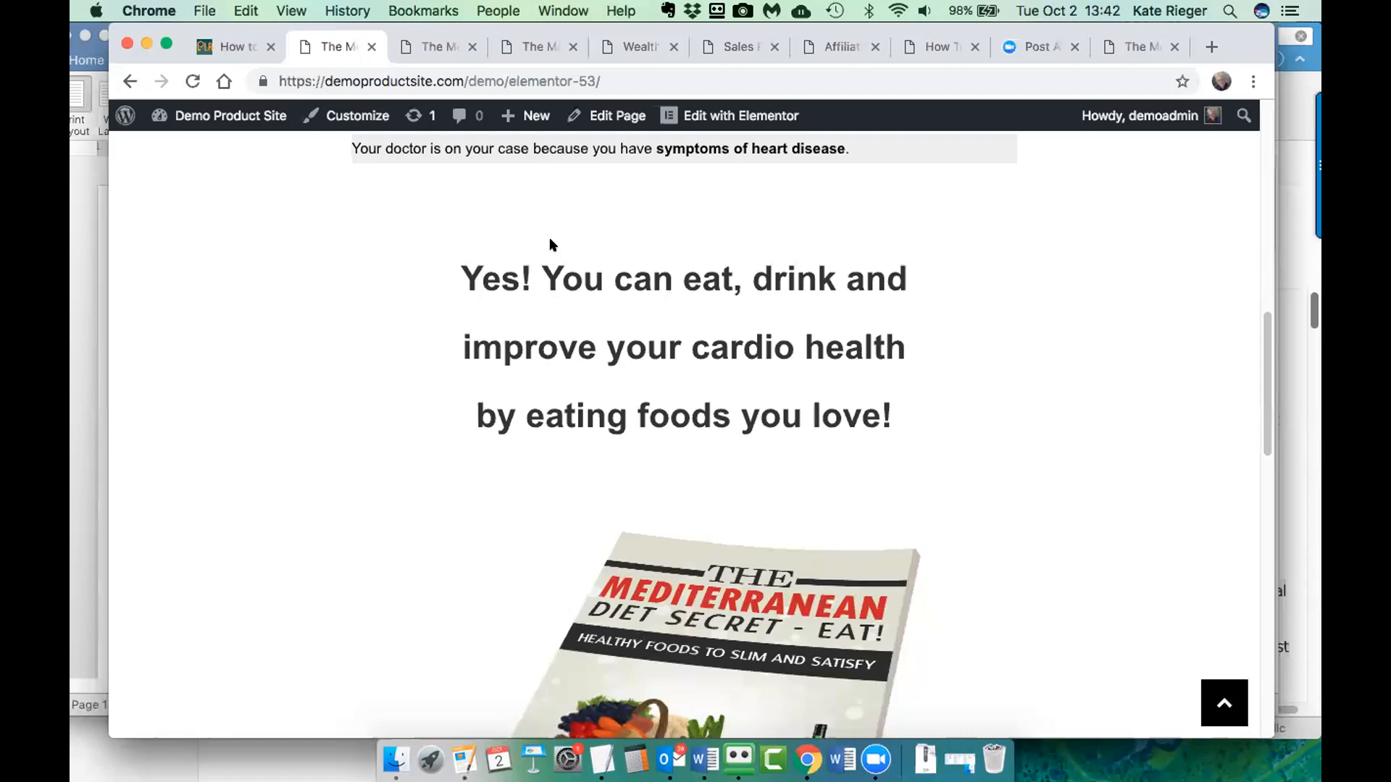
- View the original HTML sales letter and the howtorewriteplrfast.com sales page, and return to the published sales page
left_click(1130, 45)
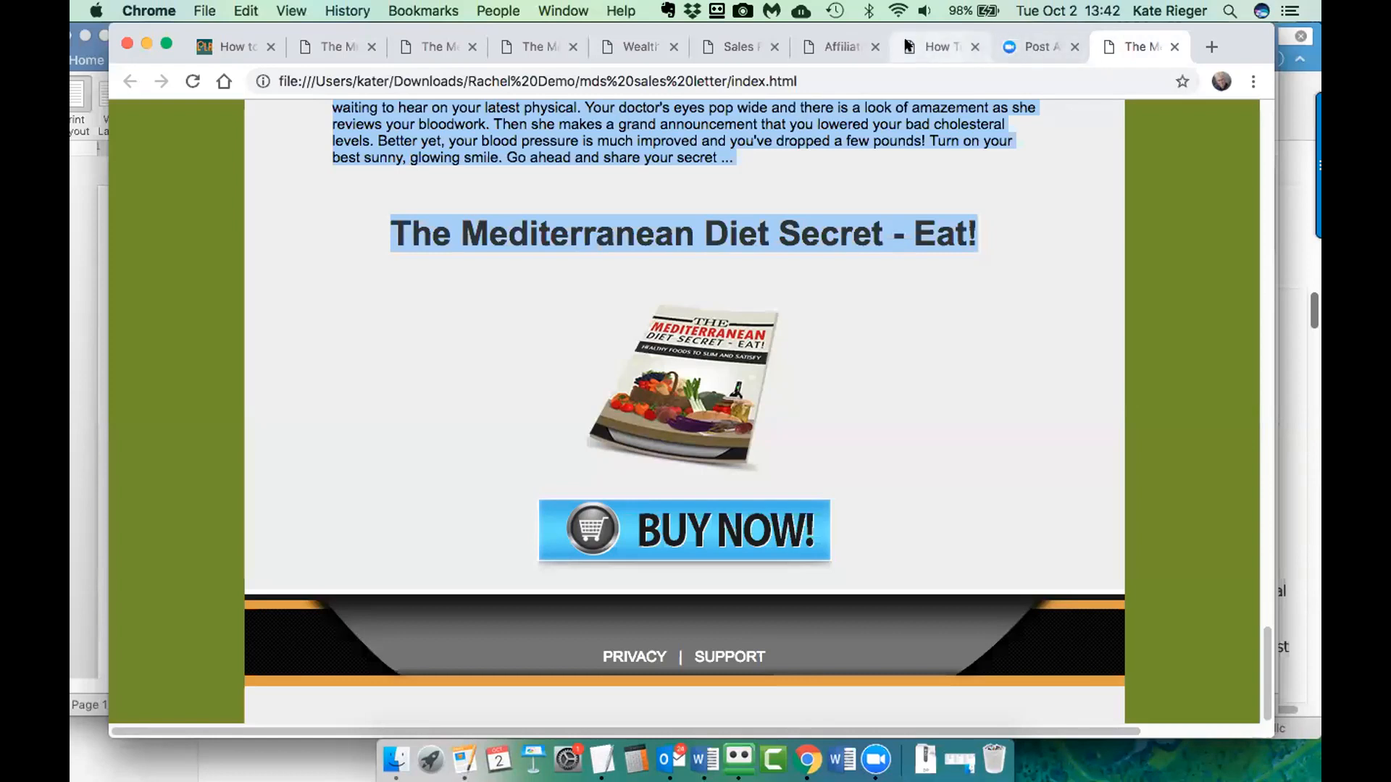
left_click(946, 52)
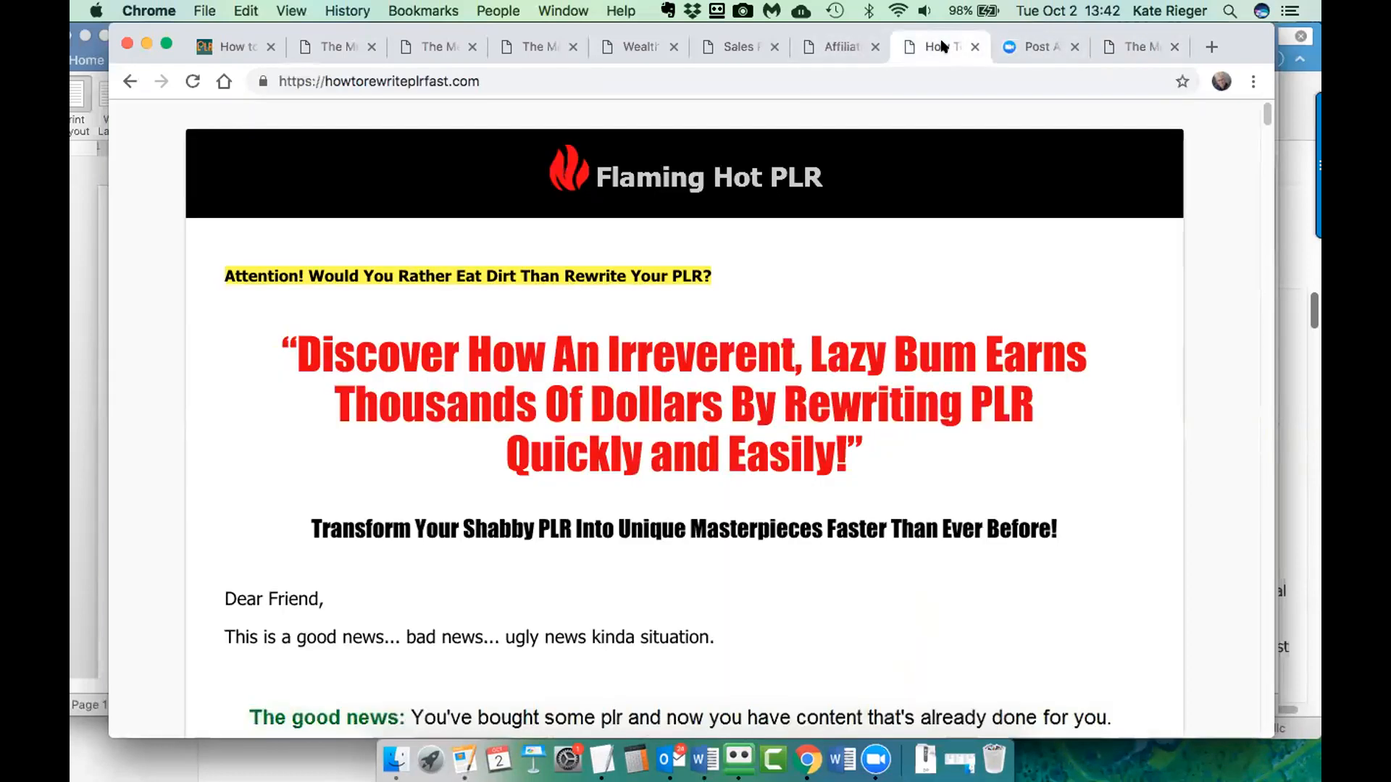
scroll(1063, 320, "down", 3)
scroll(1065, 323, "up", 3)
left_click(503, 78)
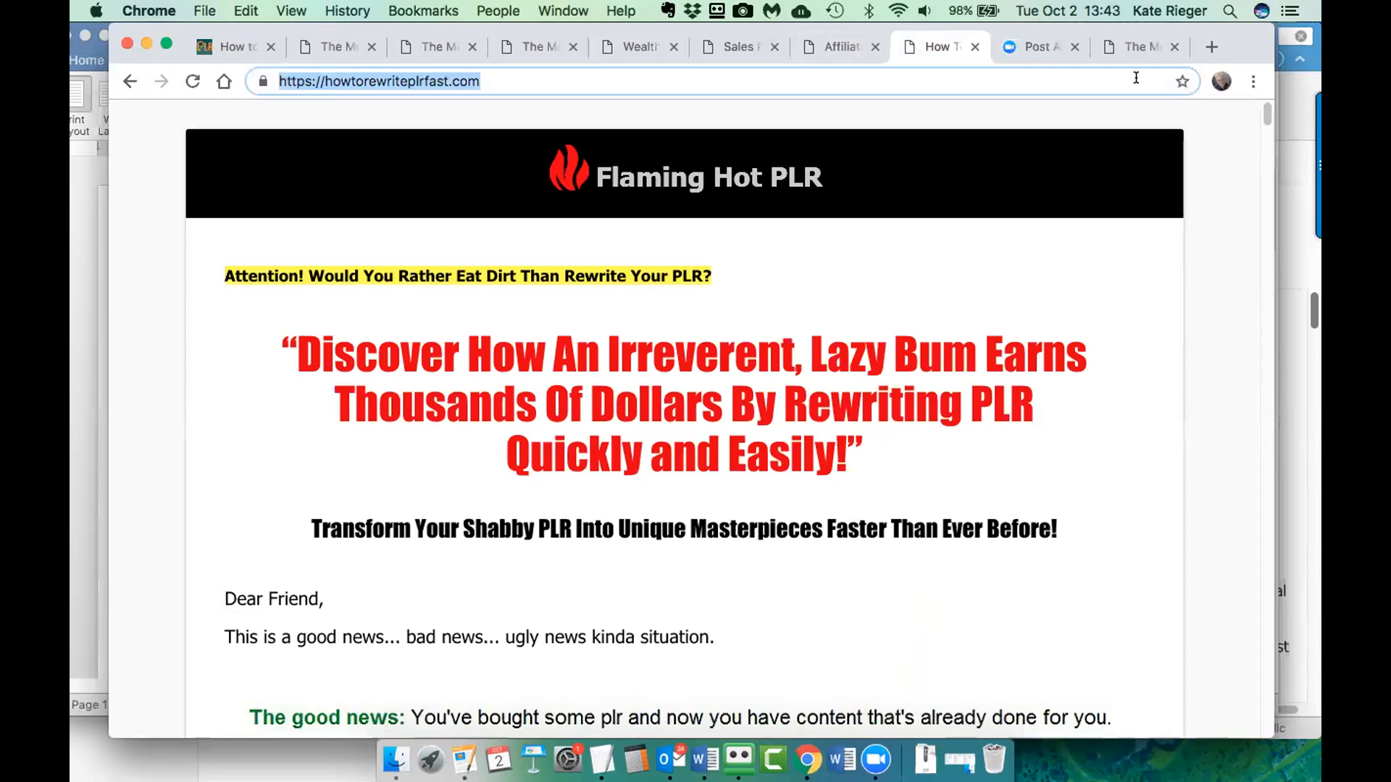
left_click(313, 44)
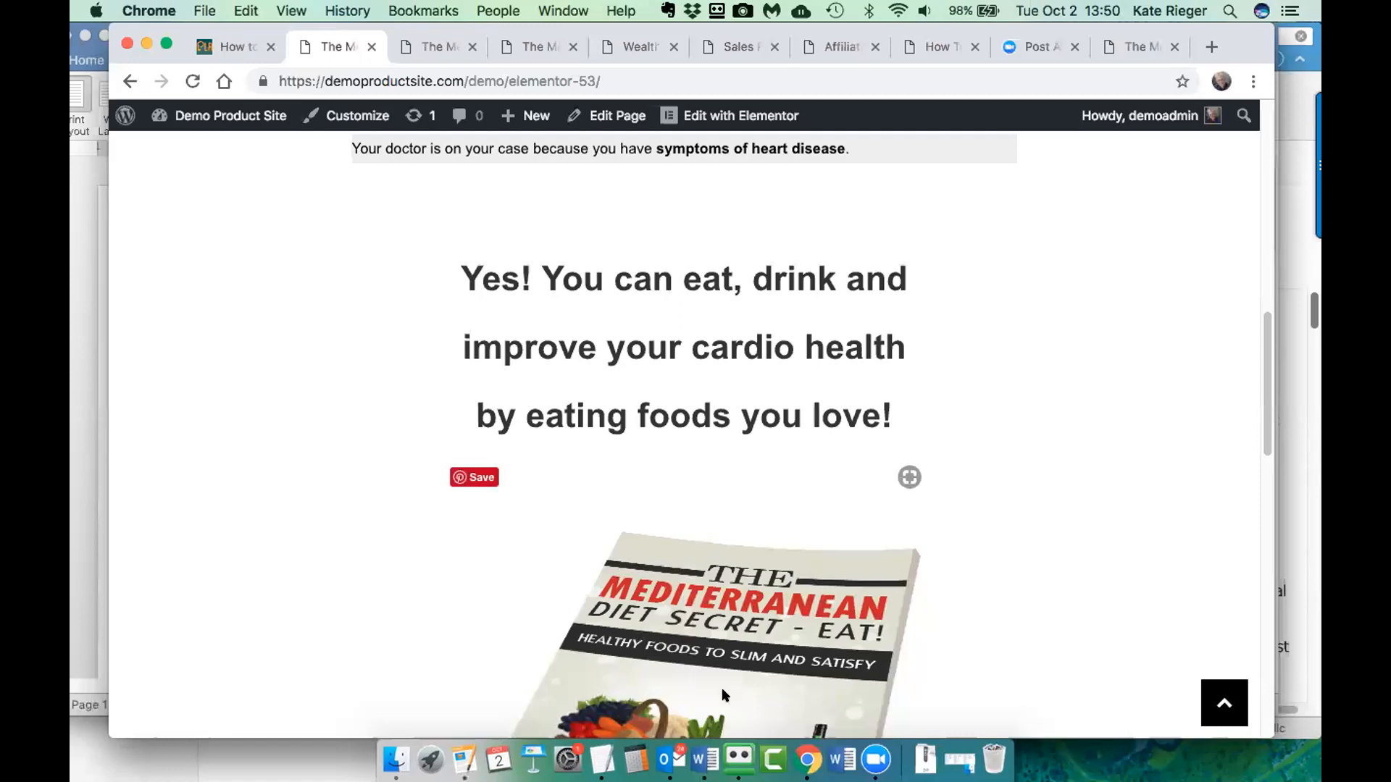
left_click(704, 758)
key("super+Tab")
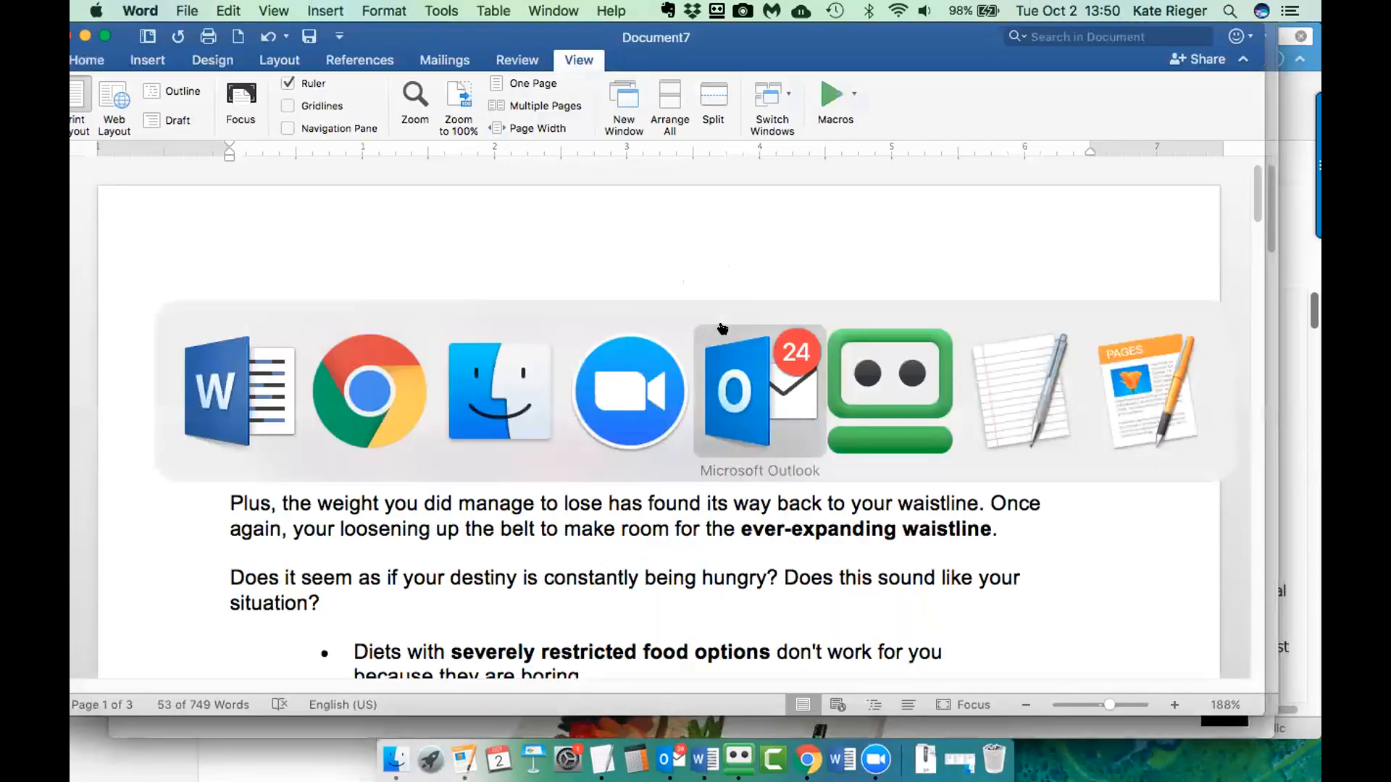
left_click(356, 364)
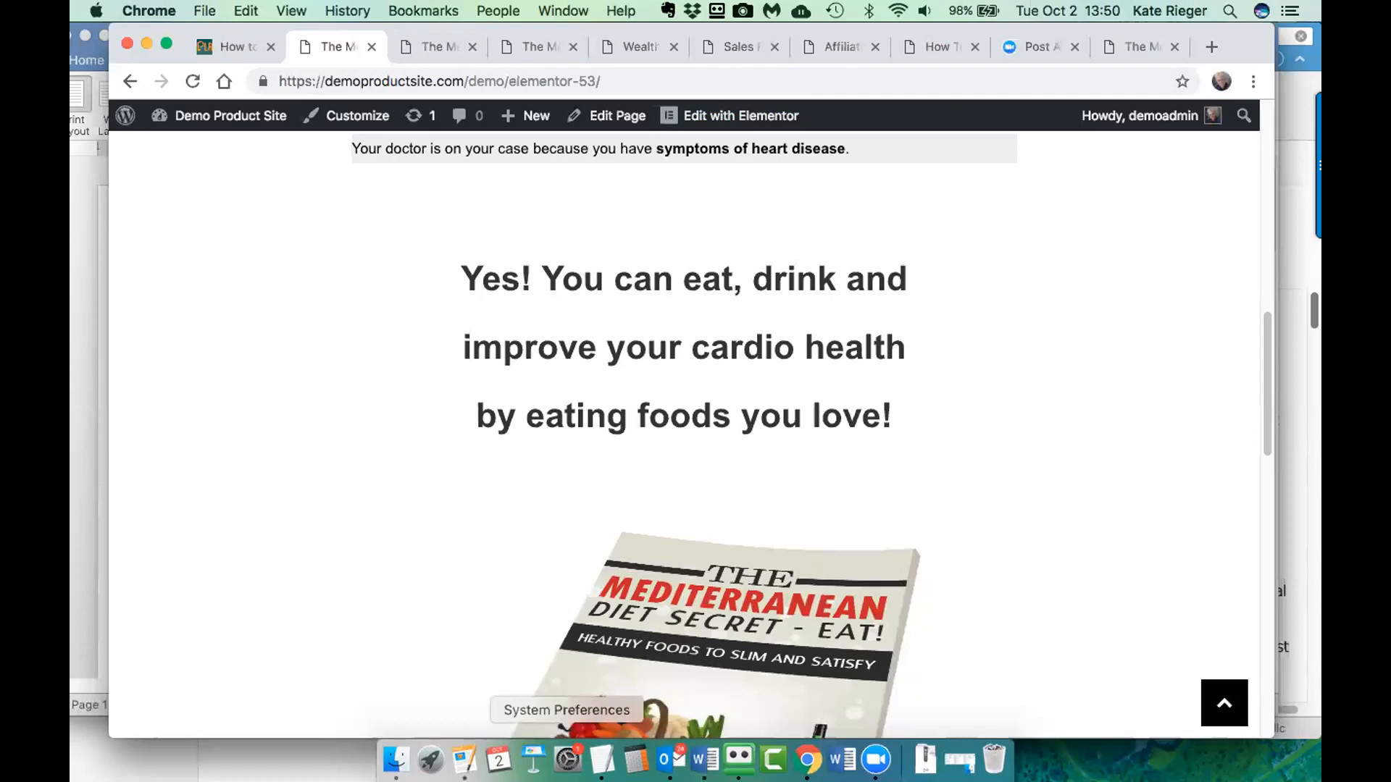
right_click(533, 758)
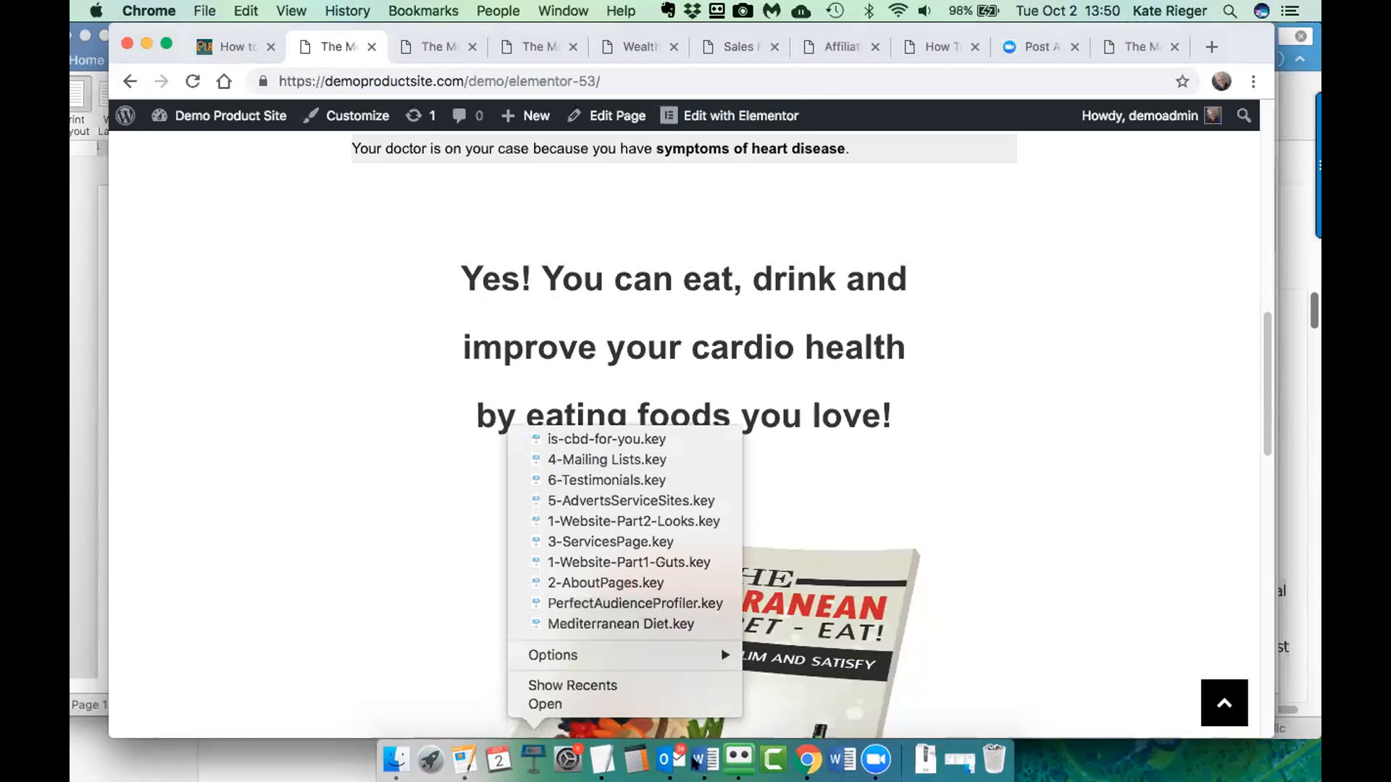
- Switch to Word, skim the sales letter copy in Document7 and bring the presentation notes document to the front
right_click(696, 759)
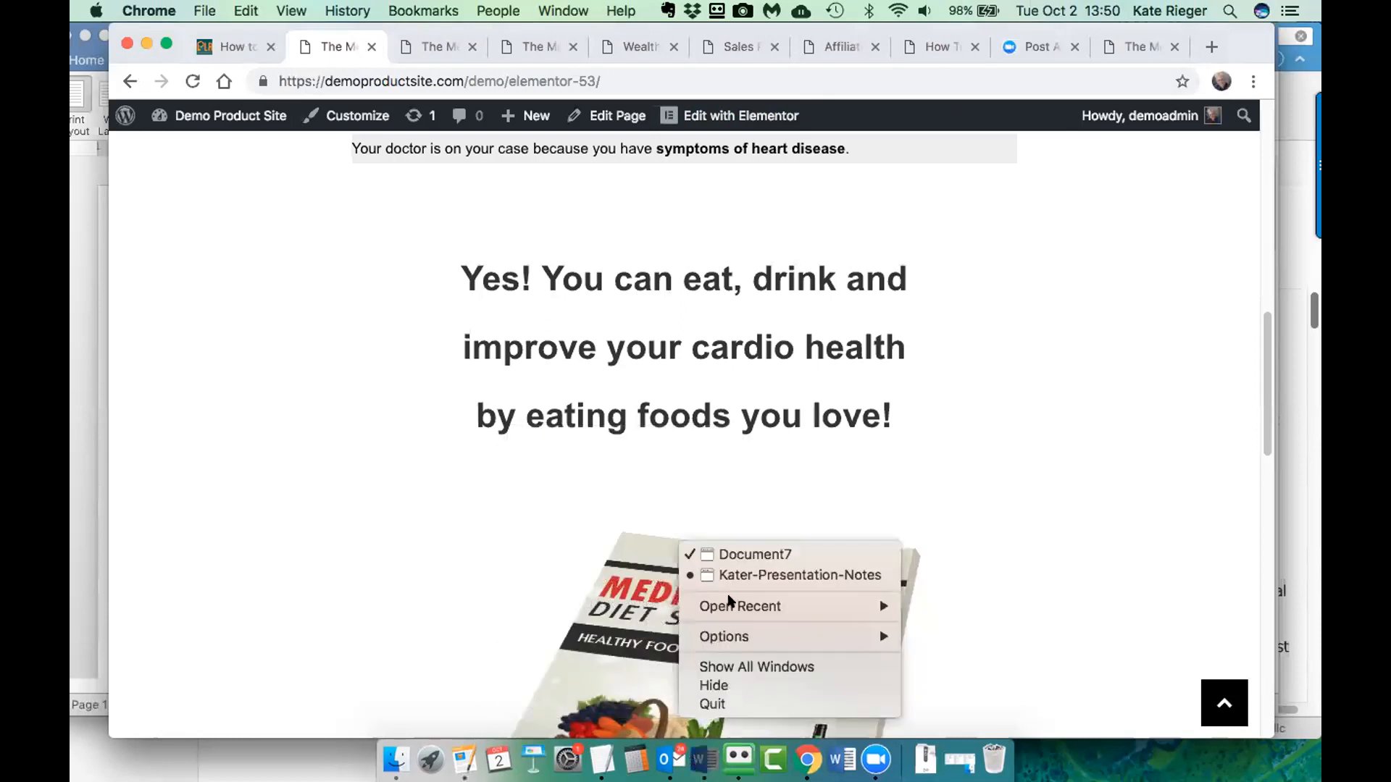
left_click(724, 554)
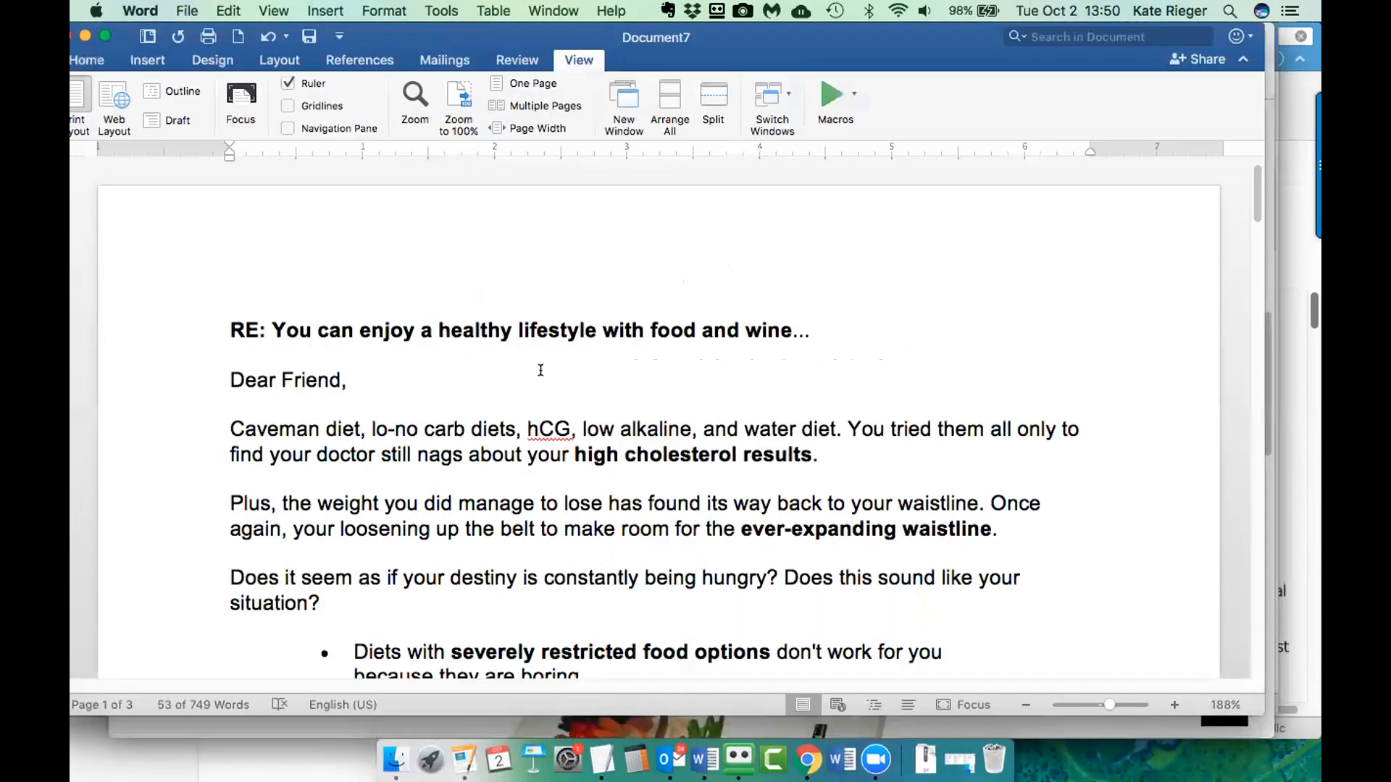
scroll(568, 320, "down", 5)
scroll(596, 265, "down", 10)
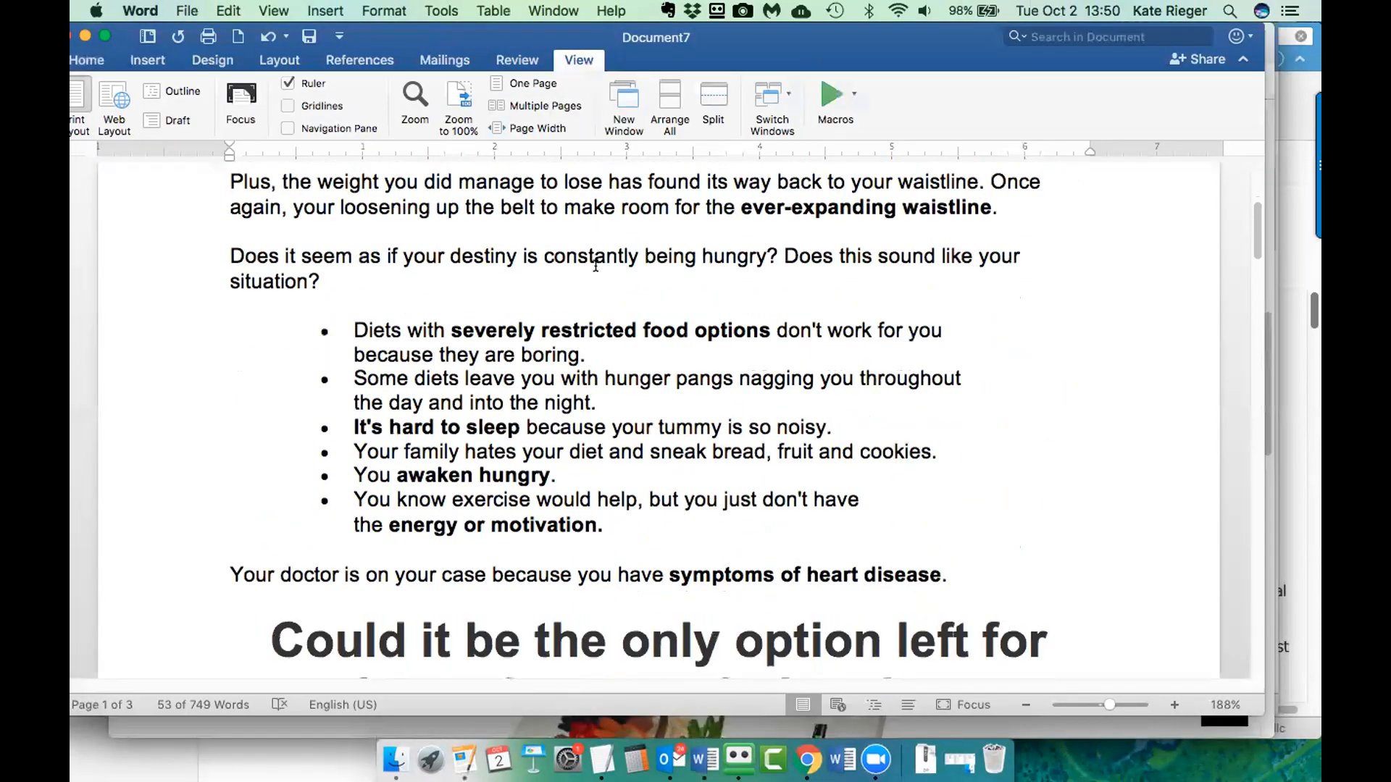
left_click(533, 10)
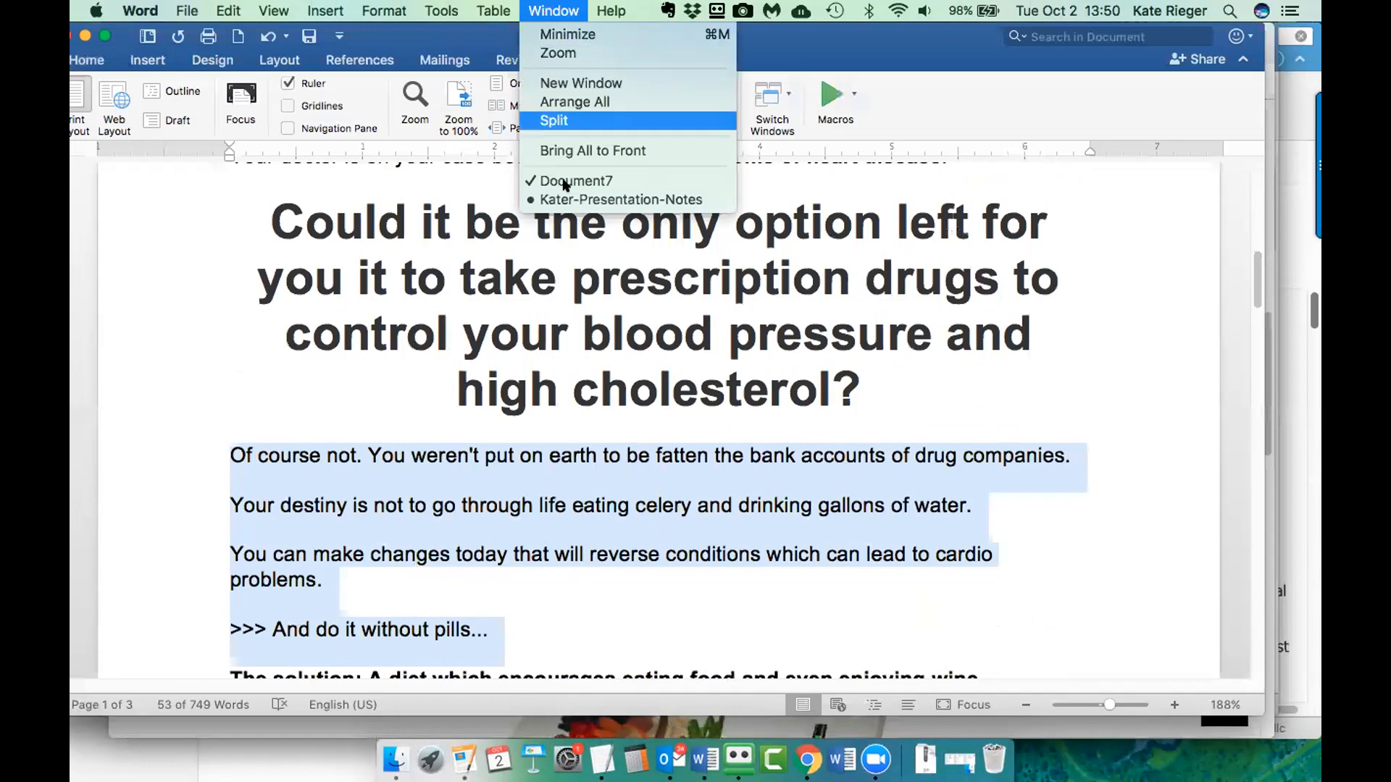
left_click(569, 198)
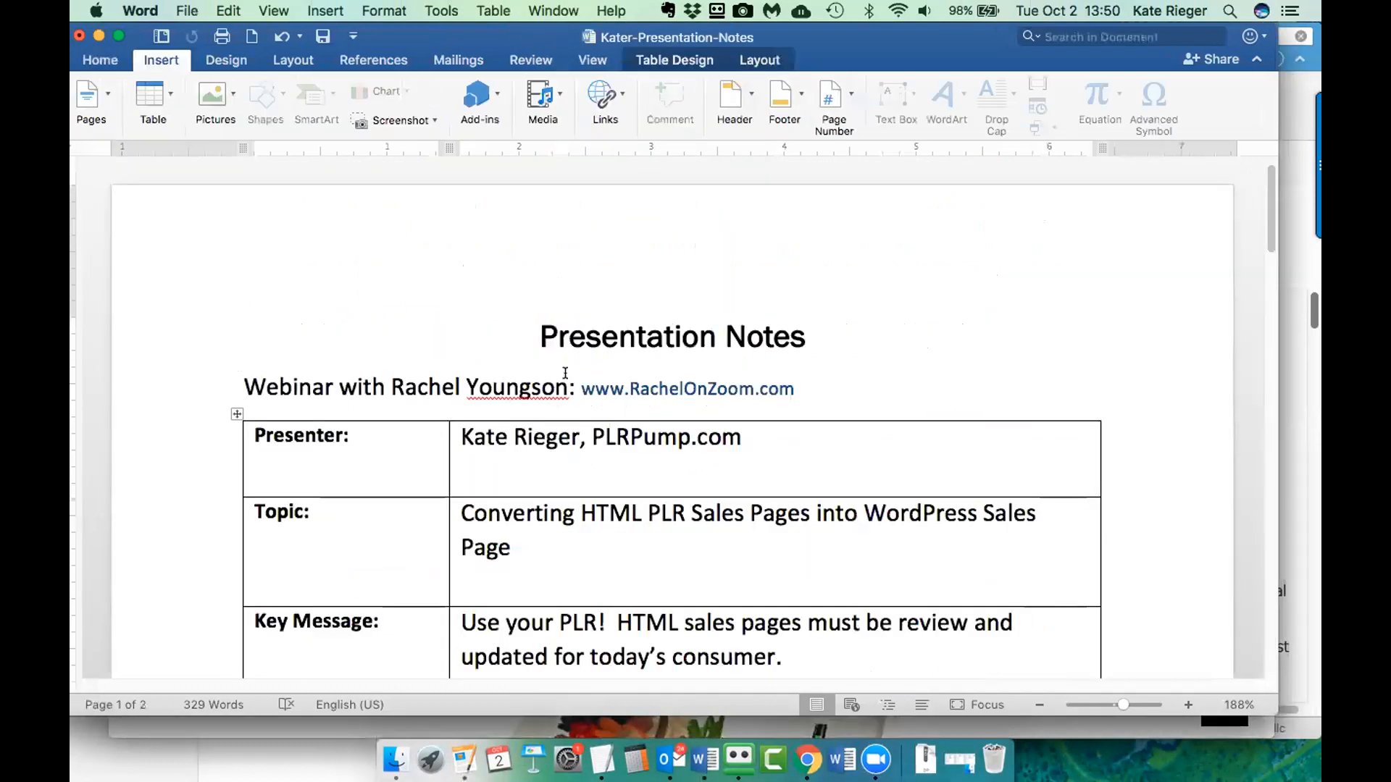
- Read through the presentation notes table from the topic and numbered points down to the Free Gift and Questions rows
scroll(582, 371, "down", 10)
scroll(708, 467, "down", 14)
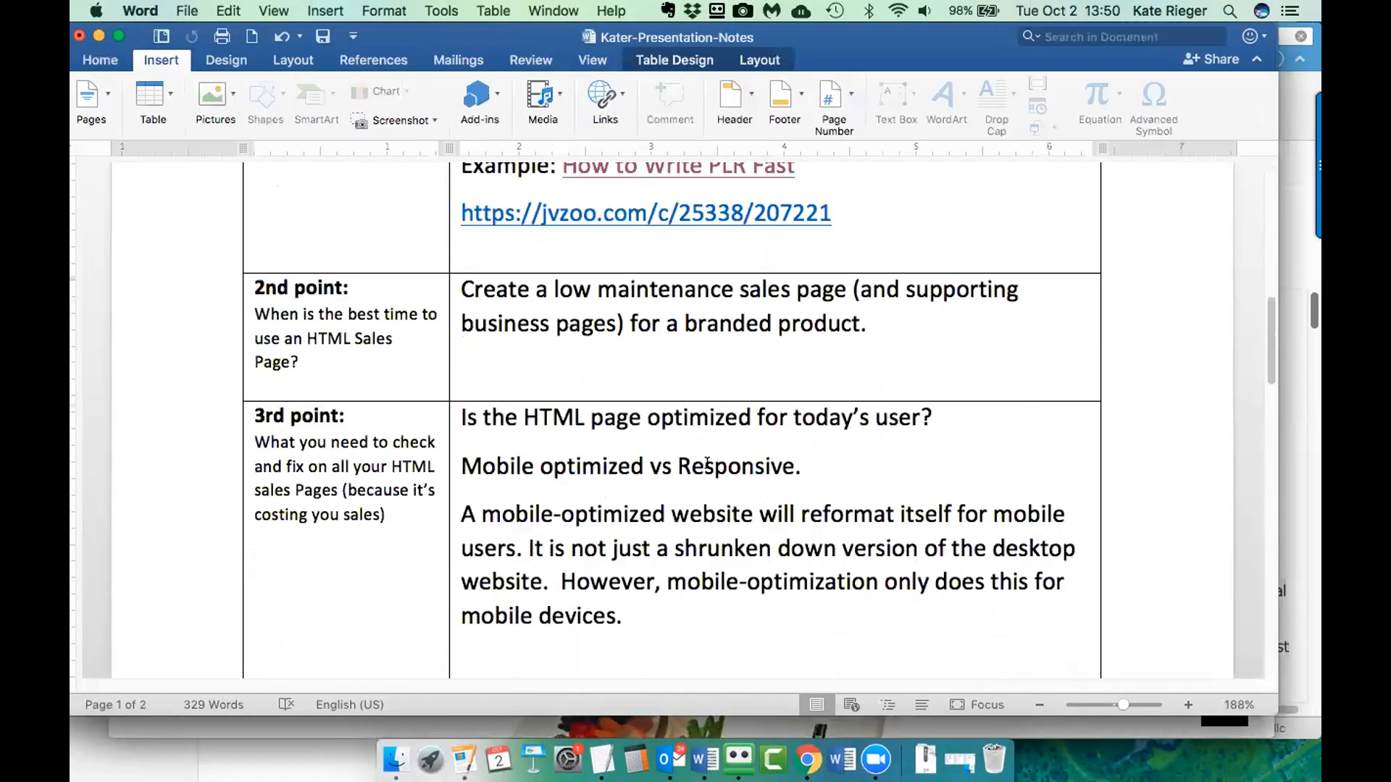
scroll(716, 472, "down", 9)
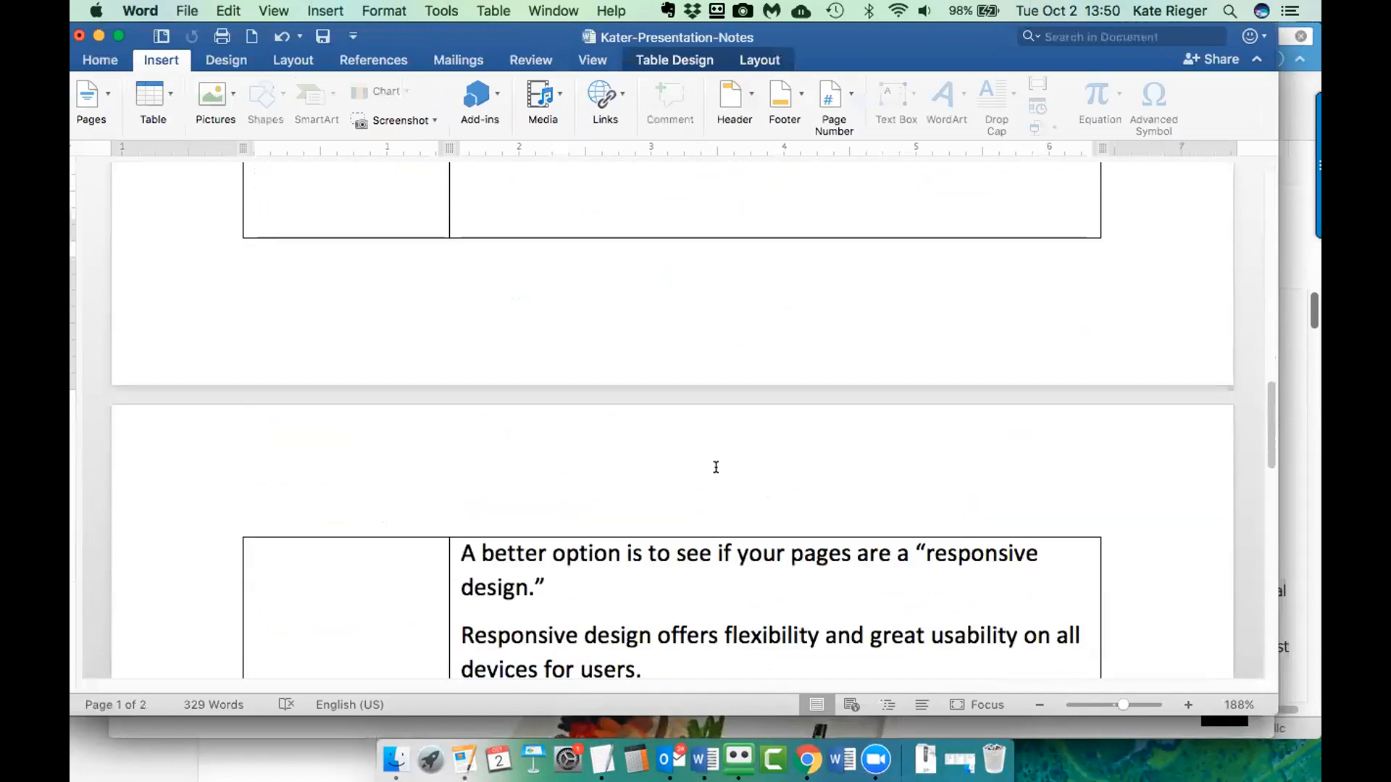
scroll(730, 478, "down", 5)
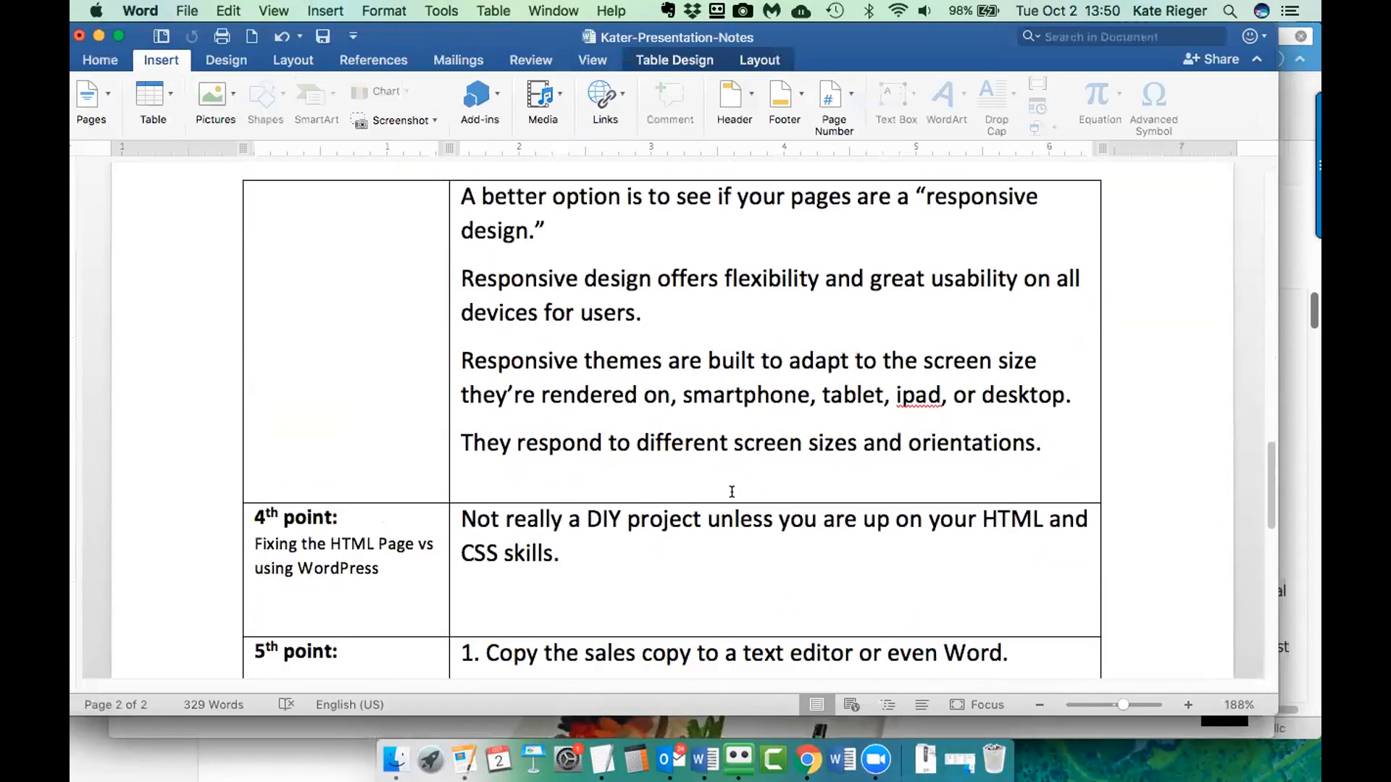
scroll(675, 484, "down", 2)
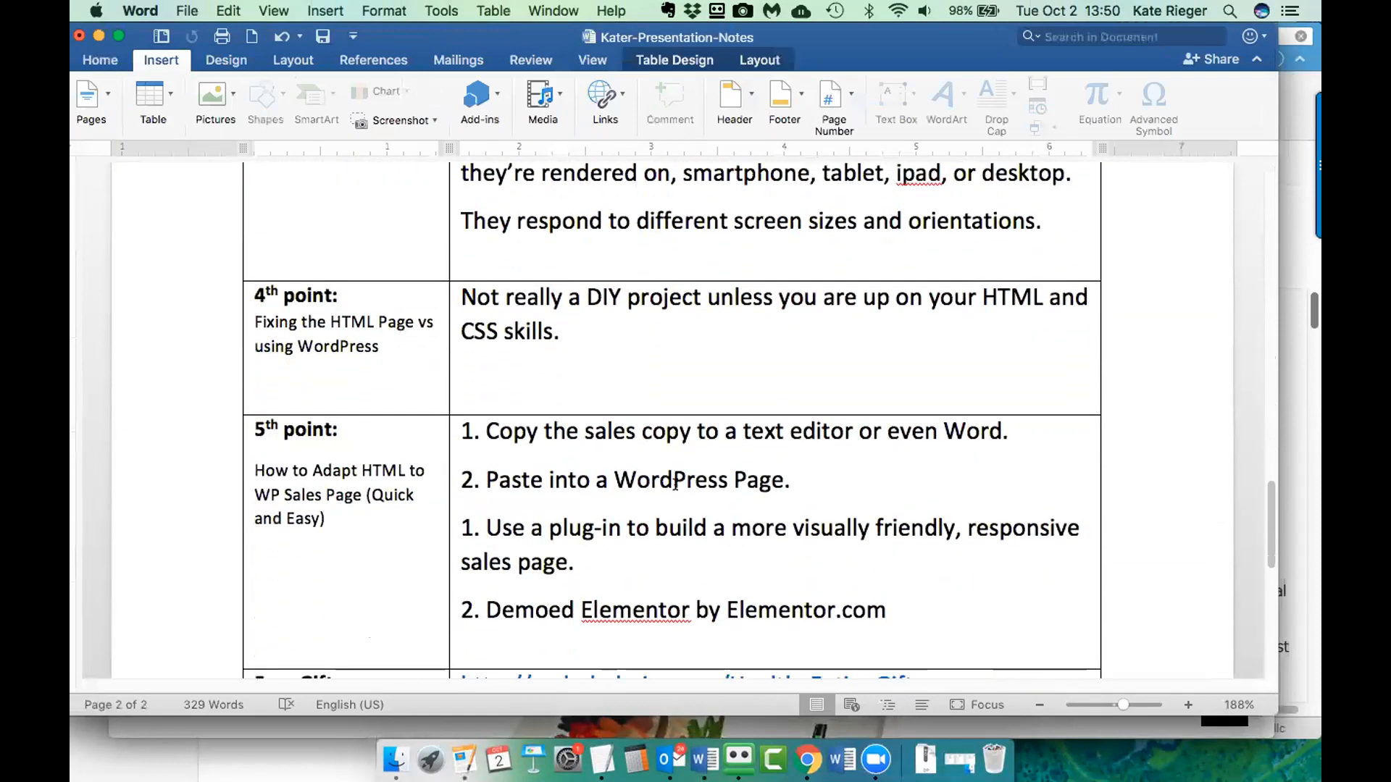
scroll(577, 334, "up", 2)
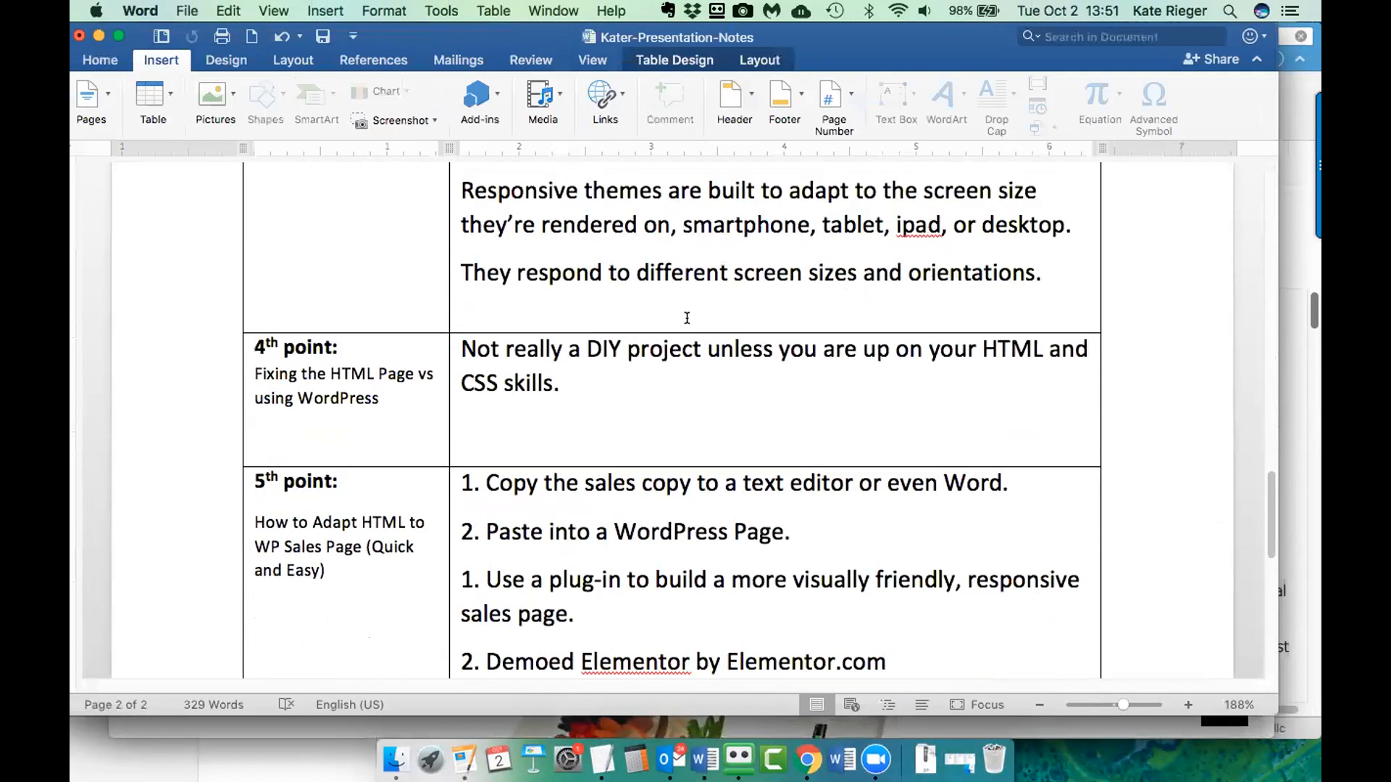
scroll(637, 310, "up", 1)
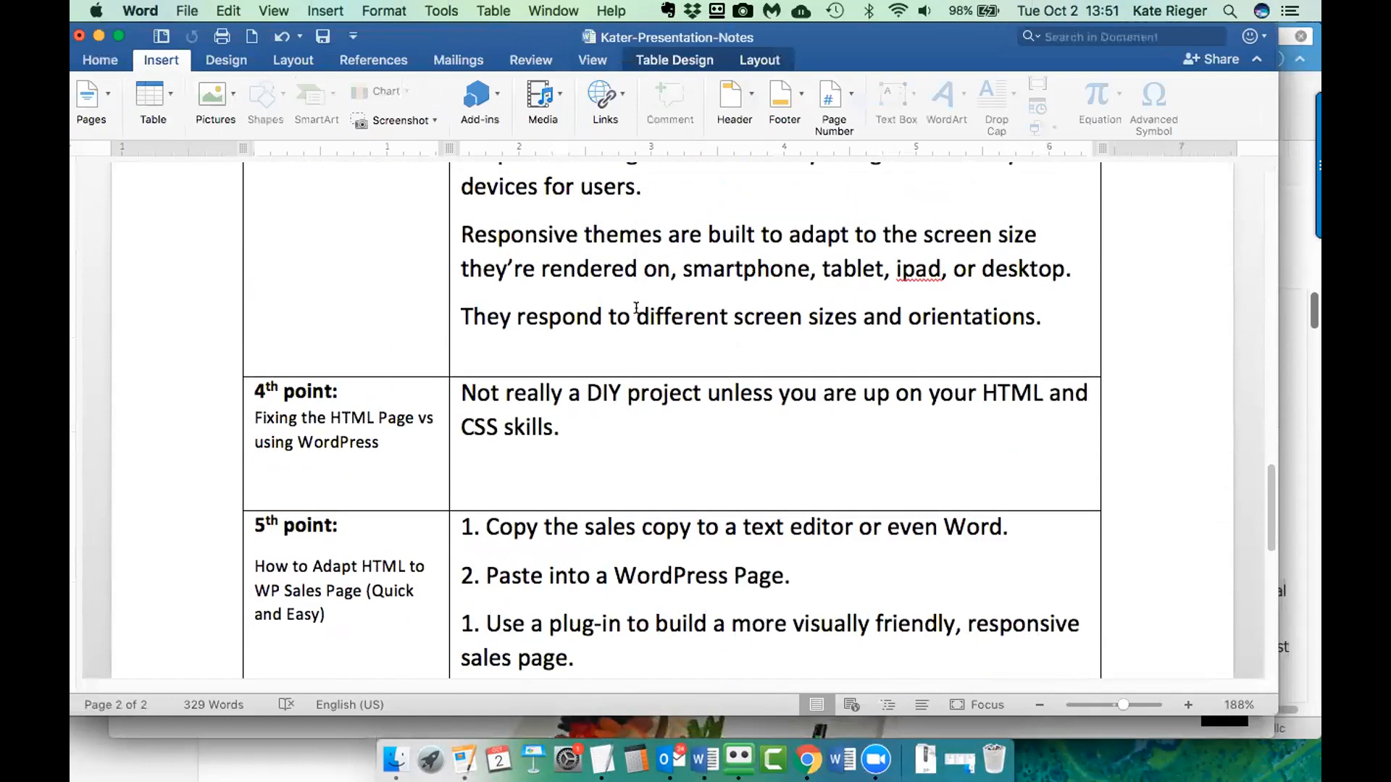
scroll(655, 324, "down", 10)
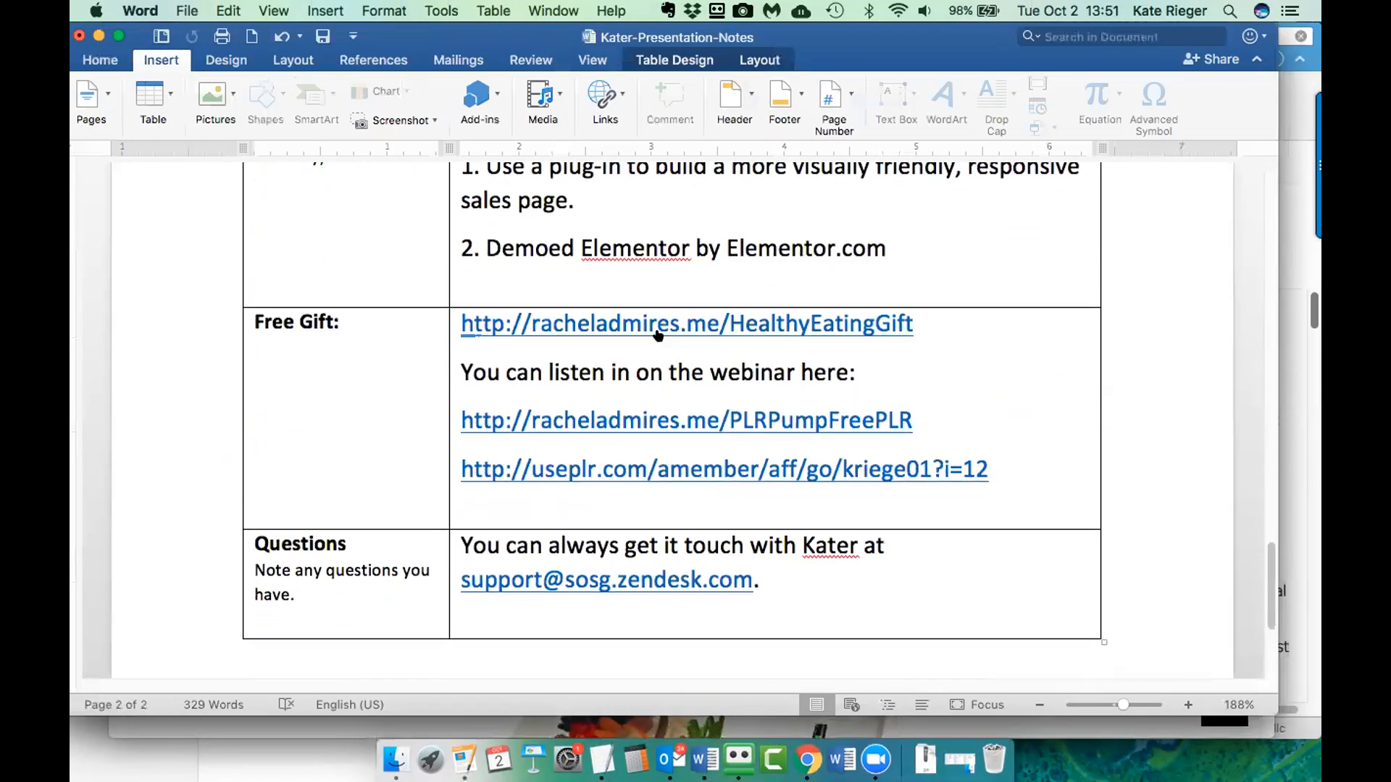
- Add an empty line below the last link in the Free Gift row of the notes table
left_click(1014, 413)
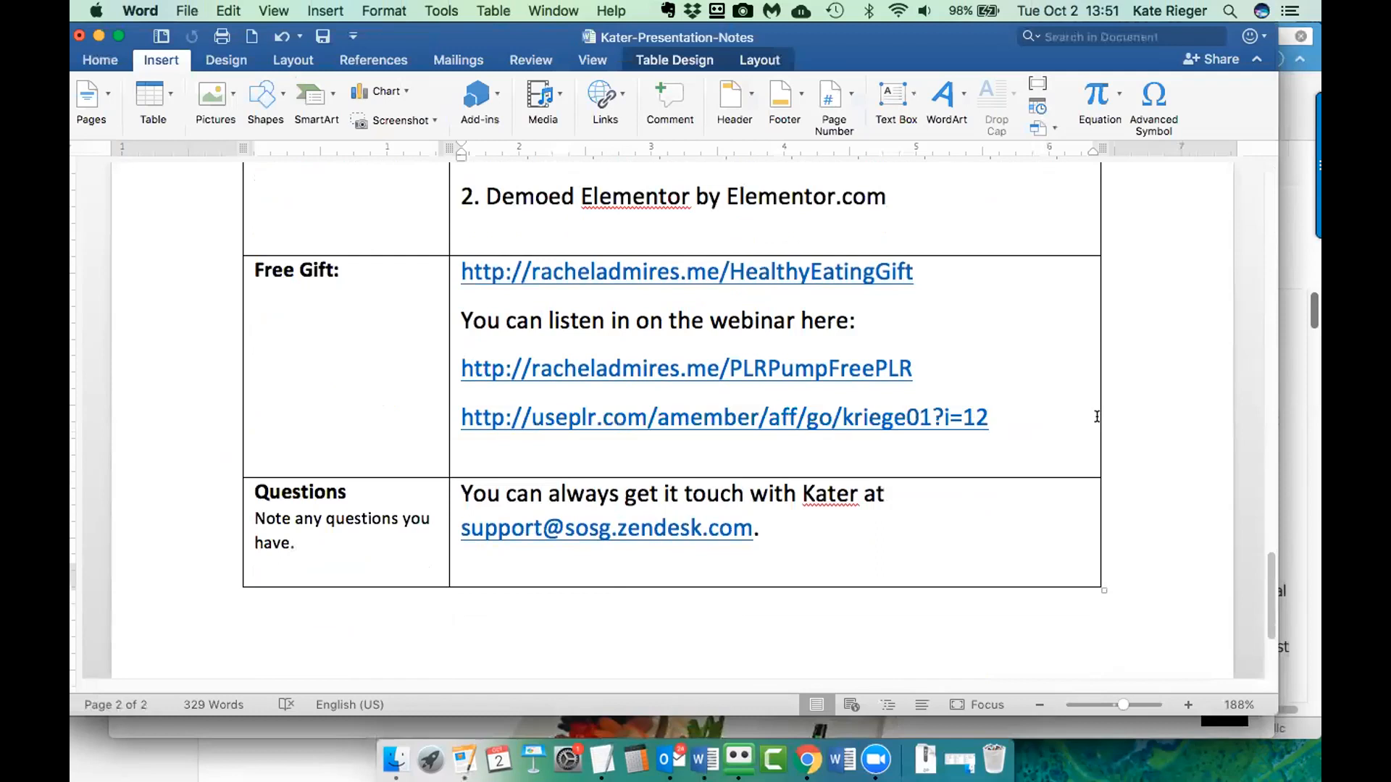
key("Return")
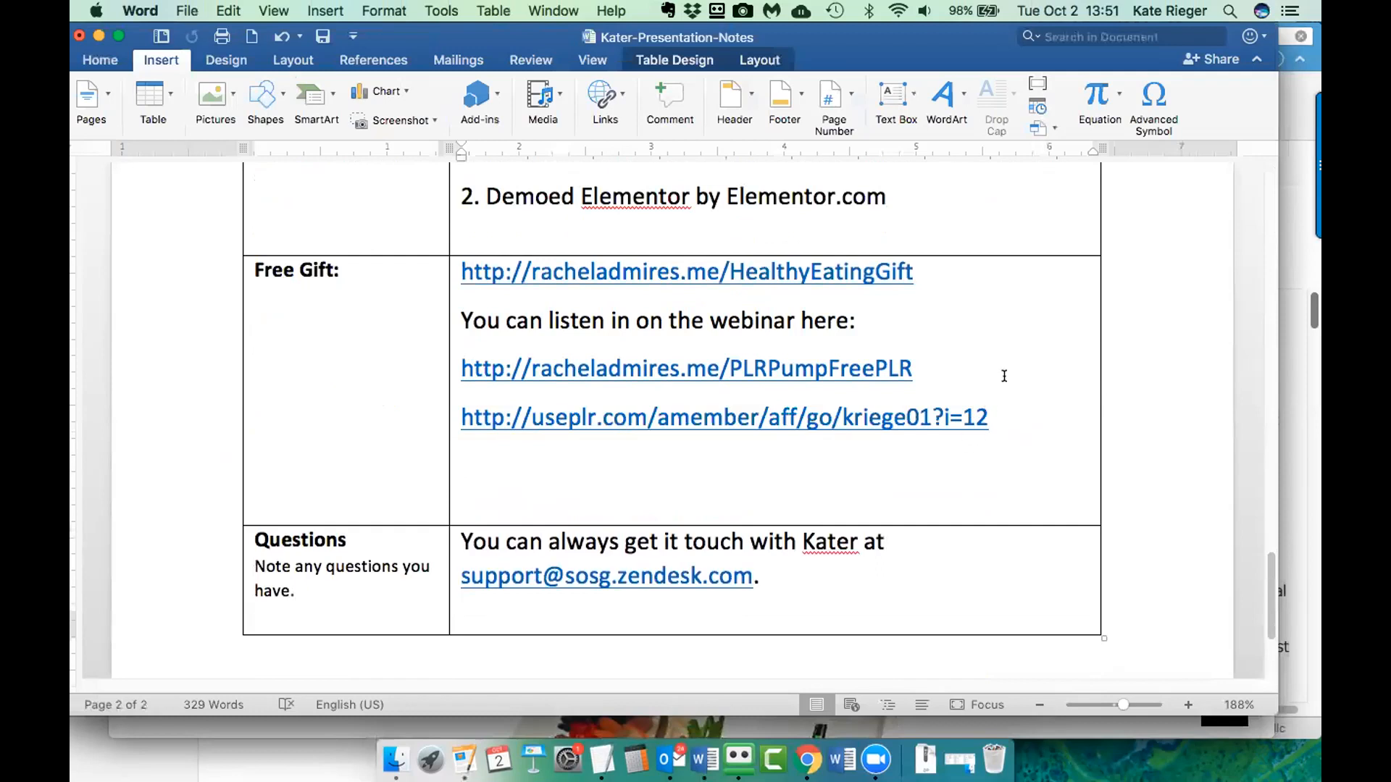
key("super+Tab")
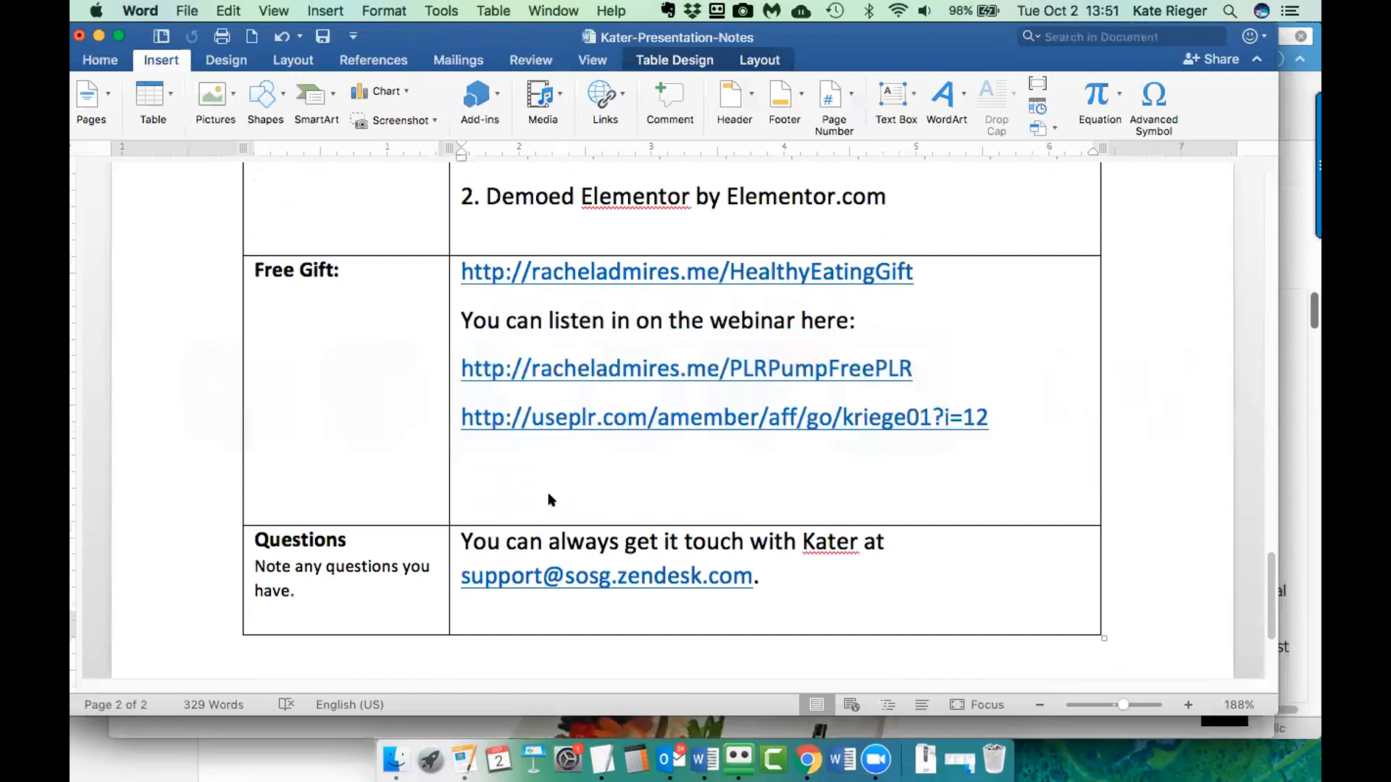
key("super+Tab")
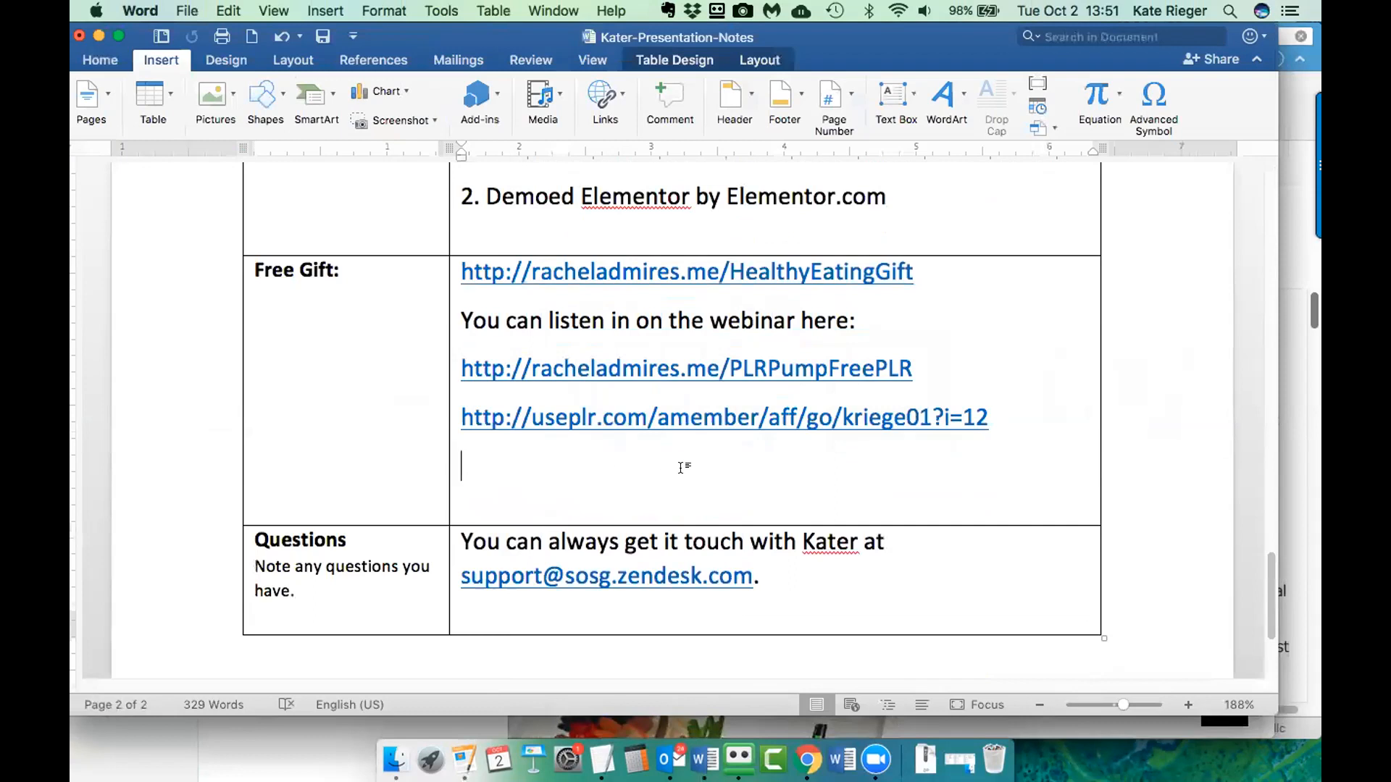
- Switch to Chrome to show the published Mediterranean diet sales page
key("super+Tab")
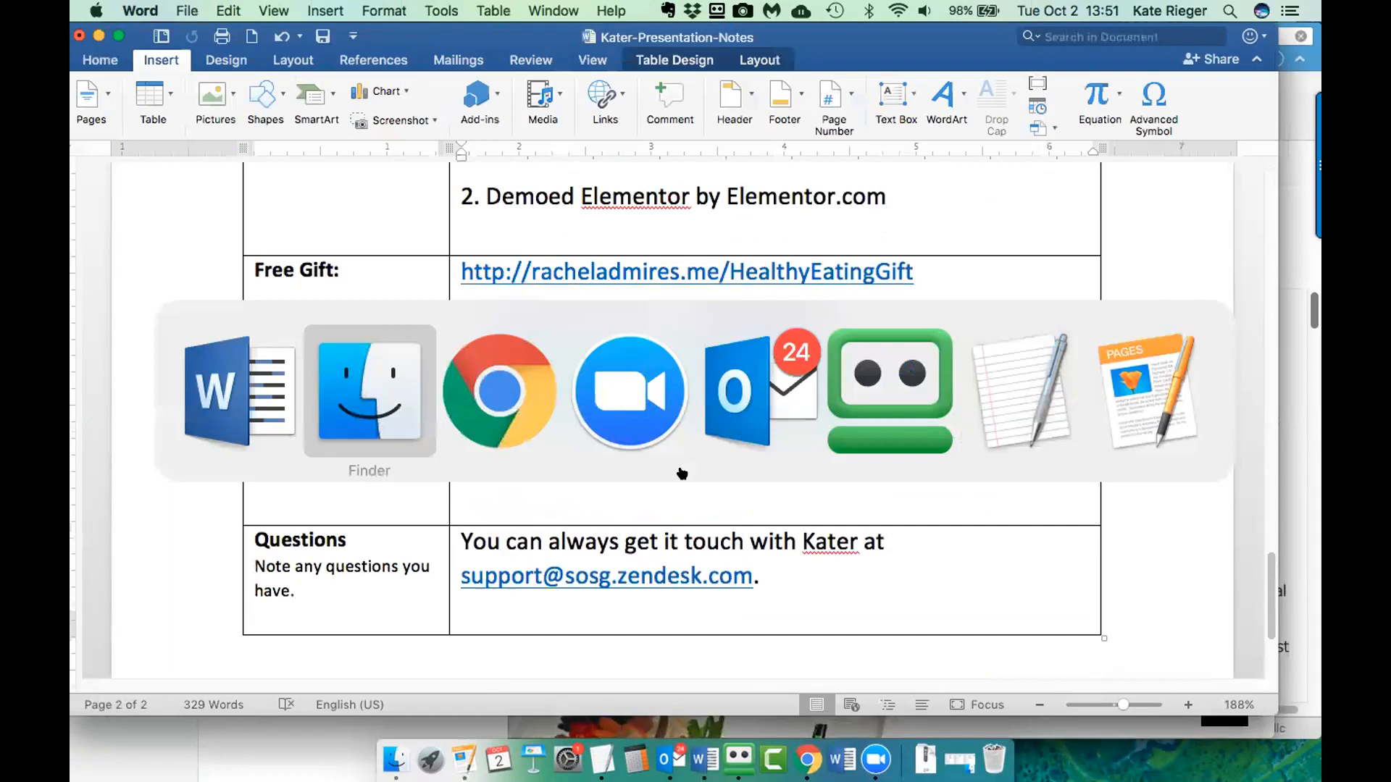
key("super+Tab")
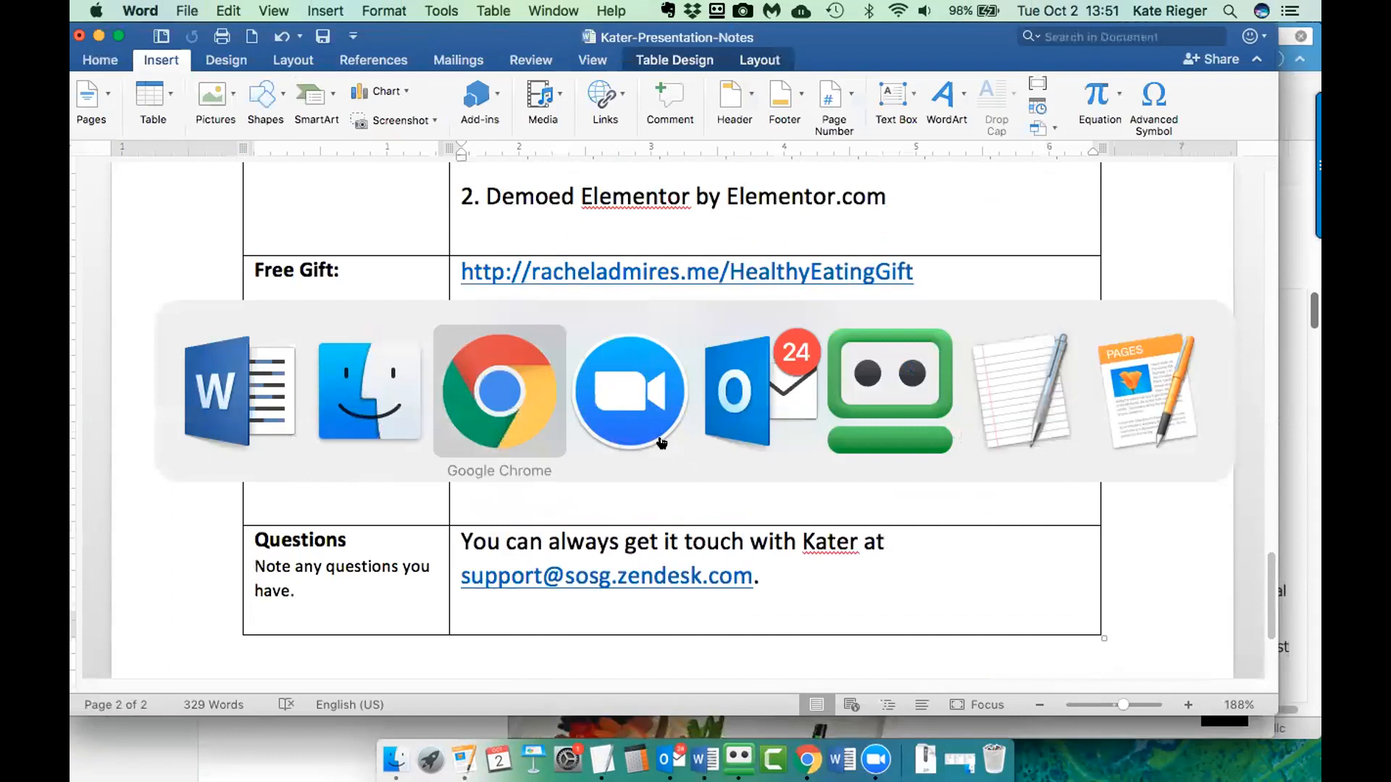
left_click(478, 360)
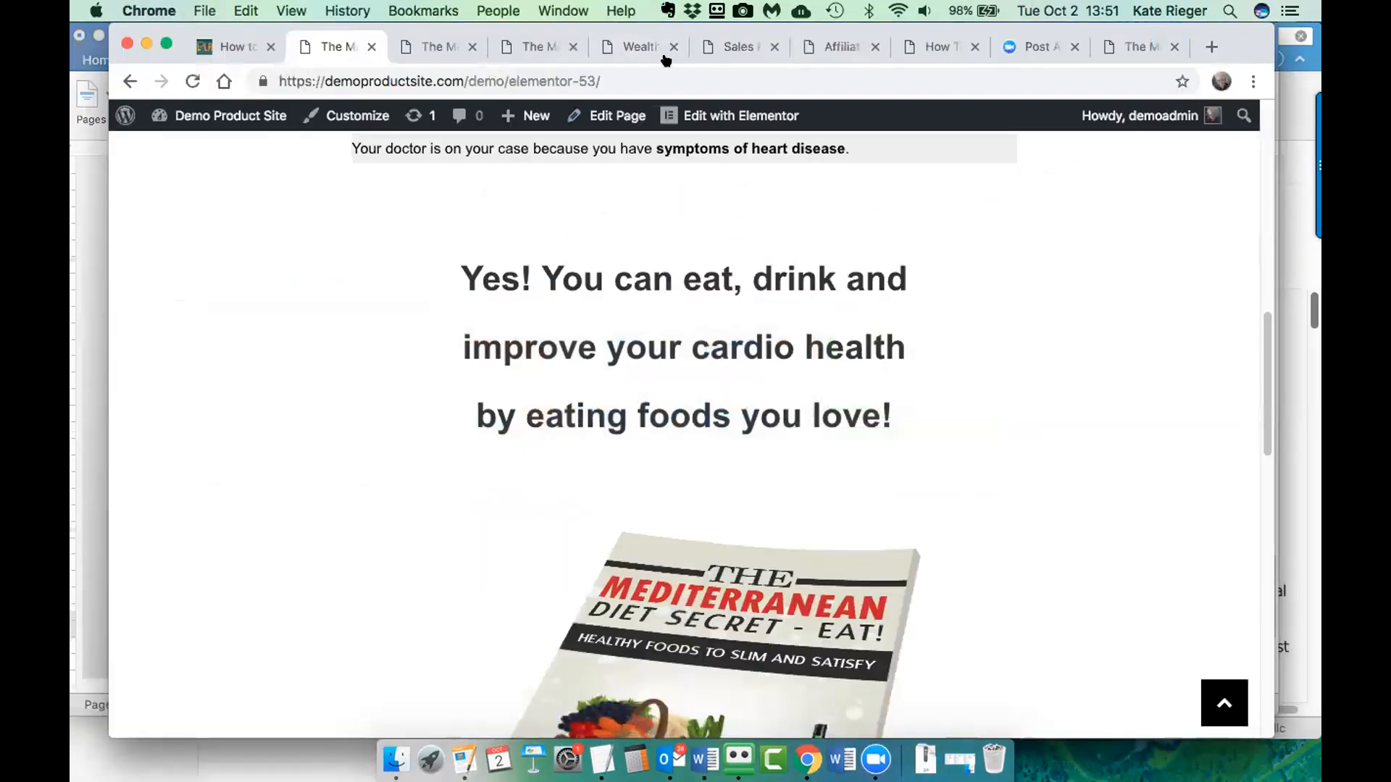